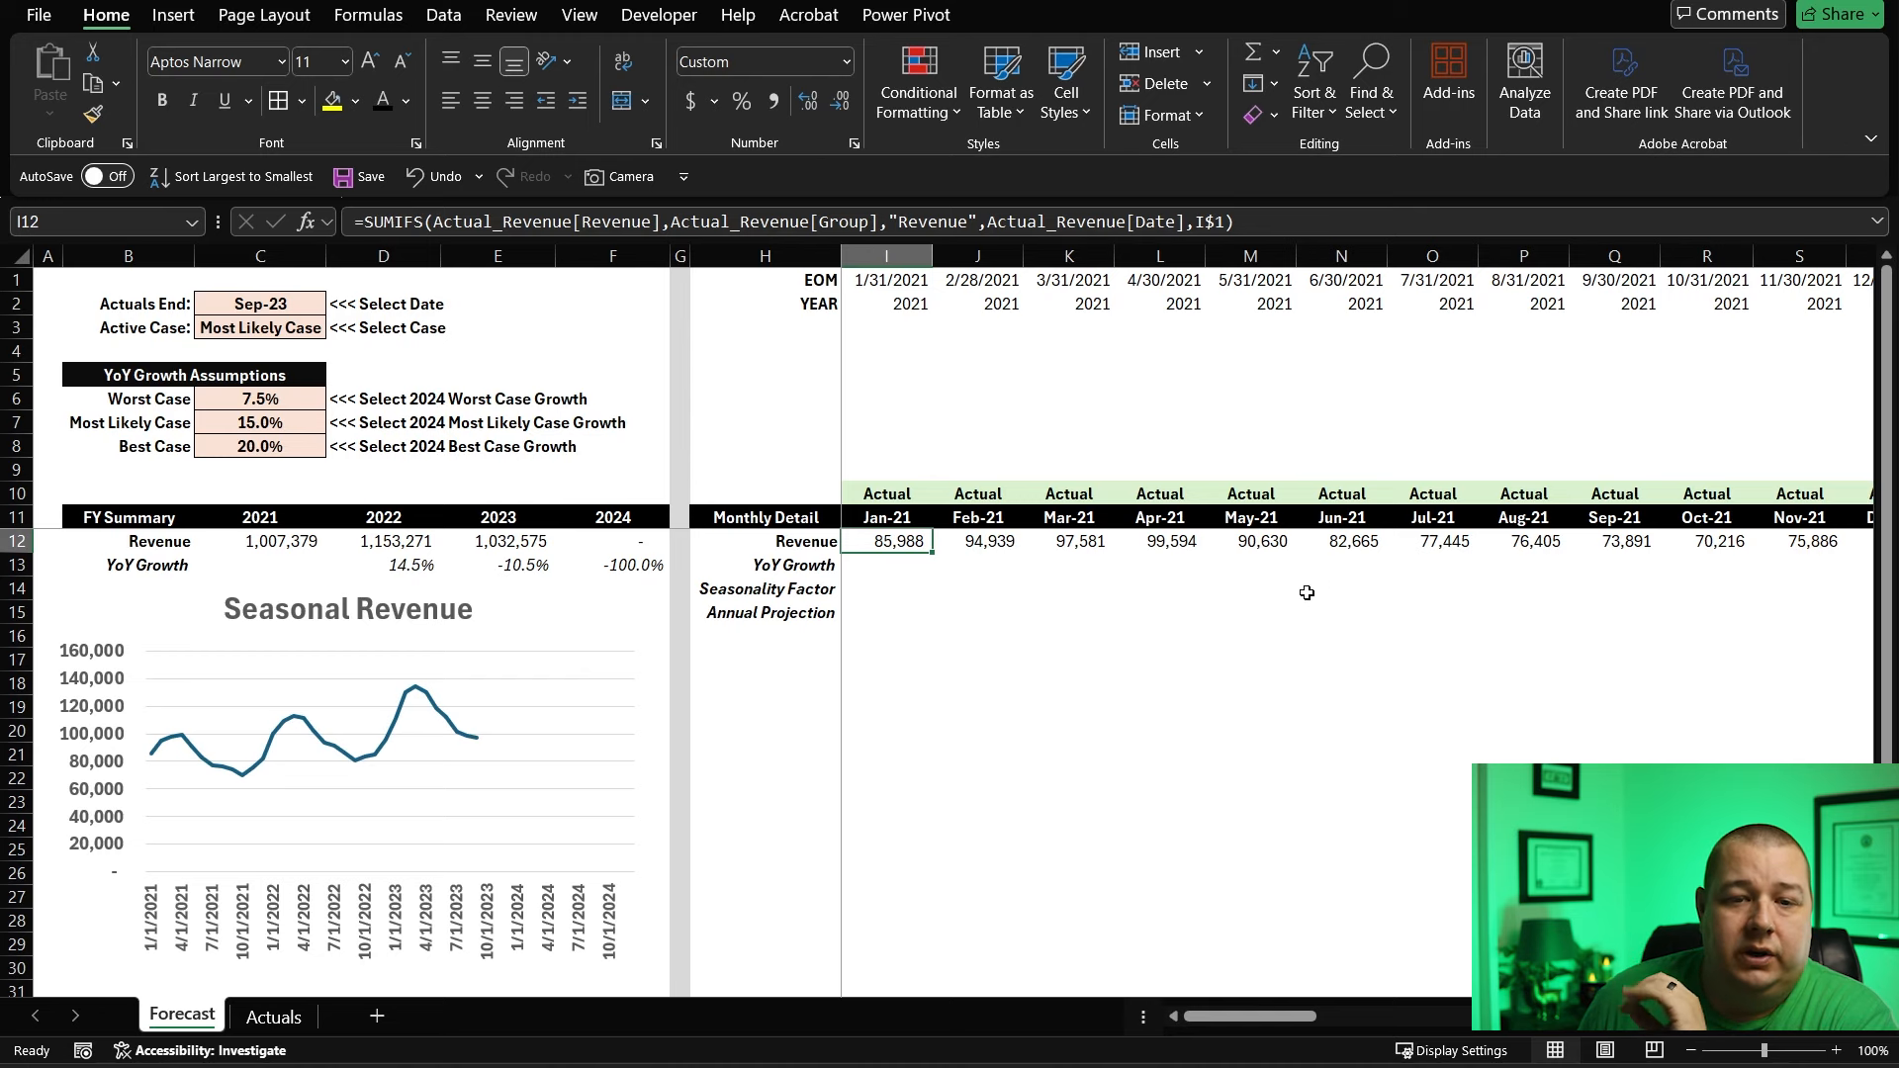
- Examine the FY Summary revenue and YoY growth formulas and the three YoY growth assumption cases
{"action": "left_click_drag", "start_coordinate": [119, 303], "coordinate": [633, 473]}
{"action": "left_click_drag", "start_coordinate": [136, 510], "coordinate": [648, 568]}
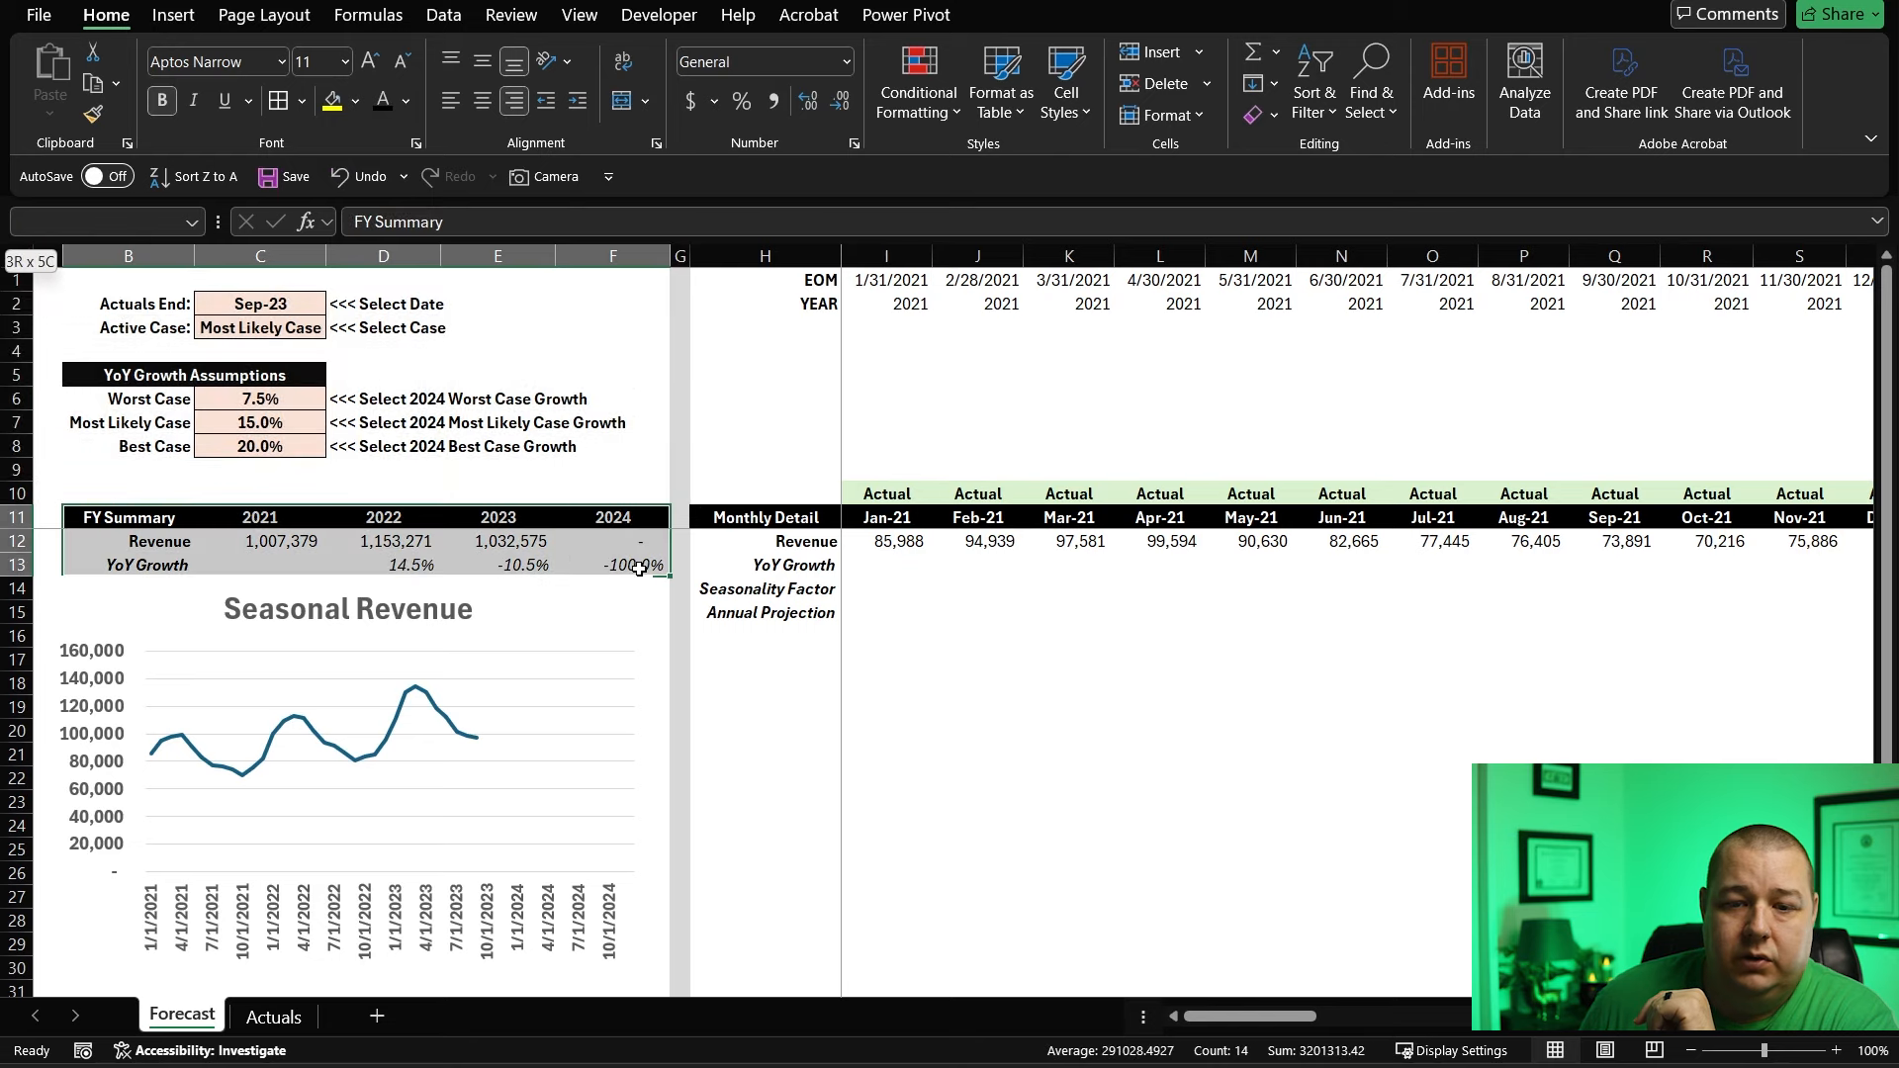
{"action": "left_click", "coordinate": [270, 546]}
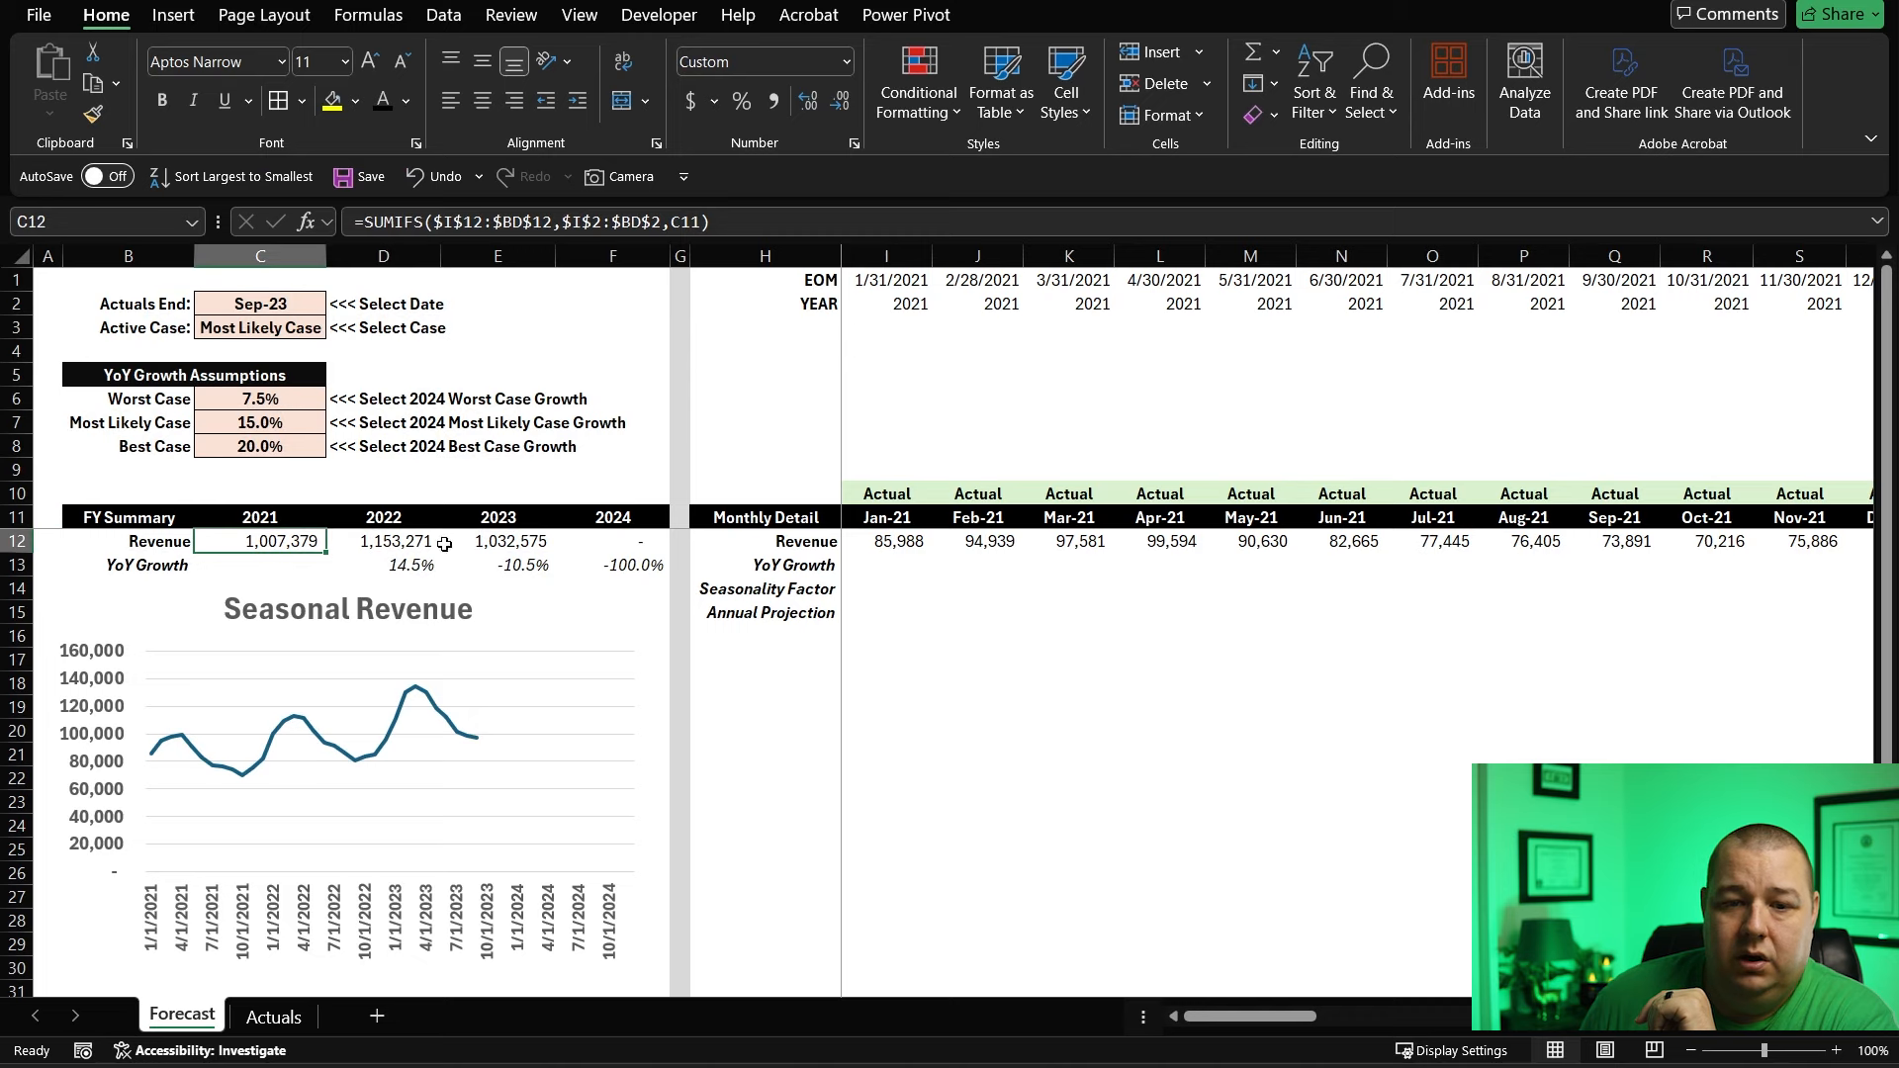
{"action": "left_click", "coordinate": [403, 564]}
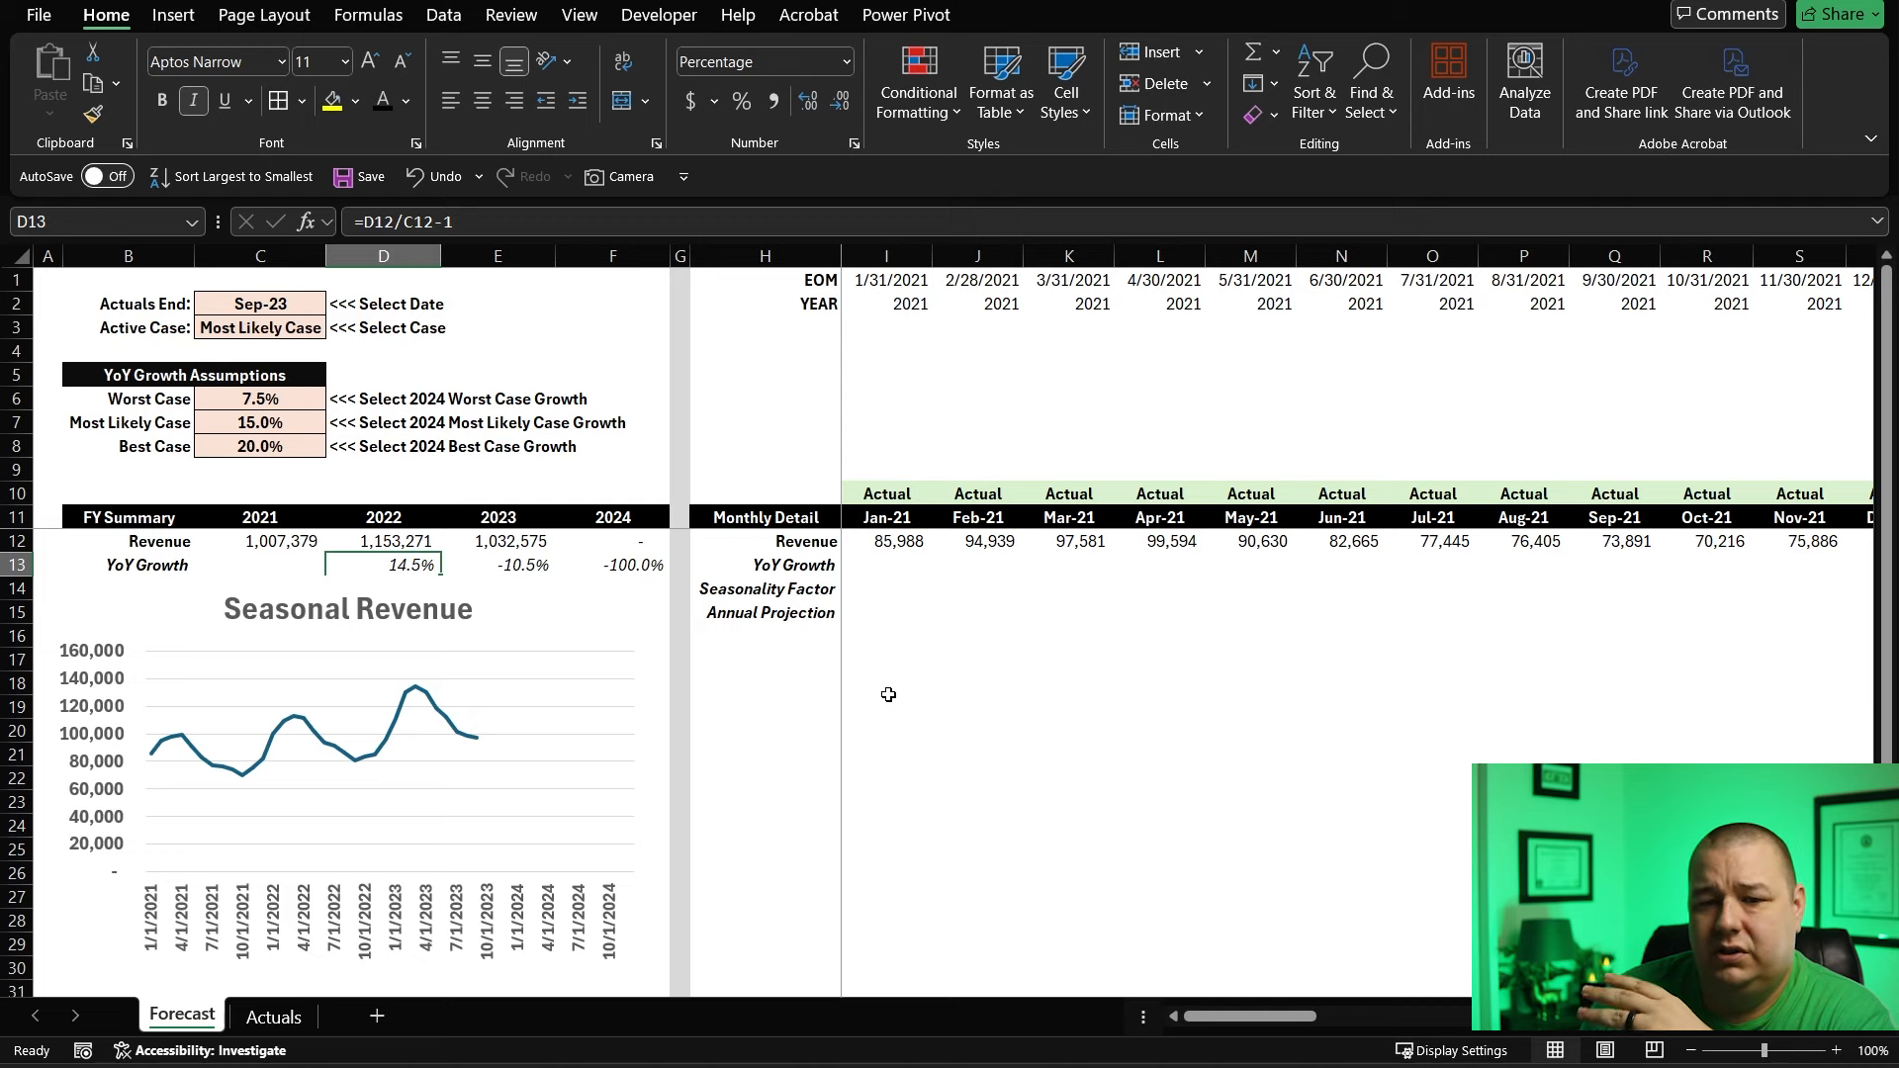
{"action": "left_click", "coordinate": [1020, 664]}
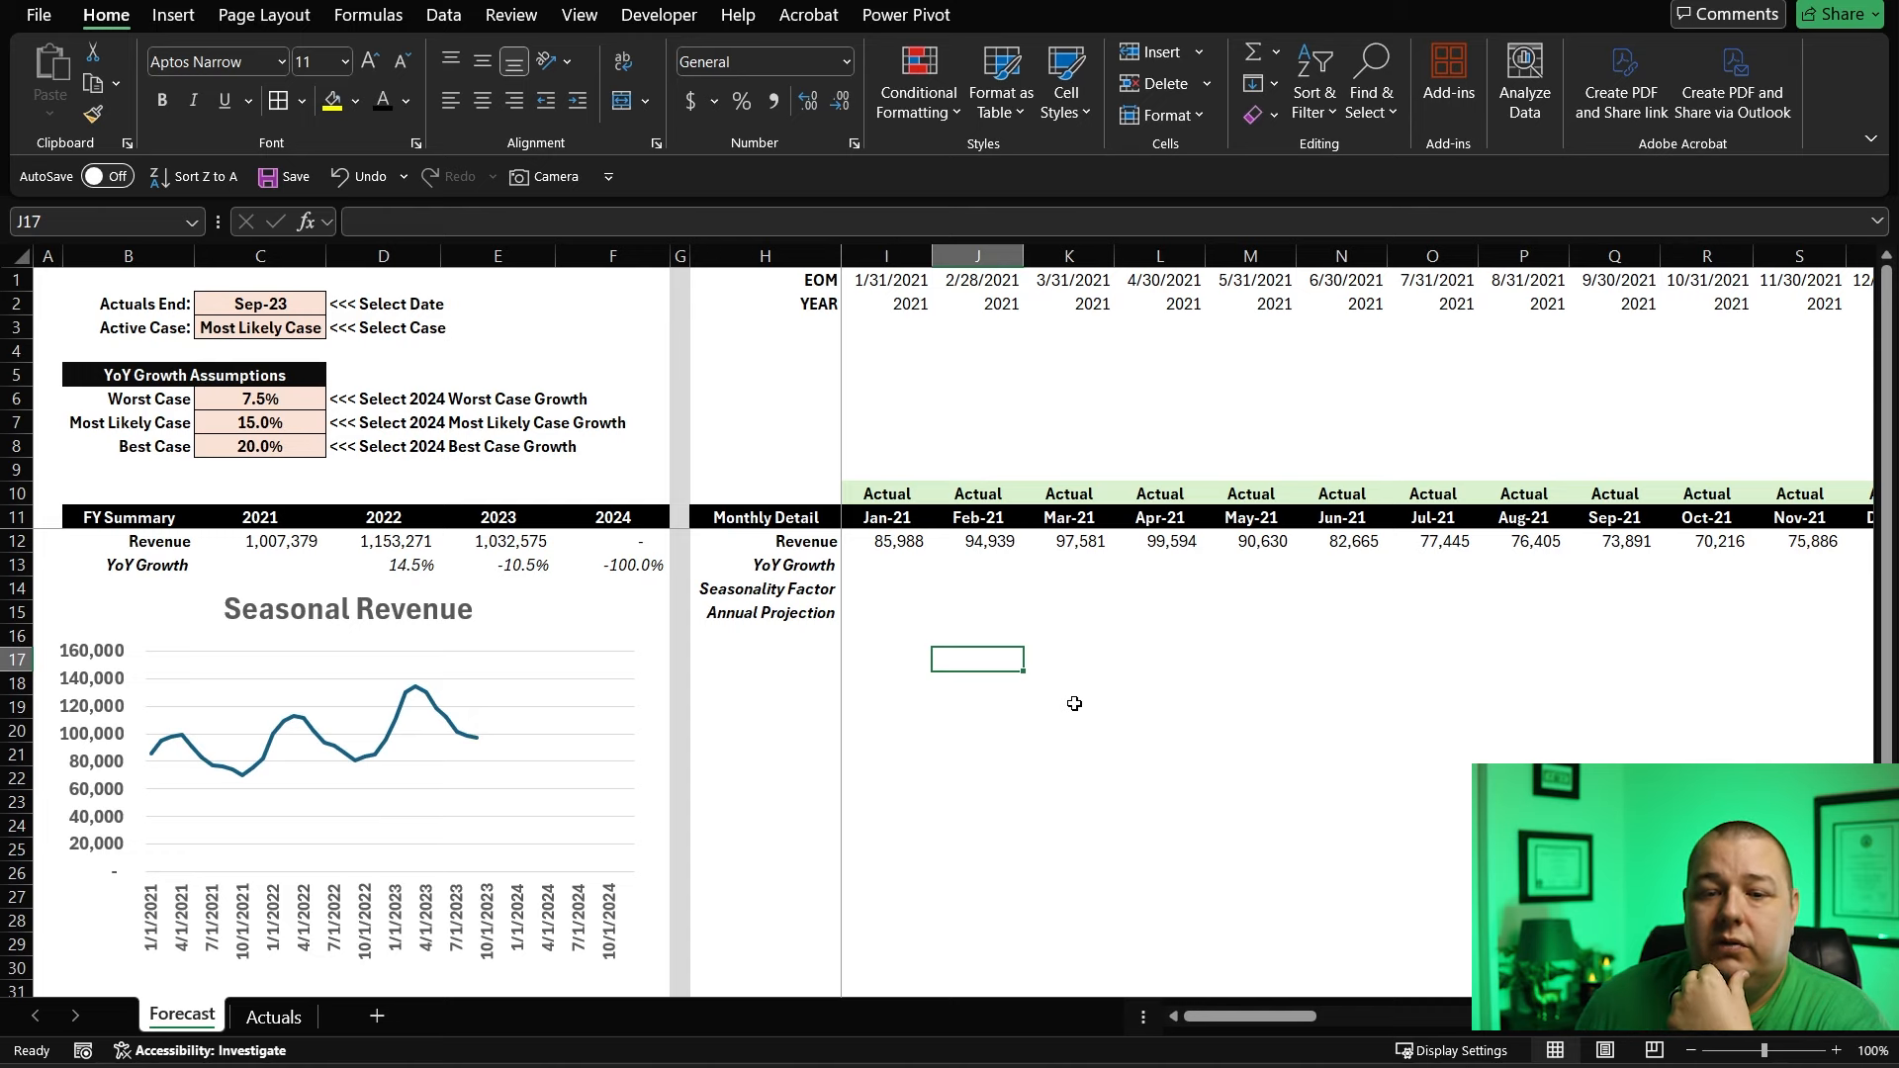
{"action": "left_click_drag", "start_coordinate": [90, 374], "coordinate": [546, 447]}
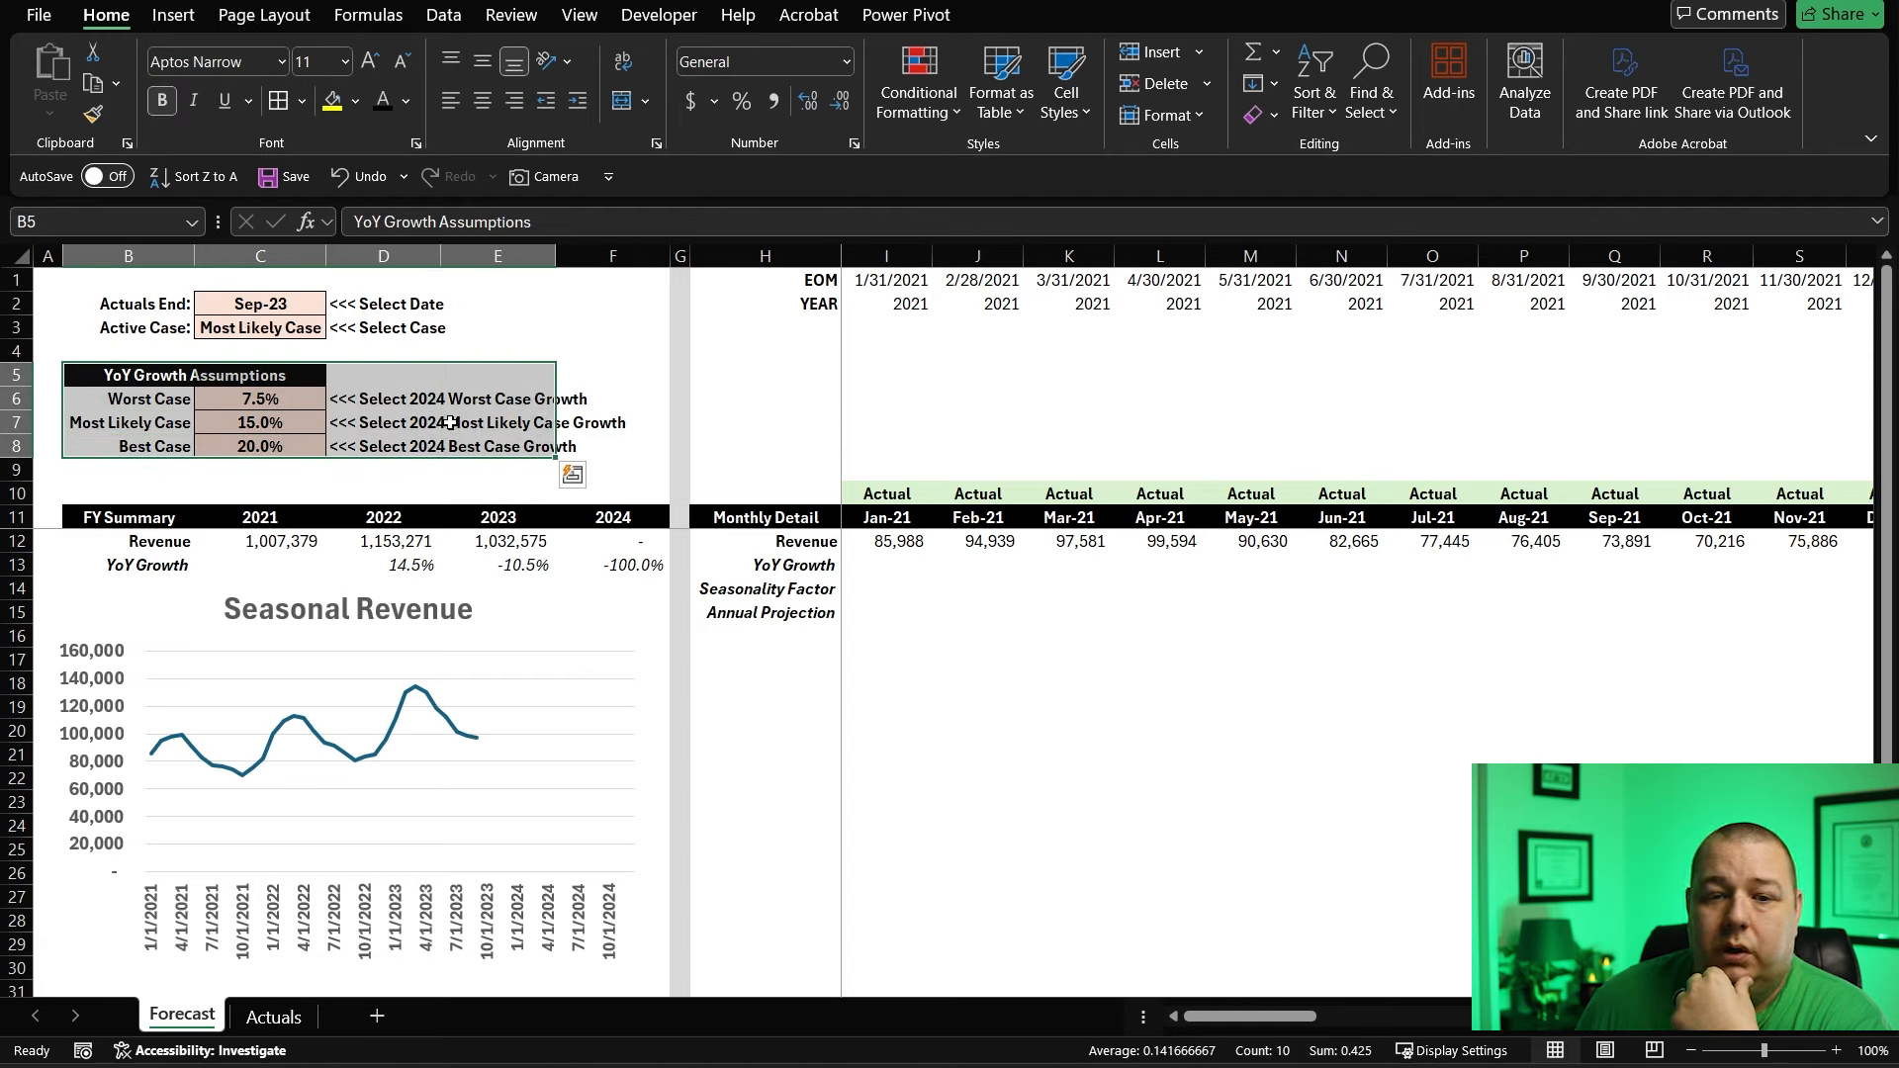
{"action": "left_click", "coordinate": [107, 401]}
{"action": "left_click", "coordinate": [114, 423]}
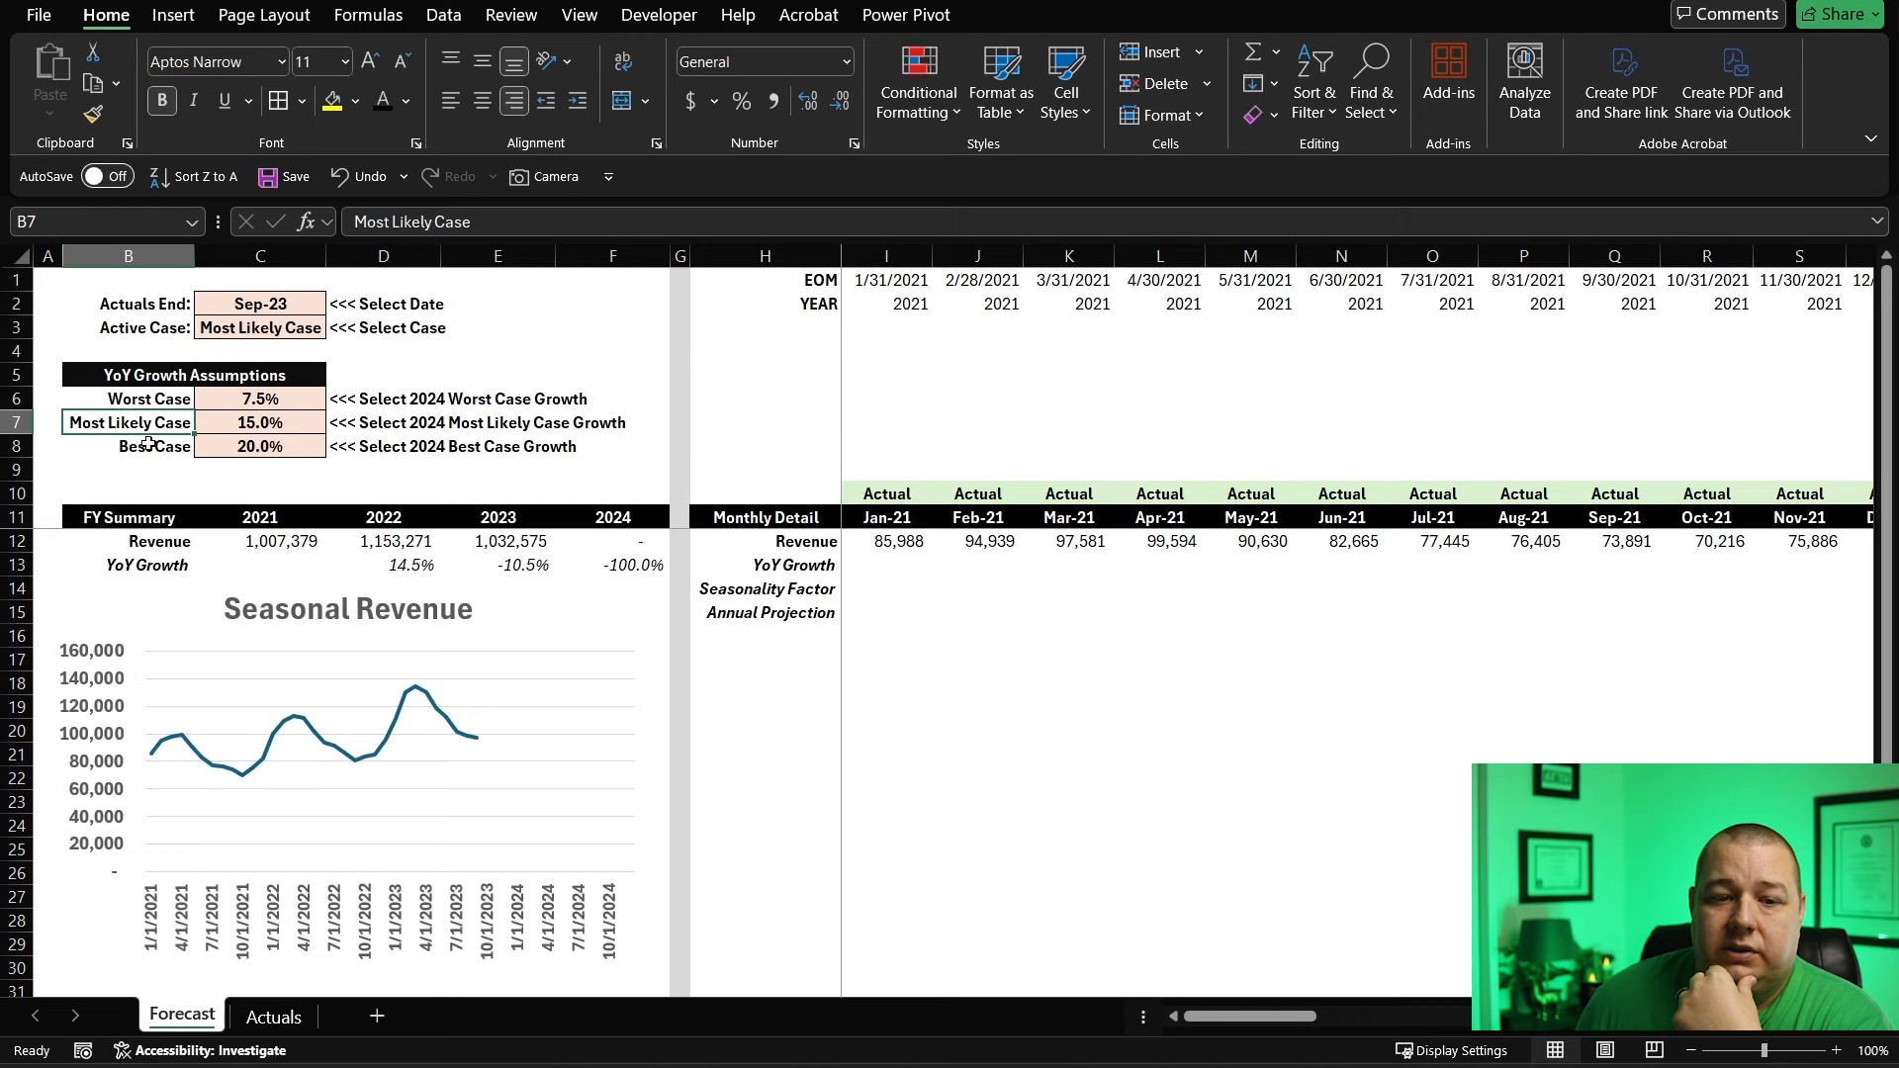
{"action": "left_click", "coordinate": [148, 444]}
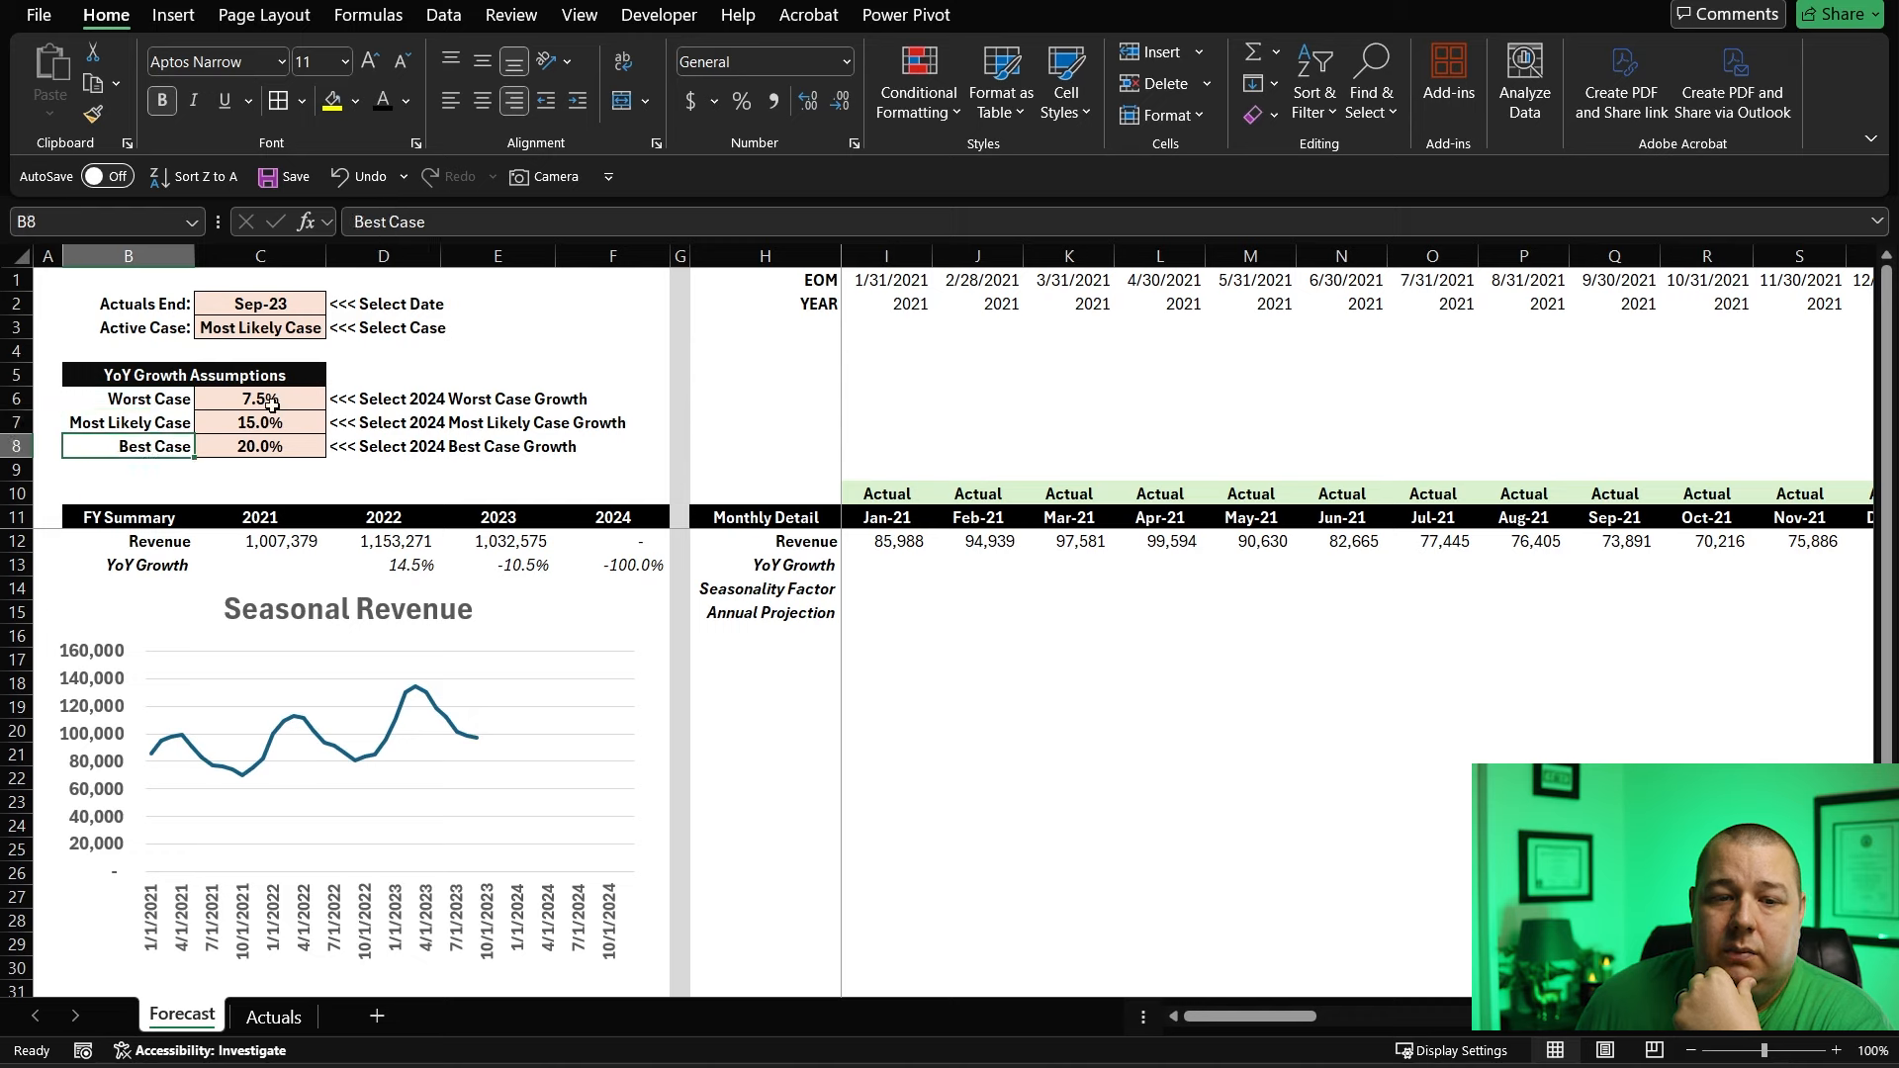
- Set the Active Case to Worst Case
{"action": "left_click", "coordinate": [286, 330]}
{"action": "left_click", "coordinate": [338, 330]}
{"action": "left_click", "coordinate": [232, 350]}
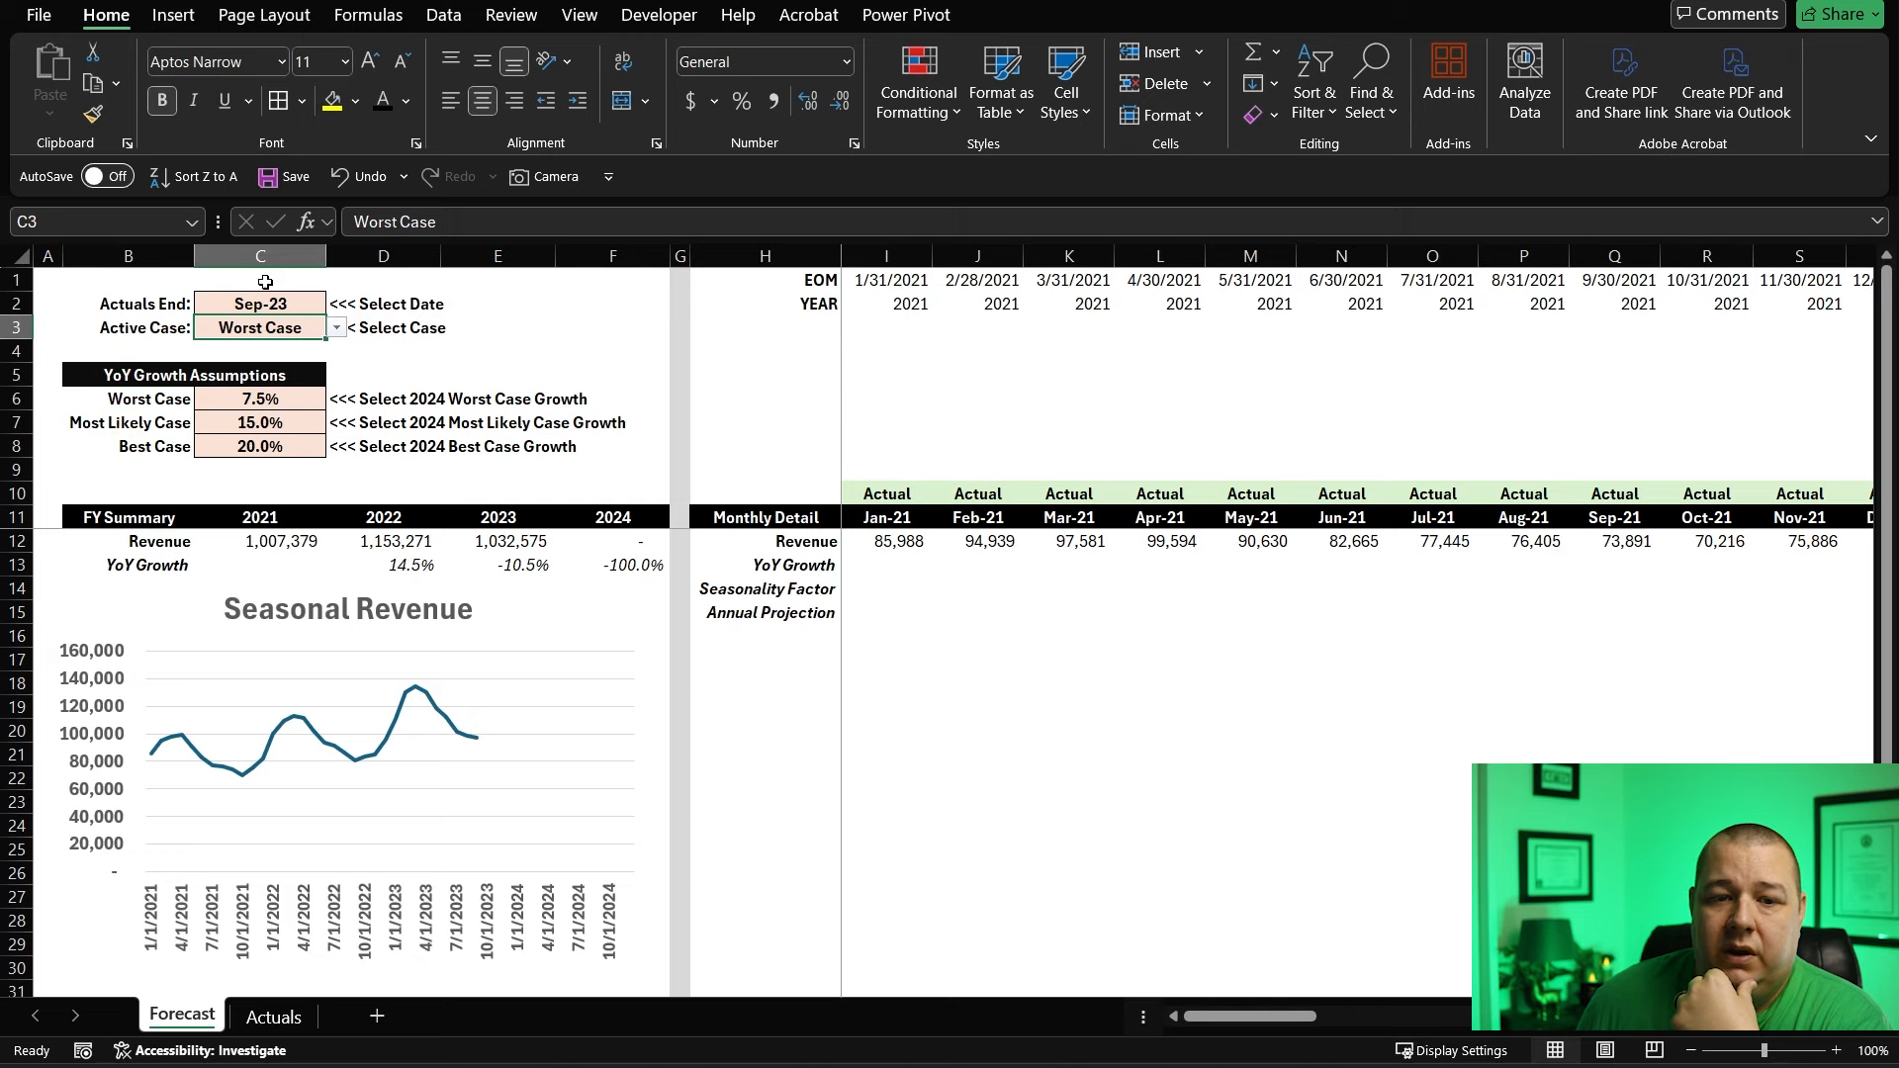
- Check the available Actuals End dates without changing the date, and review the three growth-rate inputs in C6:C8
{"action": "left_click", "coordinate": [244, 304]}
{"action": "left_click", "coordinate": [335, 308]}
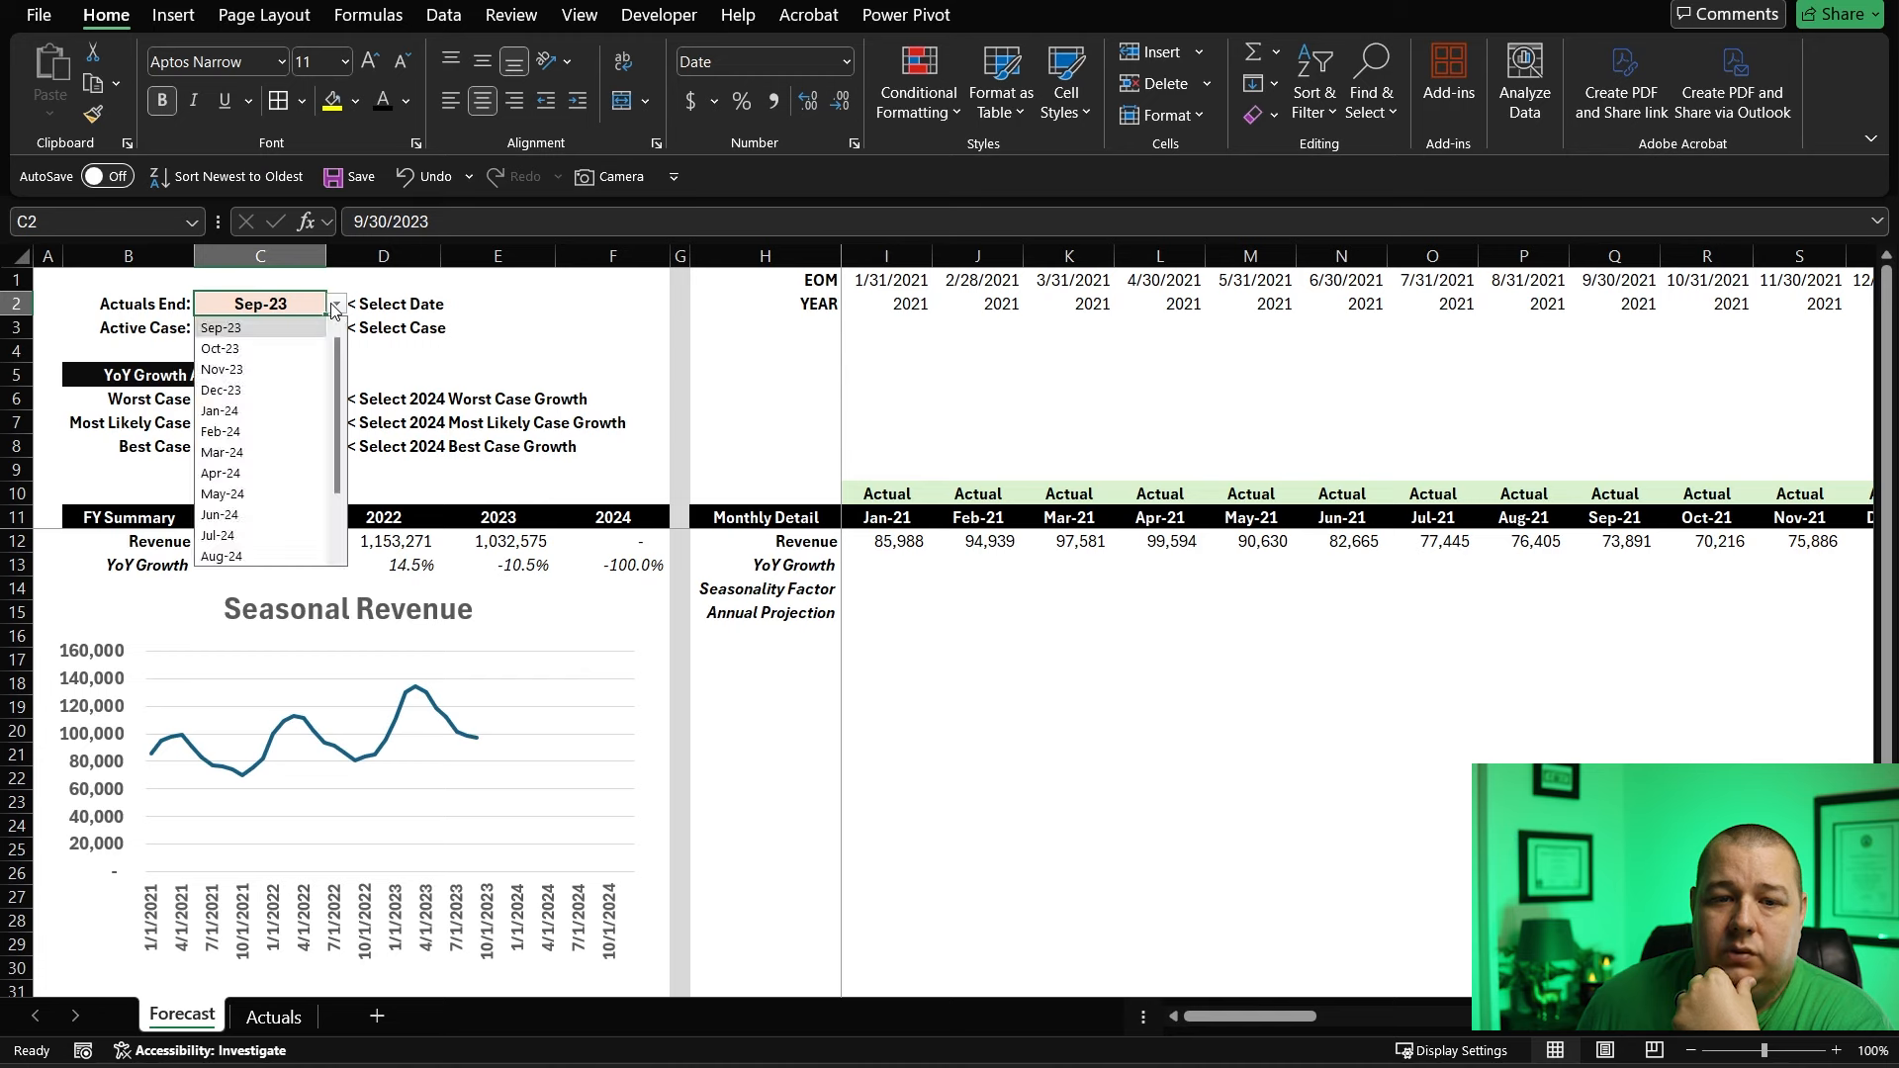
{"action": "left_click", "coordinate": [496, 308]}
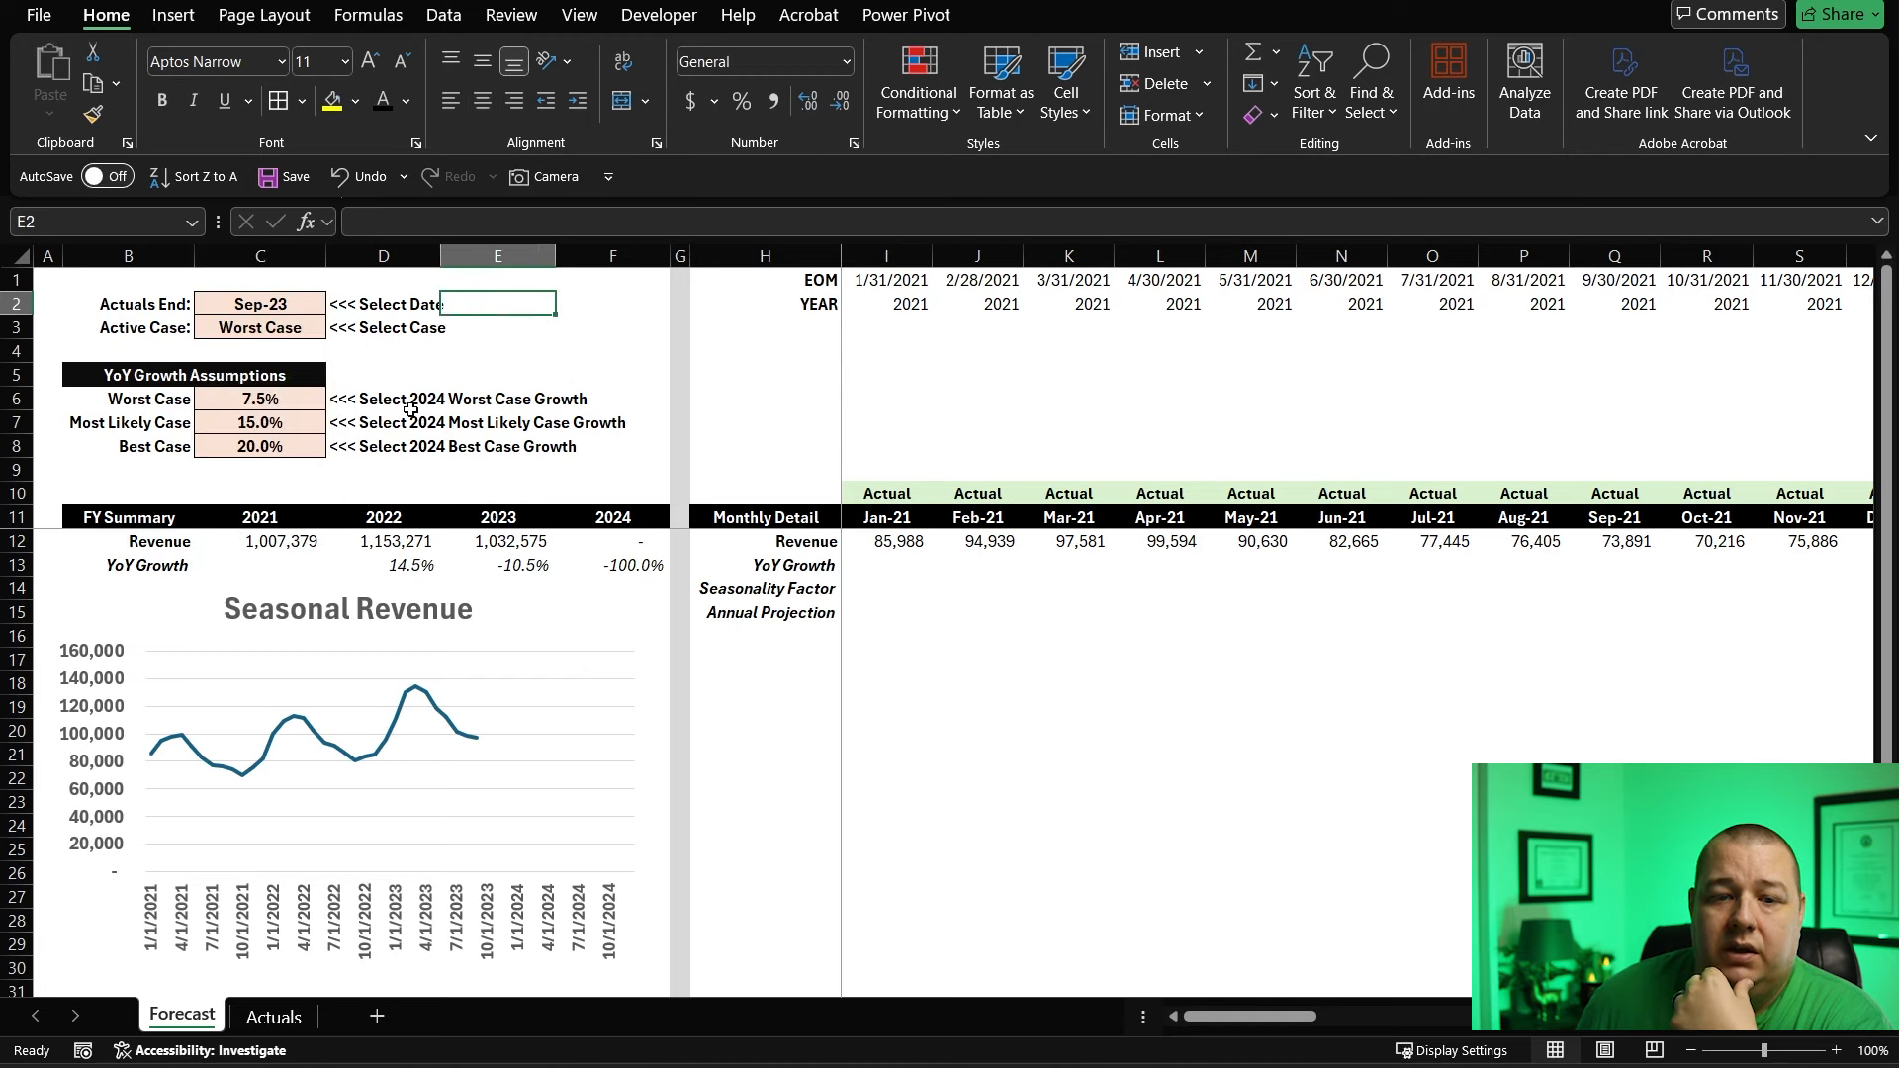
{"action": "left_click", "coordinate": [299, 407]}
{"action": "left_click_drag", "start_coordinate": [300, 406], "coordinate": [297, 447]}
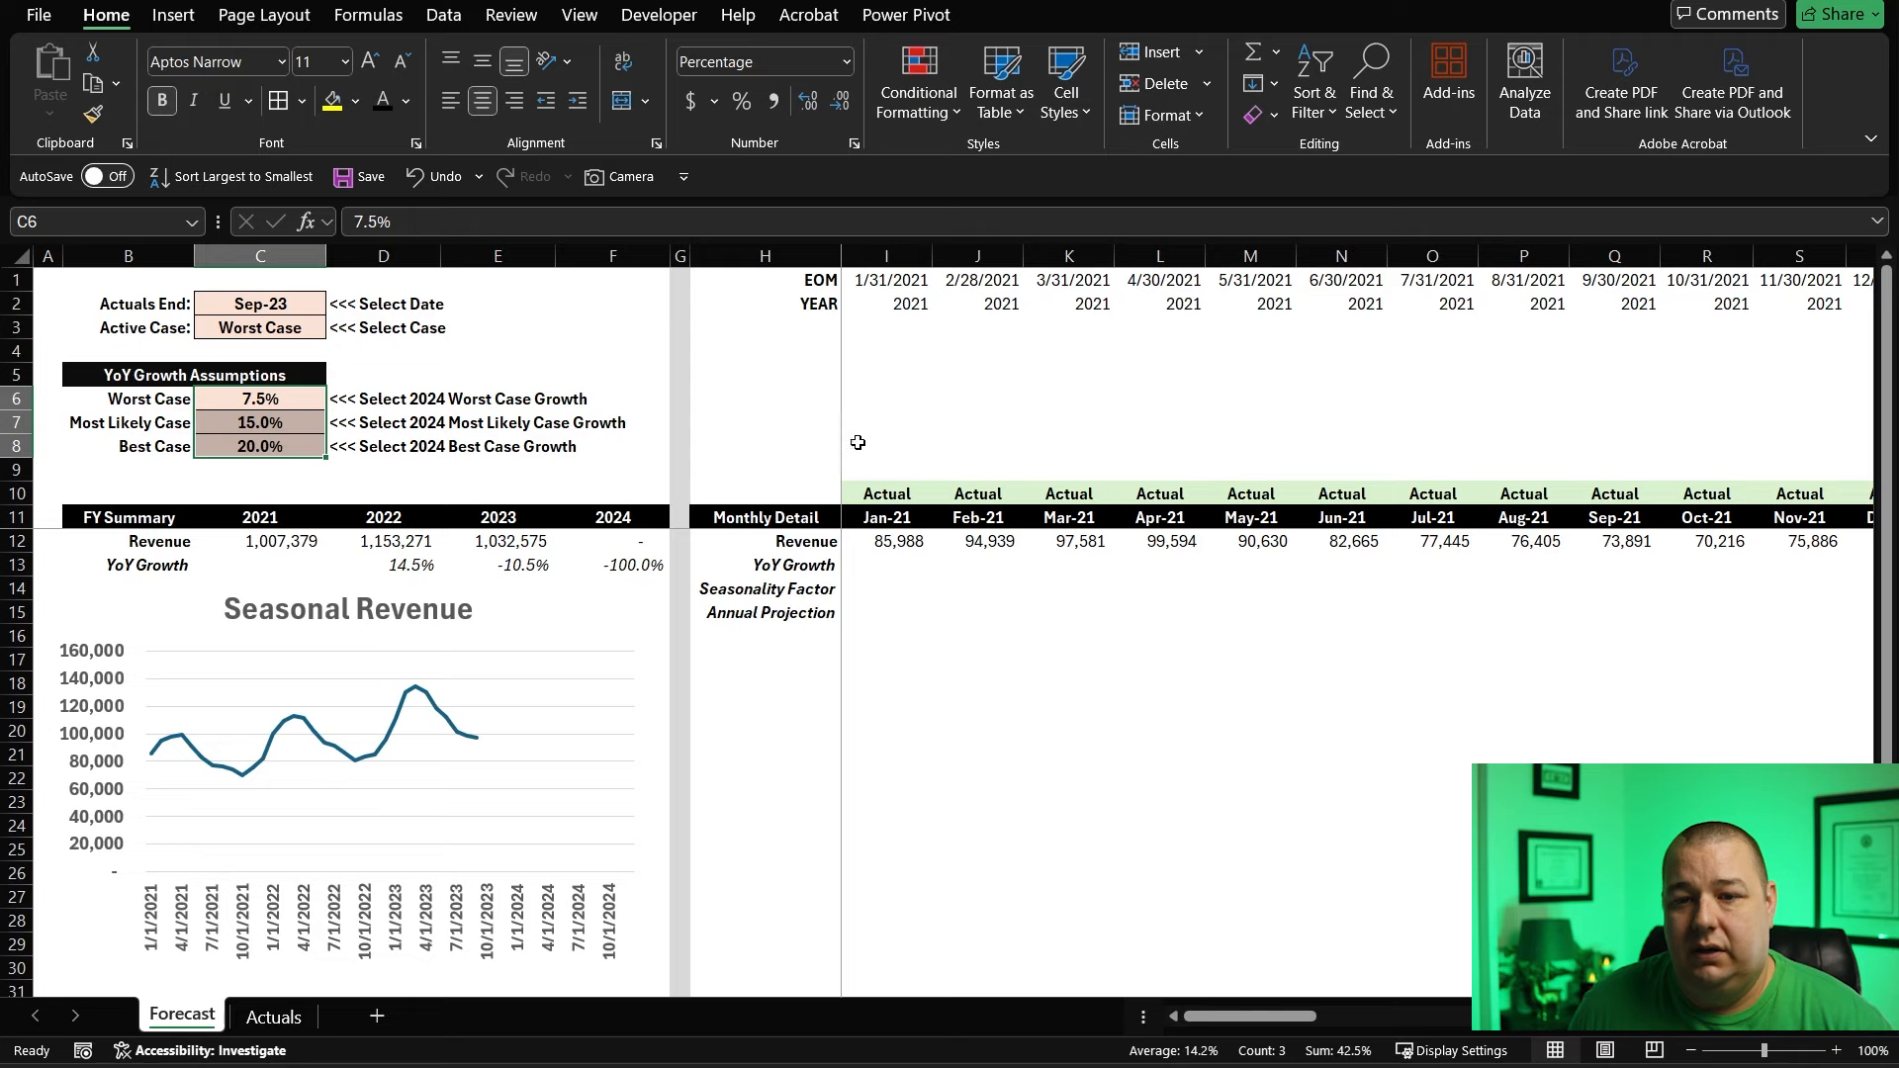
- Examine the date, account, group and revenue columns of the source table on the Actuals sheet
{"action": "left_click", "coordinate": [273, 1016]}
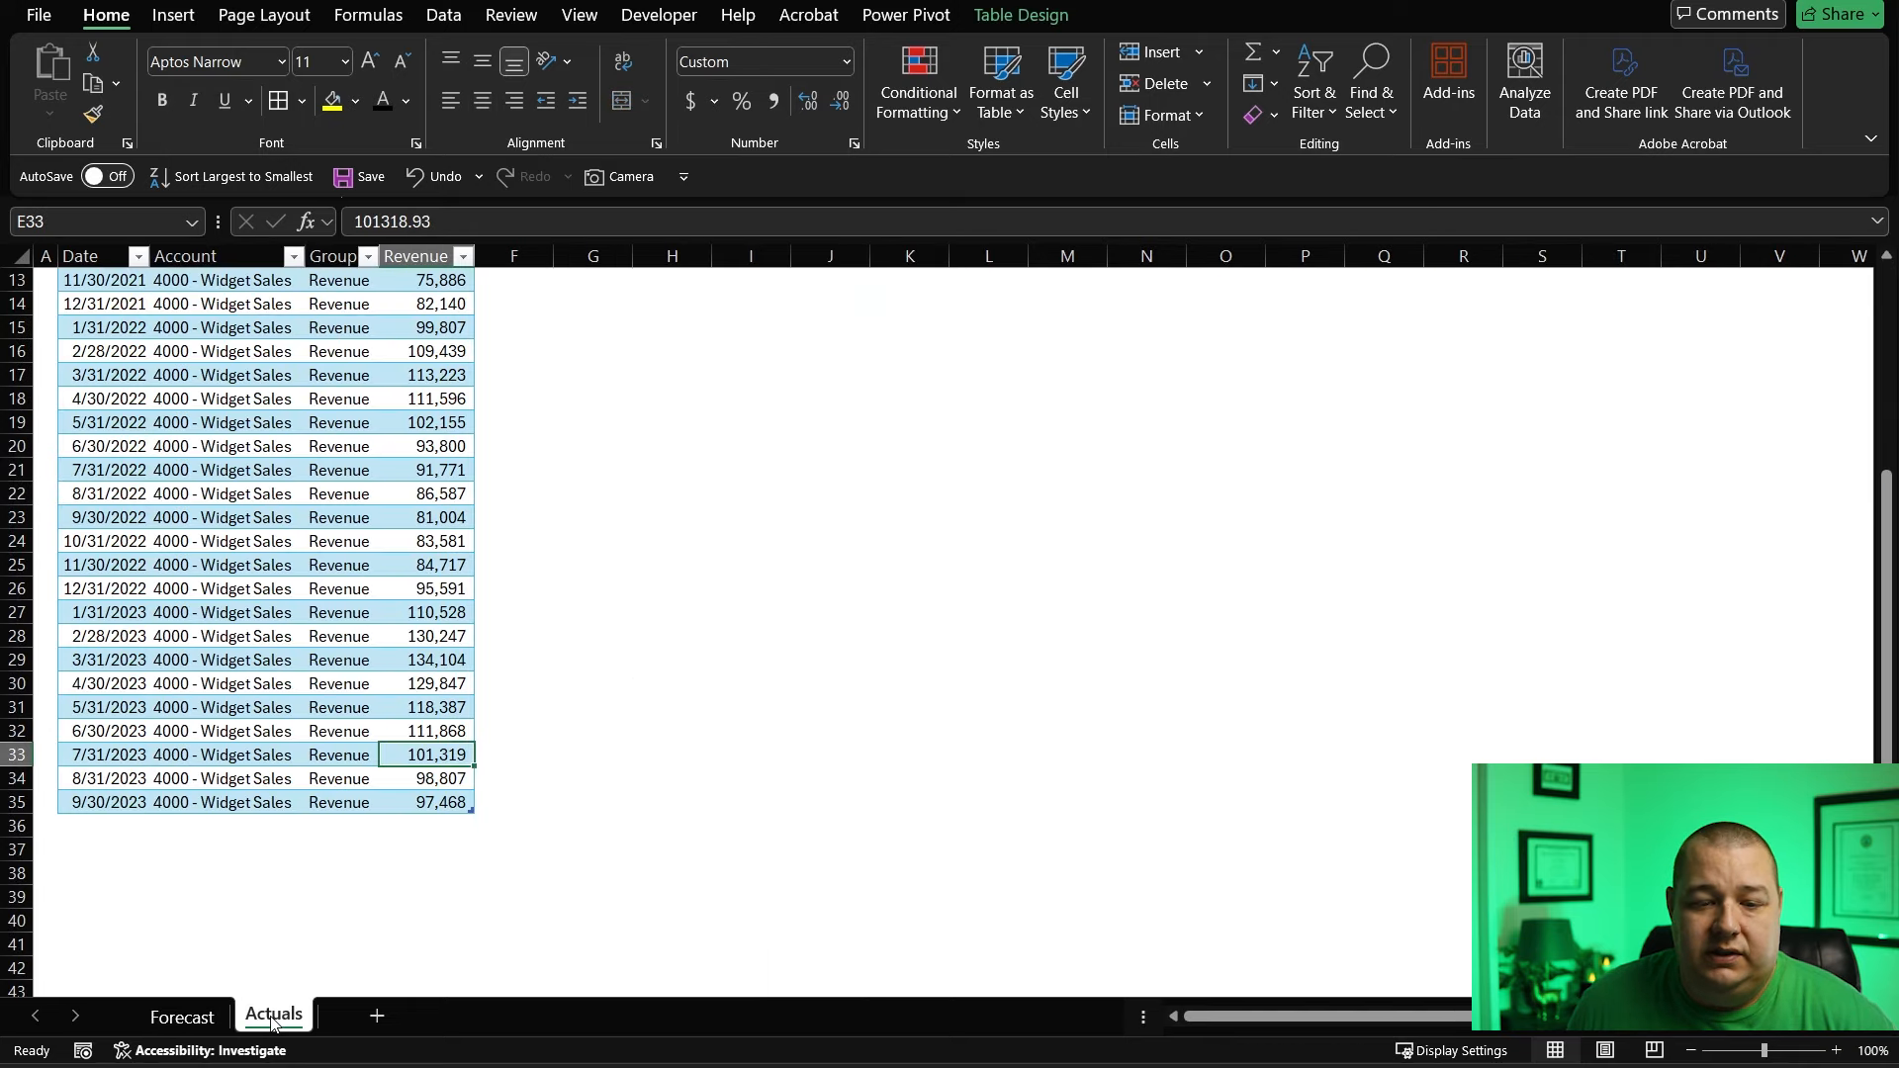
{"action": "scroll", "coordinate": [284, 623], "scroll_direction": "up", "scroll_amount": 4}
{"action": "left_click", "coordinate": [224, 450]}
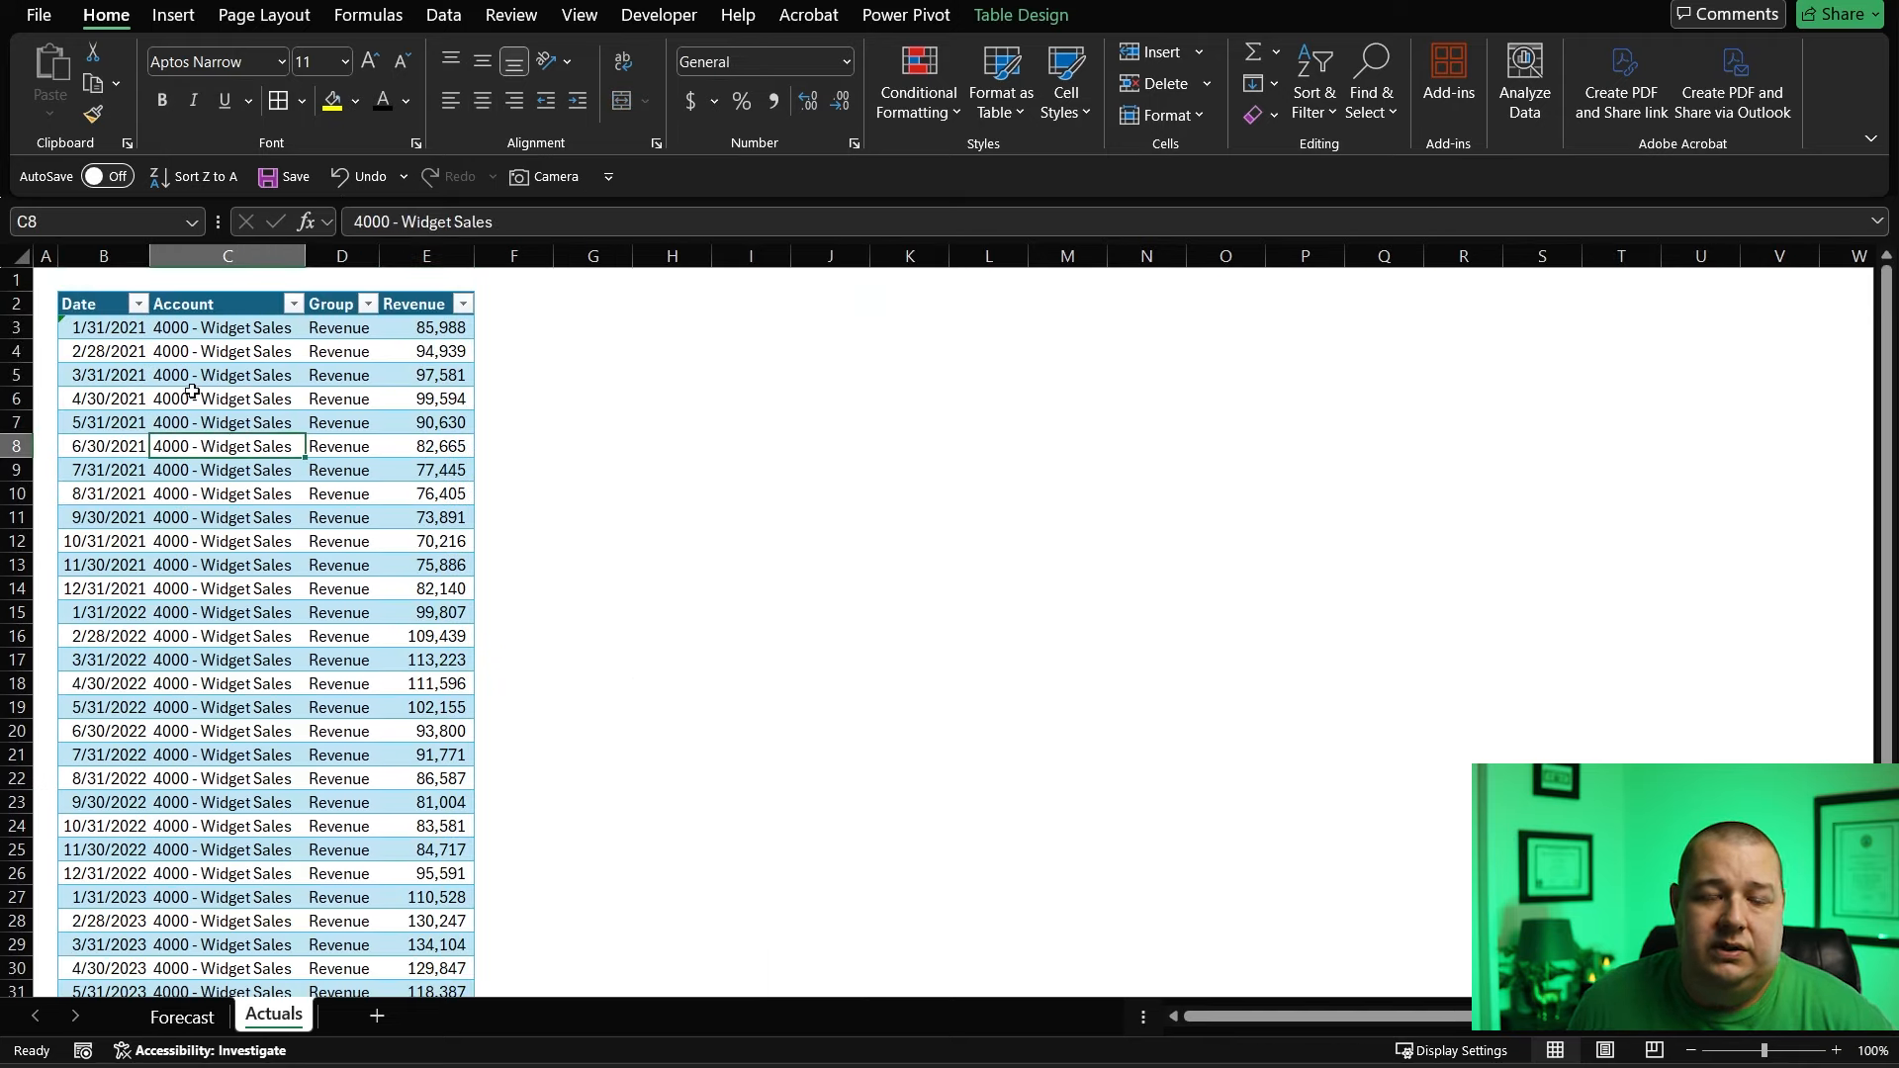
{"action": "left_click", "coordinate": [119, 335]}
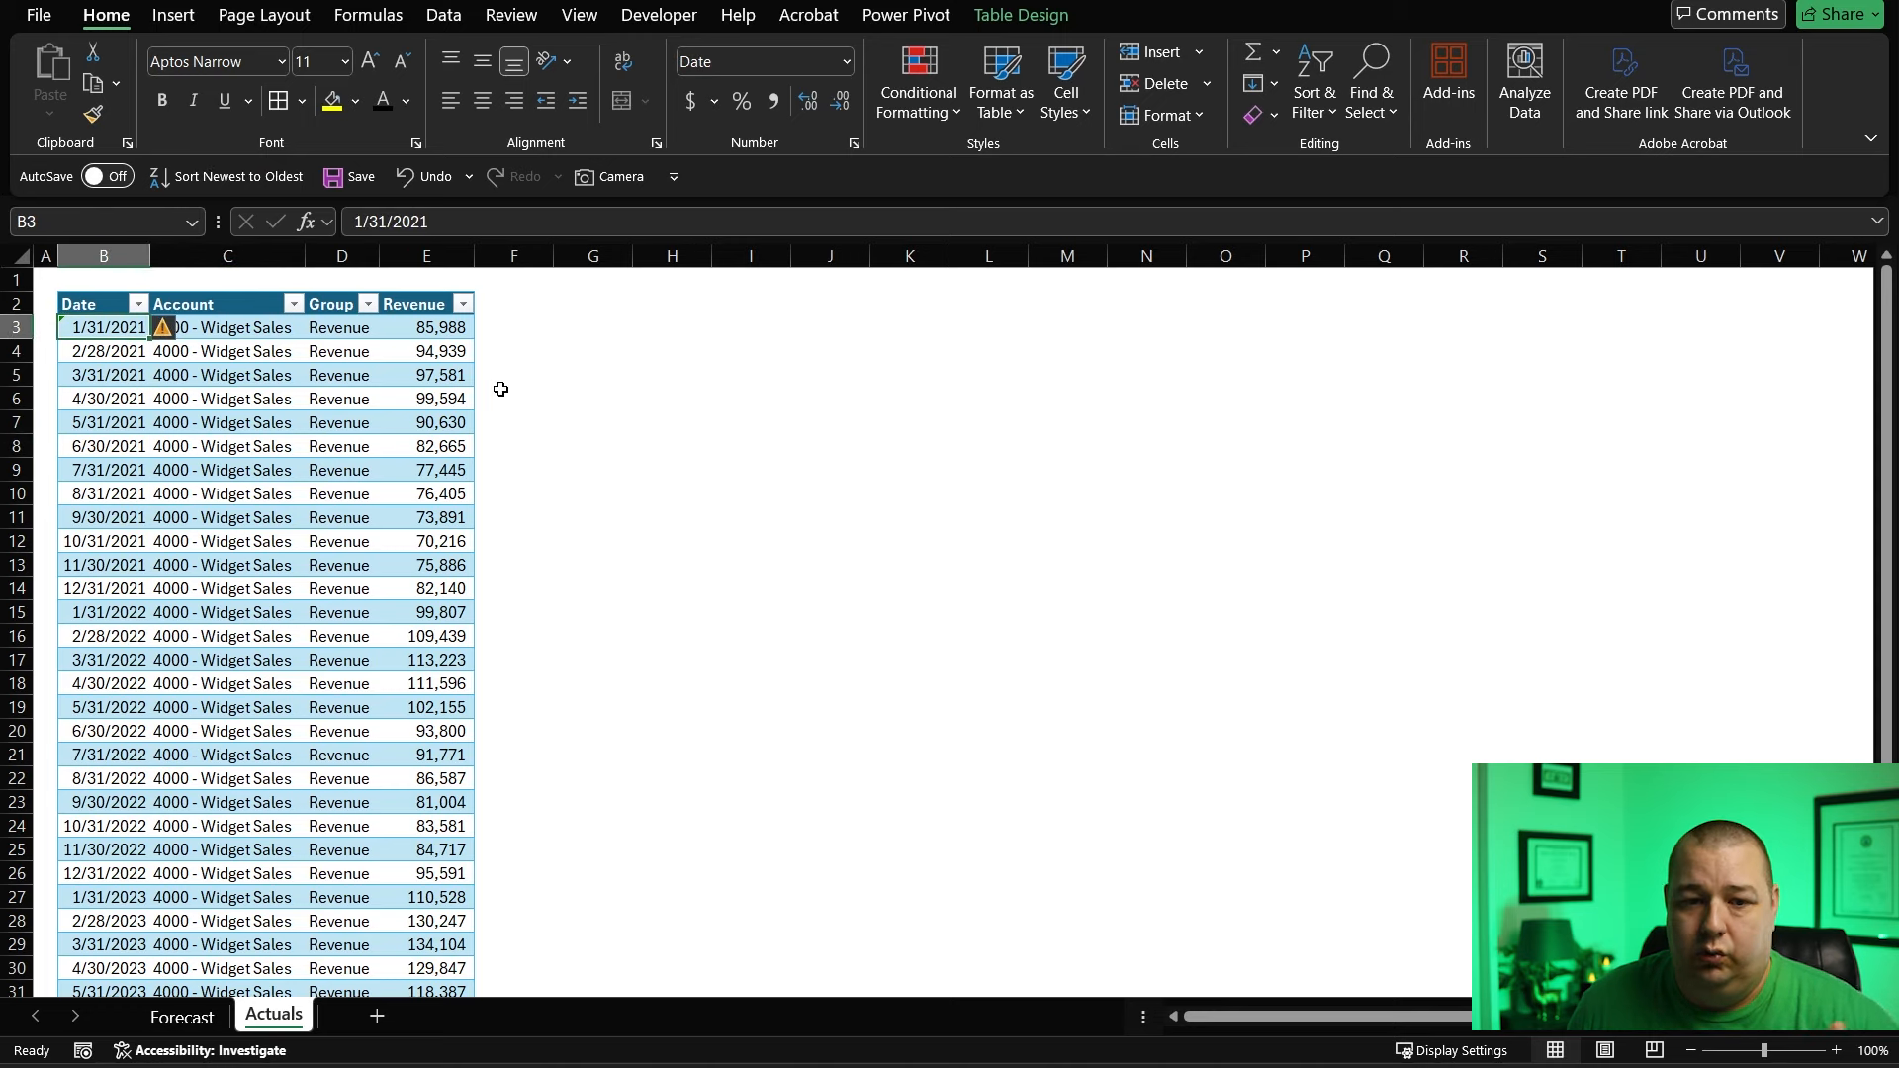
{"action": "left_click", "coordinate": [671, 496]}
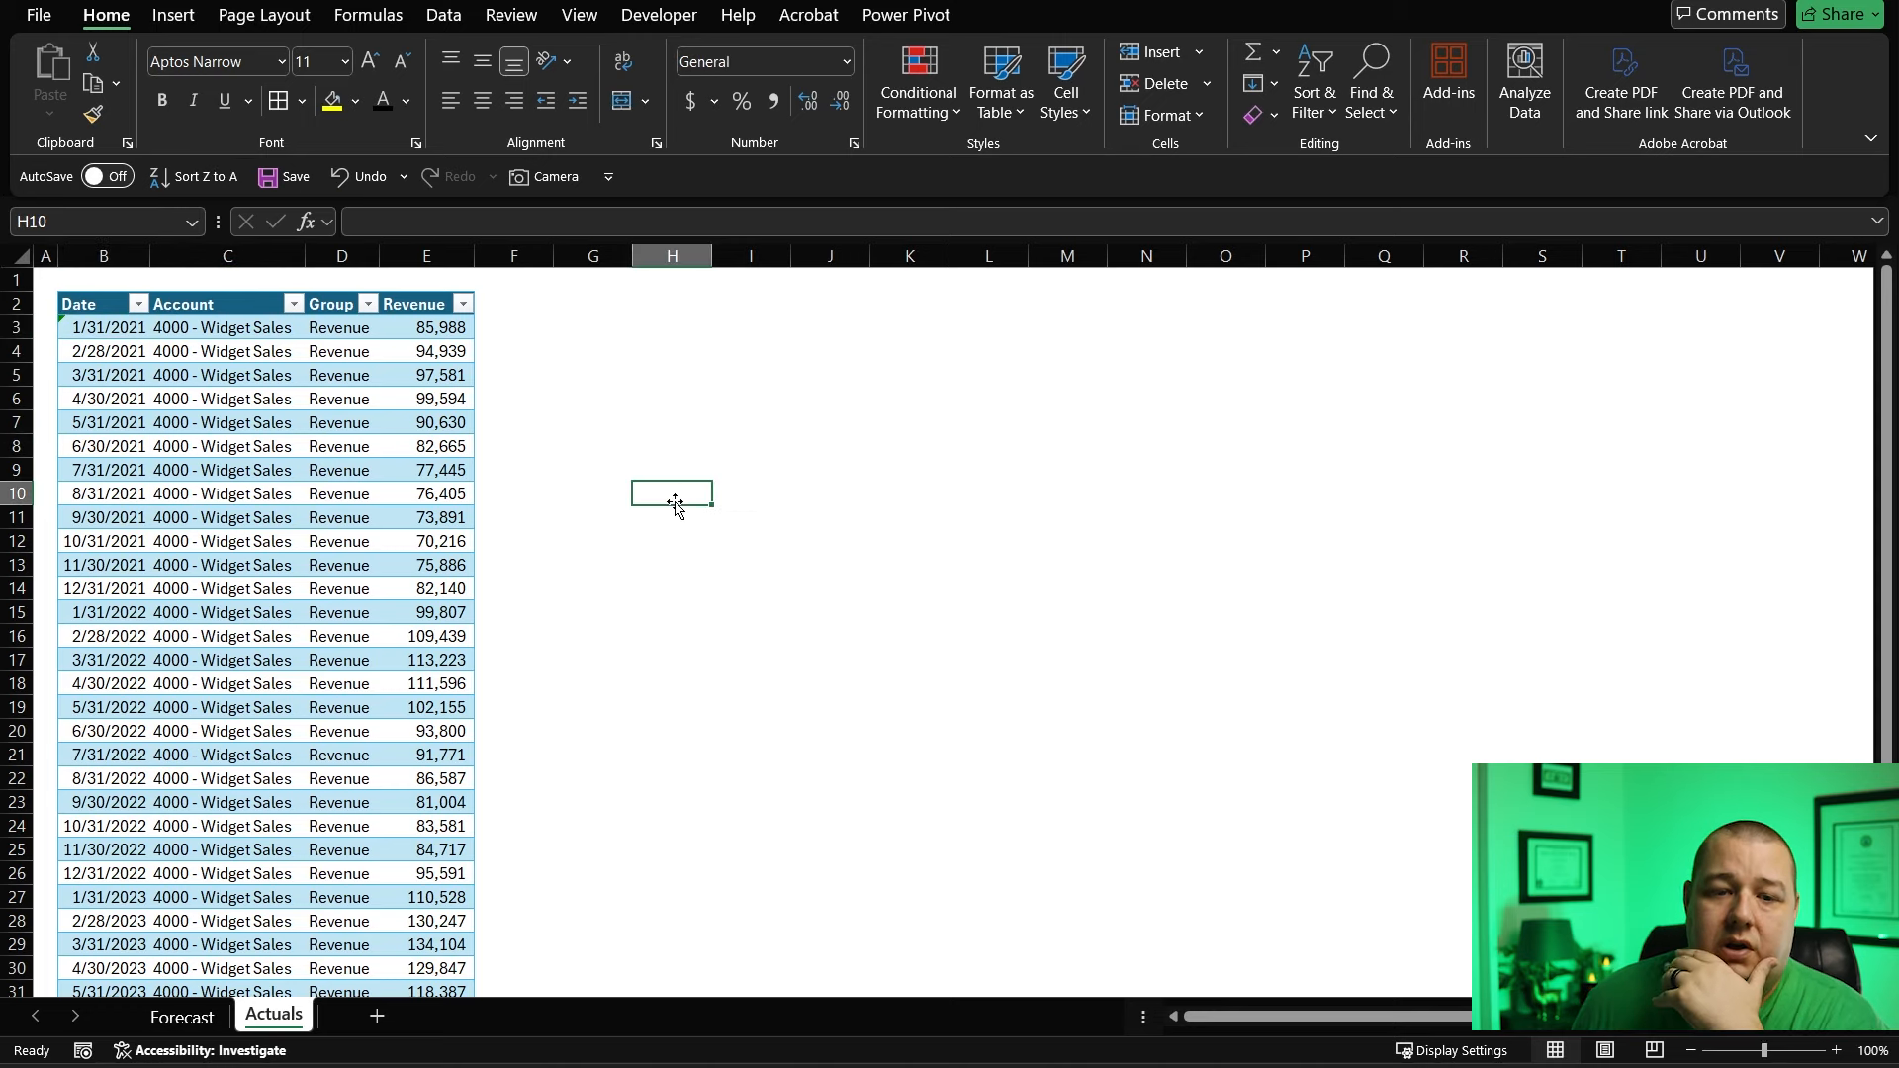
{"action": "left_click", "coordinate": [219, 307]}
{"action": "left_click", "coordinate": [221, 374]}
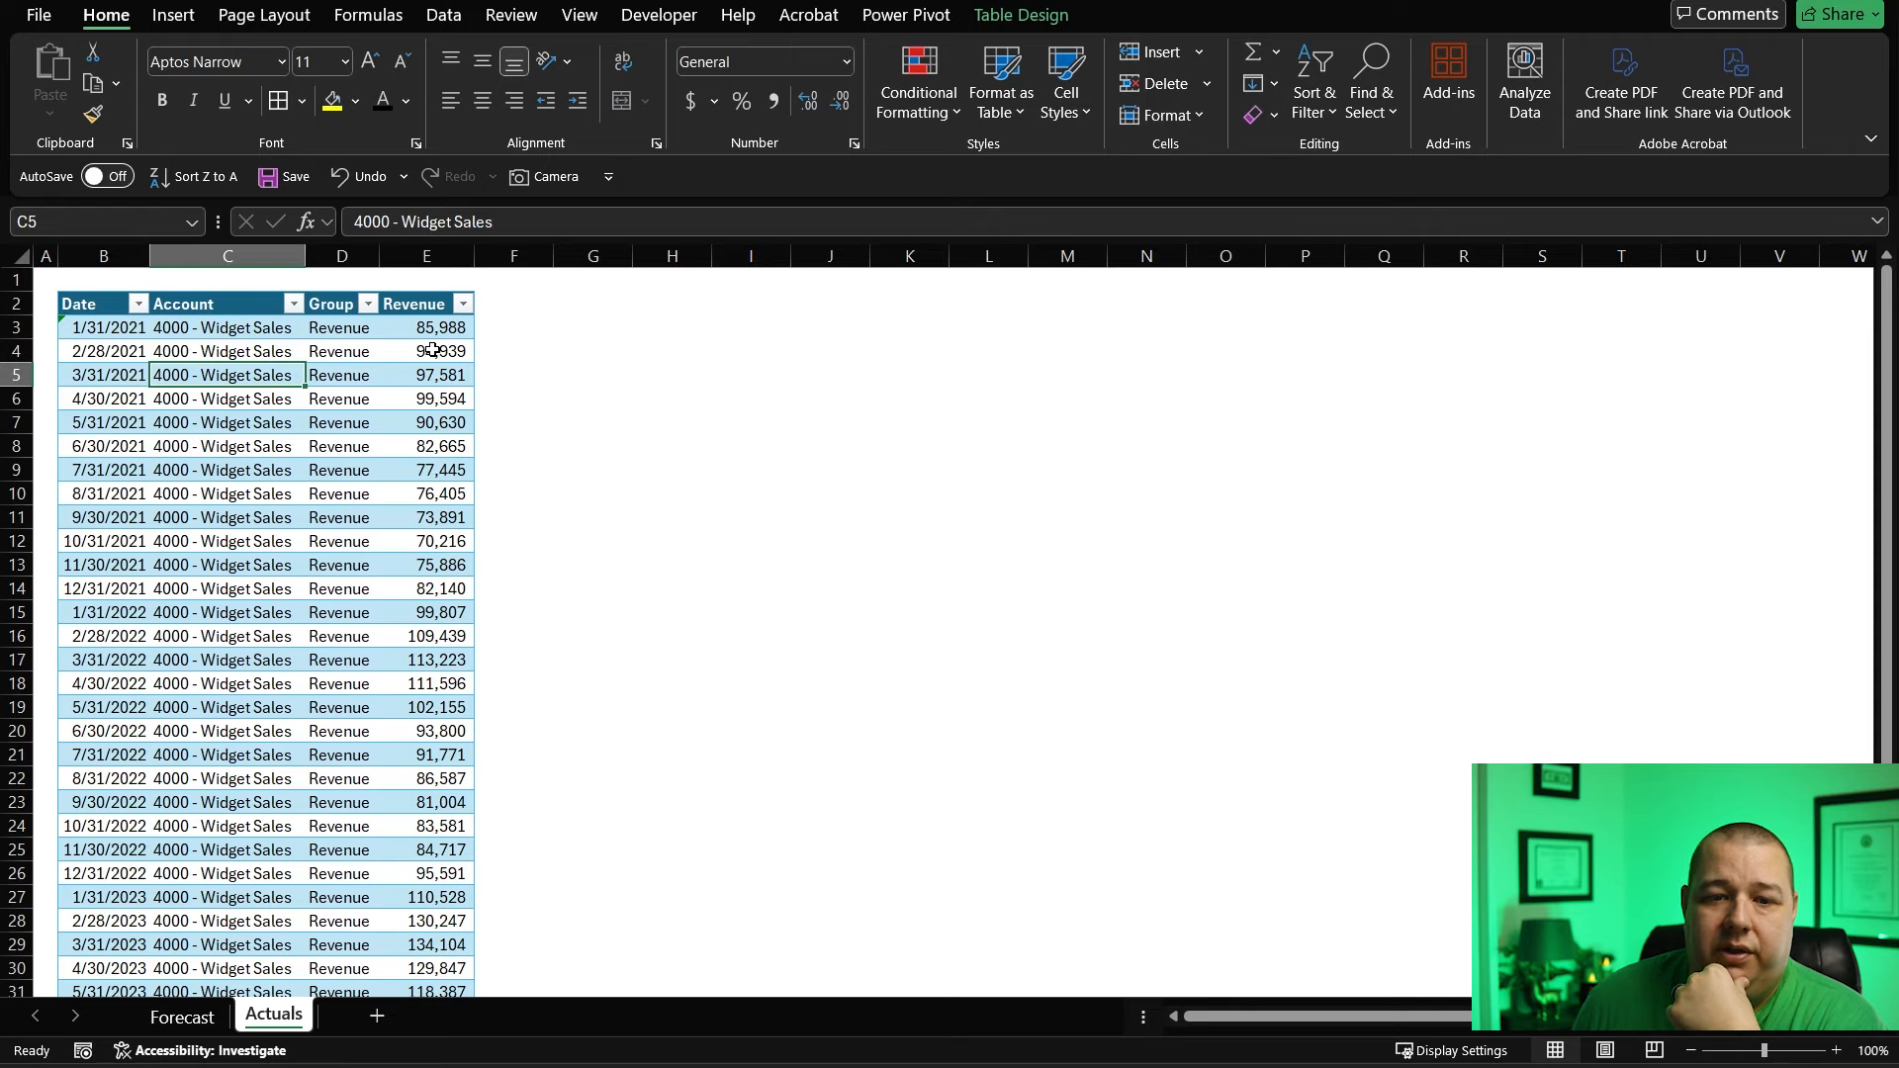
- Inspect the SUMIFS formula behind the monthly Revenue row on the Forecast sheet, leaving it unedited
{"action": "left_click", "coordinate": [183, 1017]}
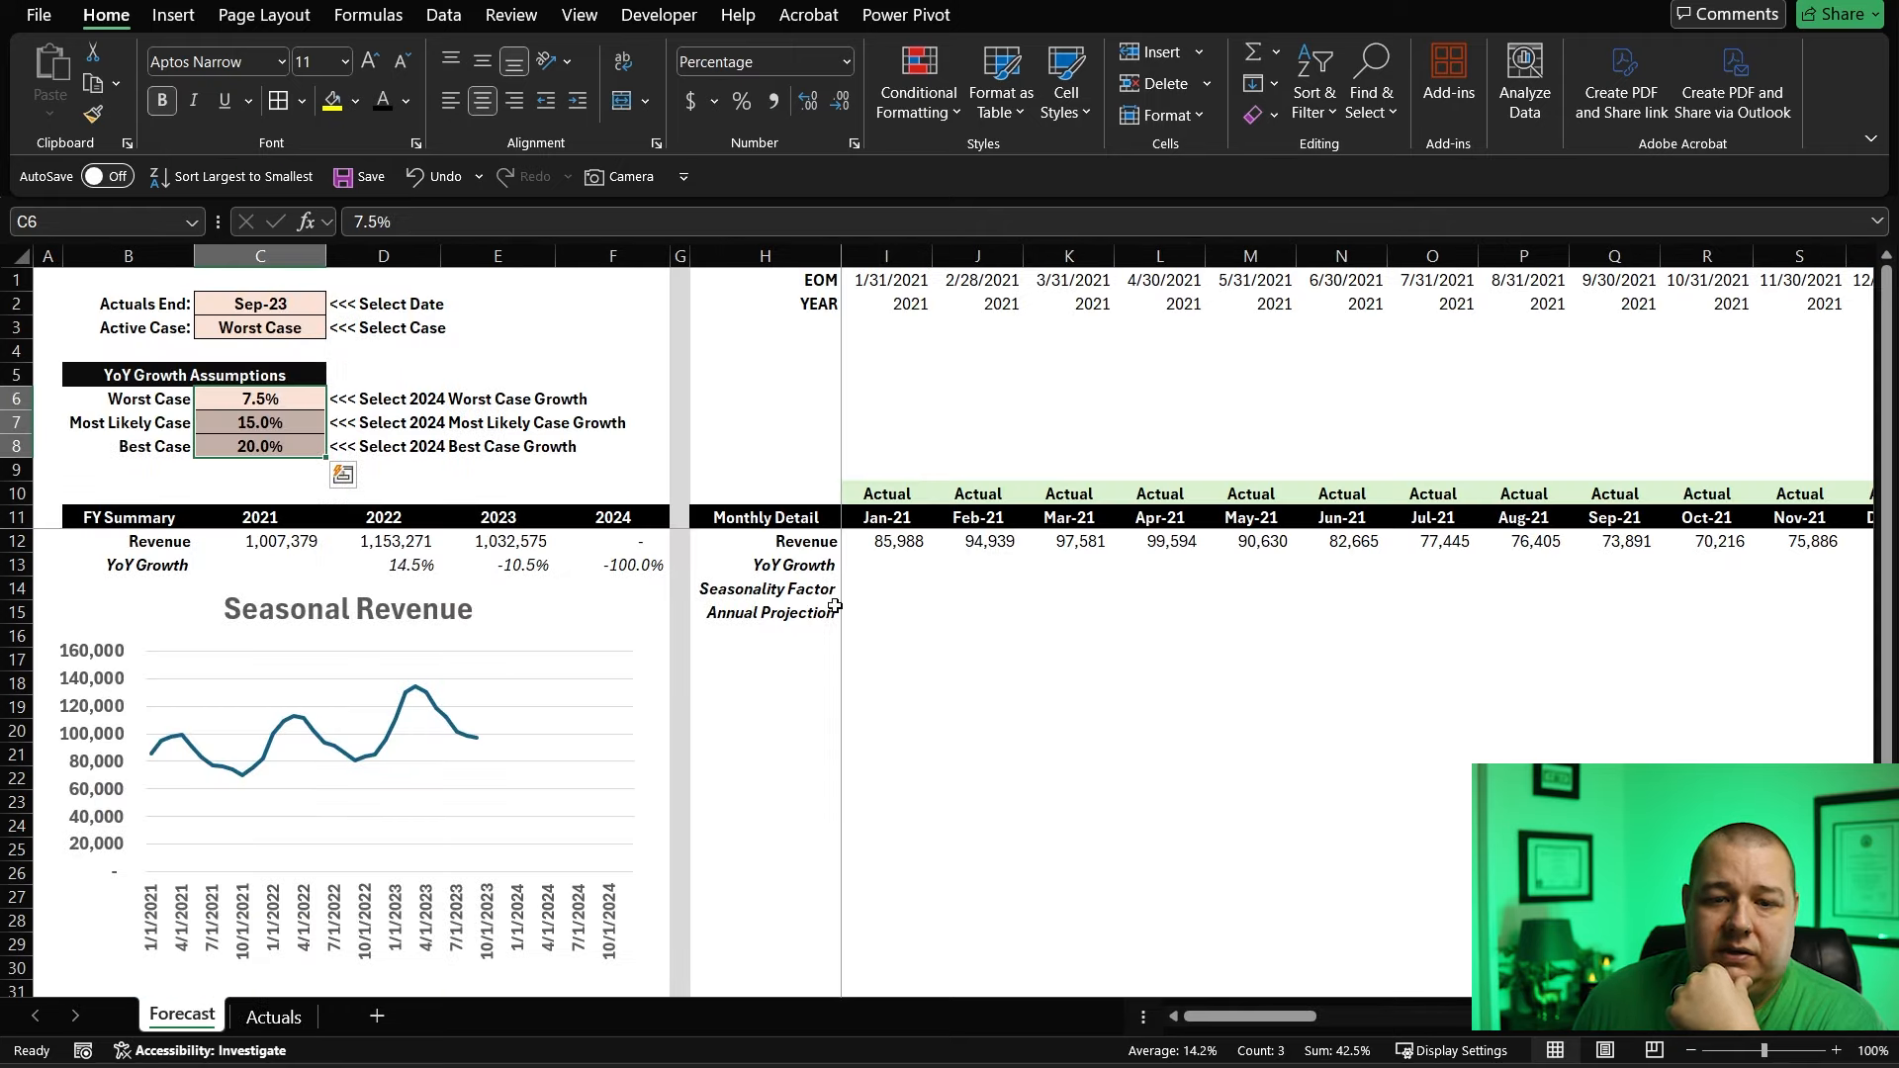
{"action": "left_click", "coordinate": [895, 544]}
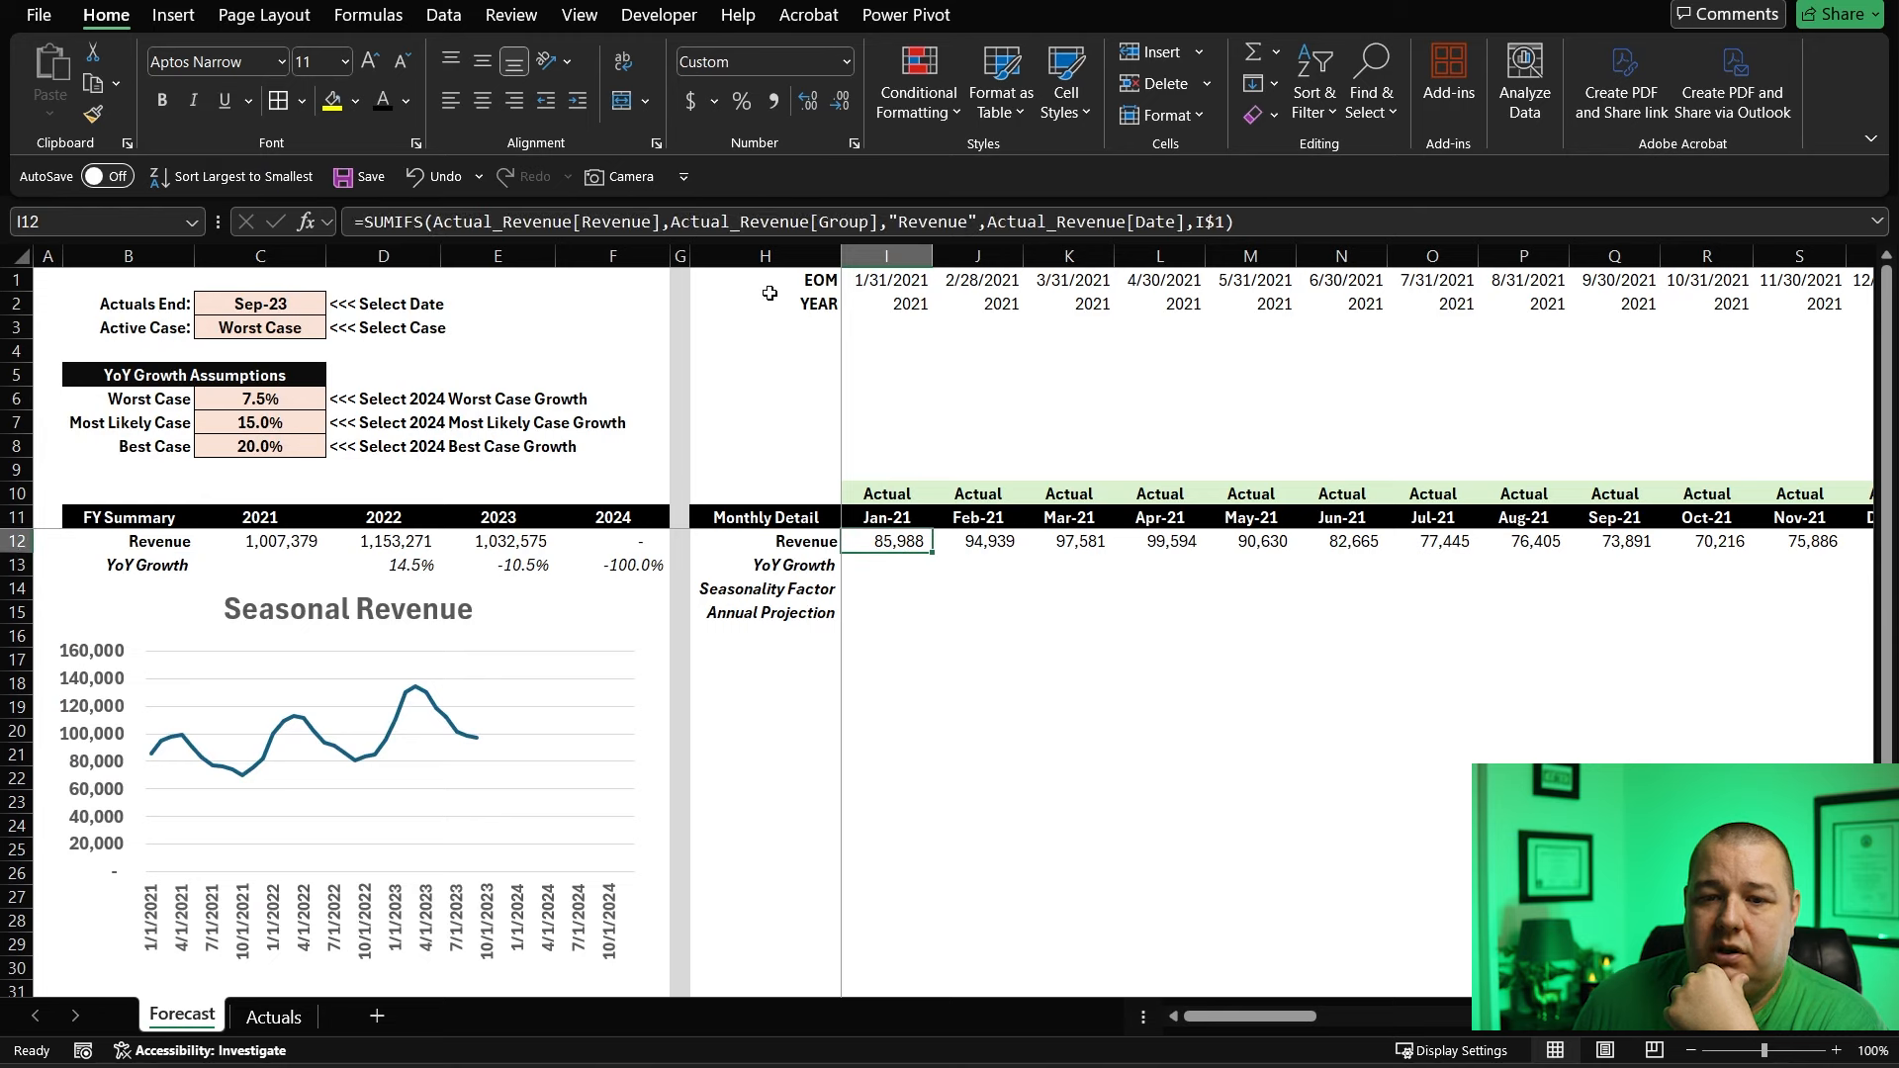
{"action": "left_click", "coordinate": [1278, 219]}
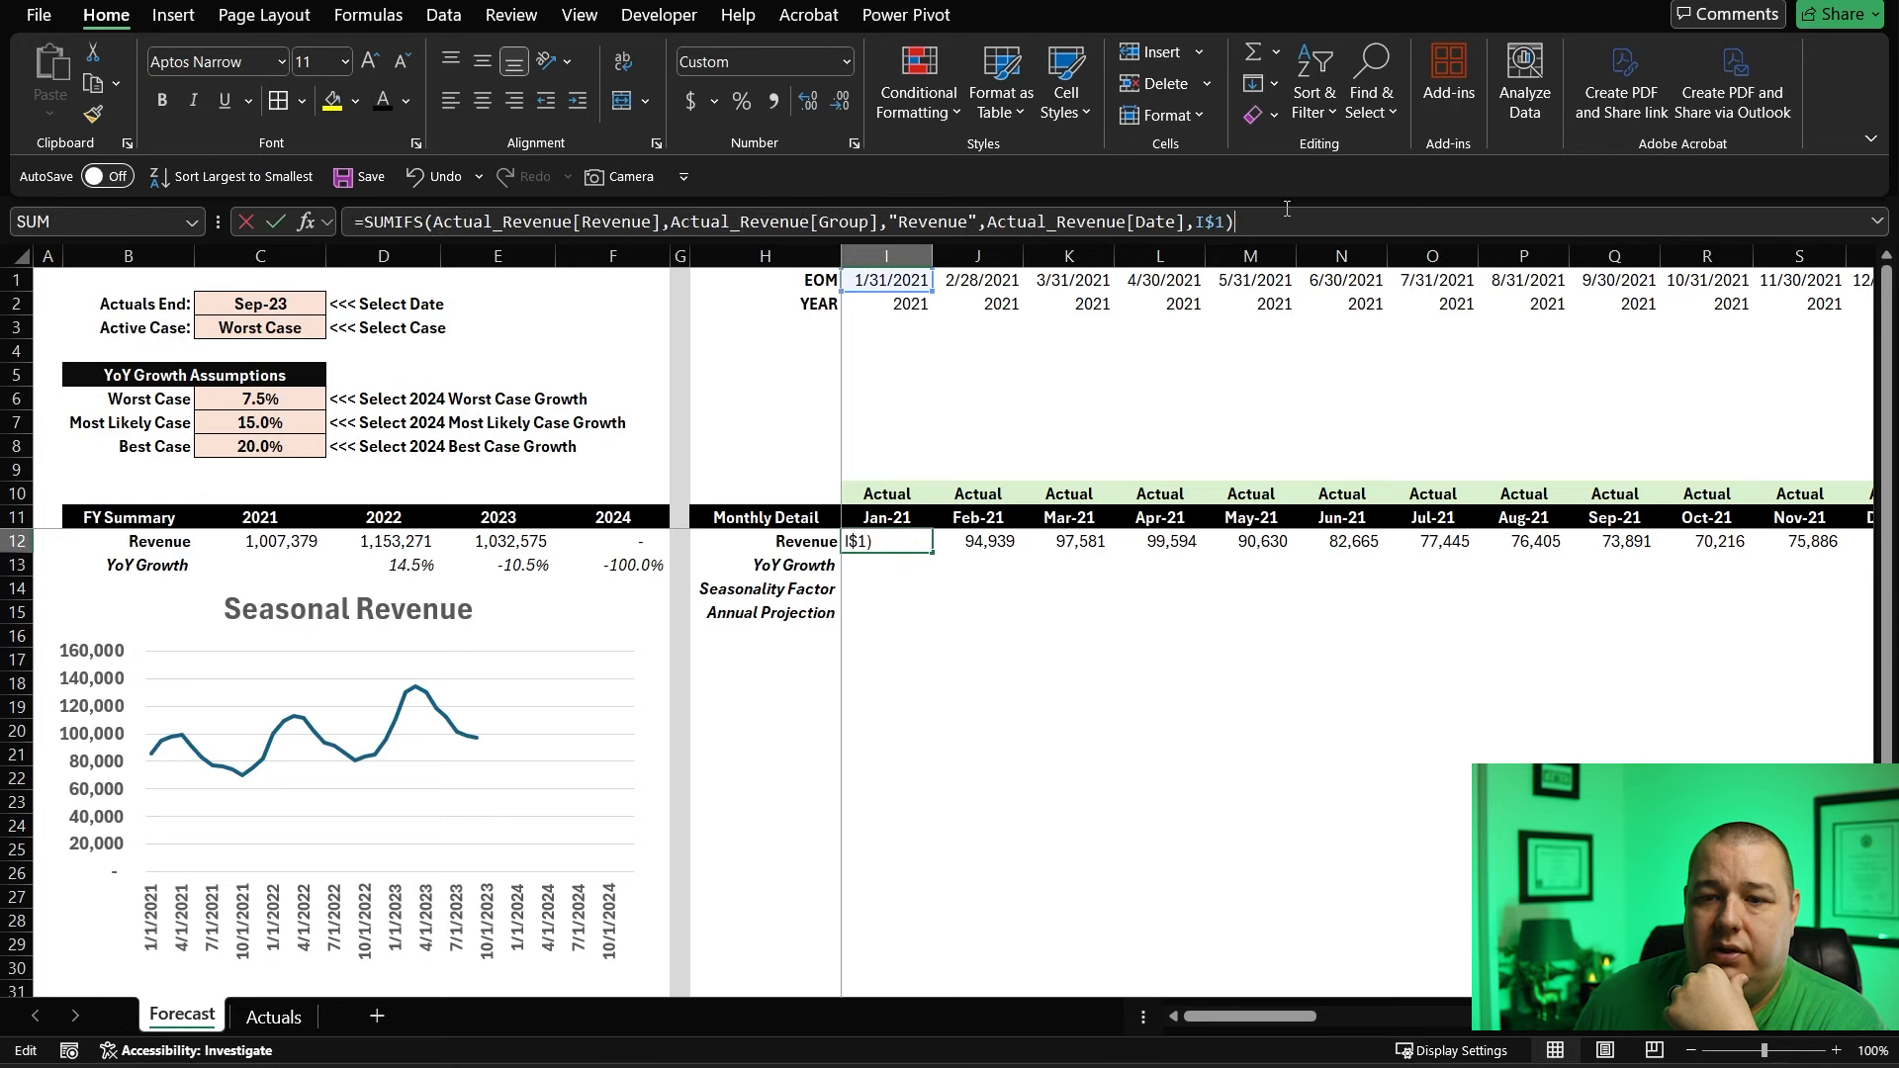
{"action": "key", "text": "Escape"}
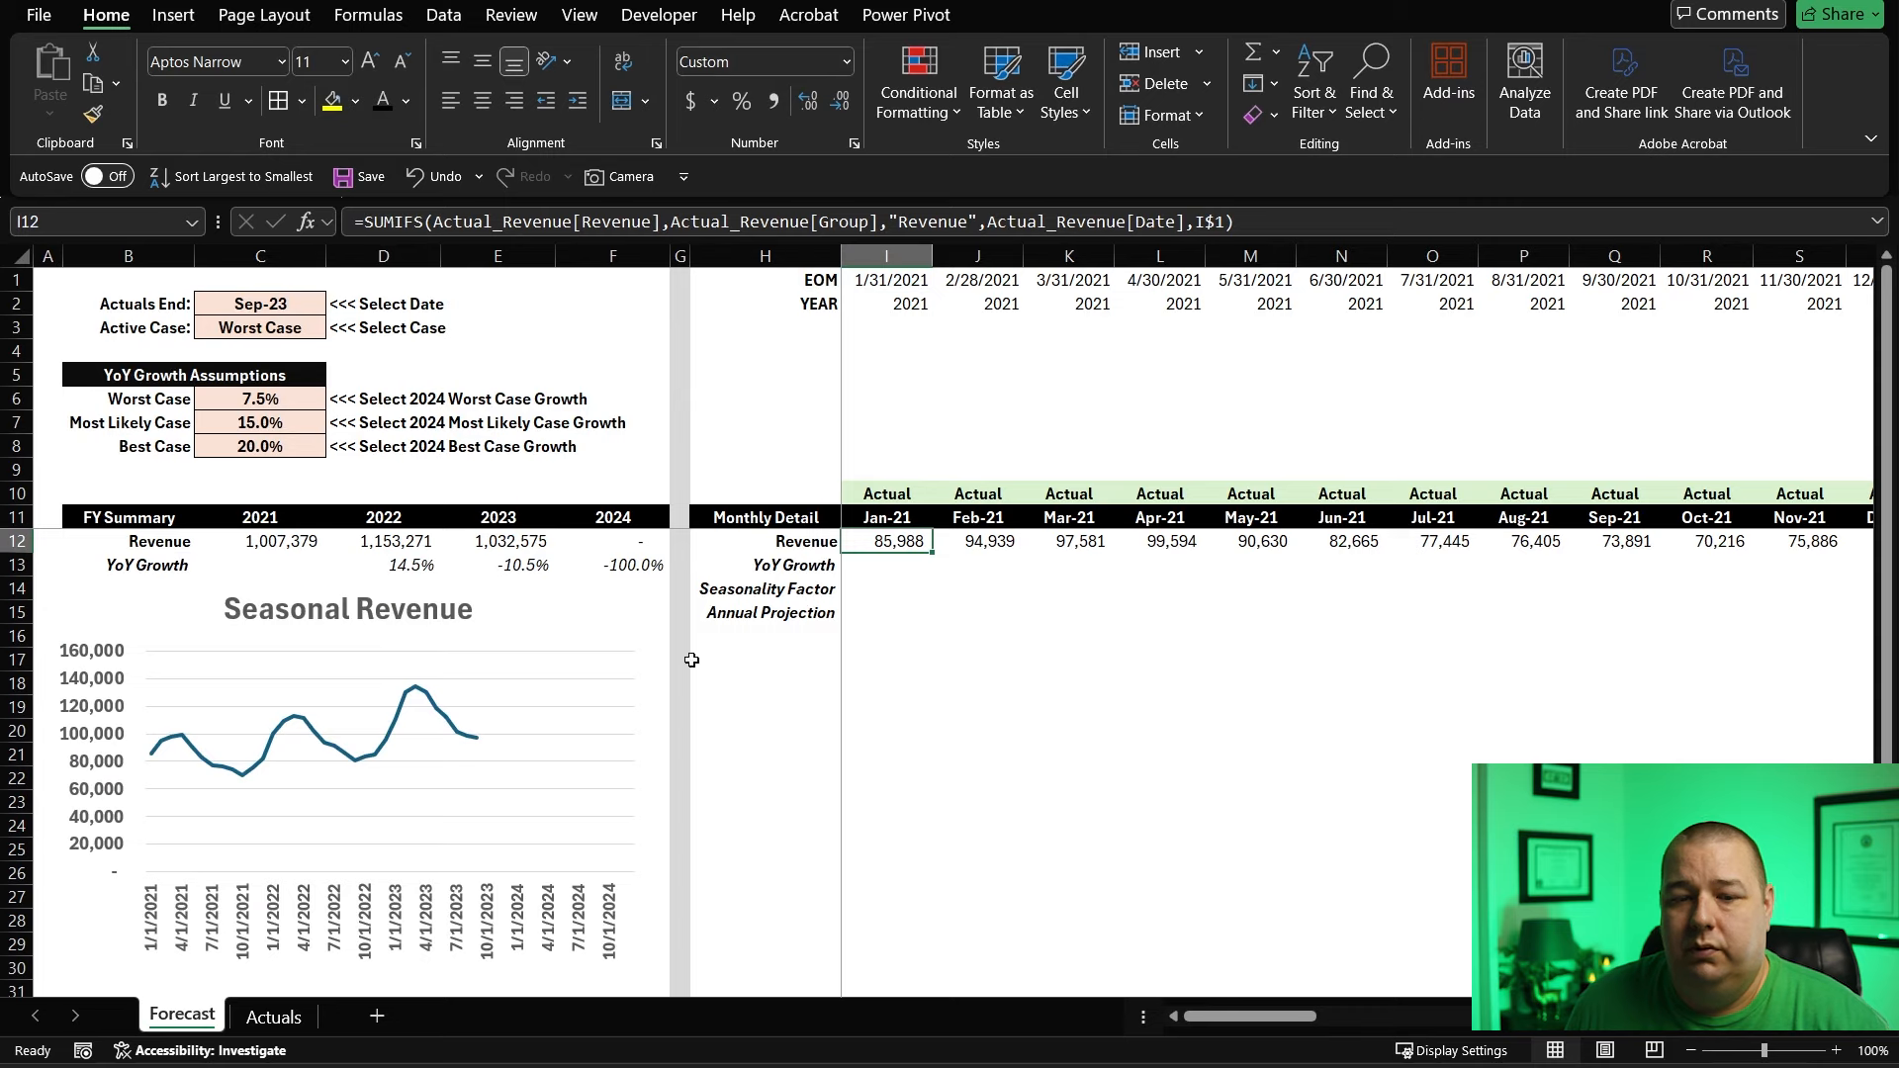
{"action": "left_click", "coordinate": [534, 623]}
{"action": "key", "text": "Escape"}
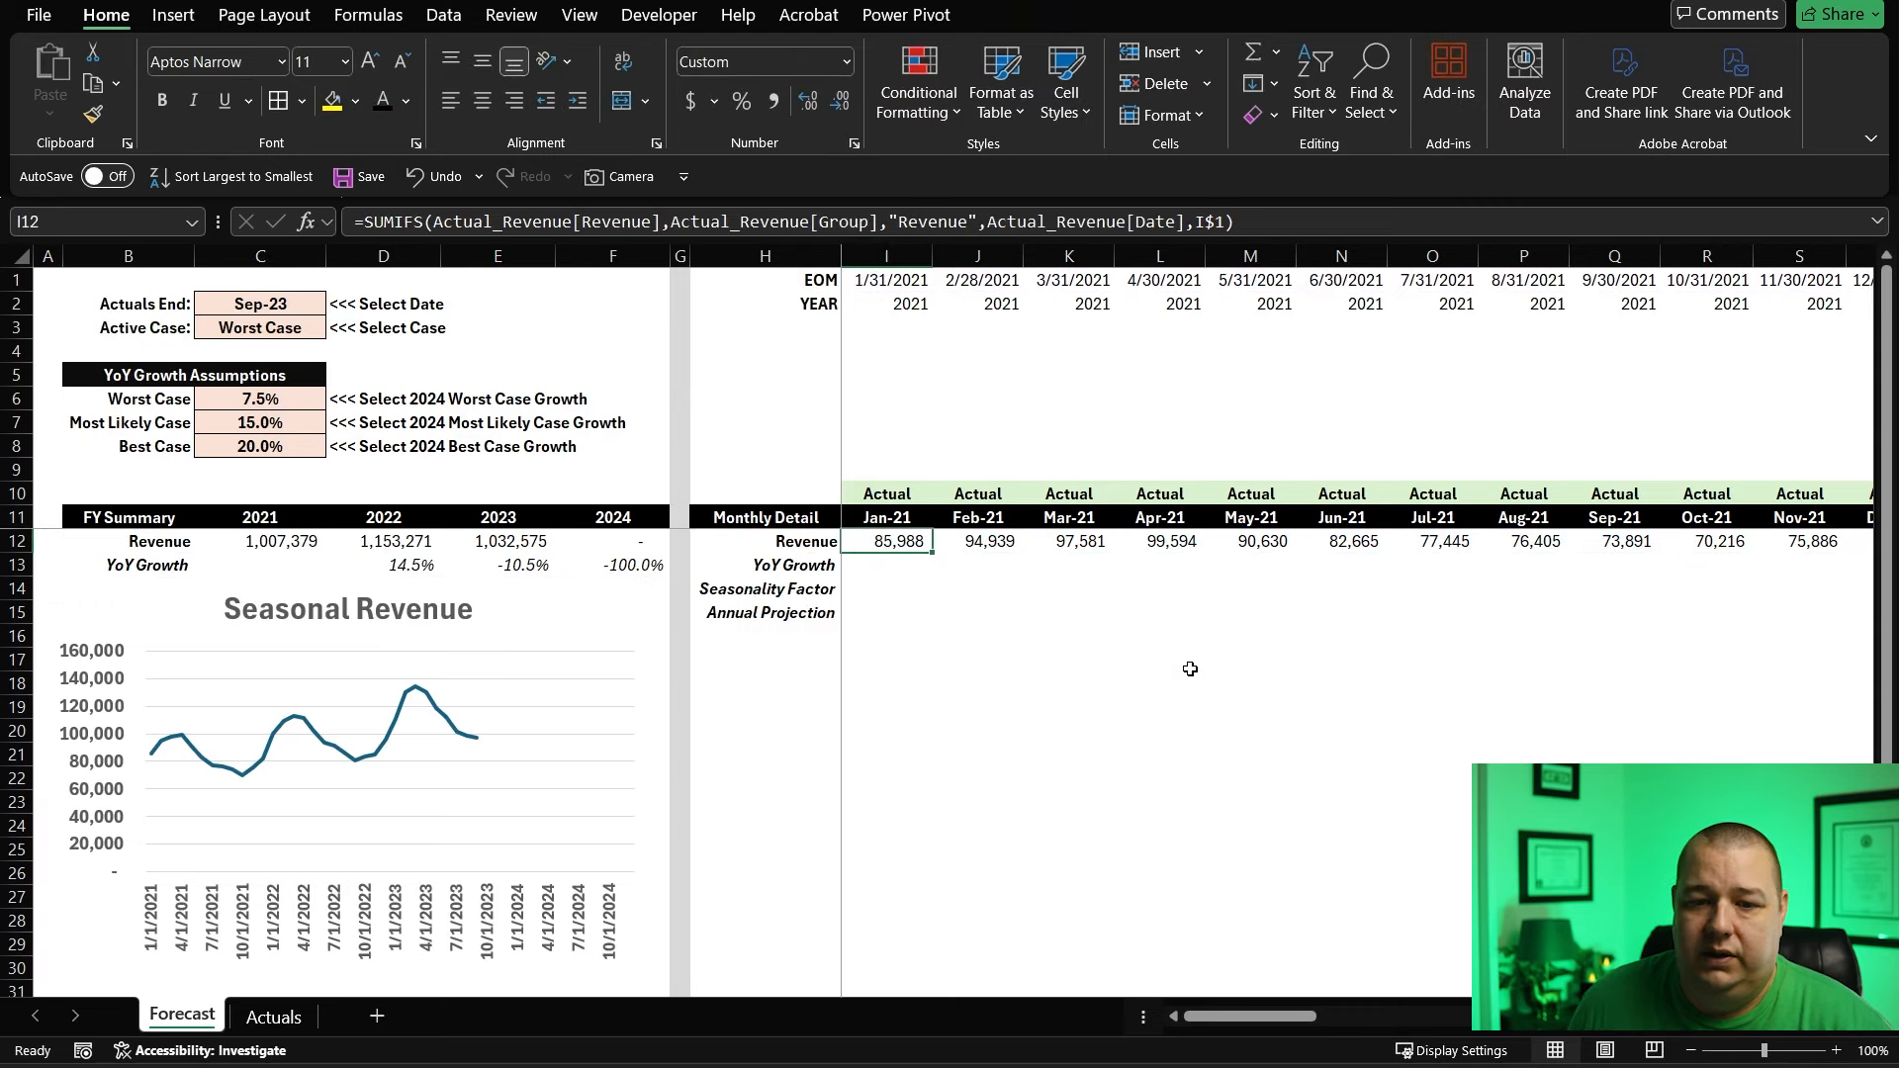
{"action": "left_click", "coordinate": [1190, 669]}
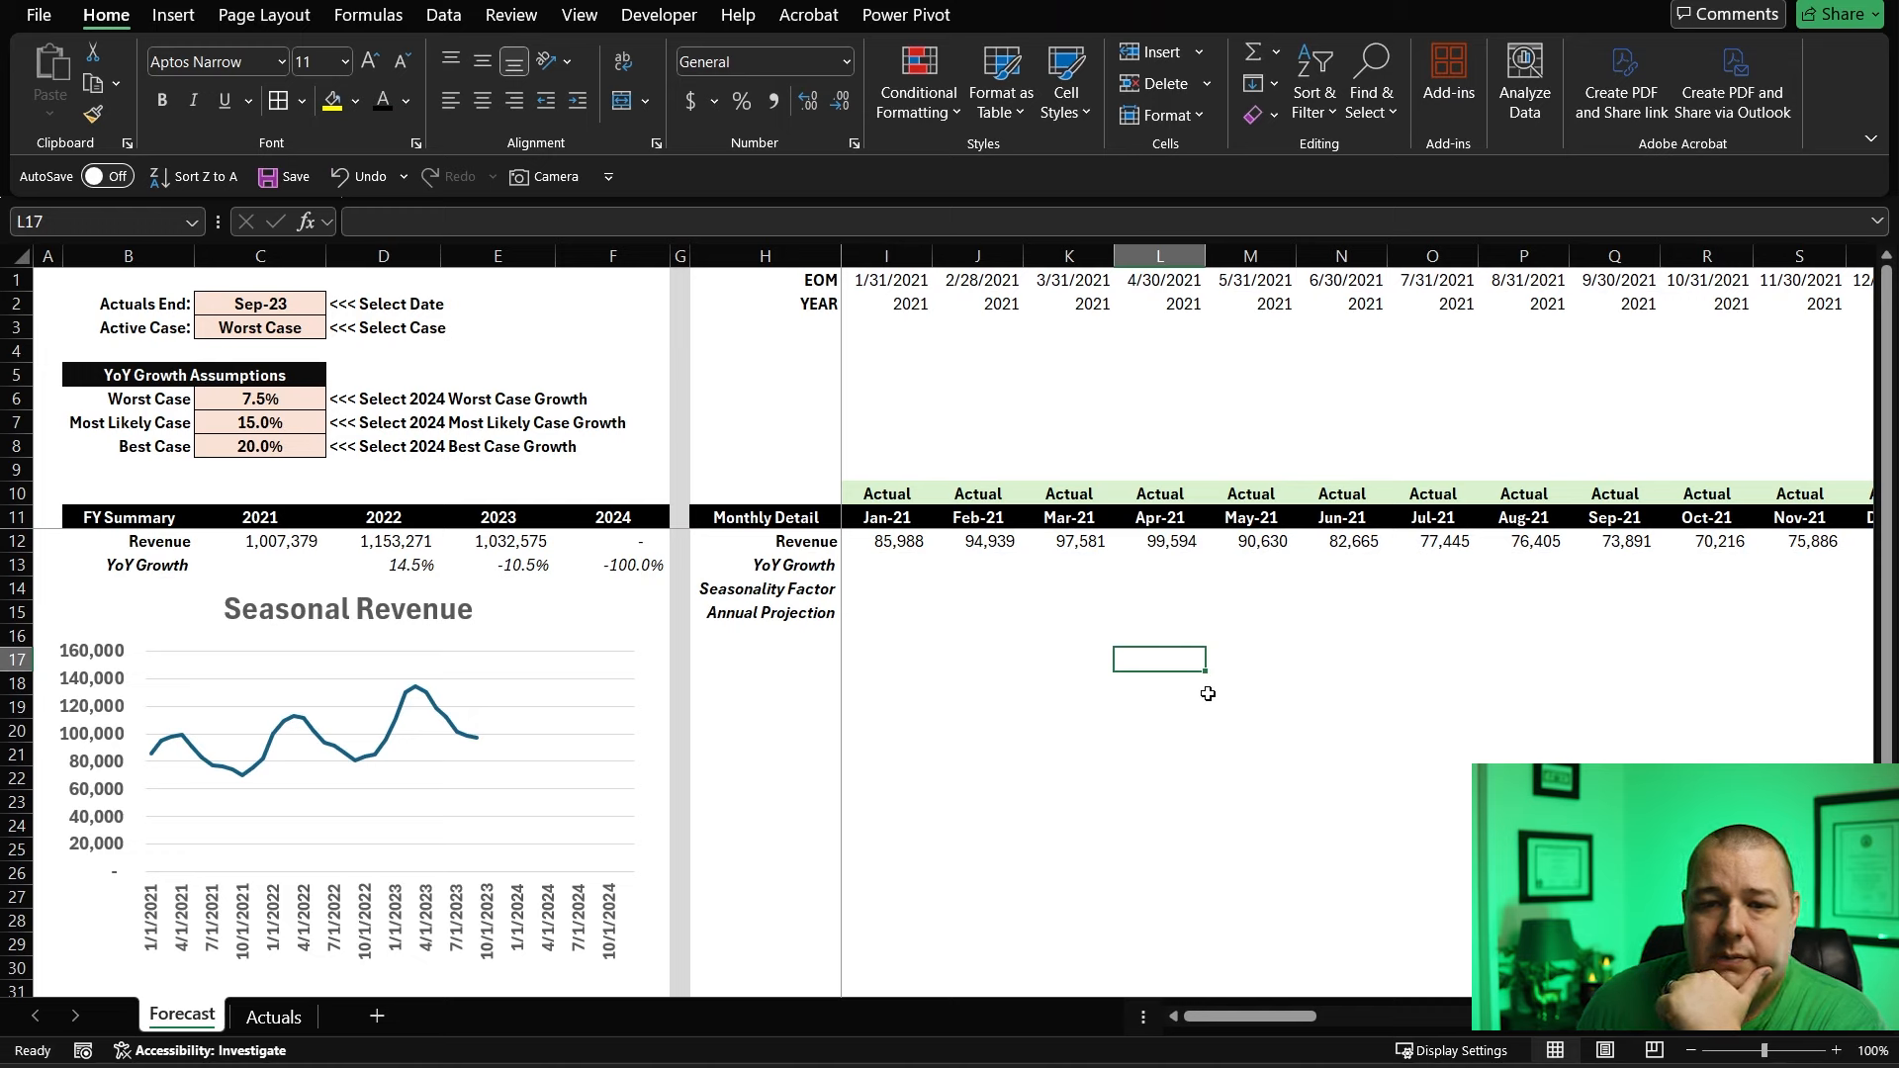
{"action": "left_click", "coordinate": [1034, 535]}
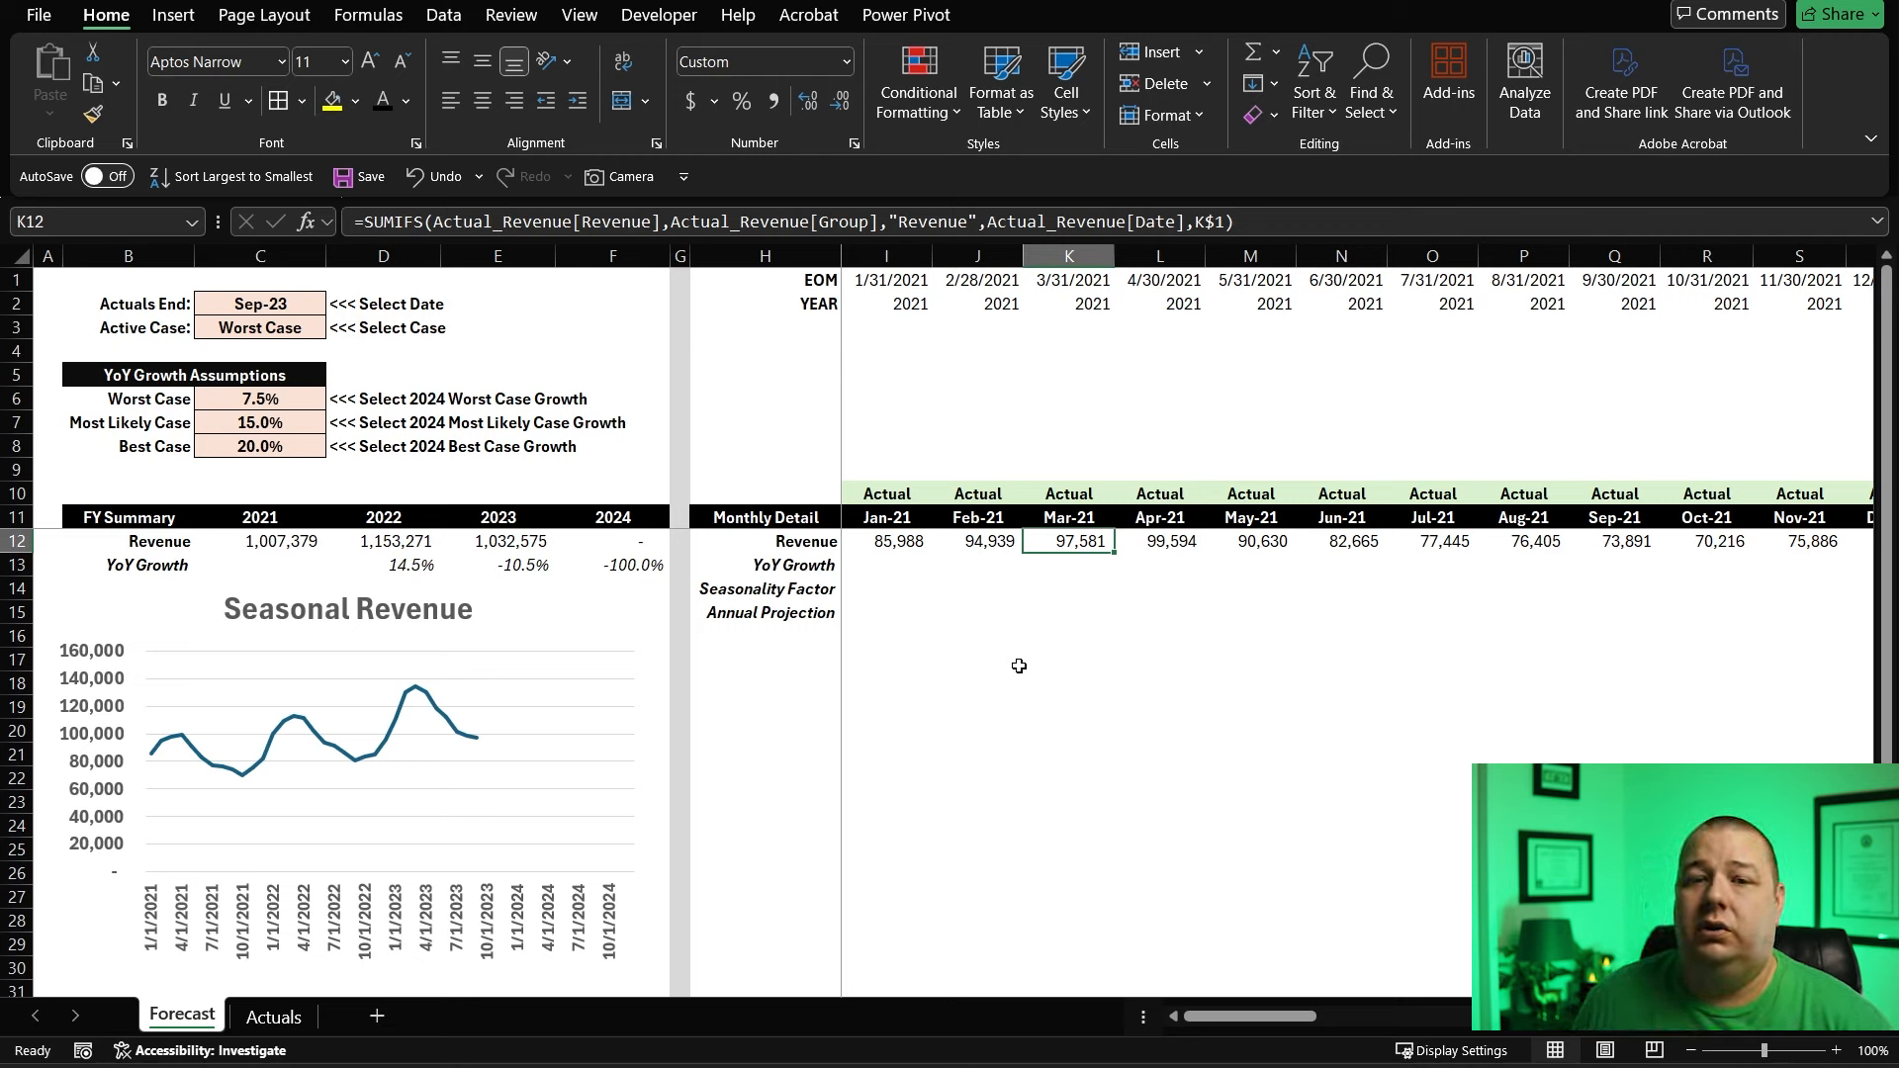
{"action": "key", "text": "Right"}
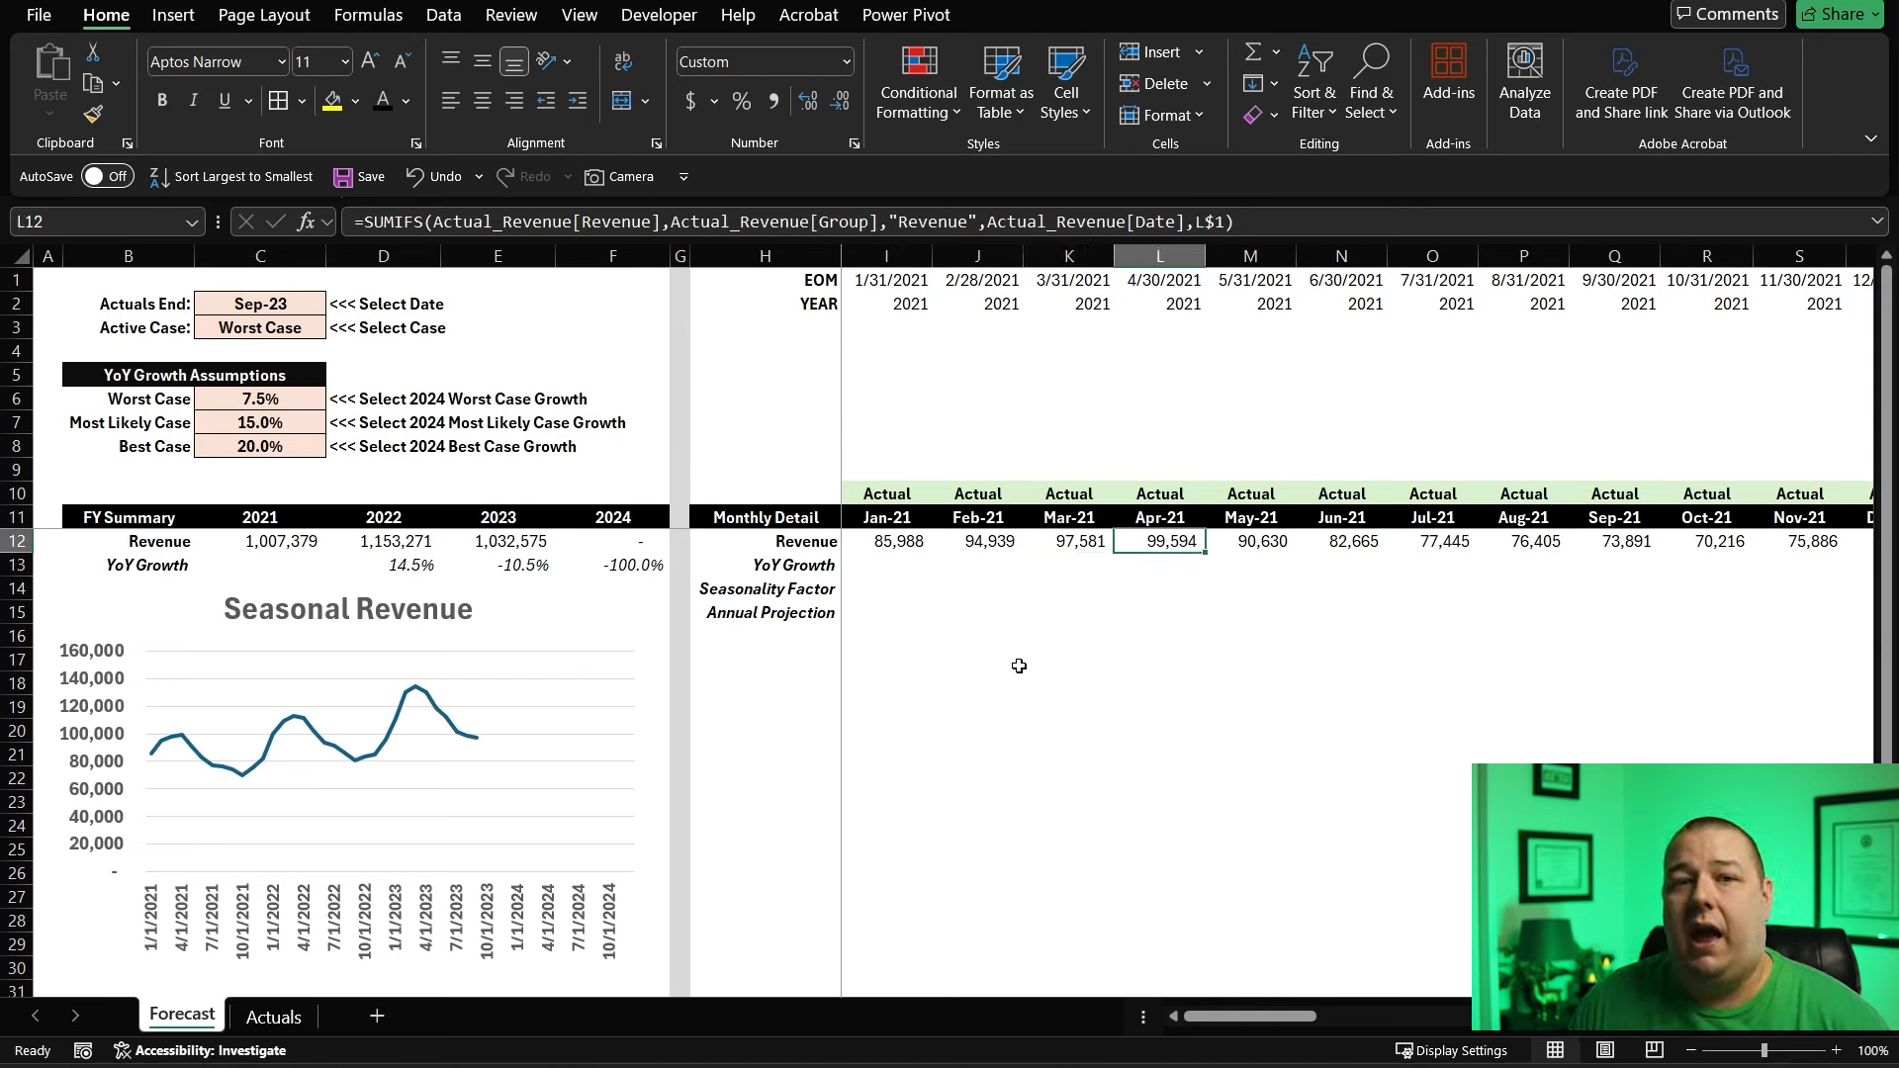
{"action": "key", "text": "Down"}
{"action": "key", "text": "Down"}
{"action": "key", "text": "Down"}
{"action": "key", "text": "Down"}
{"action": "type", "text": "=f"}
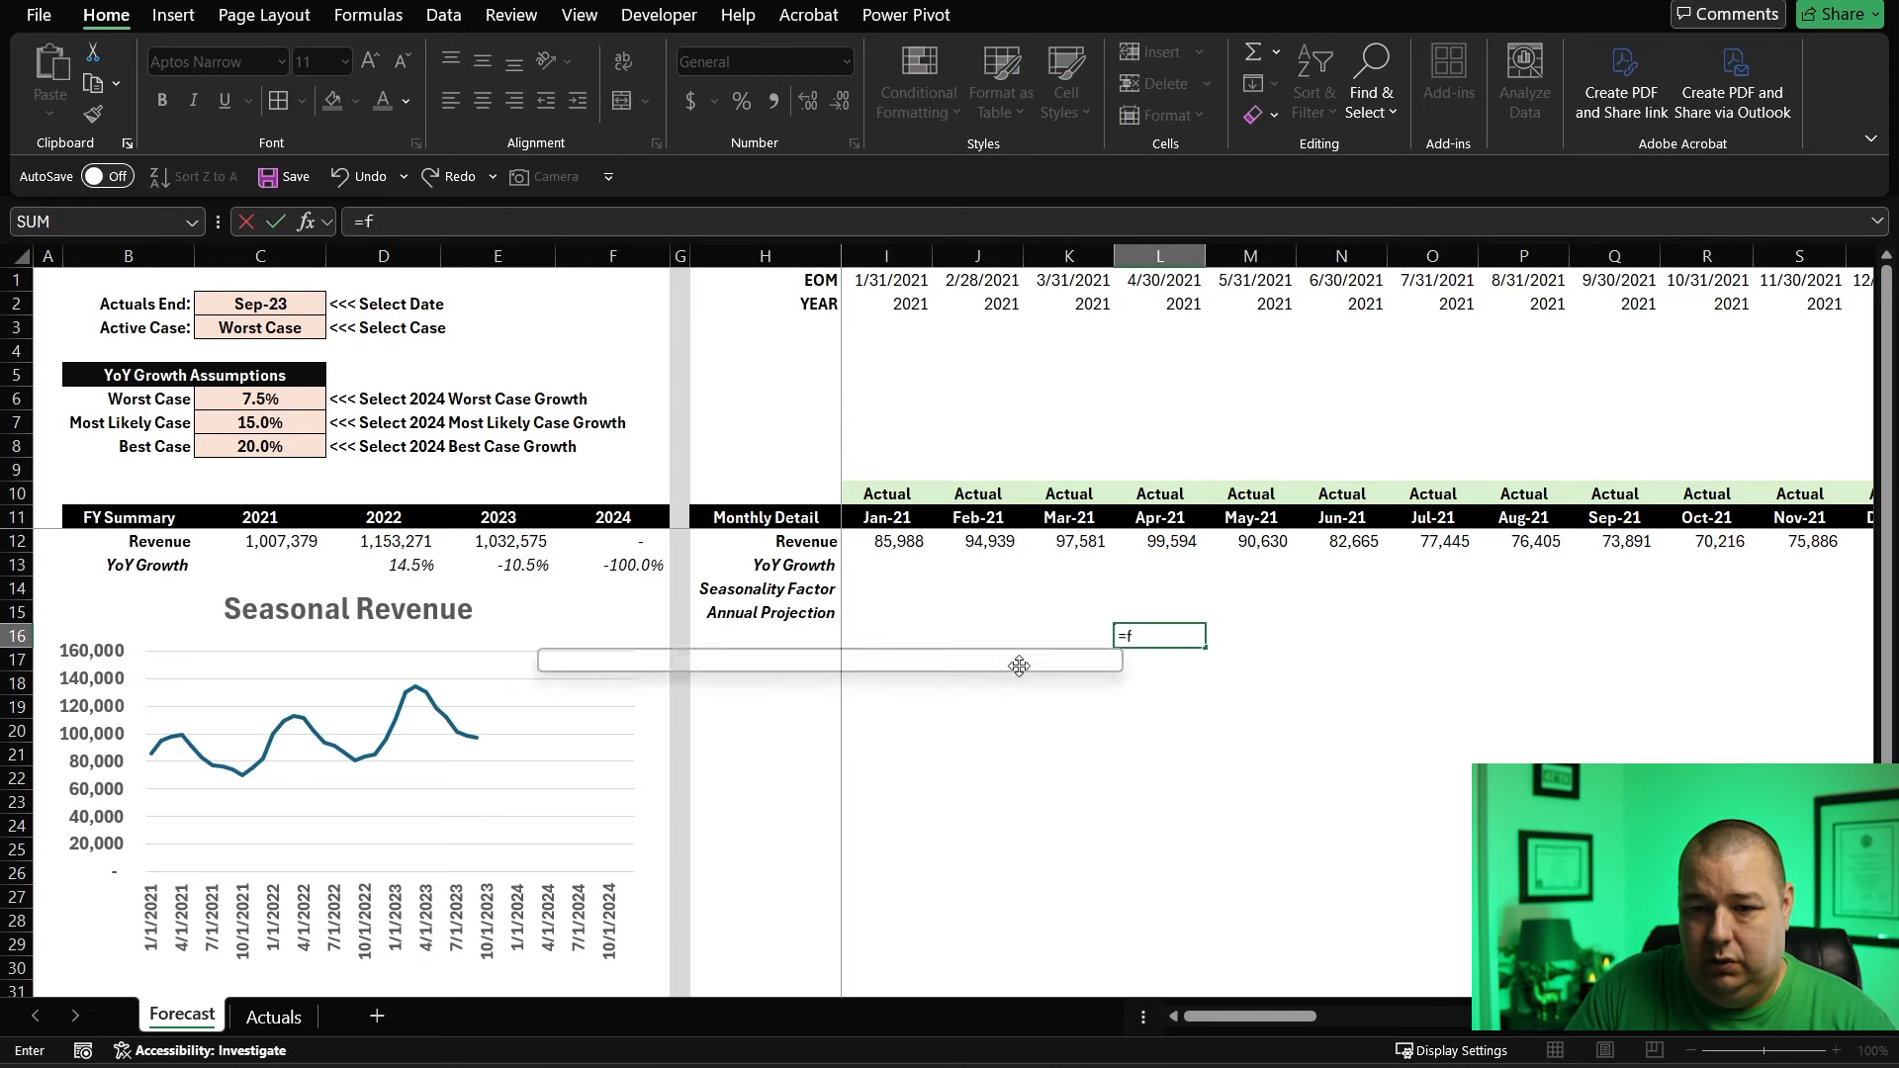
{"action": "type", "text": "ore"}
{"action": "key", "text": "Tab"}
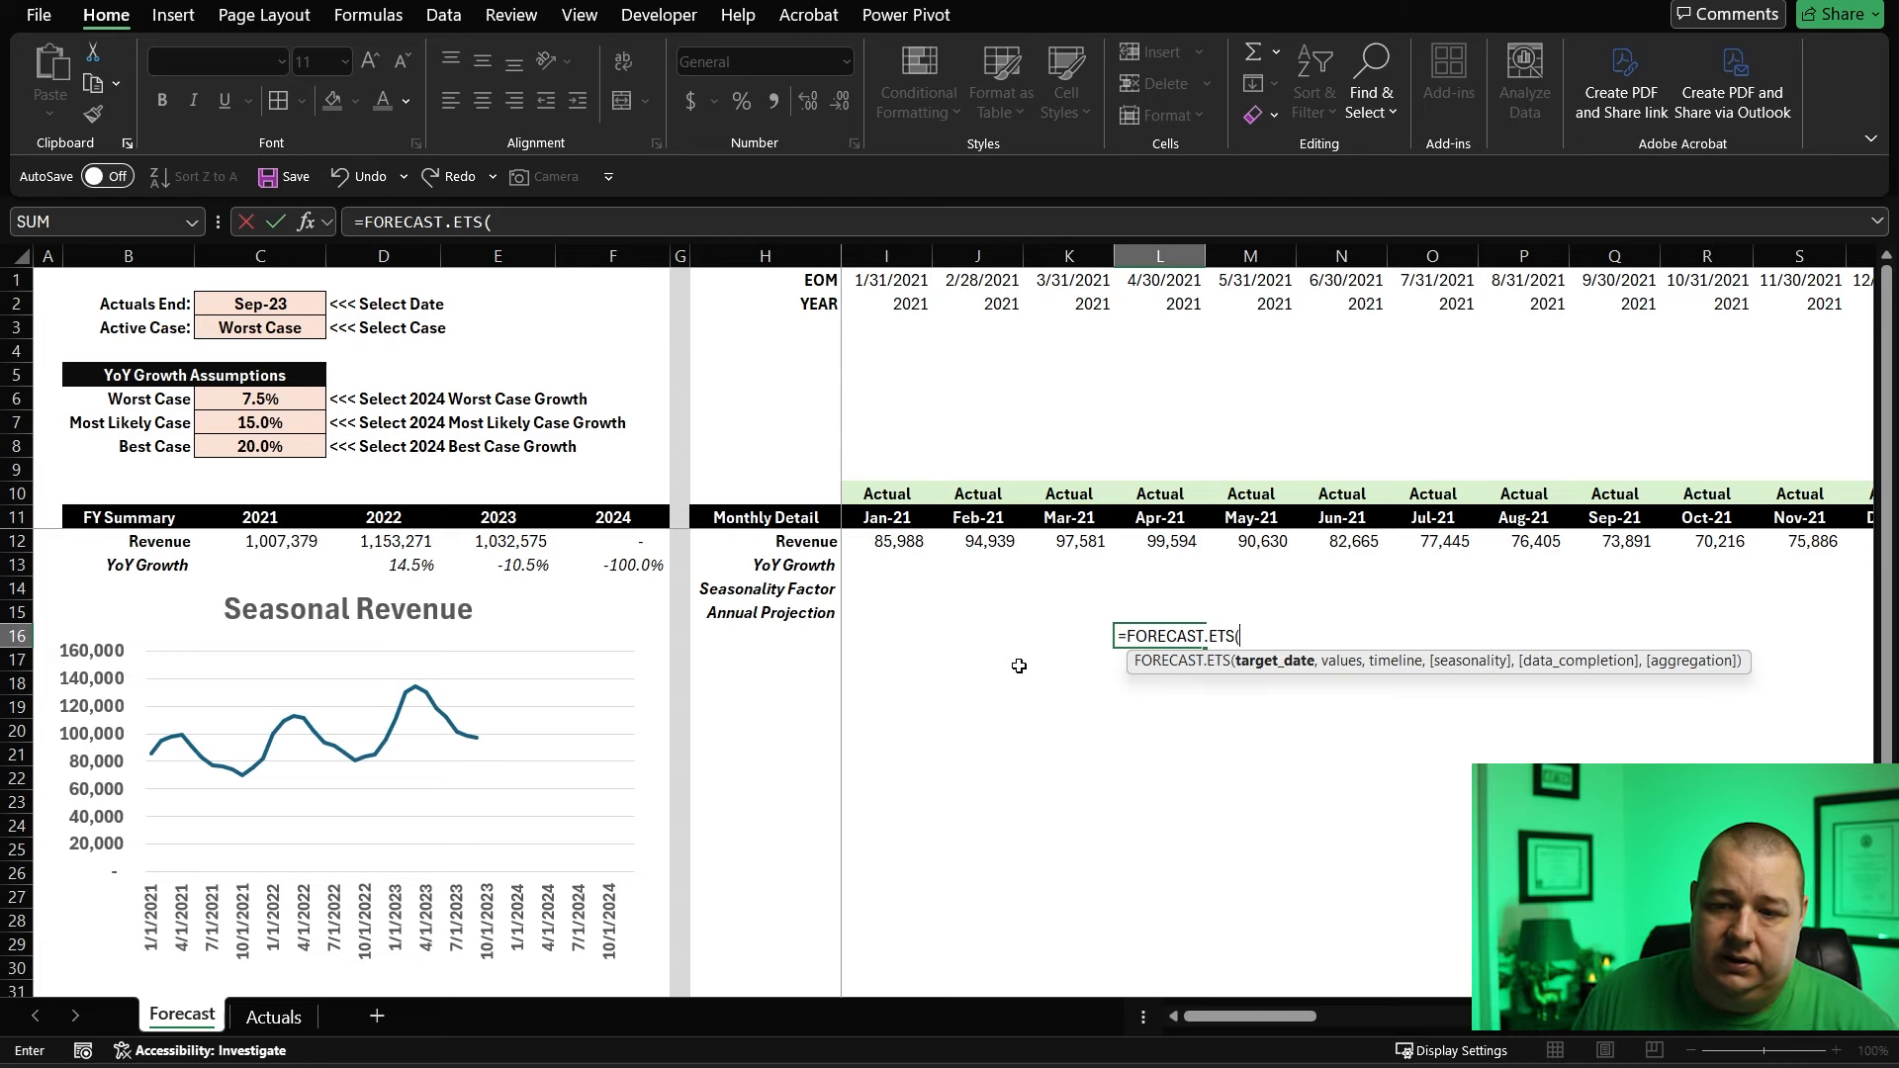
{"action": "key", "text": "Escape"}
{"action": "key", "text": "ctrl+Up"}
{"action": "key", "text": "ctrl+Left"}
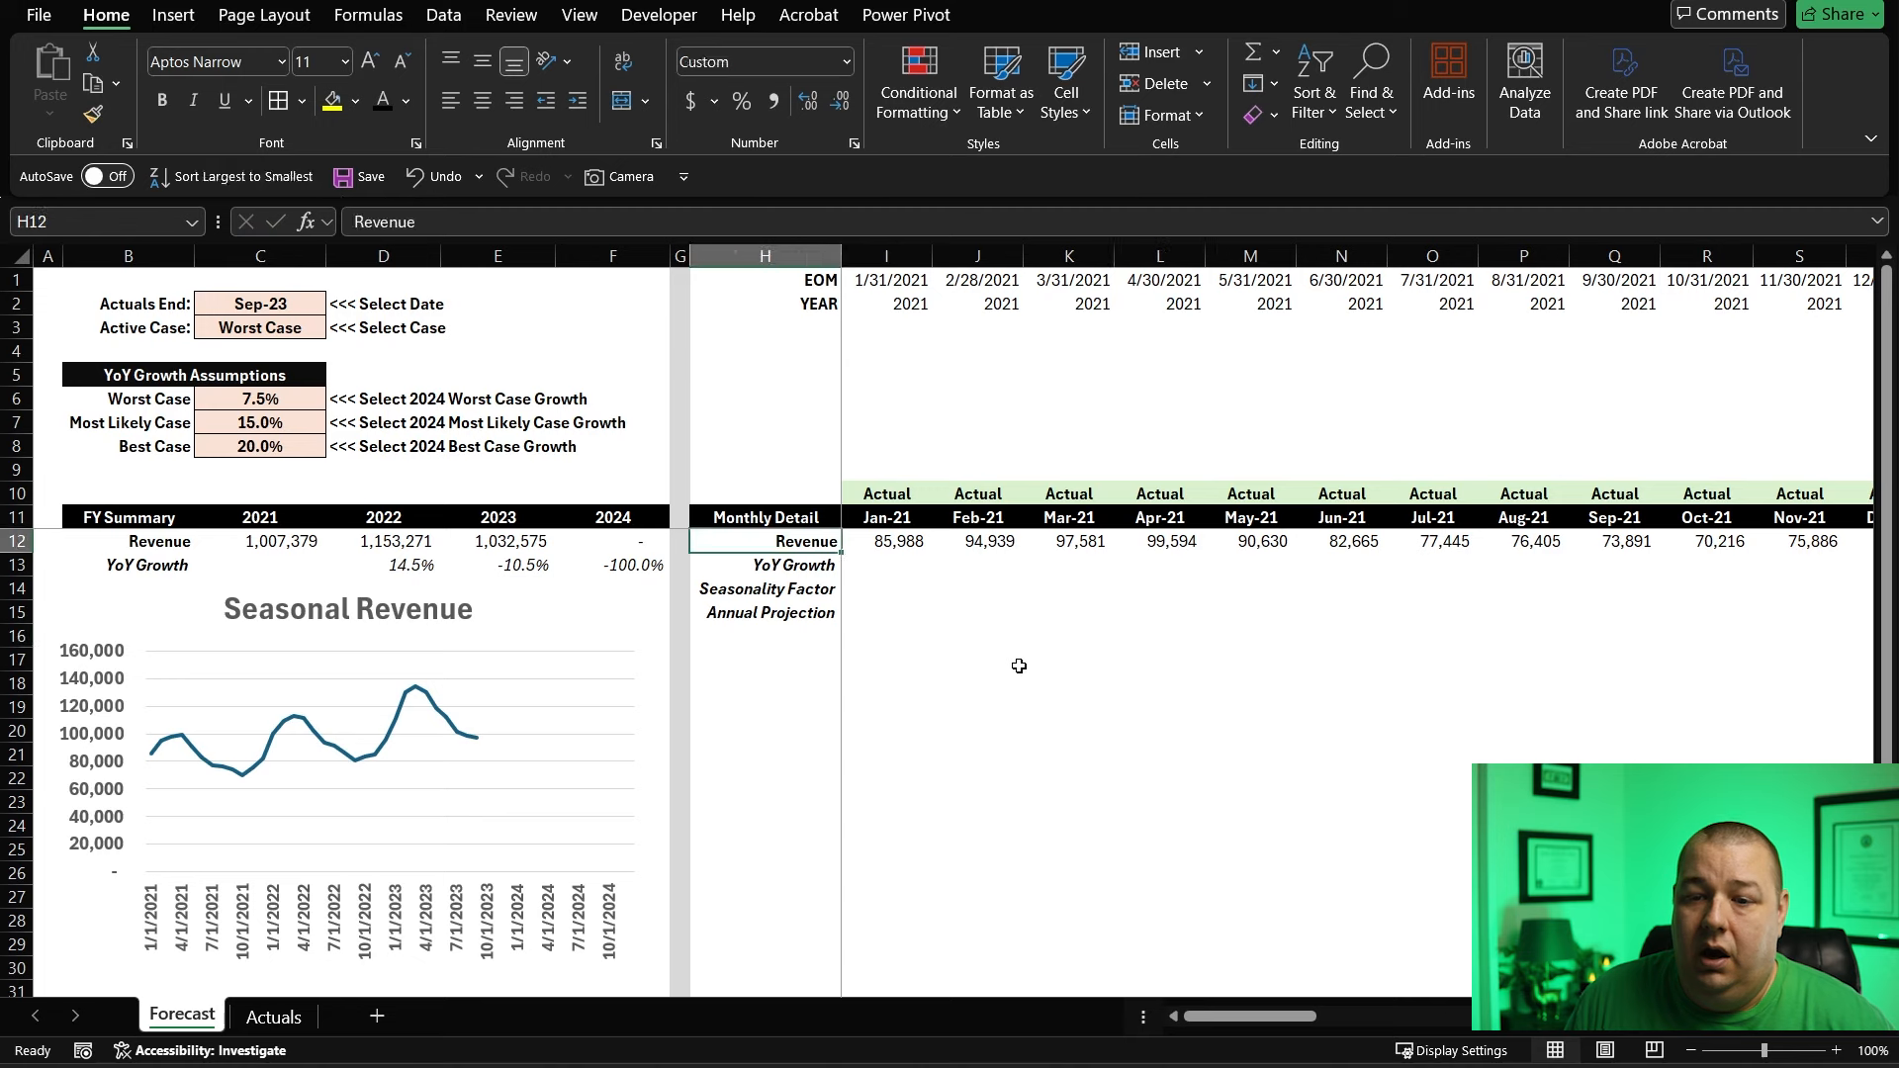
{"action": "key", "text": "ctrl+Down"}
{"action": "key", "text": "Right"}
{"action": "key", "text": "Right"}
{"action": "key", "text": "ctrl+Up"}
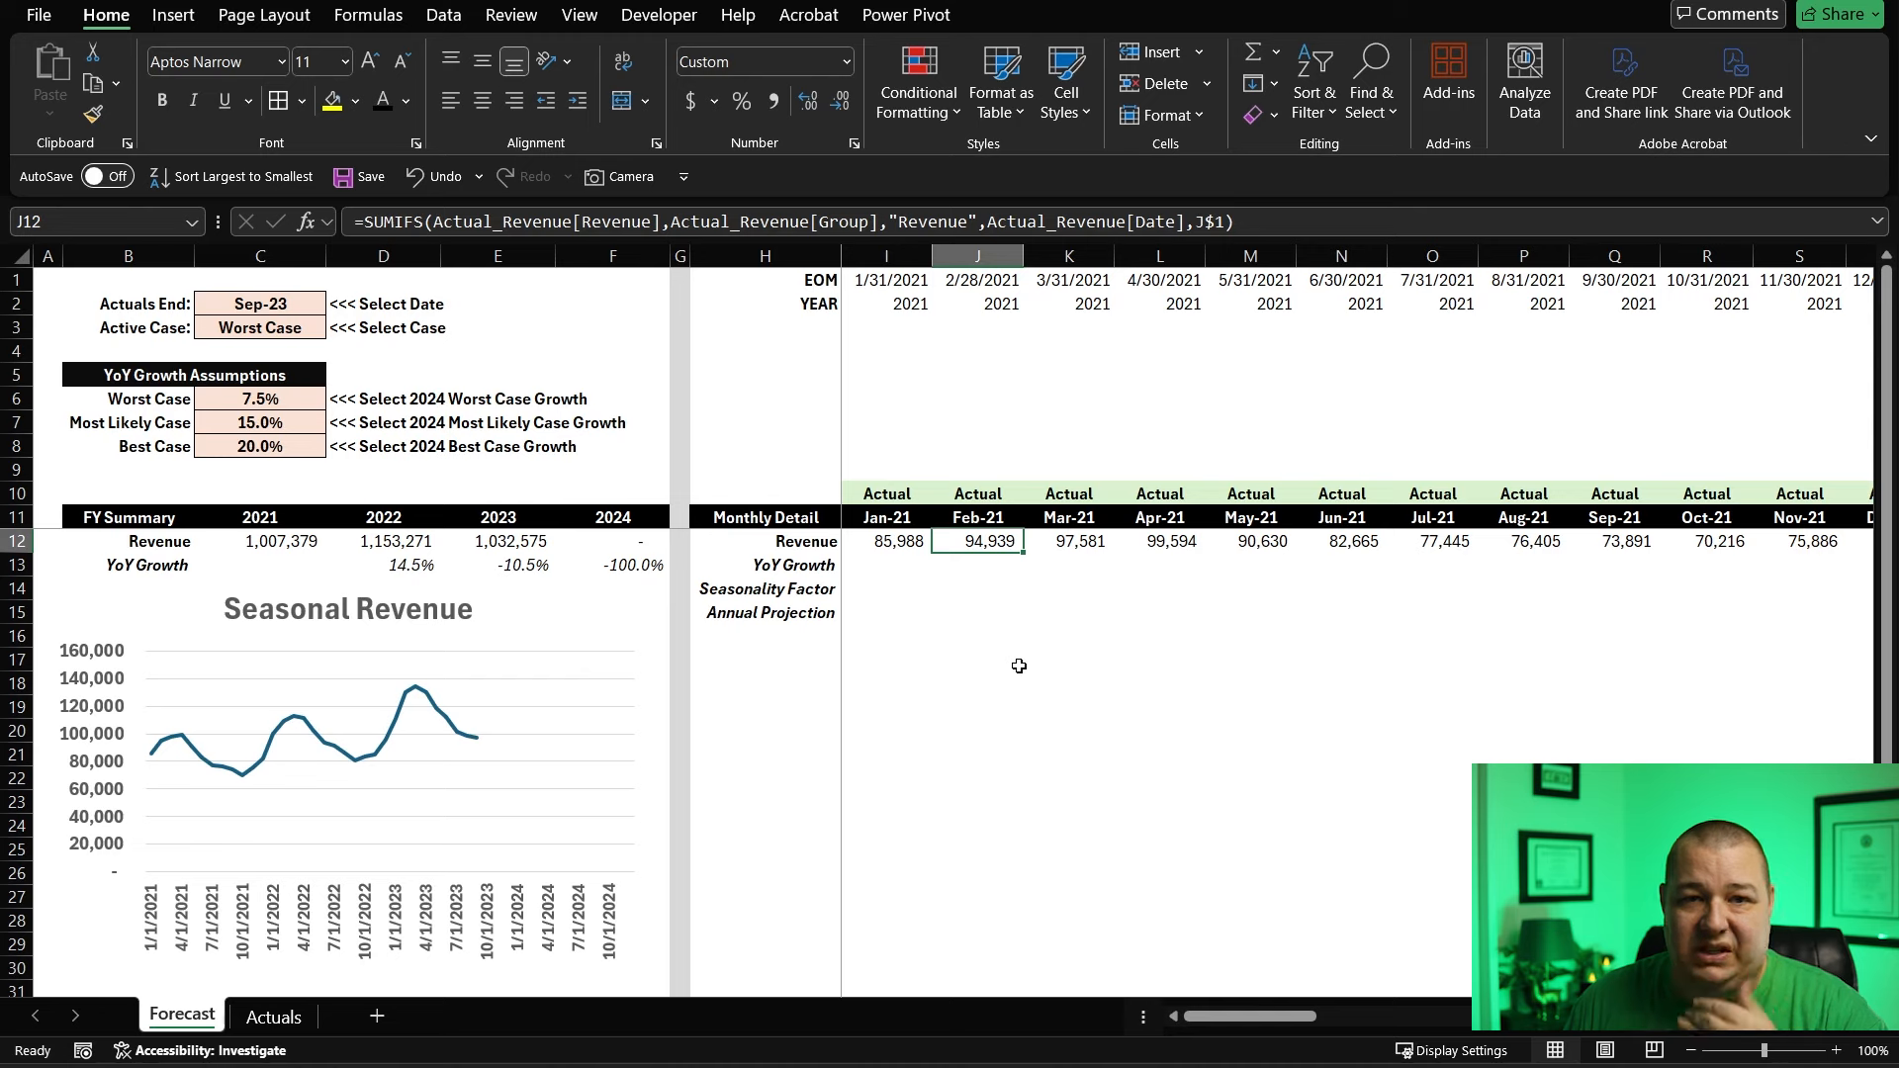
{"action": "key", "text": "Left"}
{"action": "key", "text": "Left"}
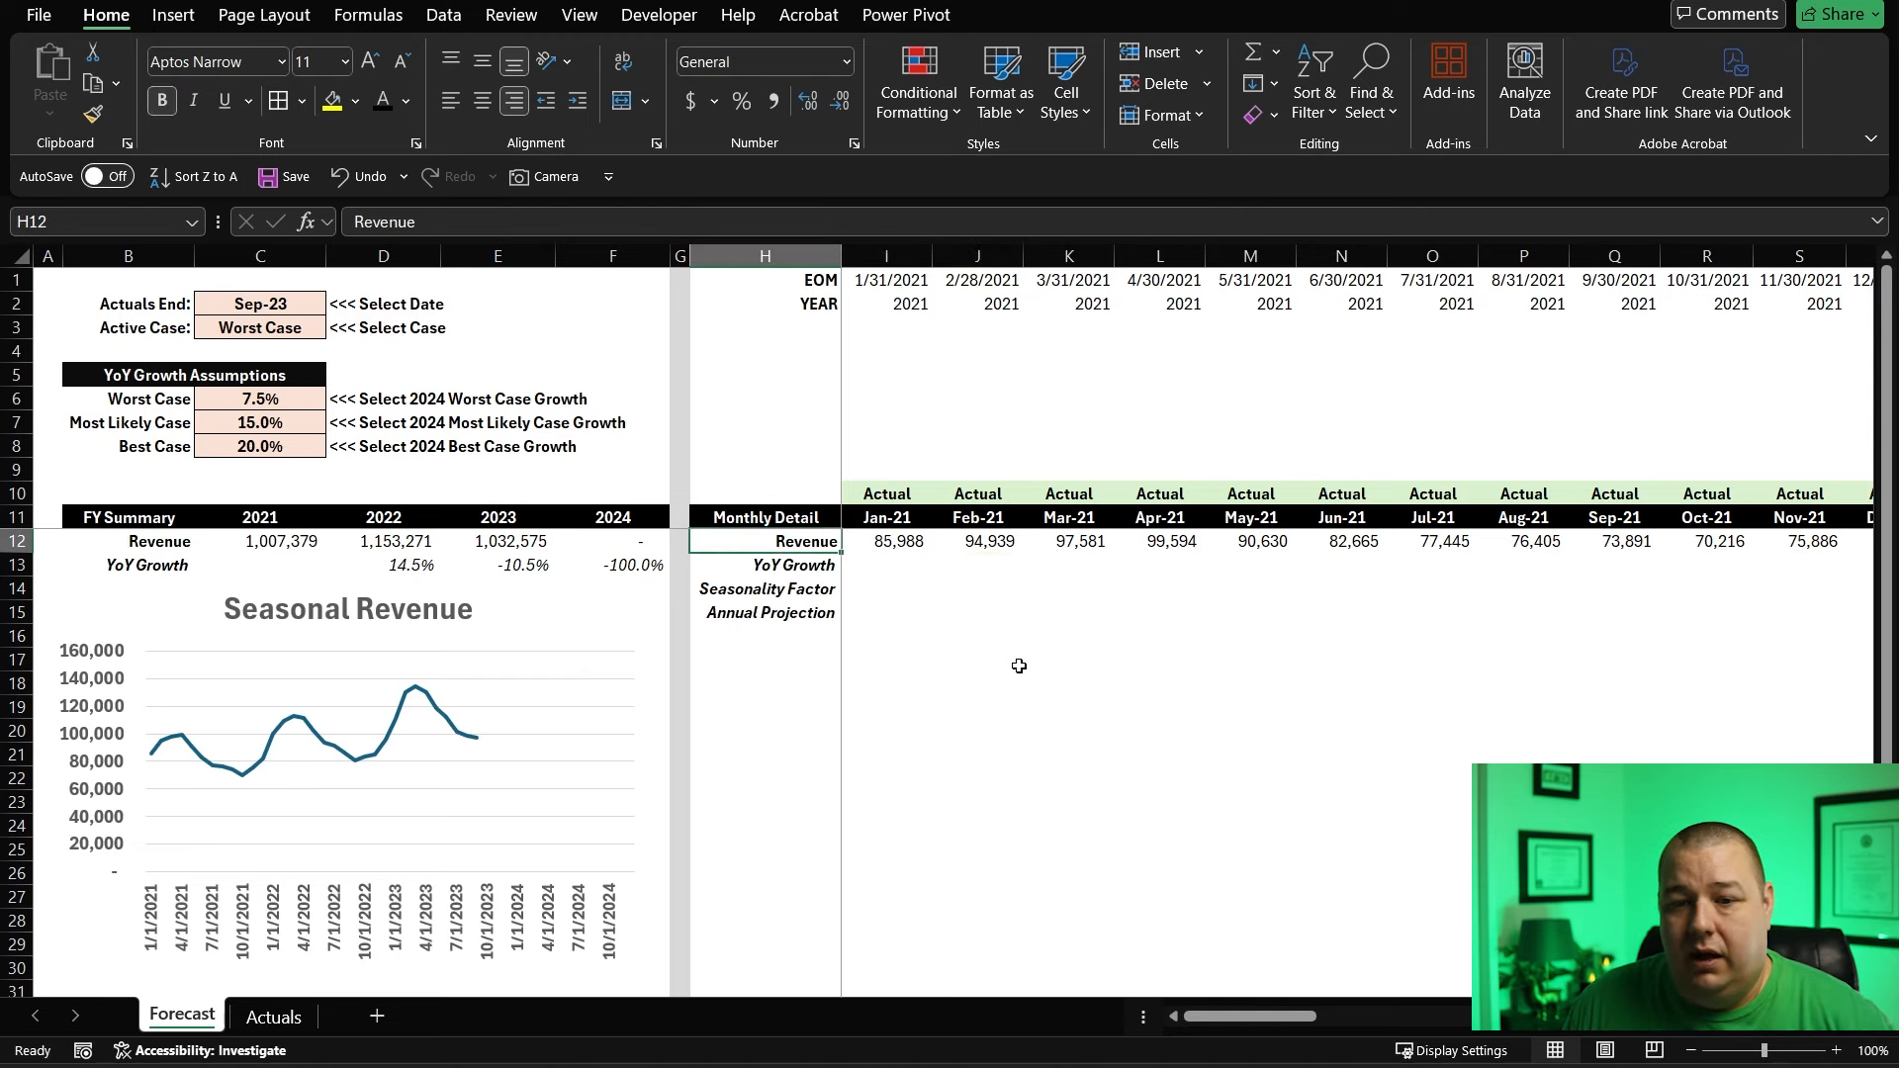
{"action": "key", "text": "Right"}
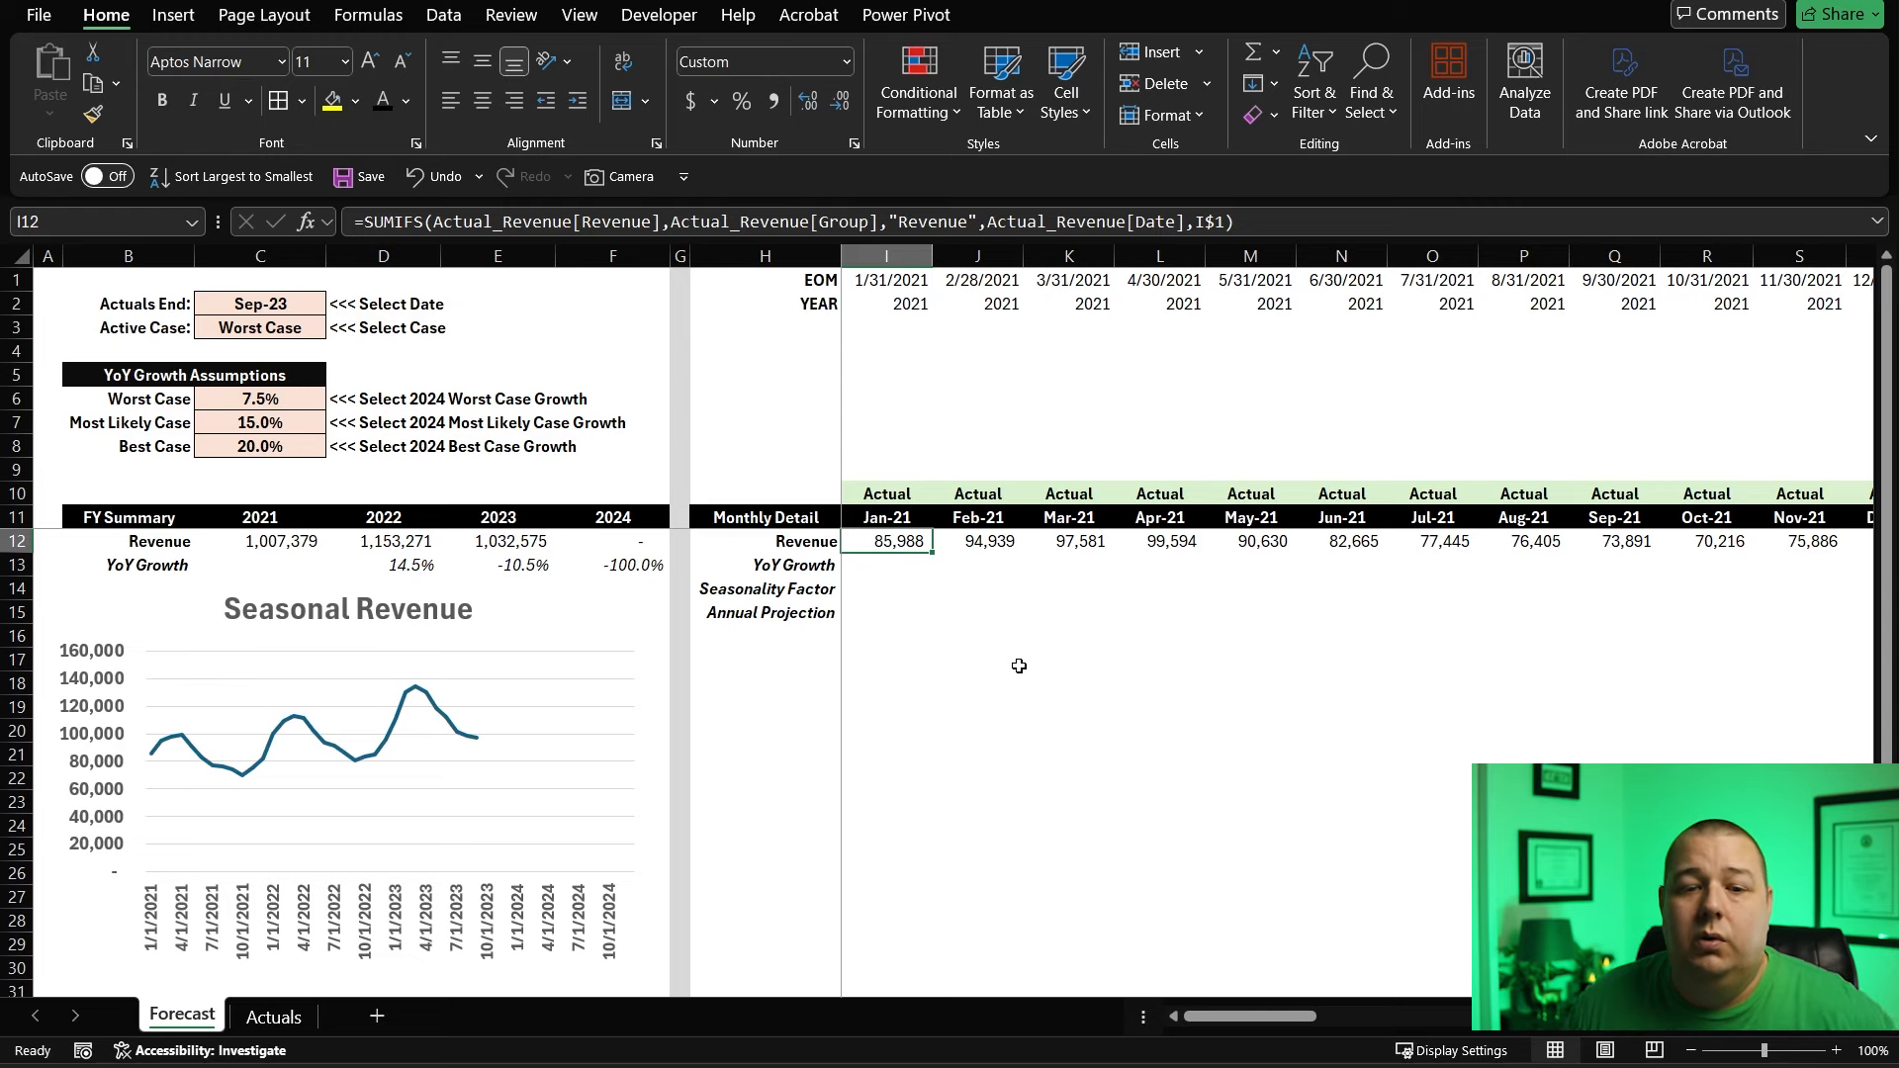
- Examine the monthly Revenue row where the actuals end at Sep-23 and the forecast months begin, and return to Jan-21
{"action": "key", "text": "ctrl+Right"}
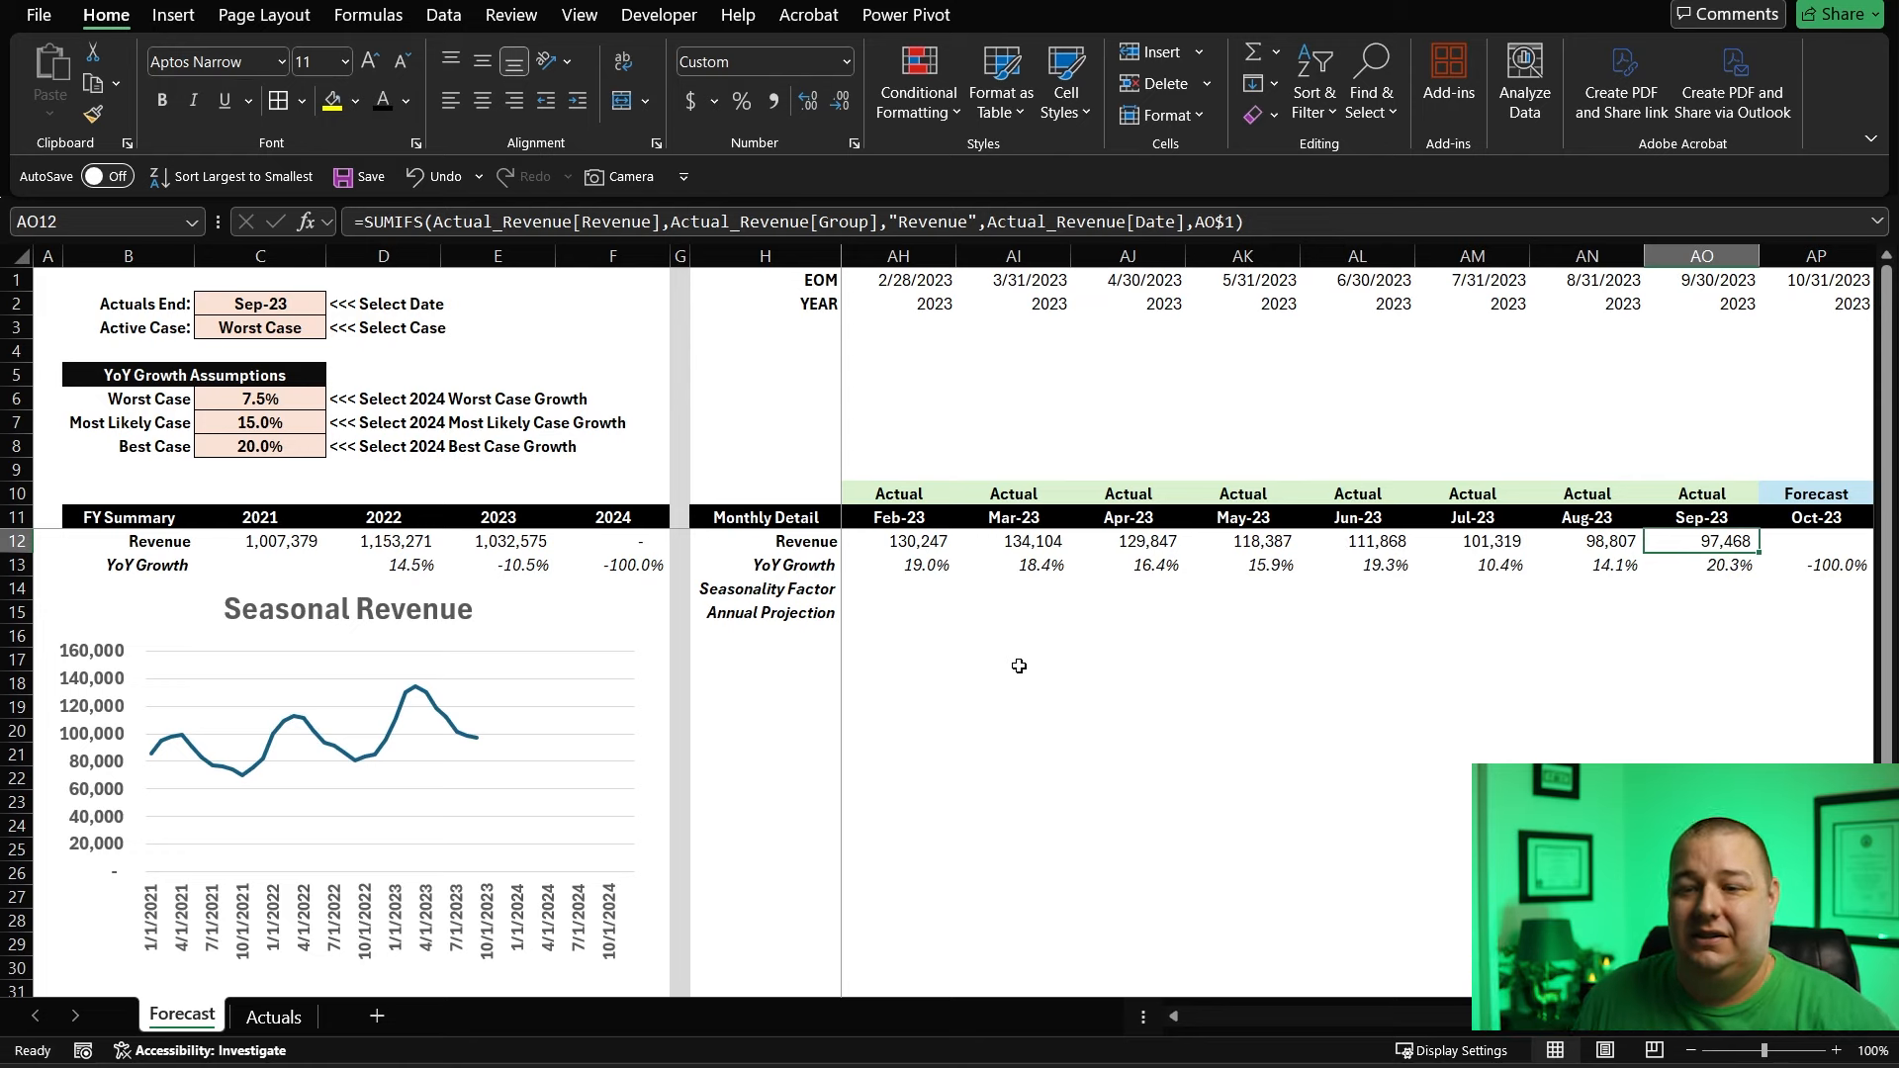
{"action": "key", "text": "Right"}
{"action": "key", "text": "Right"}
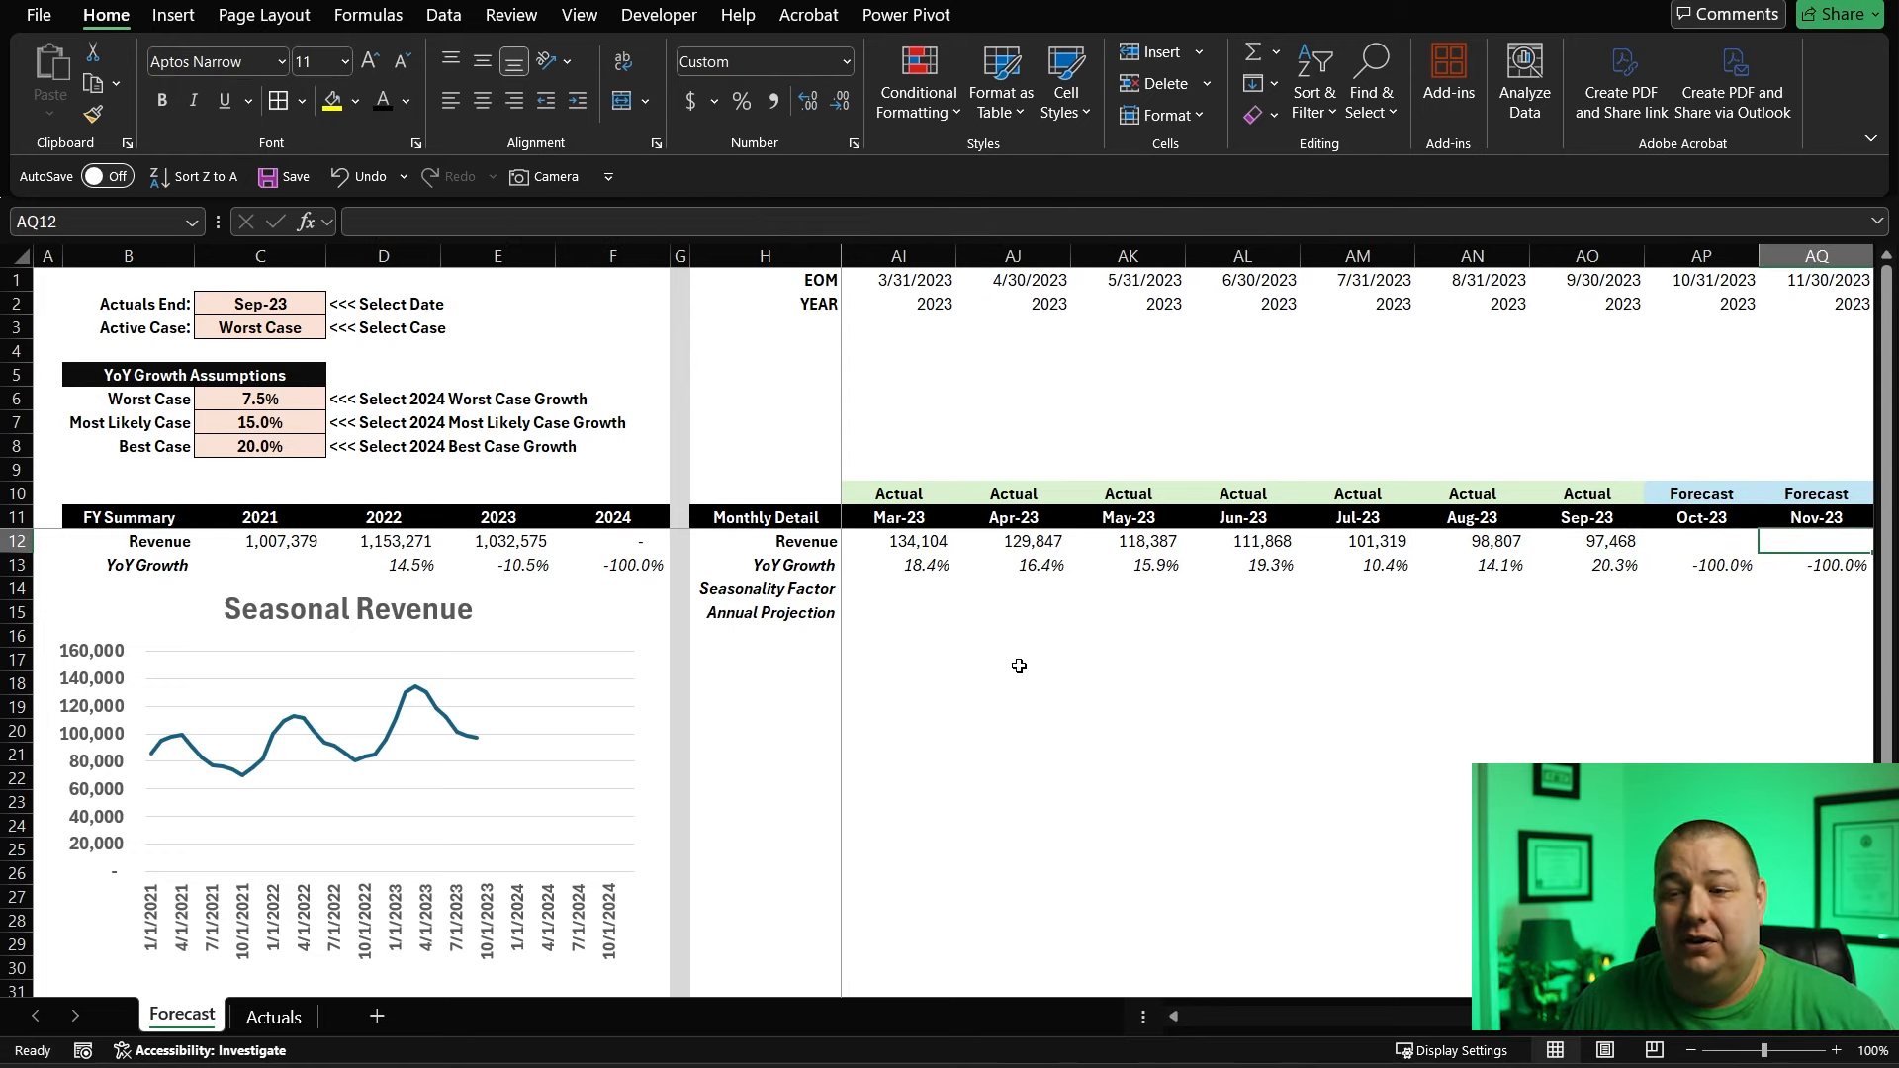
{"action": "key", "text": "Left"}
{"action": "key", "text": "Left"}
{"action": "key", "text": "Right"}
{"action": "key", "text": "Left"}
{"action": "key", "text": "ctrl+Left"}
{"action": "key", "text": "Right"}
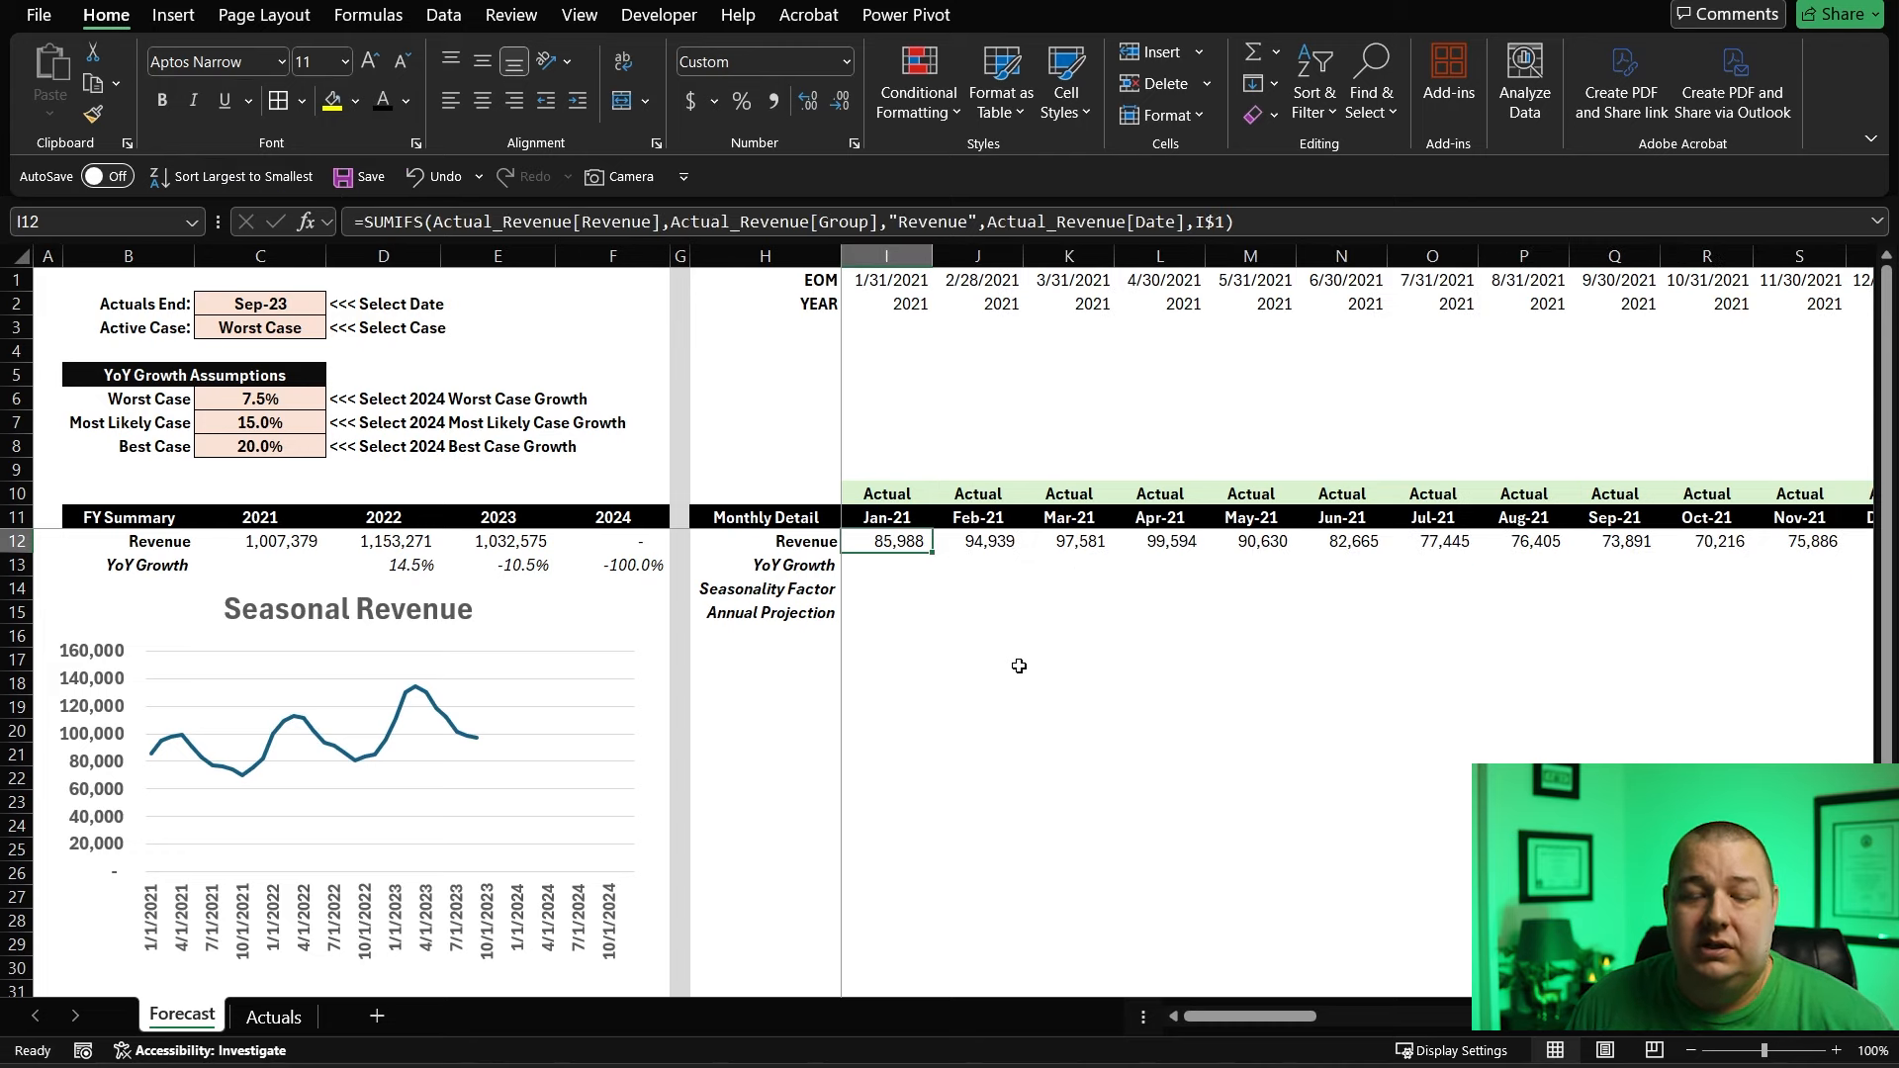
{"action": "key", "text": "Down"}
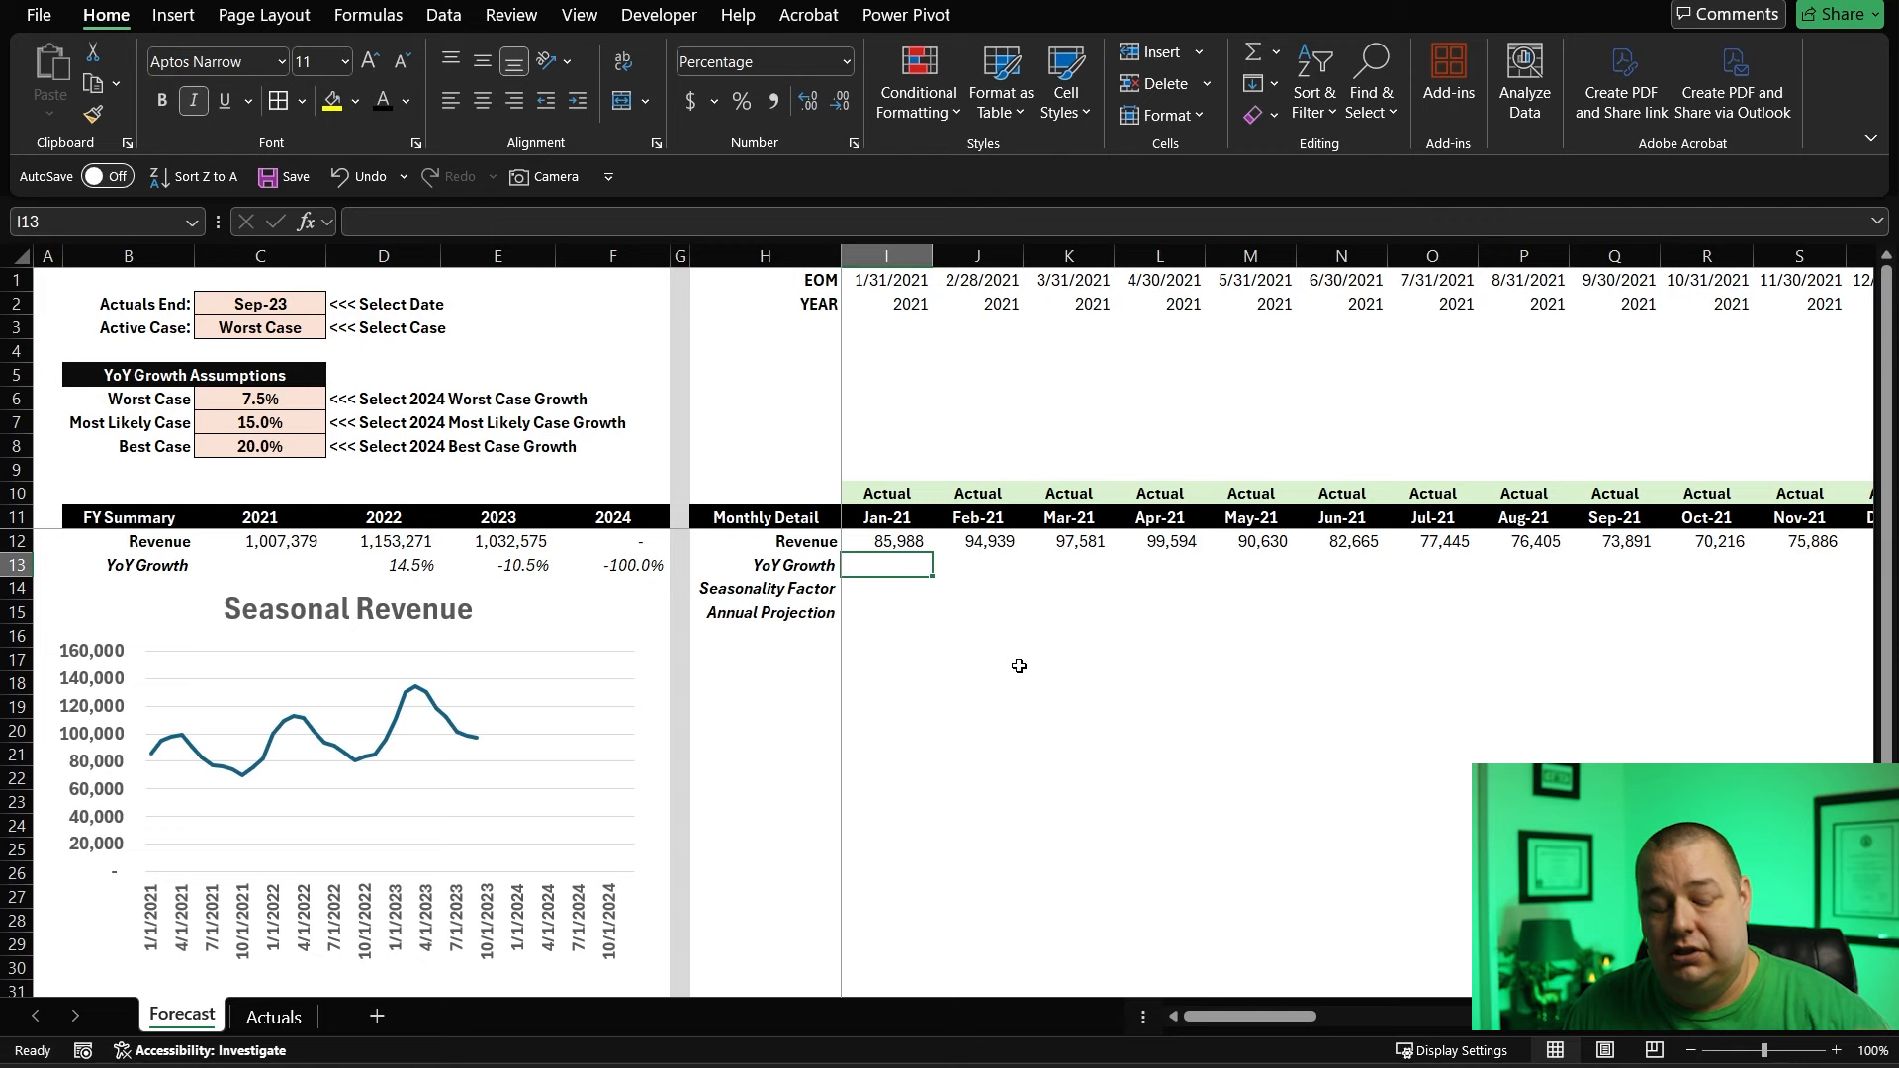
{"action": "key", "text": "Up"}
{"action": "key", "text": "Down"}
{"action": "key", "text": "Left"}
{"action": "key", "text": "Right"}
{"action": "key", "text": "Up"}
{"action": "key", "text": "Left"}
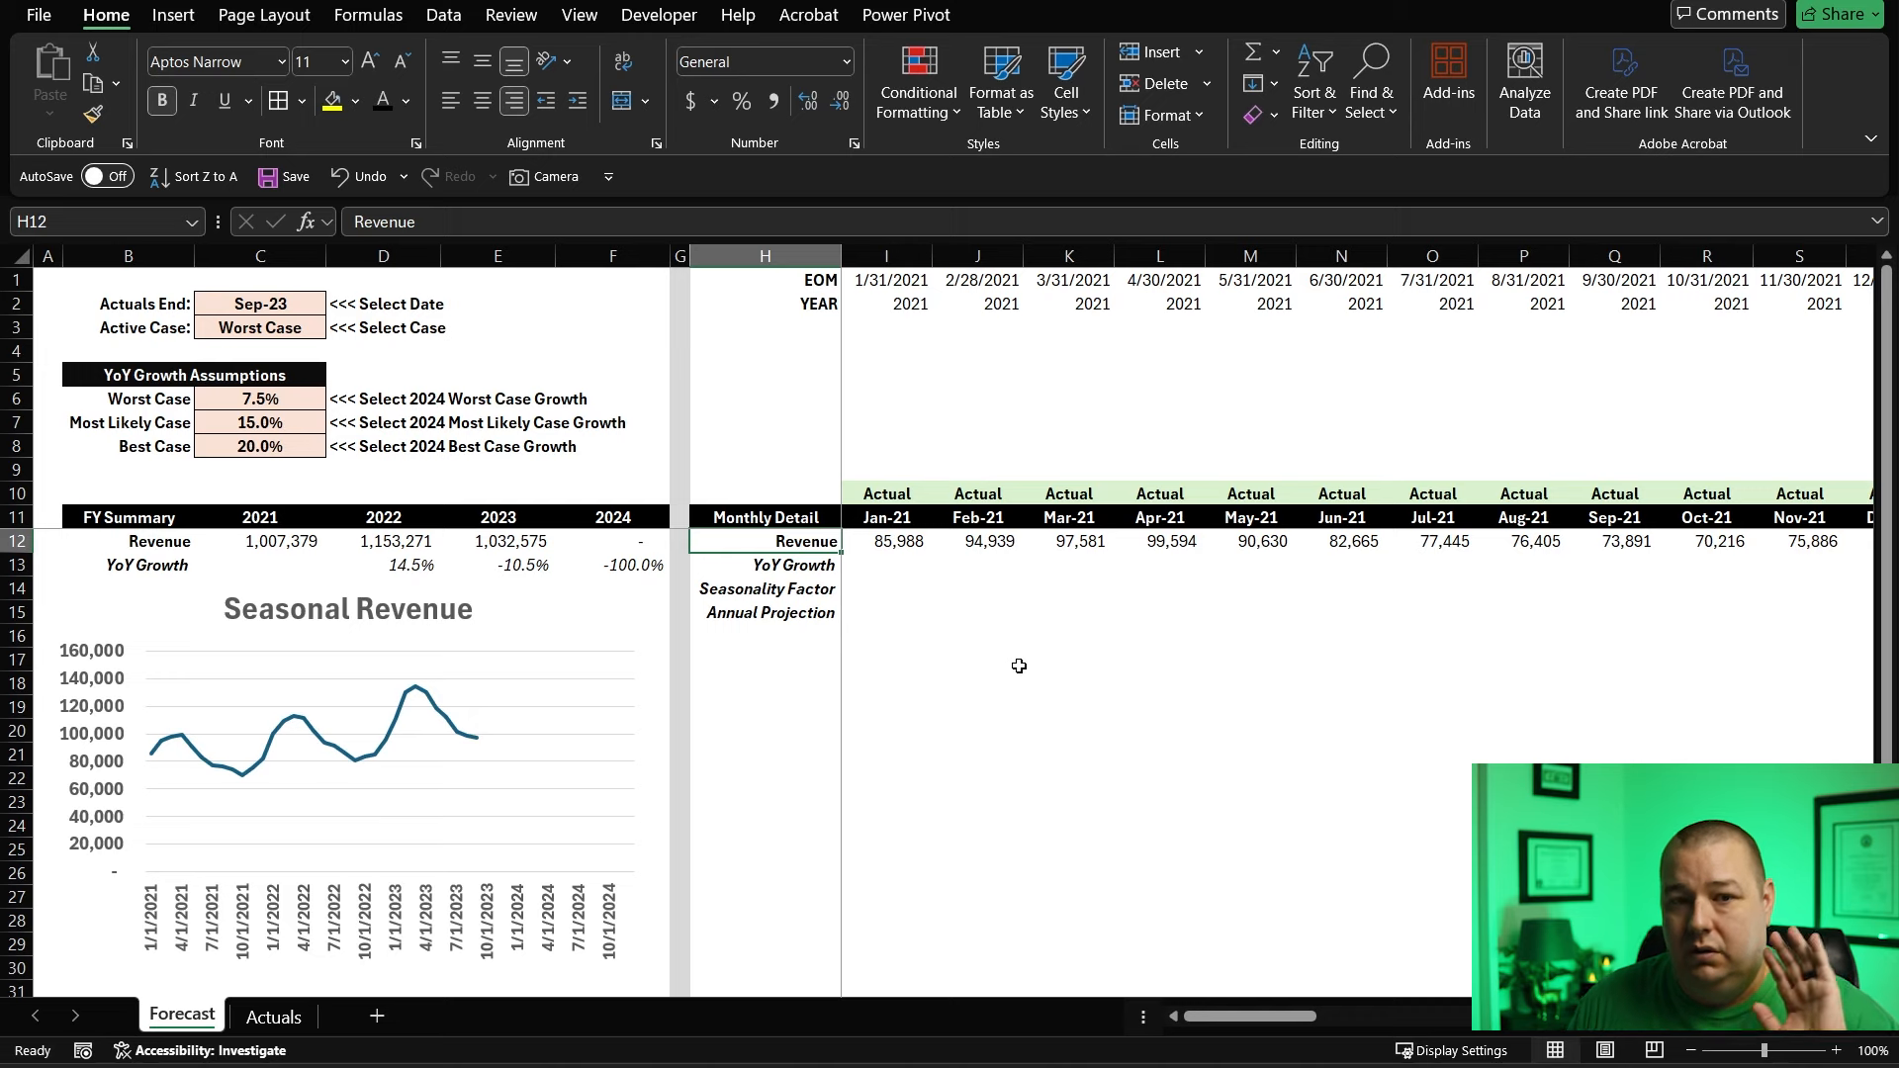
- Examine the monthly YoY Growth row from Jan-22 onward and its formula, and the Seasonality Factor and Annual Projection rows below it
{"action": "key", "text": "Down"}
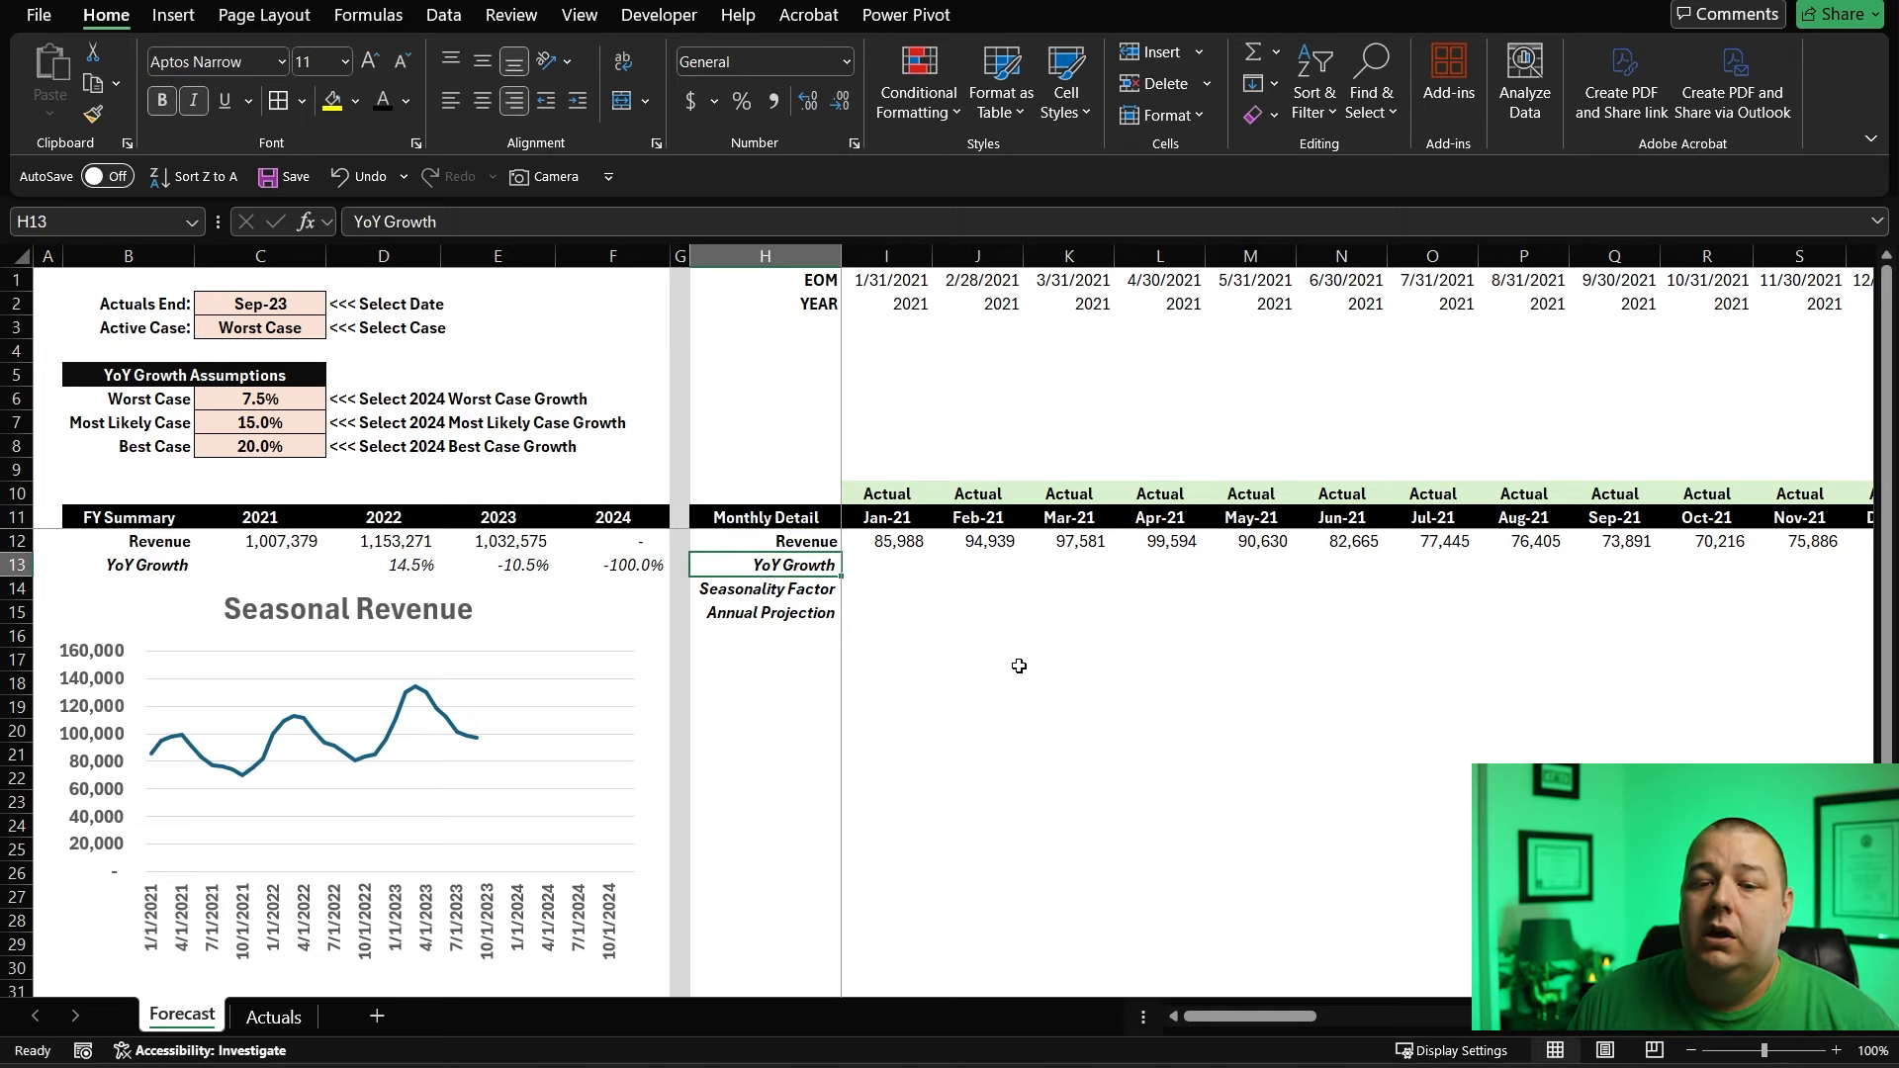
{"action": "key", "text": "Down"}
{"action": "key", "text": "Right"}
{"action": "key", "text": "Up"}
{"action": "key", "text": "Up"}
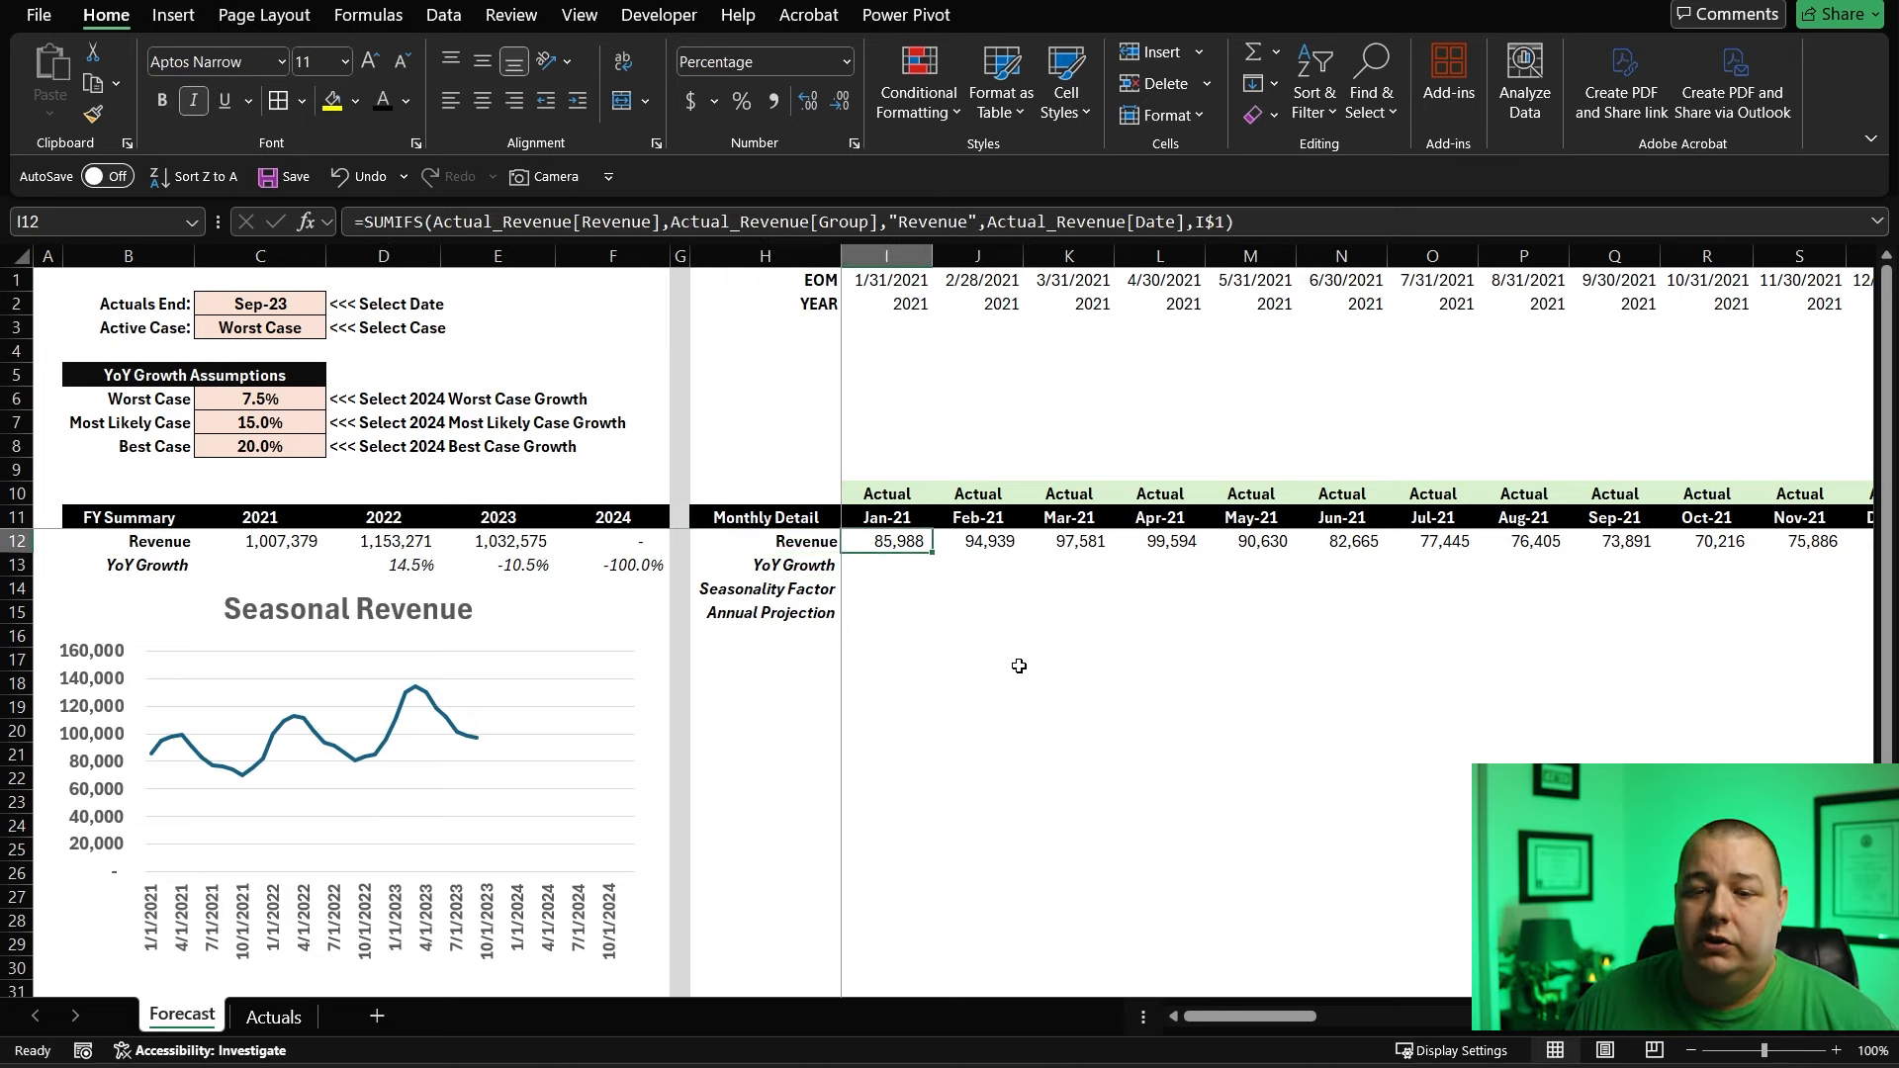
{"action": "key", "text": "ctrl+Right"}
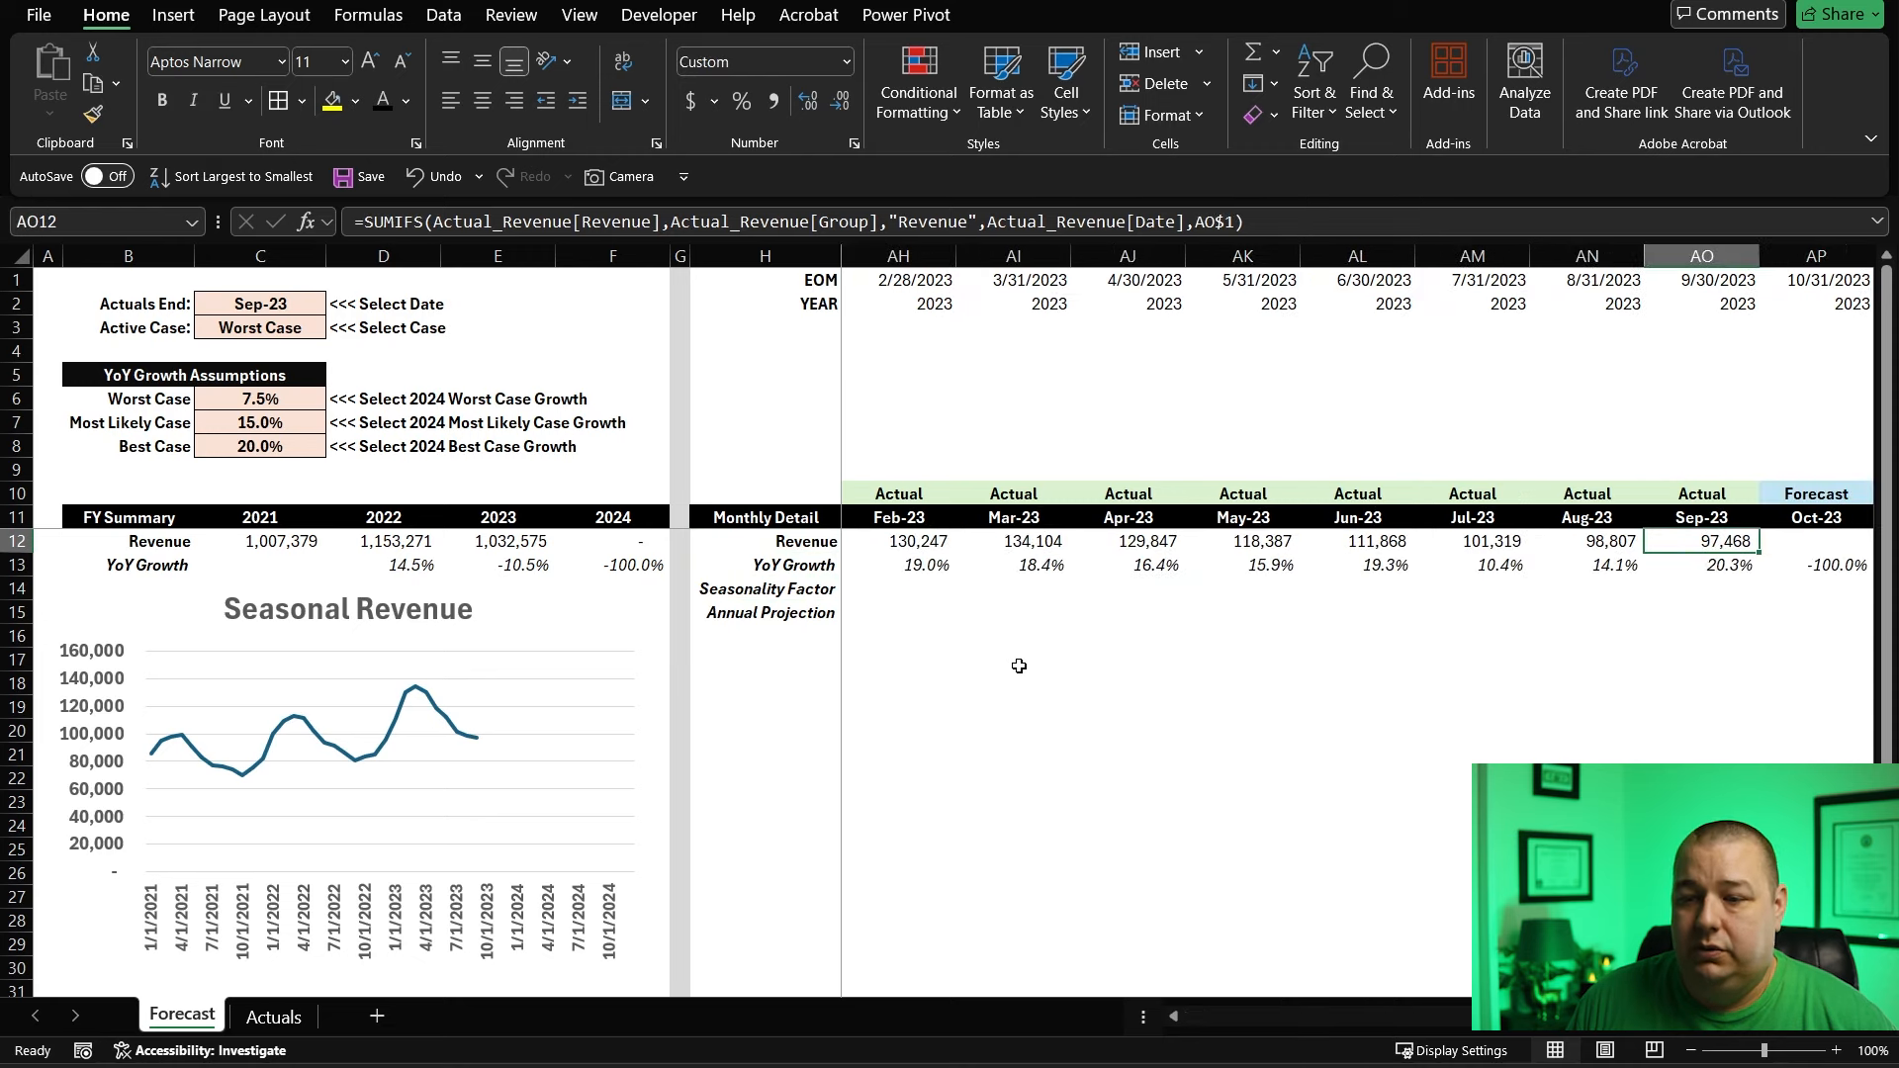
{"action": "key", "text": "Down"}
{"action": "key", "text": "ctrl+Left"}
{"action": "key", "text": "Left"}
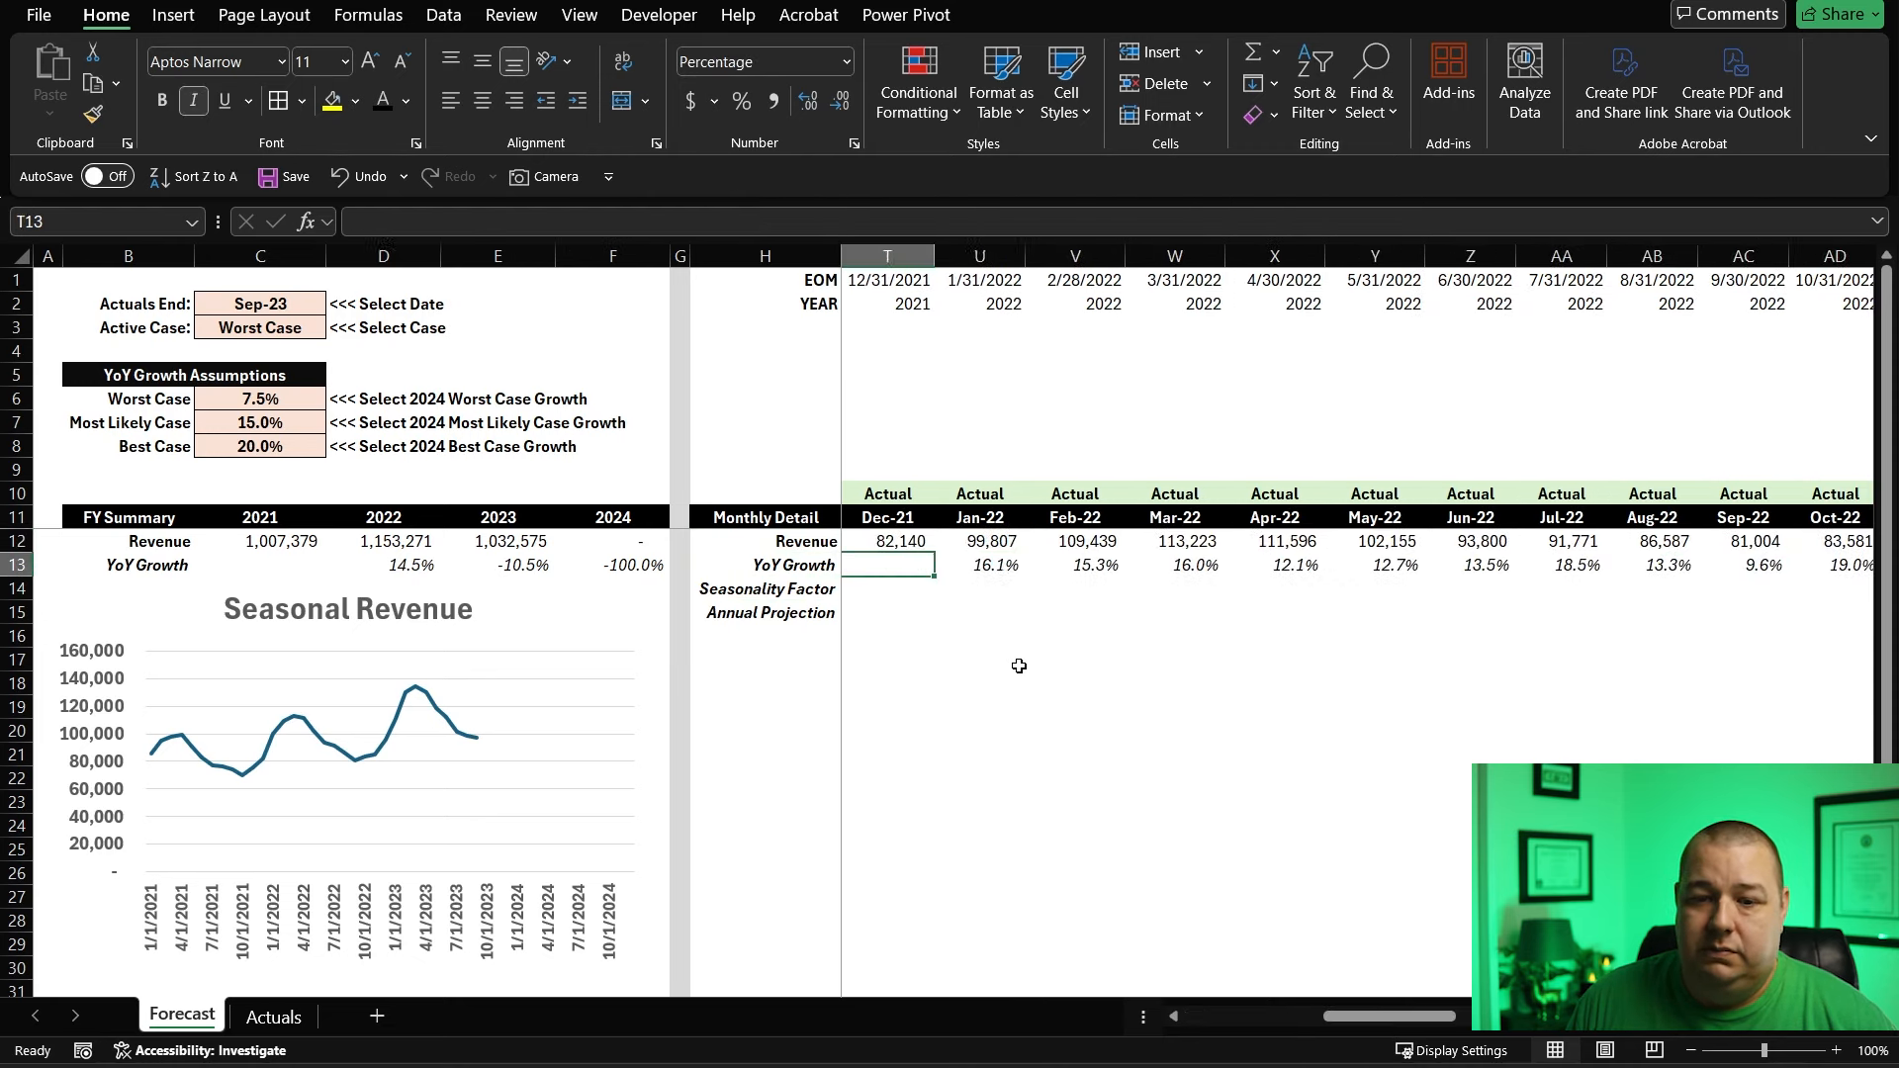
{"action": "key", "text": "Right"}
{"action": "key", "text": "ctrl+Right"}
{"action": "key", "text": "ctrl+Left"}
{"action": "key", "text": "Right"}
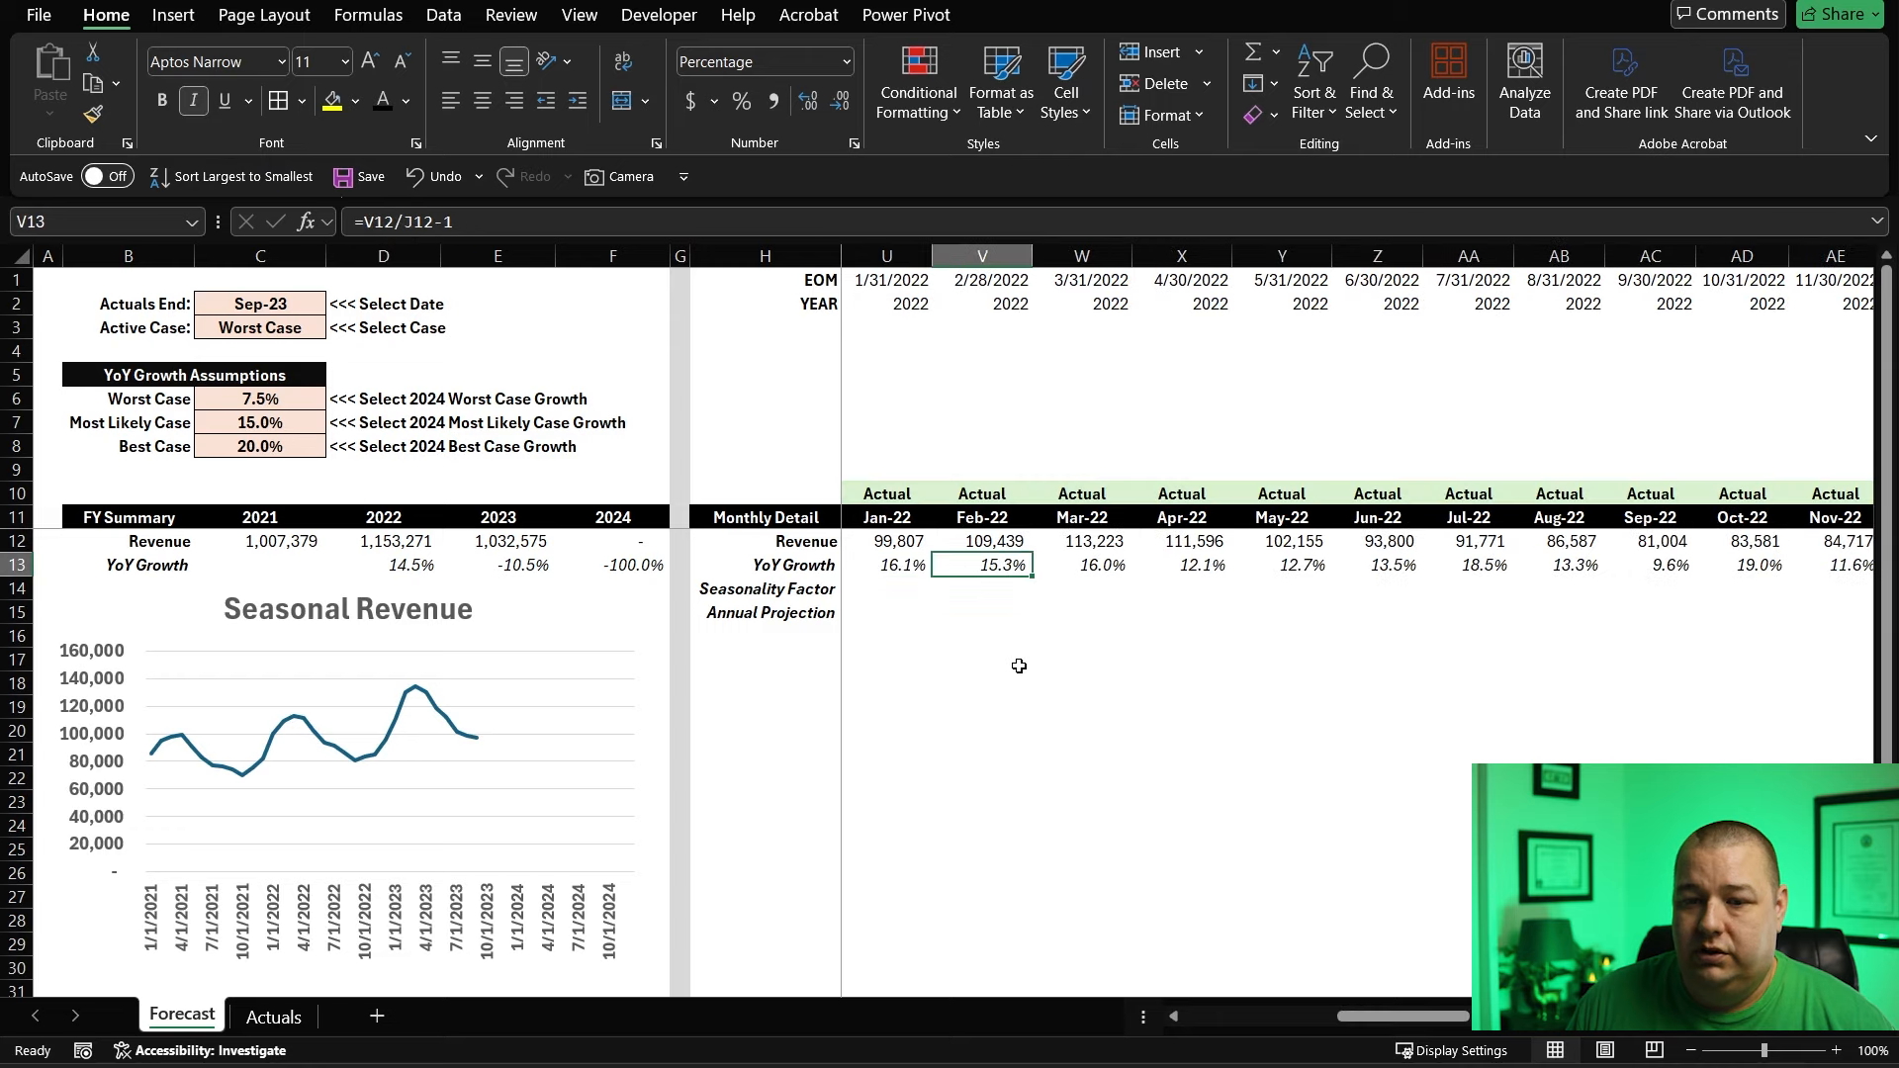
{"action": "key", "text": "Left"}
{"action": "key", "text": "Left"}
{"action": "key", "text": "Left"}
{"action": "key", "text": "Left"}
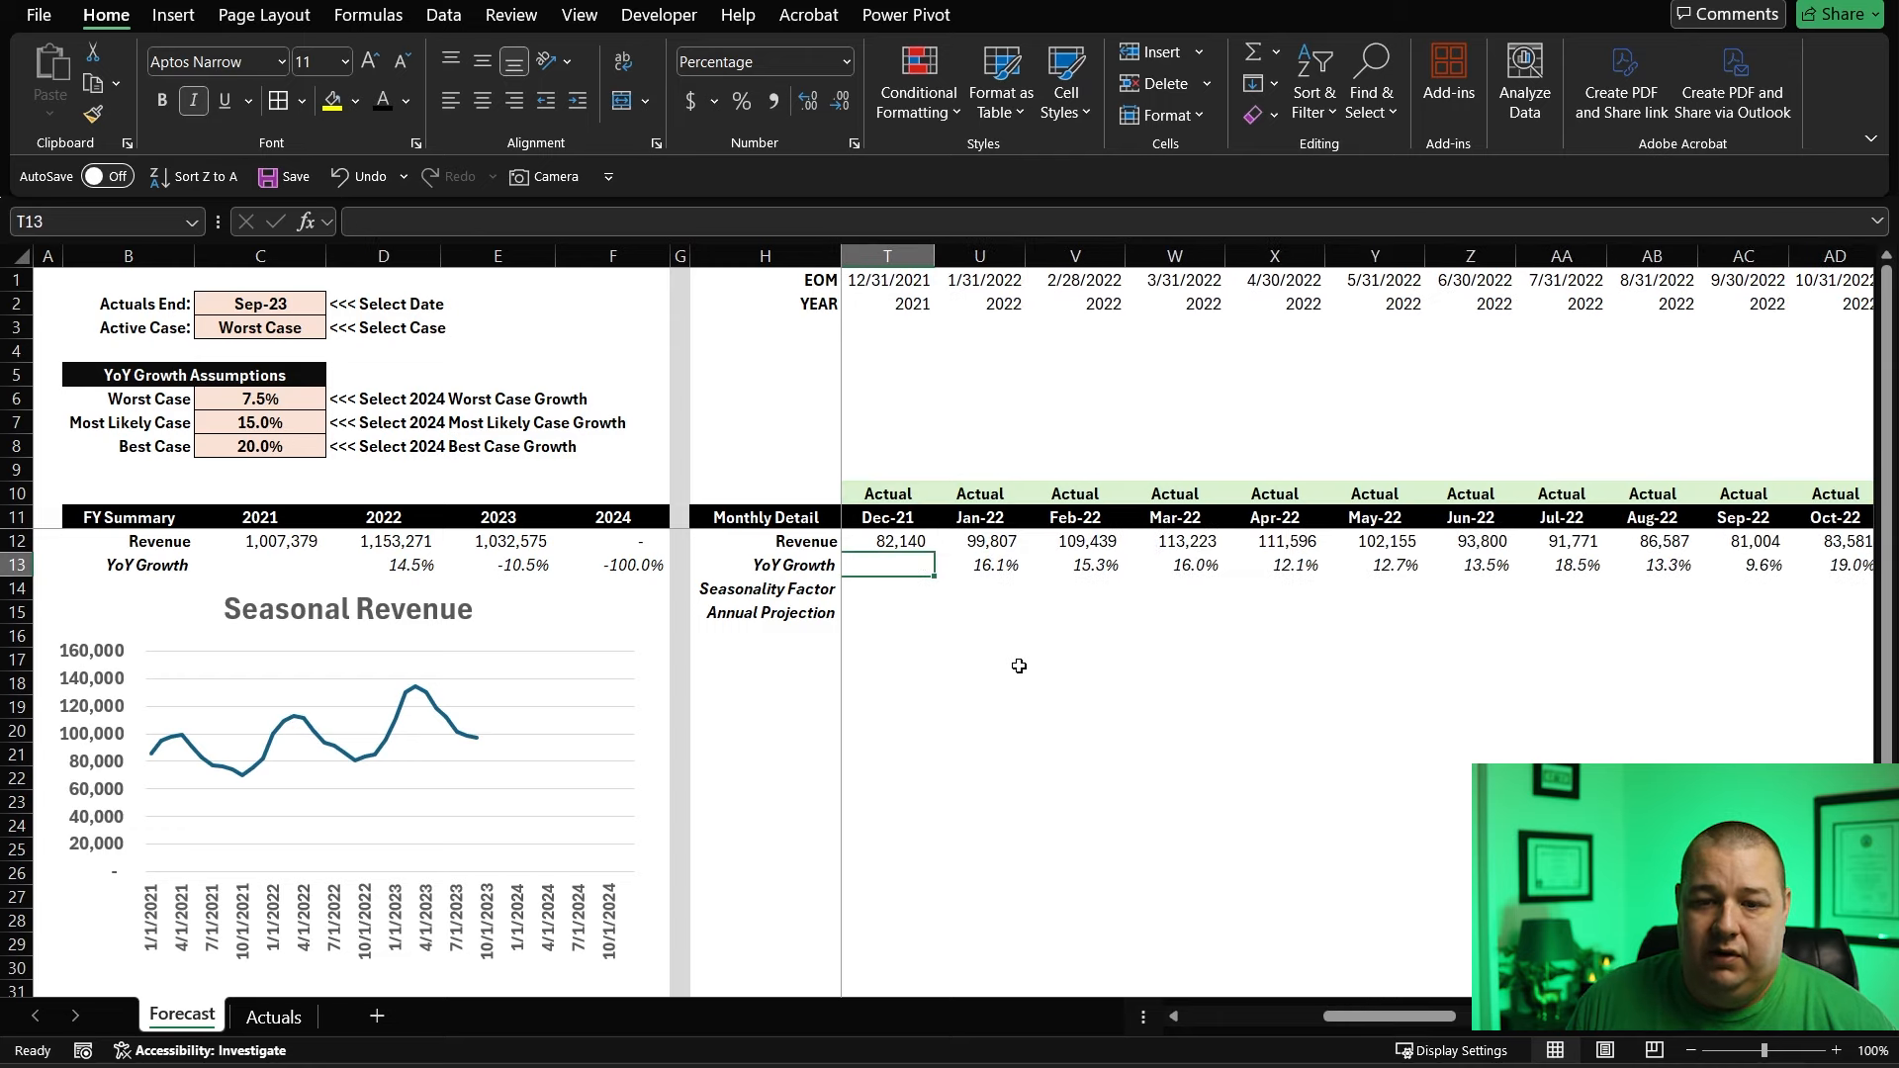
{"action": "key", "text": "Down"}
{"action": "key", "text": "Right"}
{"action": "key", "text": "Left"}
{"action": "key", "text": "Down"}
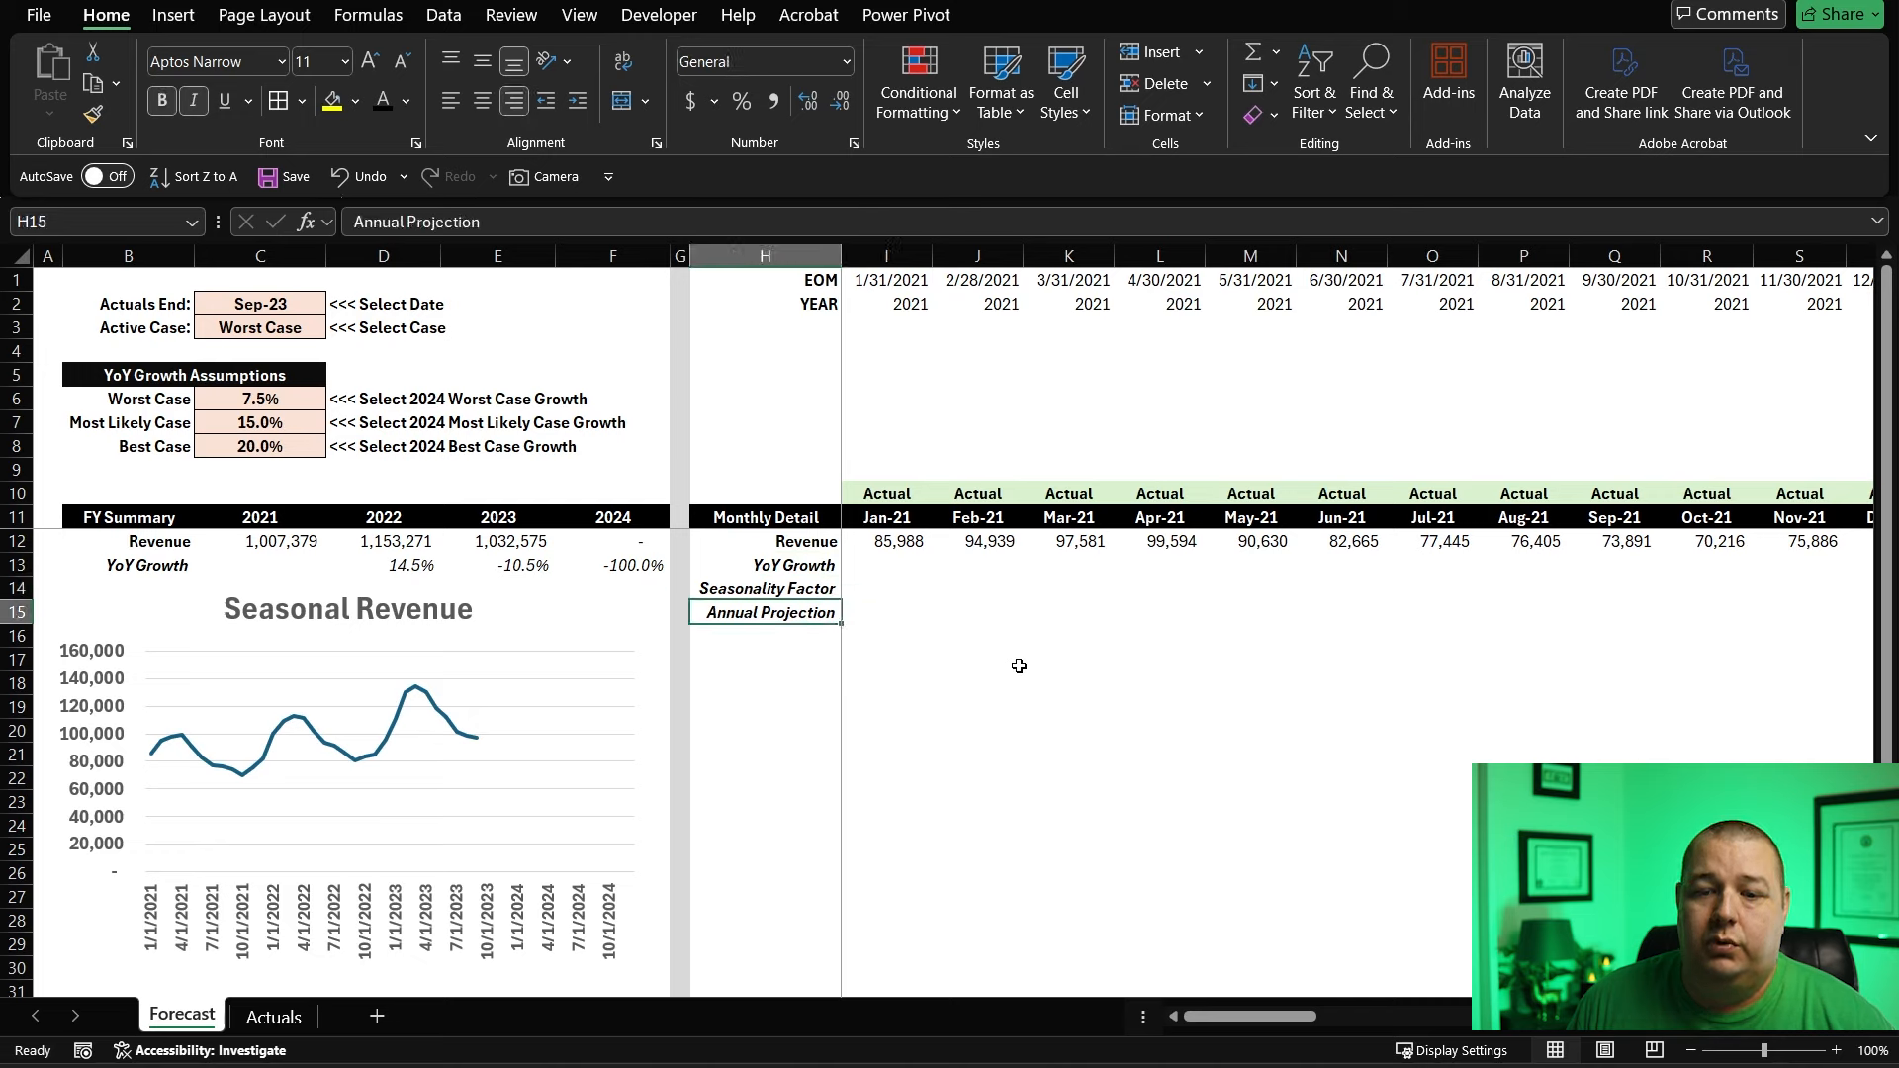
- Start the Jan-21 Seasonality Factor formula in I14 by dividing I12 by a SUMIFS with the absolute sum range $I$12:$BD$12
{"action": "key", "text": "Up"}
{"action": "key", "text": "Right"}
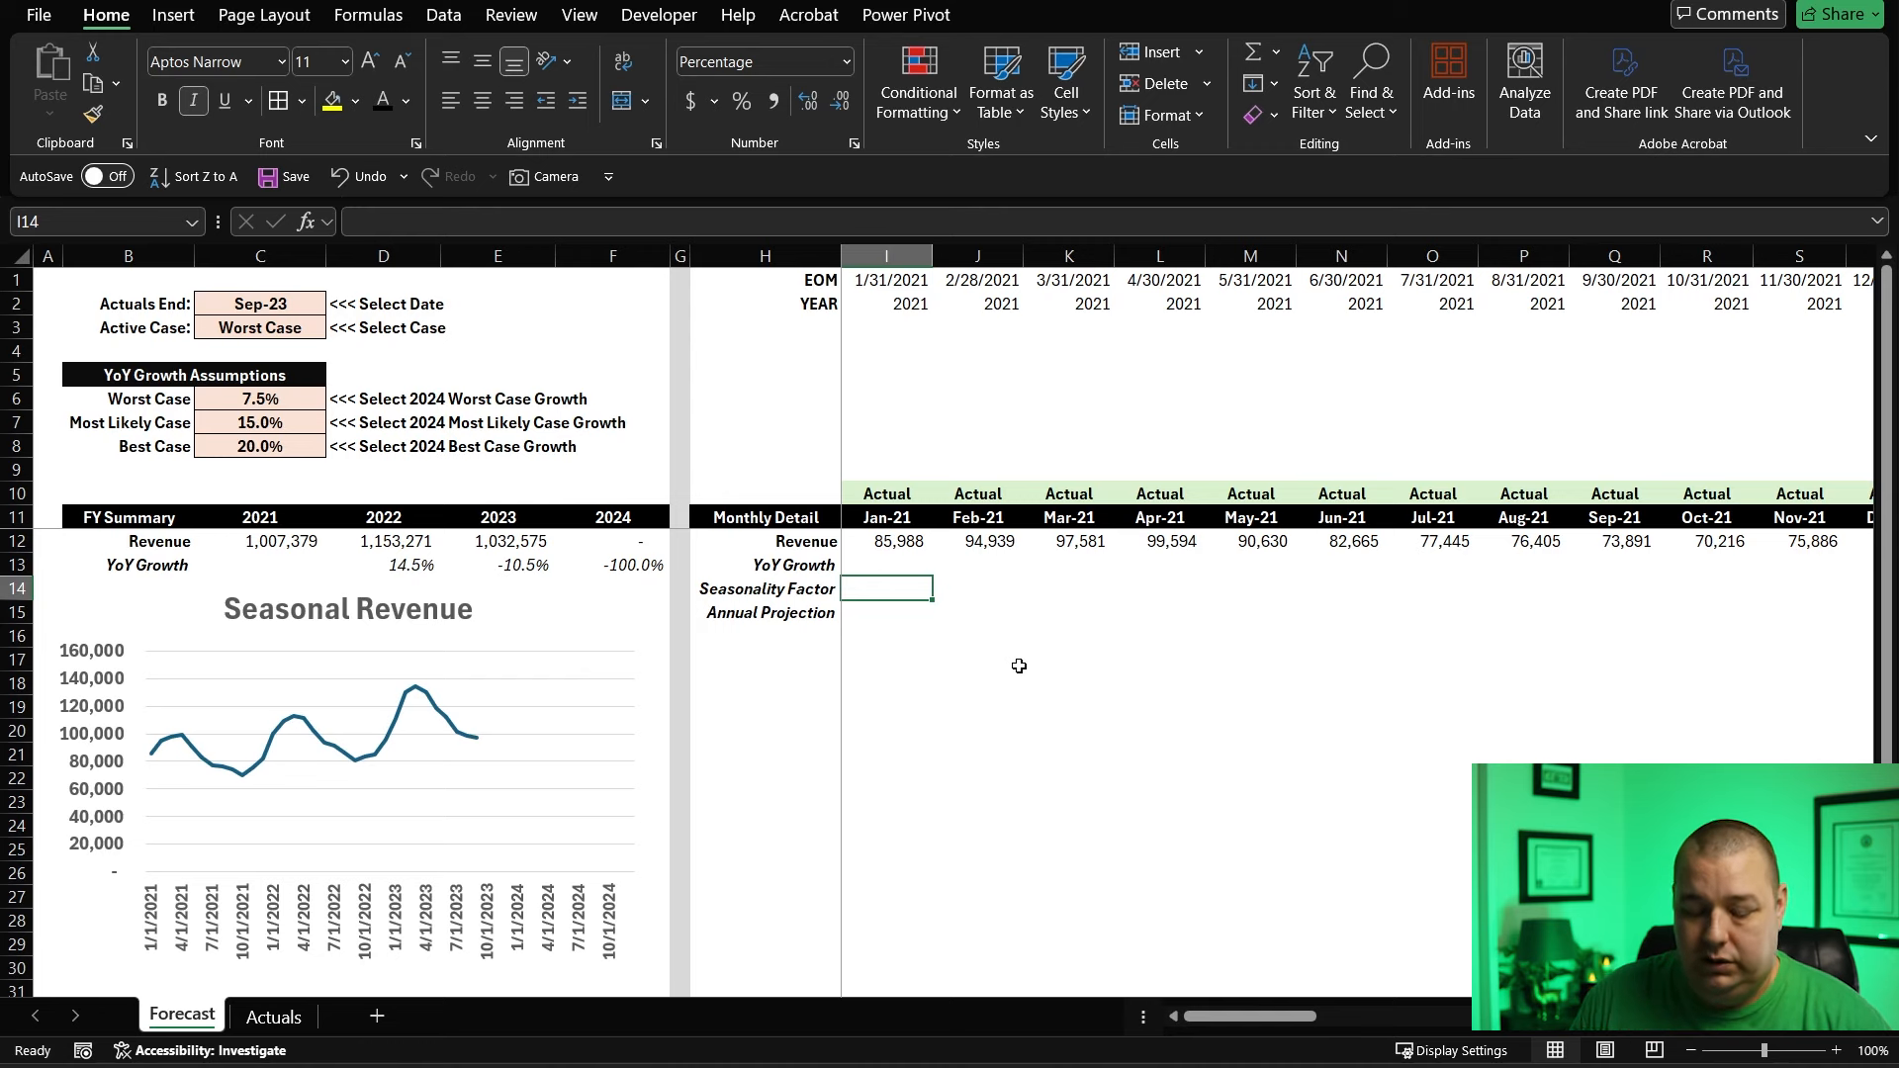
{"action": "type", "text": "="}
{"action": "key", "text": "Up"}
{"action": "key", "text": "Up"}
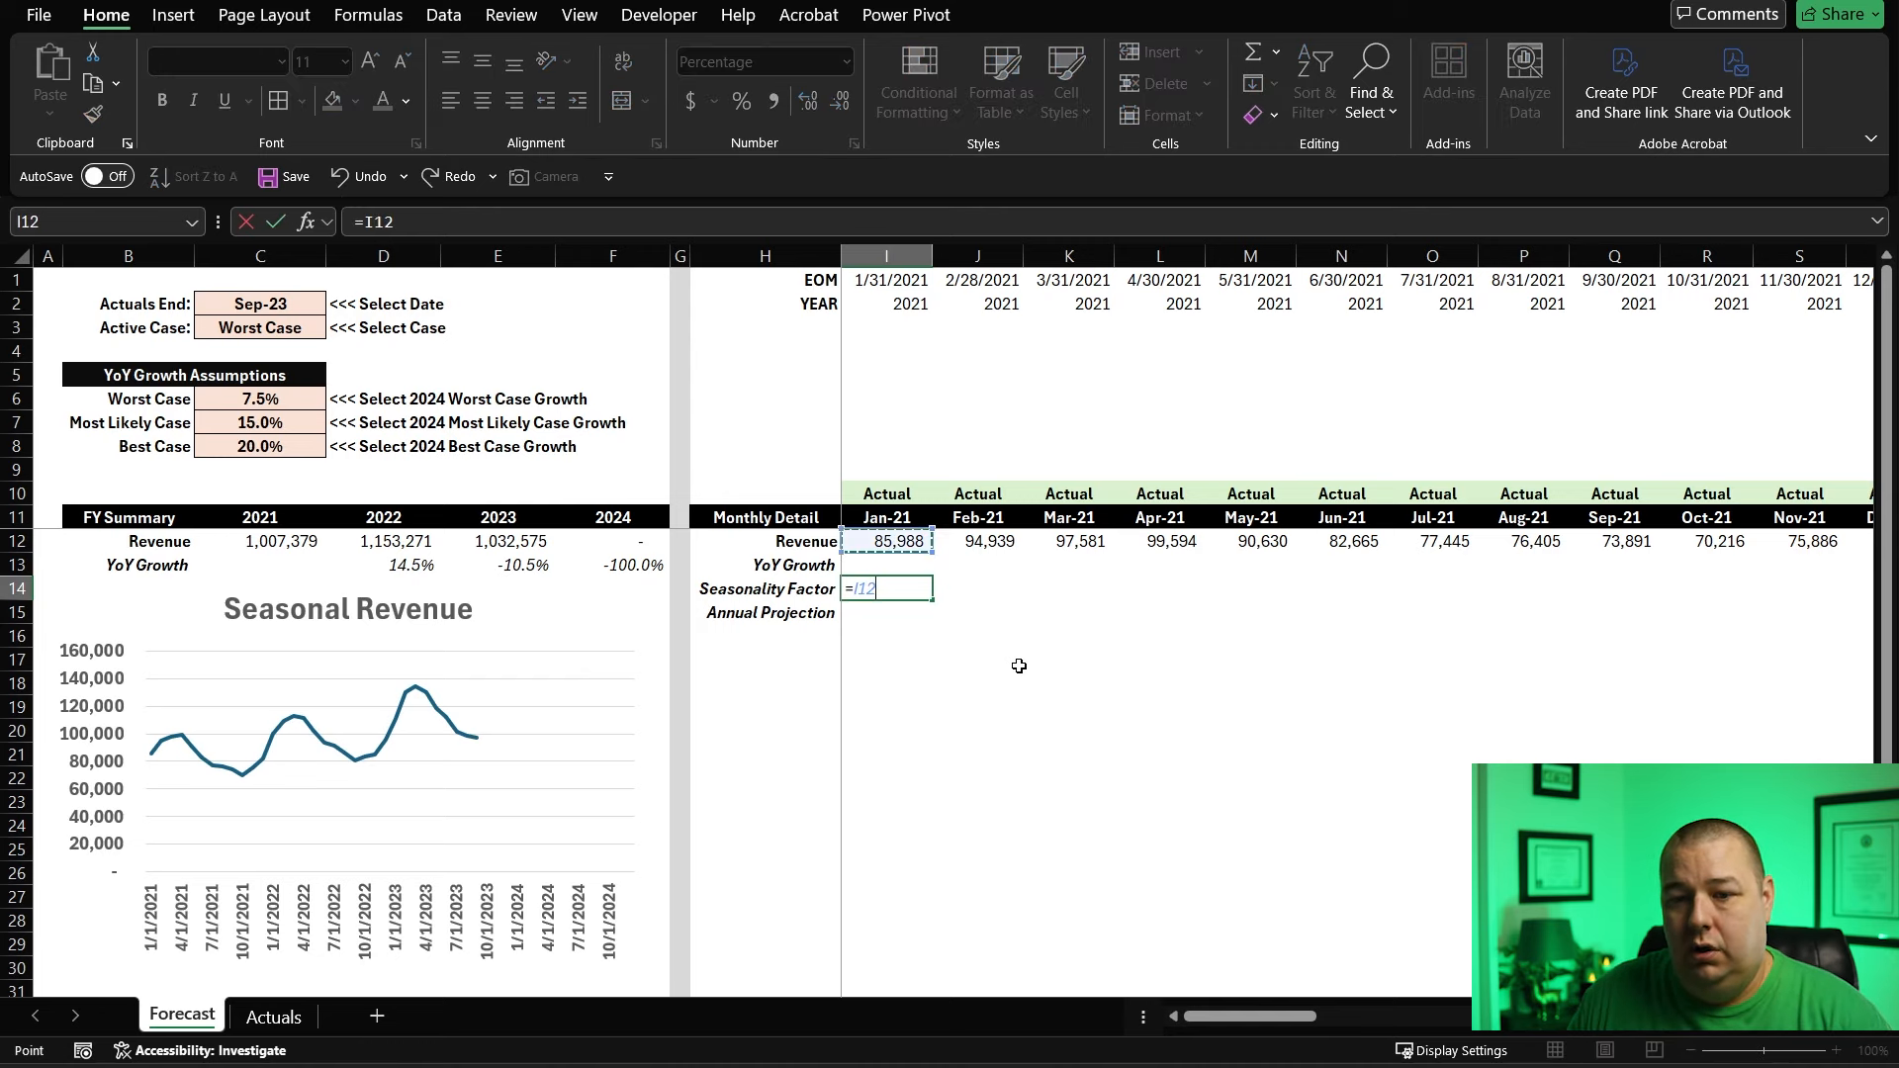
{"action": "type", "text": "/"}
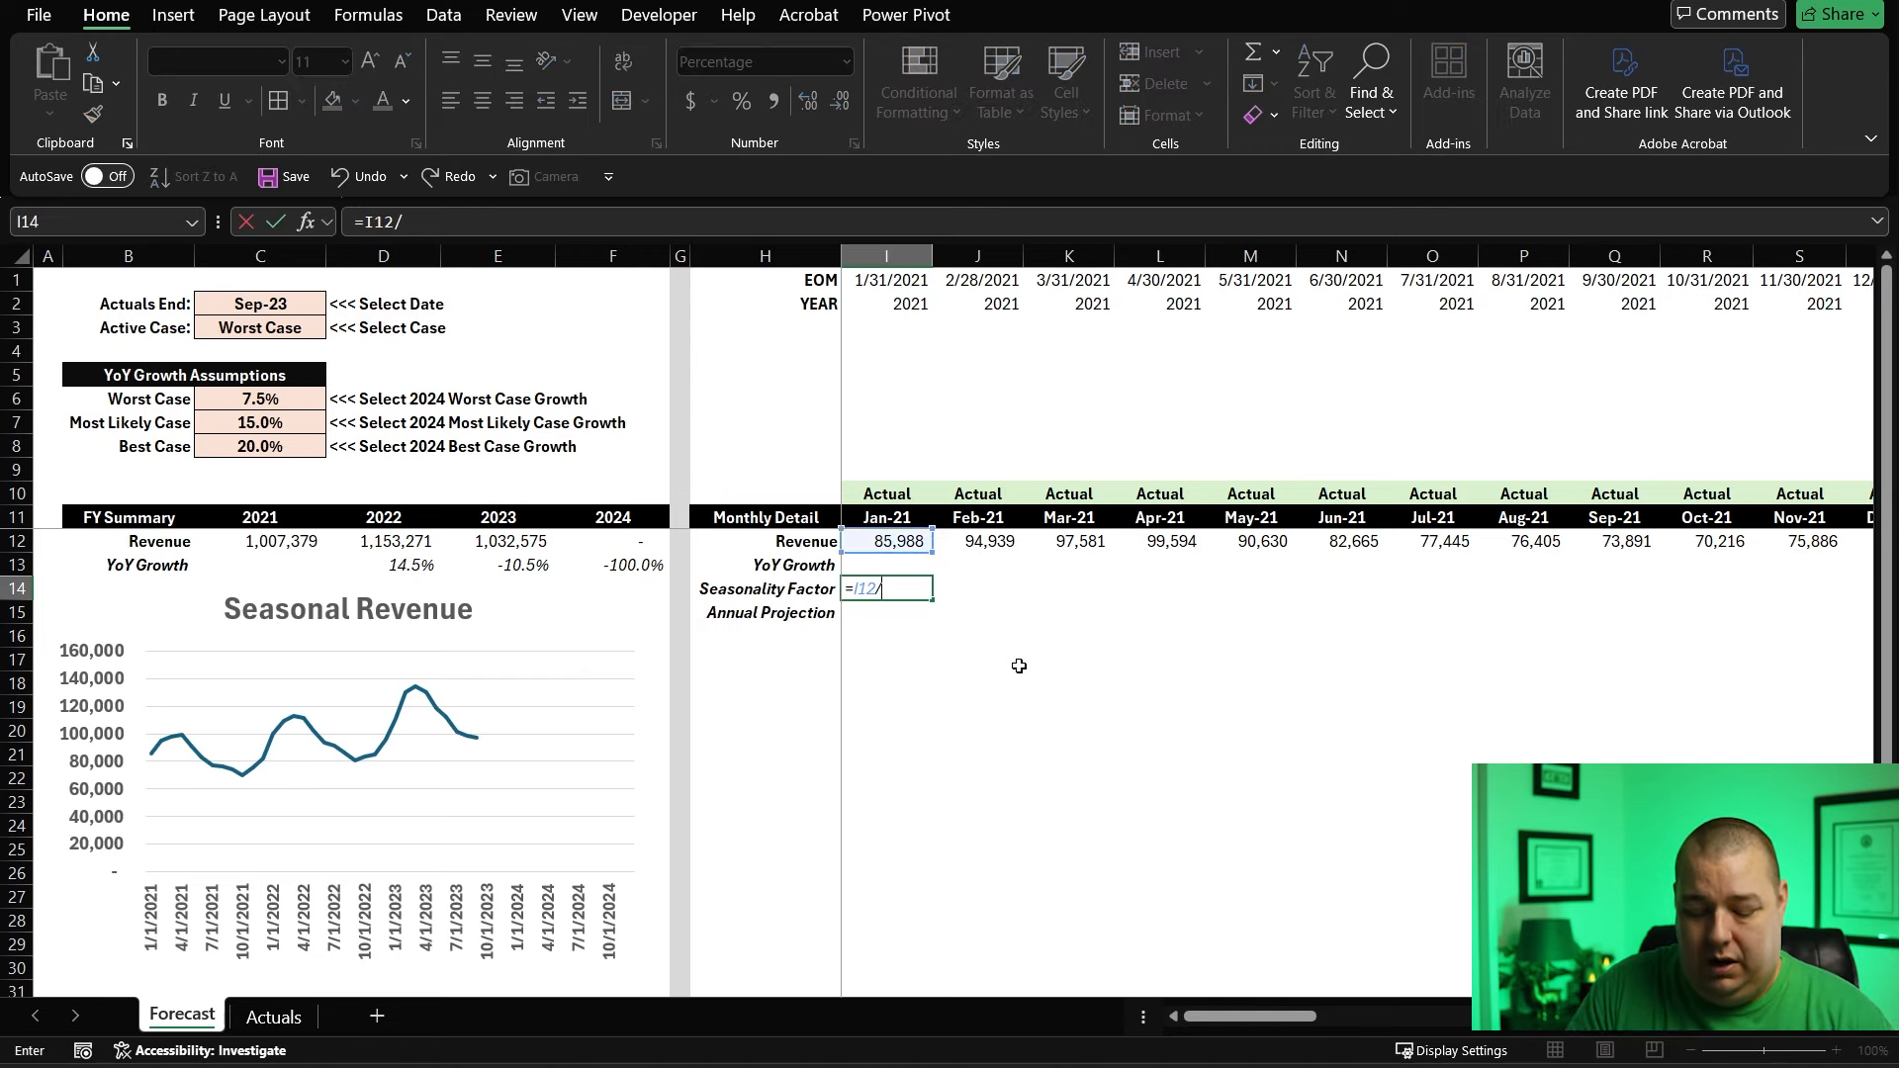
{"action": "type", "text": "sumifs"}
{"action": "key", "text": "Tab"}
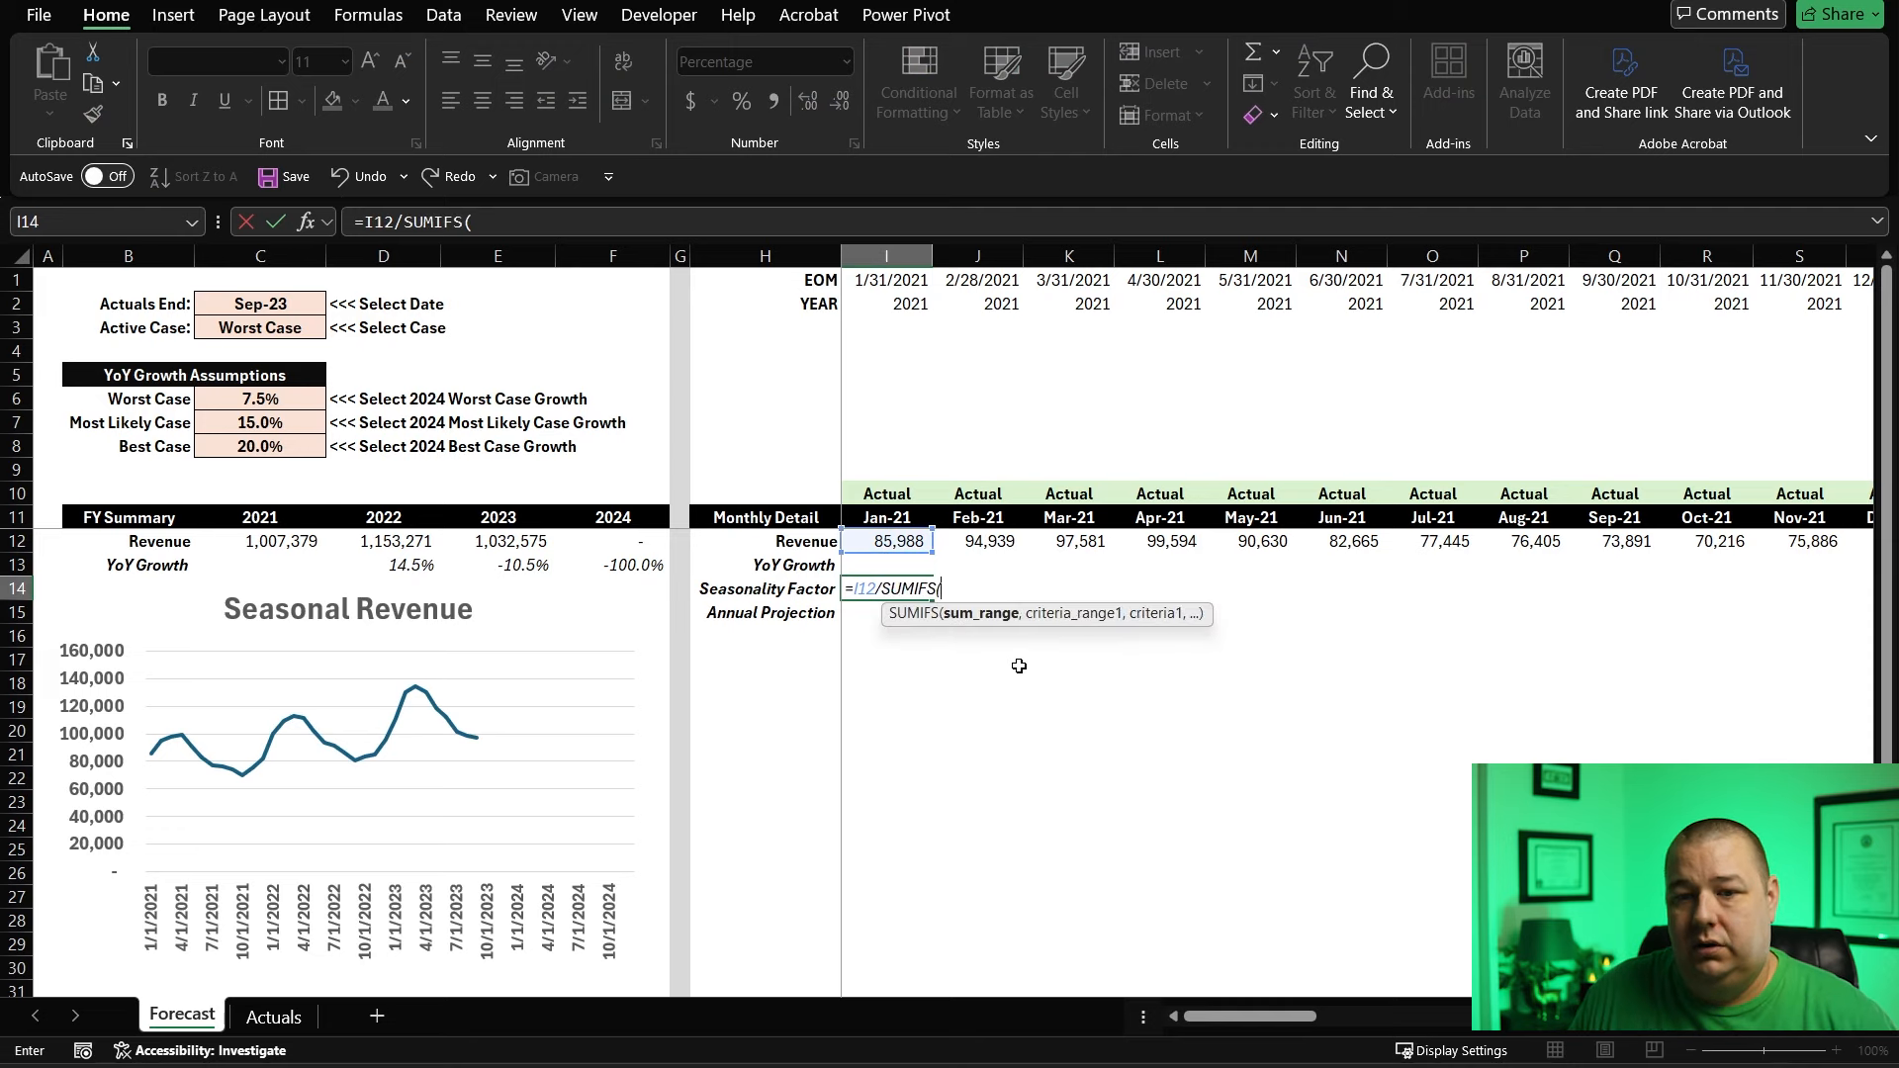
{"action": "key", "text": "Up"}
{"action": "key", "text": "Up"}
{"action": "key", "text": "ctrl+shift+Right"}
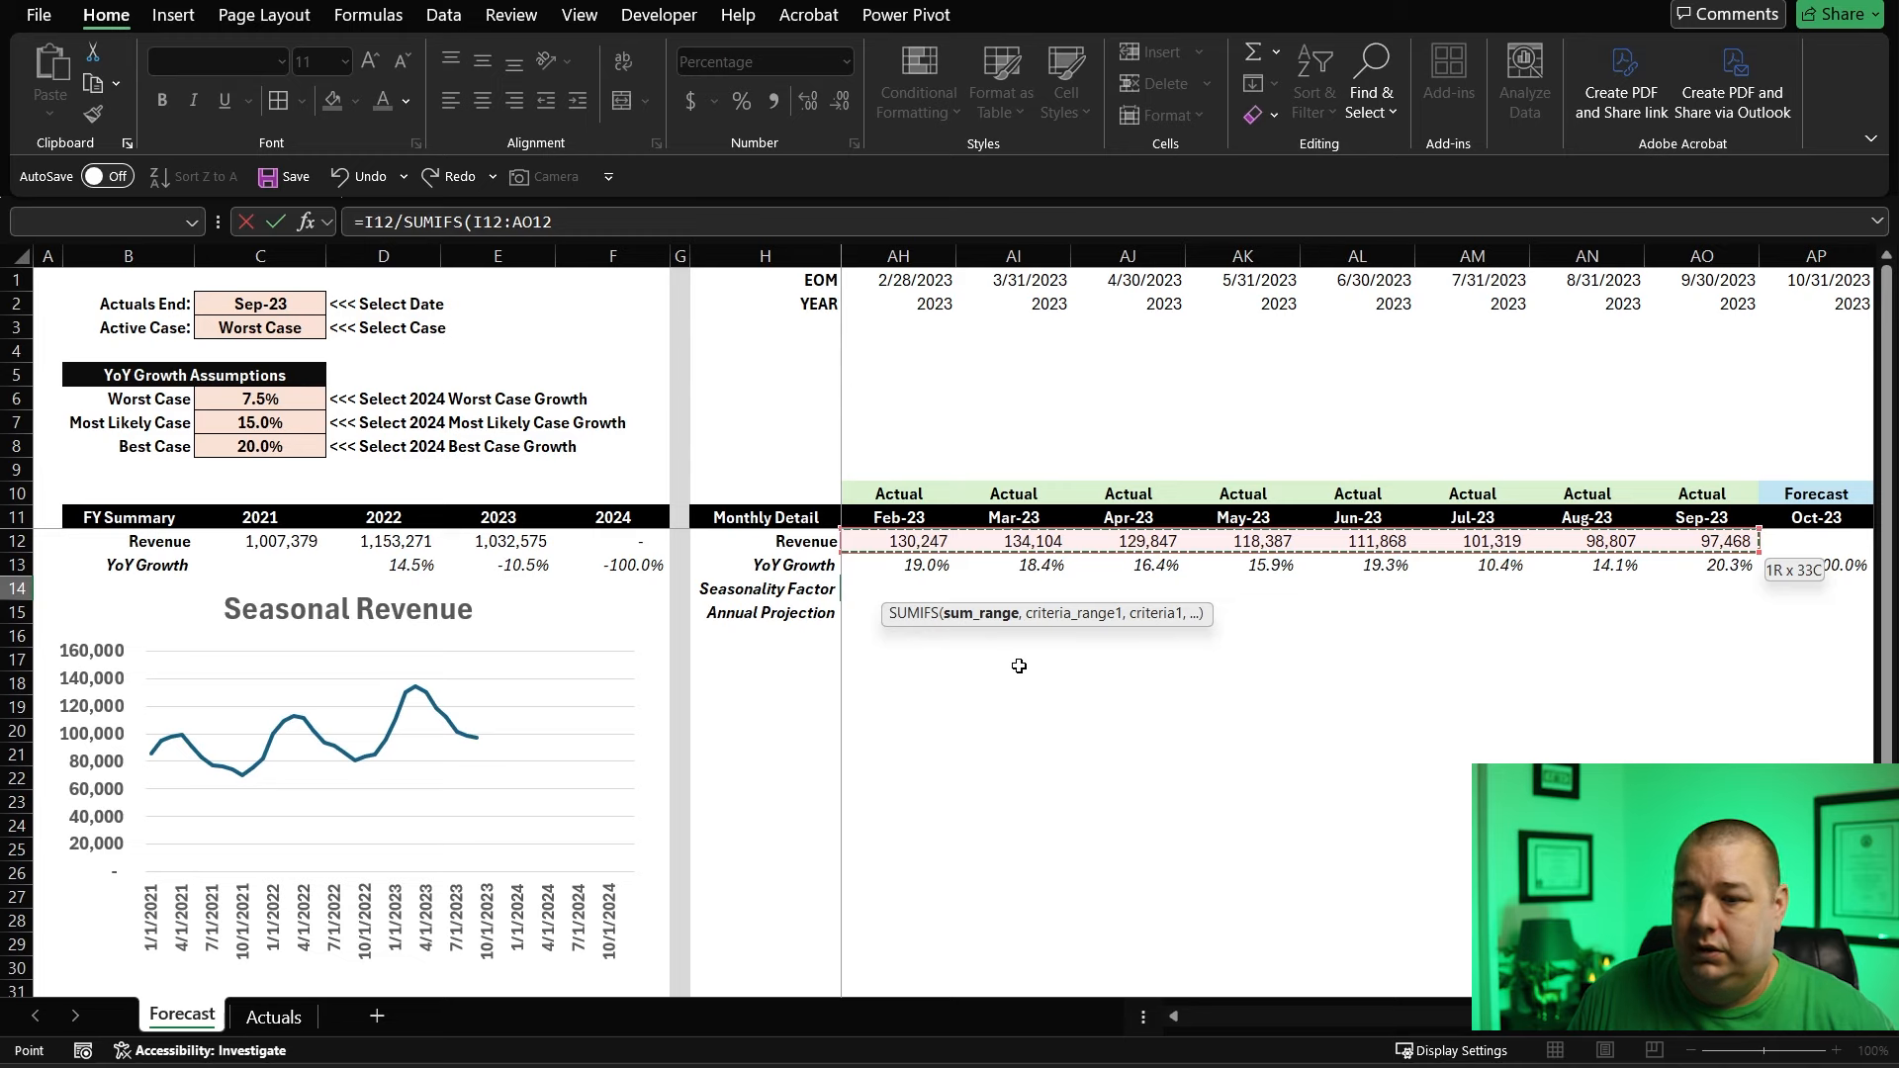
{"action": "key", "text": "Up"}
{"action": "key", "text": "ctrl+Right"}
{"action": "key", "text": "Down"}
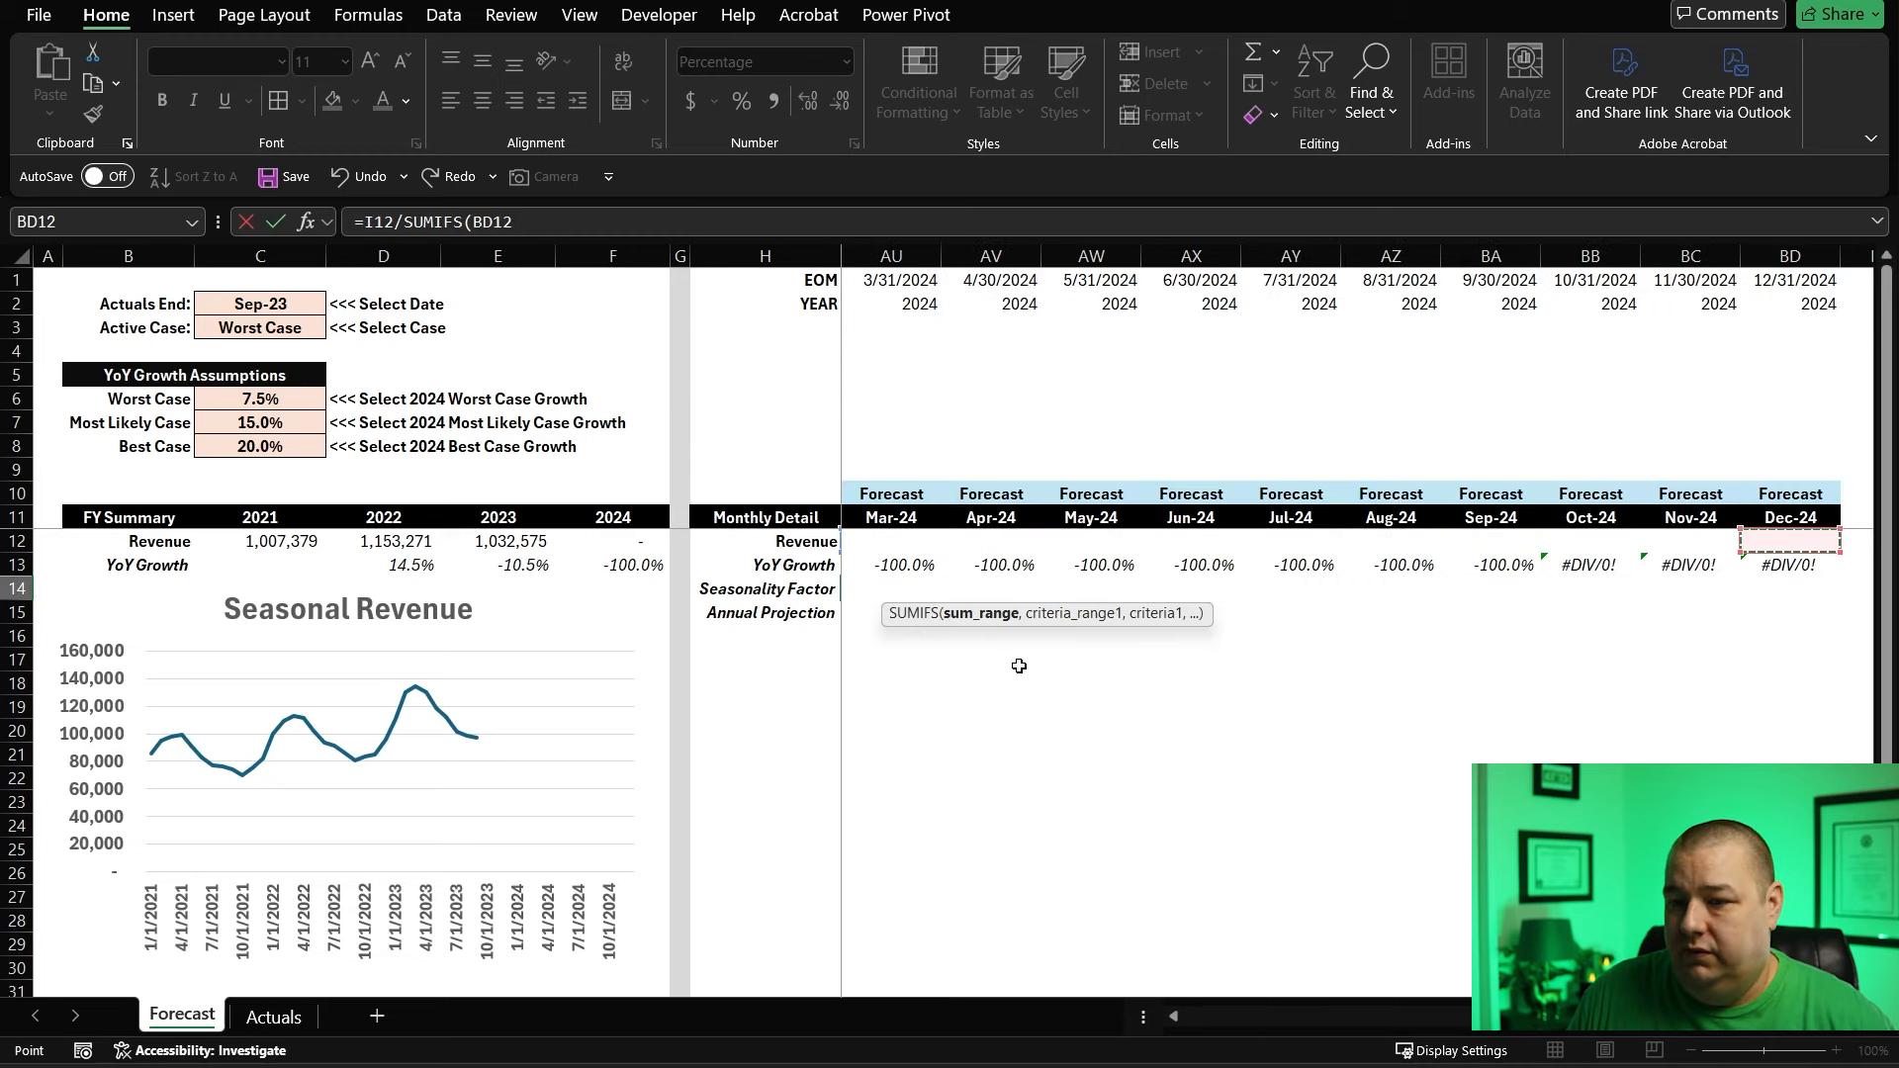
{"action": "key", "text": "ctrl+shift+Left"}
{"action": "key", "text": "ctrl+shift+Left"}
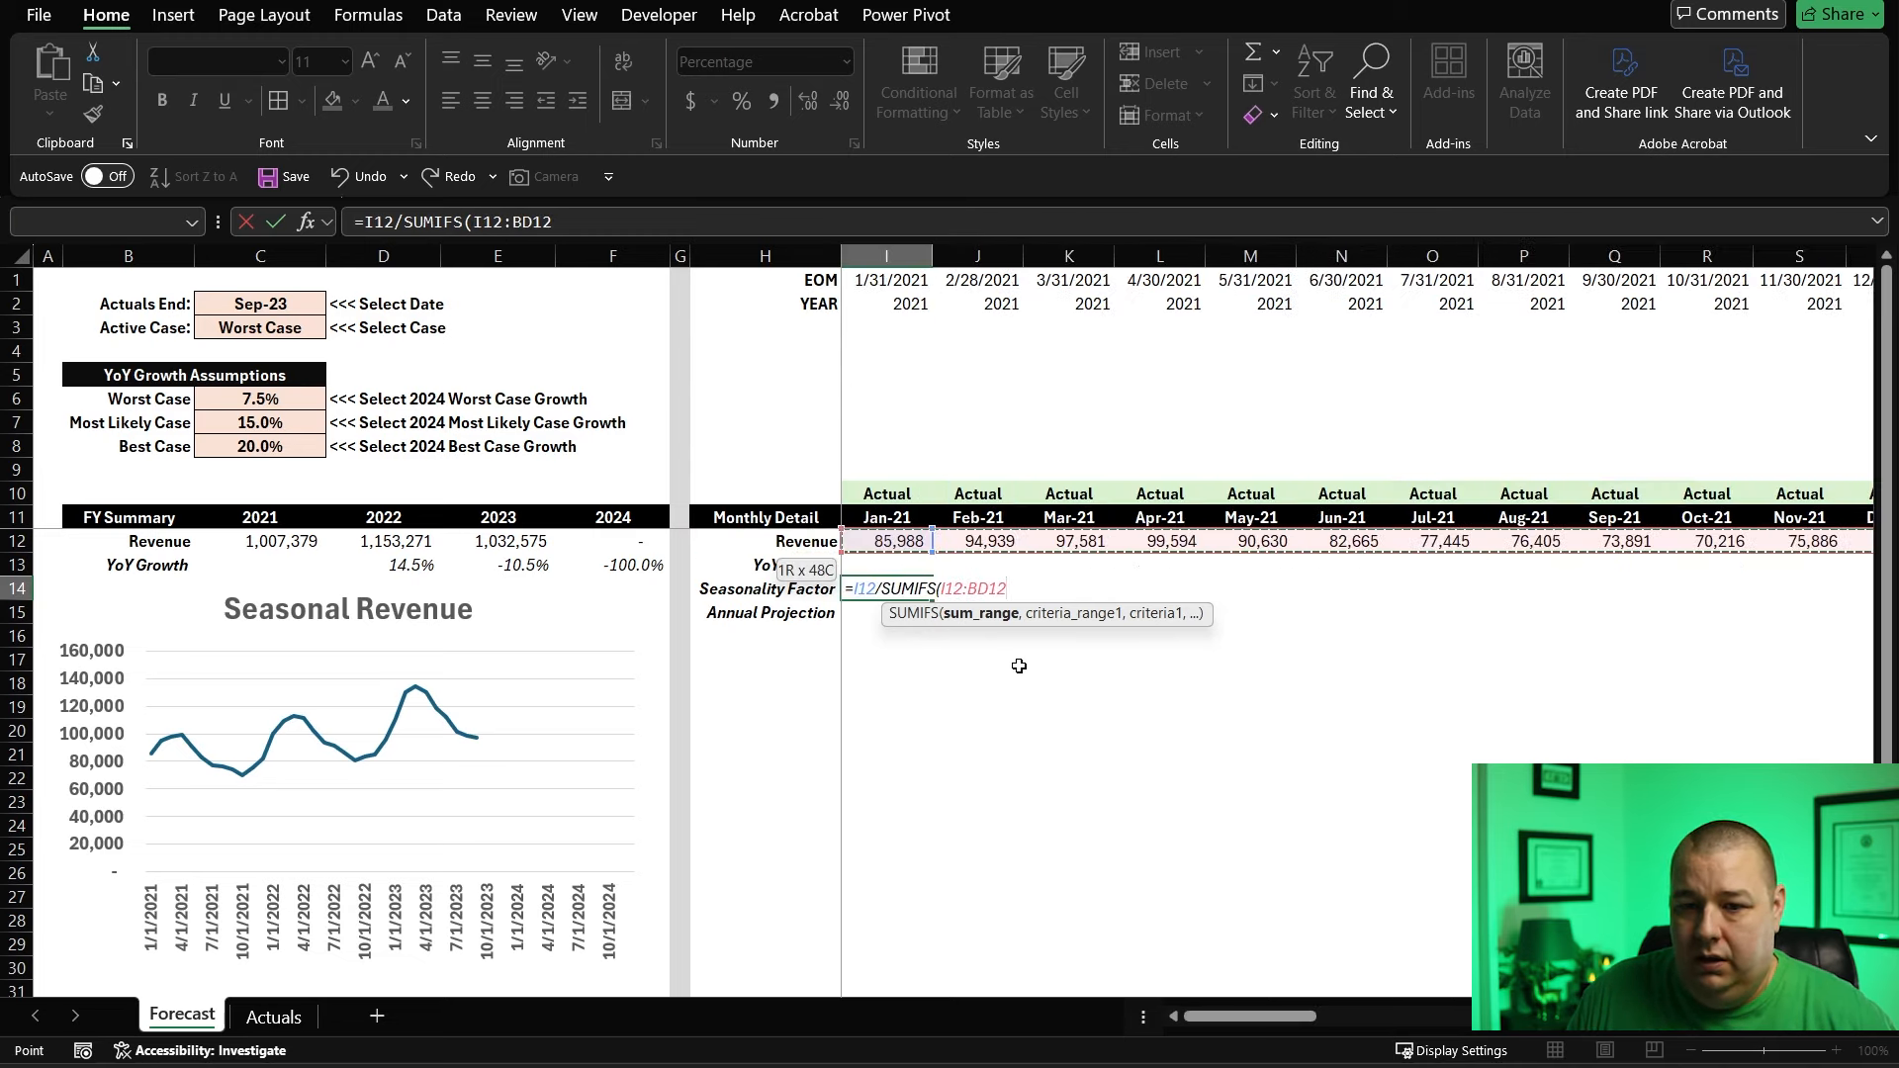
{"action": "key", "text": "F4"}
{"action": "type", "text": ","}
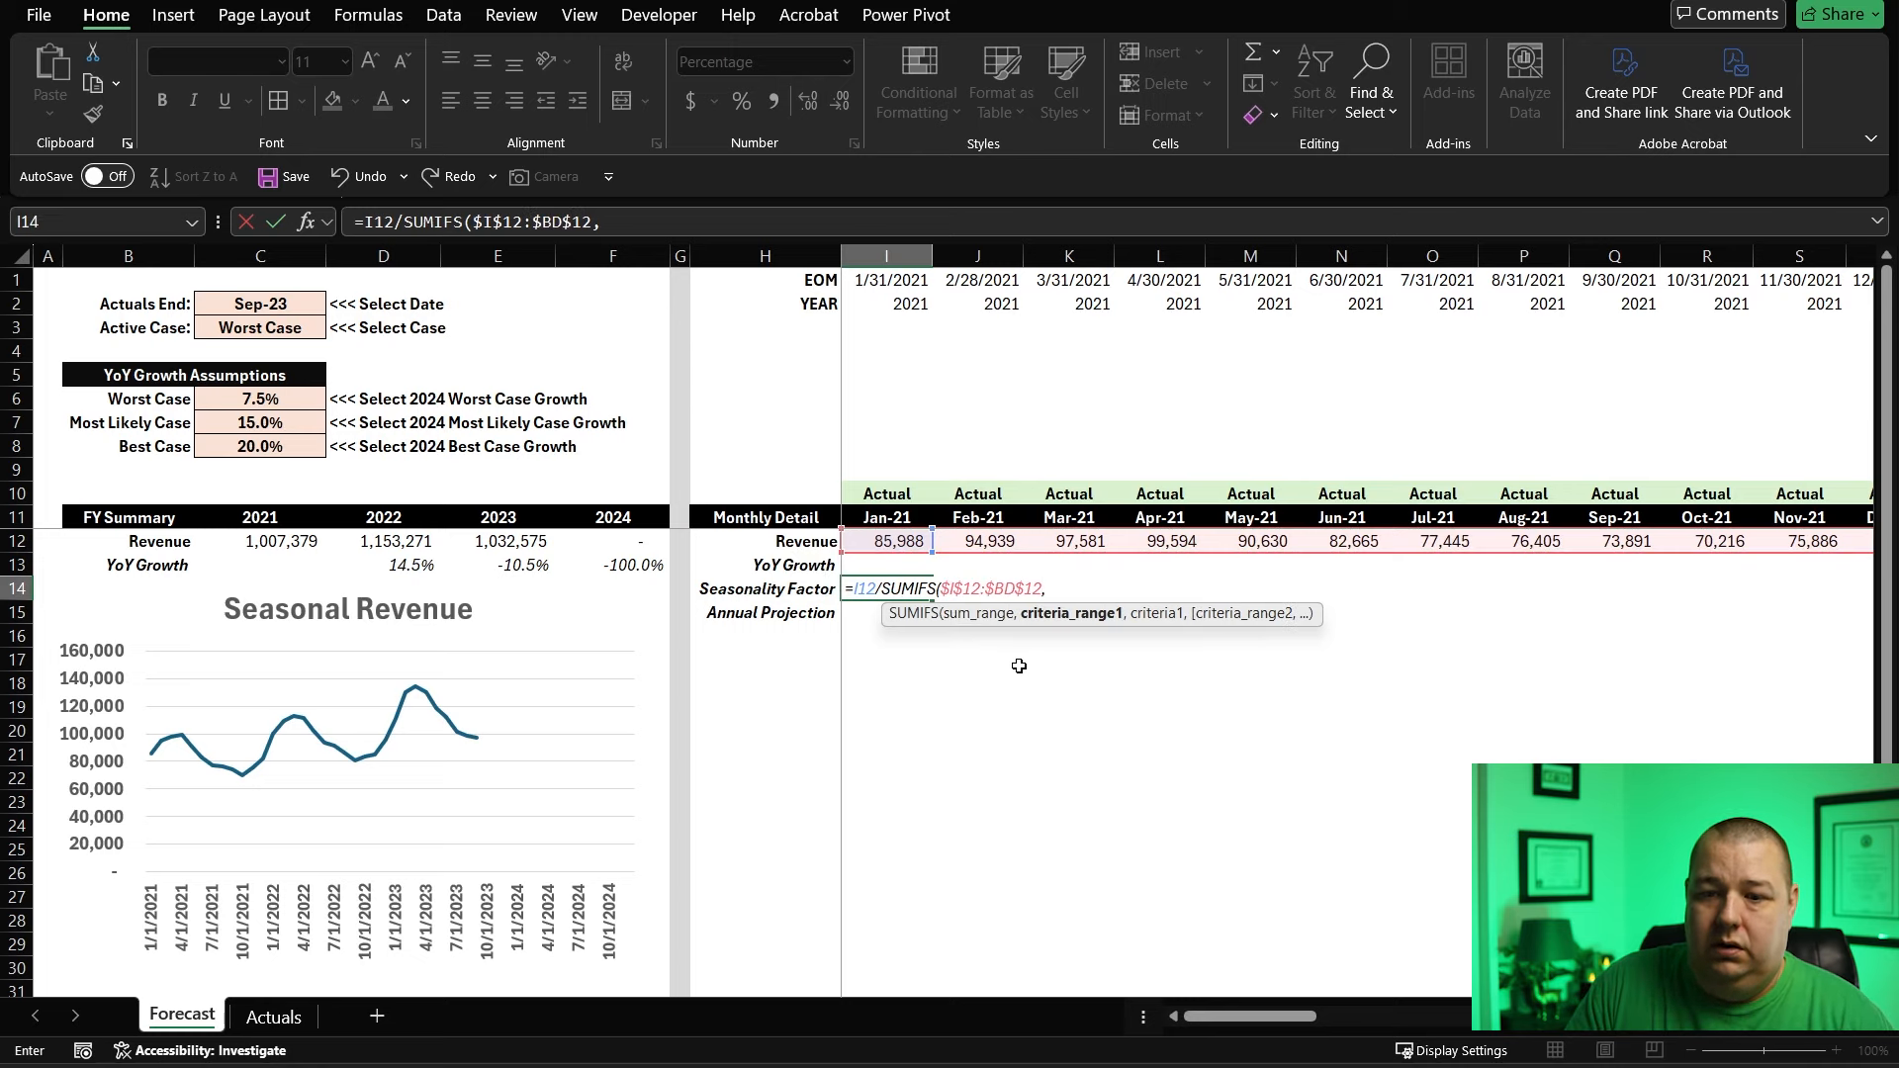
- Complete the SUMIFS in I14 with the absolute criteria range $I$2:$BD$2 and the criterion I2, and enter the formula
{"action": "key", "text": "ctrl+Up"}
{"action": "key", "text": "ctrl+Up"}
{"action": "key", "text": "ctrl+Up"}
{"action": "key", "text": "ctrl+Up"}
{"action": "key", "text": "Down"}
{"action": "key", "text": "ctrl+shift+Right"}
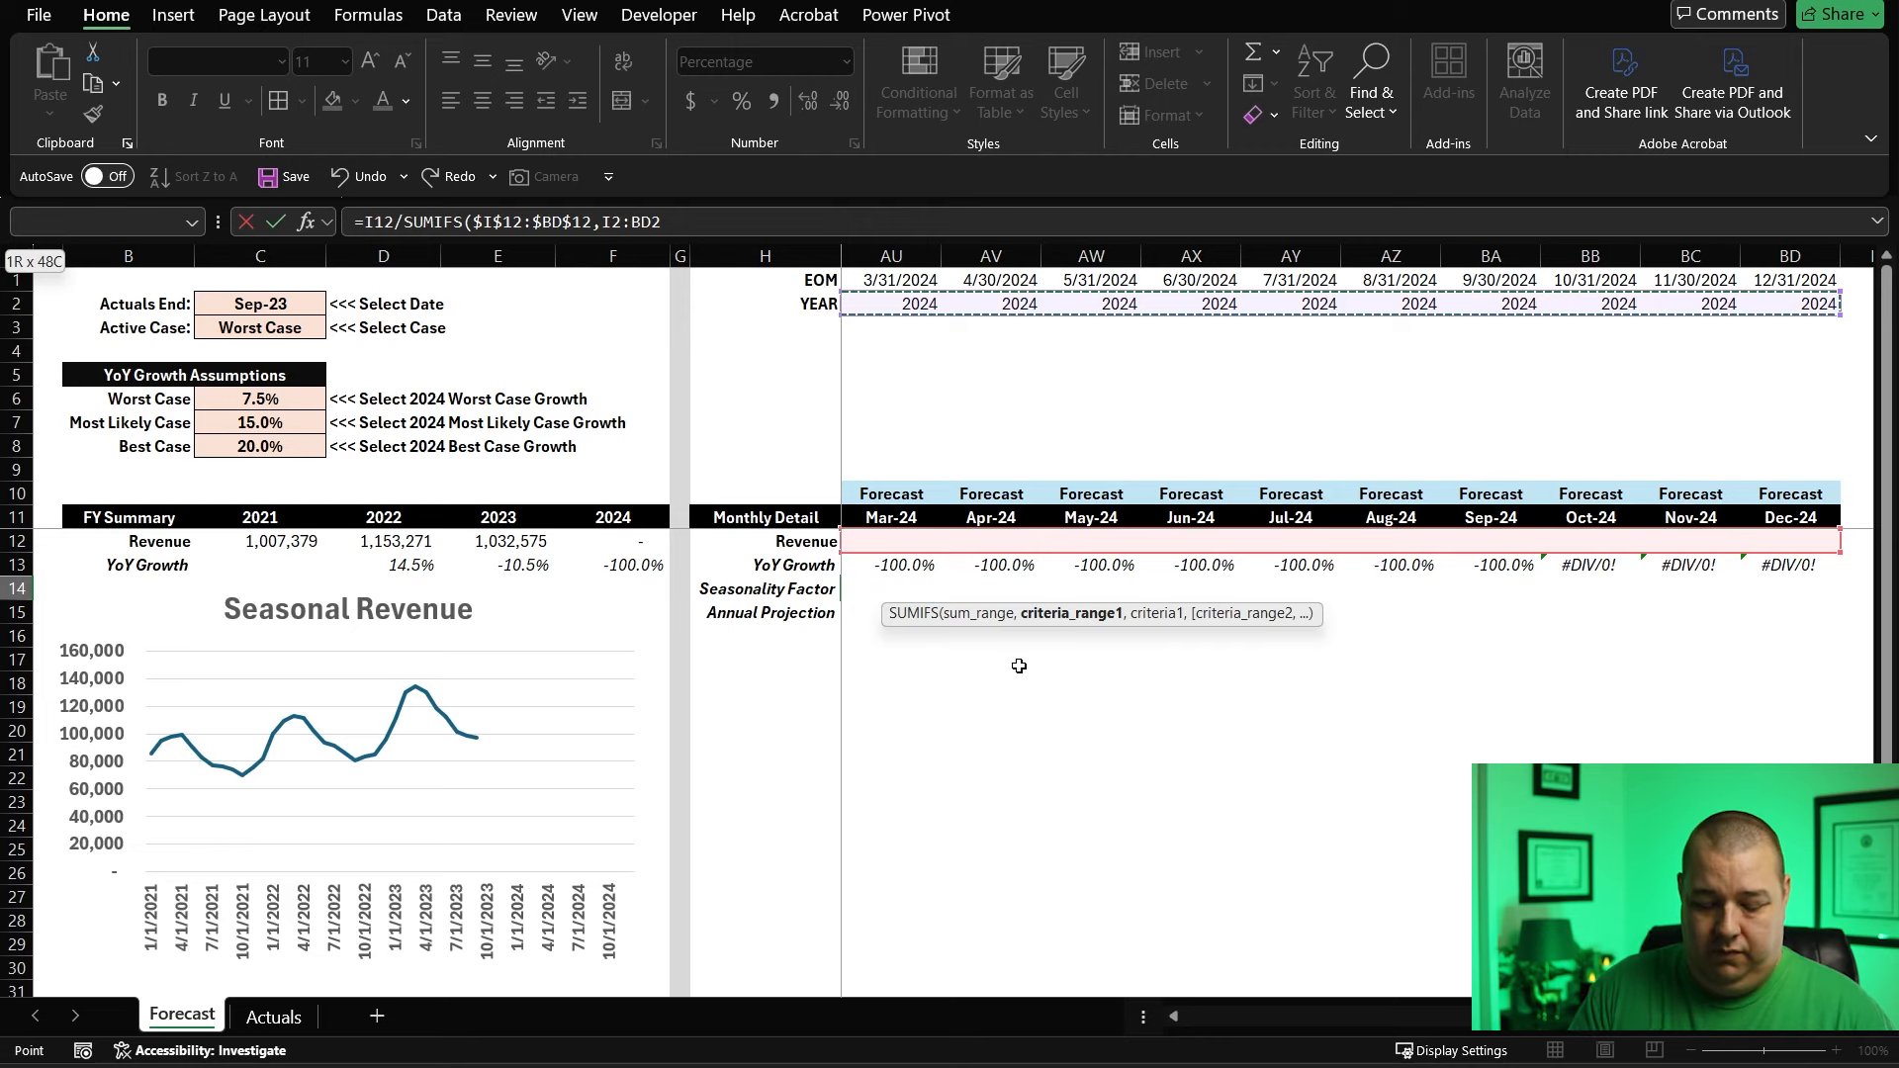
{"action": "key", "text": "F4"}
{"action": "type", "text": ","}
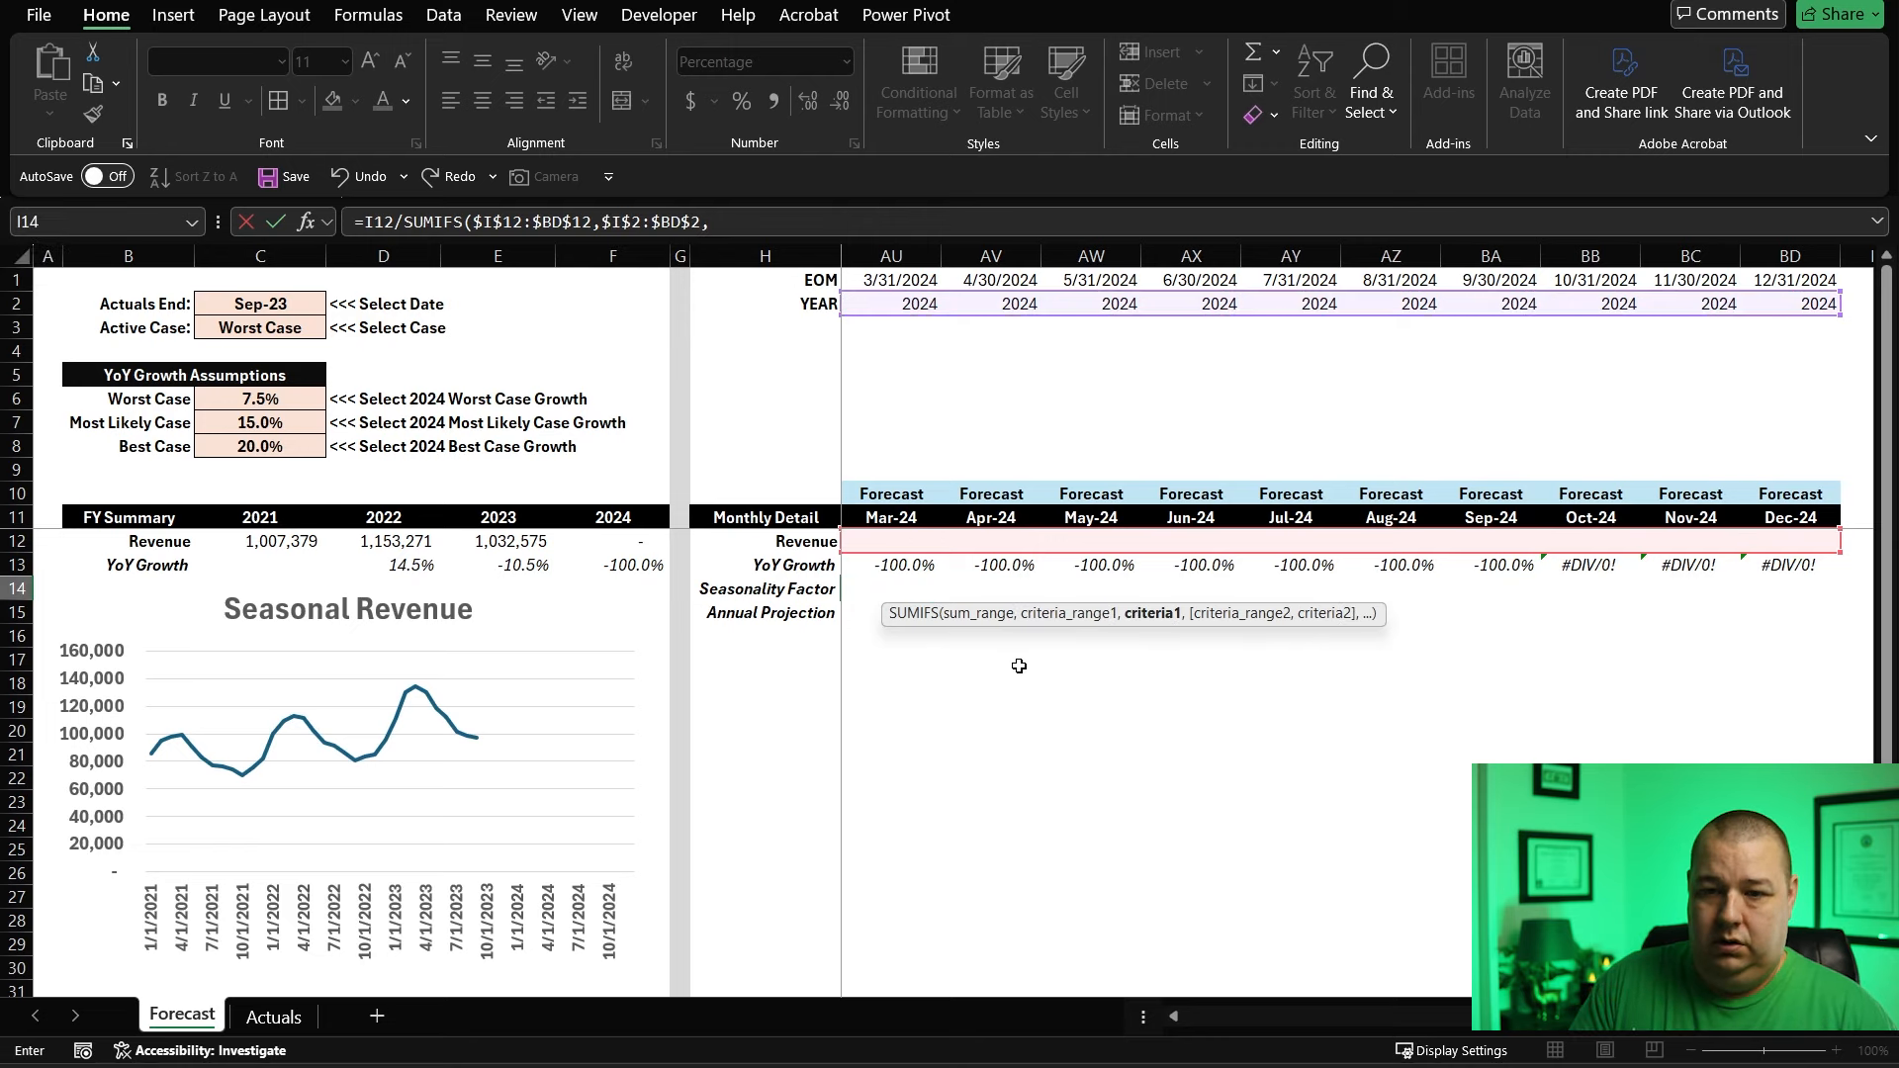
{"action": "key", "text": "ctrl+Up"}
{"action": "key", "text": "ctrl+Up"}
{"action": "key", "text": "ctrl+Up"}
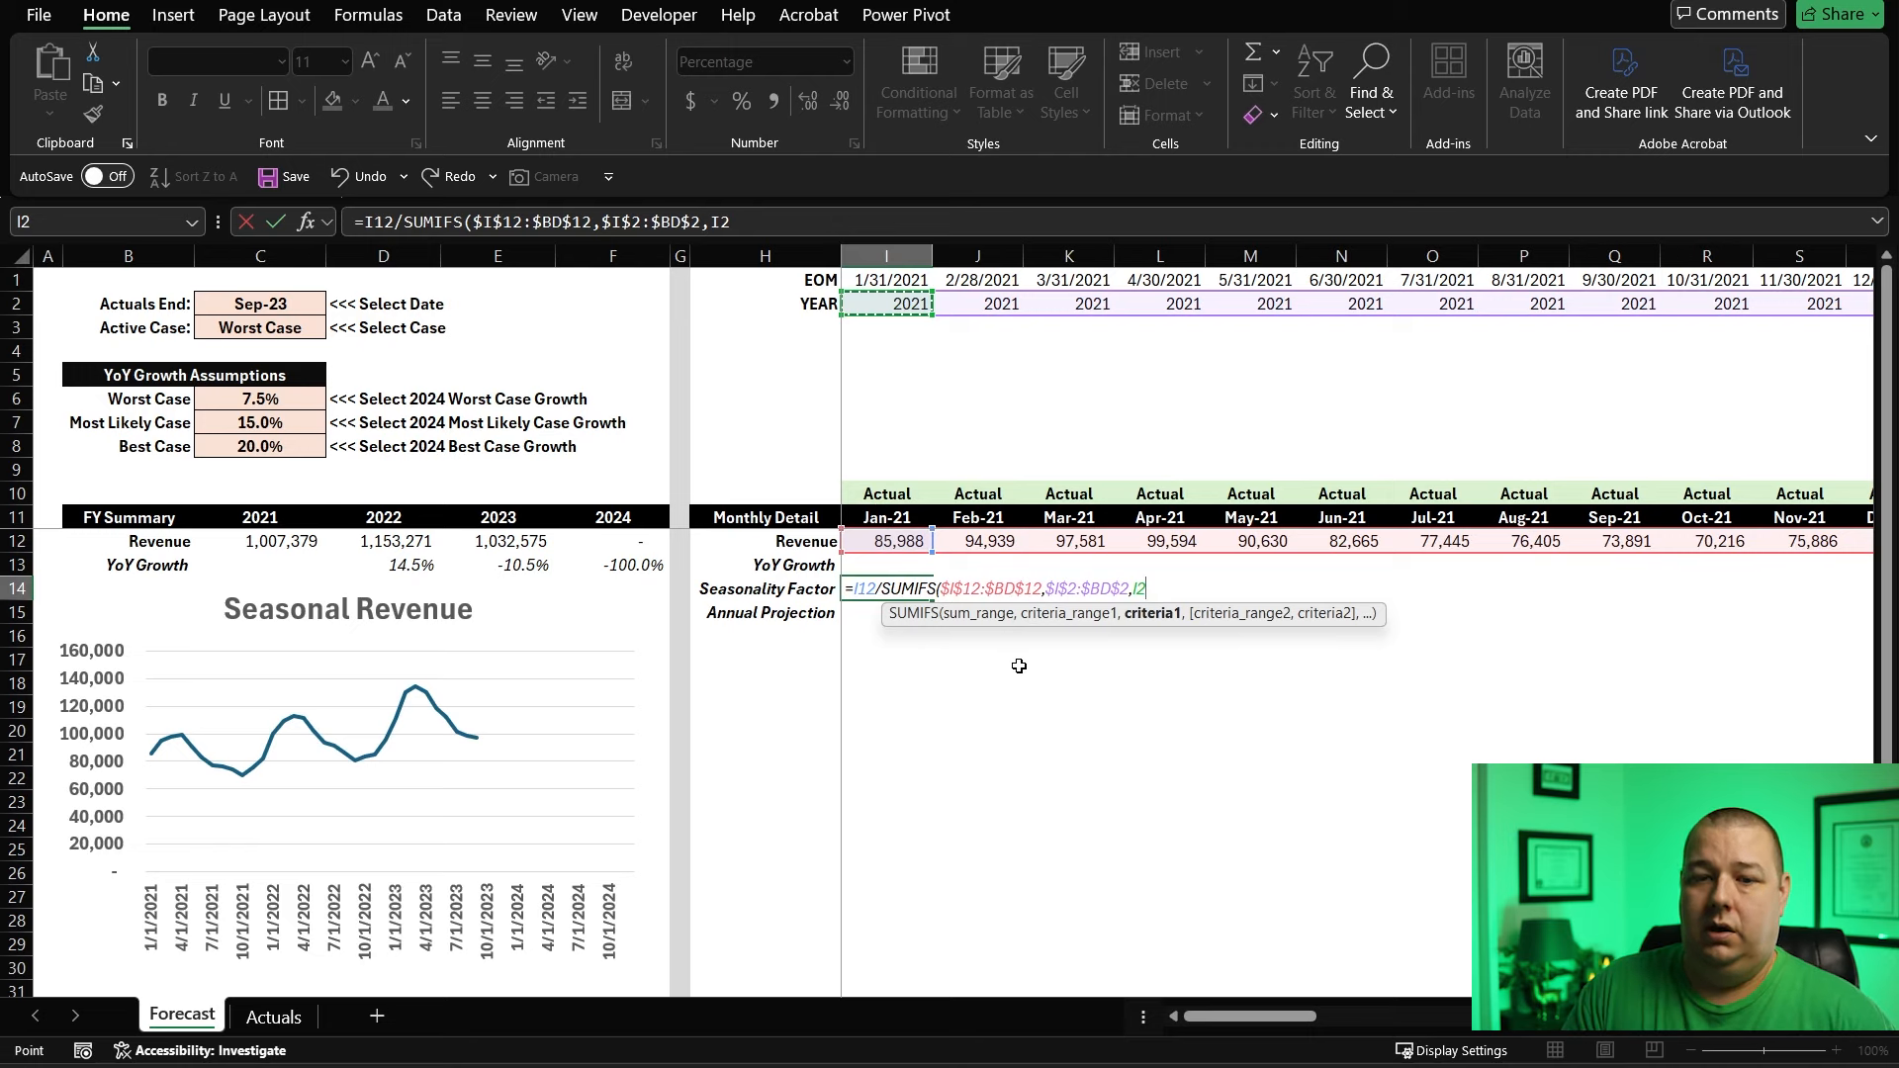
{"action": "type", "text": ")"}
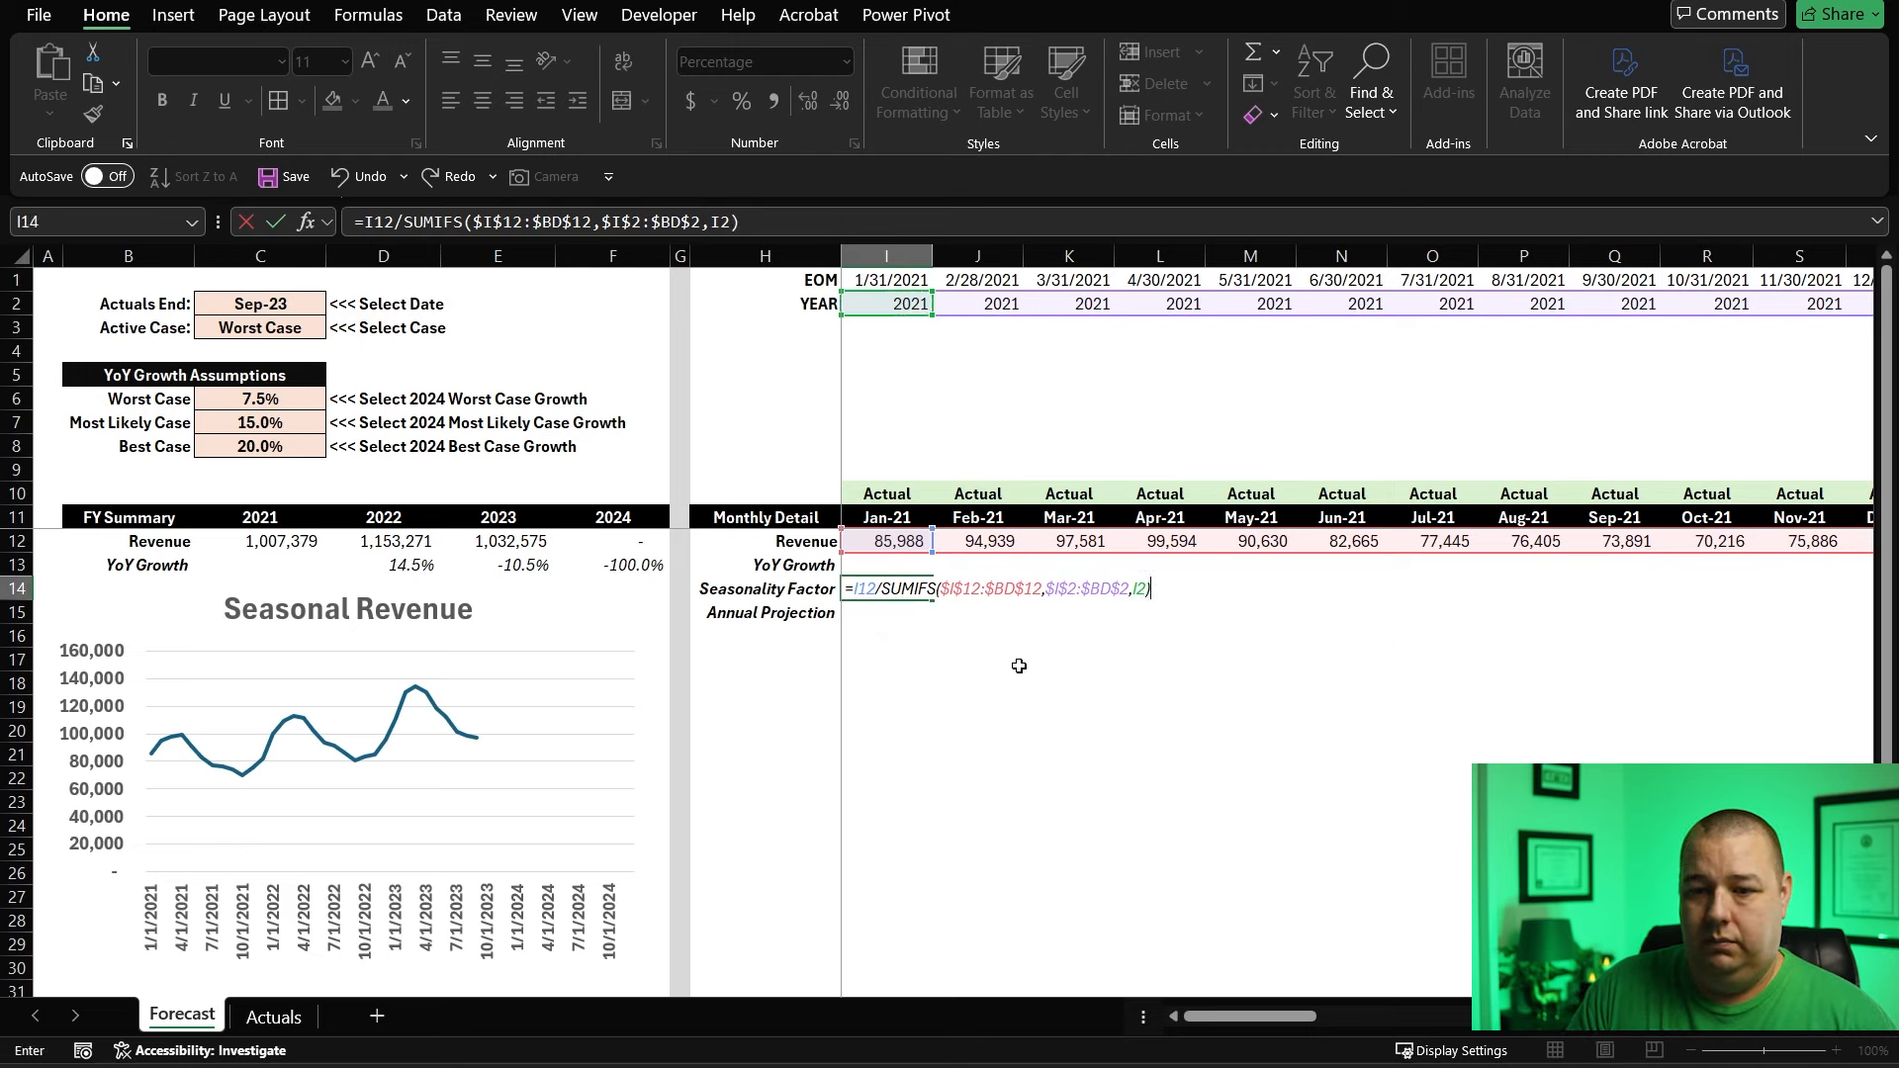
{"action": "key", "text": "Return"}
{"action": "key", "text": "Up"}
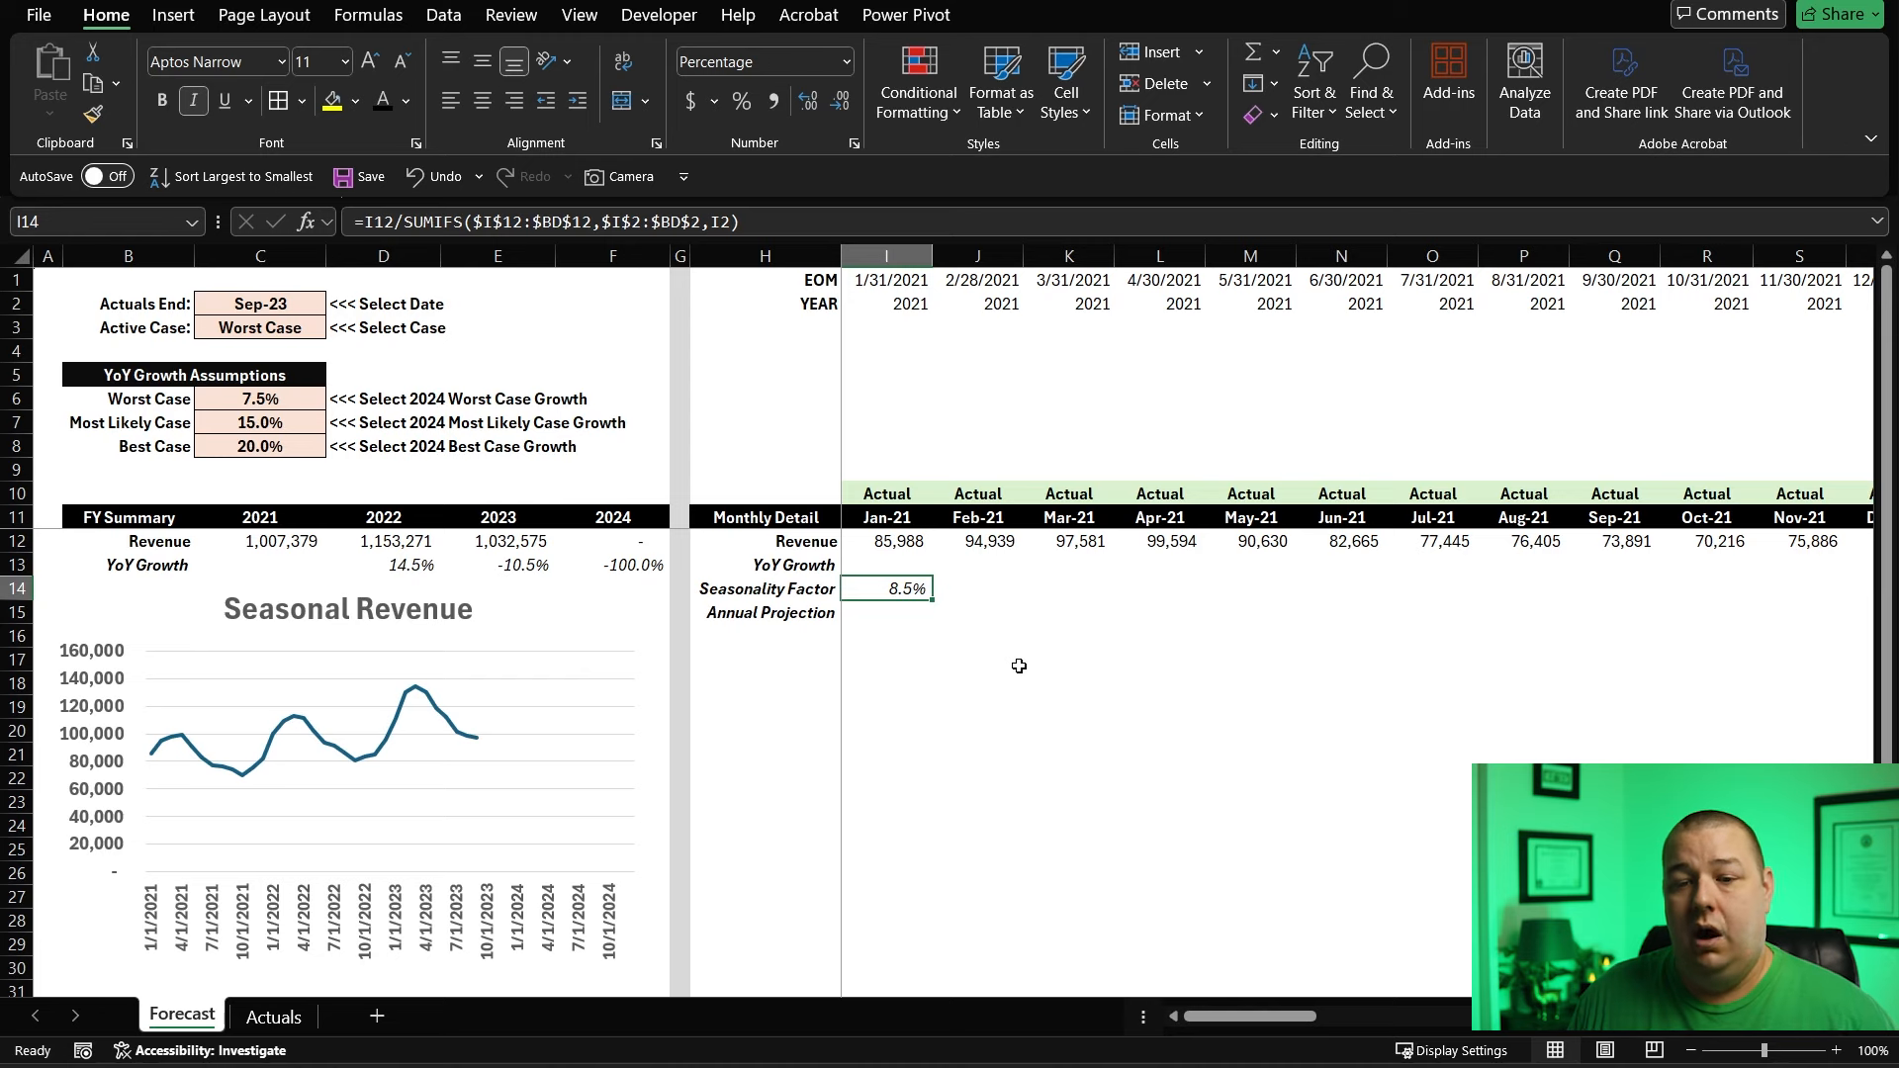
- Enter the Jan-21 Annual Projection formula =I12/I14 in I15
{"action": "key", "text": "Down"}
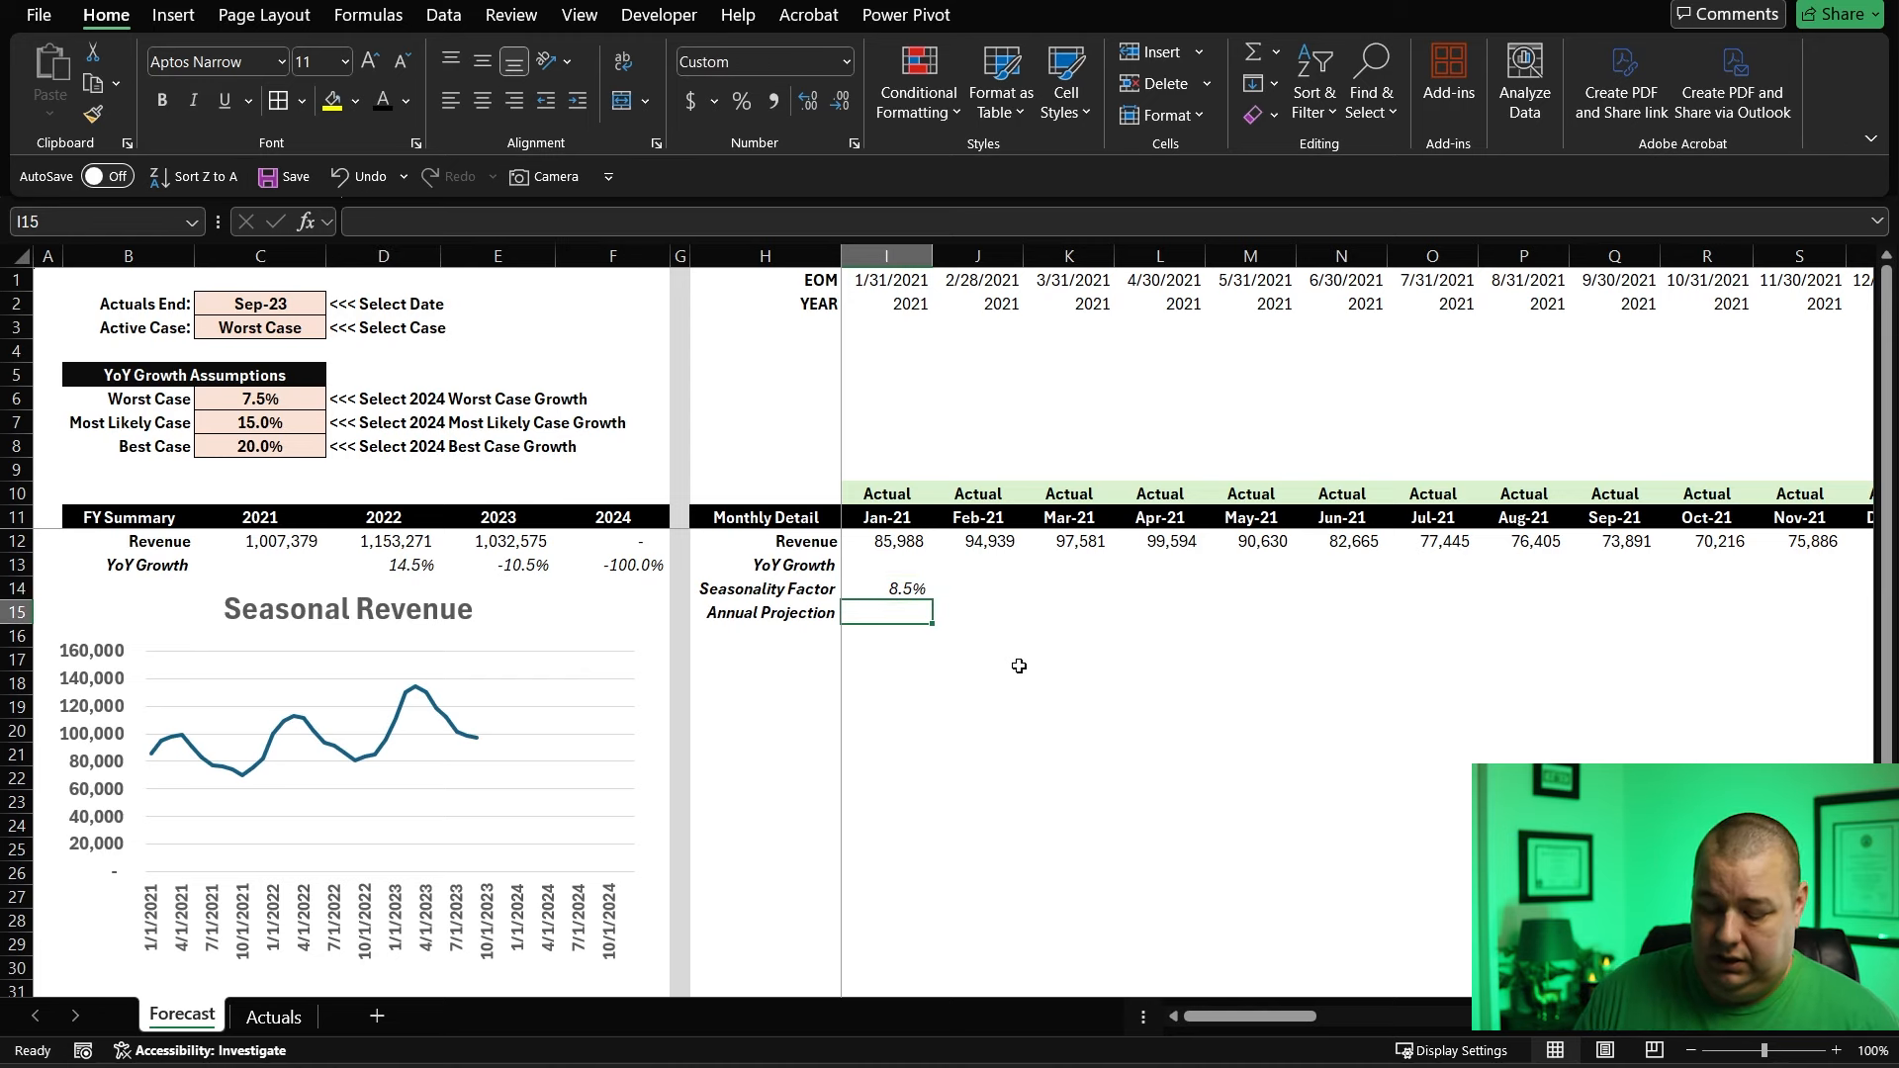
{"action": "type", "text": "="}
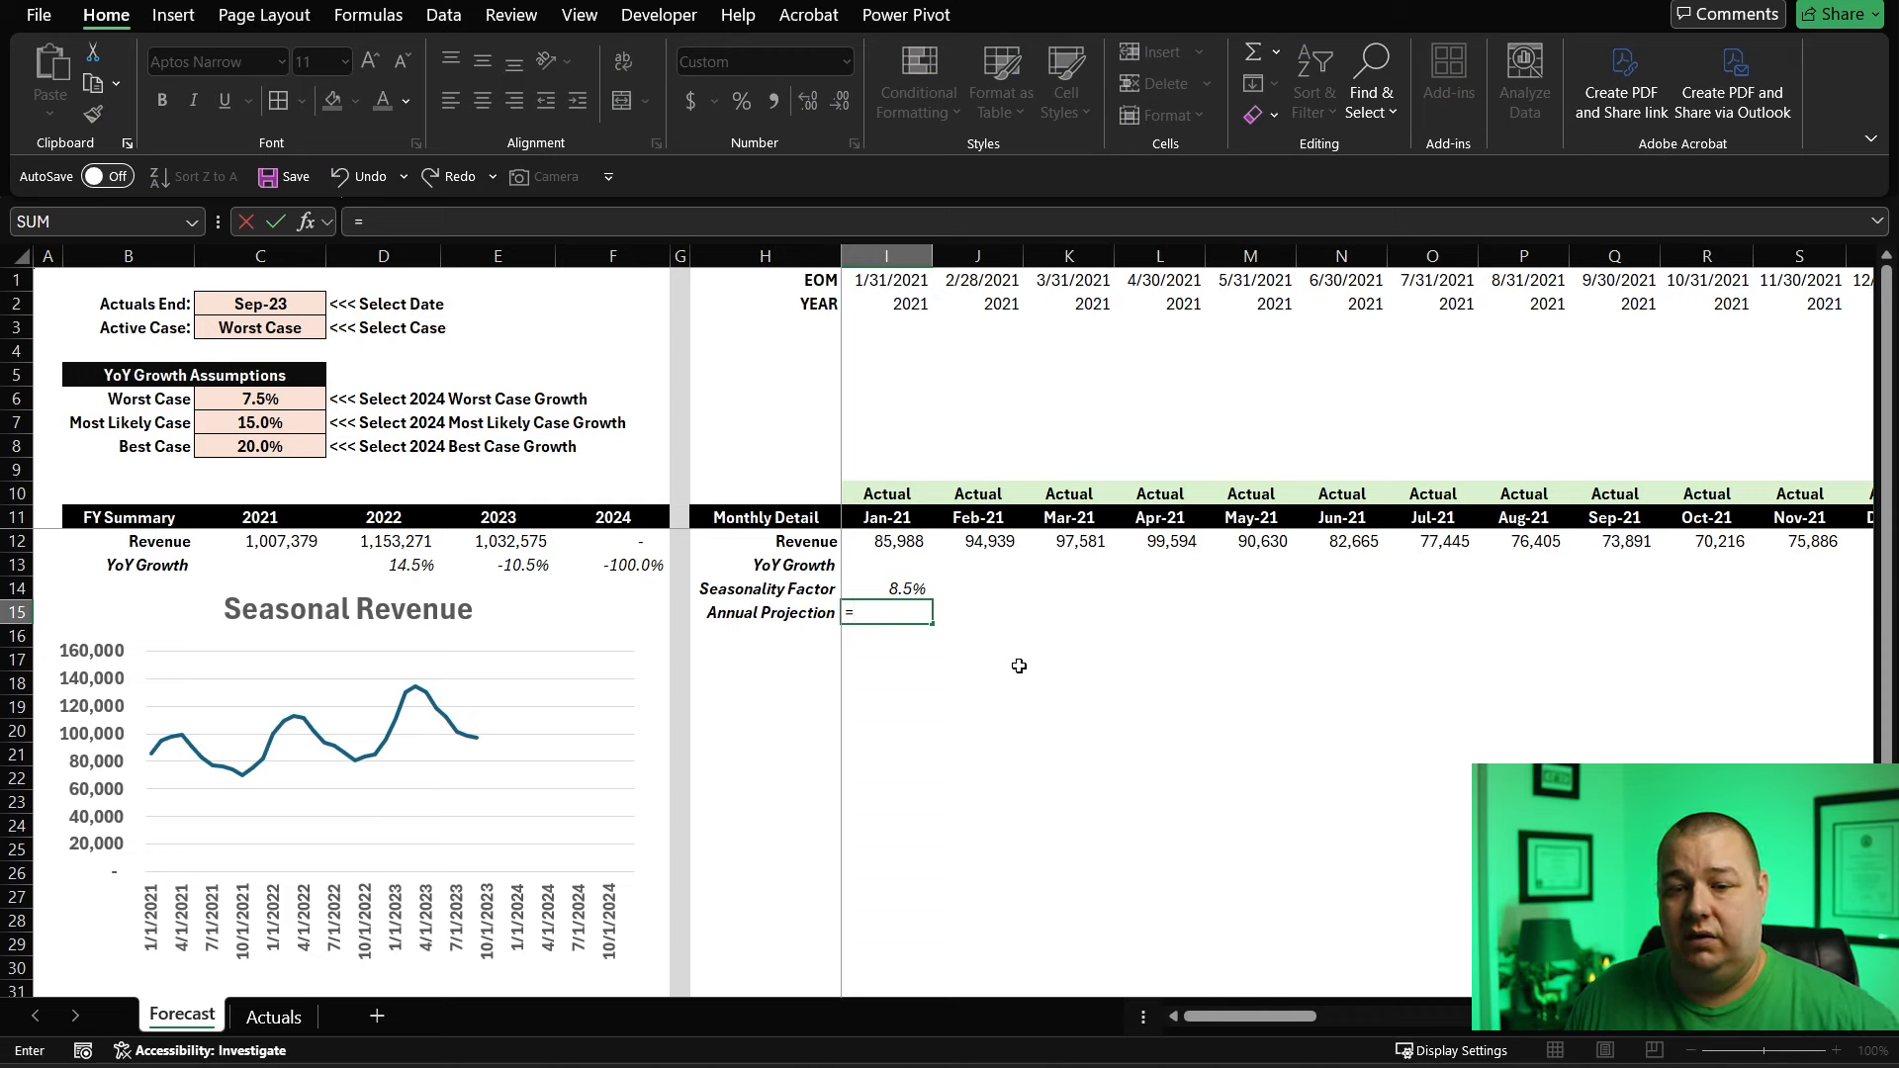
{"action": "key", "text": "Up"}
{"action": "key", "text": "Up"}
{"action": "key", "text": "Up"}
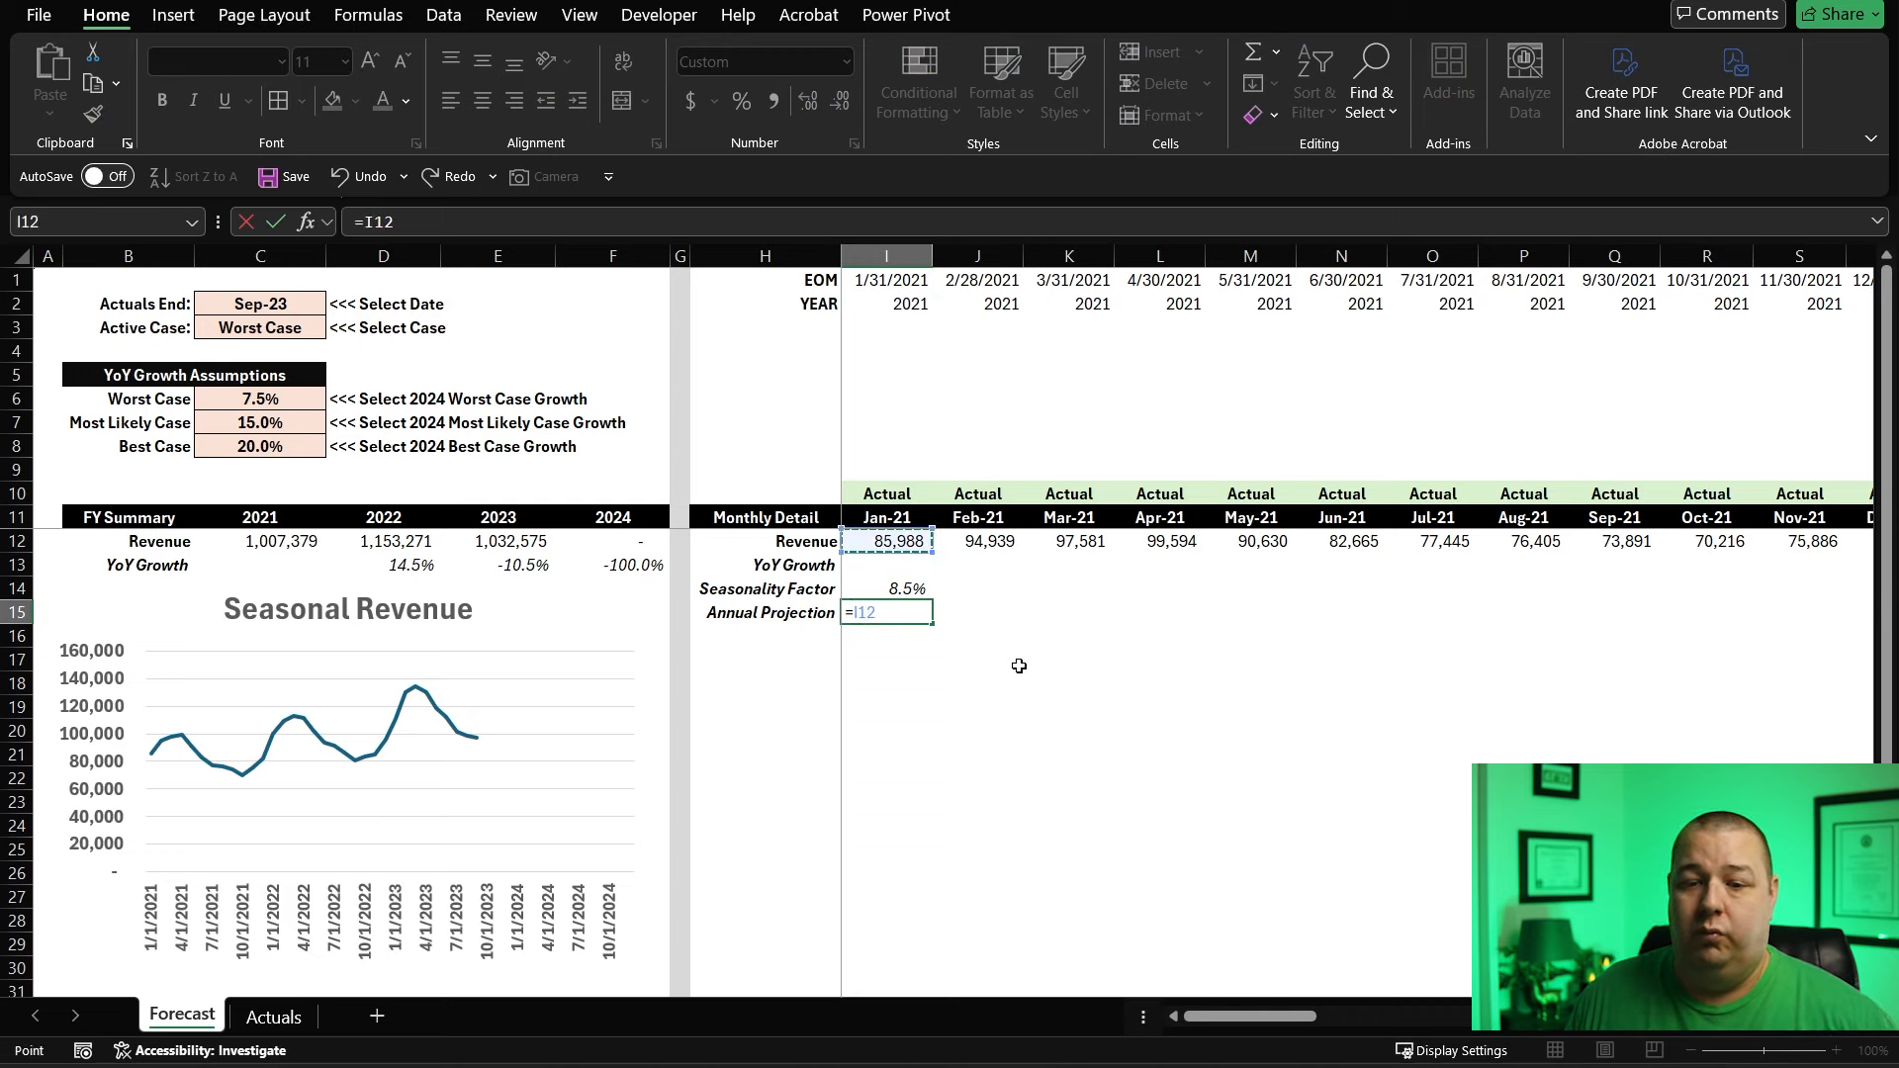
{"action": "type", "text": "/"}
{"action": "key", "text": "Up"}
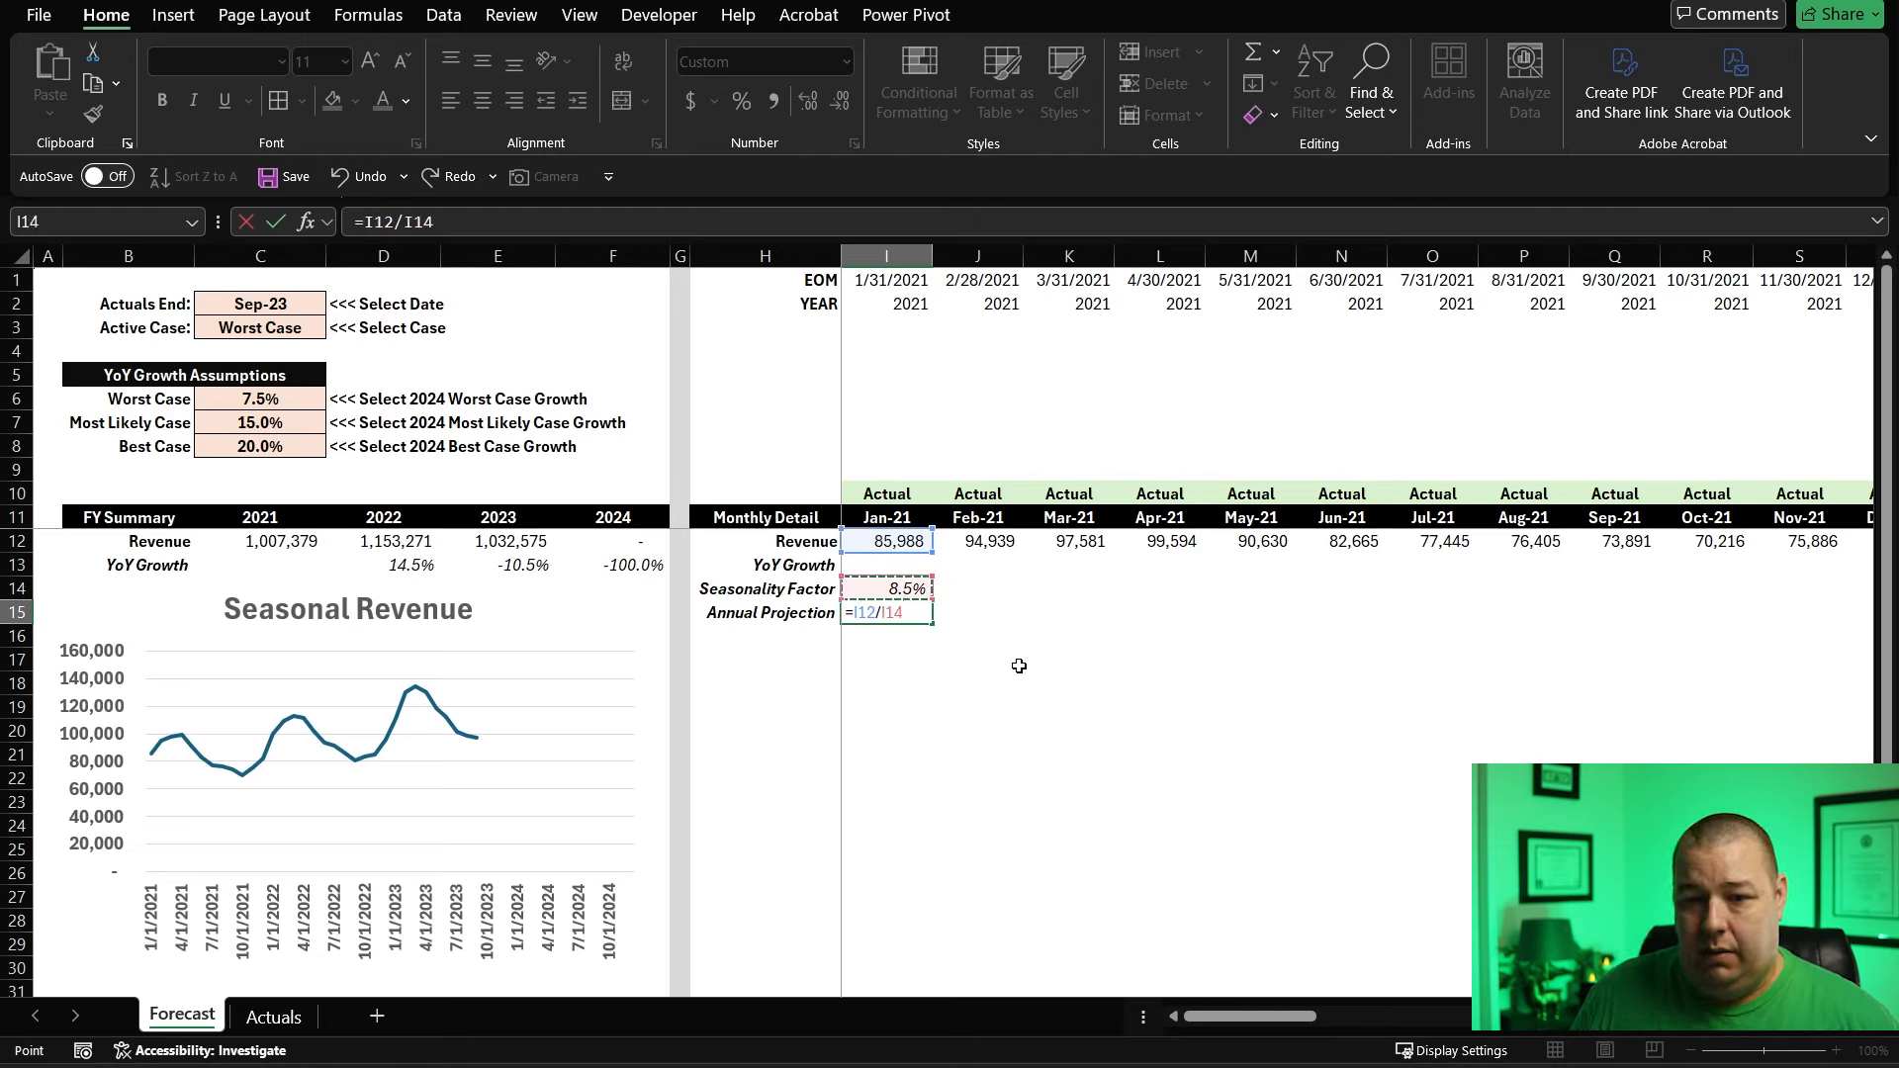
{"action": "key", "text": "ctrl+Return"}
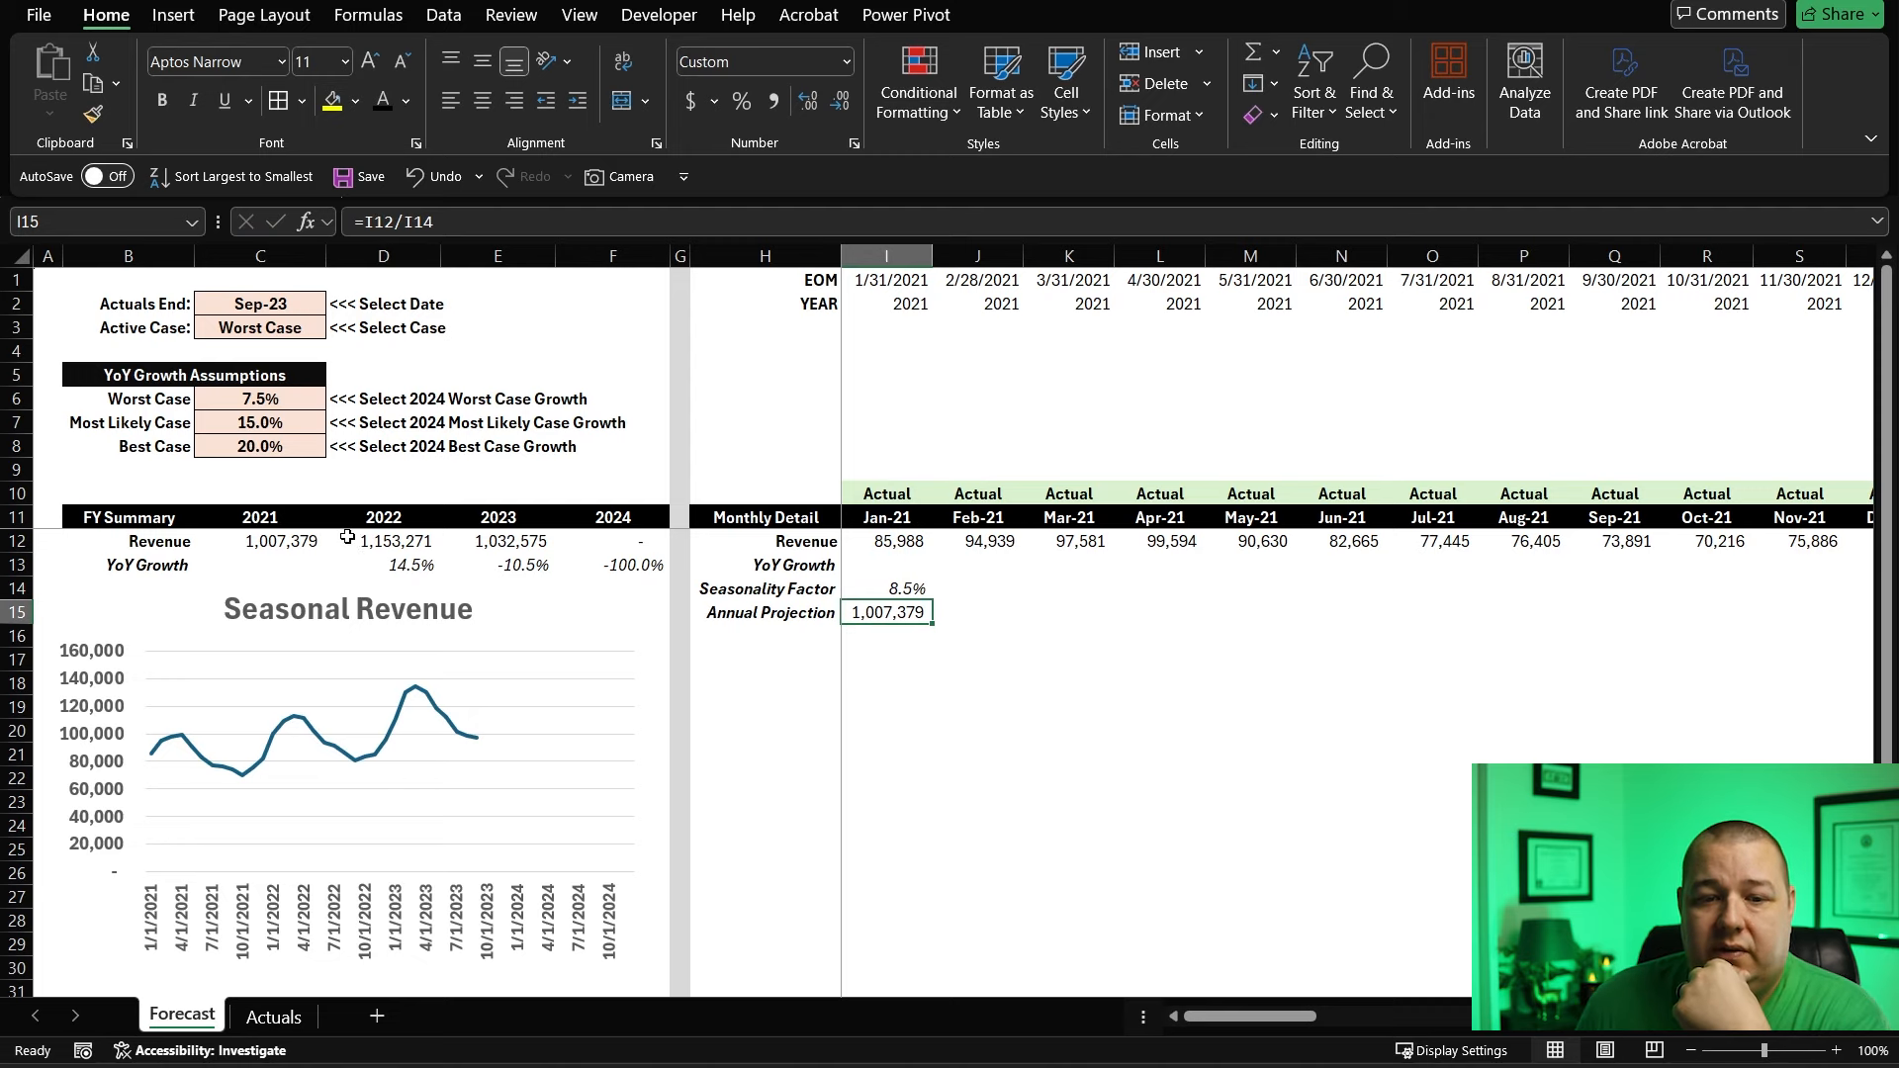
- Inspect the SUMIFS formula behind the 2021 Revenue in the FY Summary, leaving it unedited, and return to the Jan-21 Annual Projection
{"action": "left_click", "coordinate": [306, 542]}
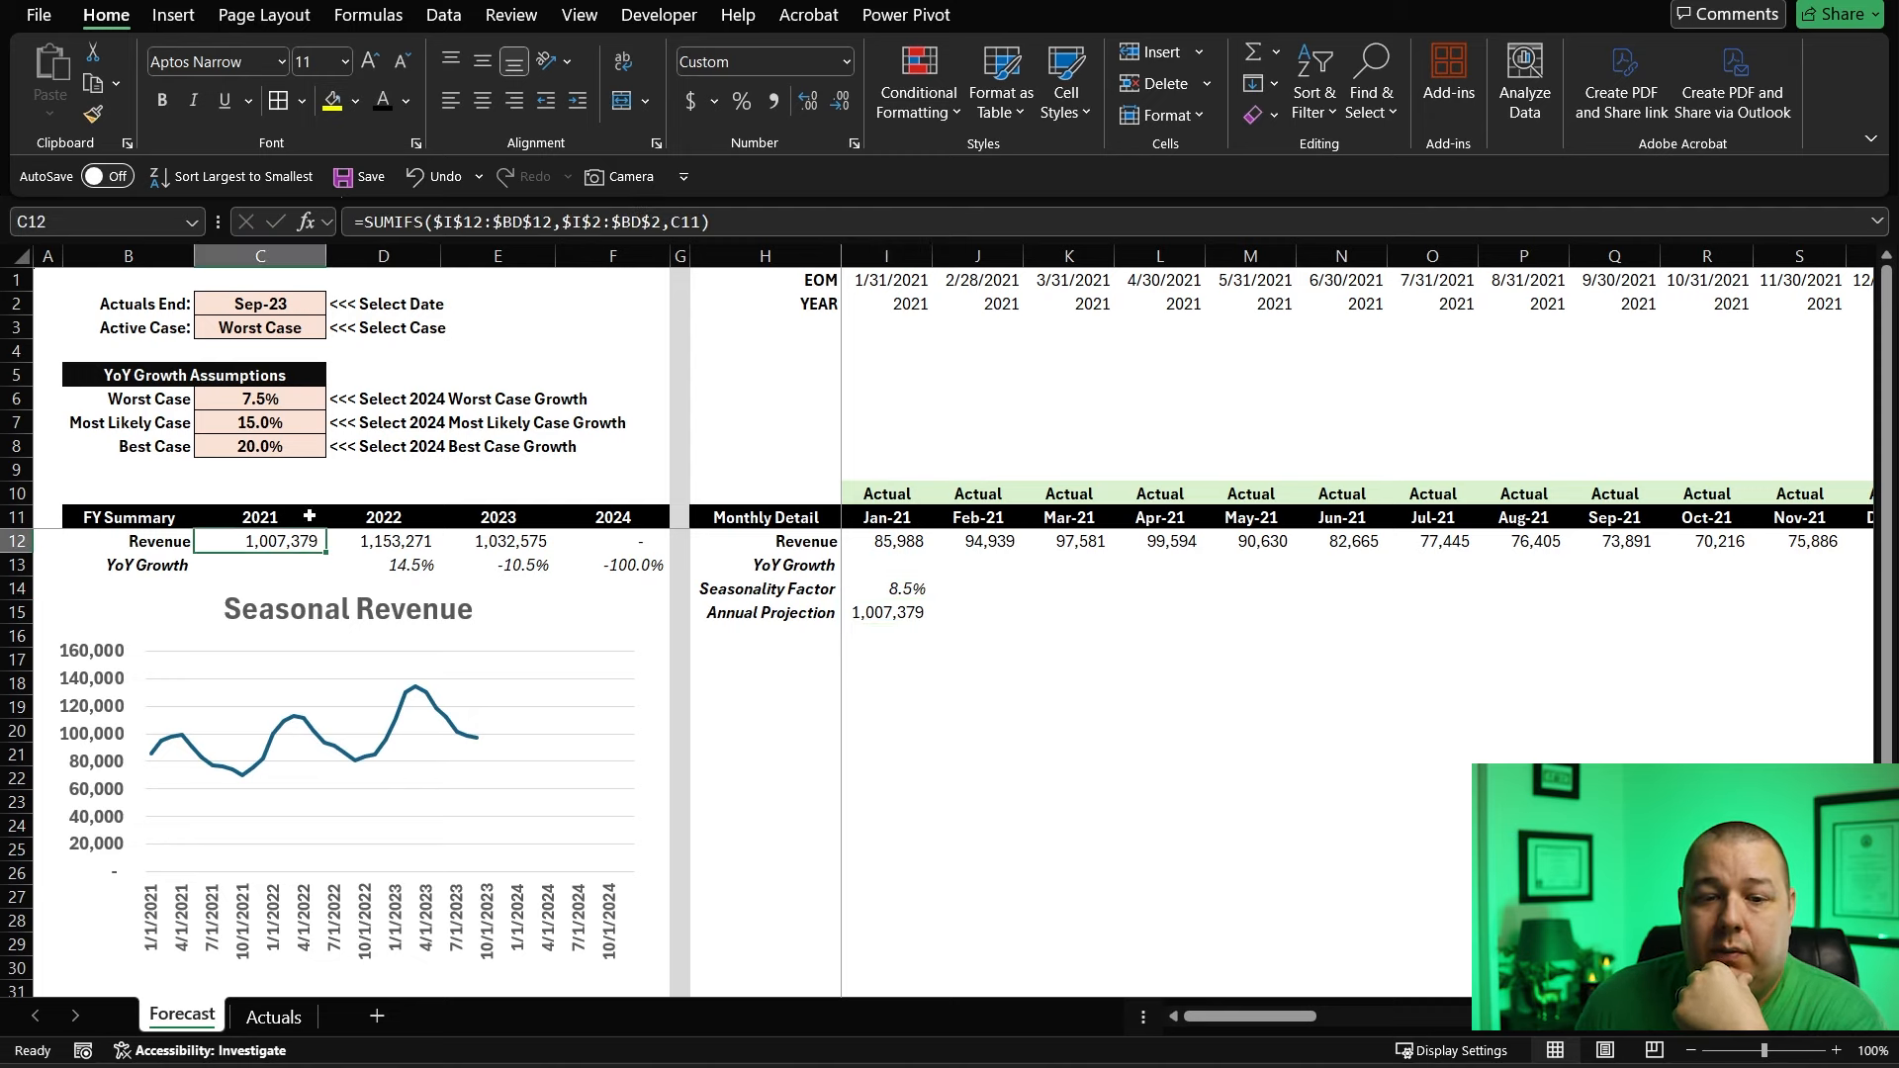
{"action": "left_click", "coordinate": [739, 222]}
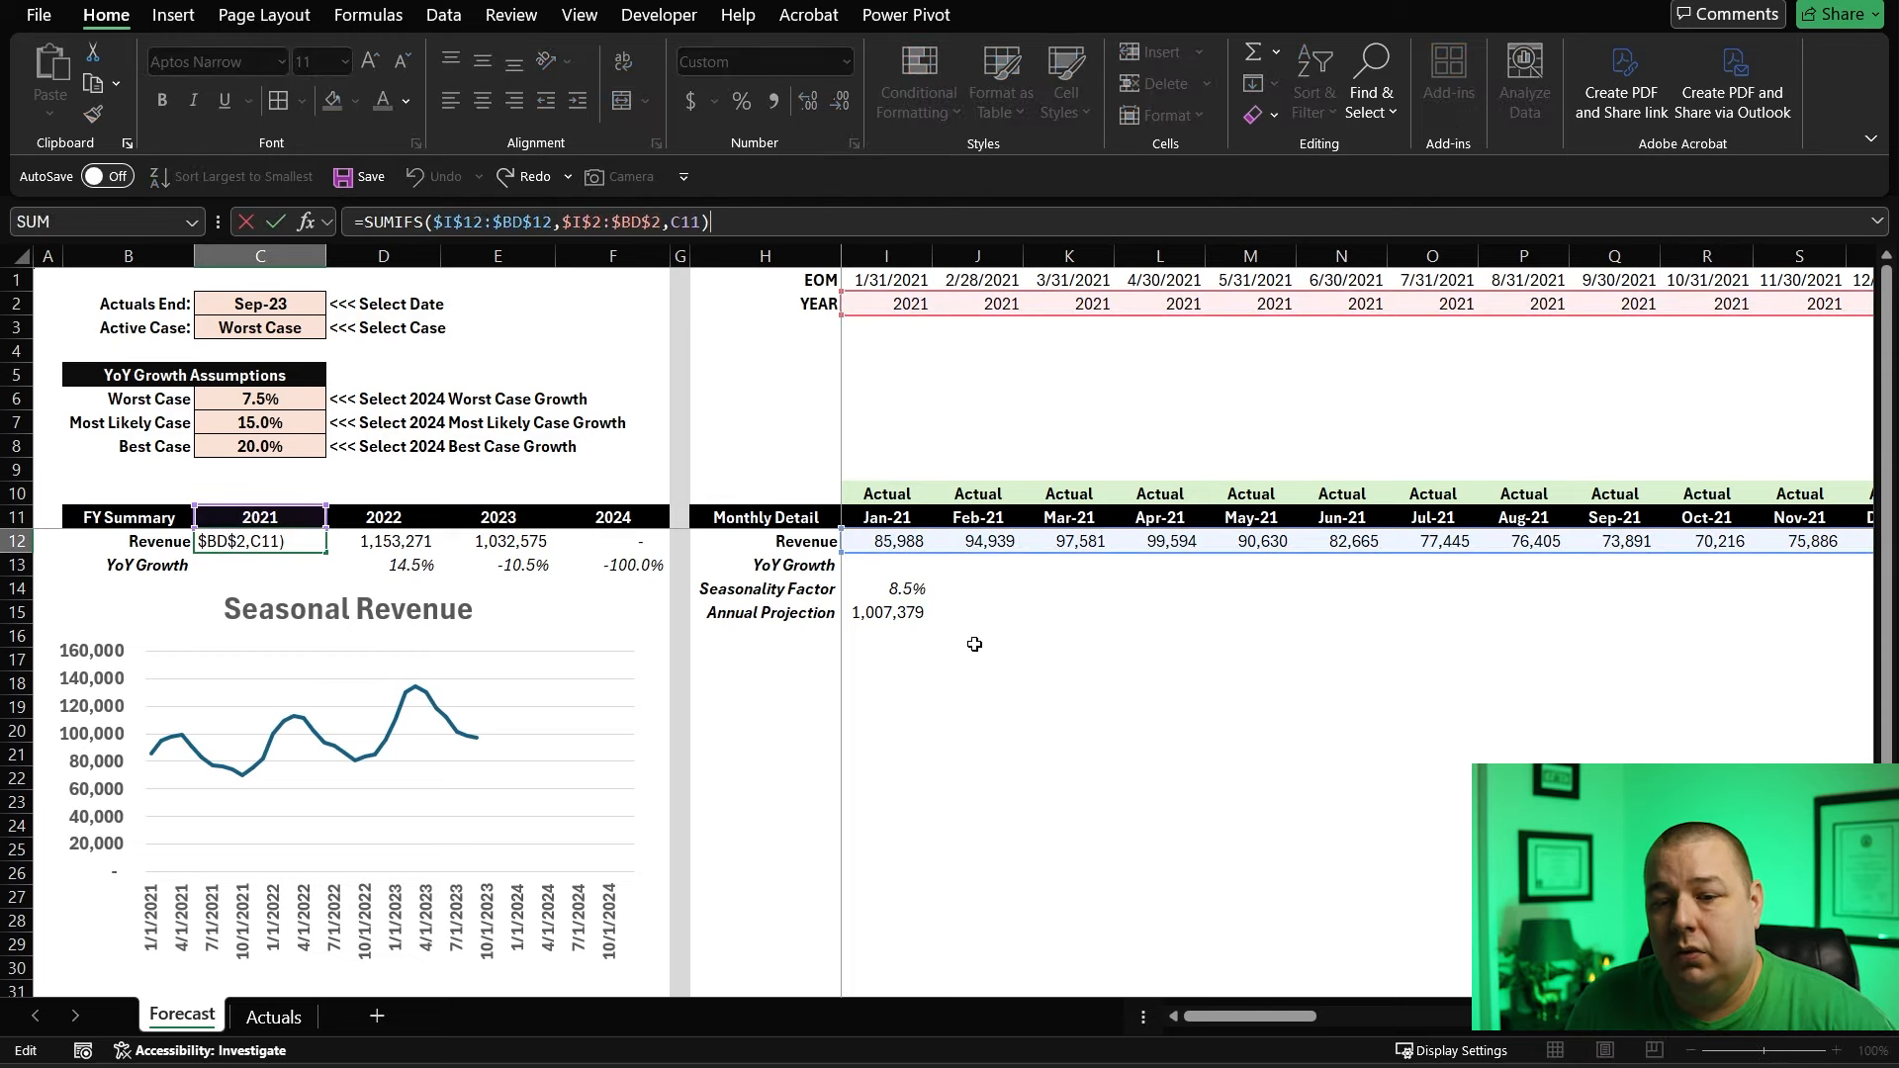
{"action": "key", "text": "ctrl+Return"}
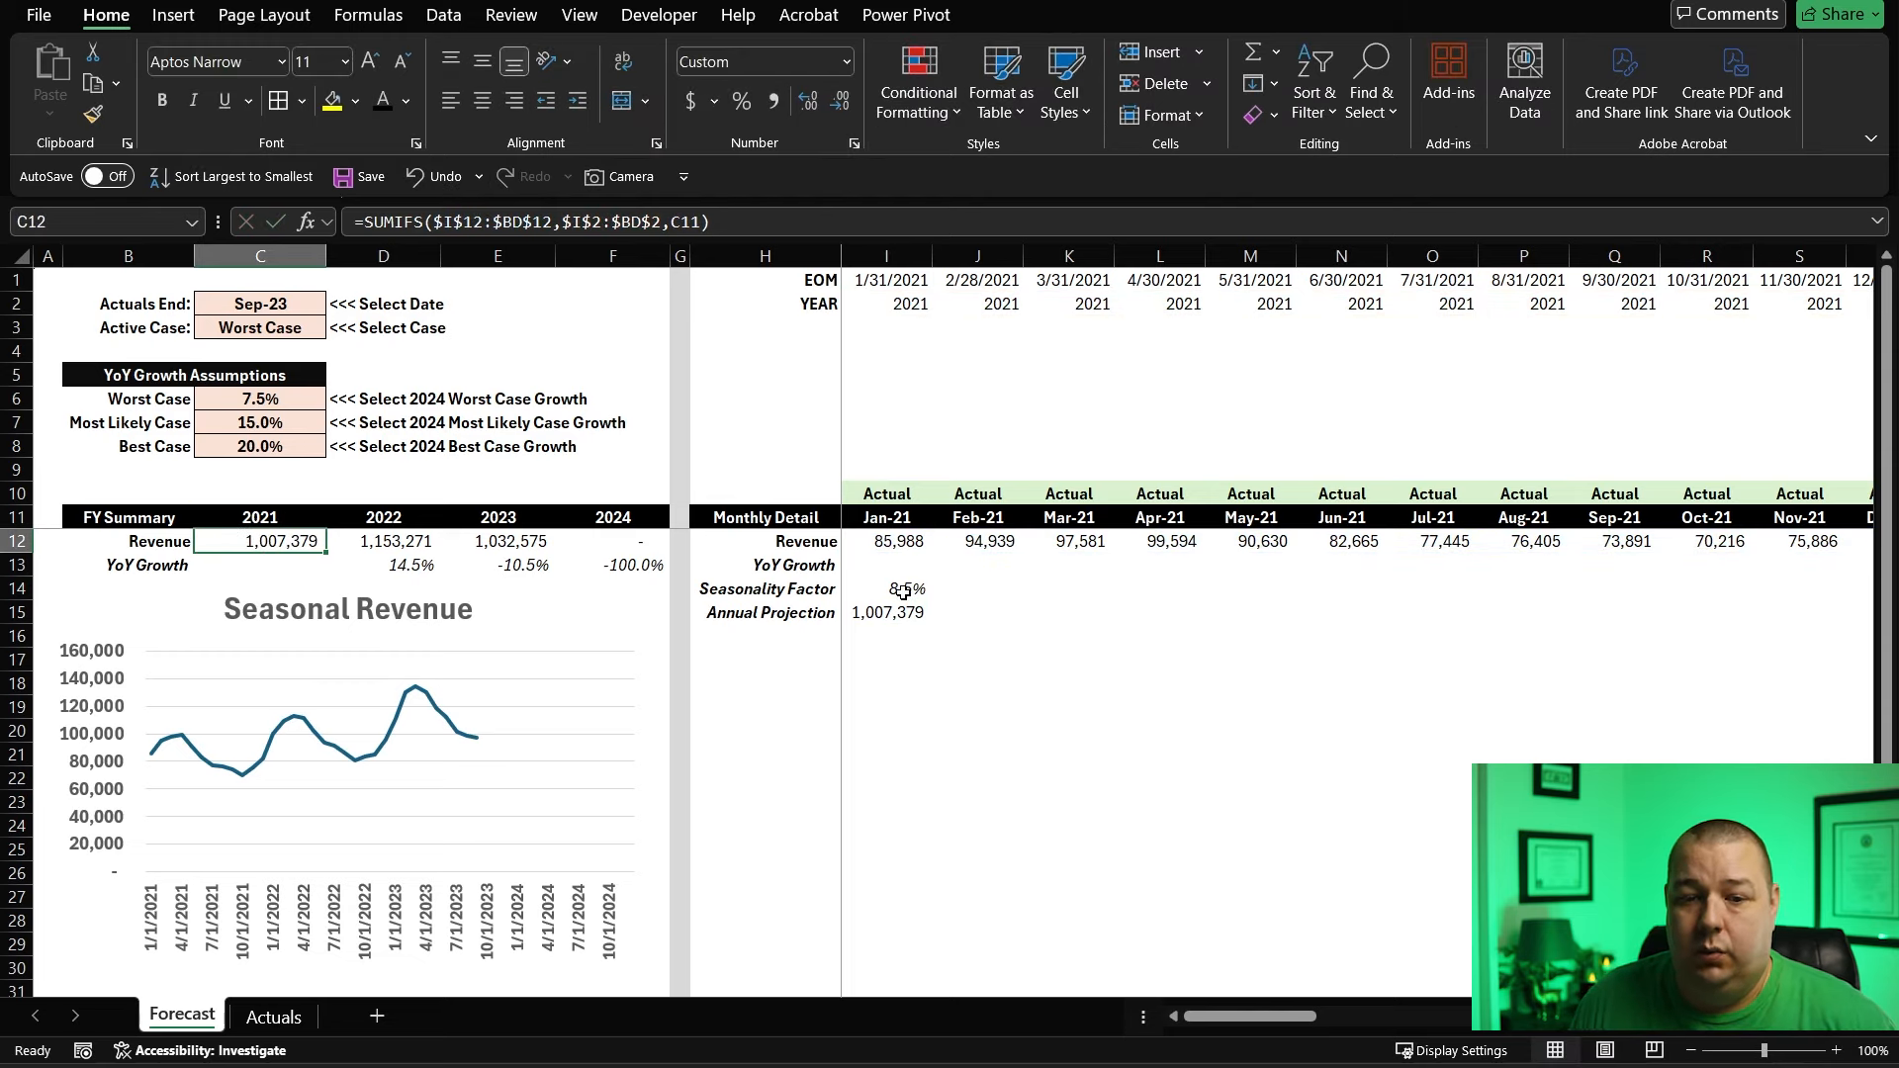
{"action": "key", "text": "Right"}
{"action": "key", "text": "Right"}
{"action": "key", "text": "Right"}
{"action": "key", "text": "Right"}
{"action": "key", "text": "Right"}
{"action": "key", "text": "Right"}
{"action": "key", "text": "Right"}
{"action": "key", "text": "Down"}
{"action": "left_click", "coordinate": [903, 592]}
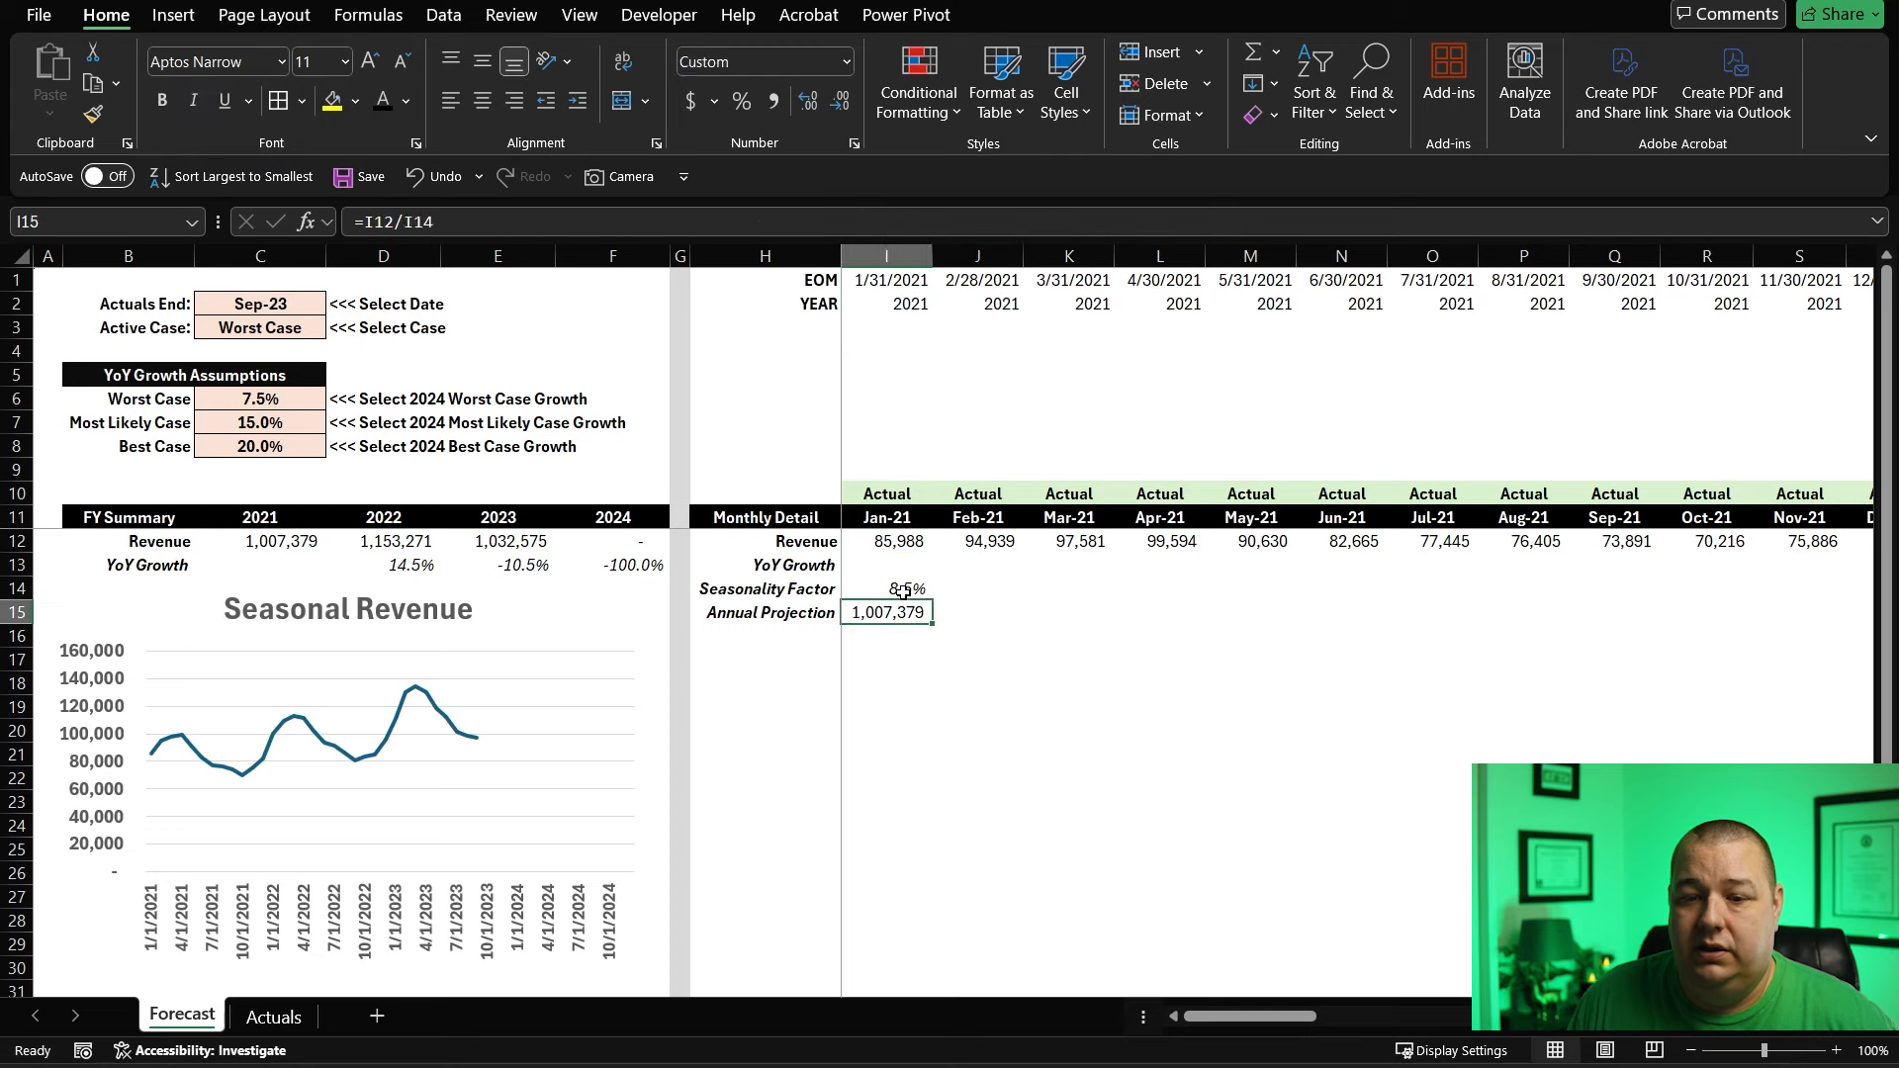
- Copy the Jan-21 Seasonality Factor and Annual Projection formulas in I14:I15 across all months through Dec-24
{"action": "key", "text": "shift+Down"}
{"action": "key", "text": "ctrl+c"}
{"action": "key", "text": "Up"}
{"action": "key", "text": "Up"}
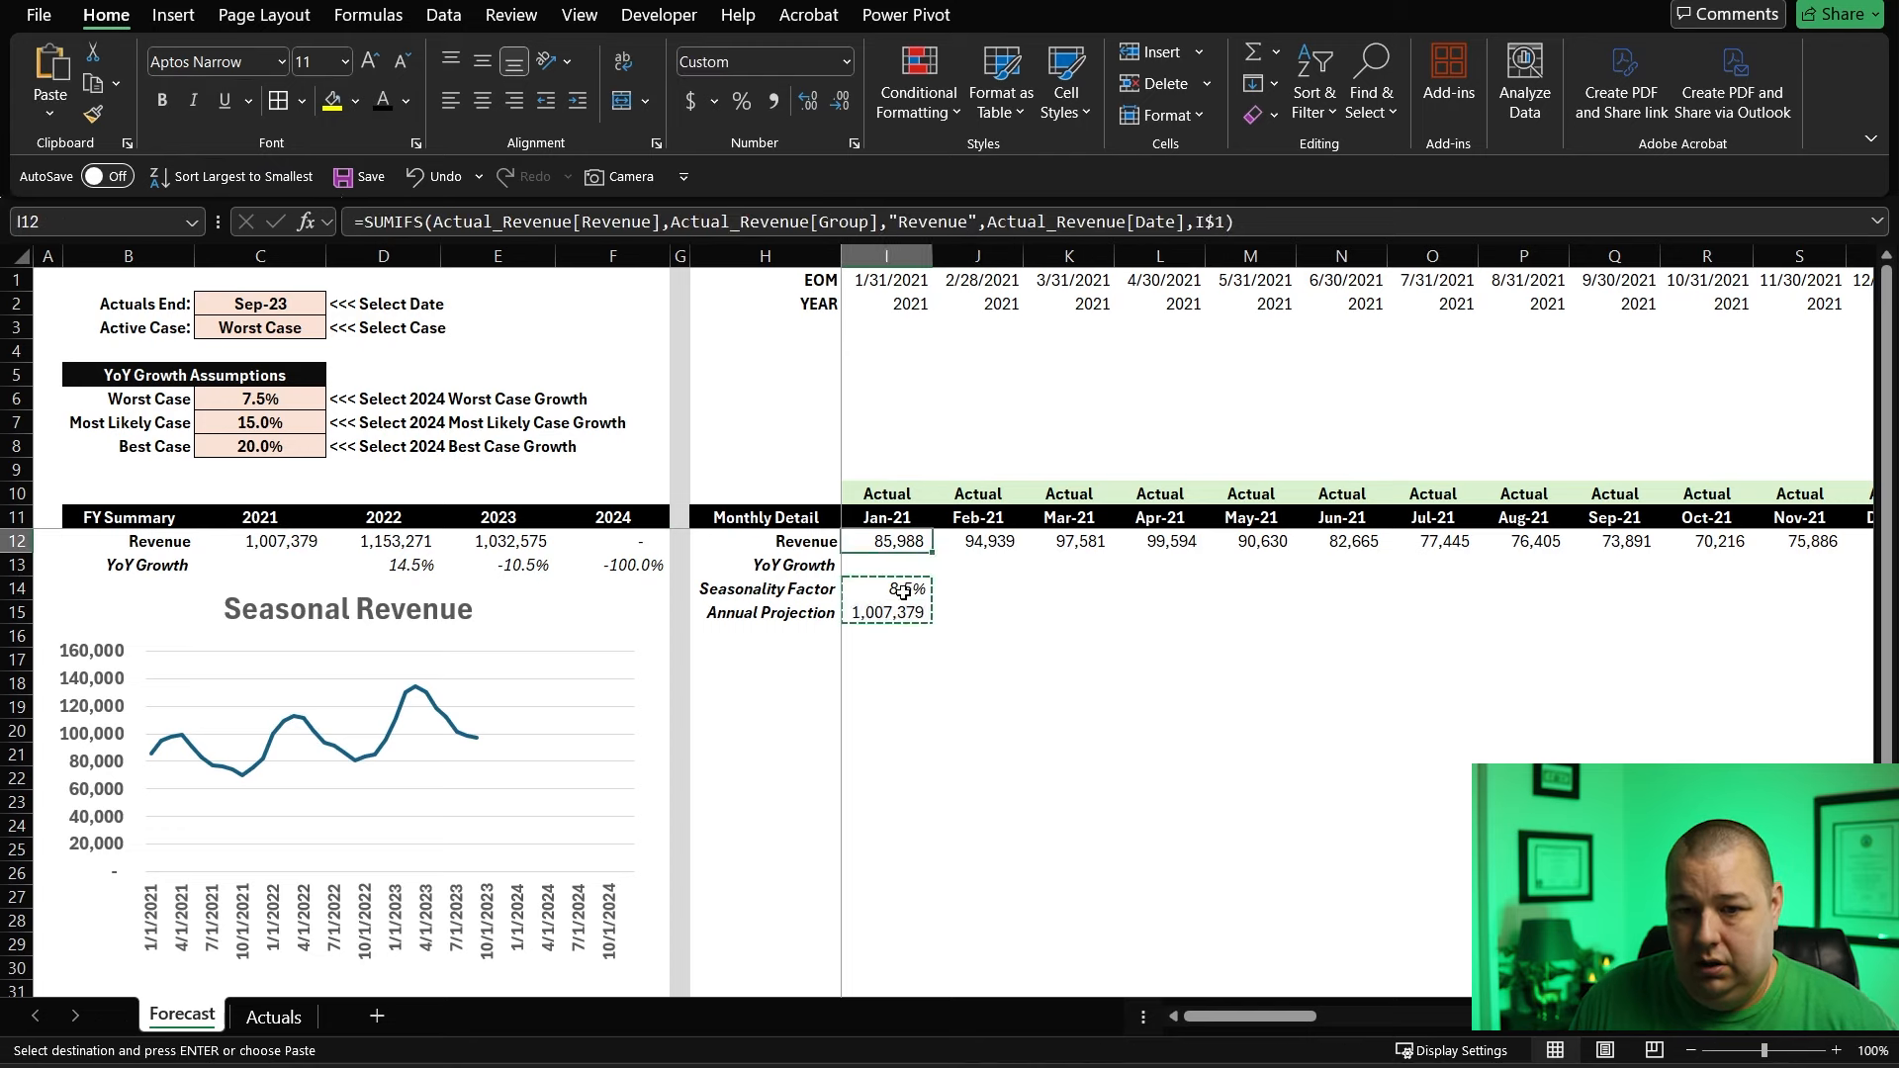
{"action": "key", "text": "ctrl+Right"}
{"action": "key", "text": "Down"}
{"action": "key", "text": "Down"}
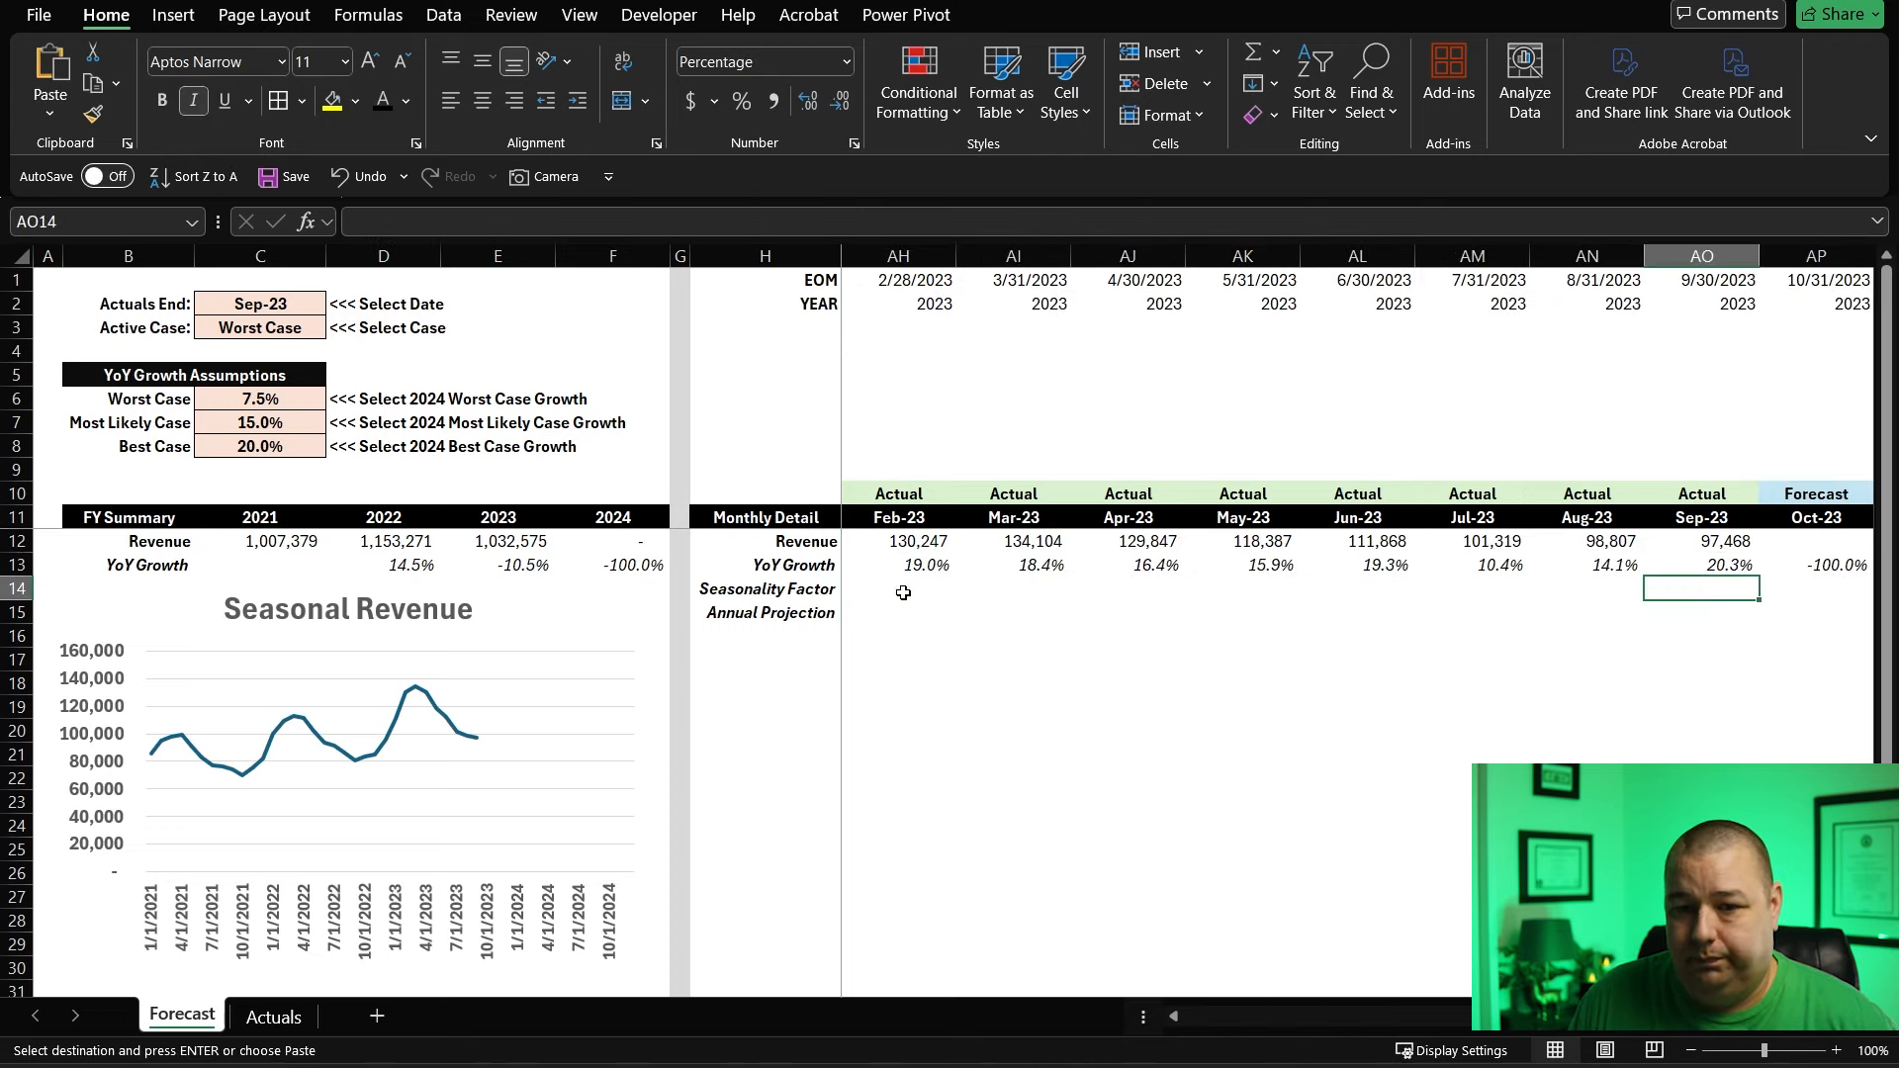
{"action": "key", "text": "Right"}
{"action": "key", "text": "Right"}
{"action": "key", "text": "Right"}
{"action": "key", "text": "Right"}
{"action": "key", "text": "Right"}
{"action": "key", "text": "Right"}
{"action": "key", "text": "Right"}
{"action": "key", "text": "Right"}
{"action": "key", "text": "Right"}
{"action": "key", "text": "Right"}
{"action": "key", "text": "Right"}
{"action": "key", "text": "Right"}
{"action": "key", "text": "Right"}
{"action": "key", "text": "Right"}
{"action": "key", "text": "Right"}
{"action": "key", "text": "ctrl+shift+Left"}
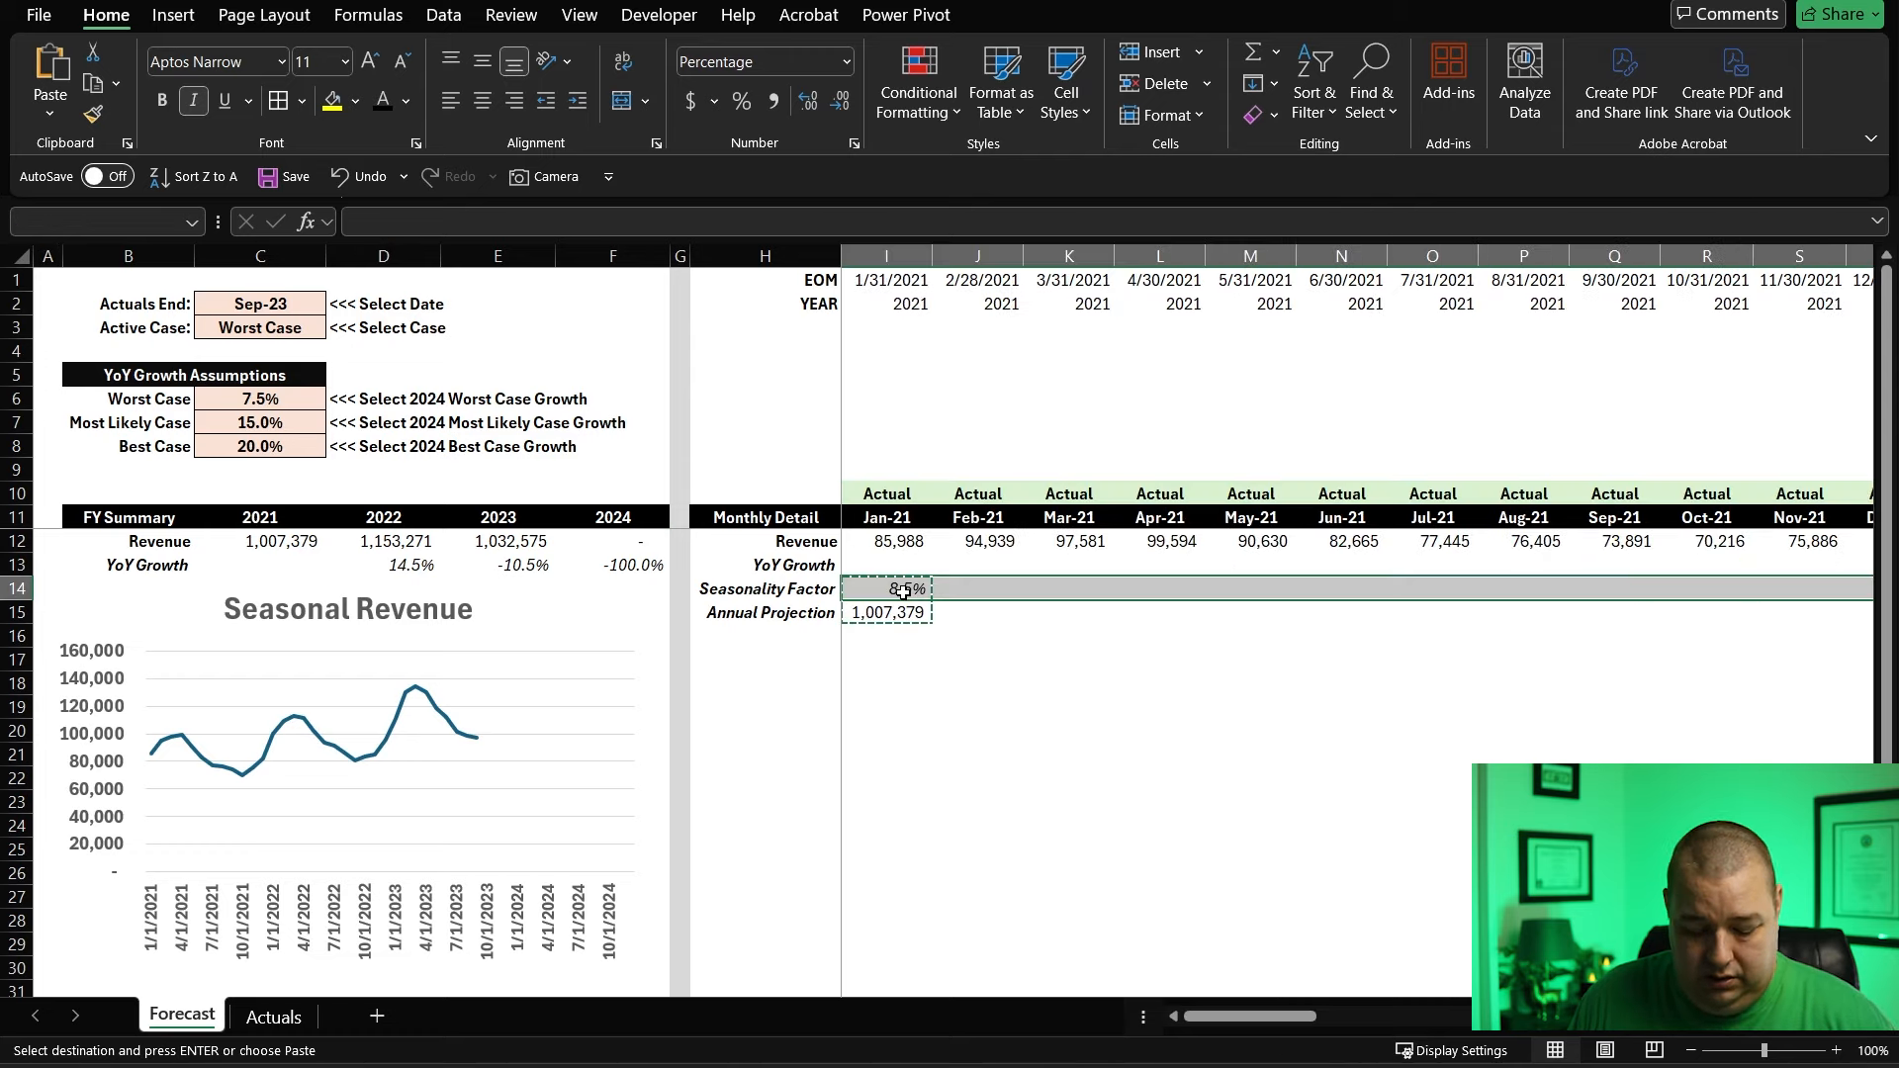
{"action": "key", "text": "ctrl+v"}
- Review the filled Seasonality Factor row from end to end, return to Jan-21 and clear the copy selection
{"action": "key", "text": "Left"}
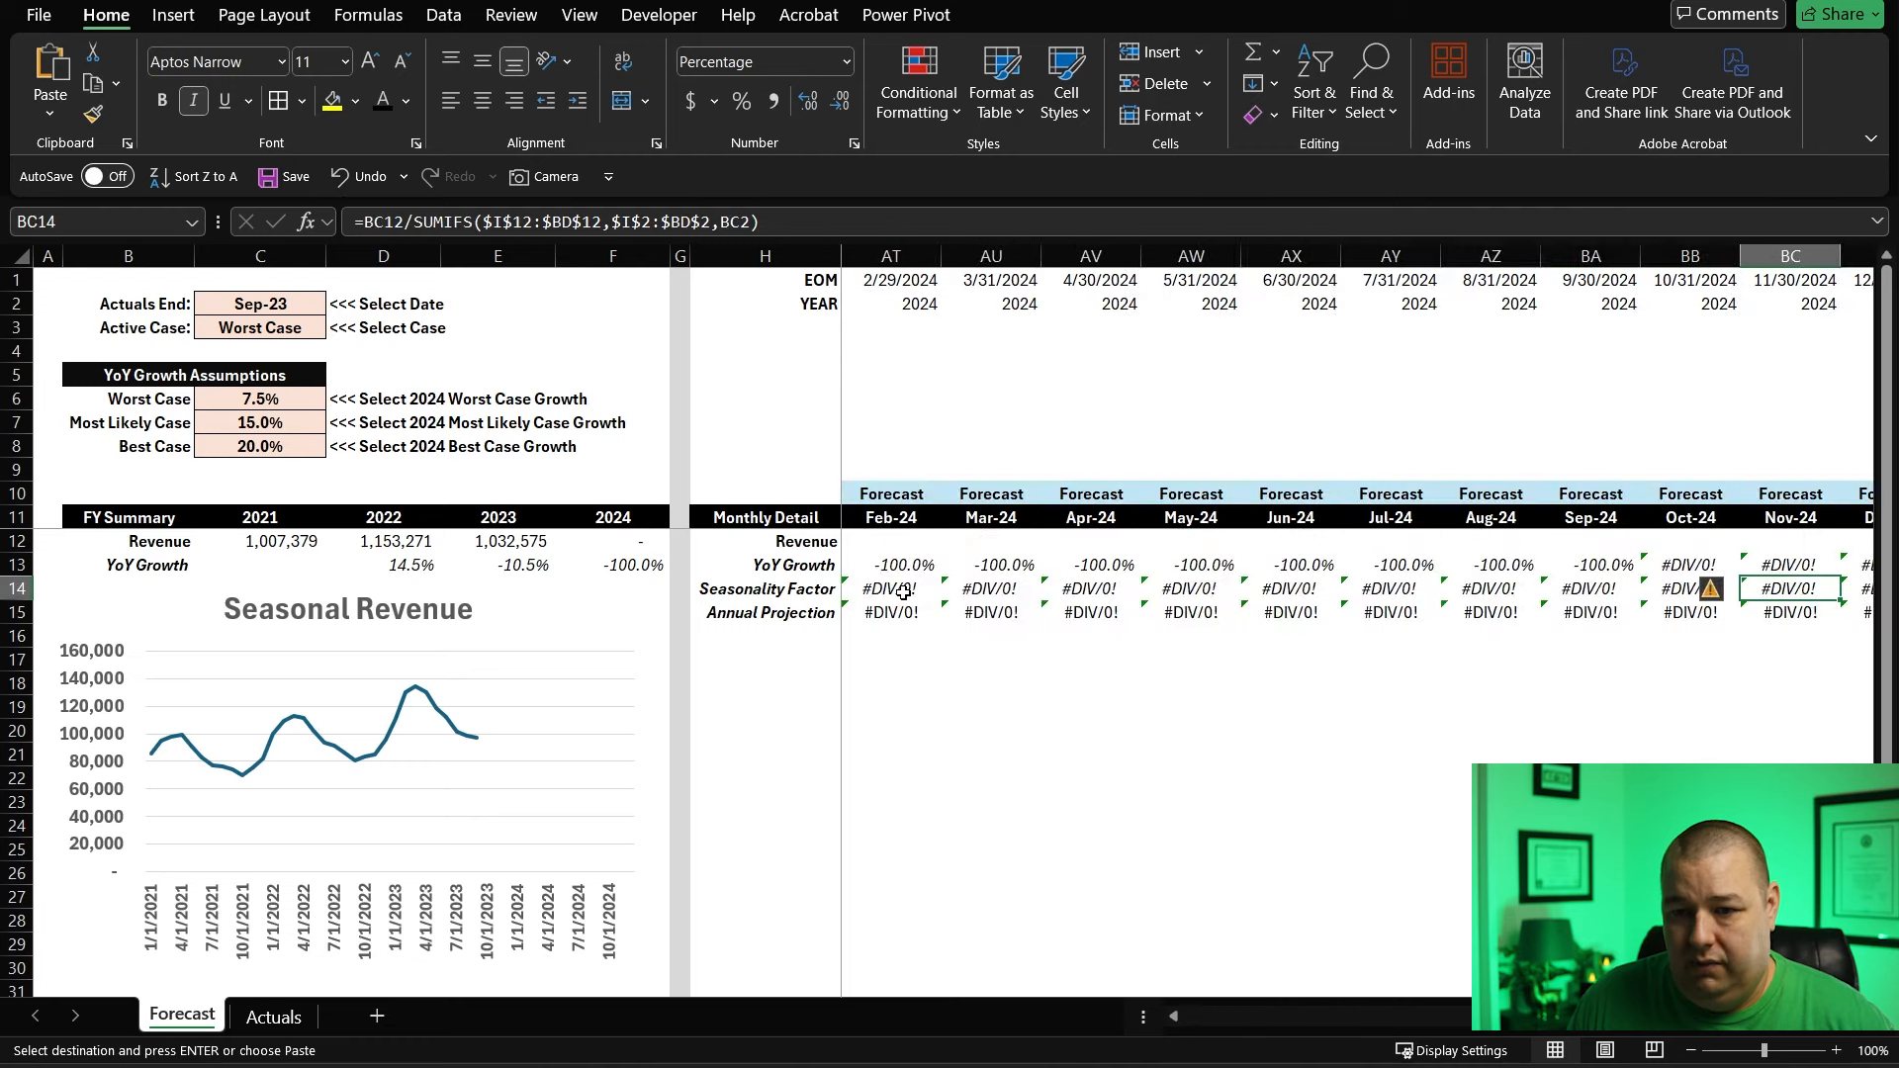
{"action": "key", "text": "ctrl+Left"}
{"action": "key", "text": "Right"}
{"action": "key", "text": "ctrl+Right"}
{"action": "key", "text": "ctrl+Left"}
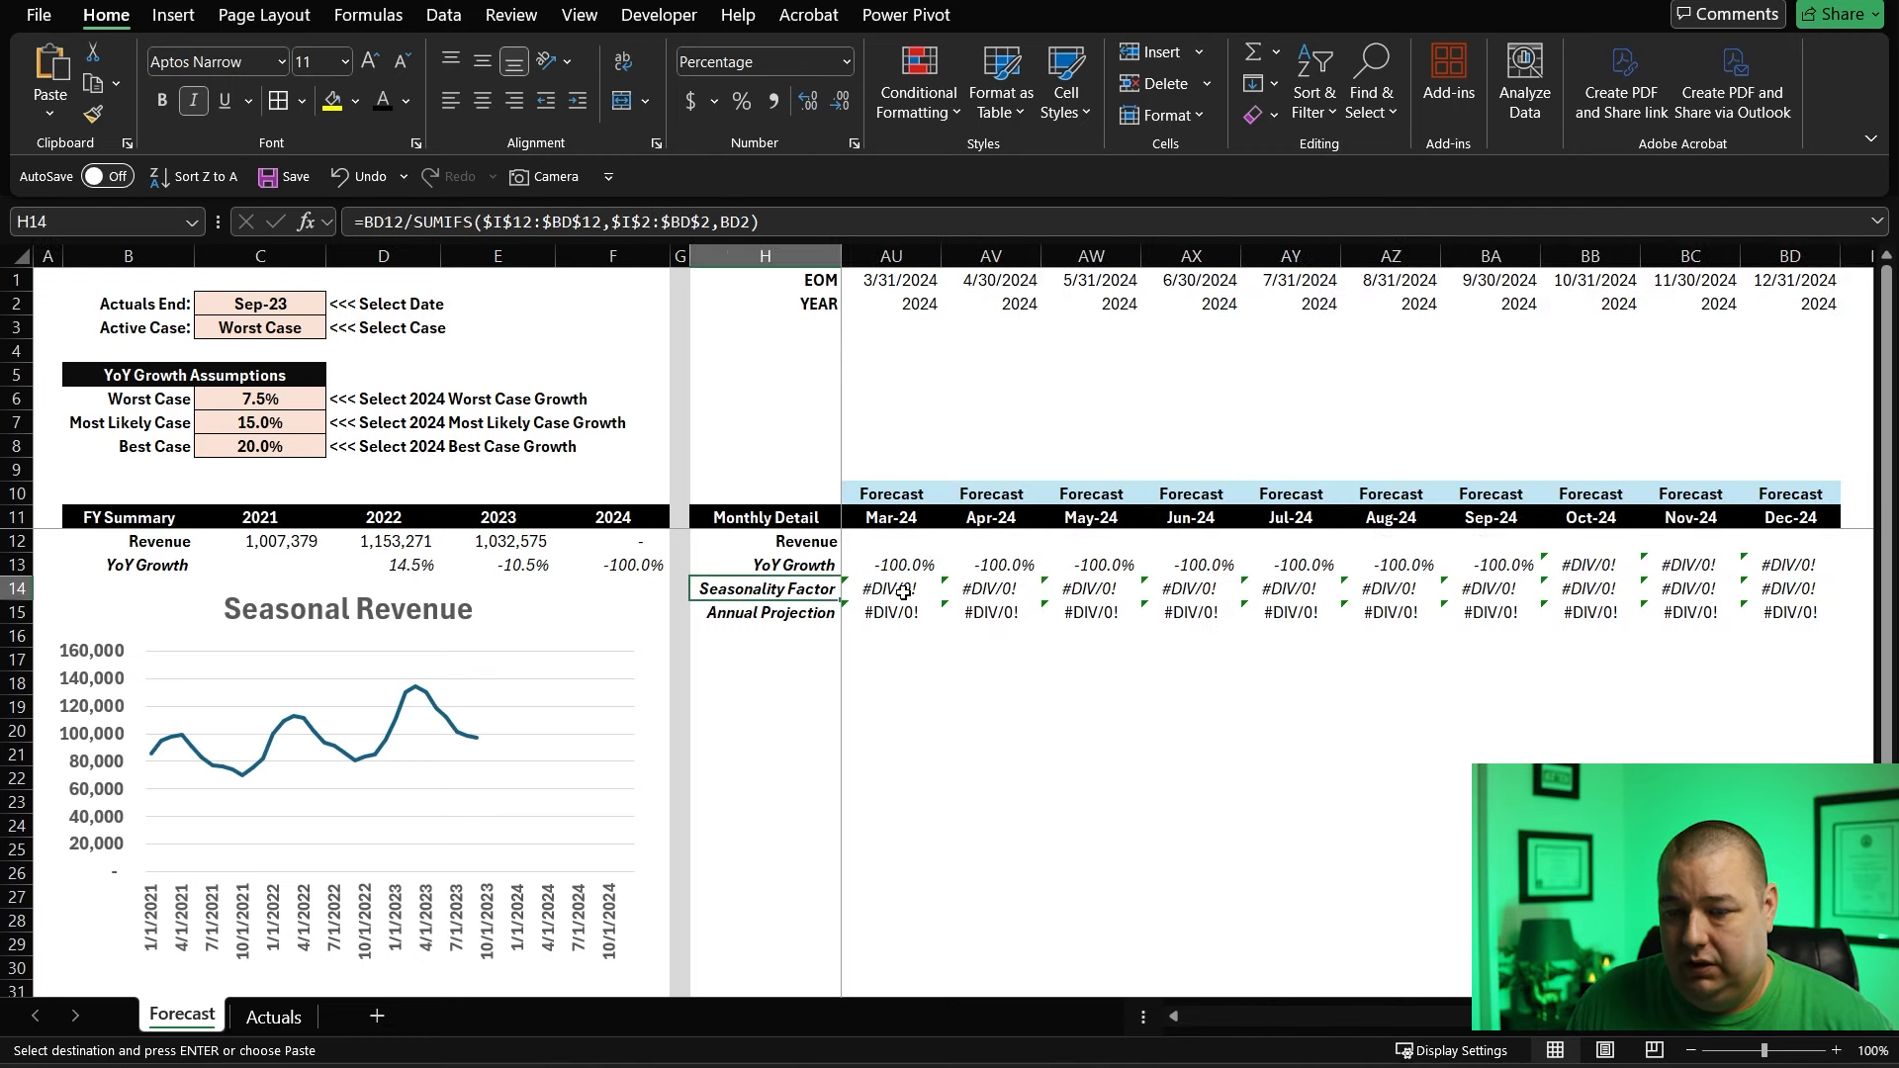
{"action": "key", "text": "Right"}
{"action": "key", "text": "Escape"}
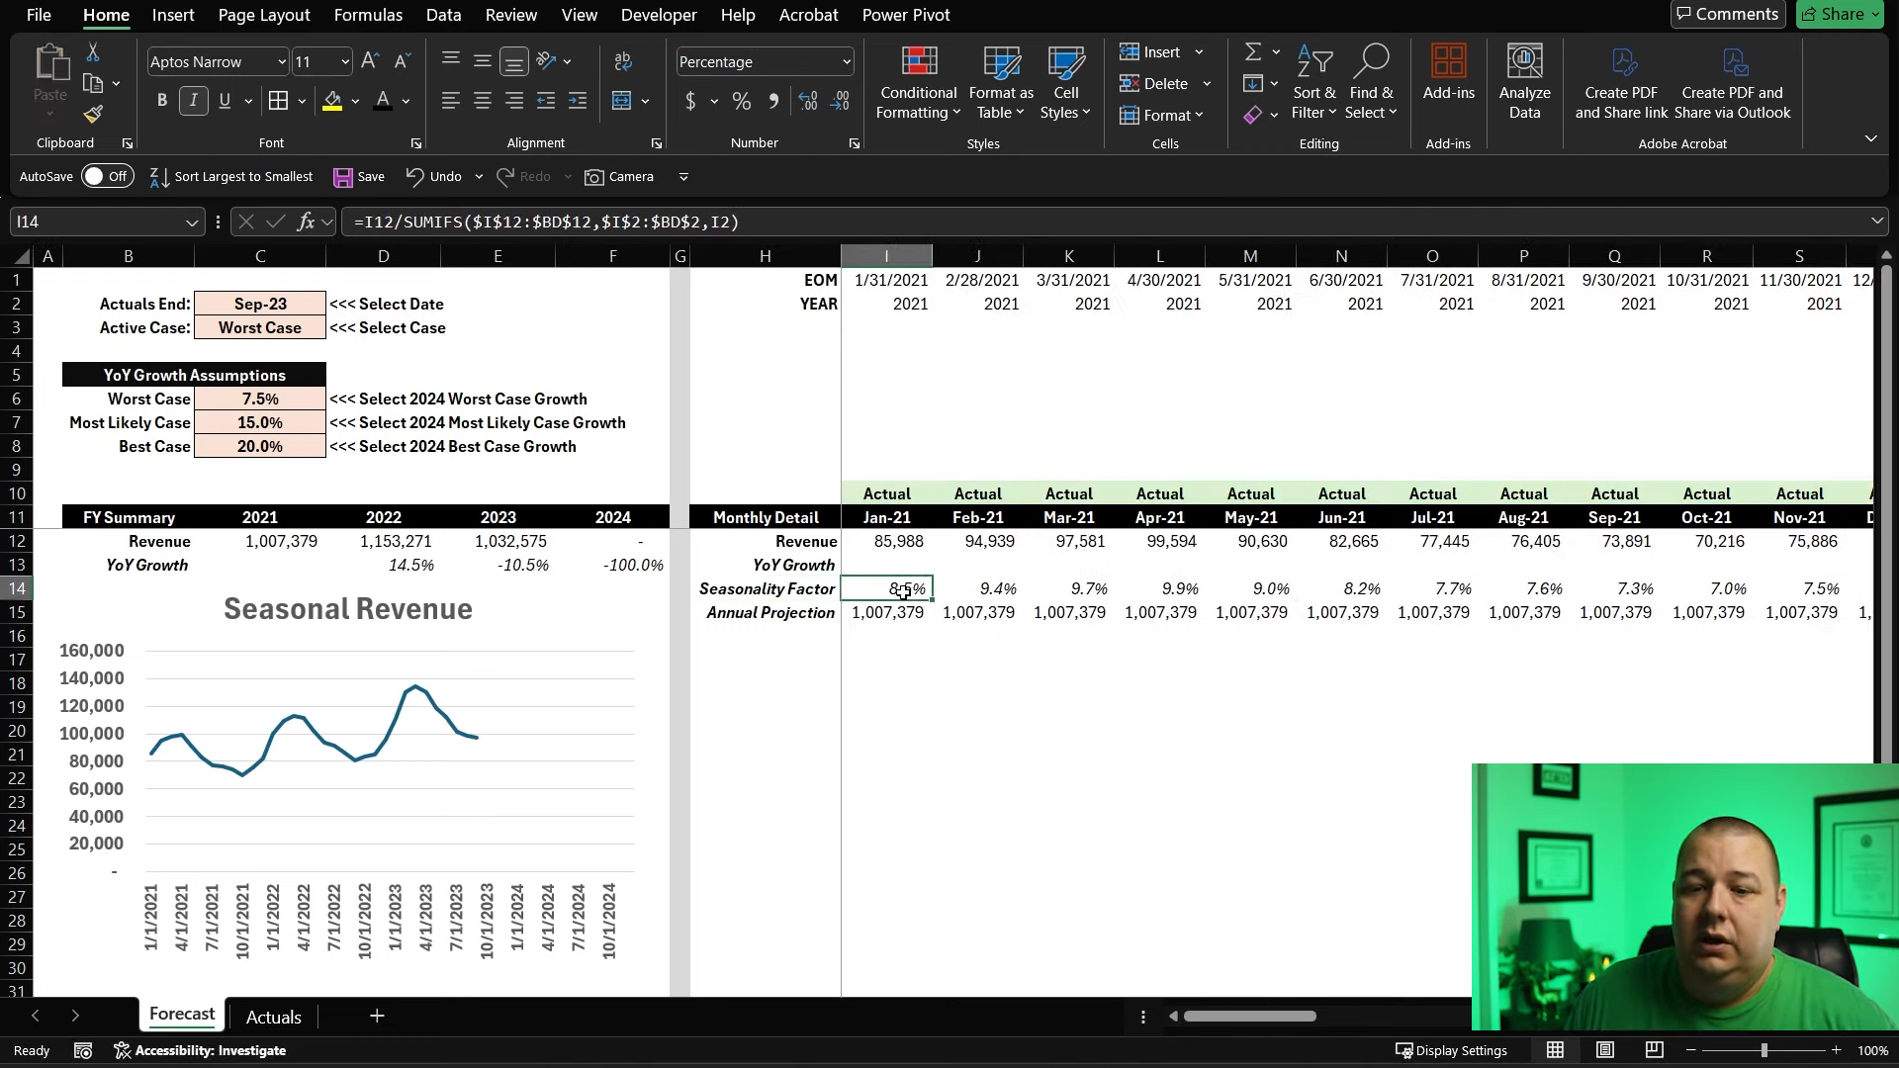
- Examine the Annual Projection row across the 2021 months and on to Jan-22
{"action": "key", "text": "Down"}
{"action": "key", "text": "shift+Right"}
{"action": "key", "text": "shift+Right"}
{"action": "key", "text": "shift+Right"}
{"action": "key", "text": "shift+Right"}
{"action": "key", "text": "shift+Right"}
{"action": "key", "text": "shift+Right"}
{"action": "key", "text": "shift+Right"}
{"action": "key", "text": "shift+Right"}
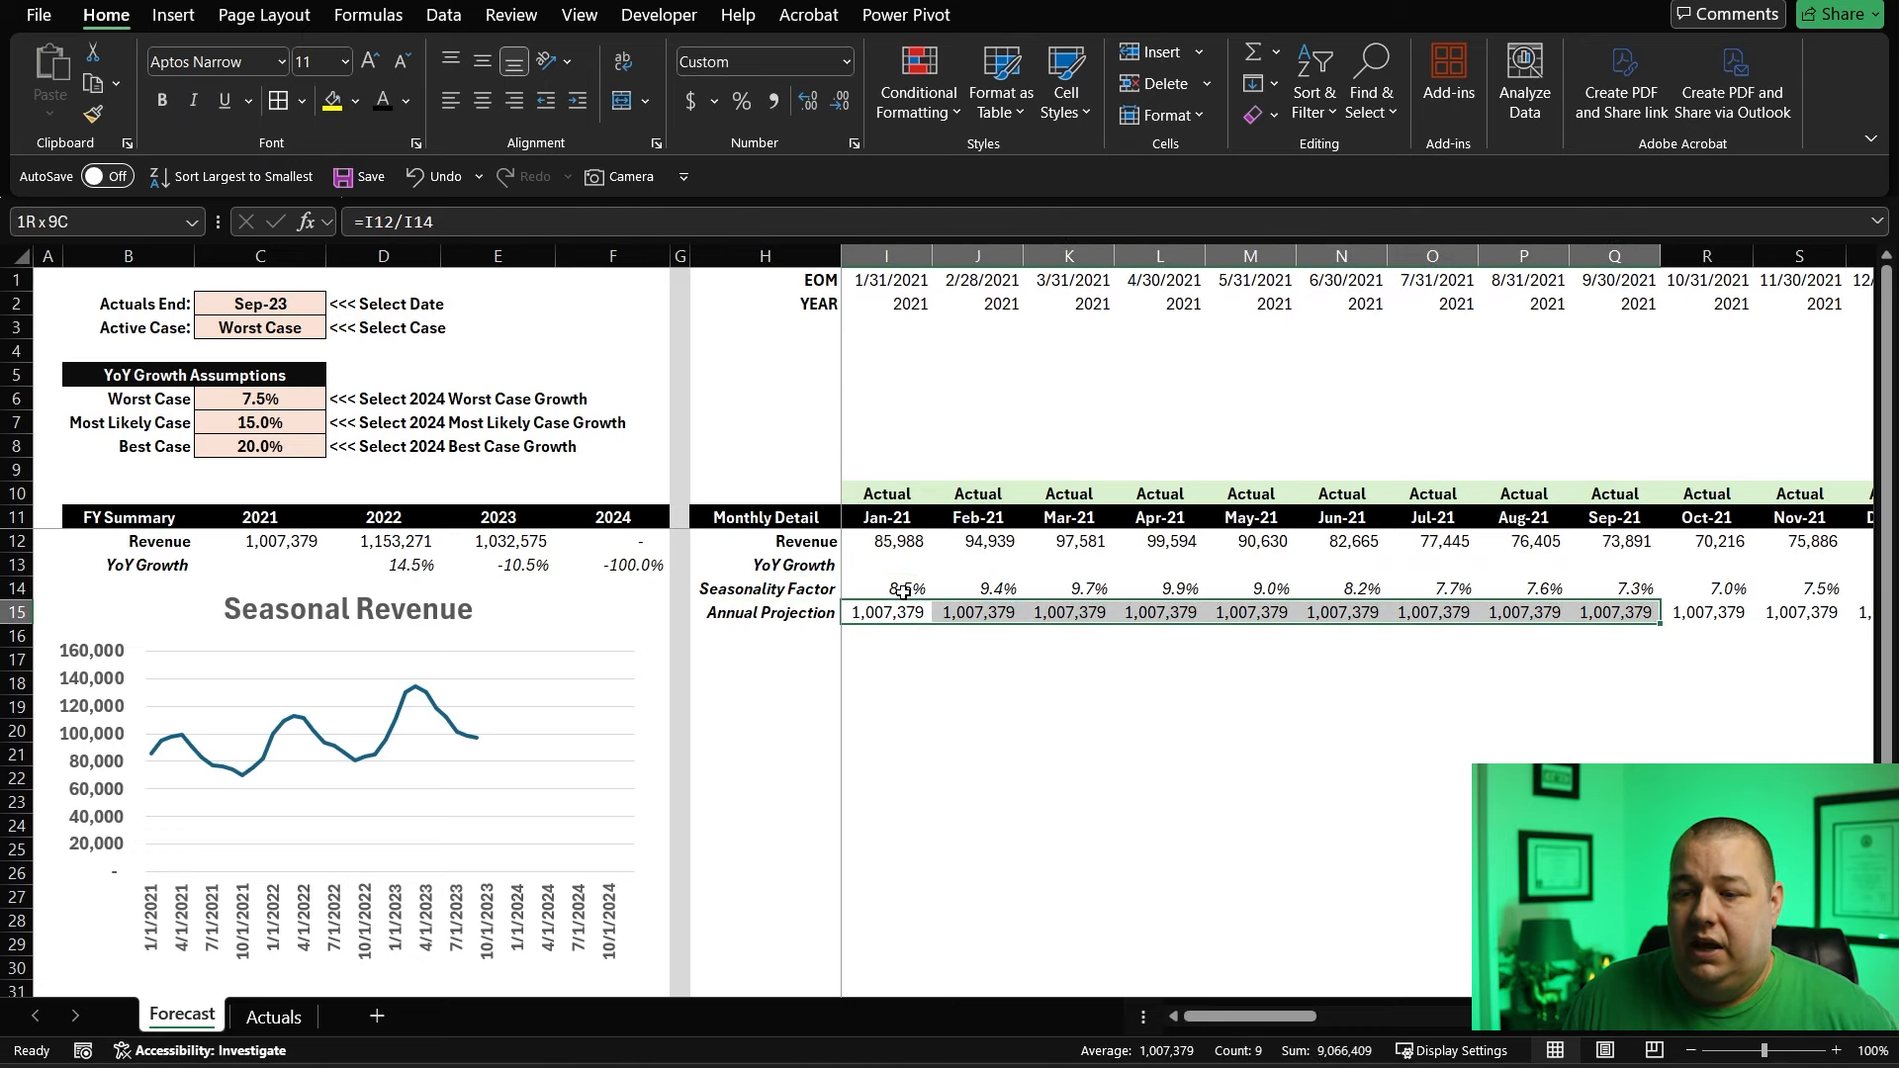
{"action": "key", "text": "shift+Right"}
{"action": "key", "text": "shift+Right"}
{"action": "key", "text": "shift+Right"}
{"action": "key", "text": "shift+Right"}
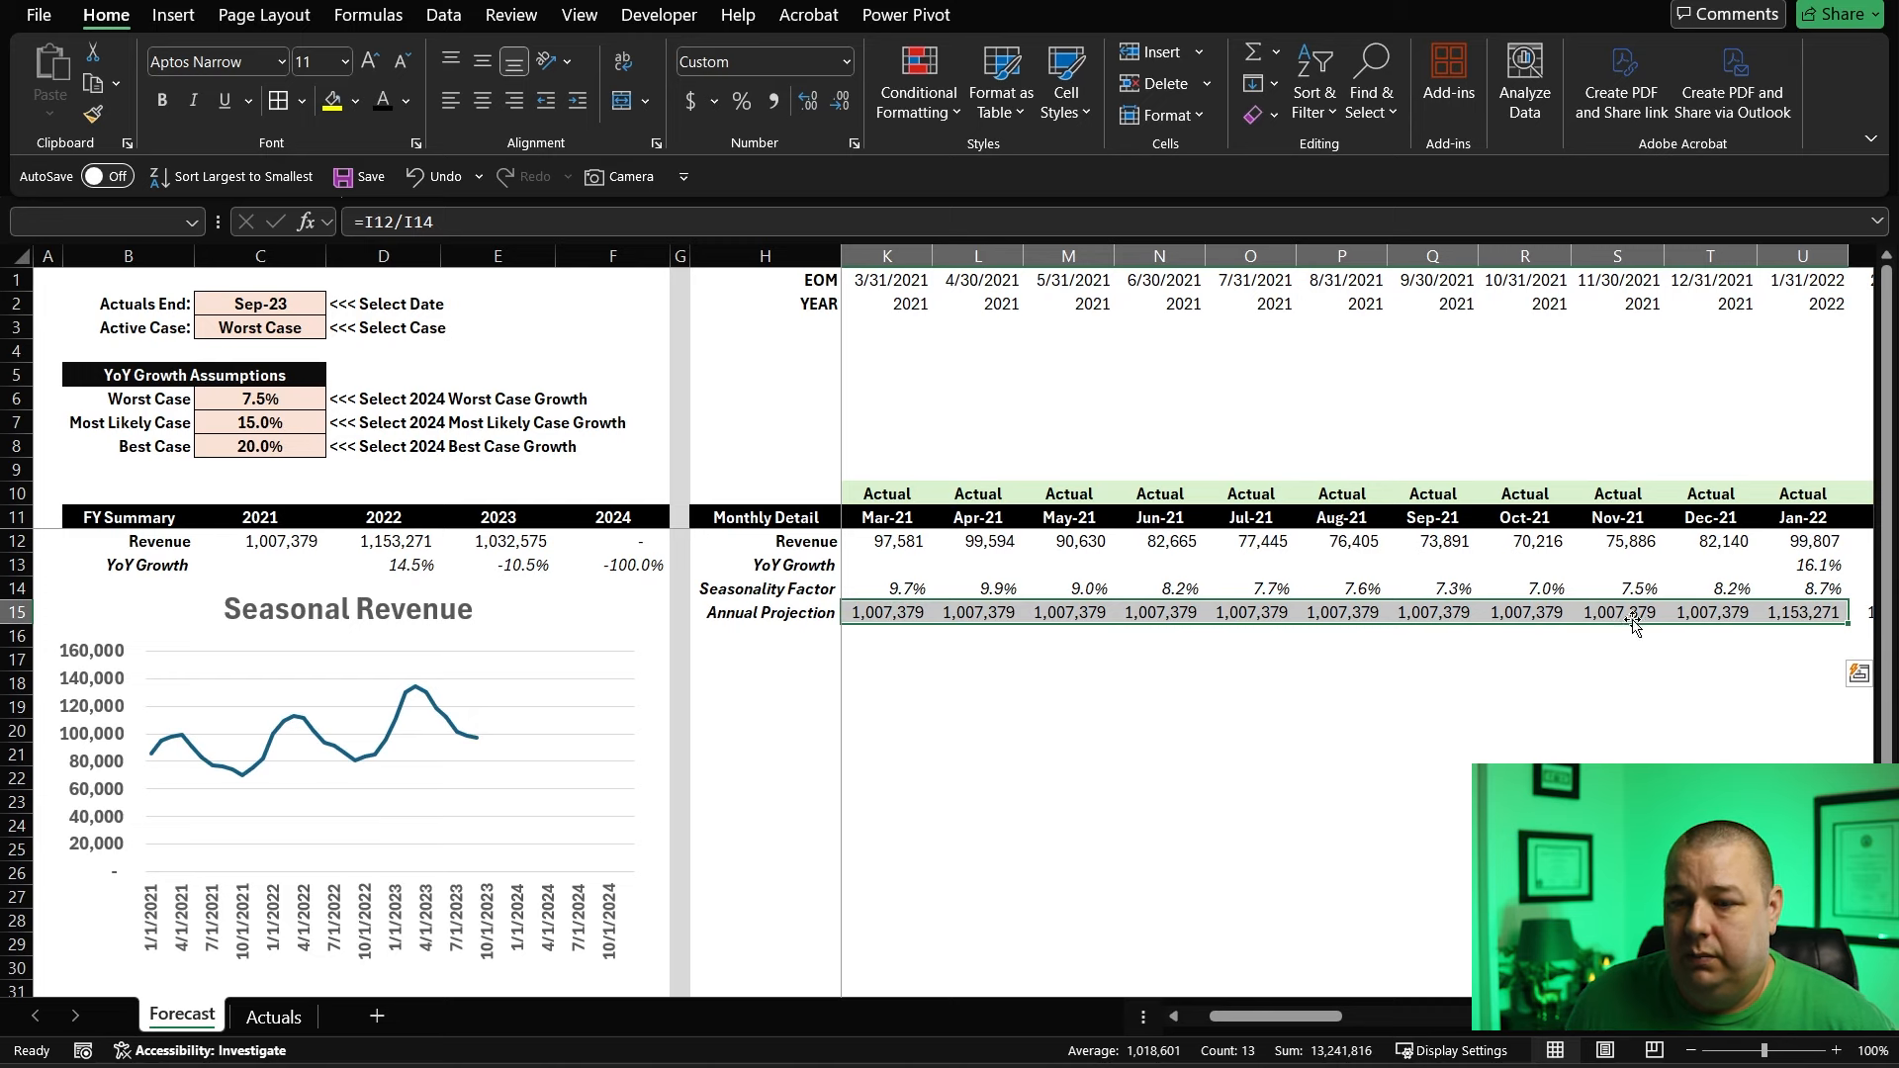
{"action": "left_click", "coordinate": [1806, 604]}
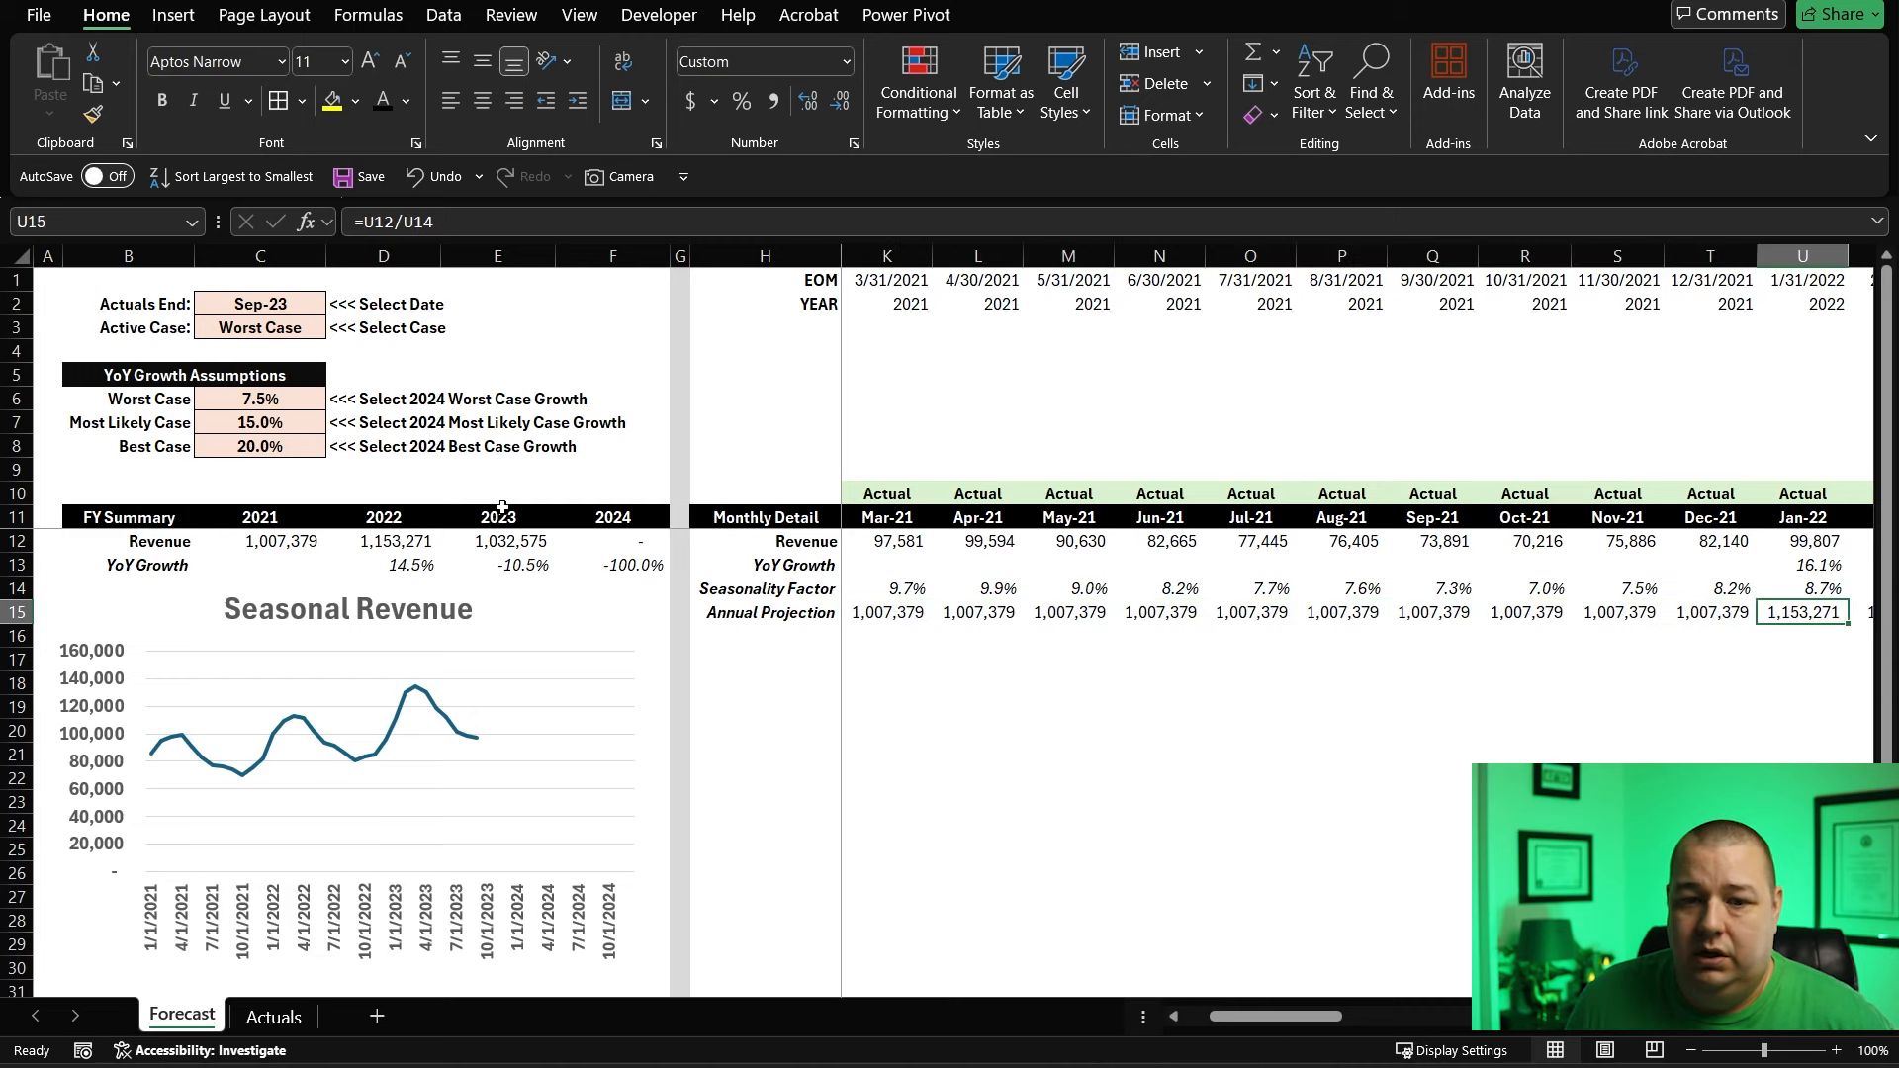
- Check the FY Summary's 2022 Revenue against the monthly Annual Projection, and inspect the 2022 and 2023 YoY Growth
{"action": "left_click", "coordinate": [412, 534]}
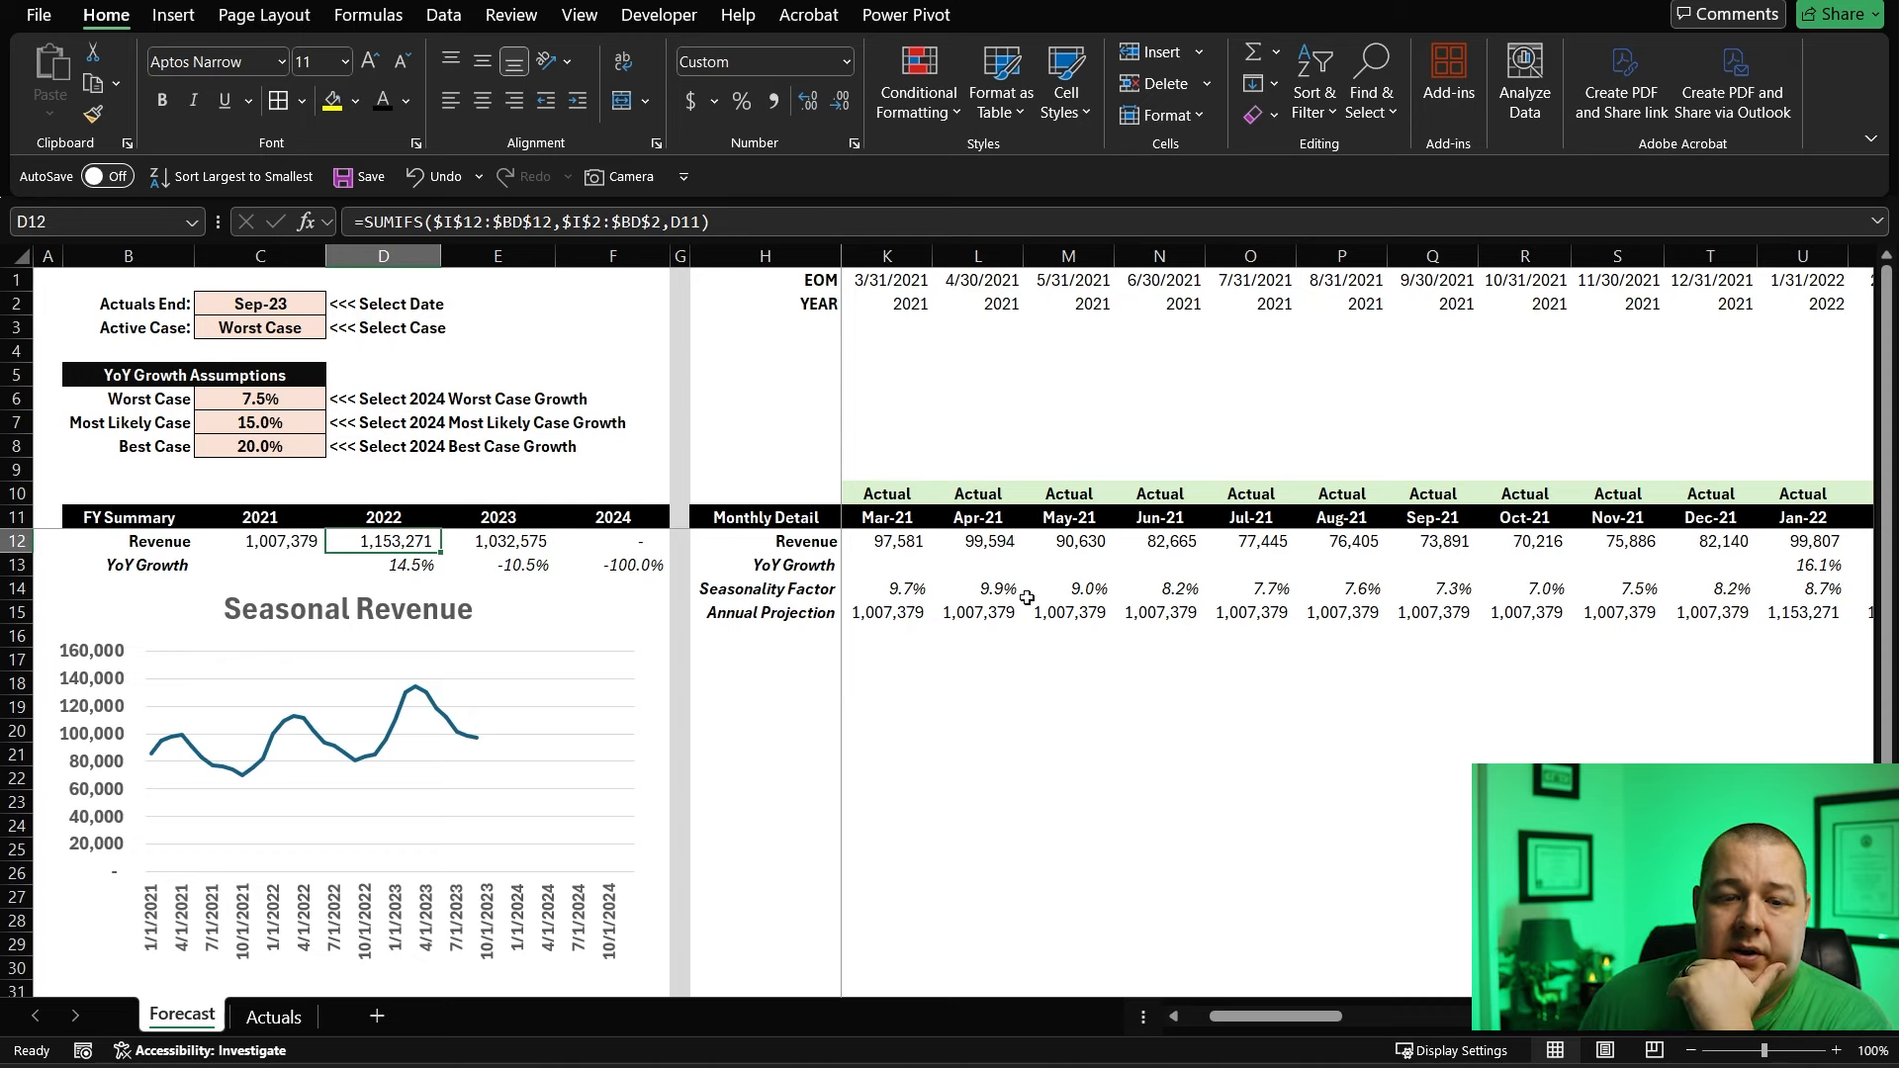
{"action": "left_click_drag", "start_coordinate": [166, 519], "coordinate": [628, 563]}
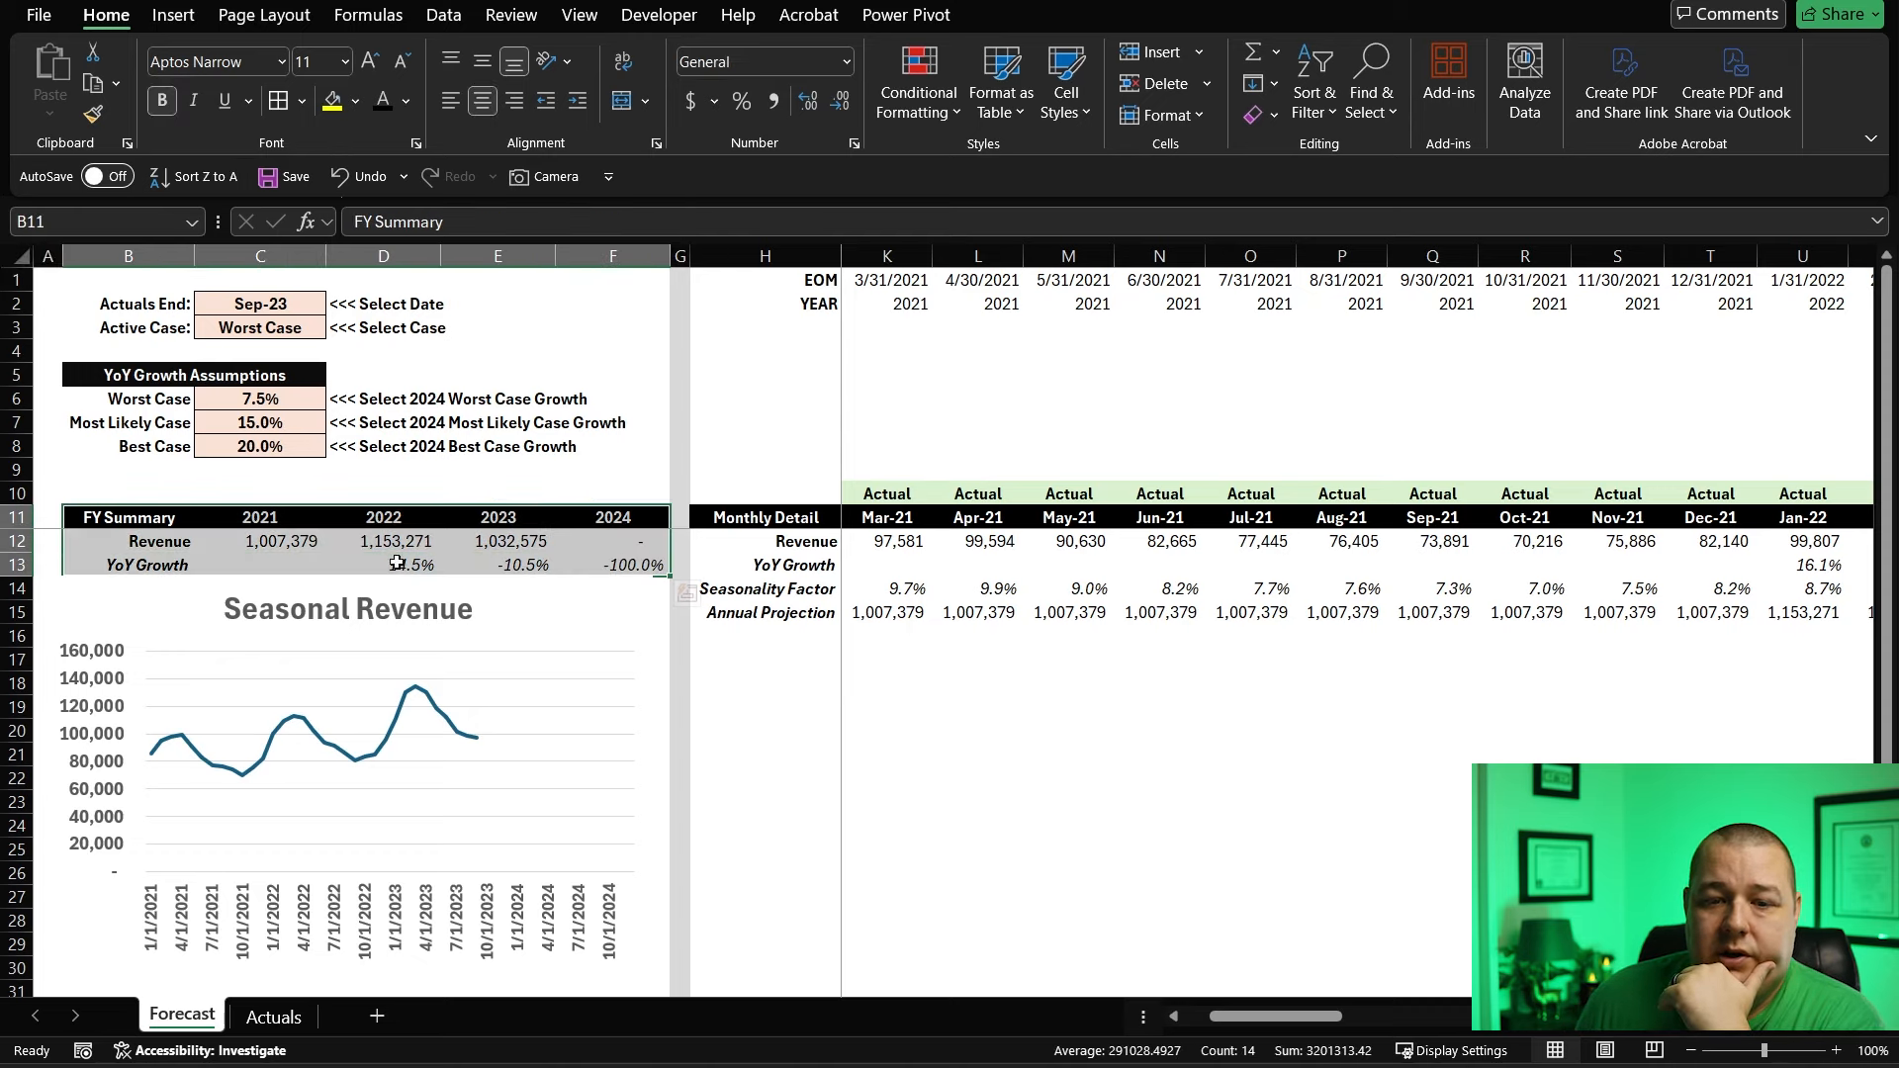
{"action": "left_click", "coordinate": [389, 562]}
{"action": "left_click", "coordinate": [541, 562]}
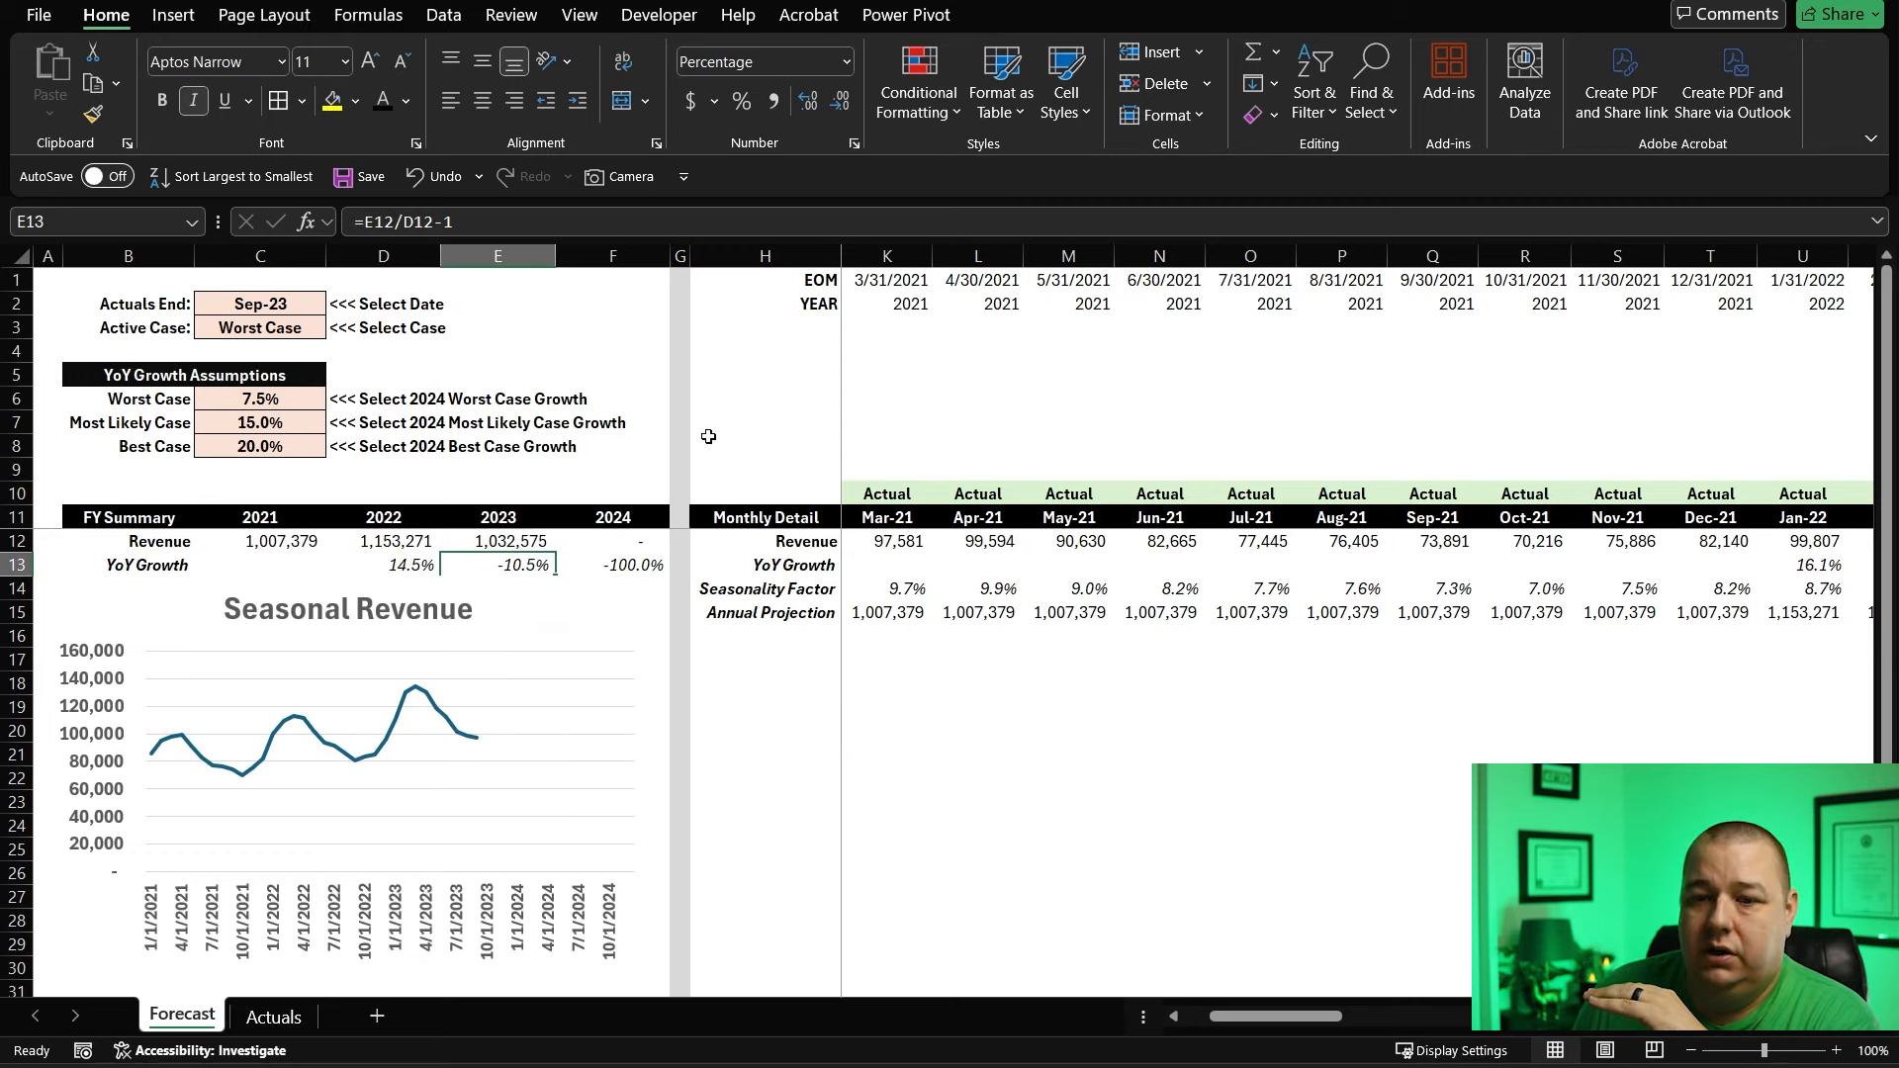
- Review the Seasonality Factor row month by month from Dec-21 through 2022 and 2023 into the first forecast months
{"action": "left_click", "coordinate": [1721, 590]}
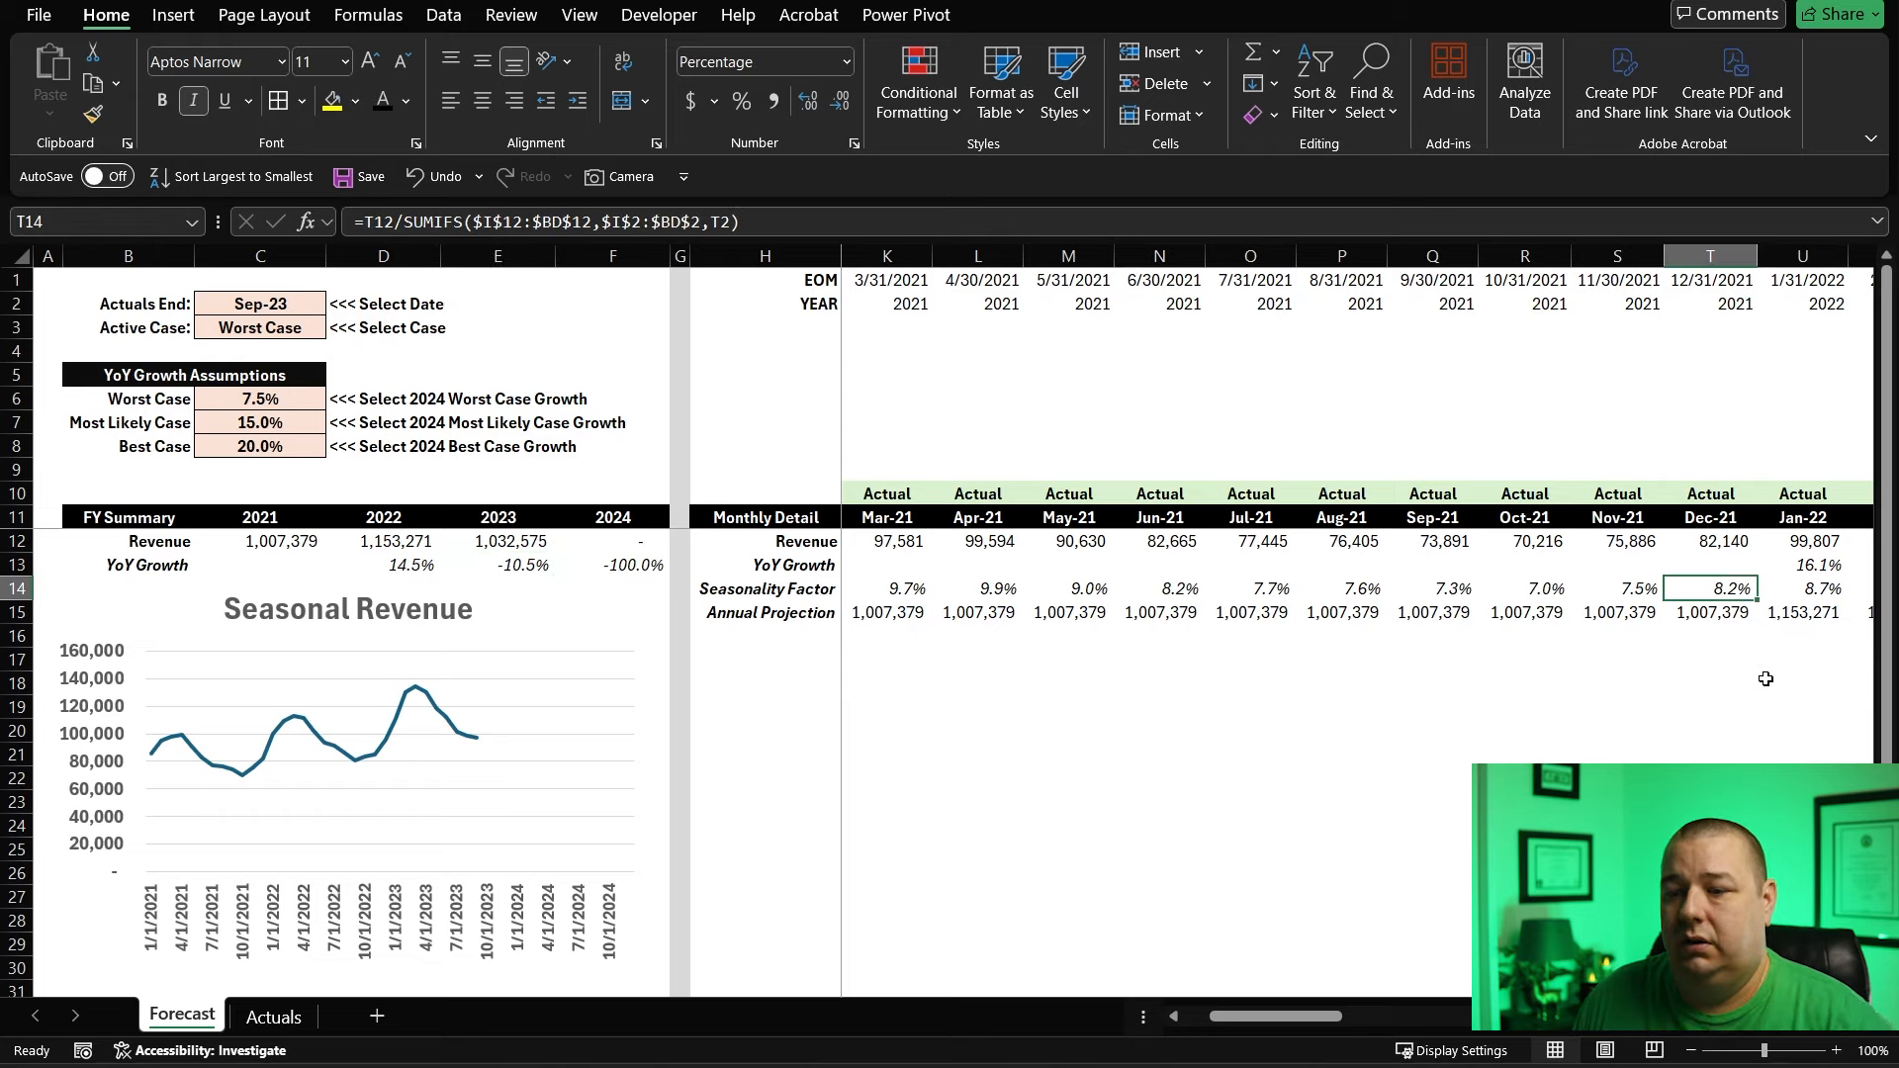
{"action": "key", "text": "Right"}
{"action": "key", "text": "Right"}
{"action": "key", "text": "Right"}
{"action": "key", "text": "Right"}
{"action": "key", "text": "Right"}
{"action": "key", "text": "Right"}
{"action": "key", "text": "Right"}
{"action": "key", "text": "Right"}
{"action": "key", "text": "Right"}
{"action": "key", "text": "Right"}
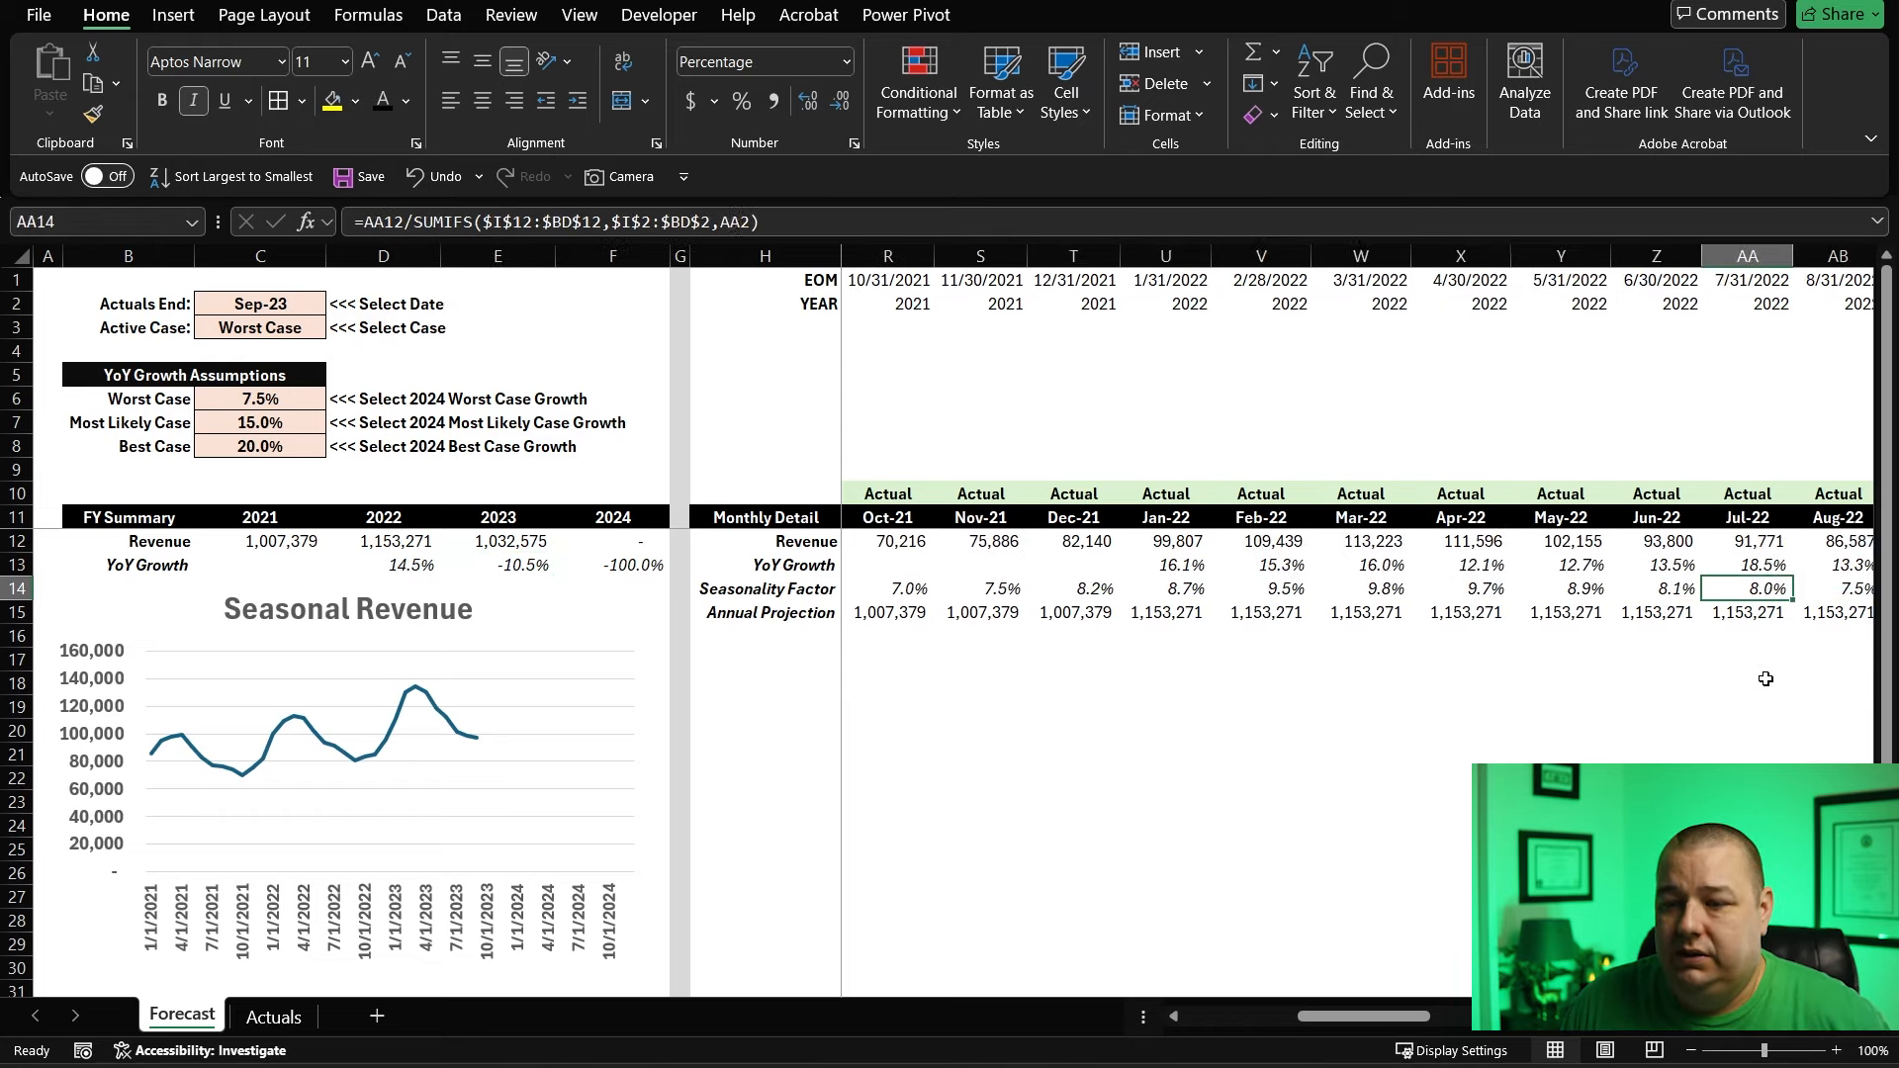
{"action": "key", "text": "Right"}
{"action": "key", "text": "Right"}
{"action": "key", "text": "Right"}
{"action": "key", "text": "Right"}
{"action": "key", "text": "Right"}
{"action": "key", "text": "Right"}
{"action": "key", "text": "Right"}
{"action": "key", "text": "Right"}
{"action": "key", "text": "Right"}
{"action": "key", "text": "Right"}
{"action": "key", "text": "Right"}
{"action": "key", "text": "Right"}
{"action": "key", "text": "Right"}
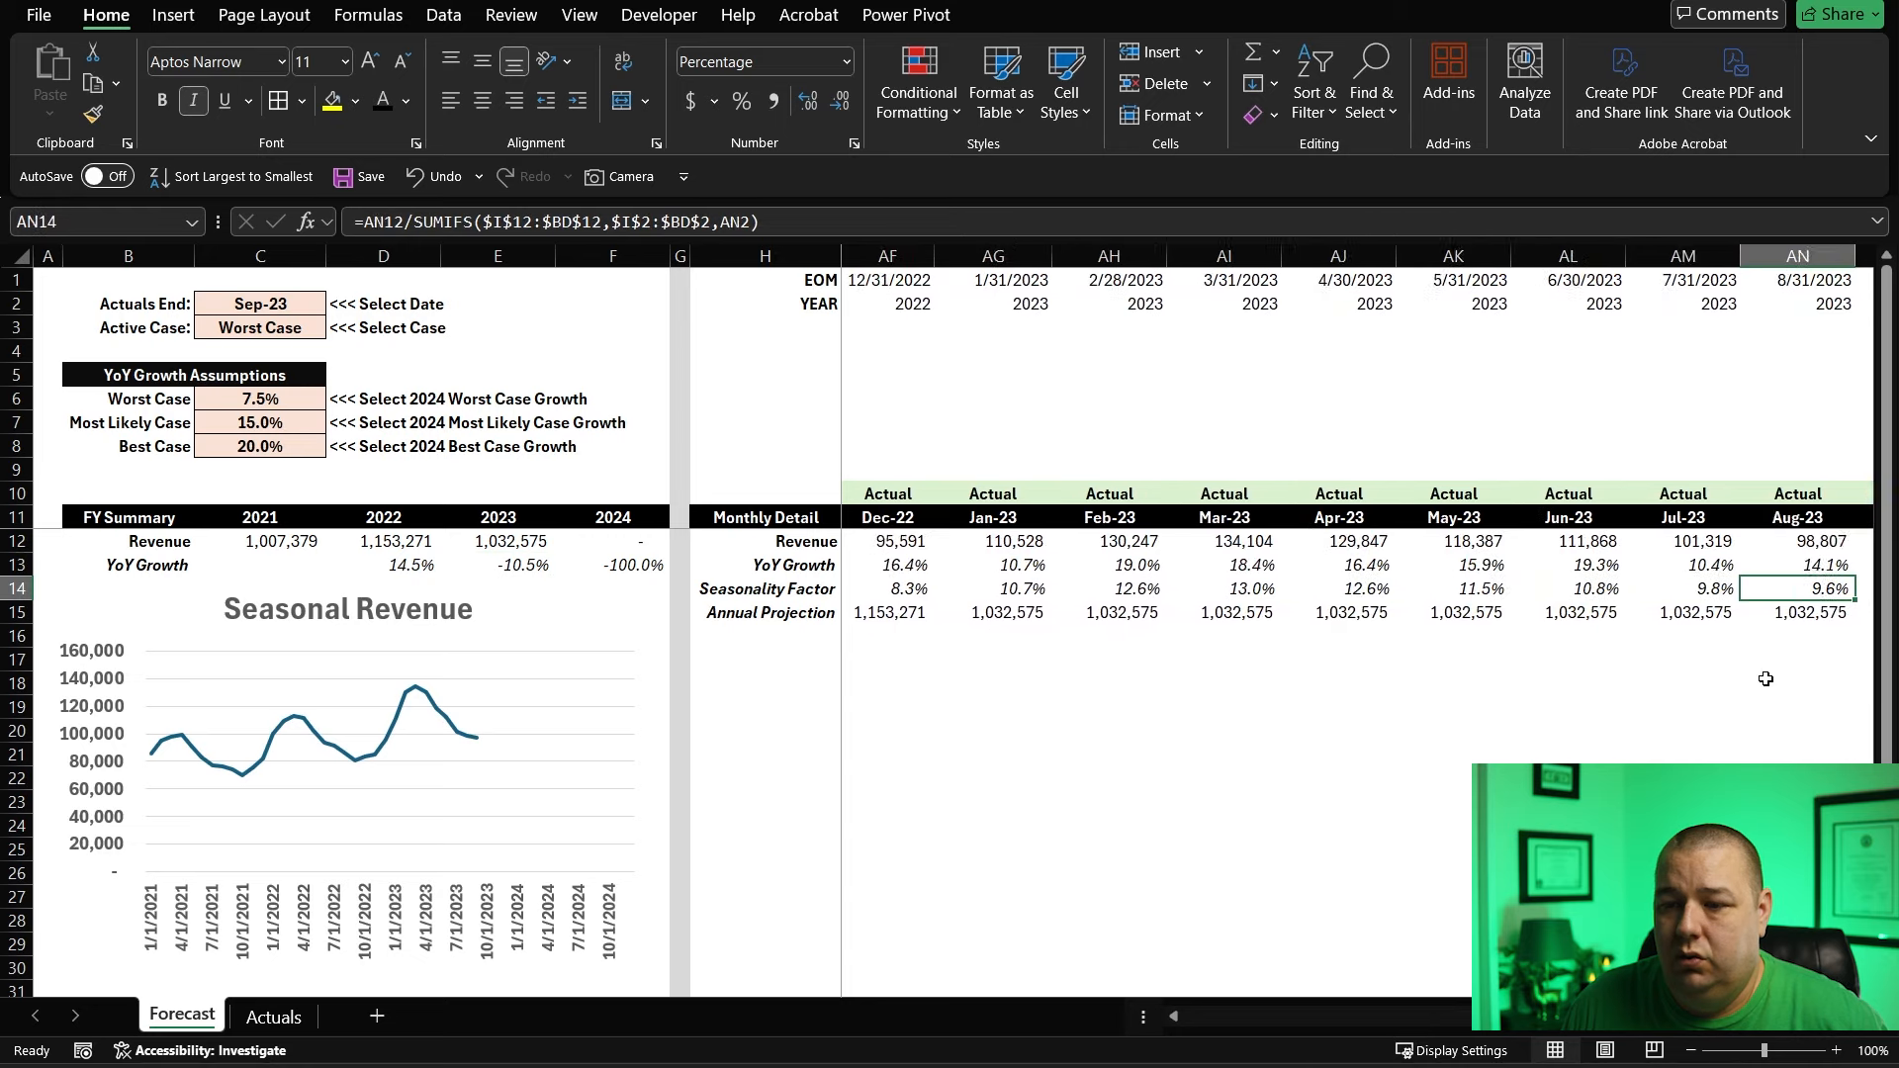
{"action": "key", "text": "Right"}
{"action": "key", "text": "Right"}
{"action": "key", "text": "Right"}
- Examine where the months switch from Actual to Forecast and inspect the Oct-23 Revenue, YoY Growth, Seasonality Factor and Annual Projection cells
{"action": "key", "text": "Left"}
{"action": "key", "text": "Left"}
{"action": "key", "text": "Left"}
{"action": "key", "text": "Left"}
{"action": "key", "text": "Left"}
{"action": "key", "text": "Up"}
{"action": "key", "text": "Up"}
{"action": "key", "text": "Up"}
{"action": "key", "text": "Up"}
{"action": "key", "text": "Right"}
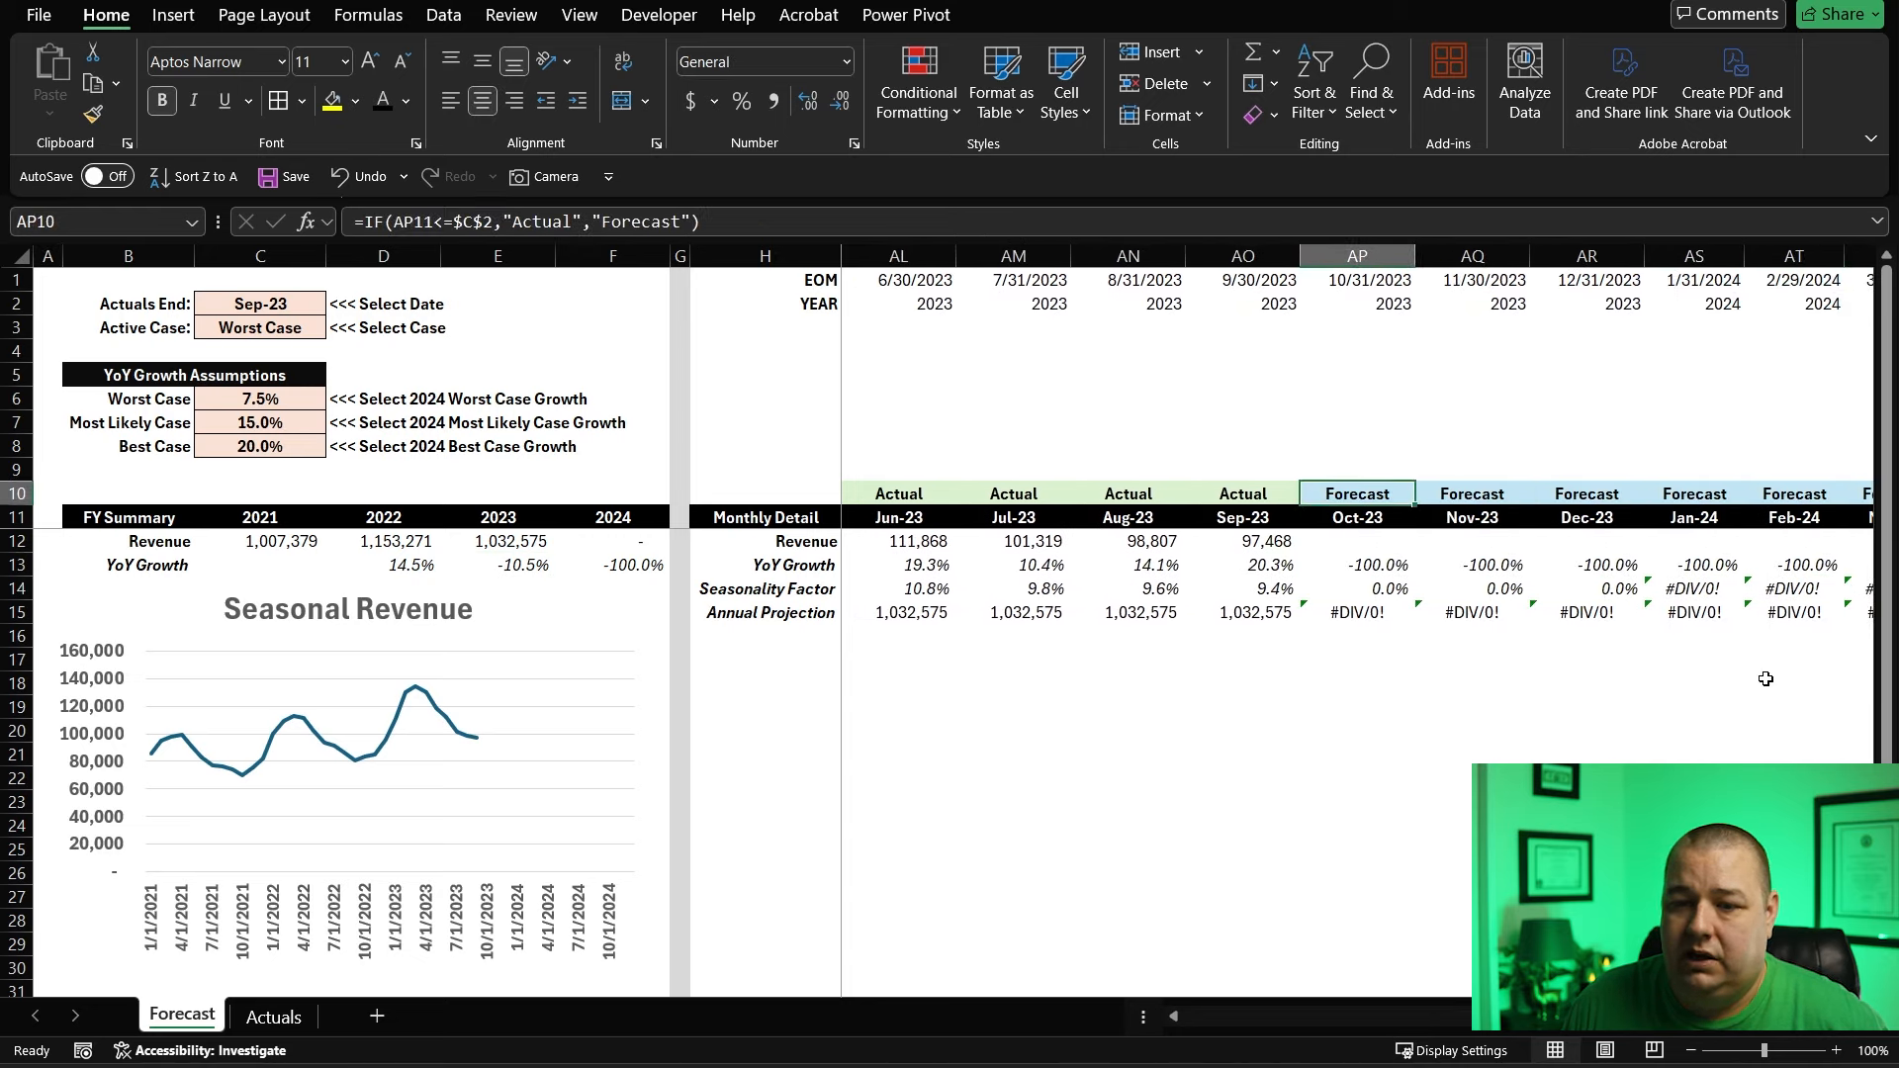
{"action": "key", "text": "Down"}
{"action": "key", "text": "Down"}
{"action": "key", "text": "Down"}
{"action": "key", "text": "Down"}
{"action": "key", "text": "Down"}
{"action": "key", "text": "Up"}
{"action": "key", "text": "Up"}
{"action": "key", "text": "Up"}
{"action": "key", "text": "Down"}
{"action": "key", "text": "Down"}
{"action": "key", "text": "Down"}
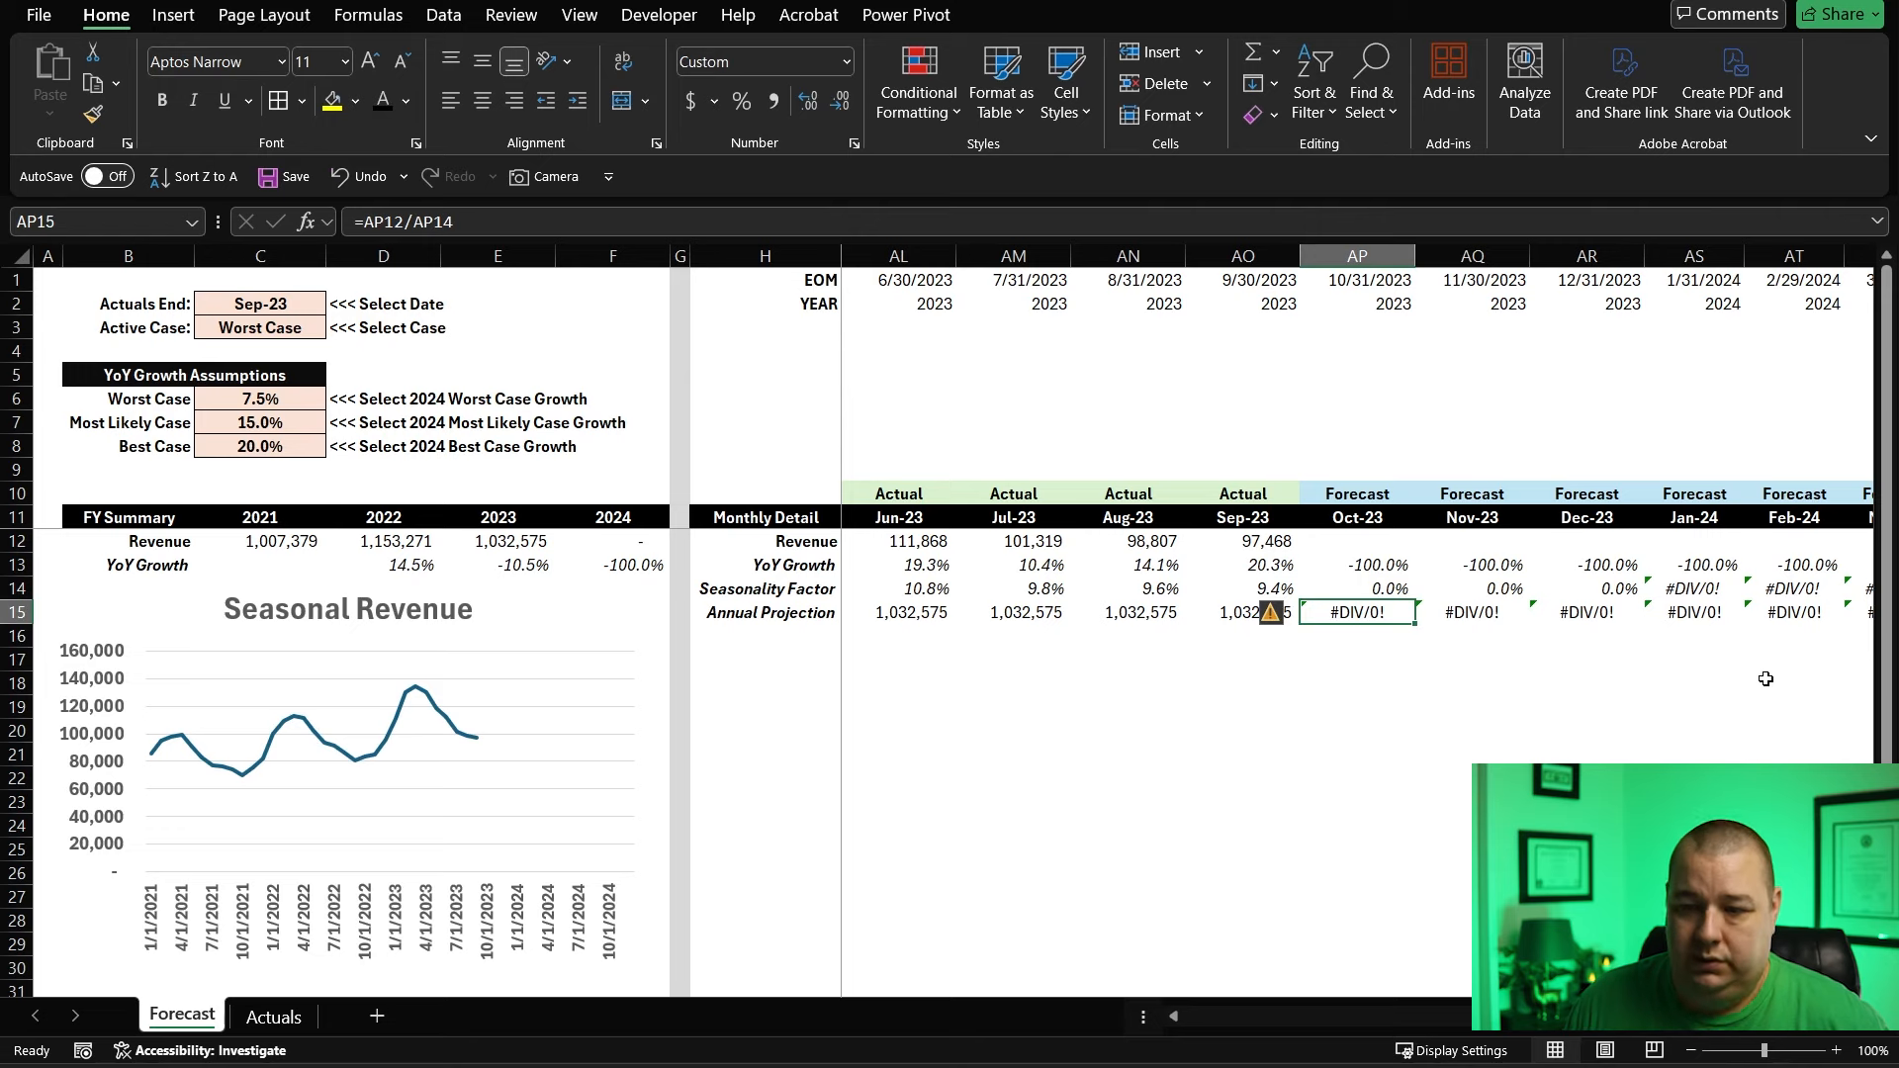
- Inspect the Sep-23 Revenue and Seasonality Factor formulas, and trace the Annual Projection row back to Jan-23
{"action": "key", "text": "Up"}
{"action": "key", "text": "Up"}
{"action": "key", "text": "Up"}
{"action": "key", "text": "Left"}
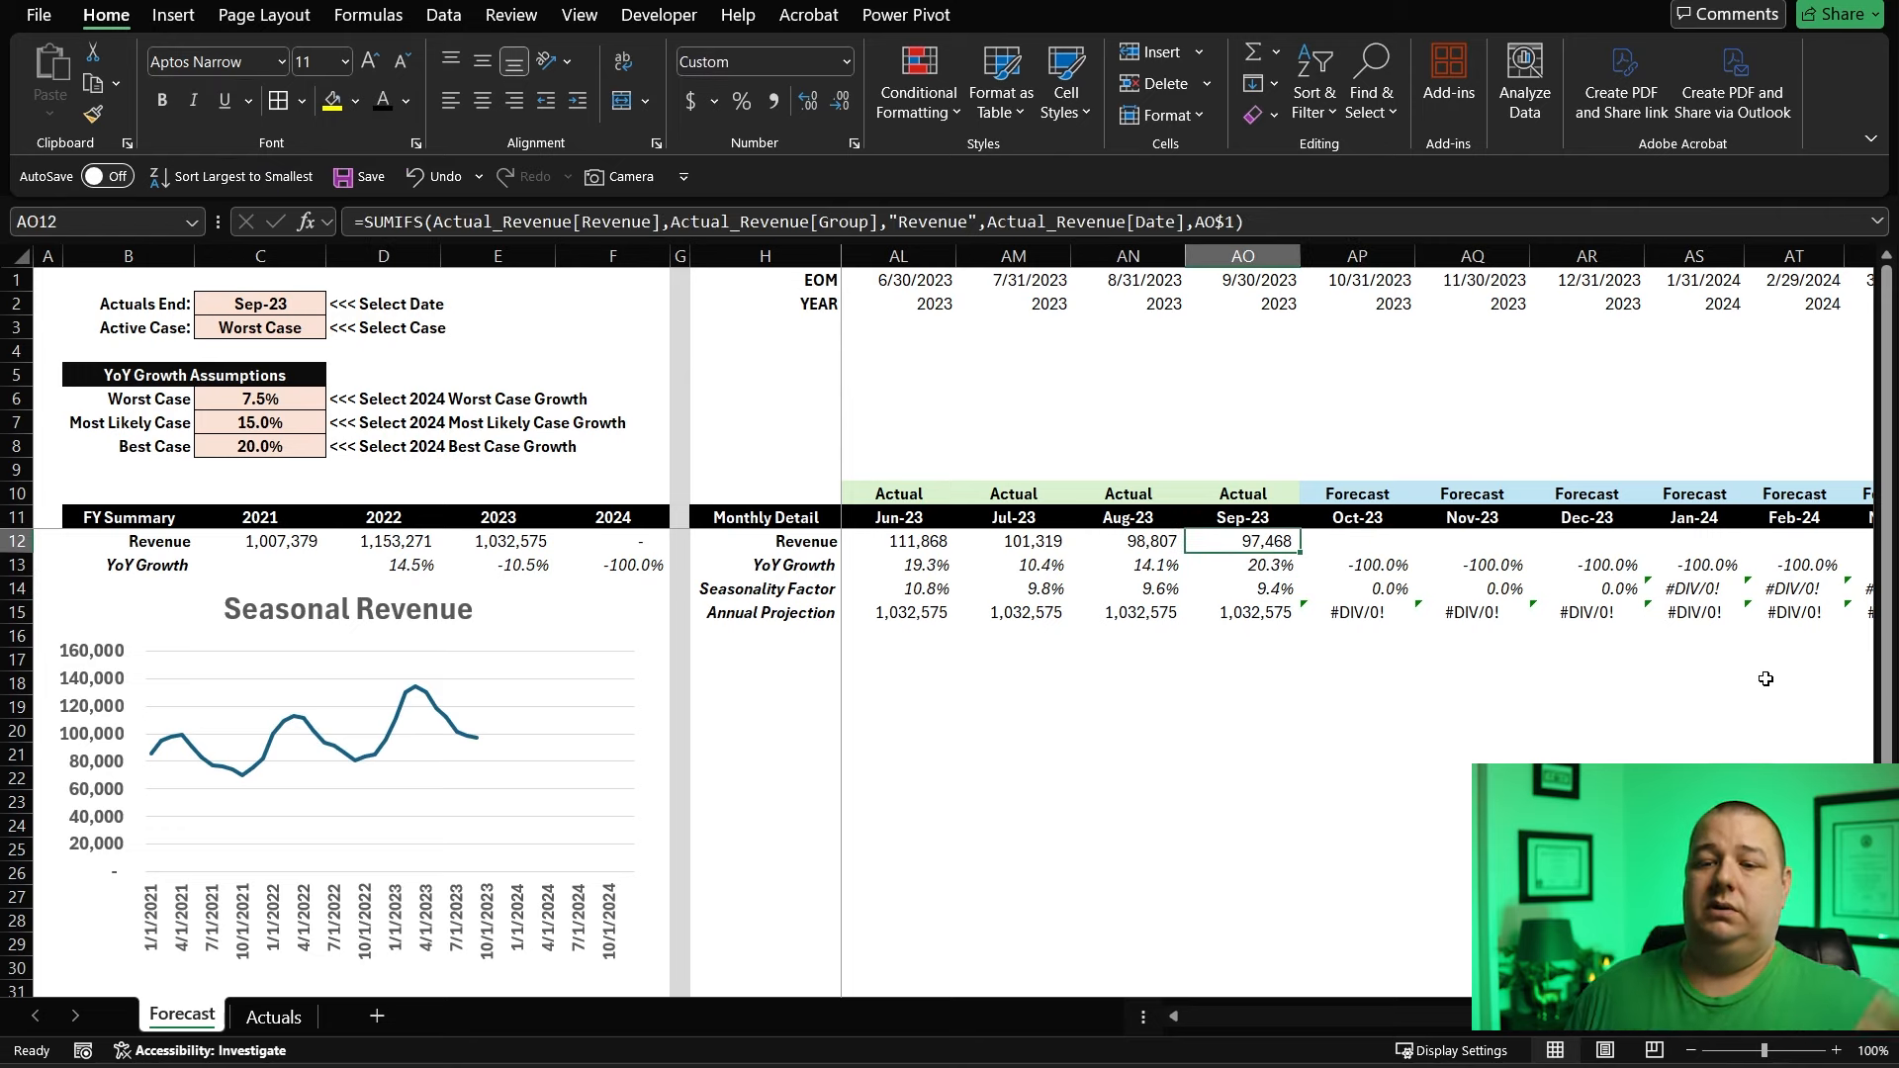
{"action": "key", "text": "Down"}
{"action": "key", "text": "Up"}
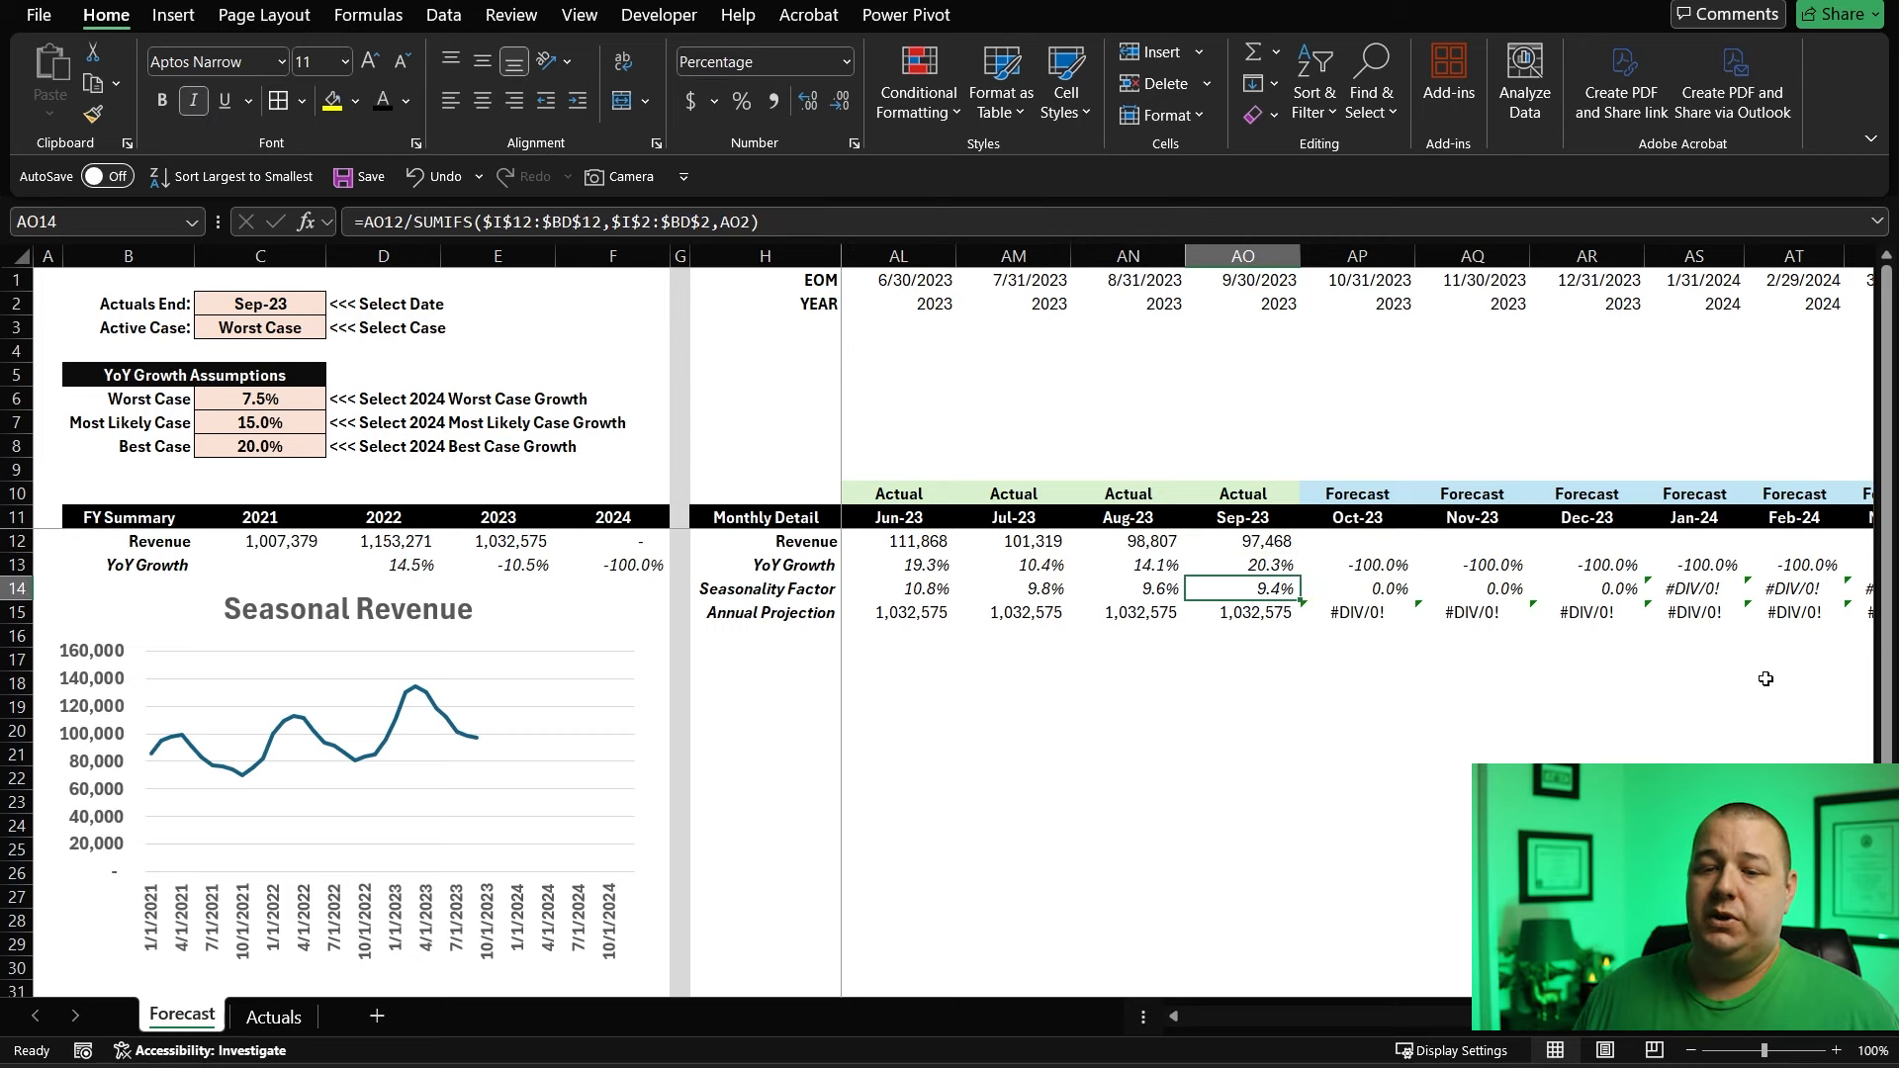
{"action": "key", "text": "Down"}
{"action": "key", "text": "Down"}
{"action": "key", "text": "Down"}
{"action": "key", "text": "Left"}
{"action": "key", "text": "Left"}
{"action": "key", "text": "Left"}
{"action": "key", "text": "Left"}
{"action": "key", "text": "Left"}
{"action": "key", "text": "Left"}
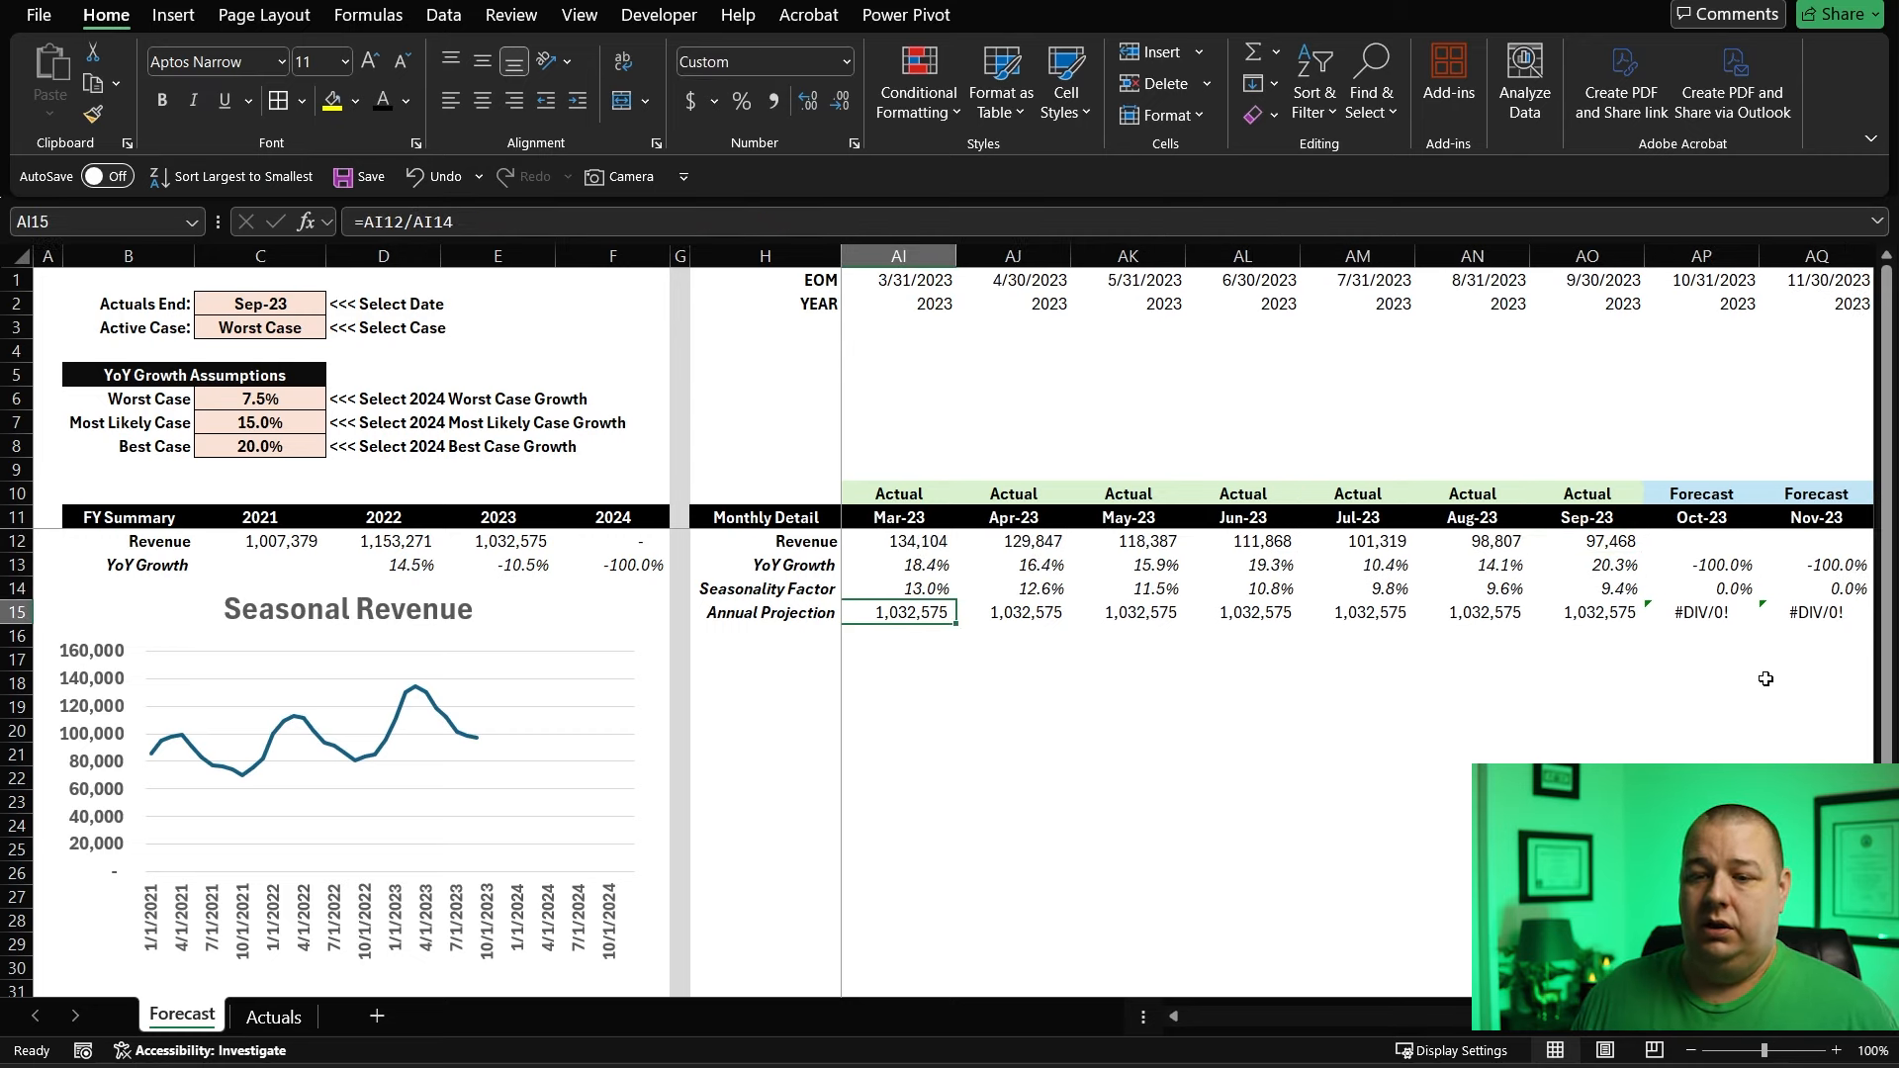
{"action": "key", "text": "Left"}
{"action": "key", "text": "Left"}
{"action": "key", "text": "Left"}
{"action": "key", "text": "Right"}
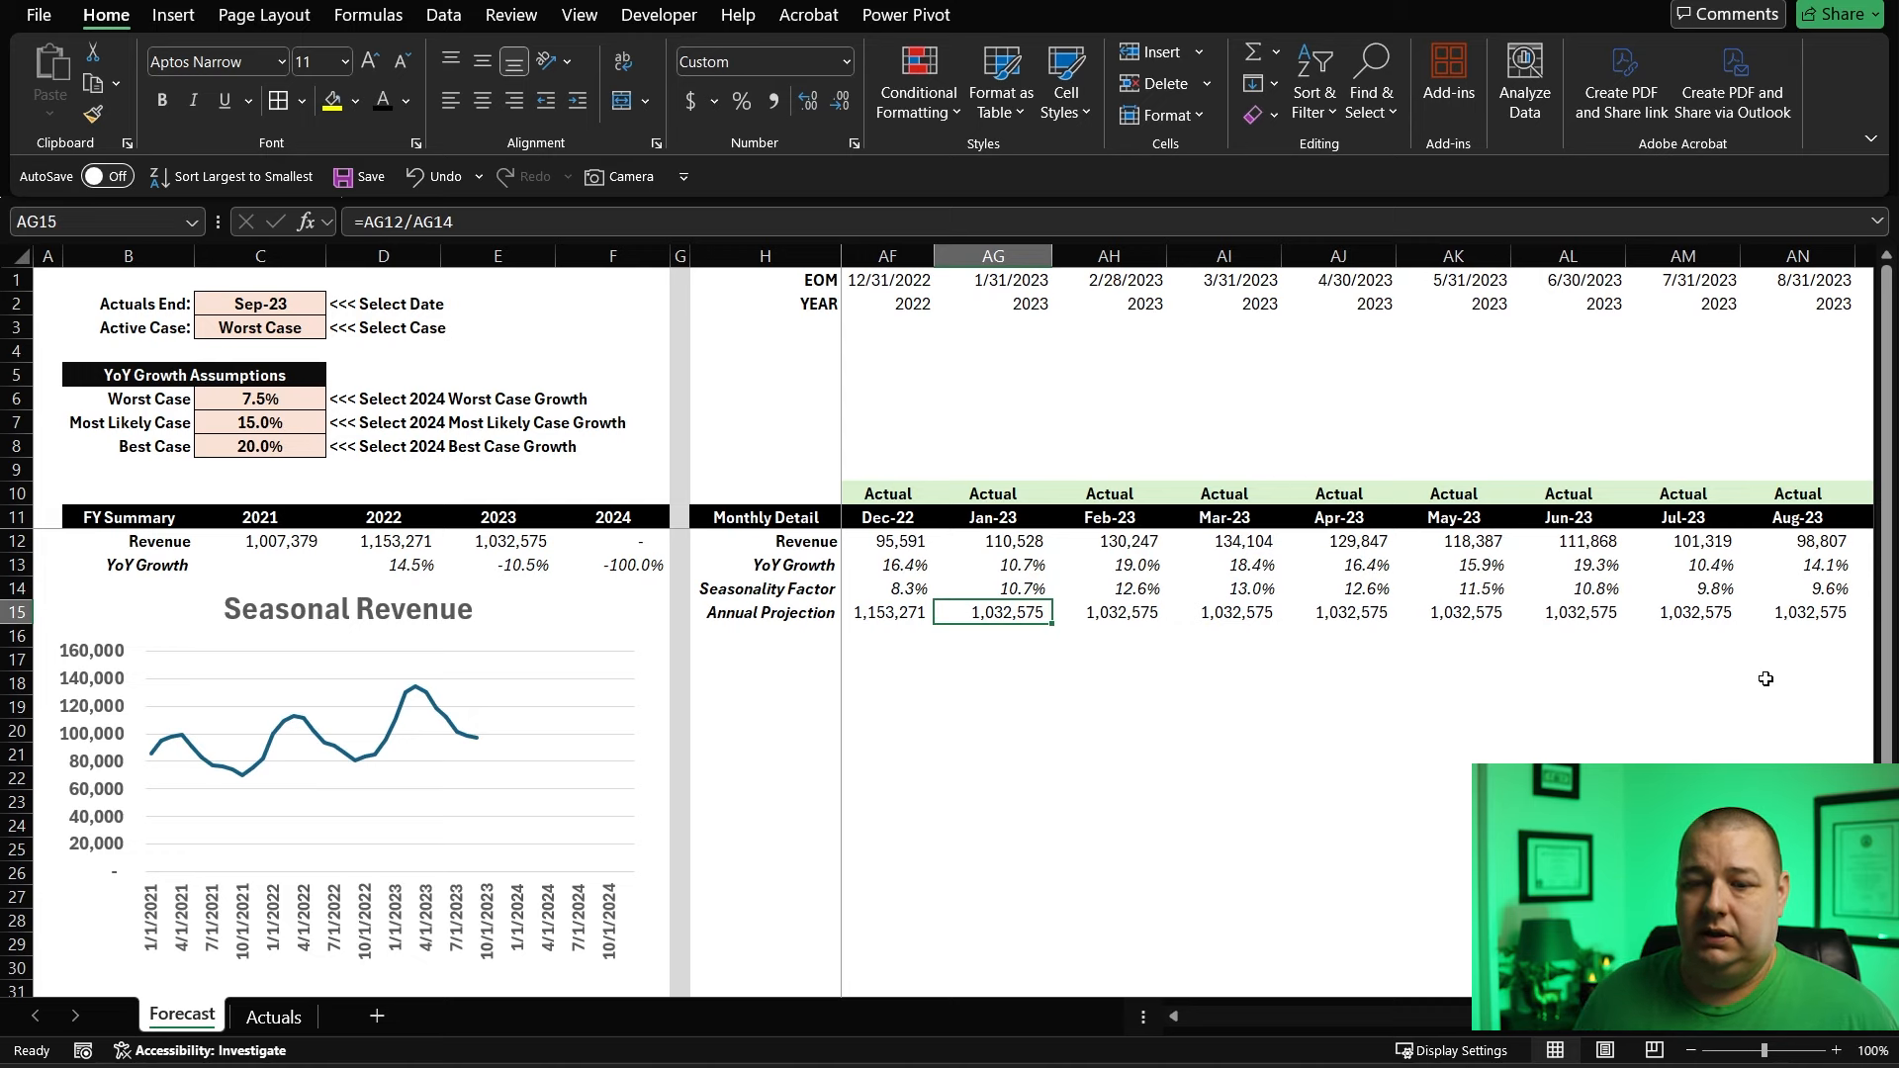
- Inspect the Jan-23 Seasonality Factor formula without editing it, and check the FY Summary's 2023 Revenue and YoY Growth formulas
{"action": "double_click", "coordinate": [1019, 589]}
{"action": "key", "text": "ctrl+Return"}
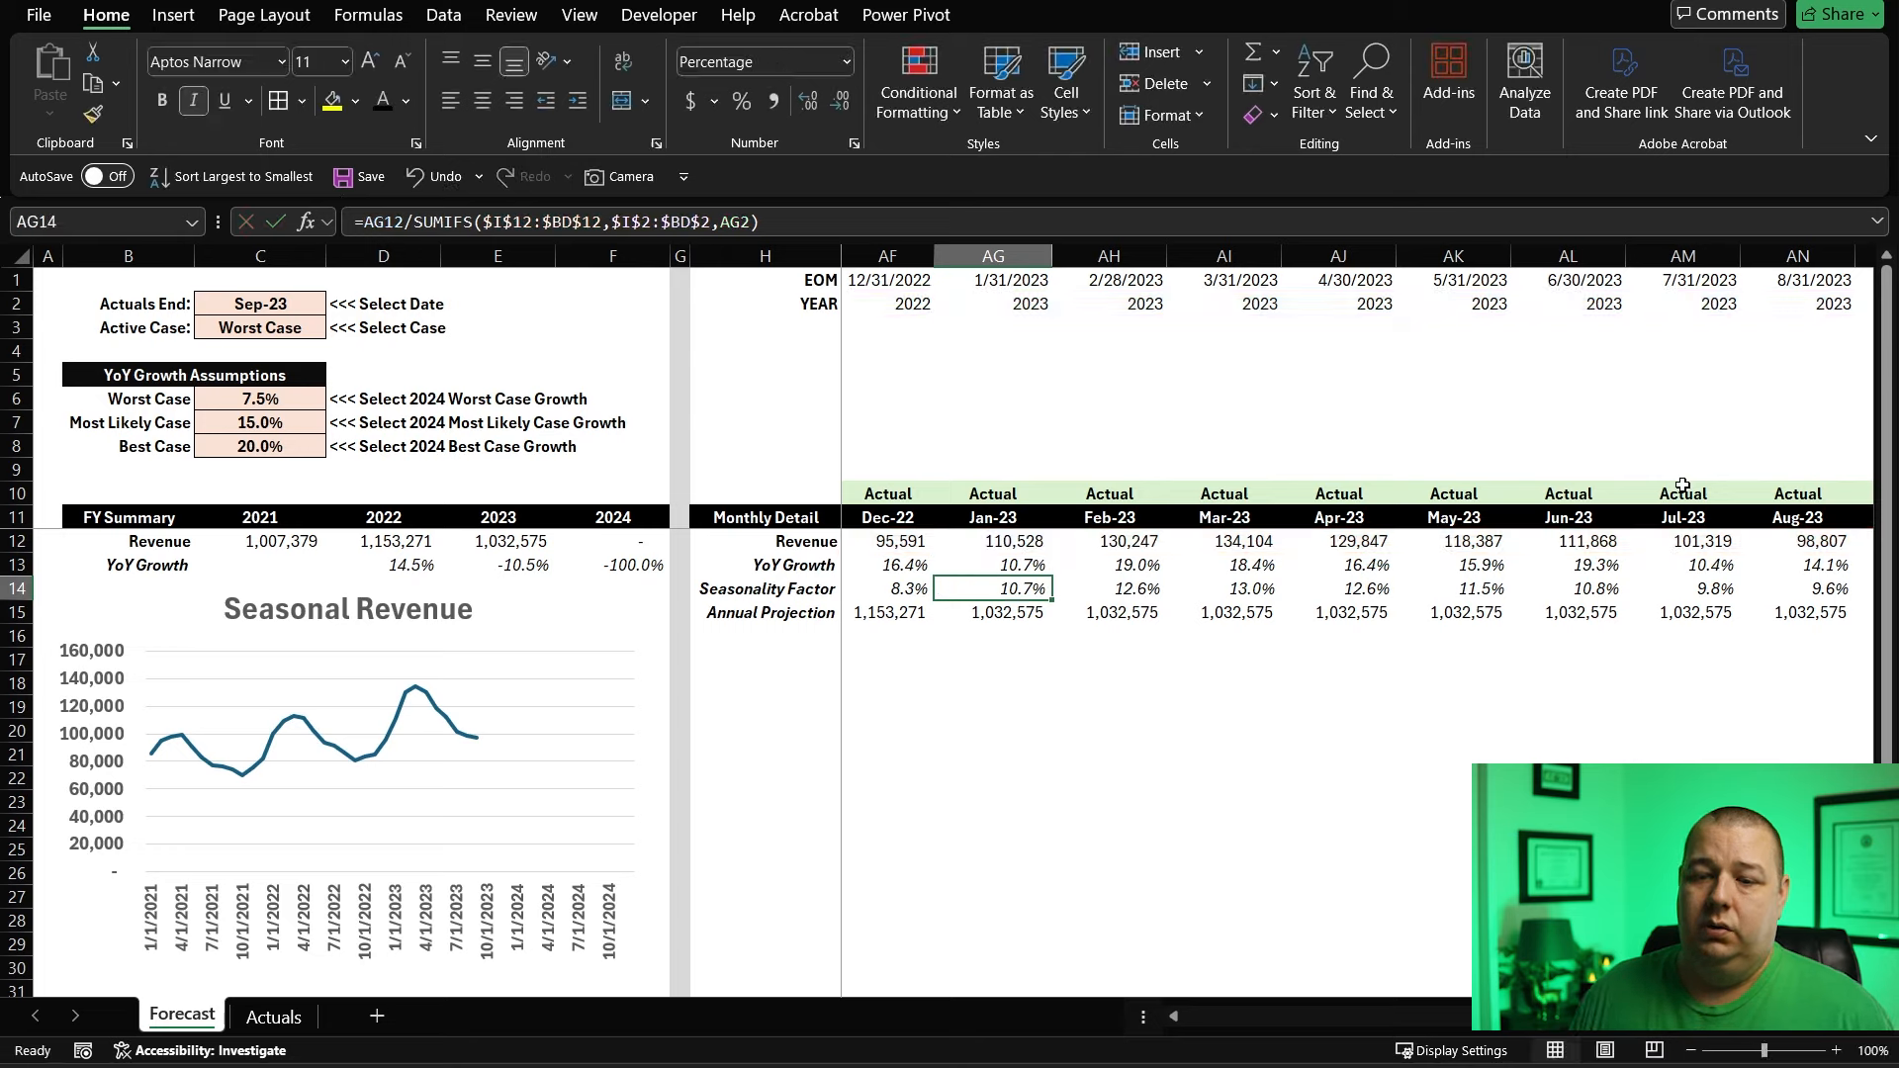
{"action": "key", "text": "Down"}
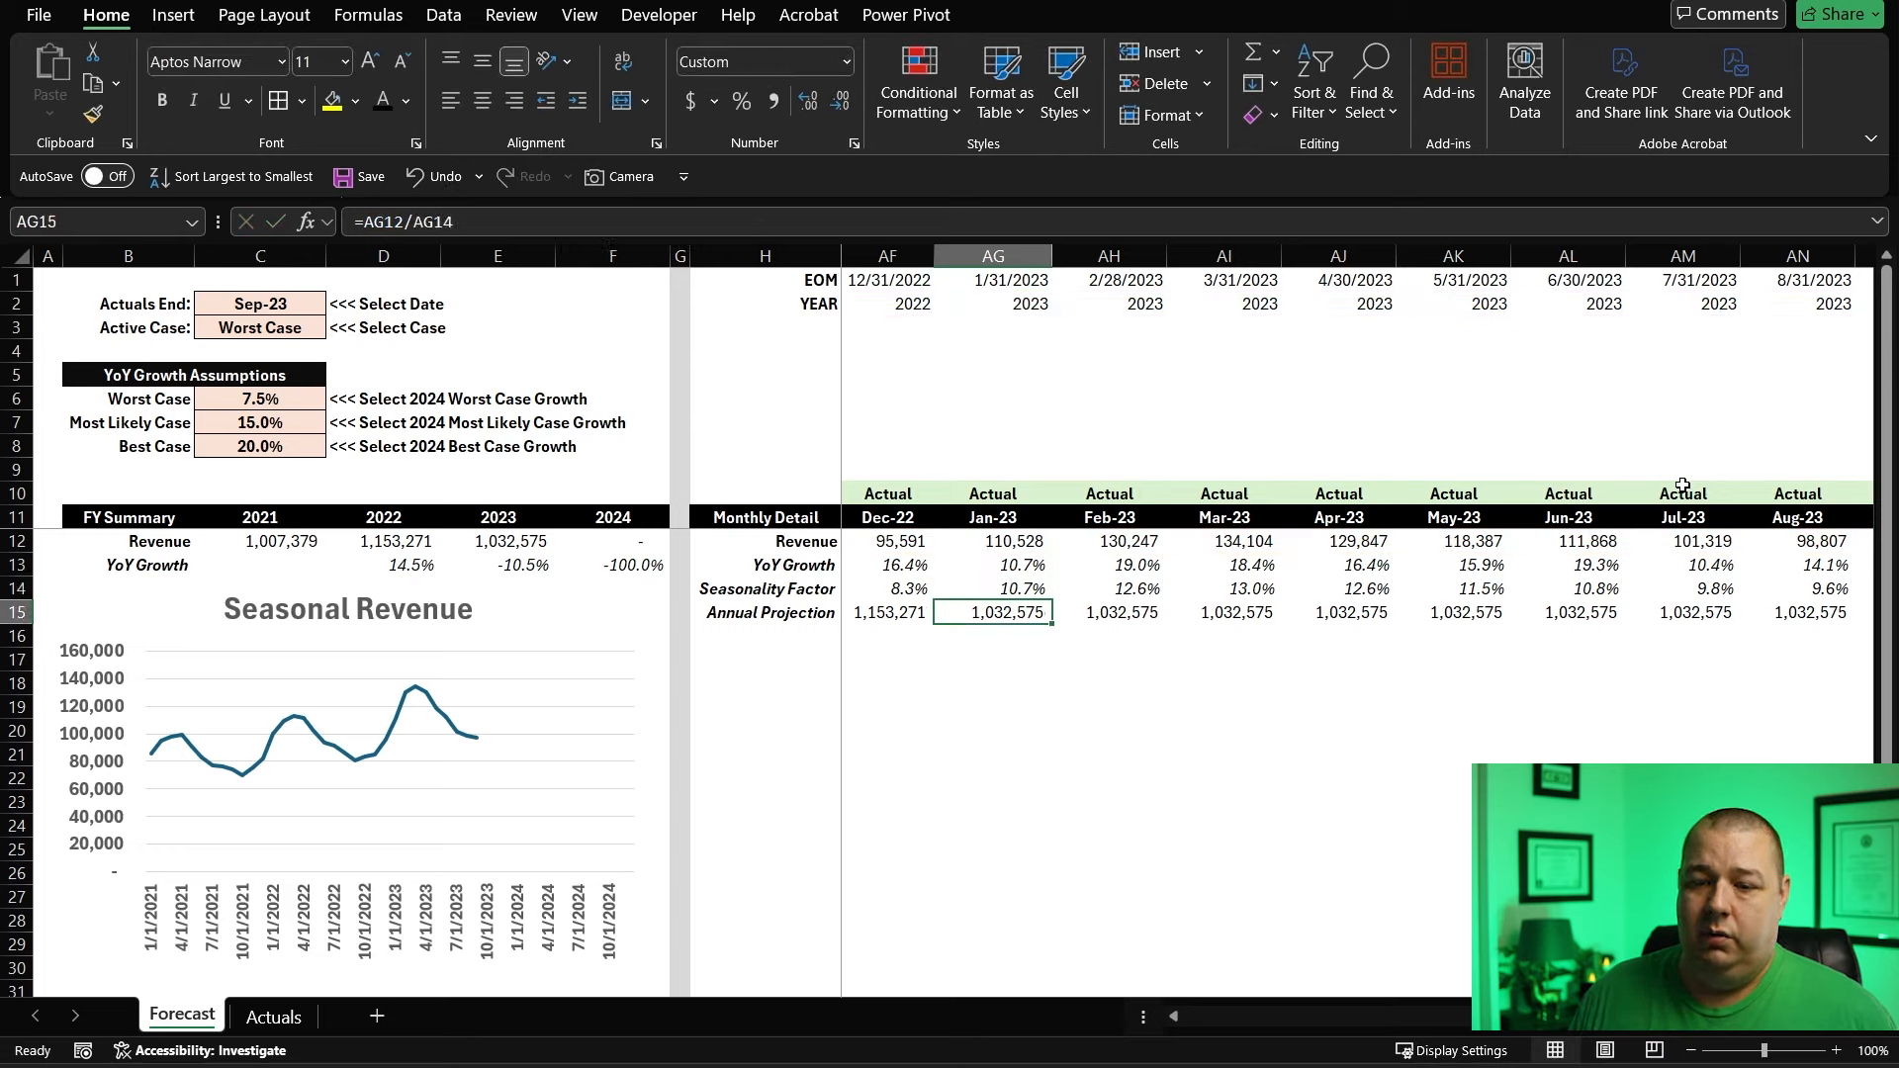
{"action": "left_click", "coordinate": [512, 535]}
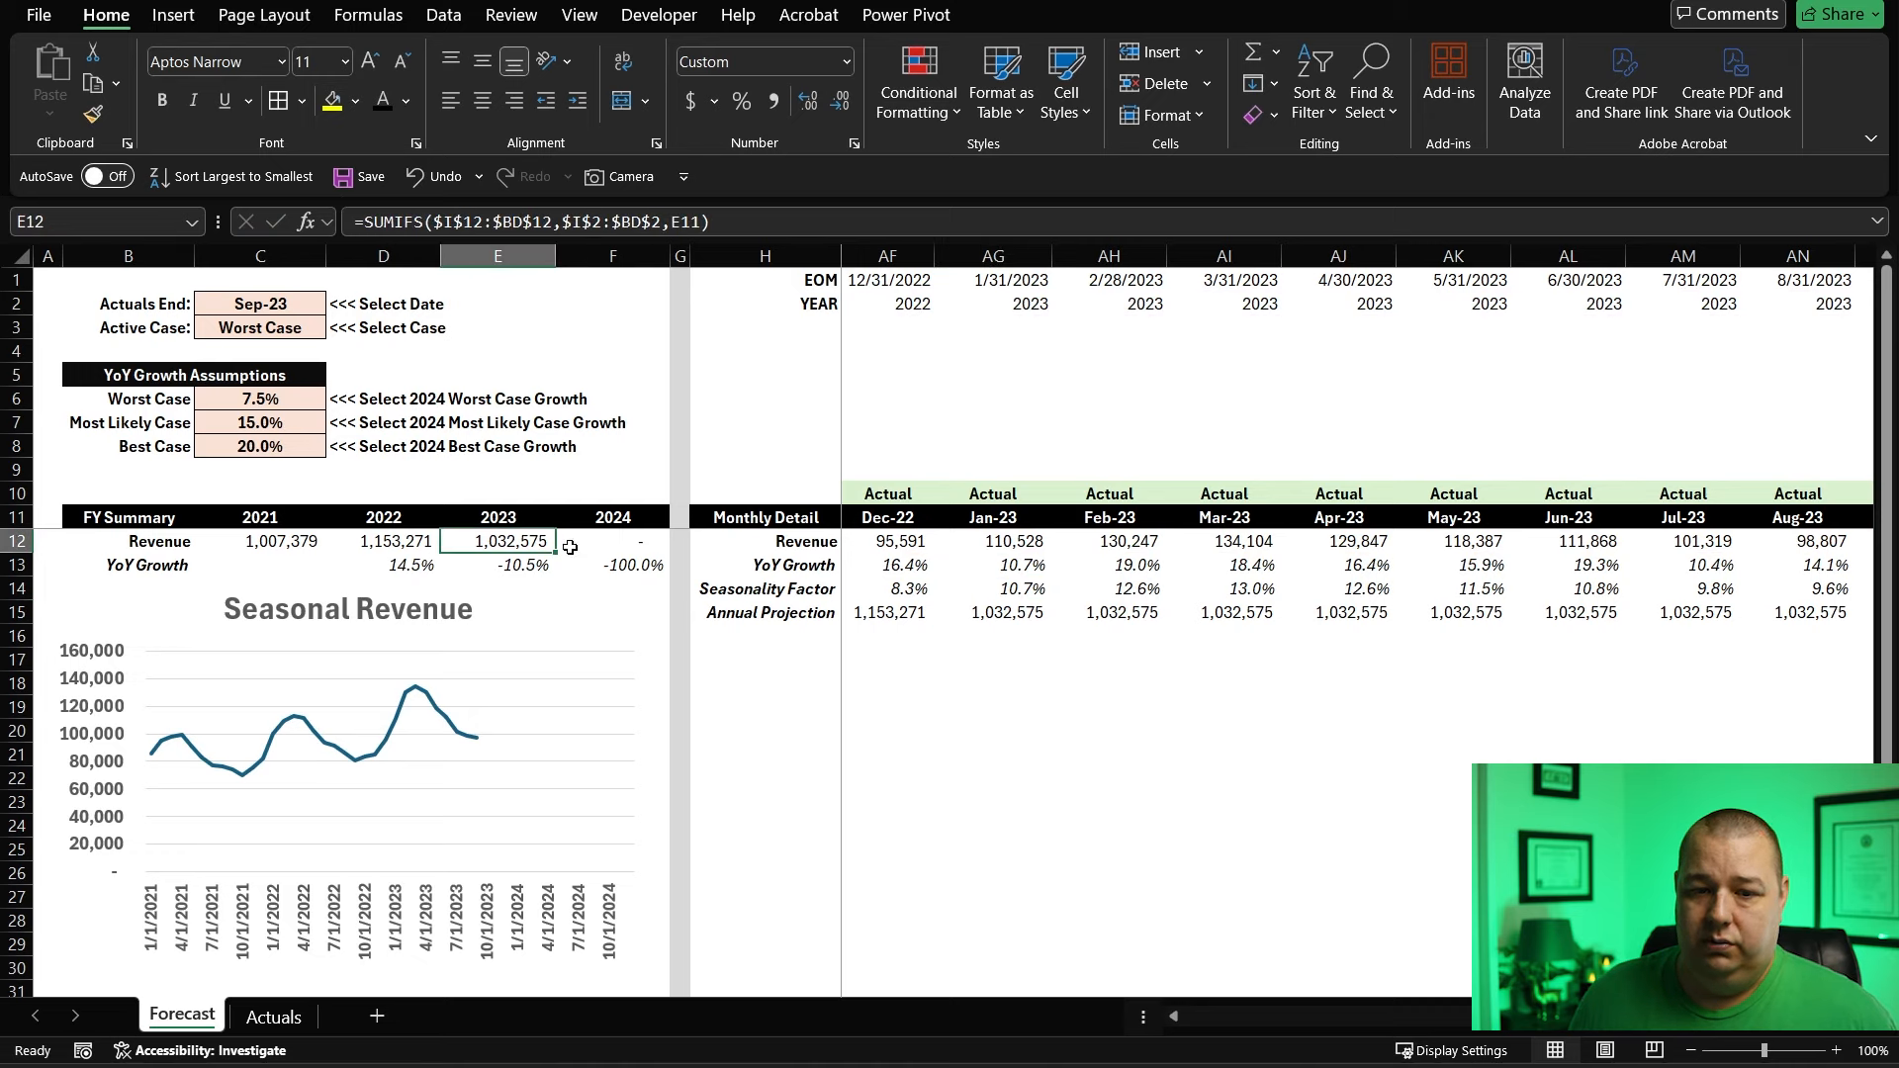
{"action": "left_click", "coordinate": [512, 566]}
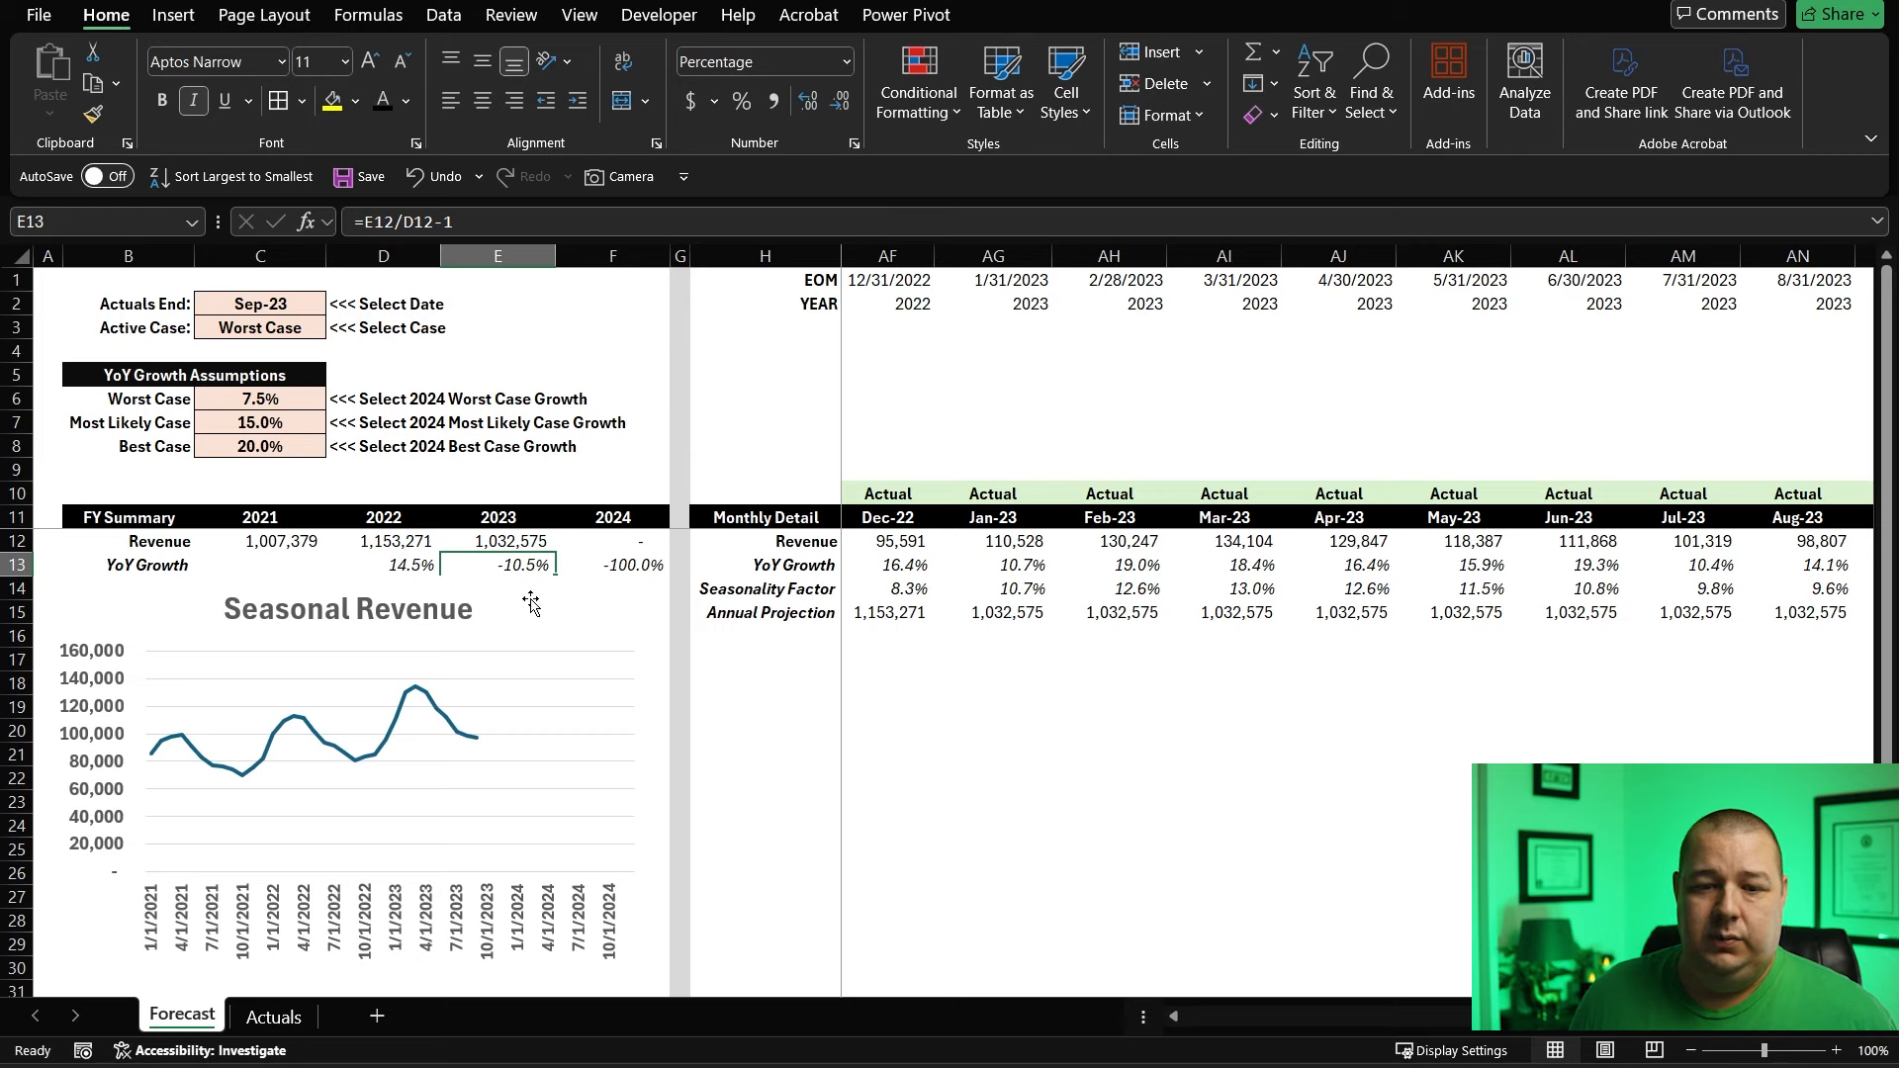
- Clear the Seasonality Factor and Annual Projection formulas from Jan-23 through Dec-24
{"action": "left_click", "coordinate": [1838, 586]}
{"action": "scroll", "coordinate": [1838, 585], "scroll_direction": "right", "scroll_amount": 3}
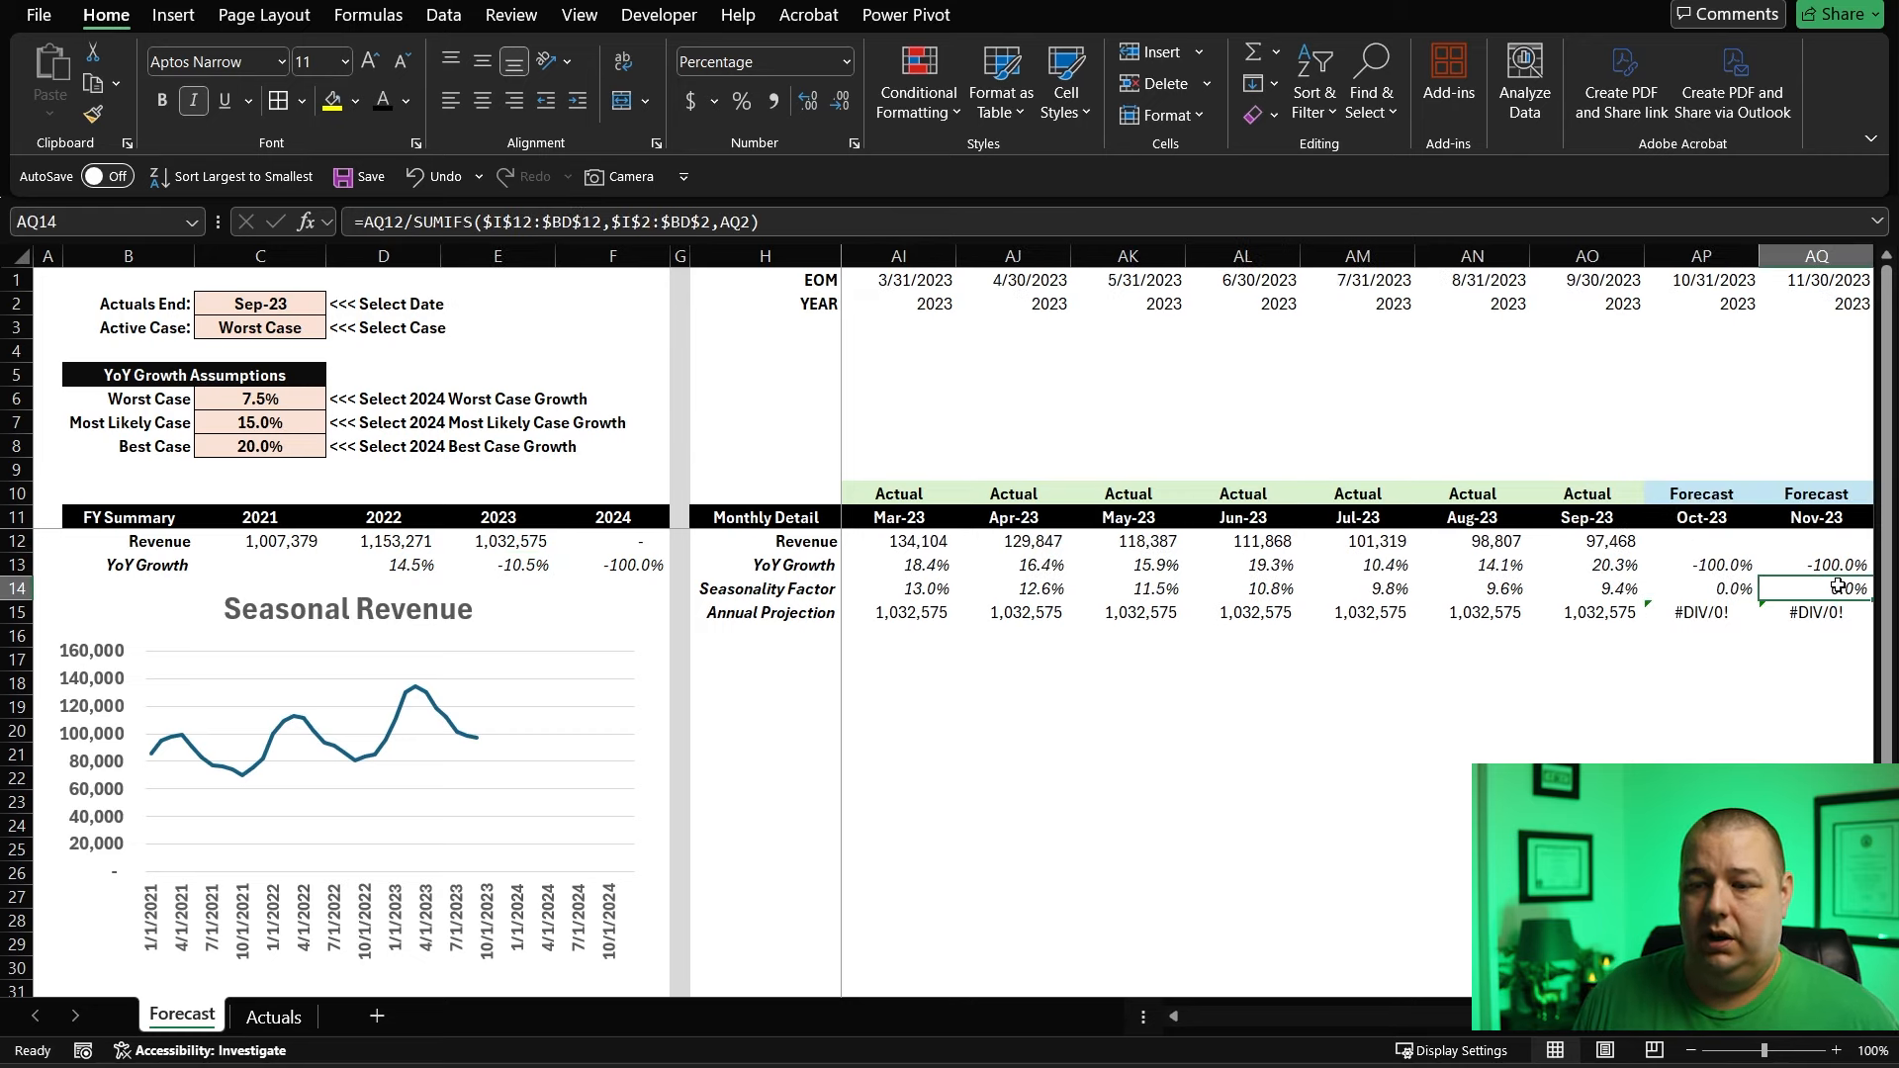
{"action": "key", "text": "Left"}
{"action": "key", "text": "Left"}
{"action": "key", "text": "Left"}
{"action": "key", "text": "Left"}
{"action": "key", "text": "Left"}
{"action": "key", "text": "Left"}
{"action": "key", "text": "Left"}
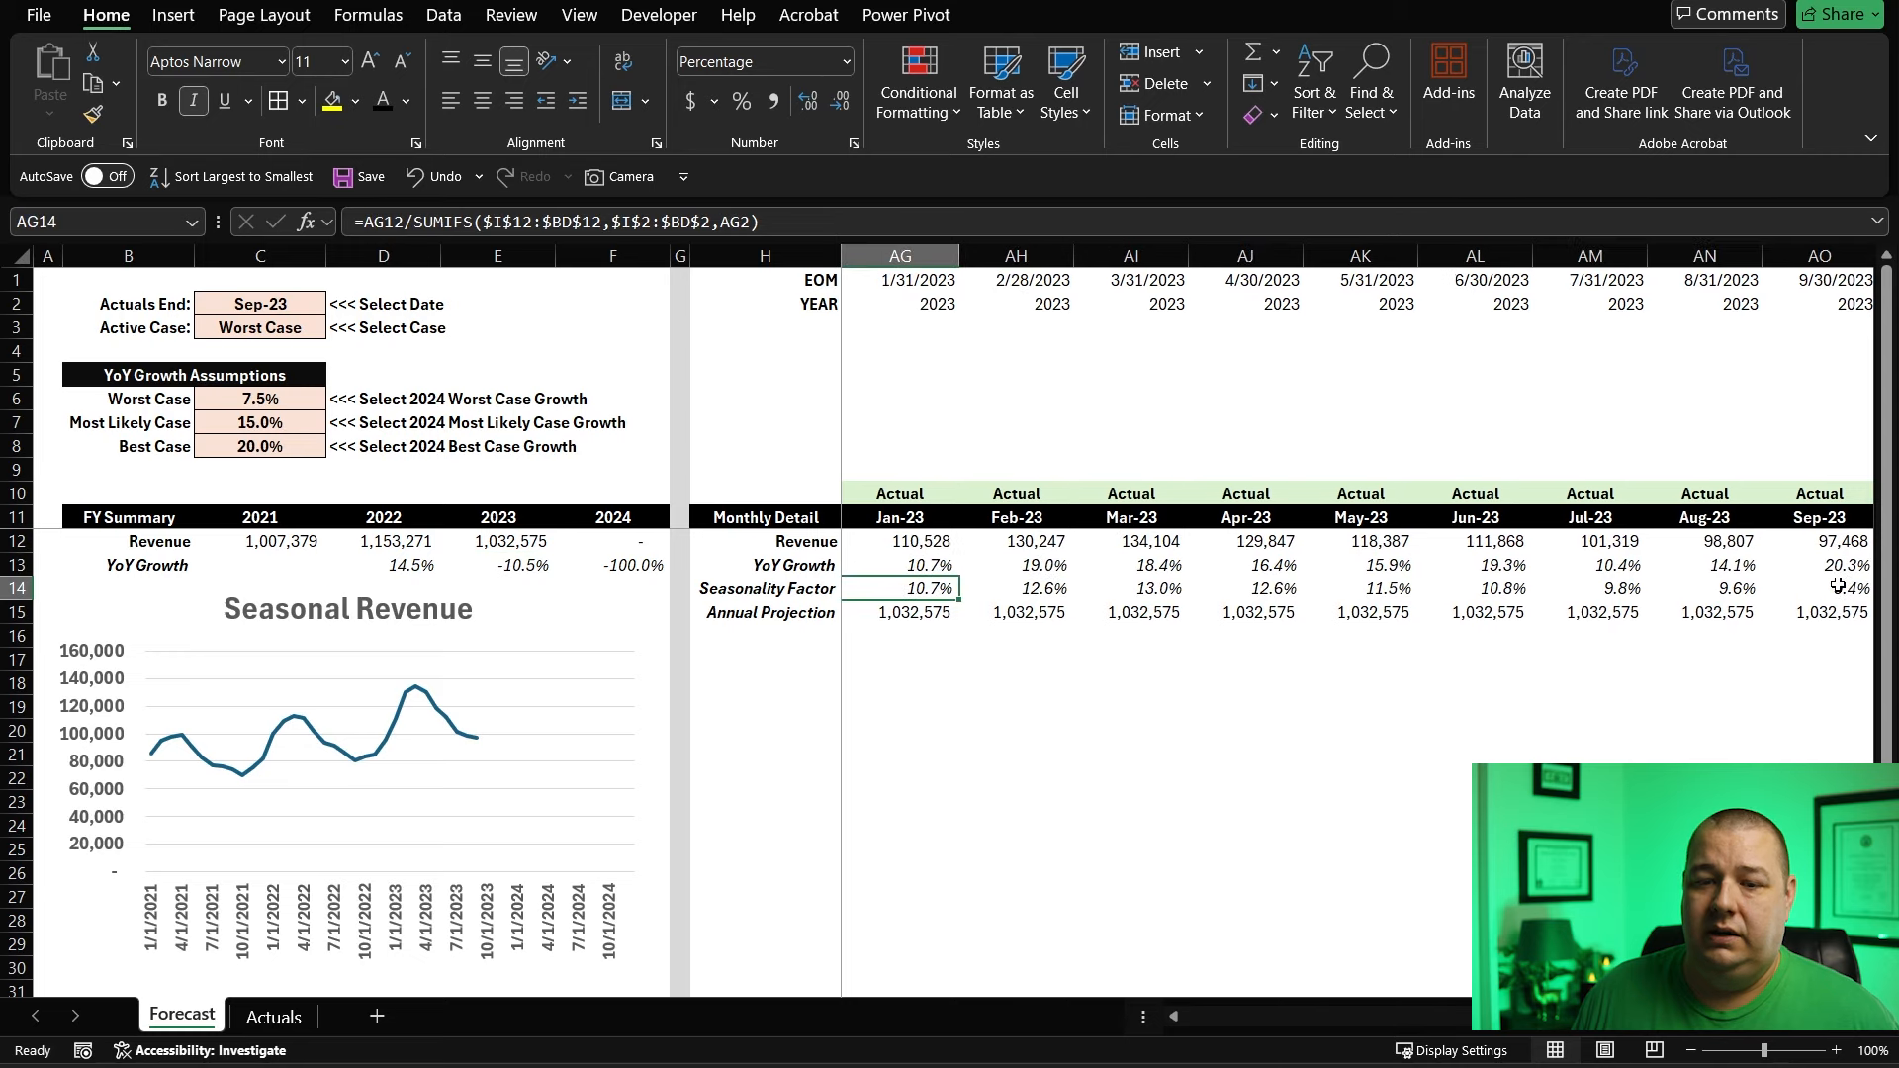
{"action": "key", "text": "ctrl+shift+Right"}
{"action": "key", "text": "shift+Down"}
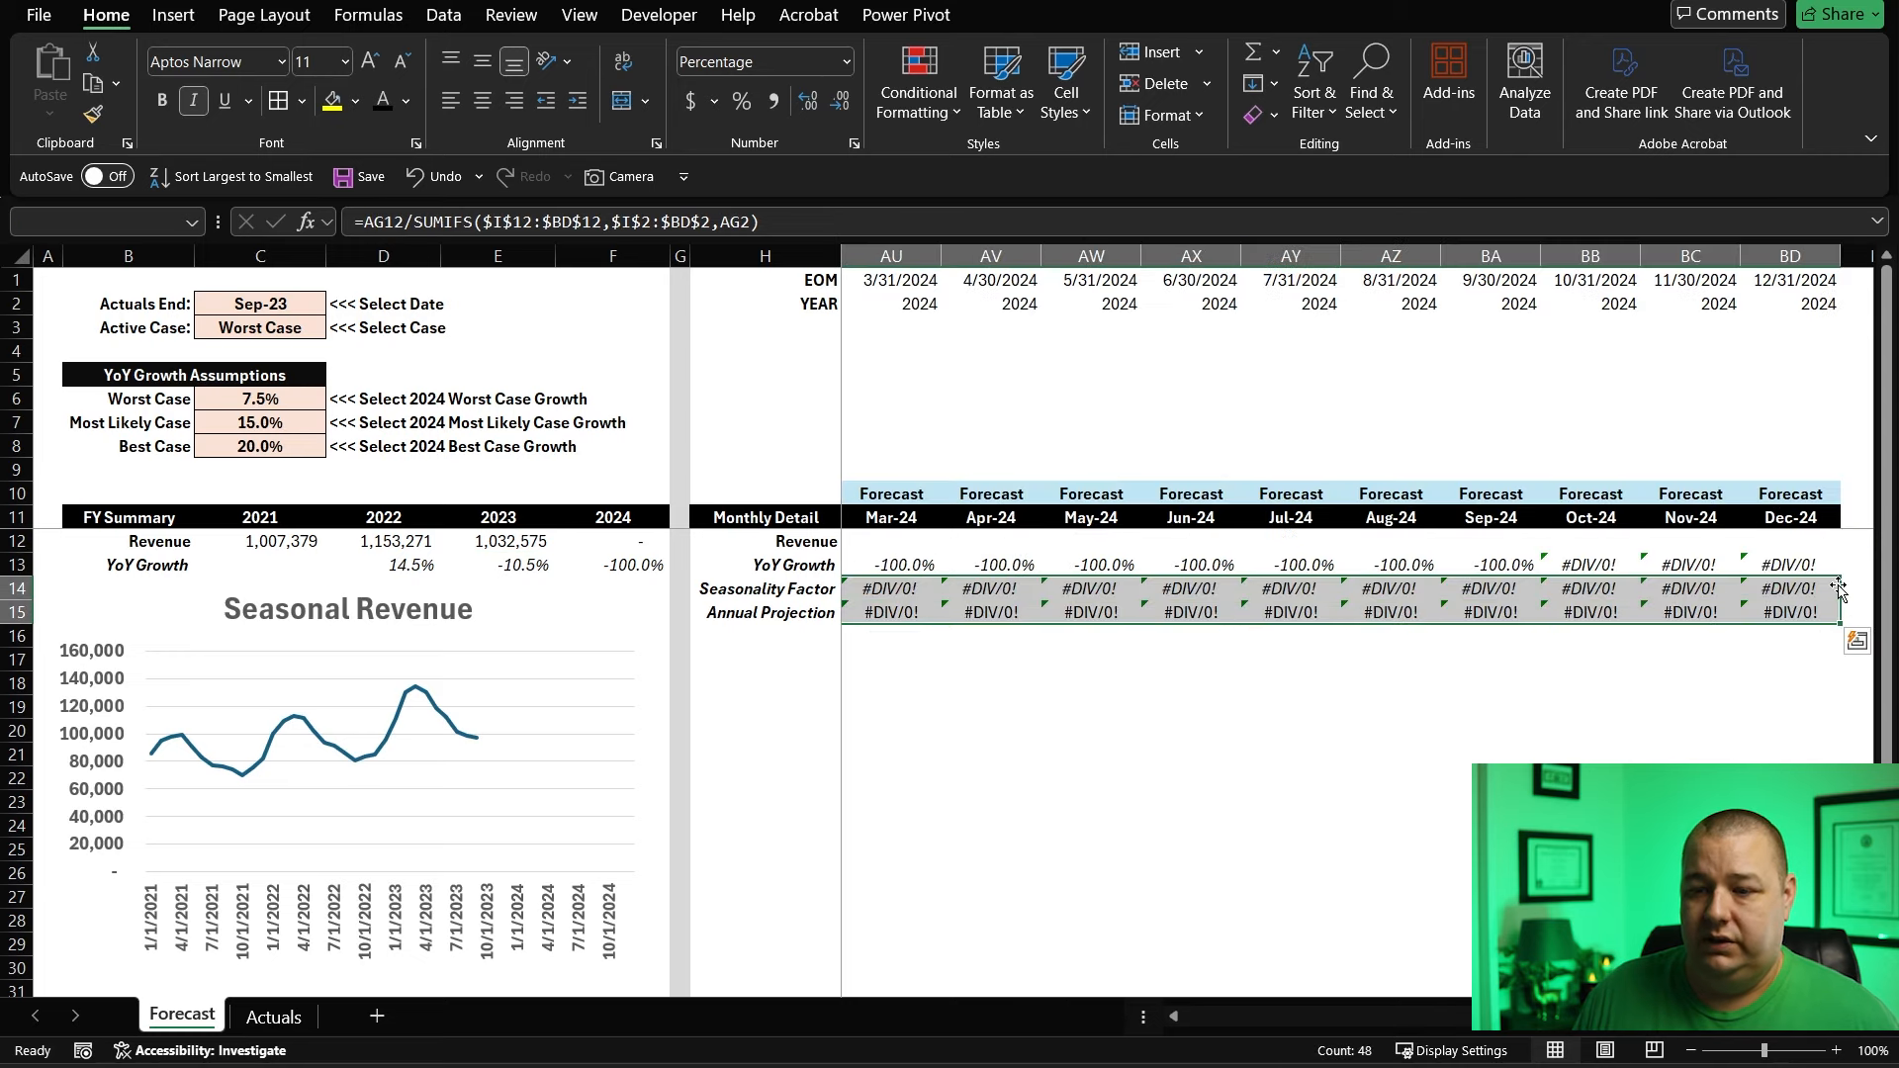
{"action": "key", "text": "Delete"}
{"action": "key", "text": "Left"}
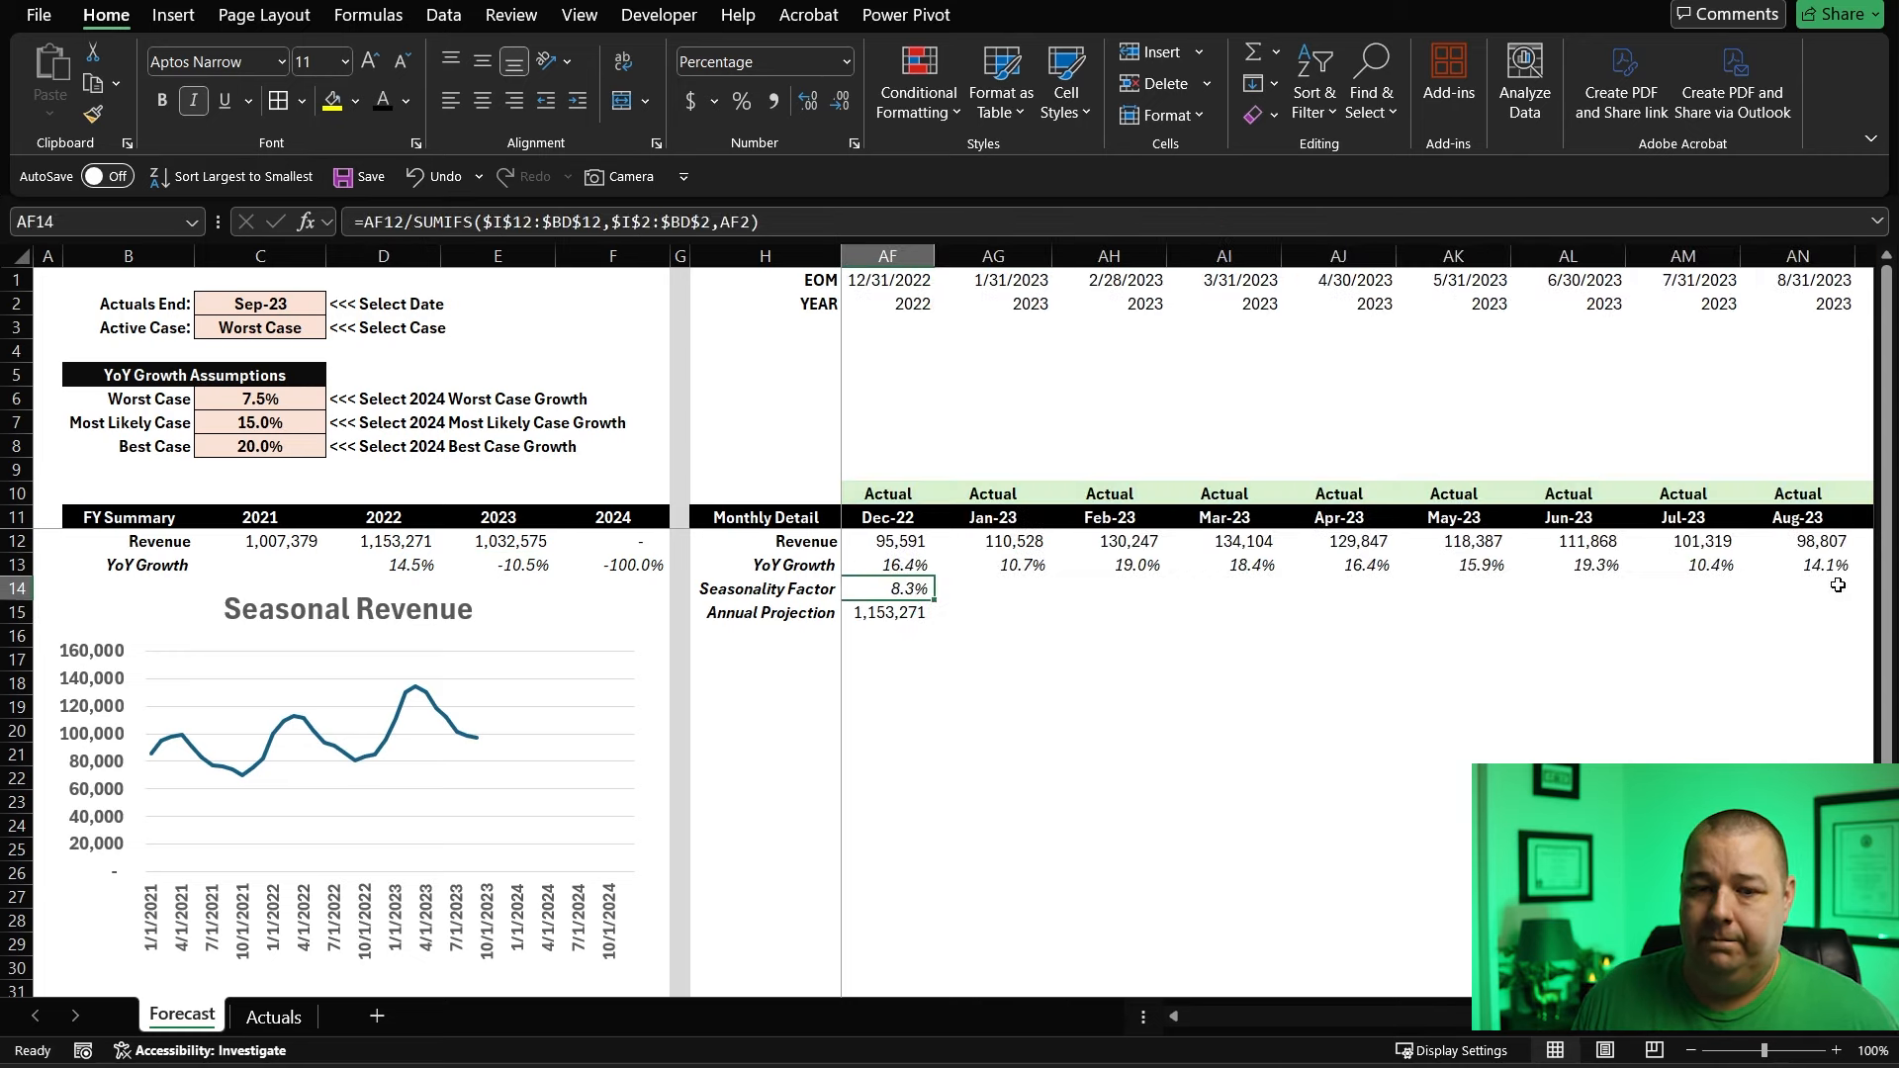
- Enter the Jan-23 Seasonality Factor in AG14 as the average of the Jan-21 and Jan-22 factors, =AVERAGE(I14,U14)
{"action": "key", "text": "Right"}
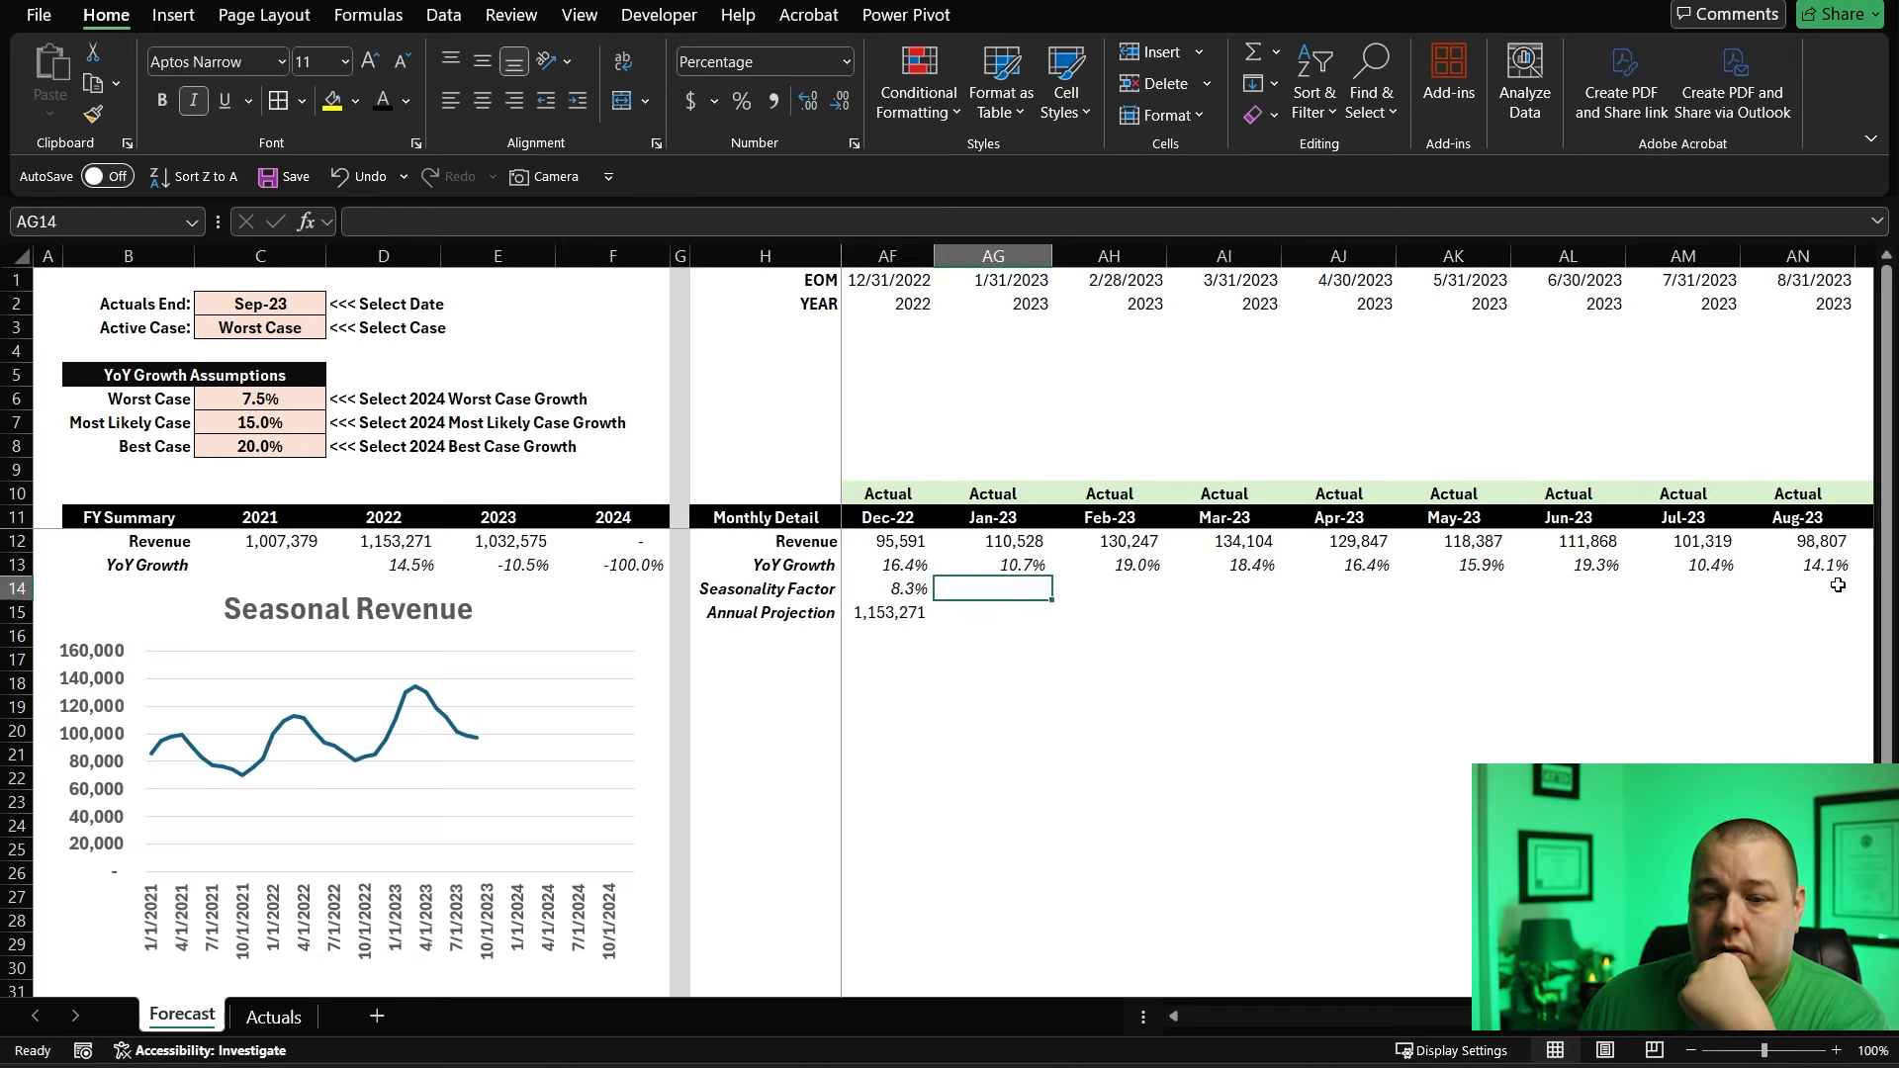
{"action": "key", "text": "Left"}
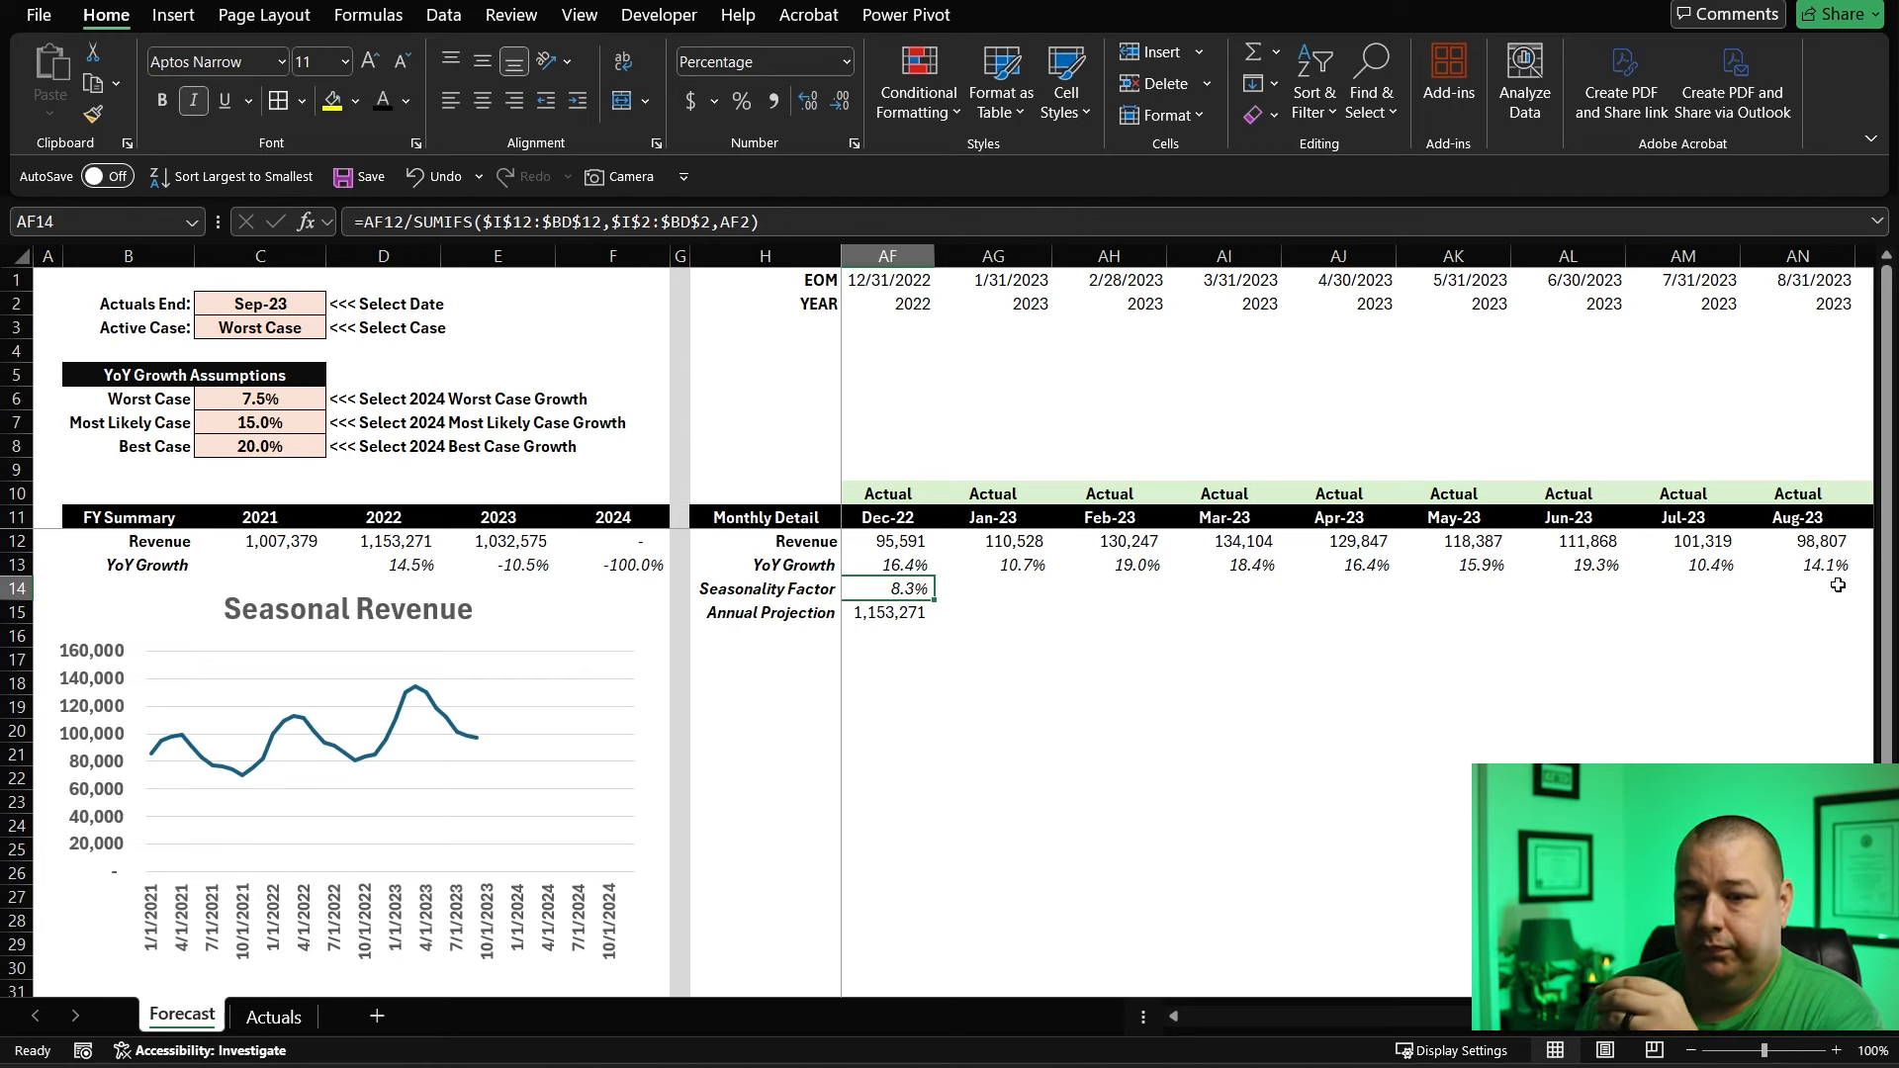
{"action": "key", "text": "Right"}
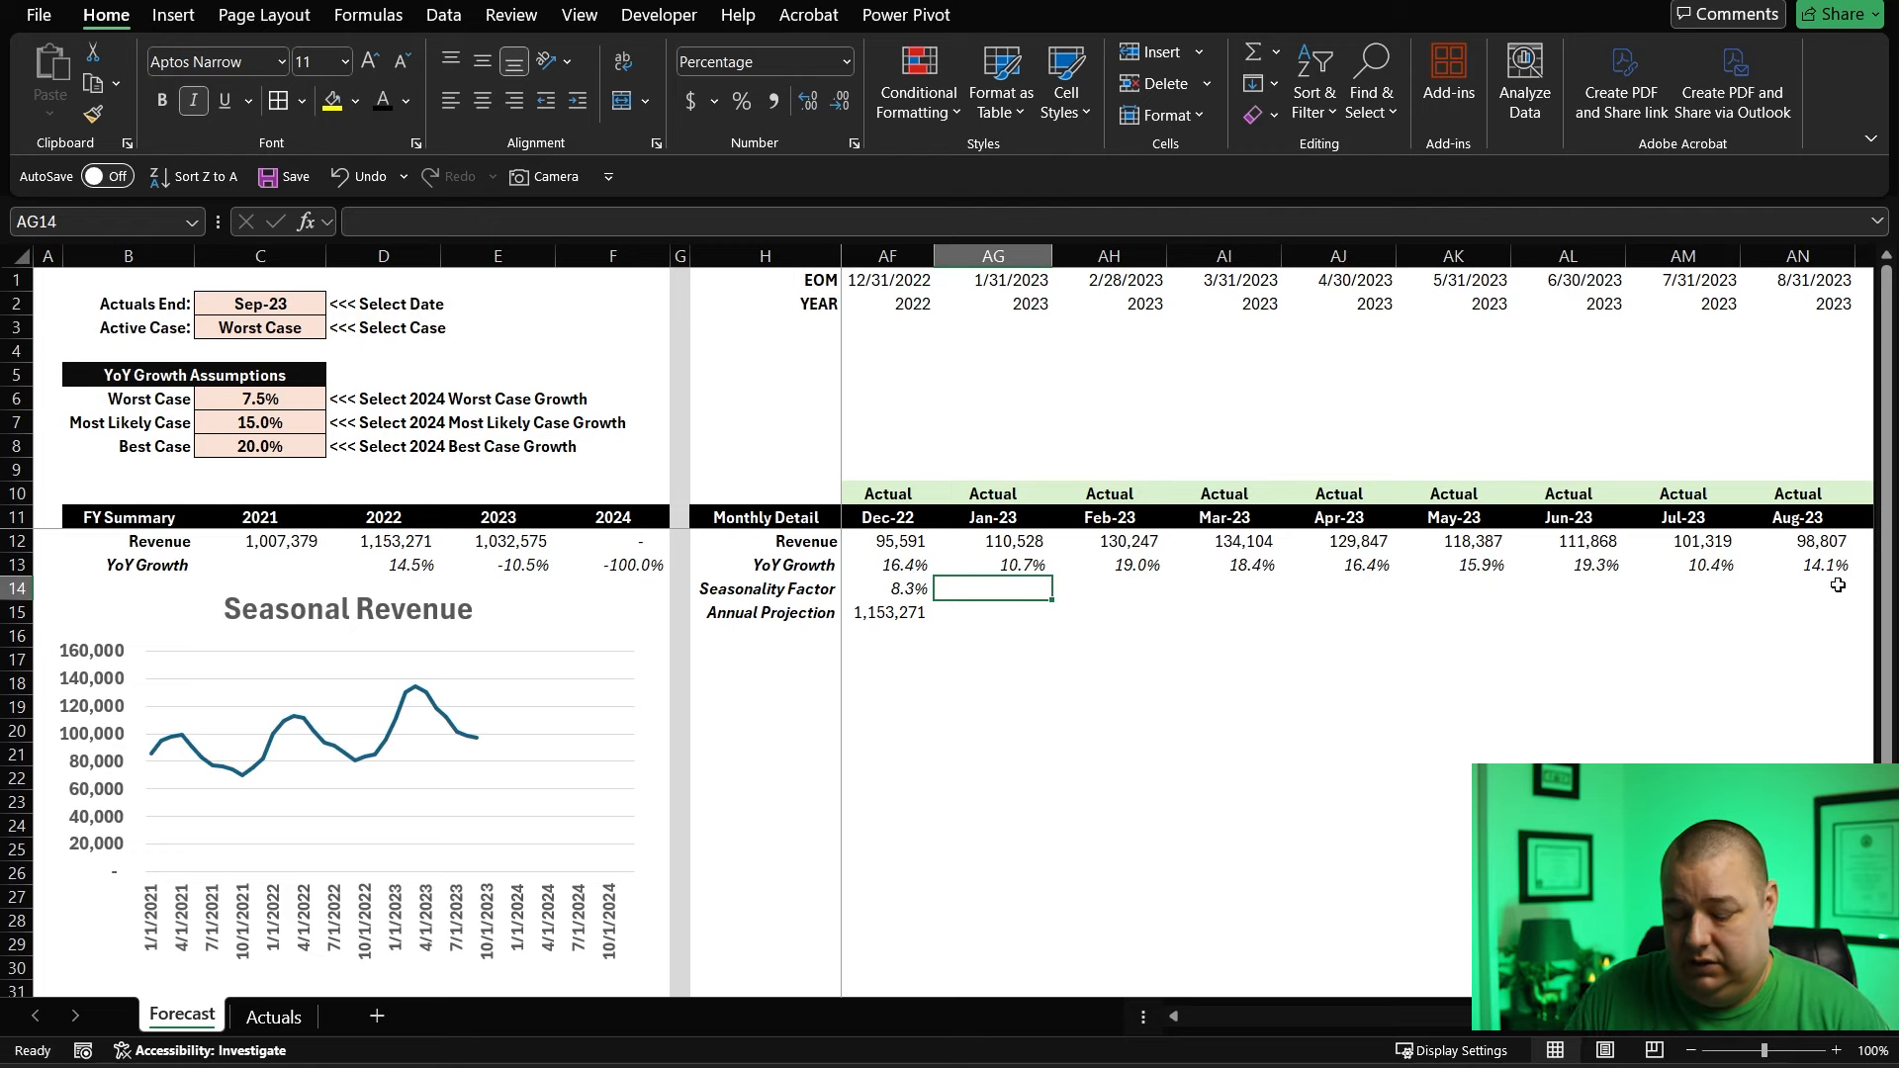
{"action": "type", "text": "=AVERAGE("}
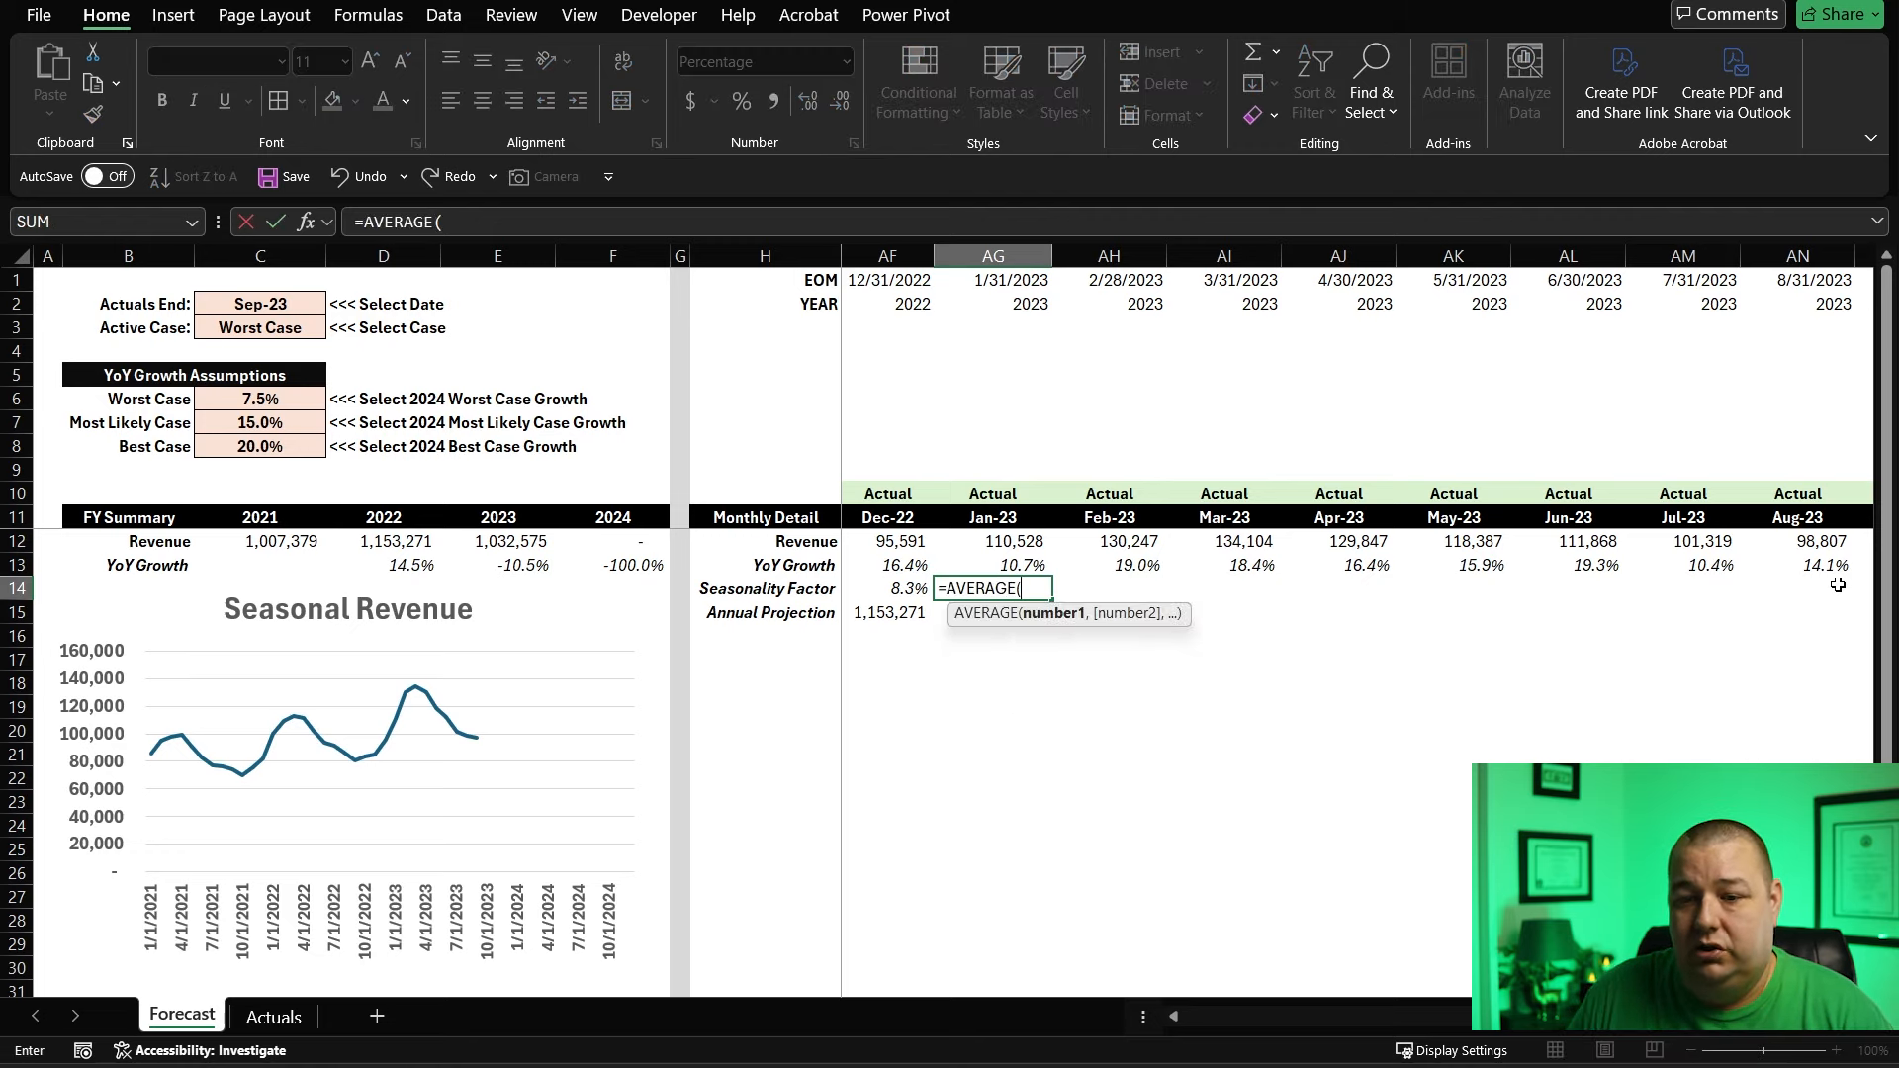
{"action": "key", "text": "Left"}
{"action": "key", "text": "ctrl+Left"}
{"action": "key", "text": "Right"}
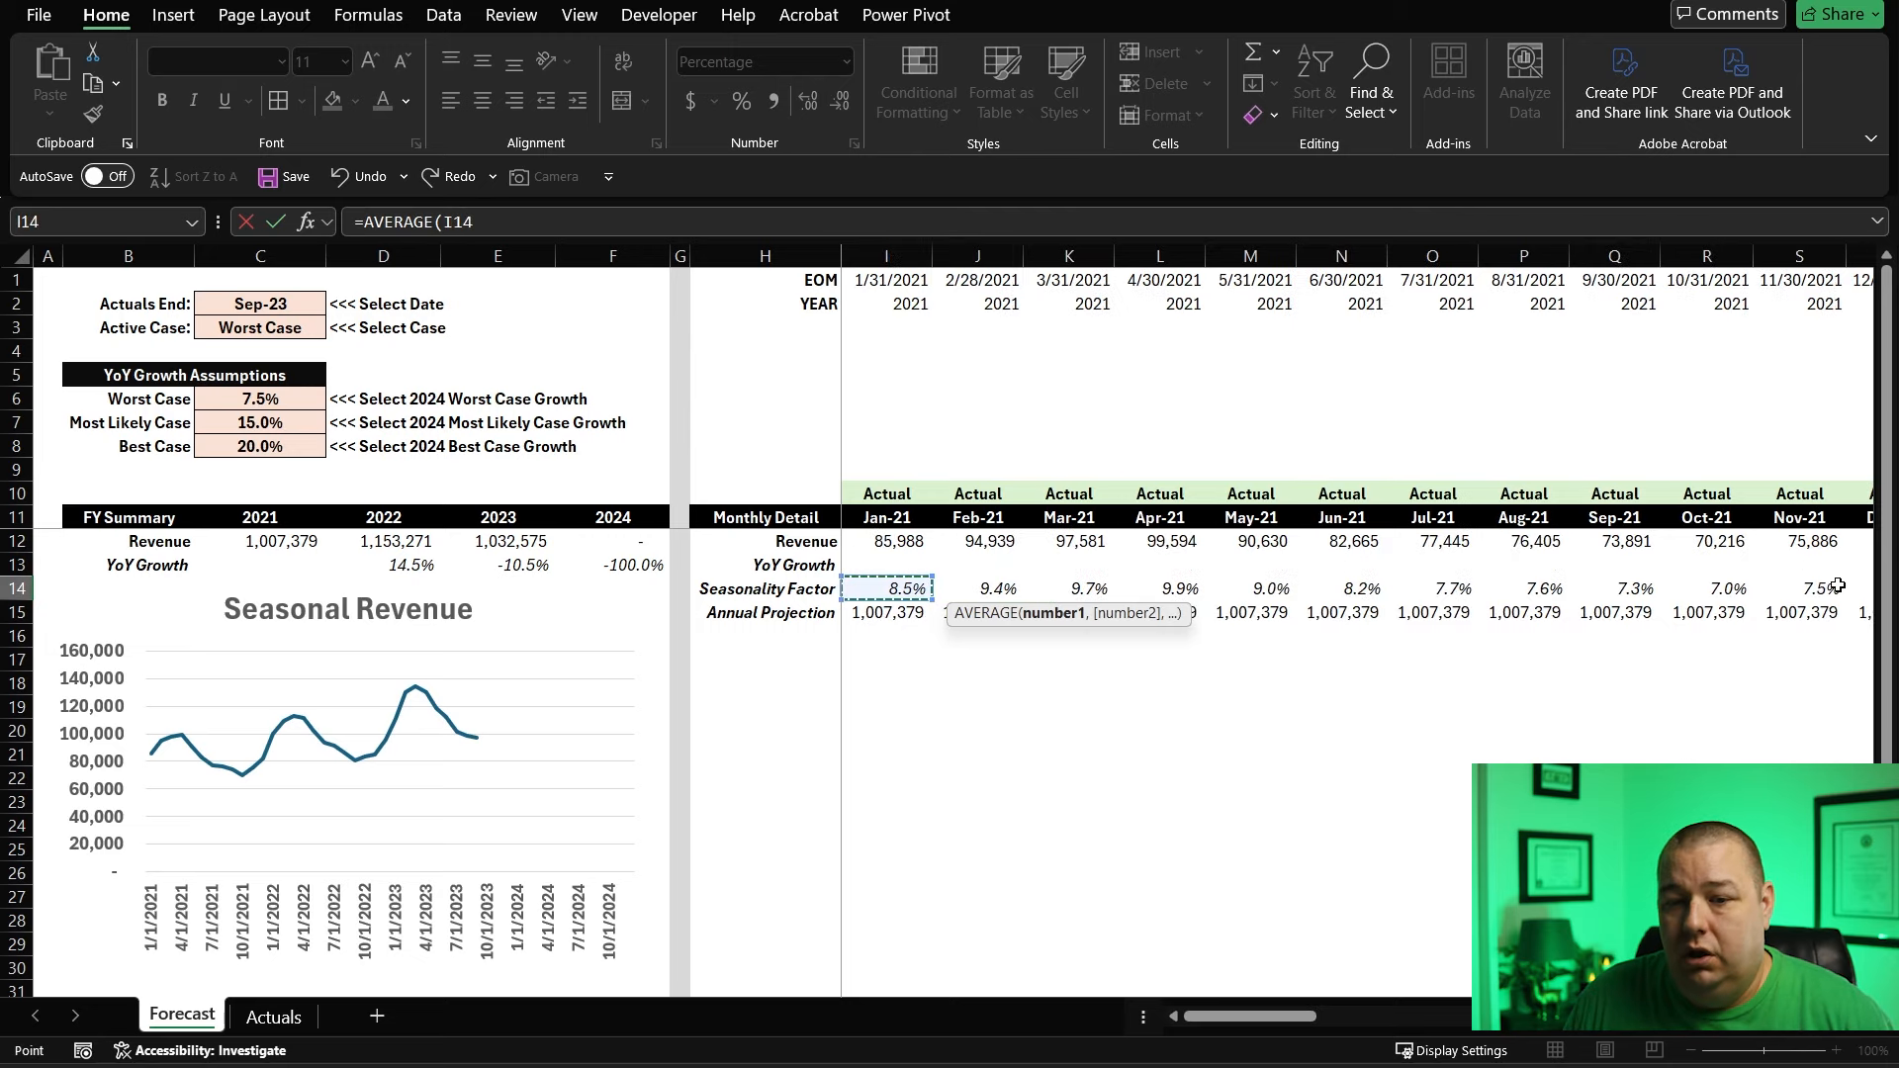
{"action": "type", "text": ","}
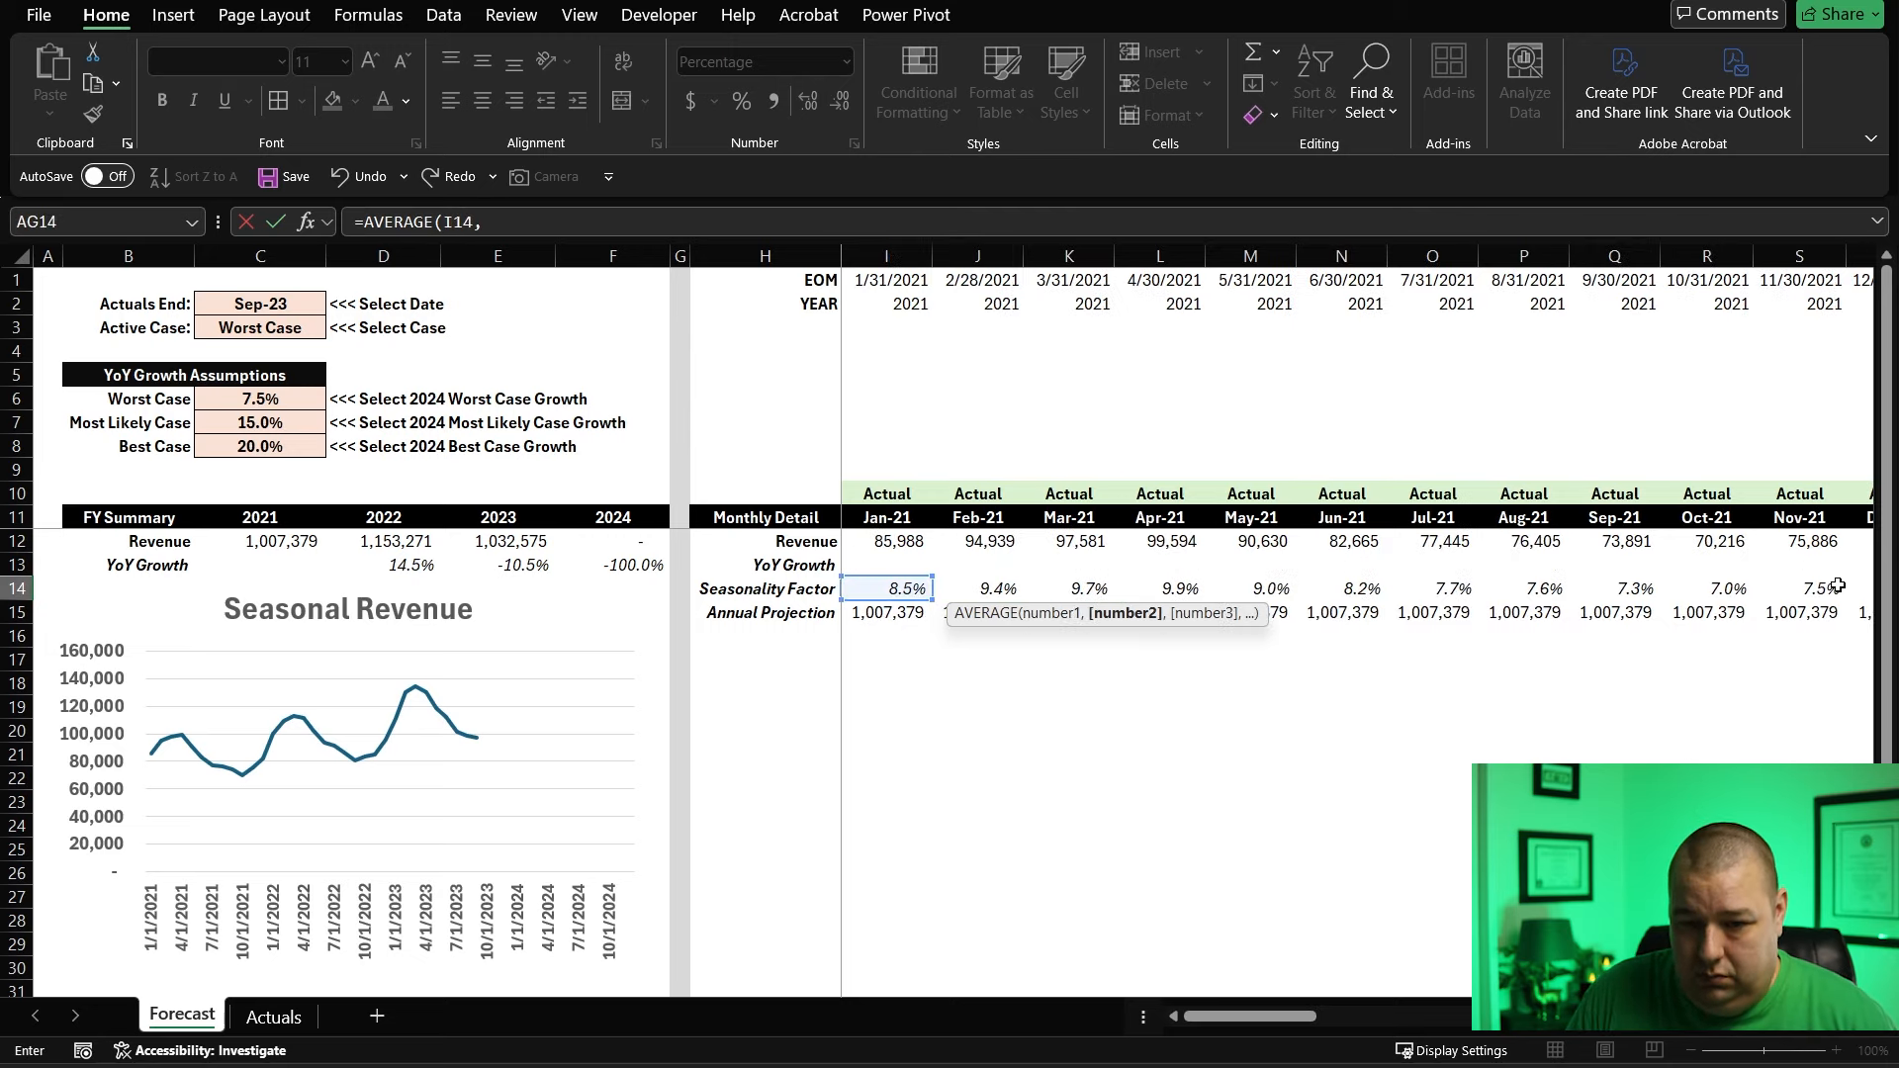
{"action": "key", "text": "Left"}
{"action": "key", "text": "ctrl+Left"}
{"action": "key", "text": "Right"}
{"action": "key", "text": "Right"}
{"action": "key", "text": "Right"}
{"action": "key", "text": "Right"}
{"action": "key", "text": "Right"}
{"action": "key", "text": "Right"}
{"action": "key", "text": "Right"}
{"action": "key", "text": "Right"}
{"action": "key", "text": "Right"}
{"action": "key", "text": "Right"}
{"action": "key", "text": "Right"}
{"action": "key", "text": "Right"}
{"action": "key", "text": "Right"}
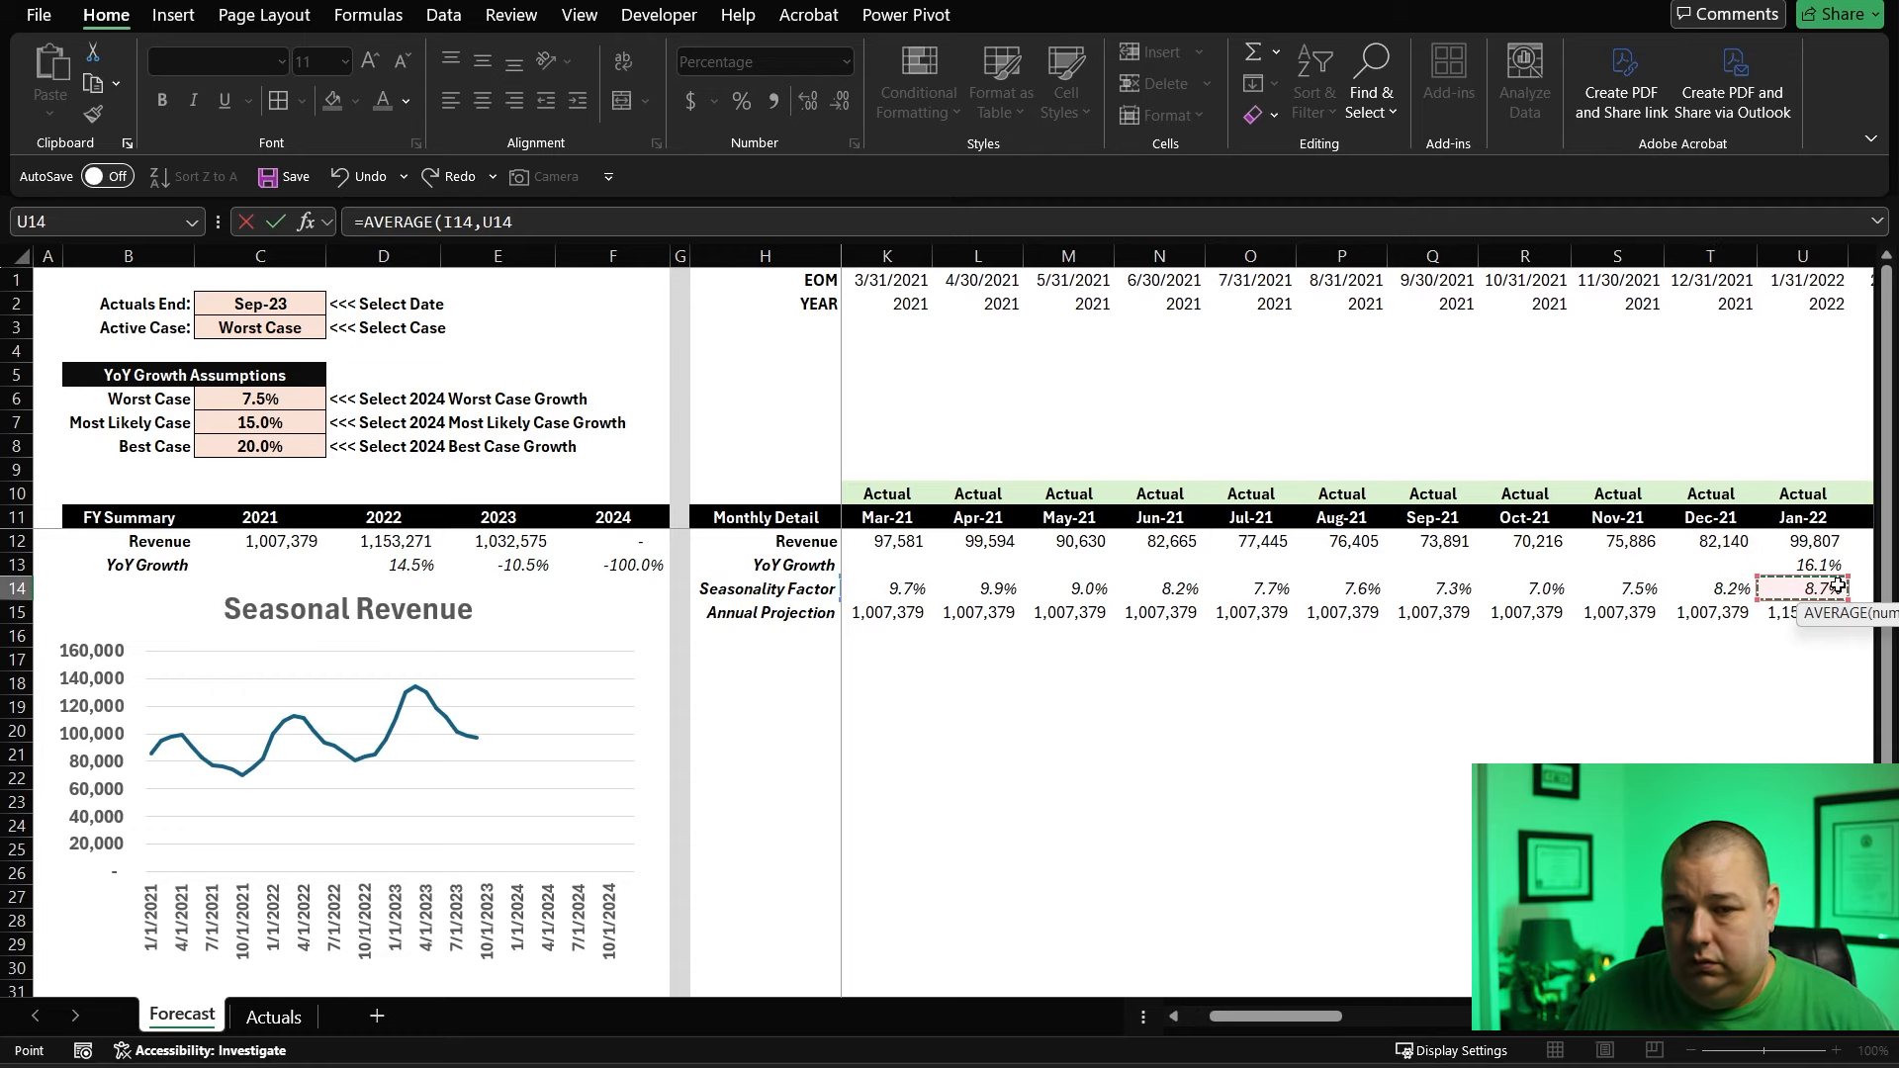
{"action": "key", "text": "Return"}
{"action": "key", "text": "Up"}
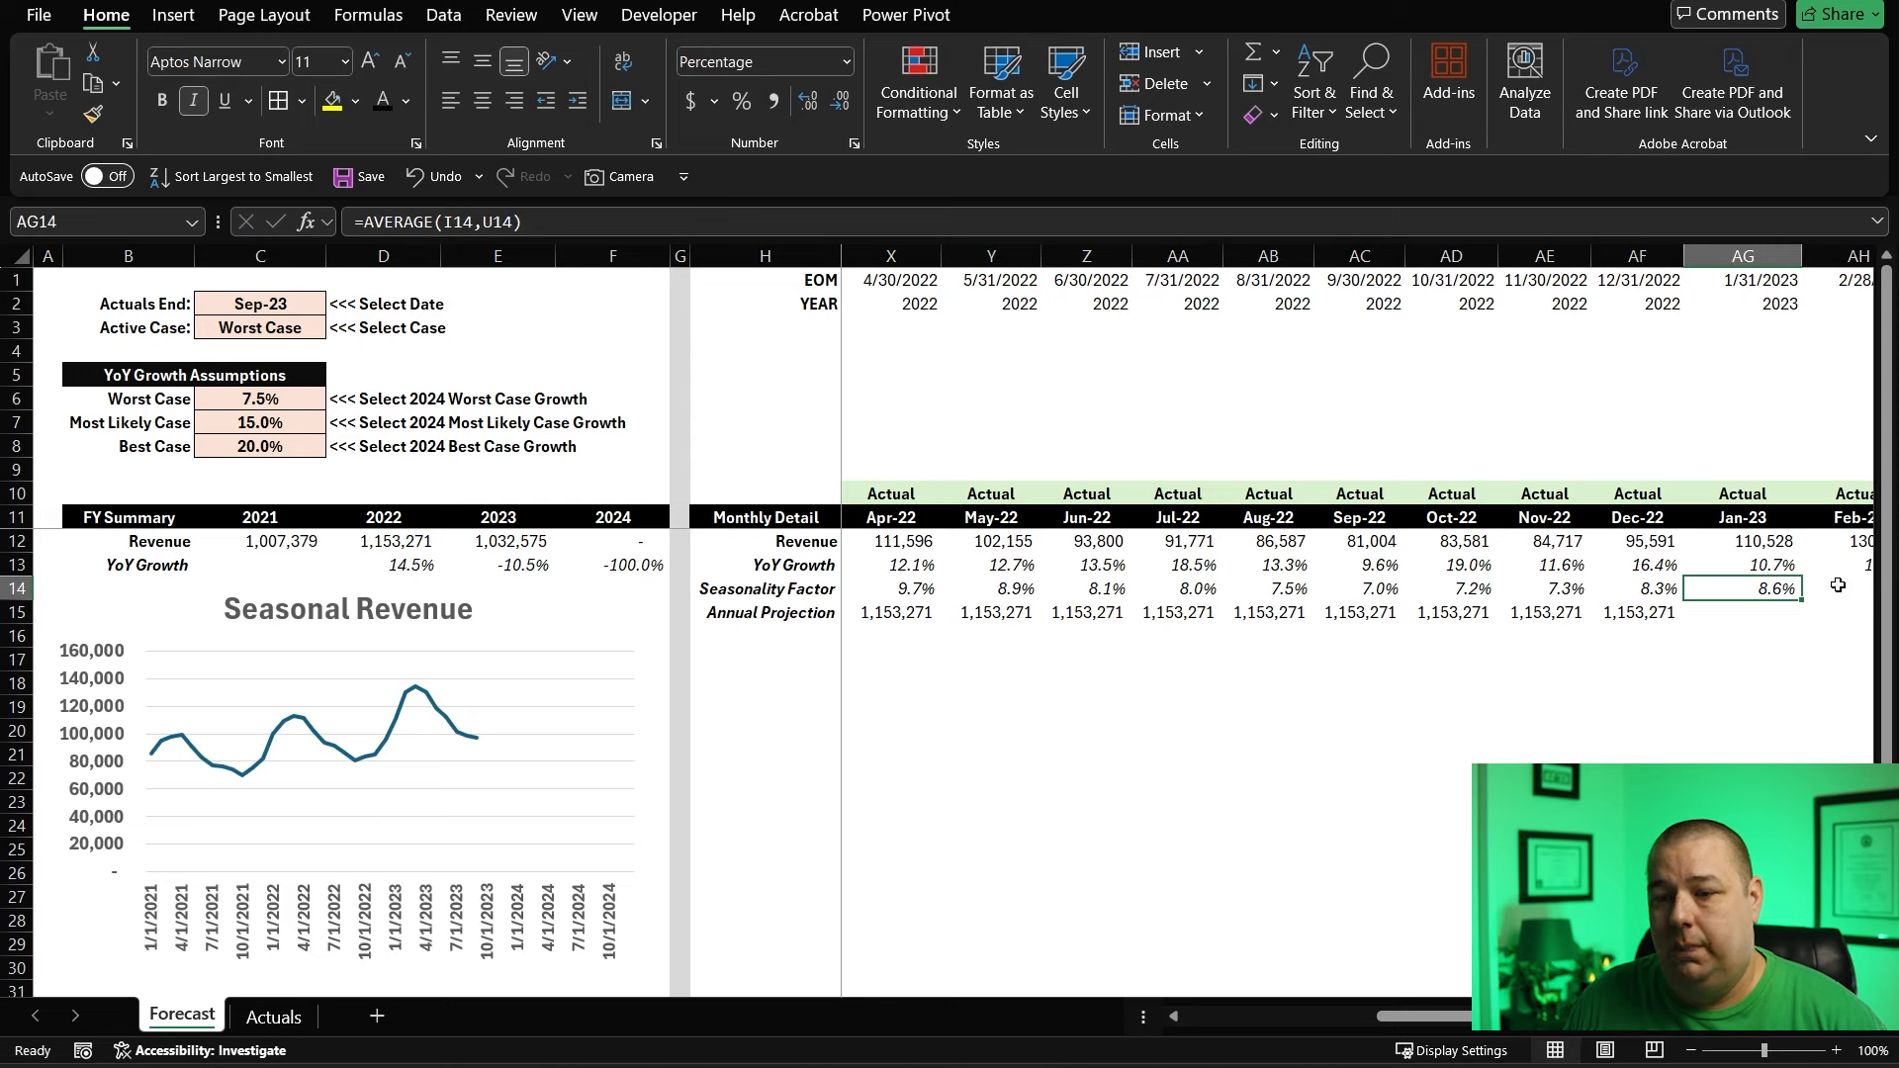
- Copy the Dec-22 Annual Projection formula into Jan-23 (AG15) and clear the copy selection
{"action": "key", "text": "Down"}
{"action": "key", "text": "Left"}
{"action": "key", "text": "ctrl+c"}
{"action": "key", "text": "Right"}
{"action": "key", "text": "ctrl+v"}
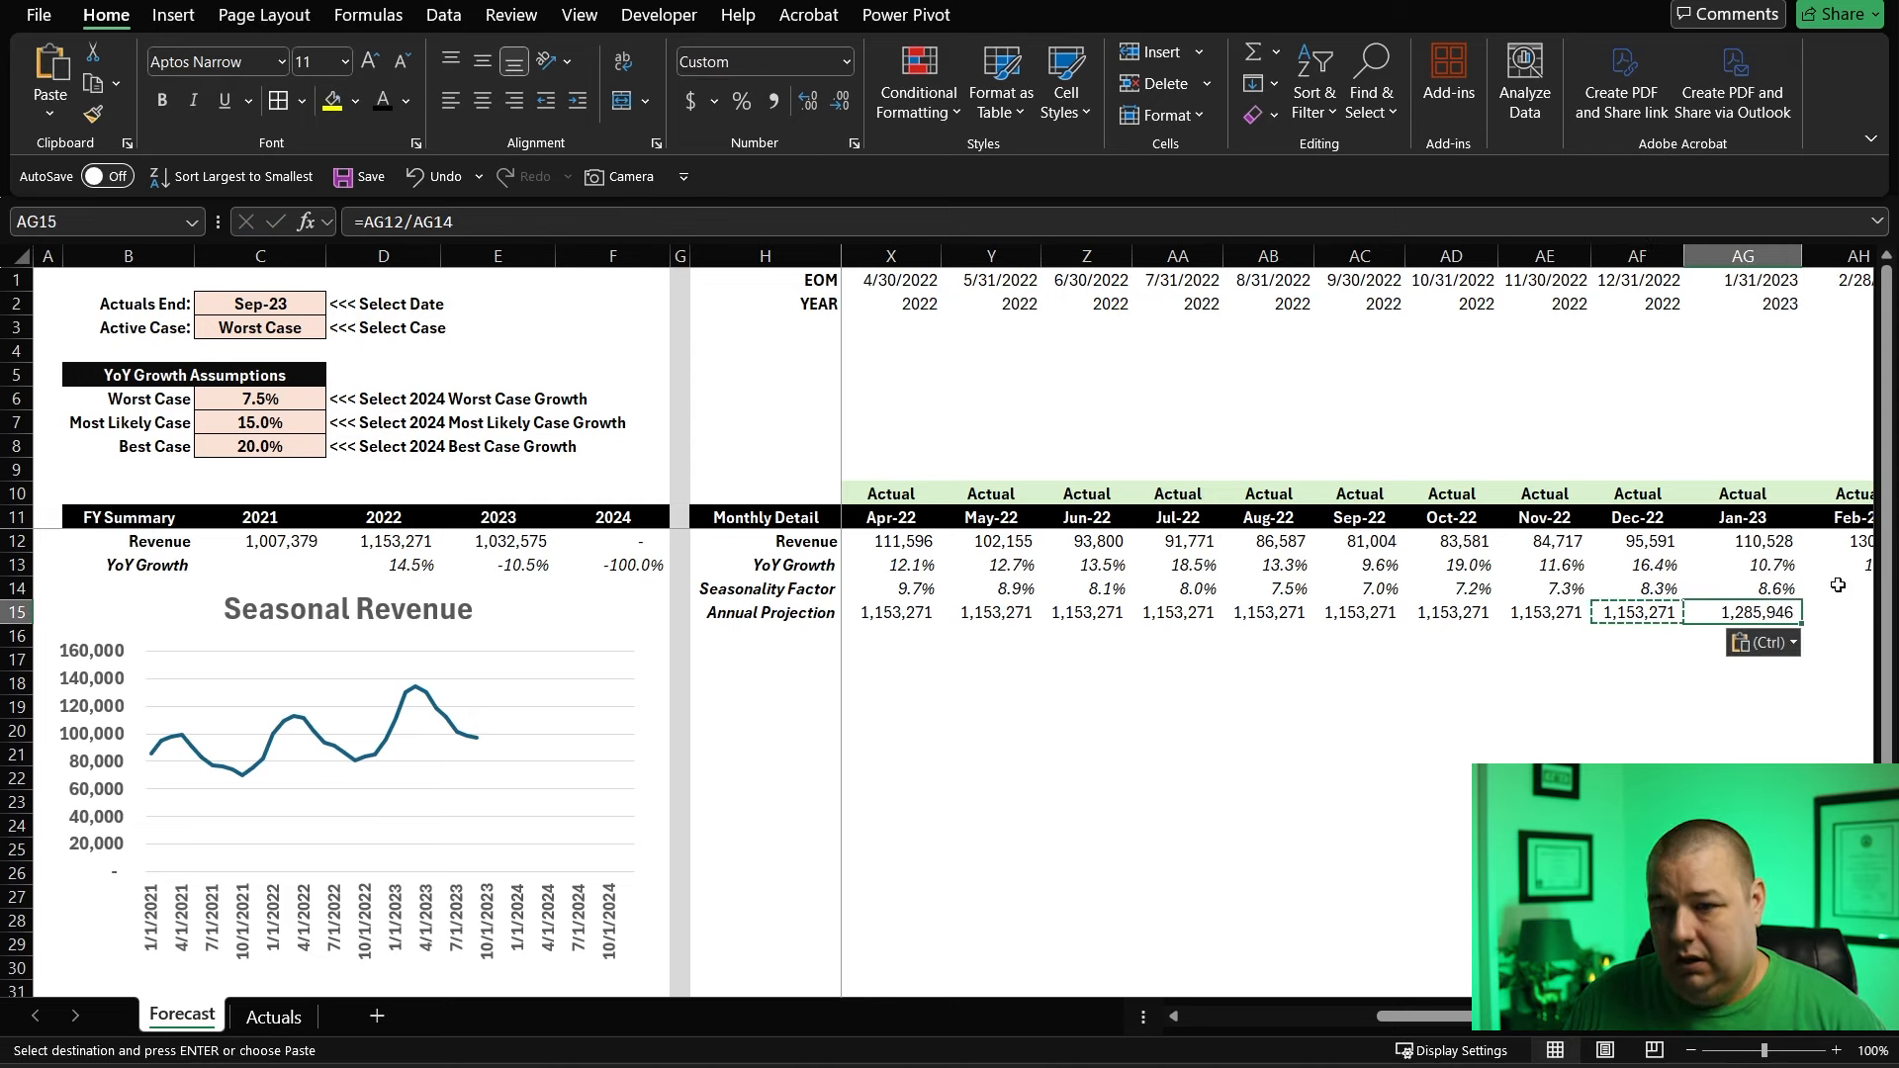
{"action": "key", "text": "Escape"}
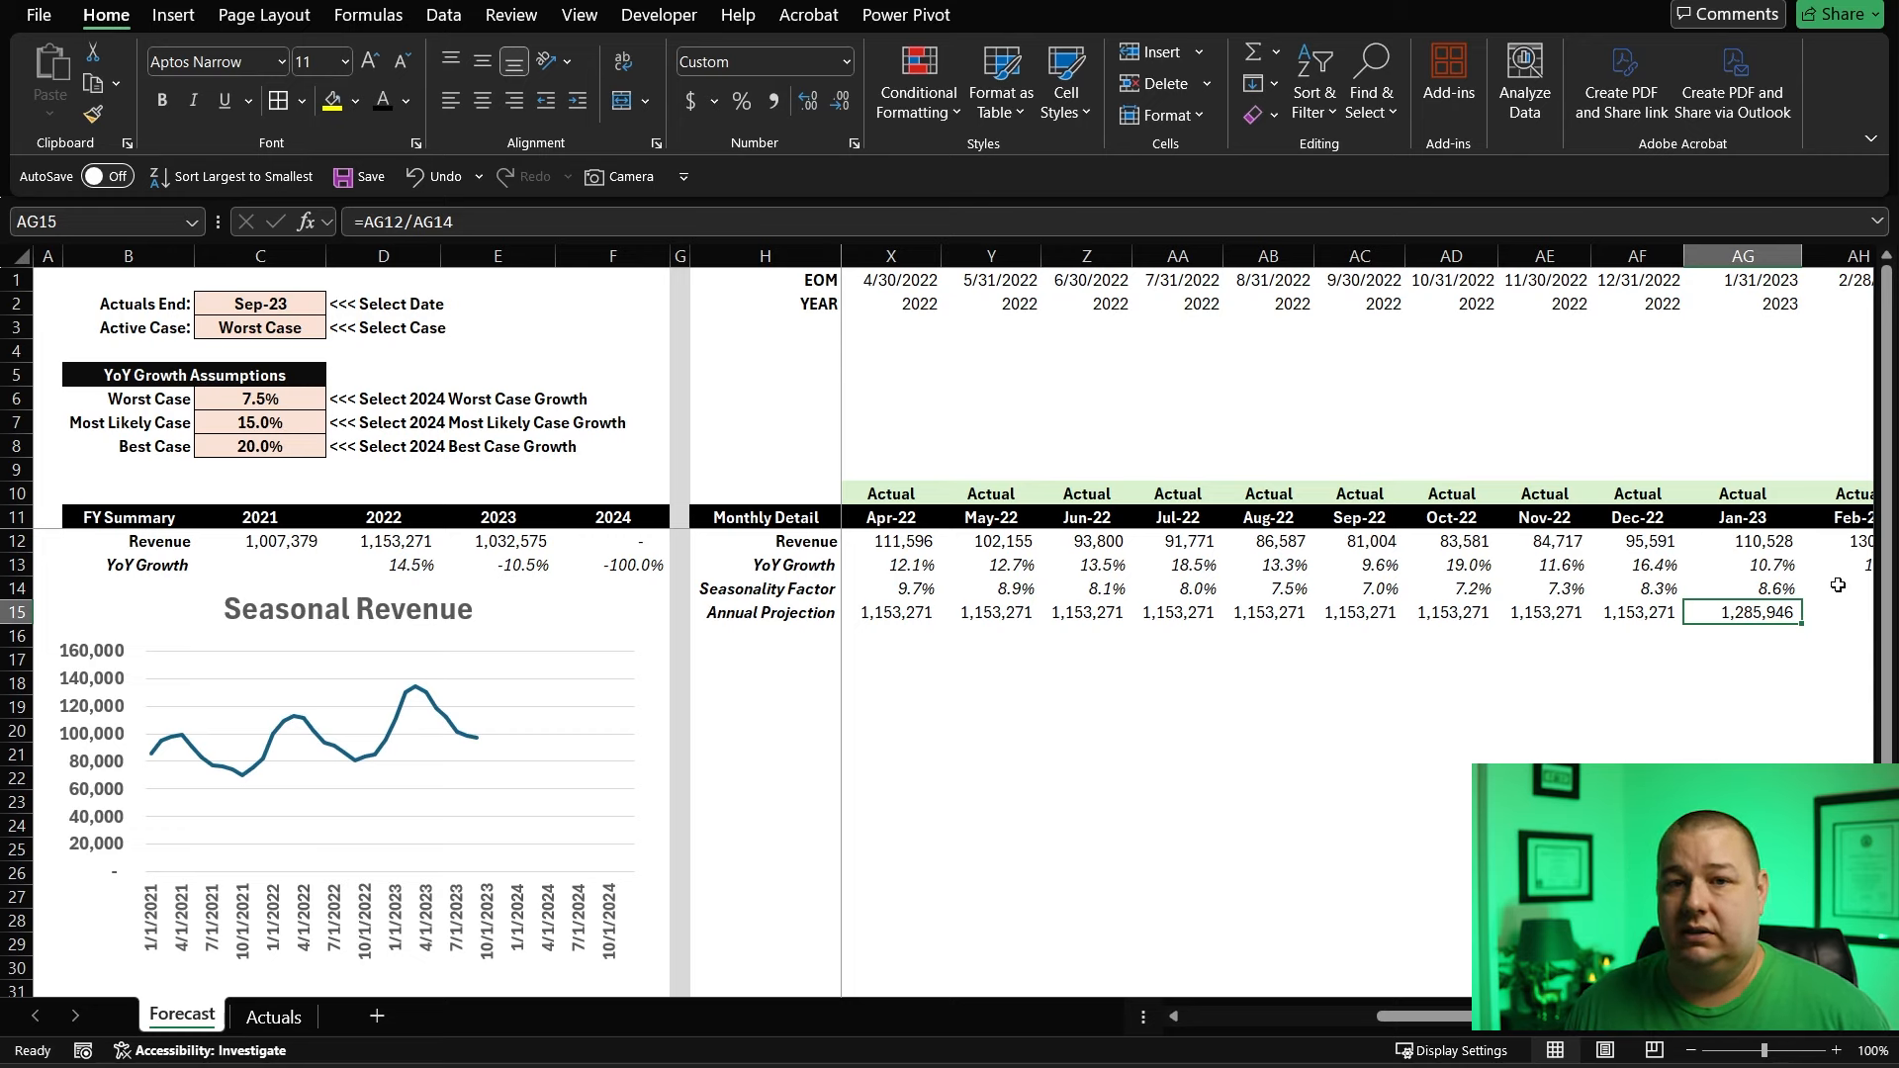
- Copy the Jan-23 Seasonality Factor and Annual Projection formulas (AG14:AG15) across Feb-23 through Sep-23
{"action": "key", "text": "Right"}
{"action": "key", "text": "Right"}
{"action": "key", "text": "Right"}
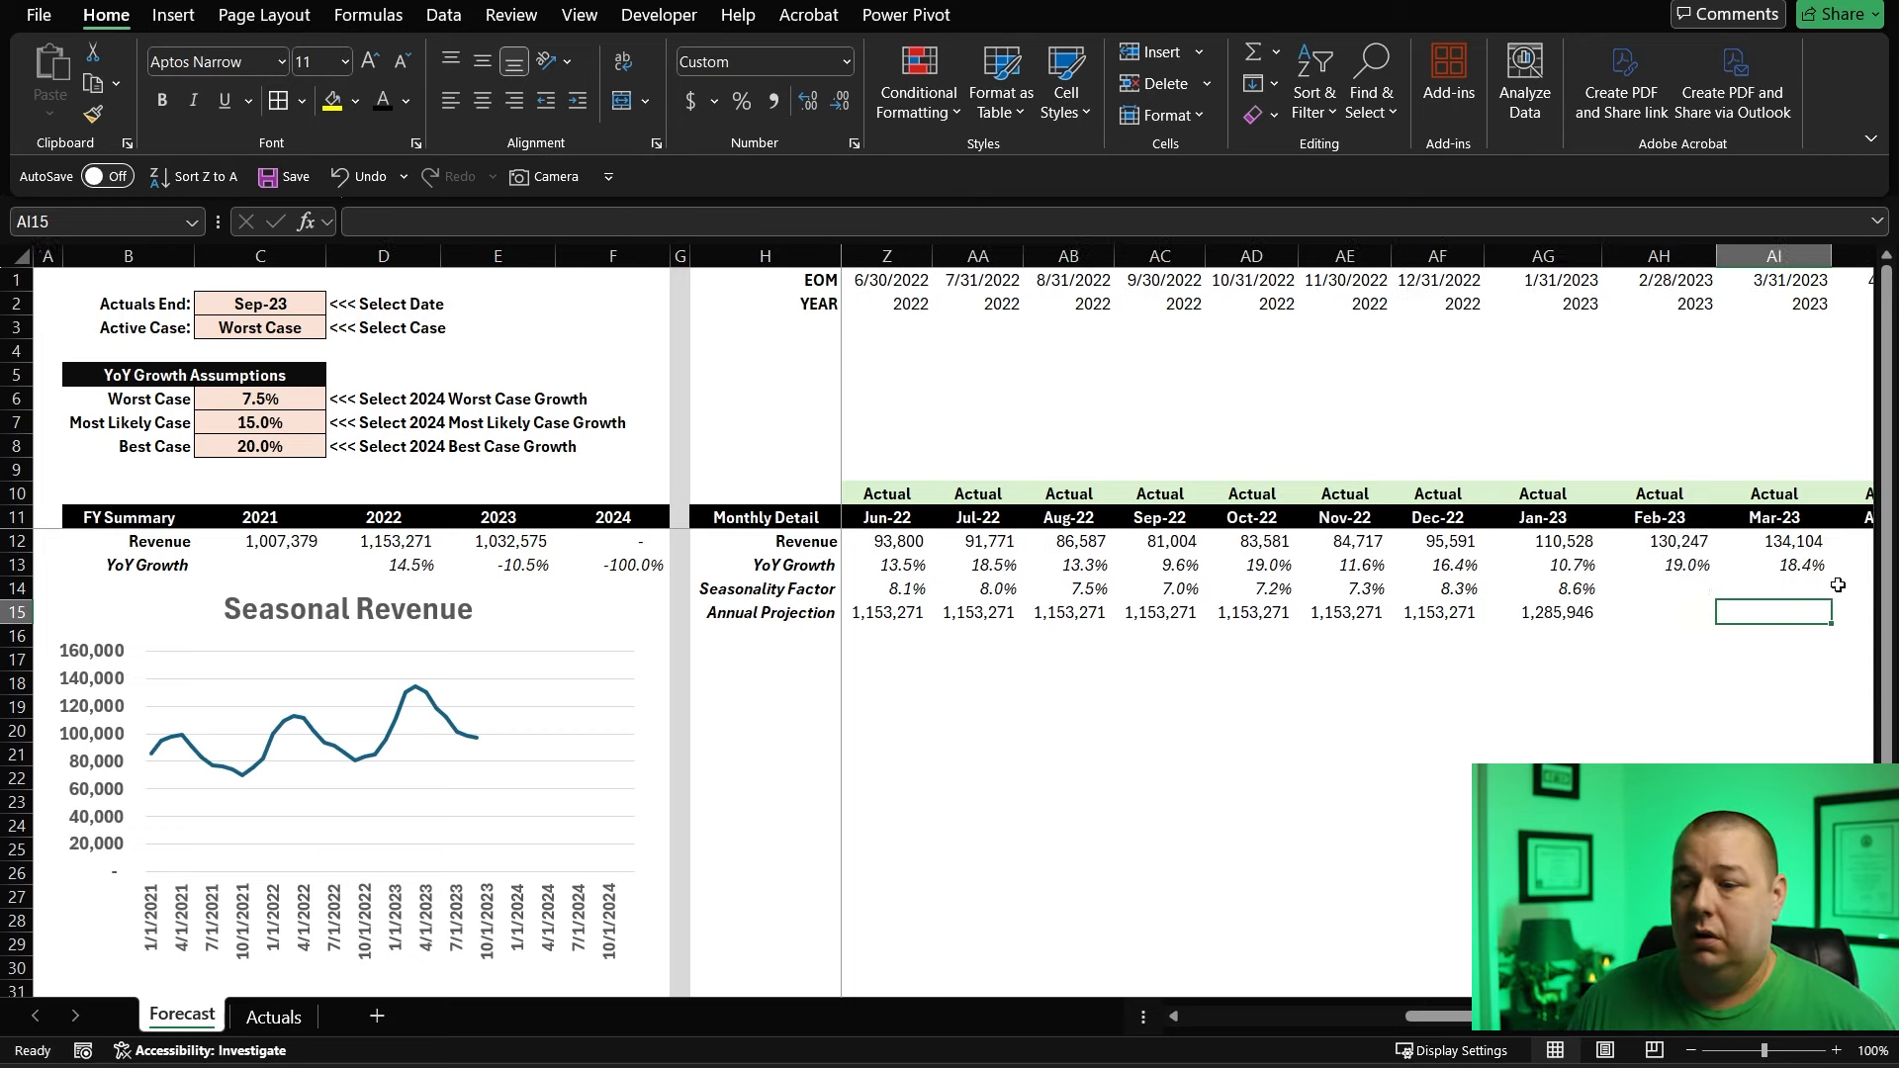
{"action": "key", "text": "Left"}
{"action": "key", "text": "Left"}
{"action": "key", "text": "Left"}
{"action": "key", "text": "Up"}
{"action": "key", "text": "shift+Down"}
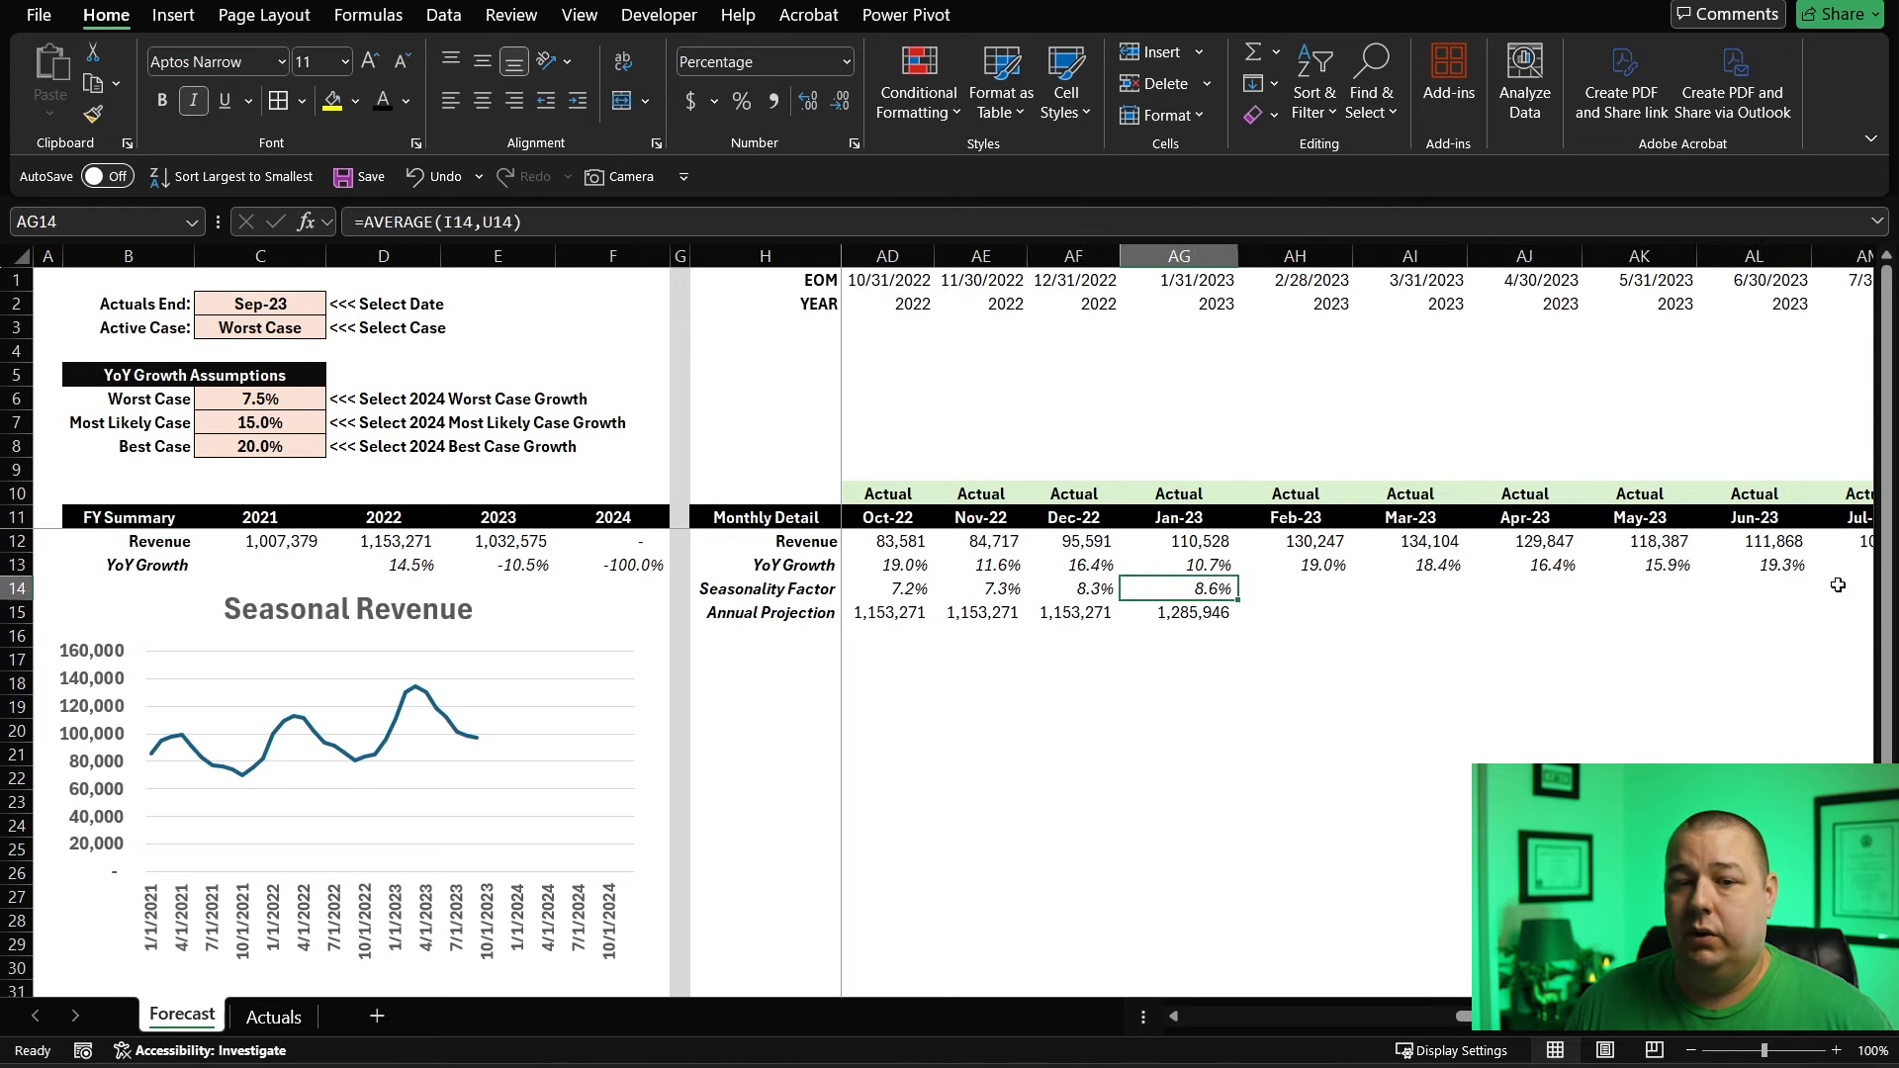
{"action": "key", "text": "ctrl+c"}
{"action": "key", "text": "shift+Right"}
{"action": "key", "text": "shift+Right"}
{"action": "key", "text": "shift+Right"}
{"action": "key", "text": "shift+Right"}
{"action": "key", "text": "shift+Right"}
{"action": "key", "text": "shift+Right"}
{"action": "key", "text": "shift+Right"}
{"action": "key", "text": "shift+Right"}
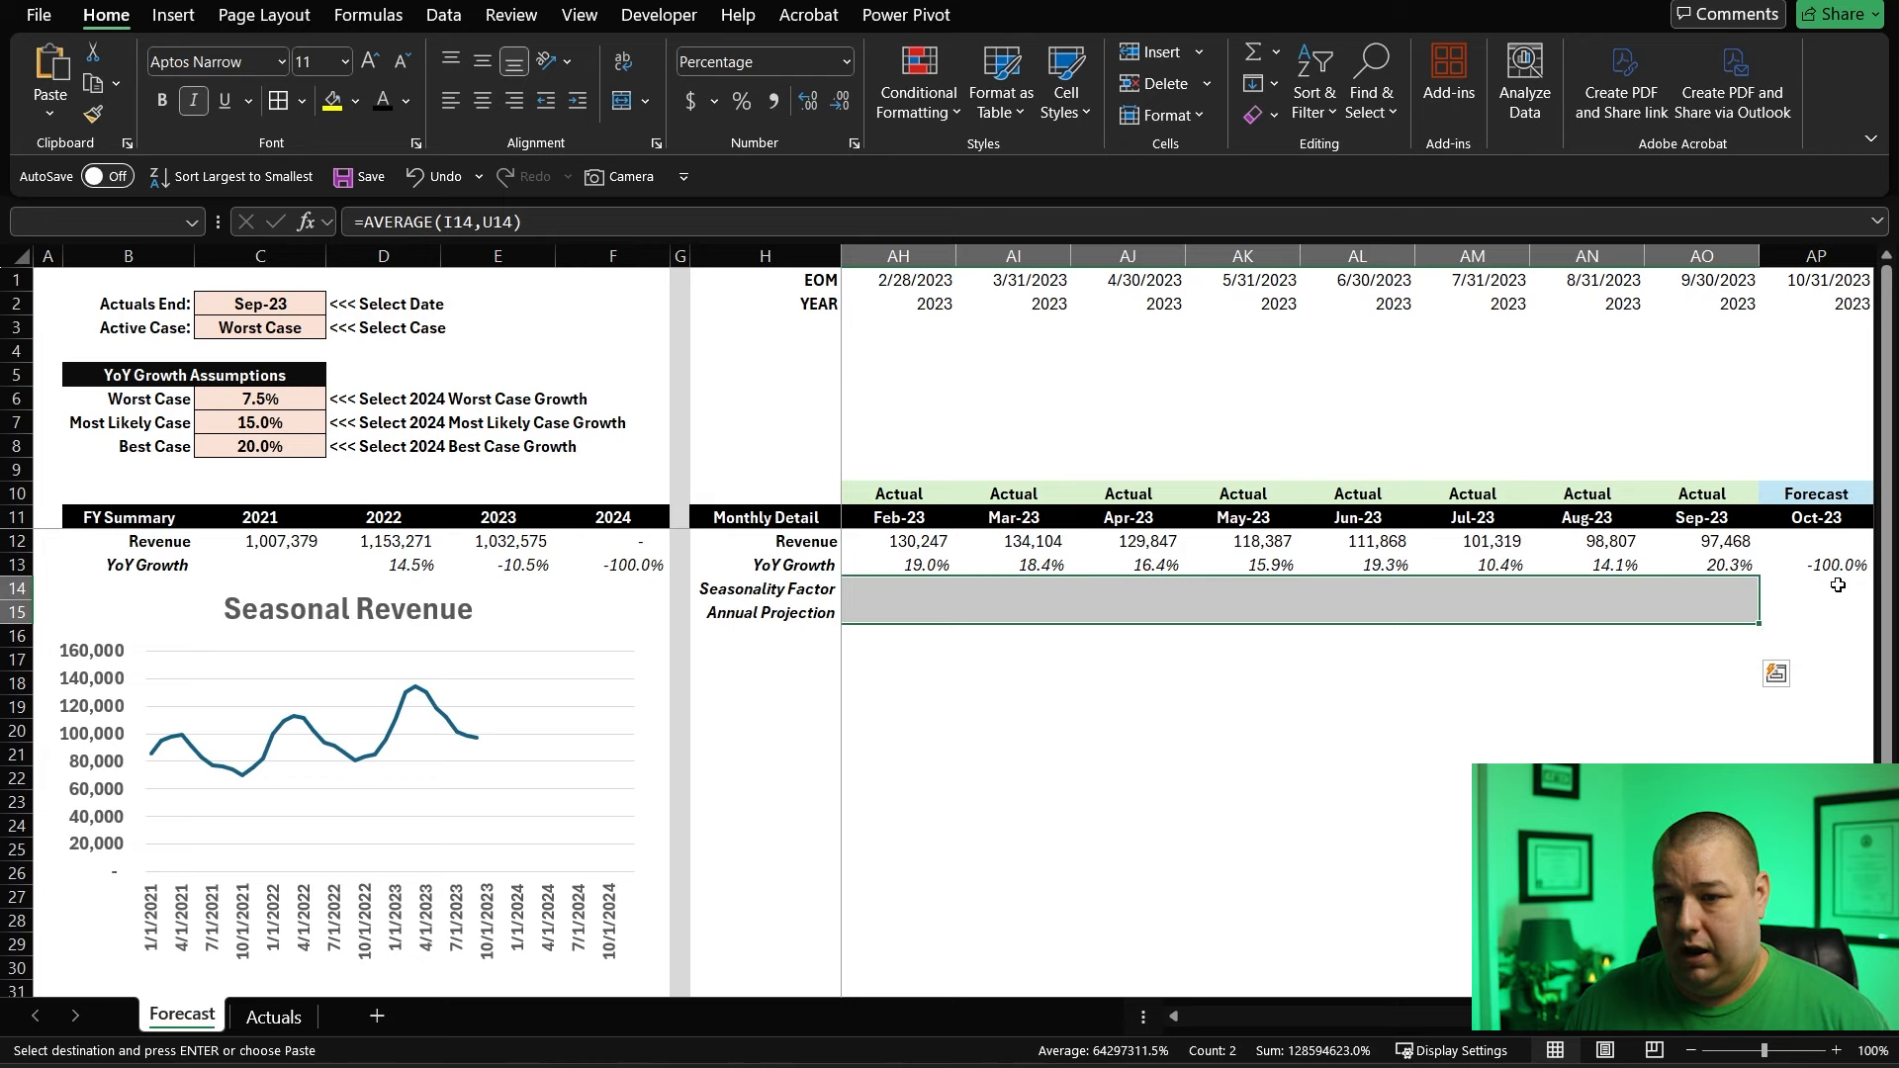
{"action": "key", "text": "ctrl+v"}
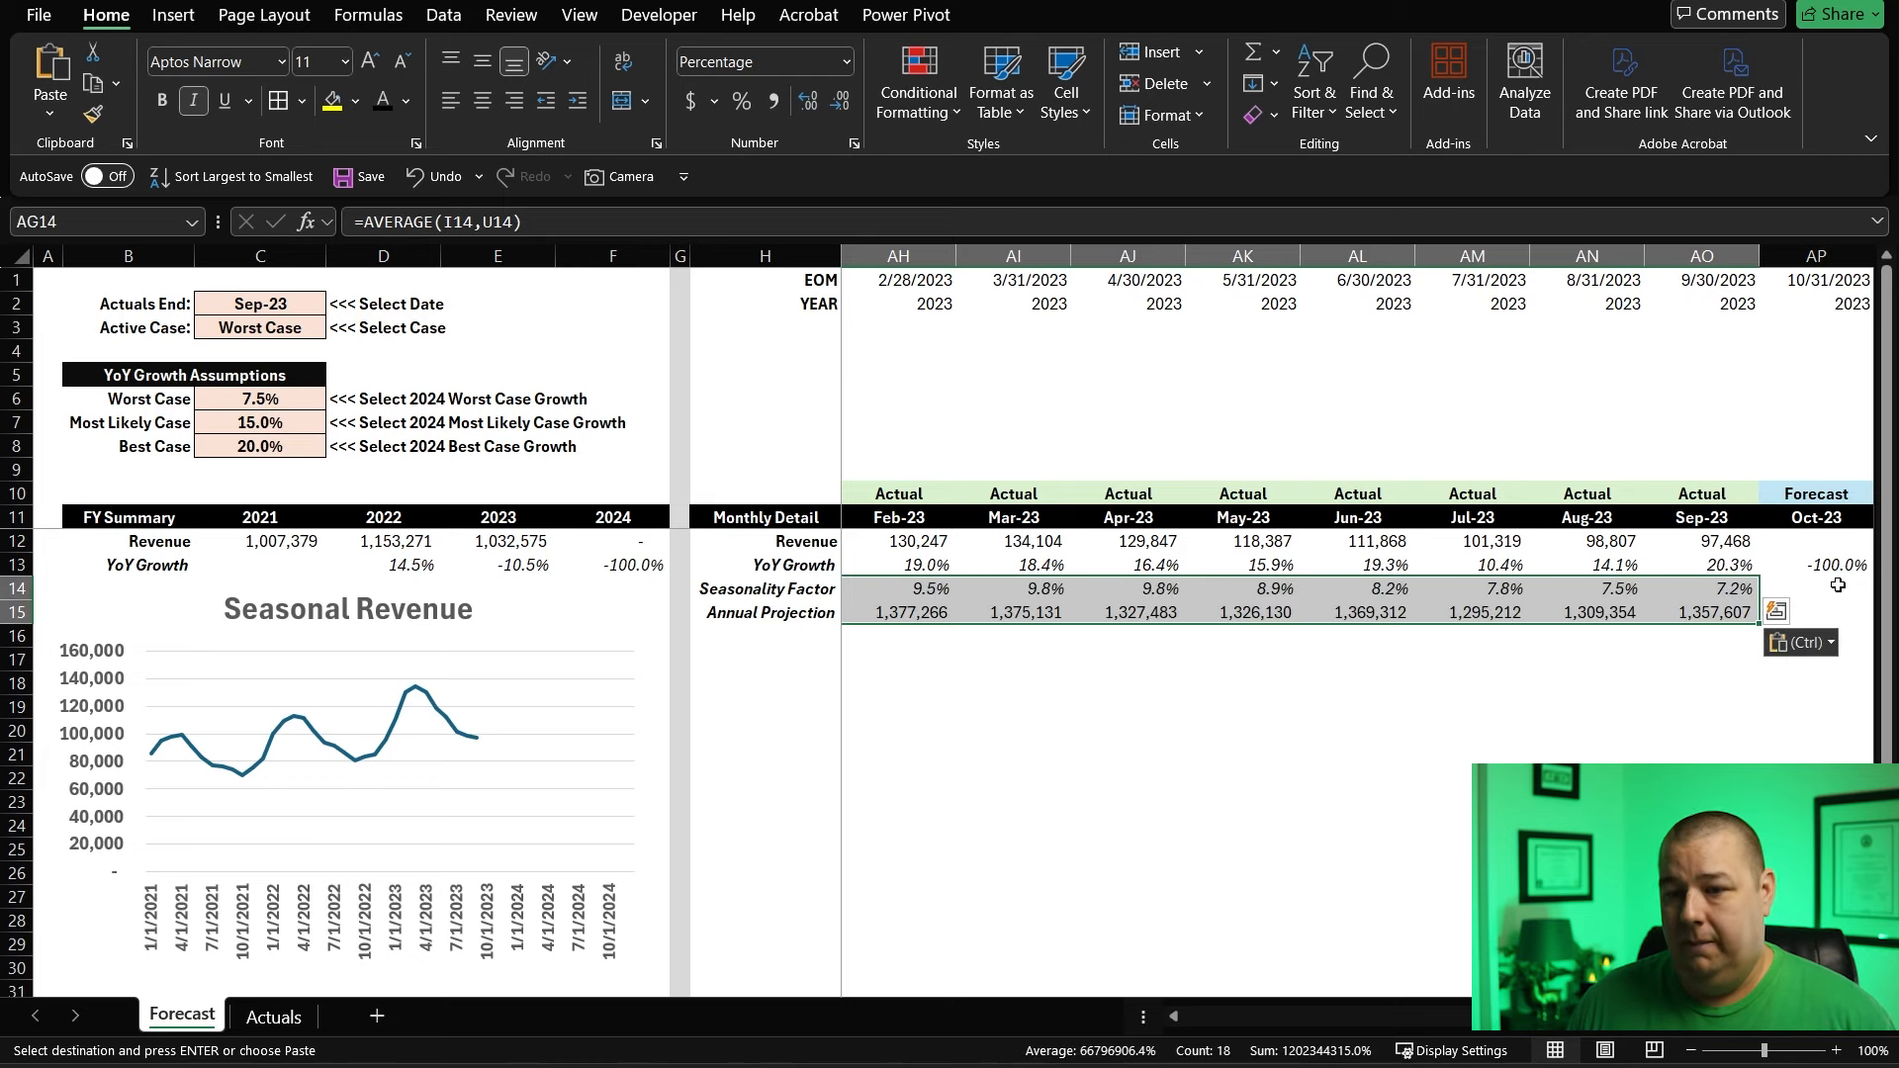
- Review the Annual Projection row across the 2023 actual months, from Jan-23 through Sep-23
{"action": "key", "text": "Down"}
{"action": "key", "text": "Right"}
{"action": "key", "text": "Right"}
{"action": "key", "text": "Right"}
{"action": "key", "text": "Right"}
{"action": "key", "text": "Right"}
{"action": "key", "text": "Right"}
{"action": "key", "text": "Right"}
{"action": "key", "text": "Right"}
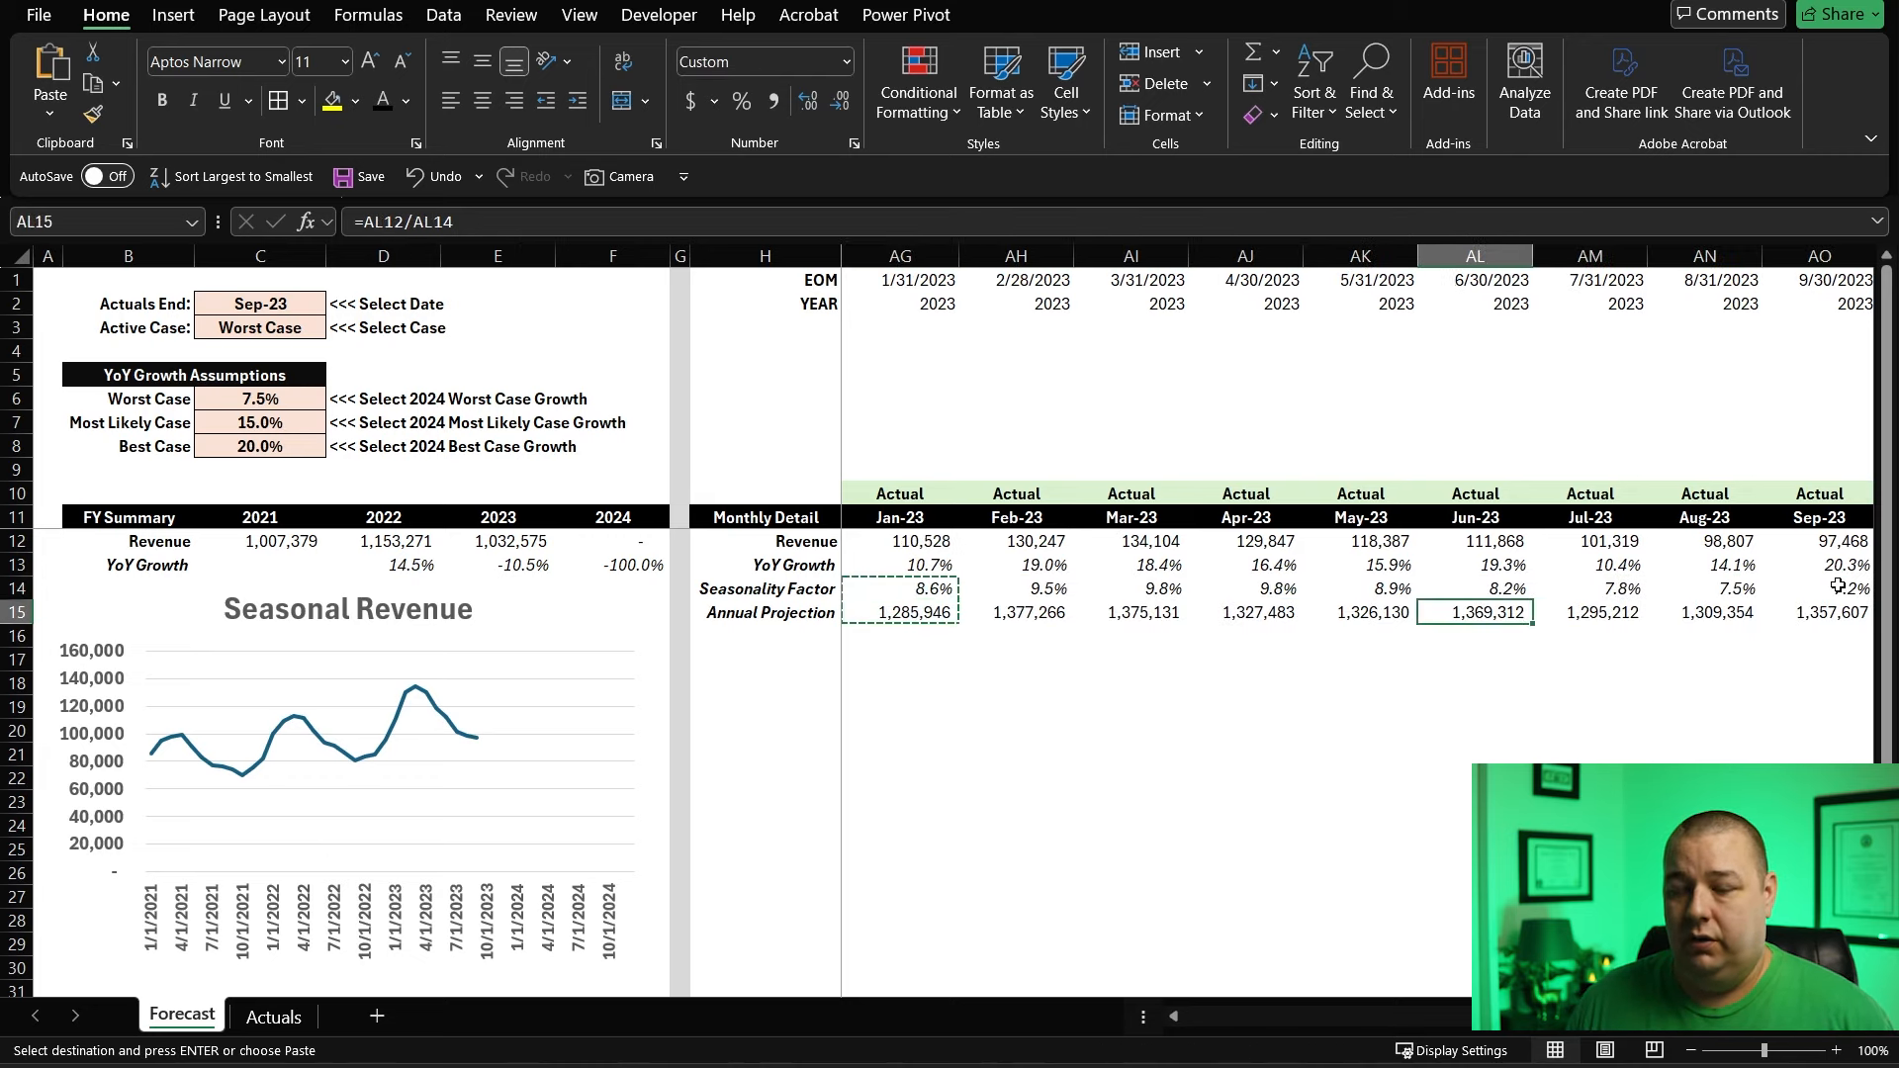
{"action": "key", "text": "Left"}
{"action": "key", "text": "Left"}
{"action": "key", "text": "Left"}
{"action": "key", "text": "Left"}
{"action": "key", "text": "Left"}
{"action": "key", "text": "Left"}
{"action": "key", "text": "Left"}
{"action": "key", "text": "Left"}
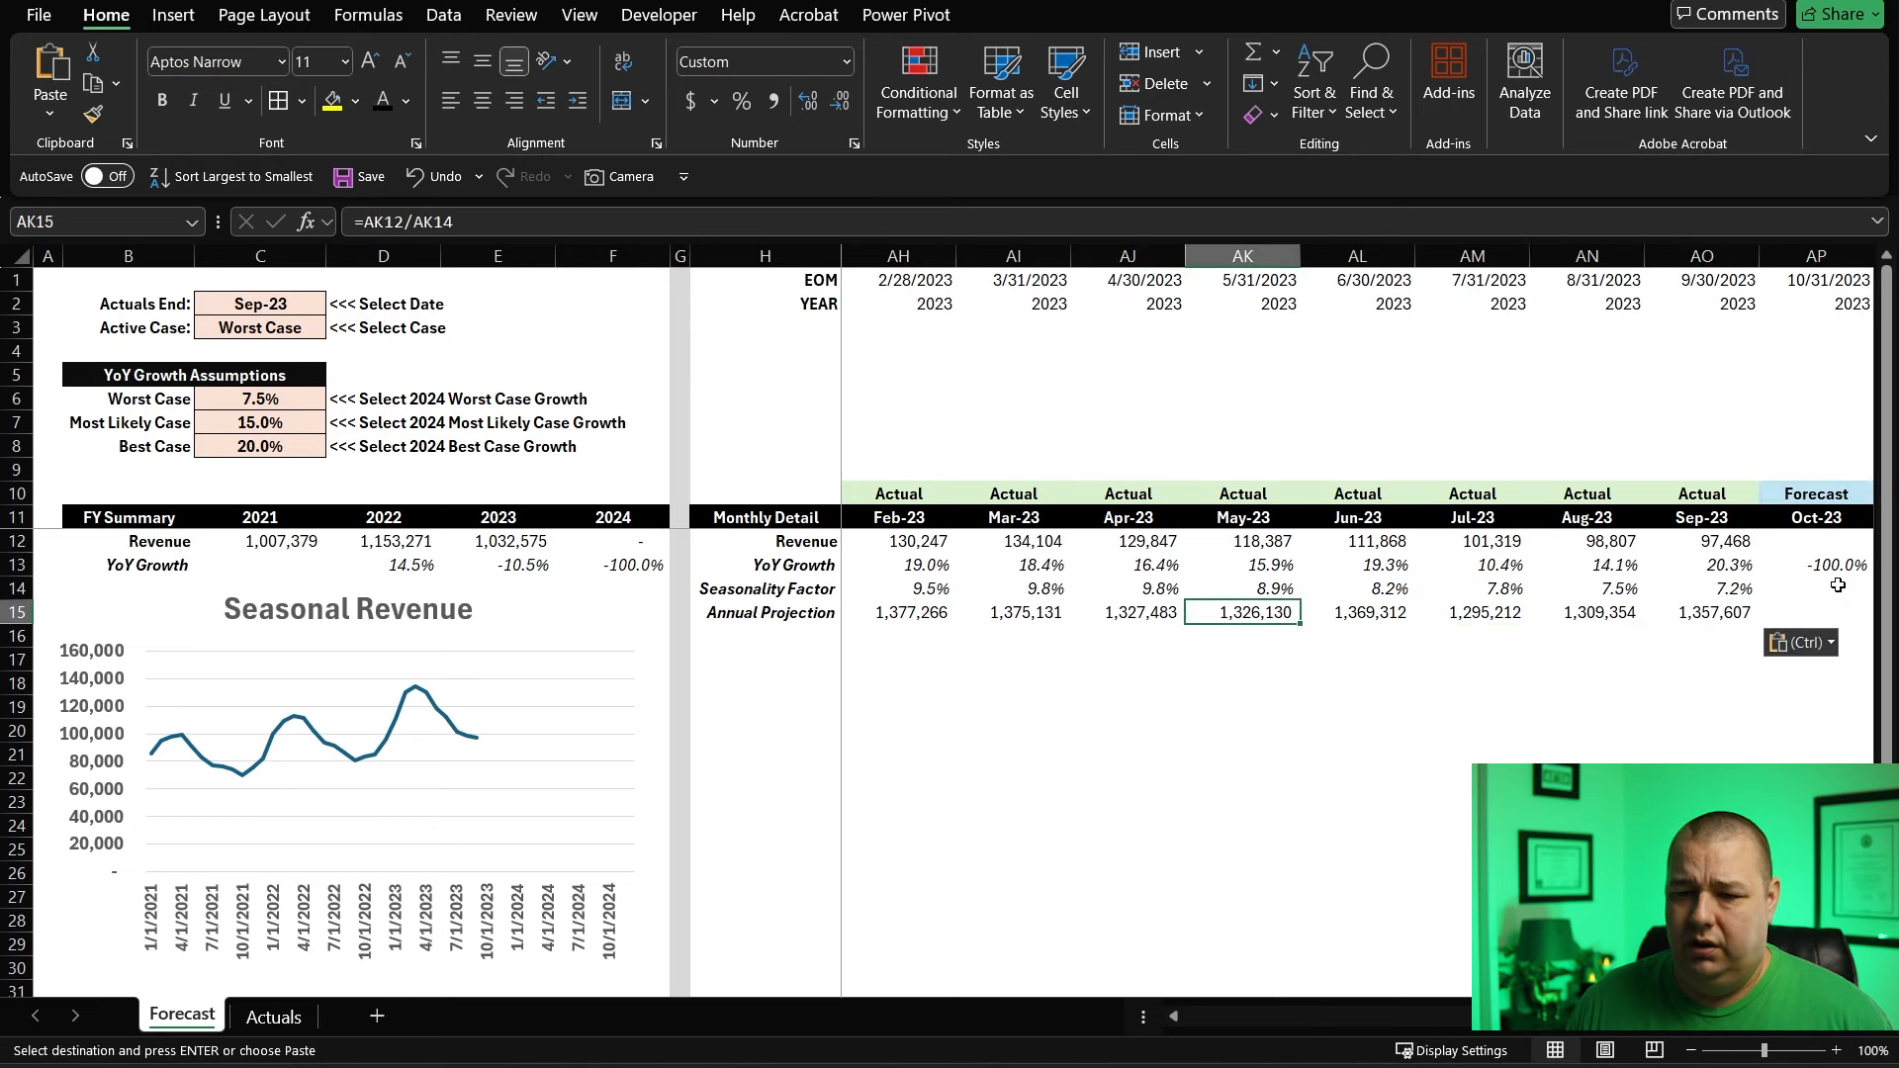
{"action": "key", "text": "shift+Right"}
{"action": "key", "text": "shift+Left"}
{"action": "key", "text": "shift+Right"}
{"action": "key", "text": "Right"}
{"action": "key", "text": "Right"}
{"action": "key", "text": "Right"}
{"action": "key", "text": "Right"}
{"action": "key", "text": "Right"}
{"action": "key", "text": "Right"}
{"action": "key", "text": "Right"}
{"action": "key", "text": "Right"}
{"action": "key", "text": "Right"}
{"action": "key", "text": "Right"}
{"action": "key", "text": "Right"}
{"action": "key", "text": "Right"}
- Copy the Sep-23 Seasonality Factor formula into Oct-23 (AP14)
{"action": "key", "text": "Left"}
{"action": "key", "text": "Left"}
{"action": "key", "text": "Left"}
{"action": "key", "text": "Left"}
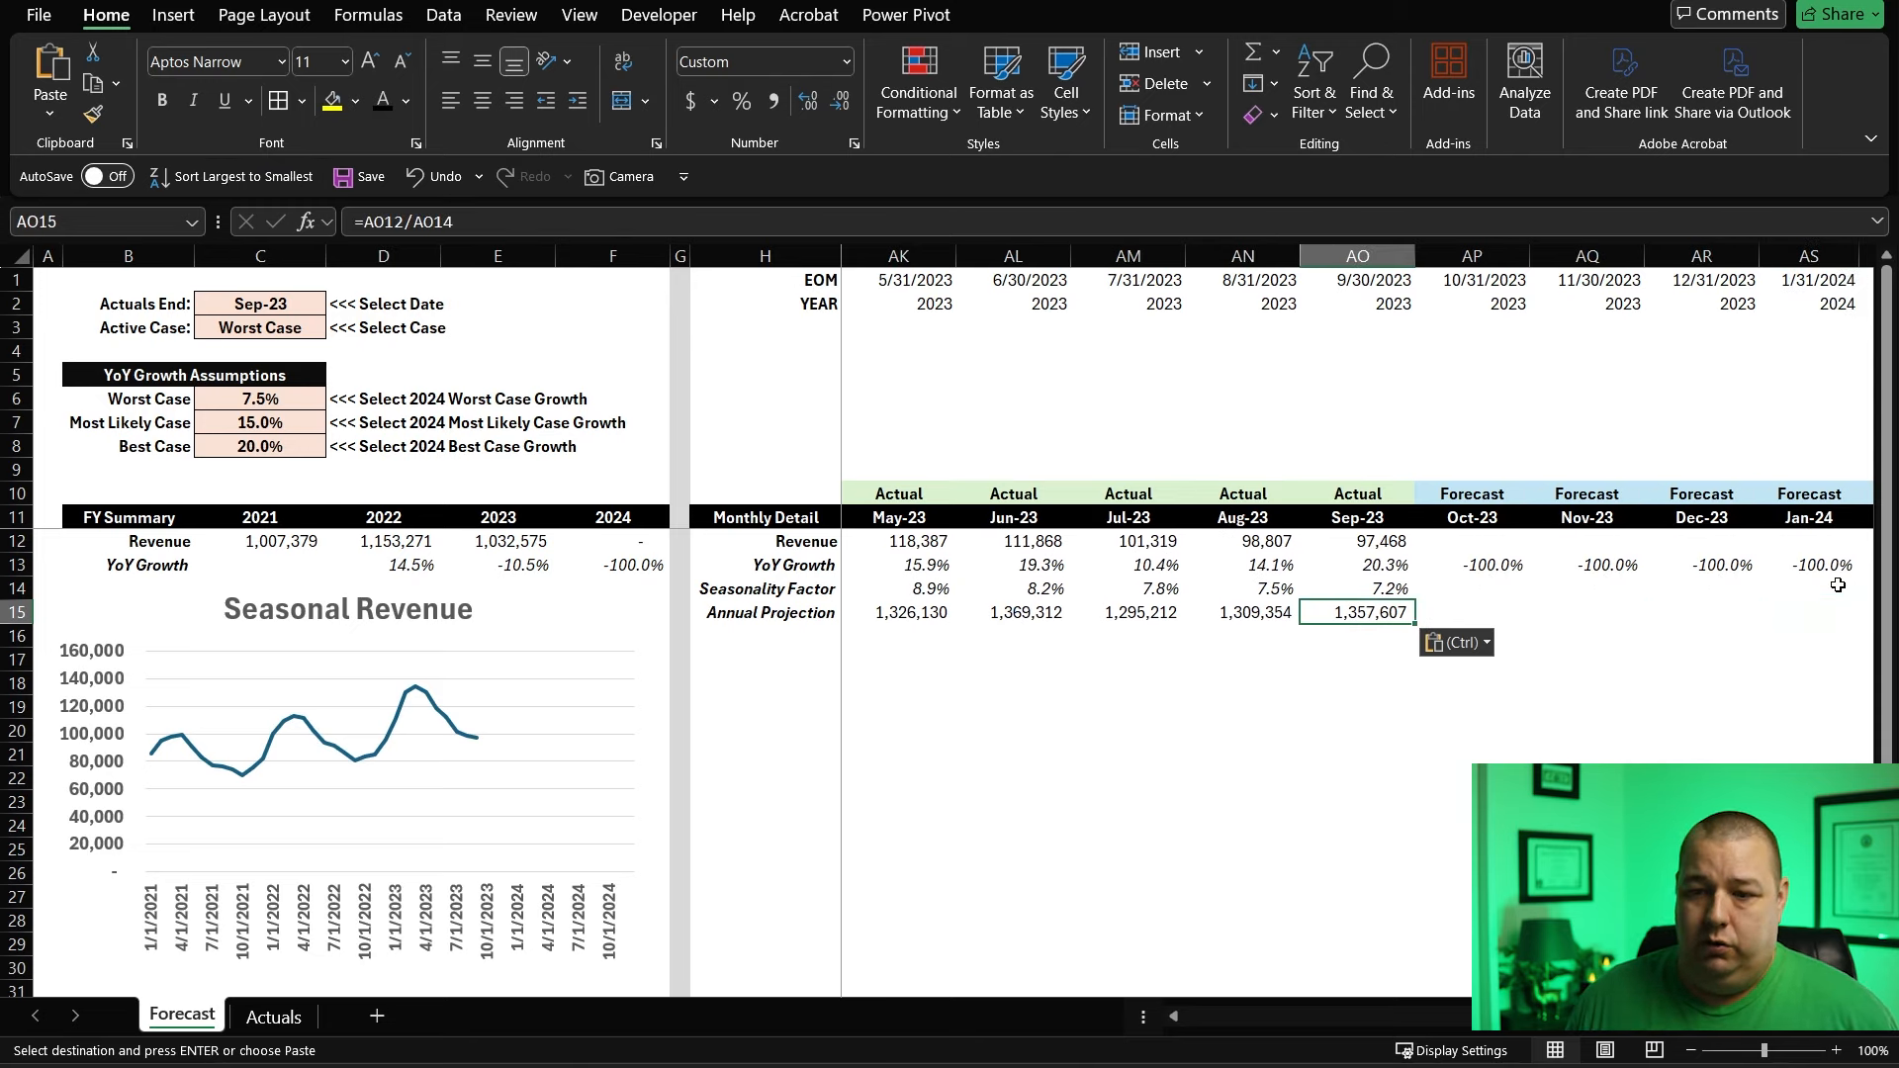
{"action": "key", "text": "Up"}
{"action": "key", "text": "ctrl+c"}
{"action": "key", "text": "Right"}
{"action": "key", "text": "ctrl+v"}
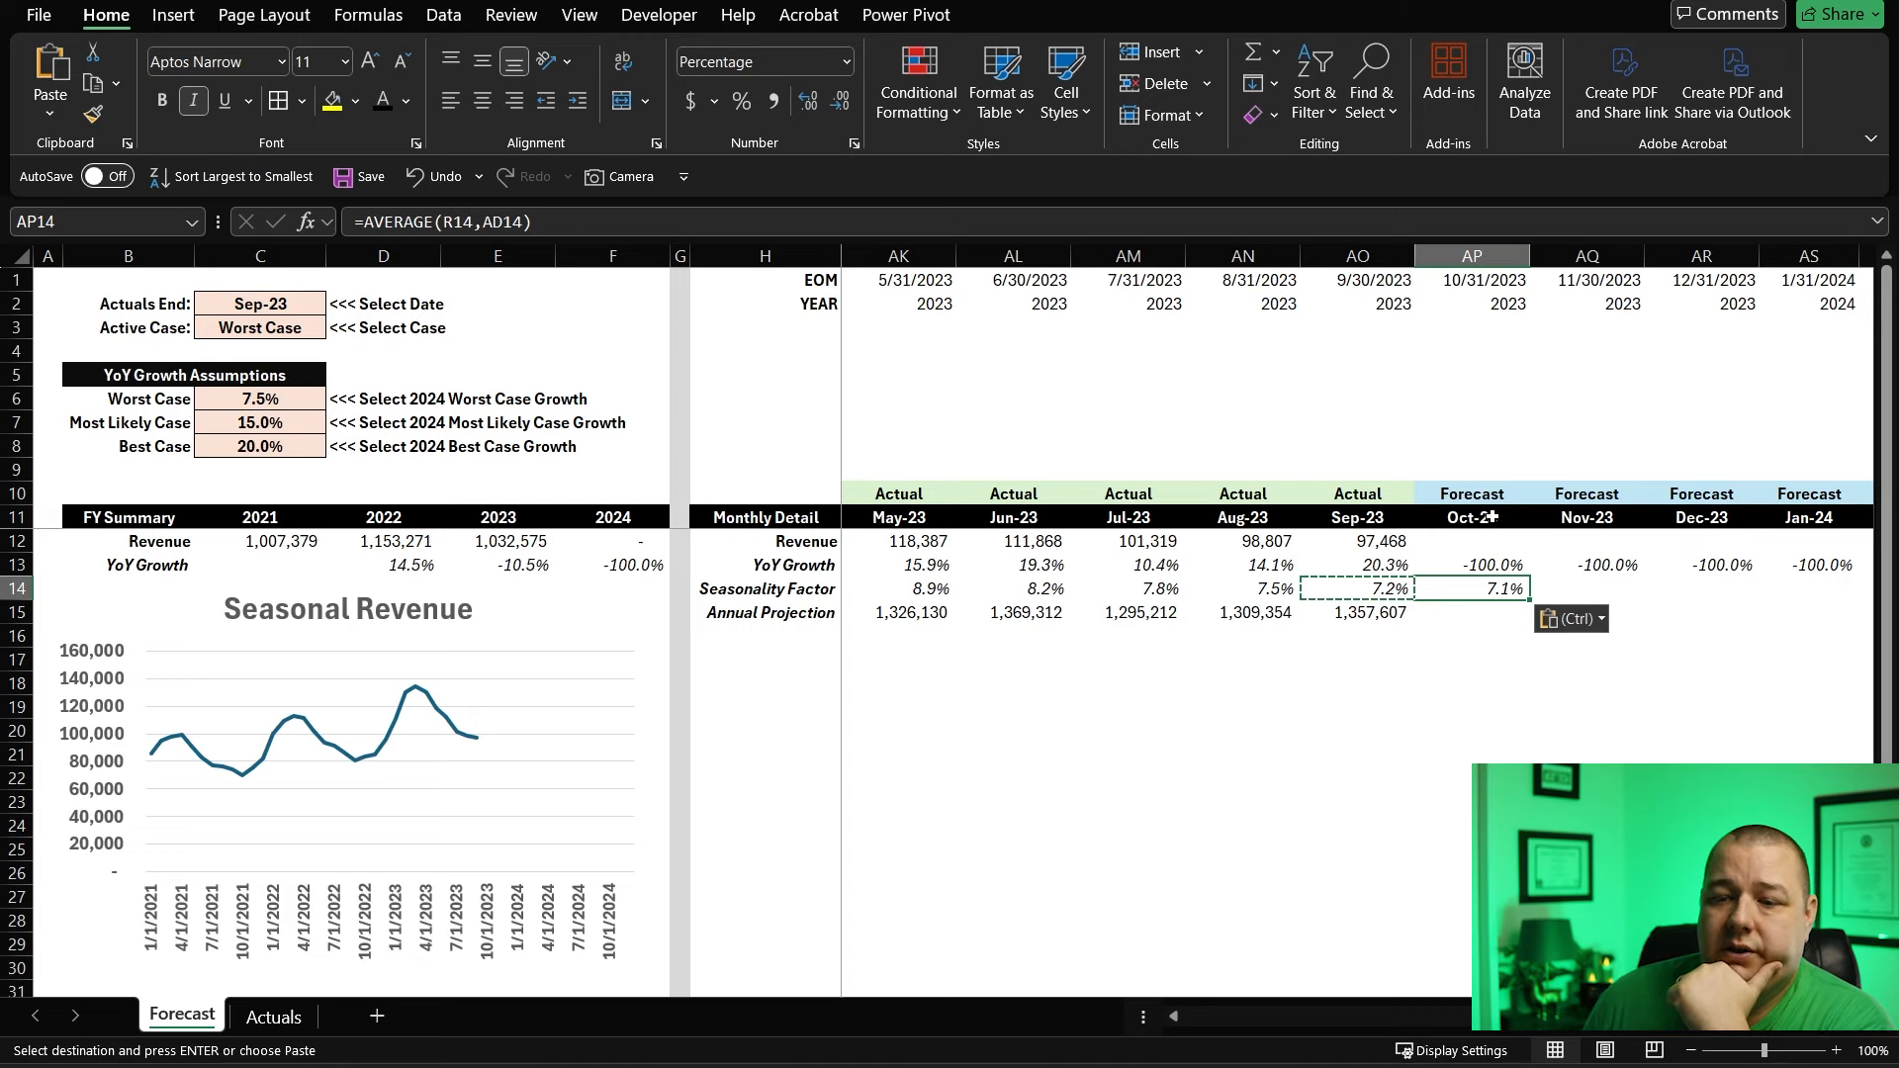
- Inspect which prior-year cells the Oct-23 Seasonality Factor formula averages, without changing it
{"action": "left_click", "coordinate": [875, 212]}
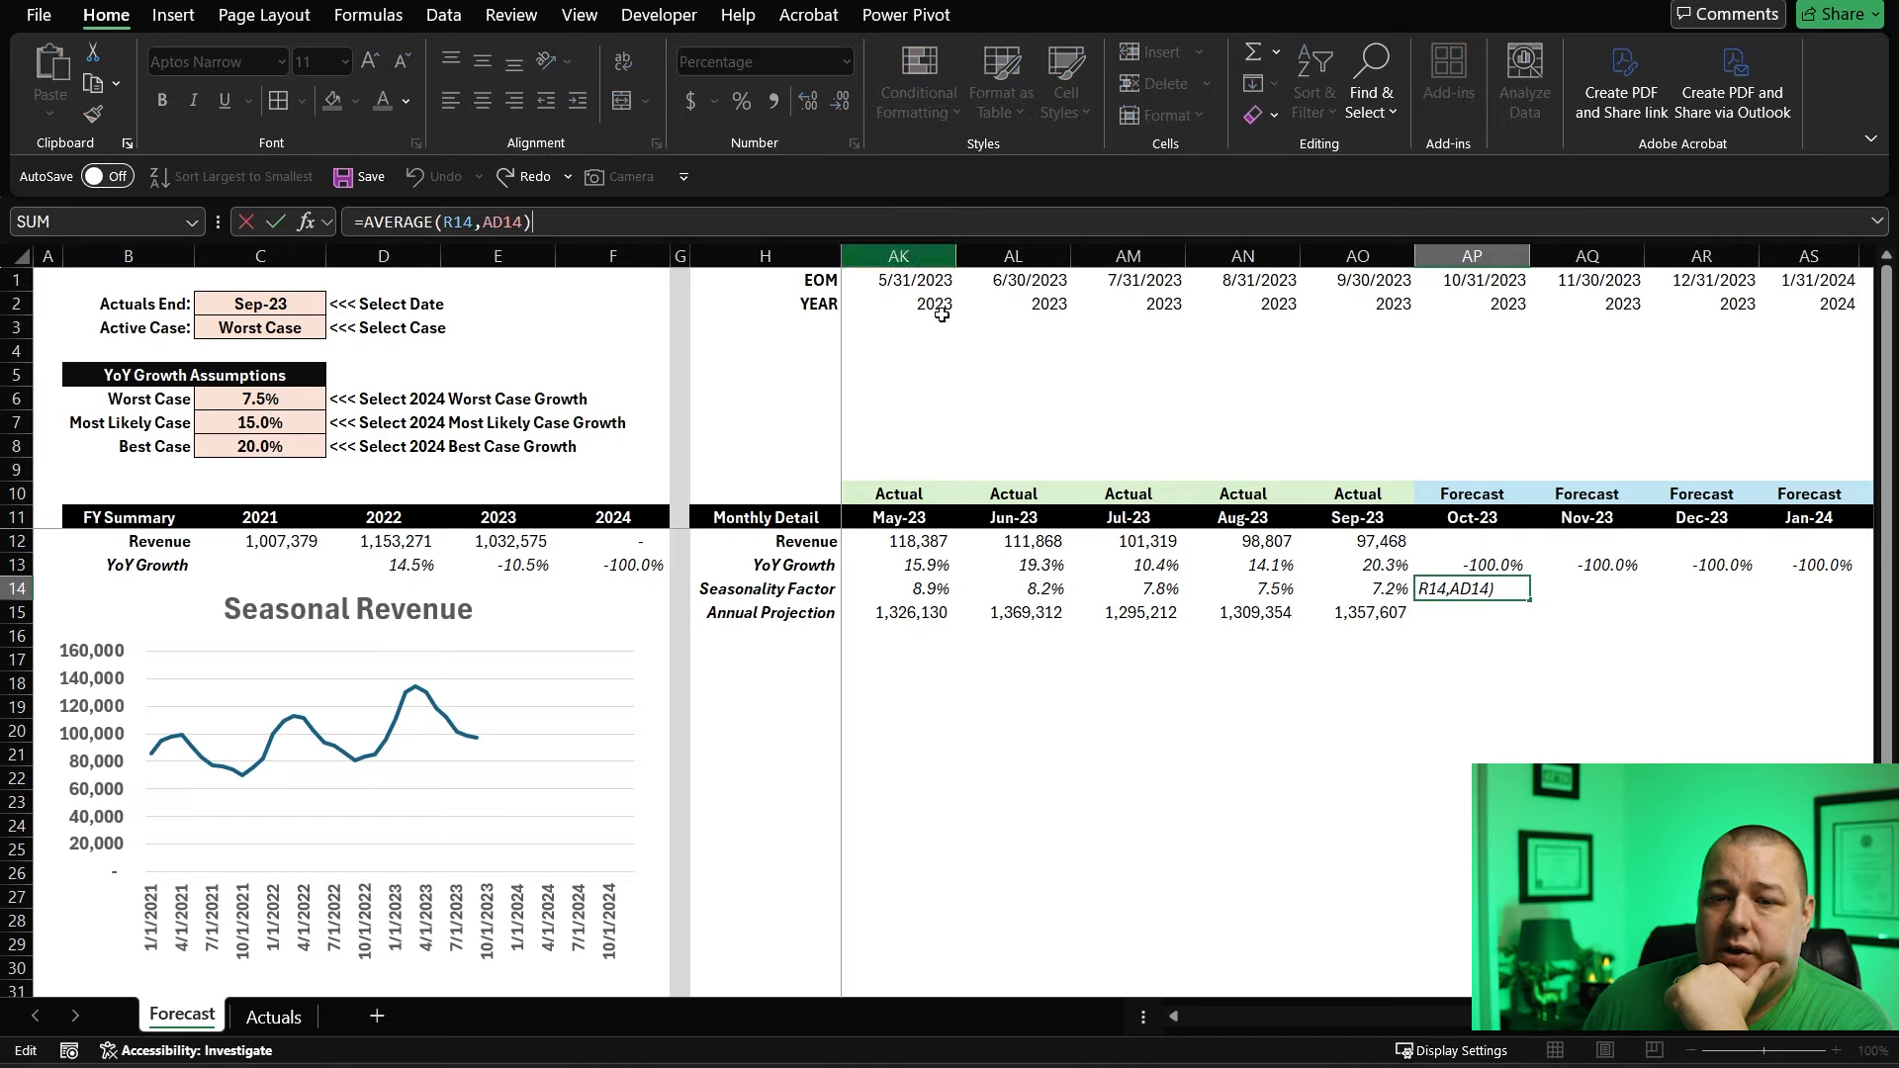
{"action": "left_click_drag", "start_coordinate": [1607, 1017], "coordinate": [1397, 1011]}
{"action": "left_click_drag", "start_coordinate": [1315, 1009], "coordinate": [1304, 1003]}
{"action": "key", "text": "ctrl+Return"}
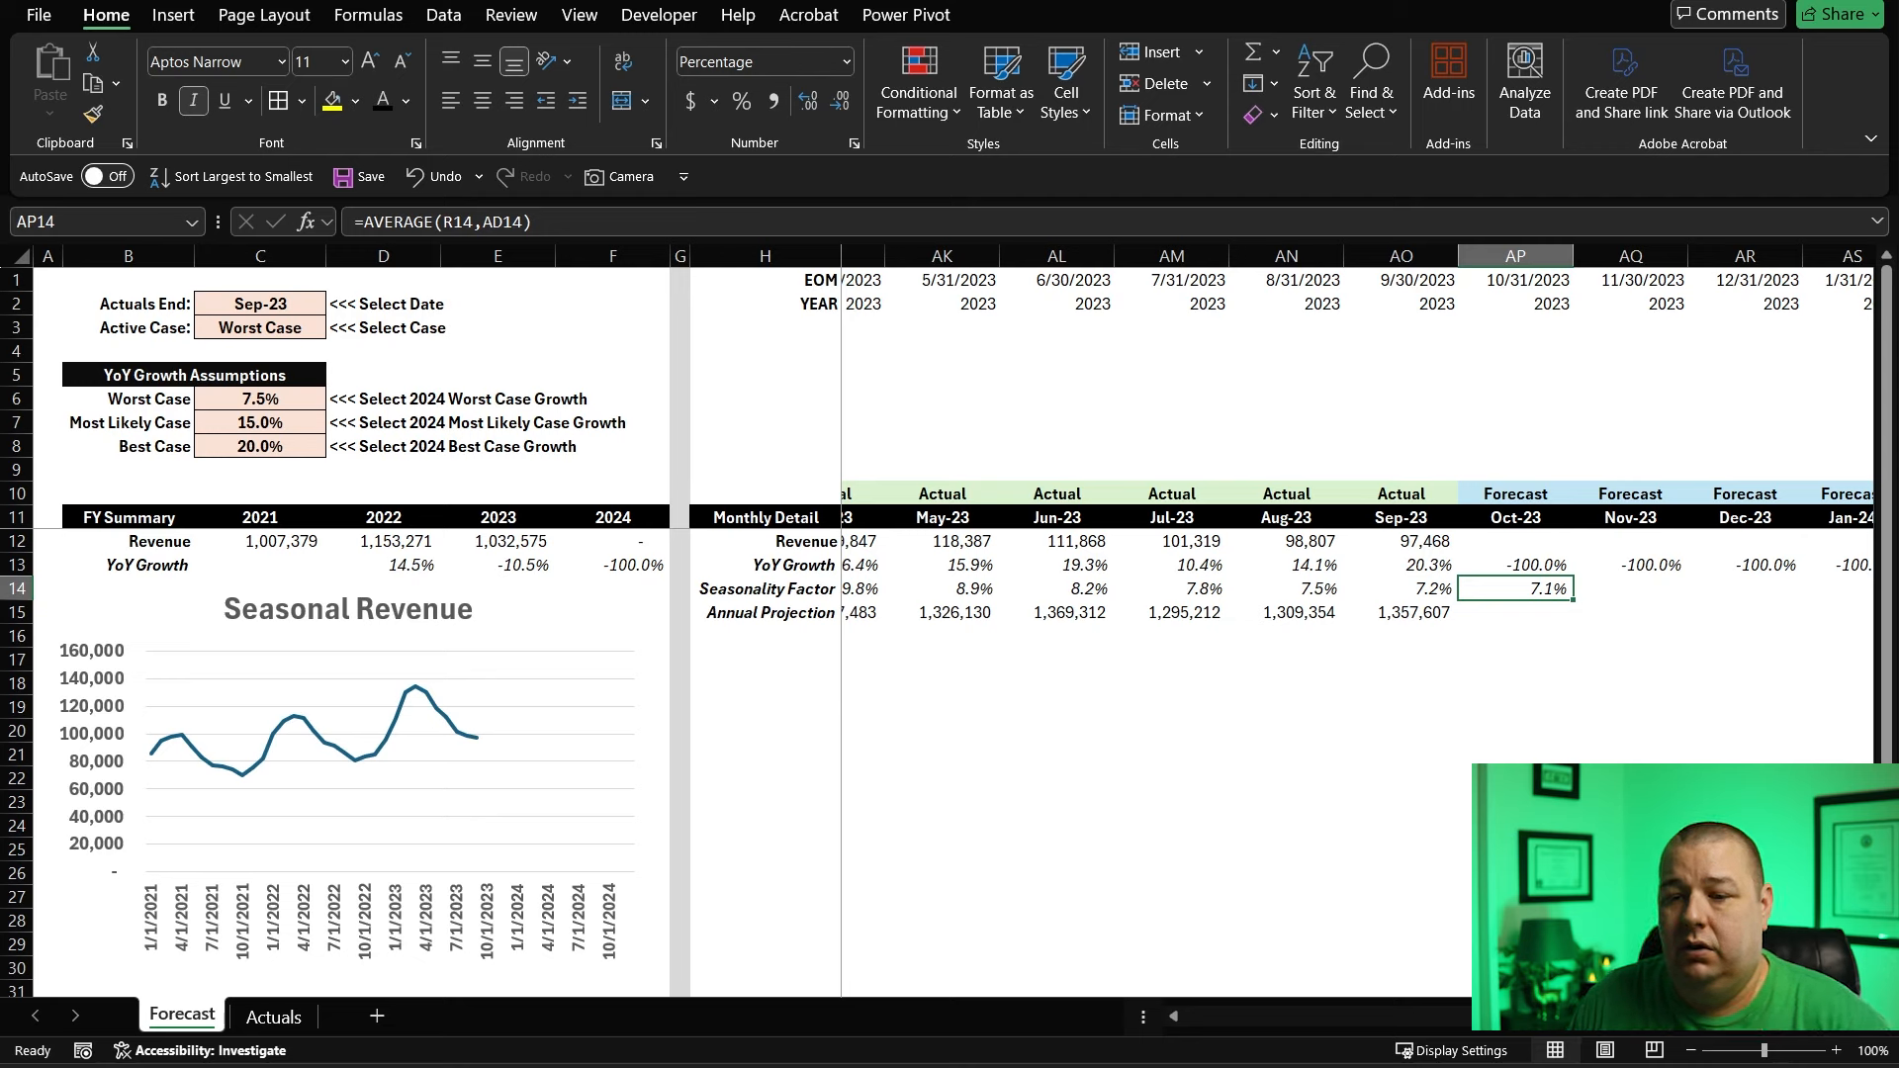
- Enter the Oct-23 Revenue in AP12 as the average of the Jan-23 to Sep-23 annual projections with absolute references, =AVERAGE($AG$15:$AO$15)
{"action": "left_click", "coordinate": [1515, 541]}
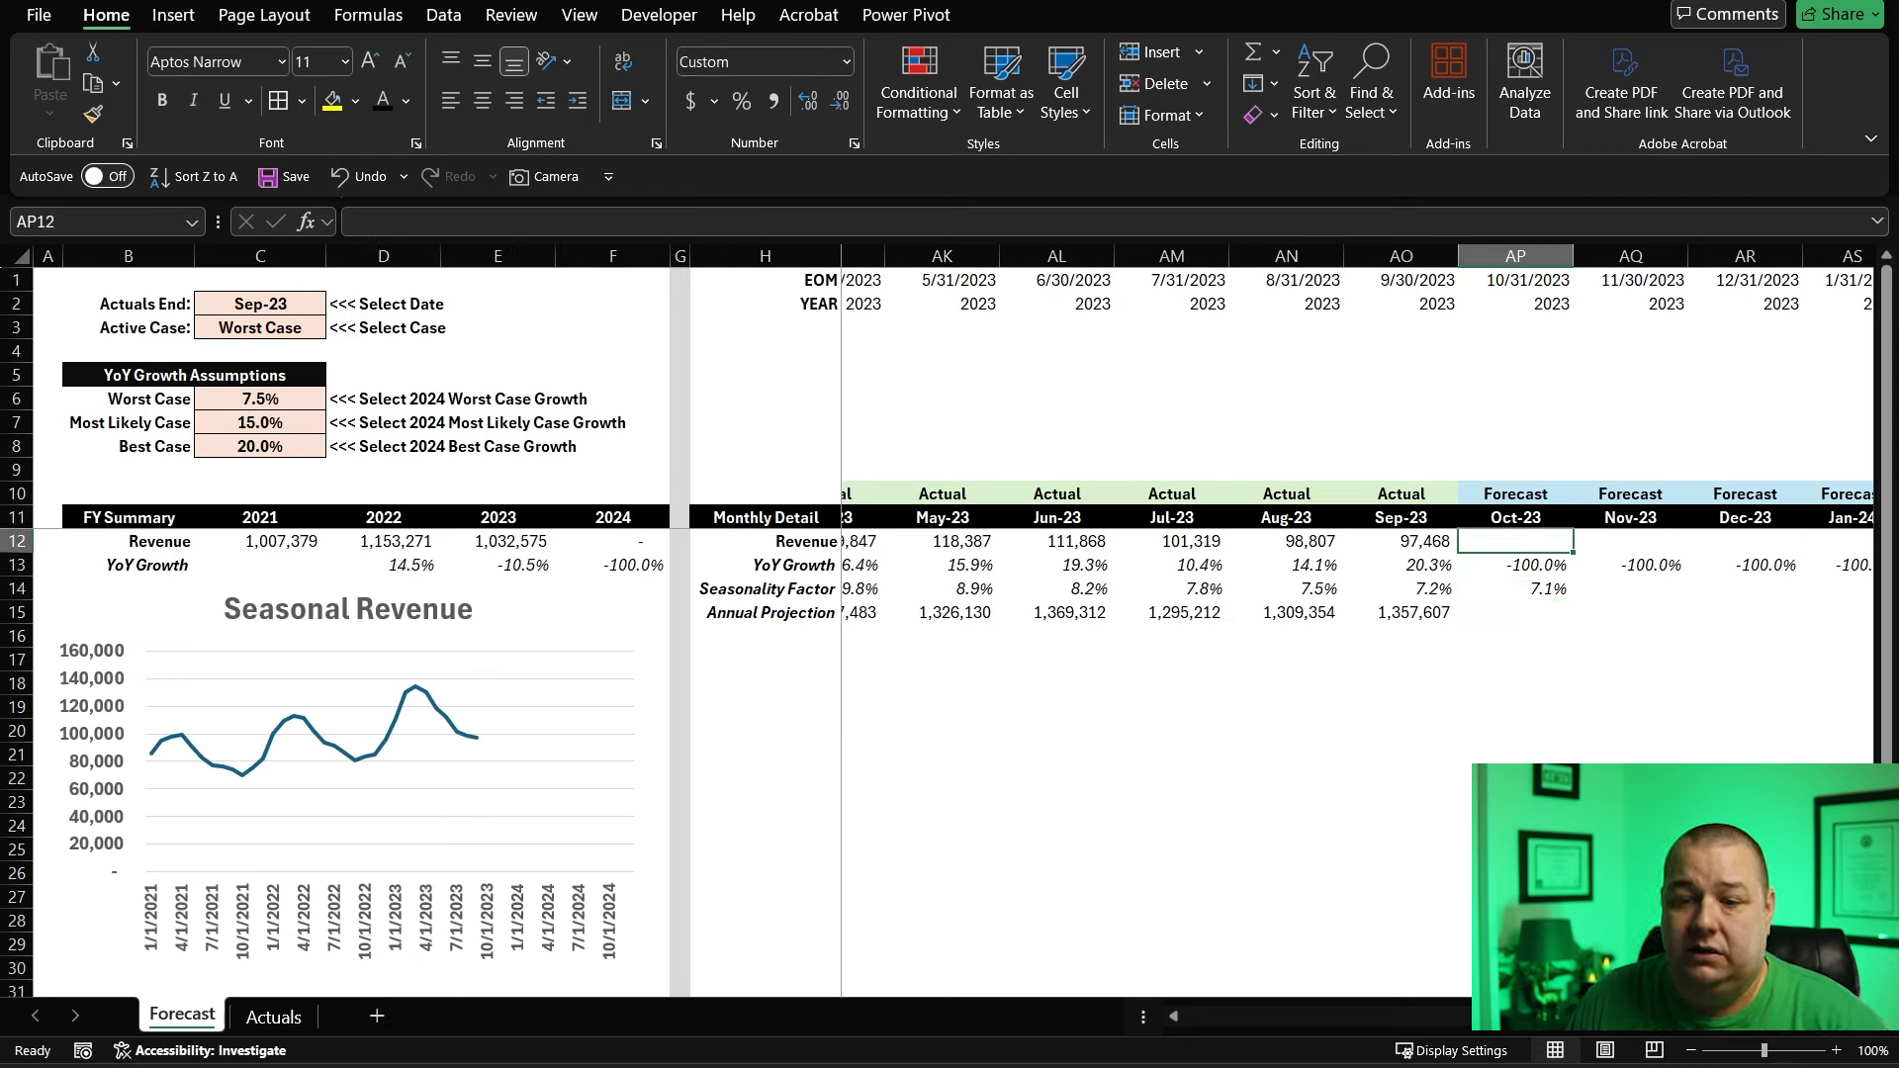
{"action": "key", "text": "Down"}
{"action": "key", "text": "Down"}
{"action": "key", "text": "Down"}
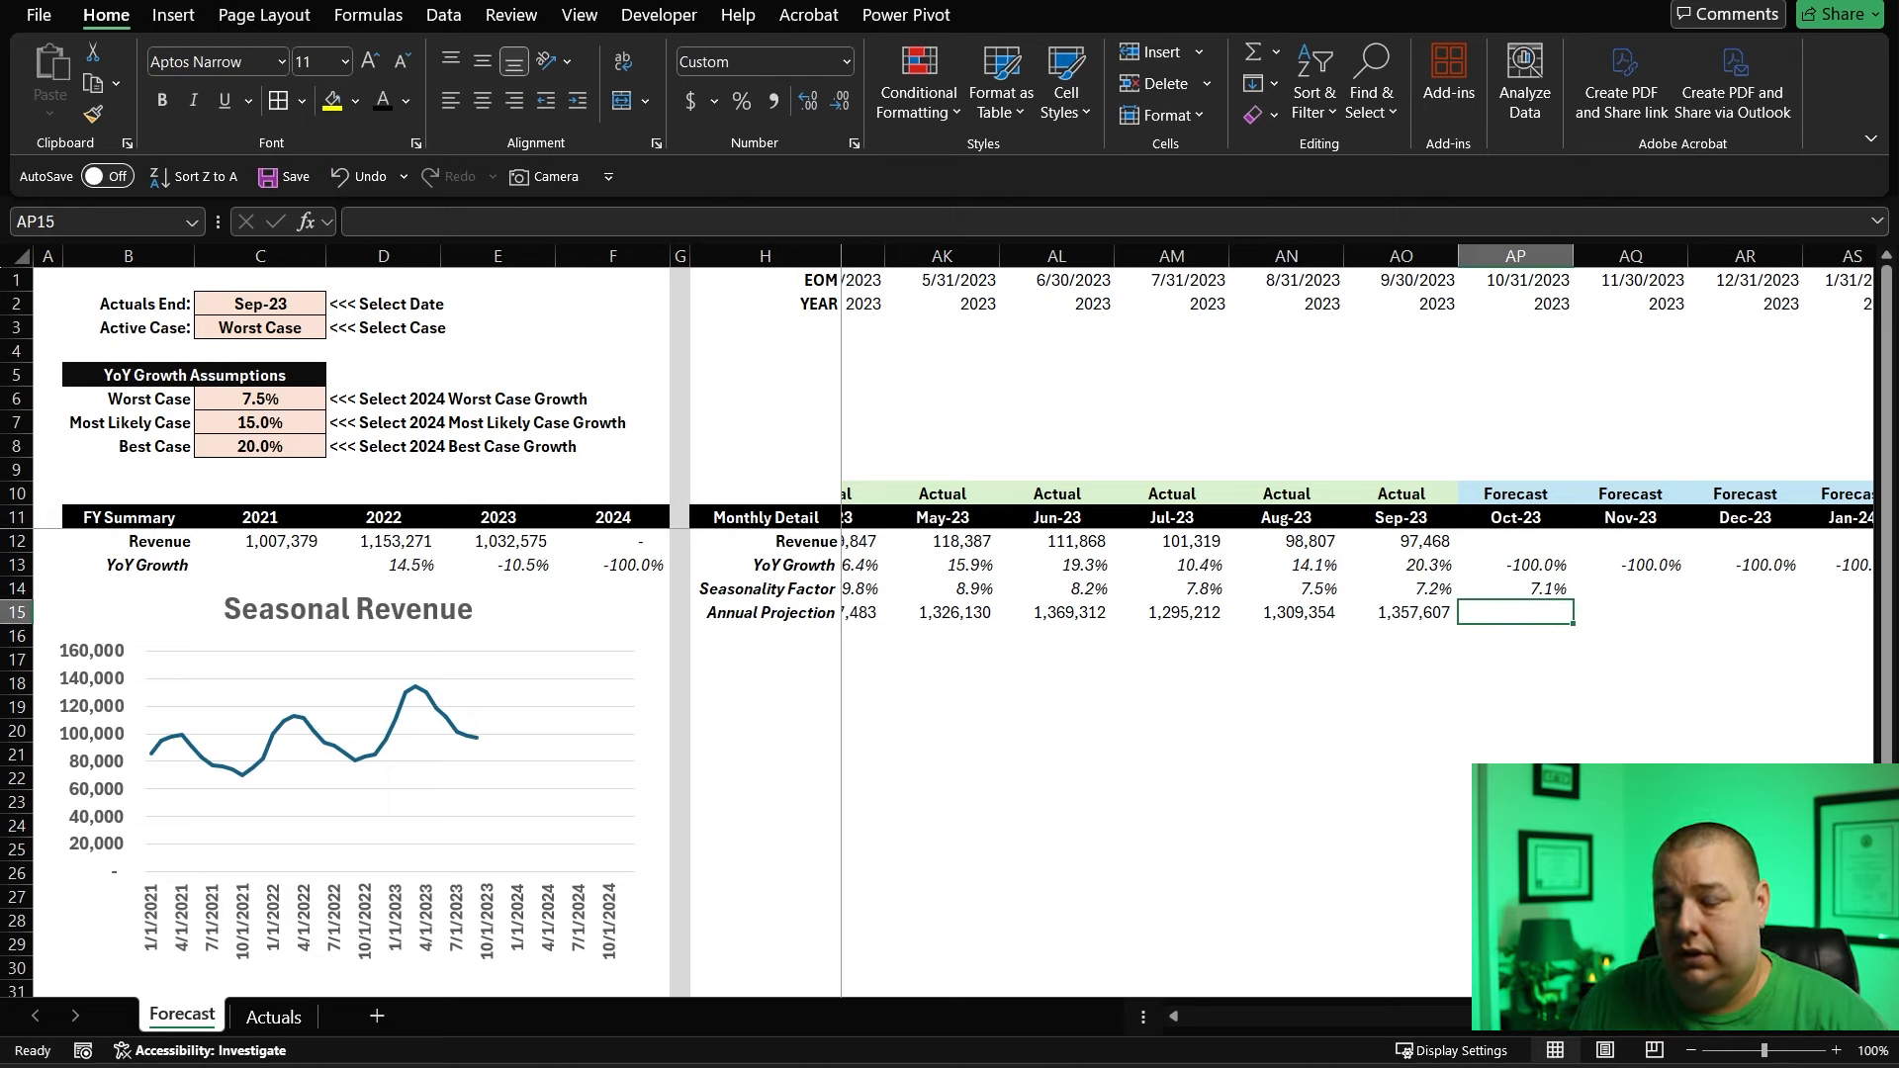
{"action": "key", "text": "Up"}
{"action": "key", "text": "Up"}
{"action": "key", "text": "Up"}
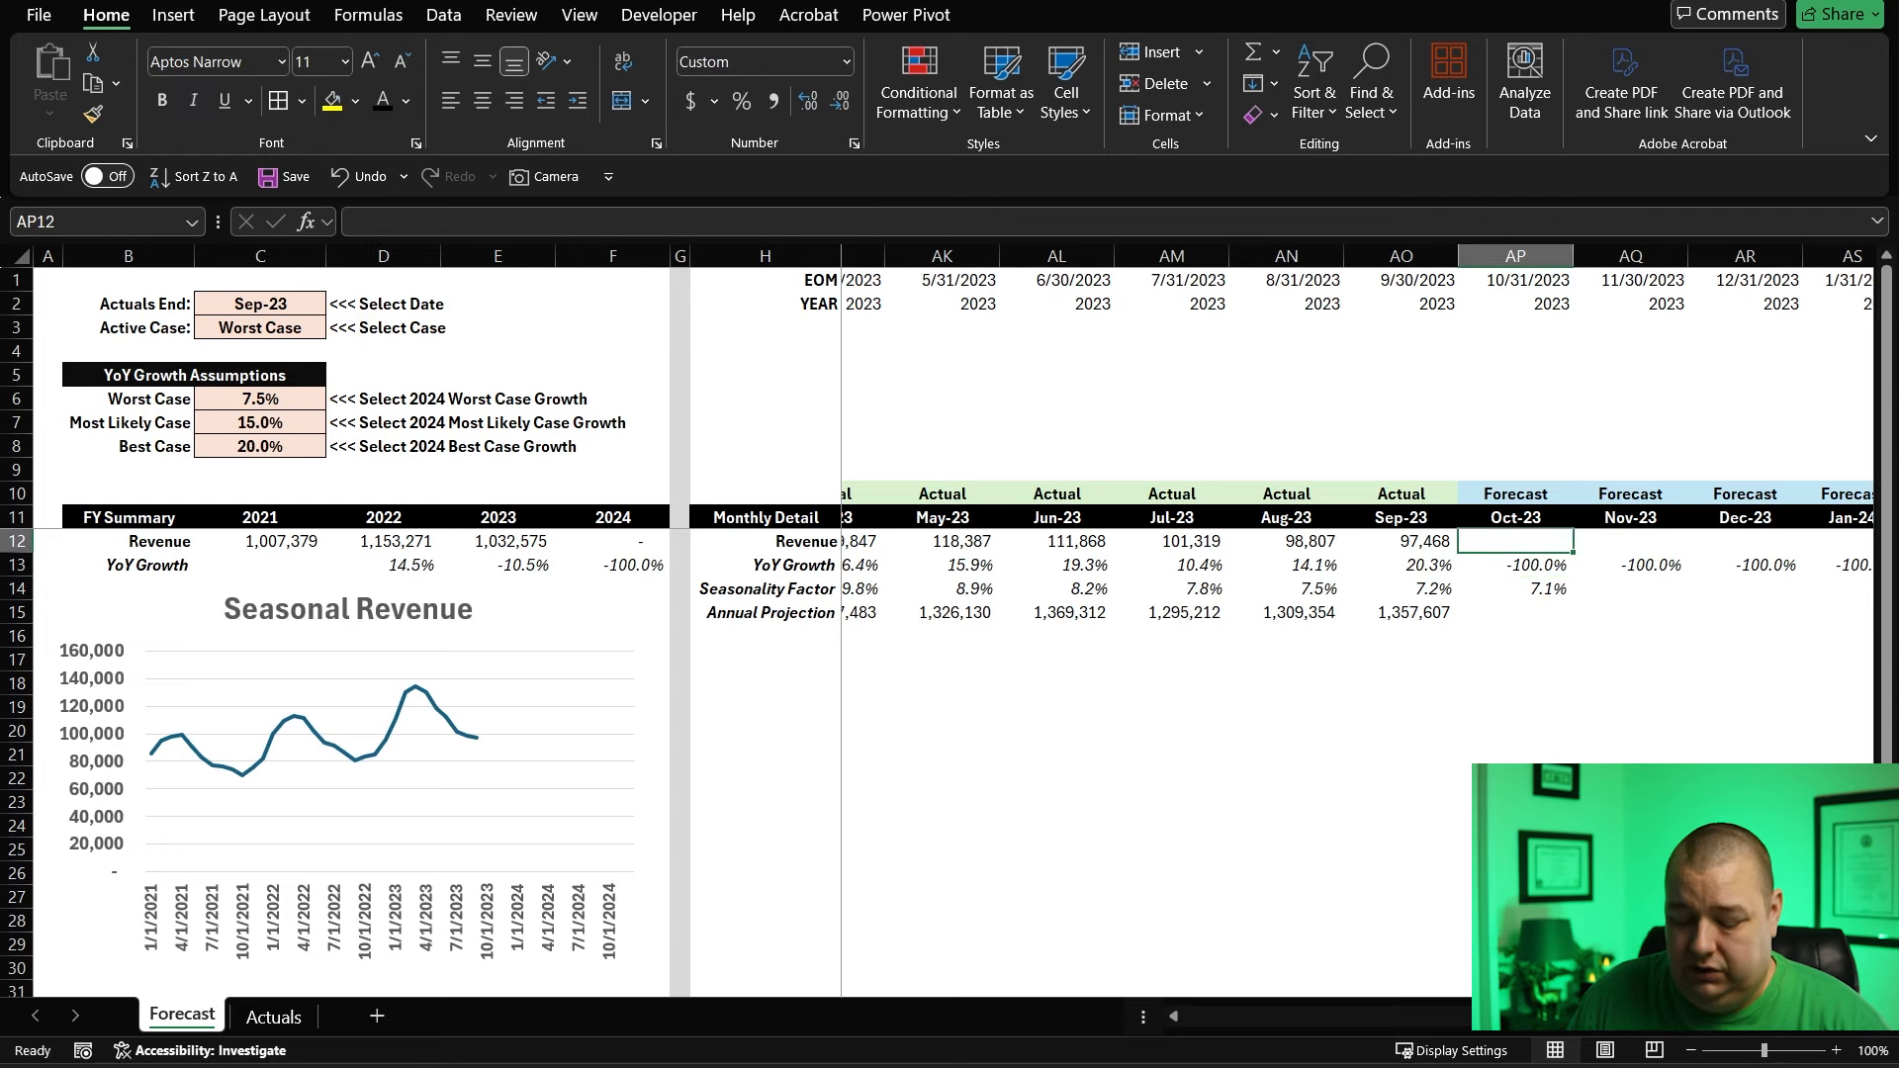
{"action": "type", "text": "=AVERAGE("}
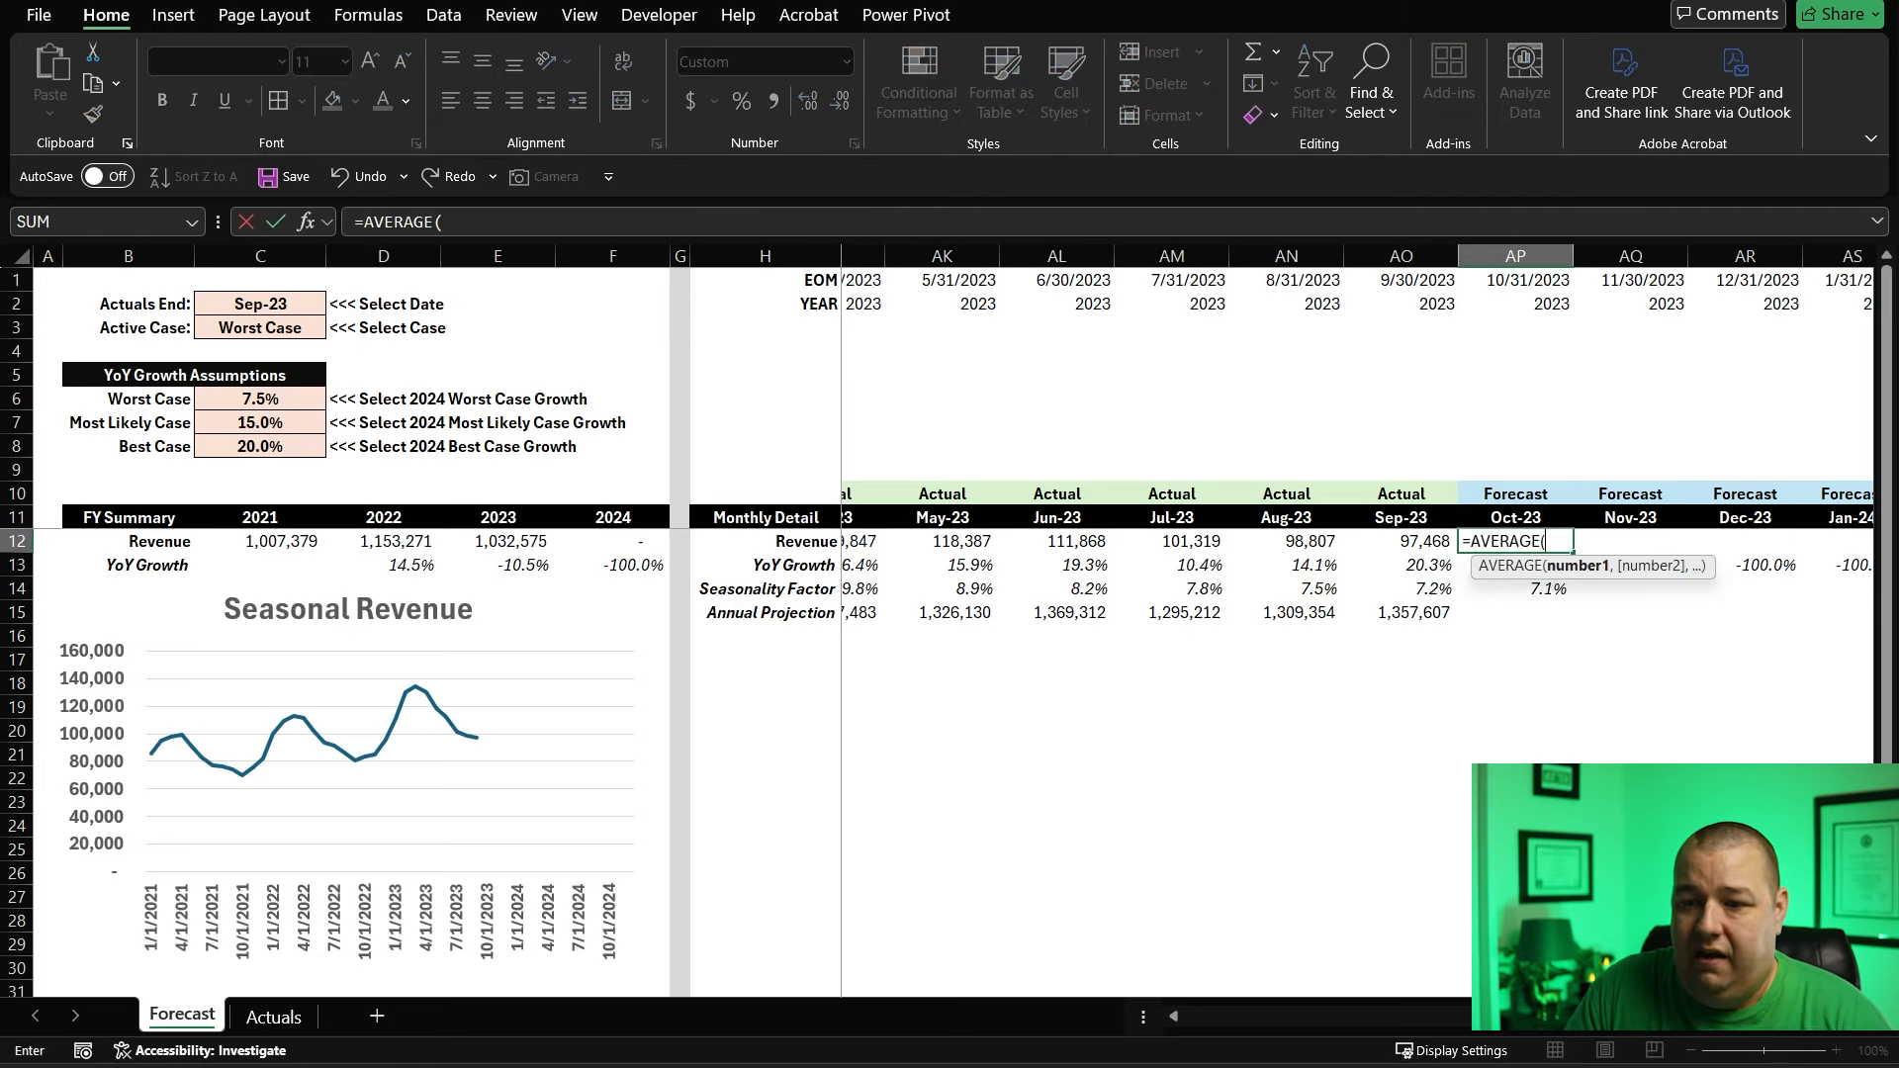
{"action": "key", "text": "Down"}
{"action": "key", "text": "Down"}
{"action": "key", "text": "Down"}
{"action": "key", "text": "Left"}
{"action": "key", "text": "shift+Left"}
{"action": "key", "text": "shift+Left"}
{"action": "key", "text": "shift+Left"}
{"action": "key", "text": "shift+Left"}
{"action": "key", "text": "shift+Left"}
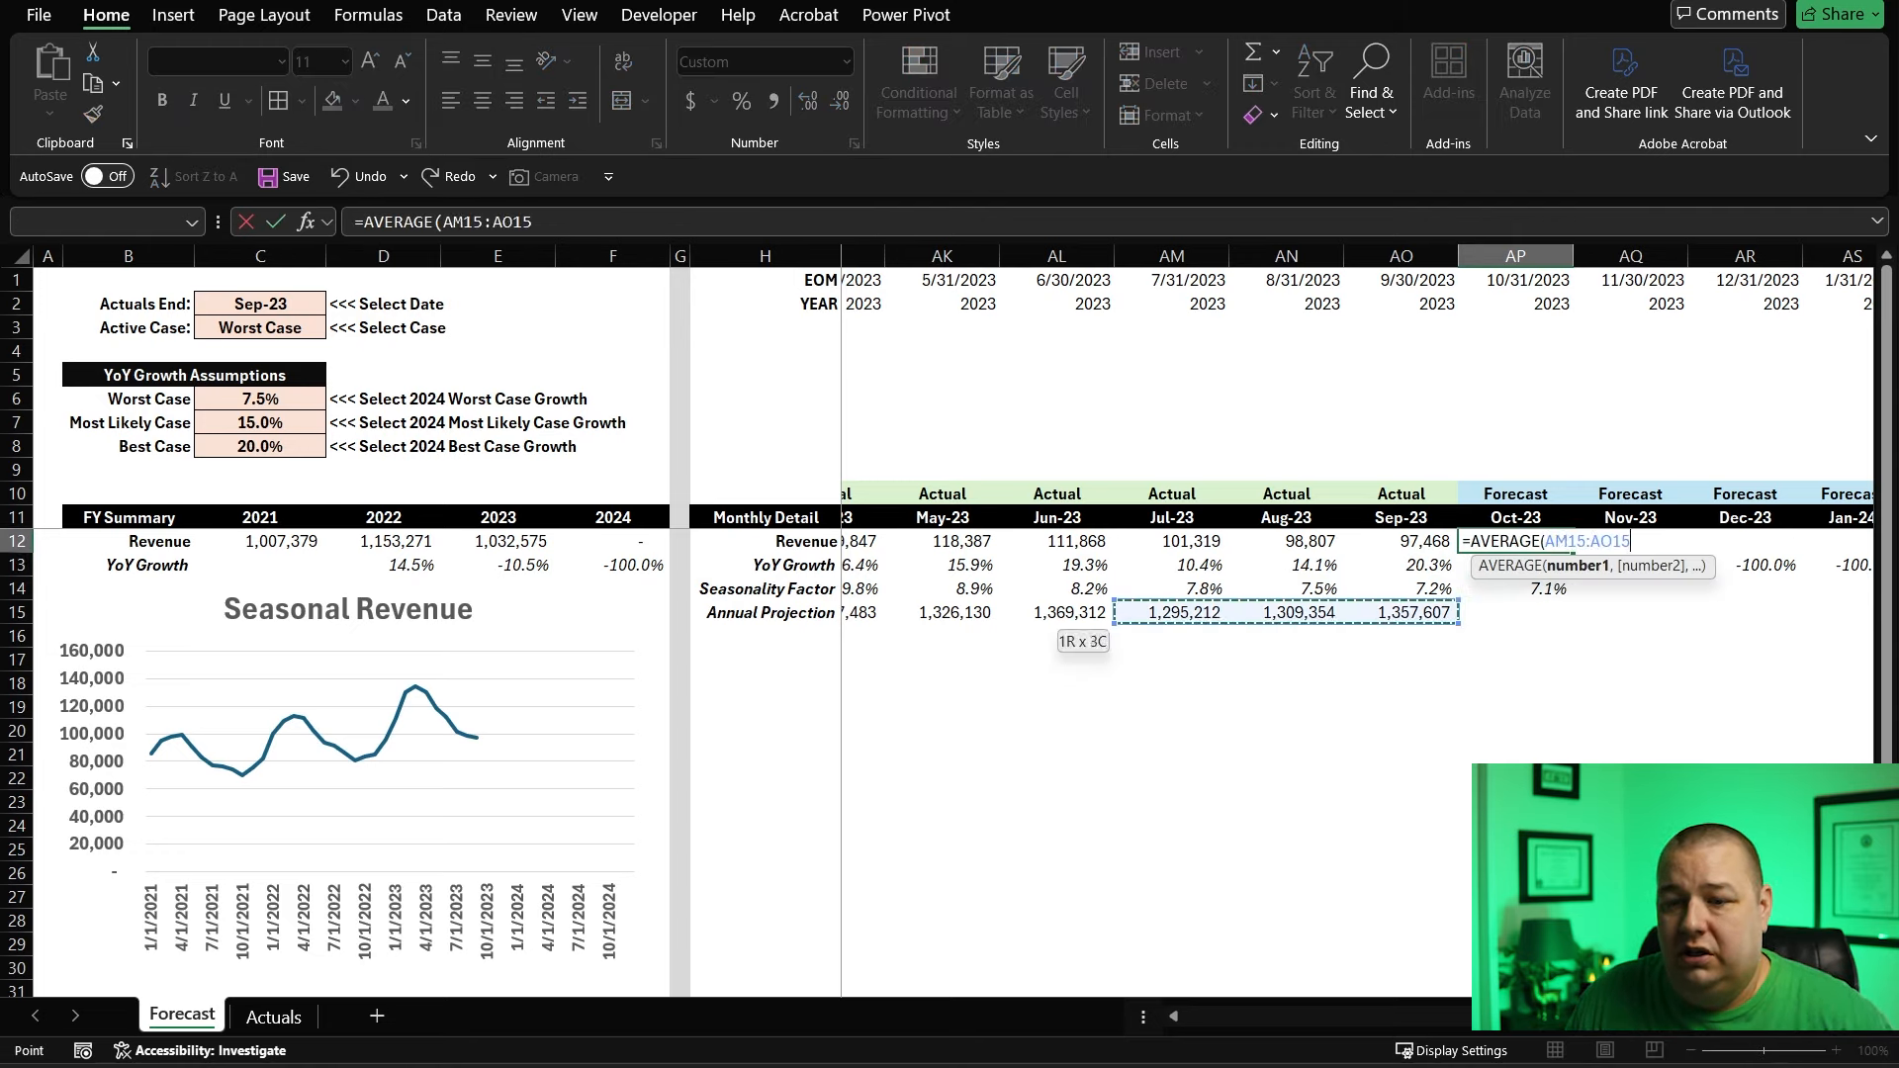
{"action": "key", "text": "shift+Left"}
{"action": "key", "text": "shift+Left"}
{"action": "key", "text": "shift+Left"}
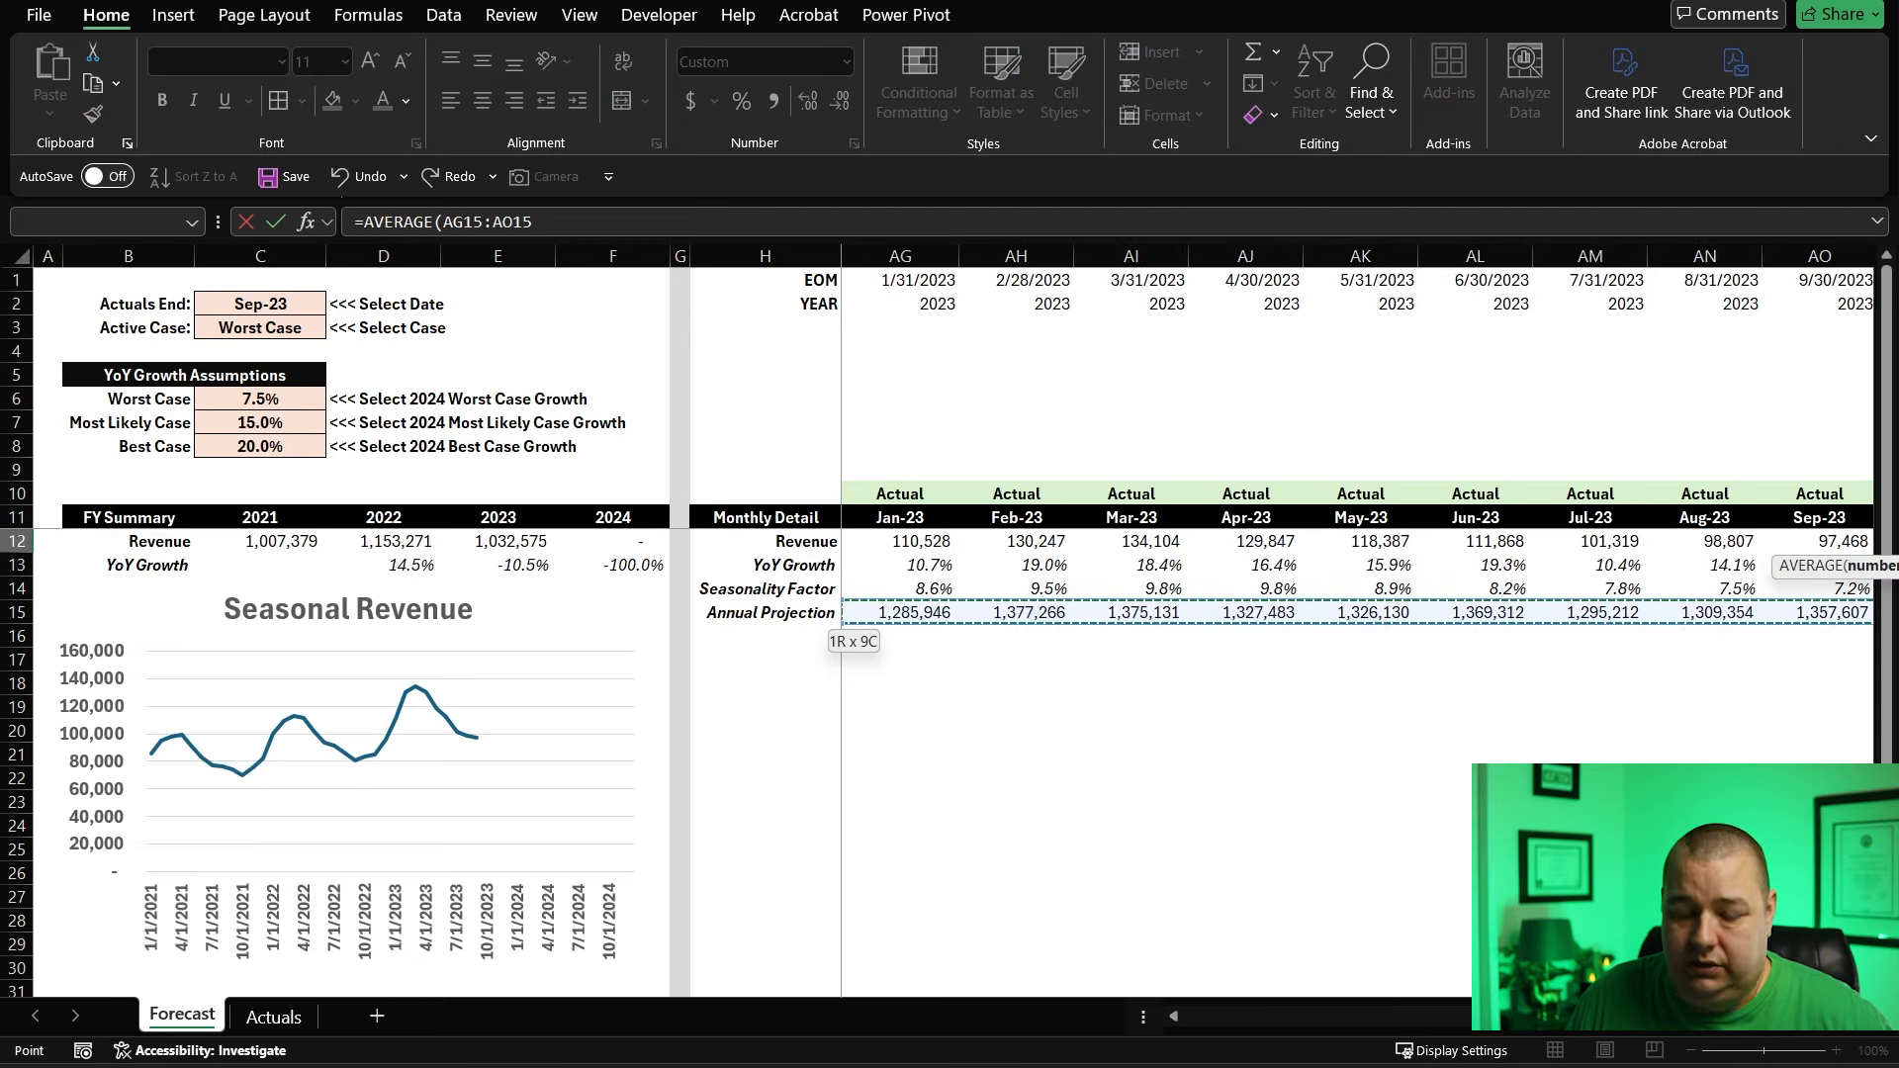
{"action": "key", "text": "F4"}
{"action": "key", "text": "ctrl+Return"}
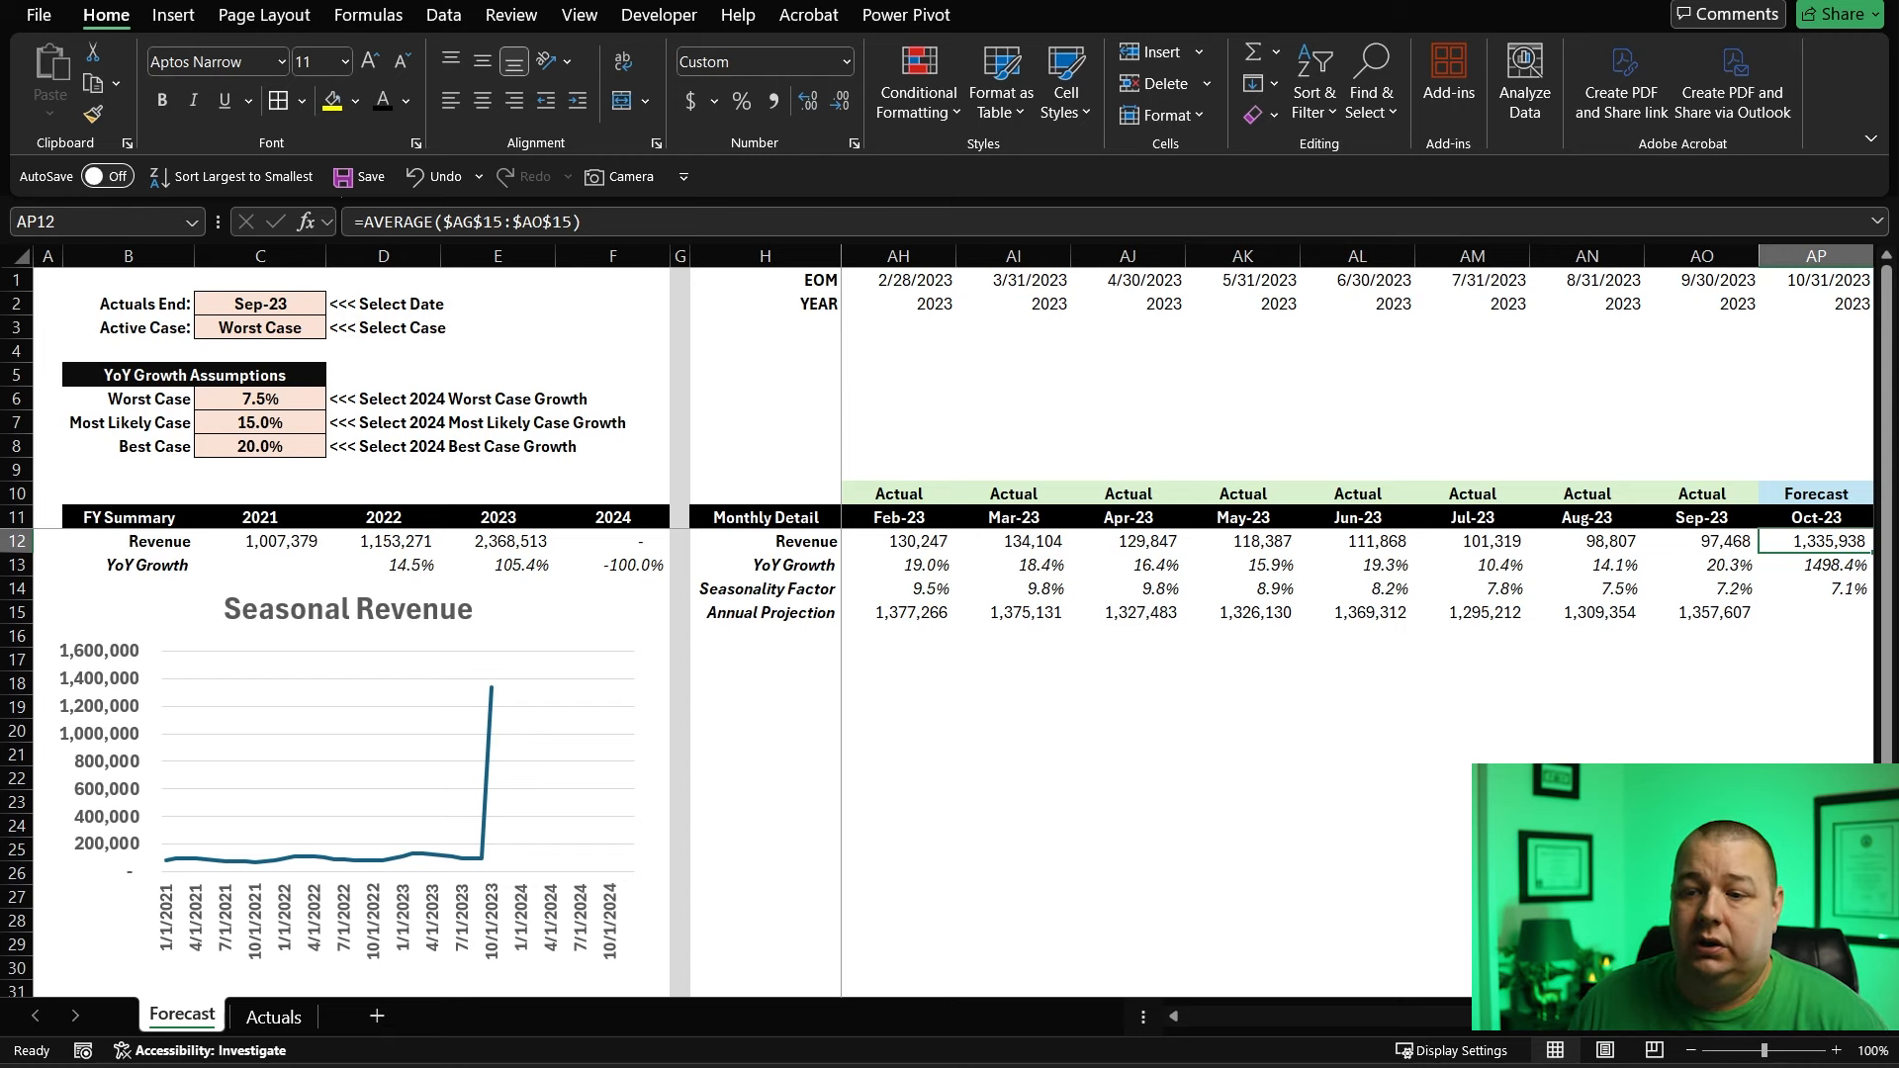
- Extend the Oct-23 Revenue formula to multiply by the month's Seasonality Factor, =AVERAGE($AG$15:$AO$15)*AP14
{"action": "left_click", "coordinate": [686, 220]}
{"action": "type", "text": "*"}
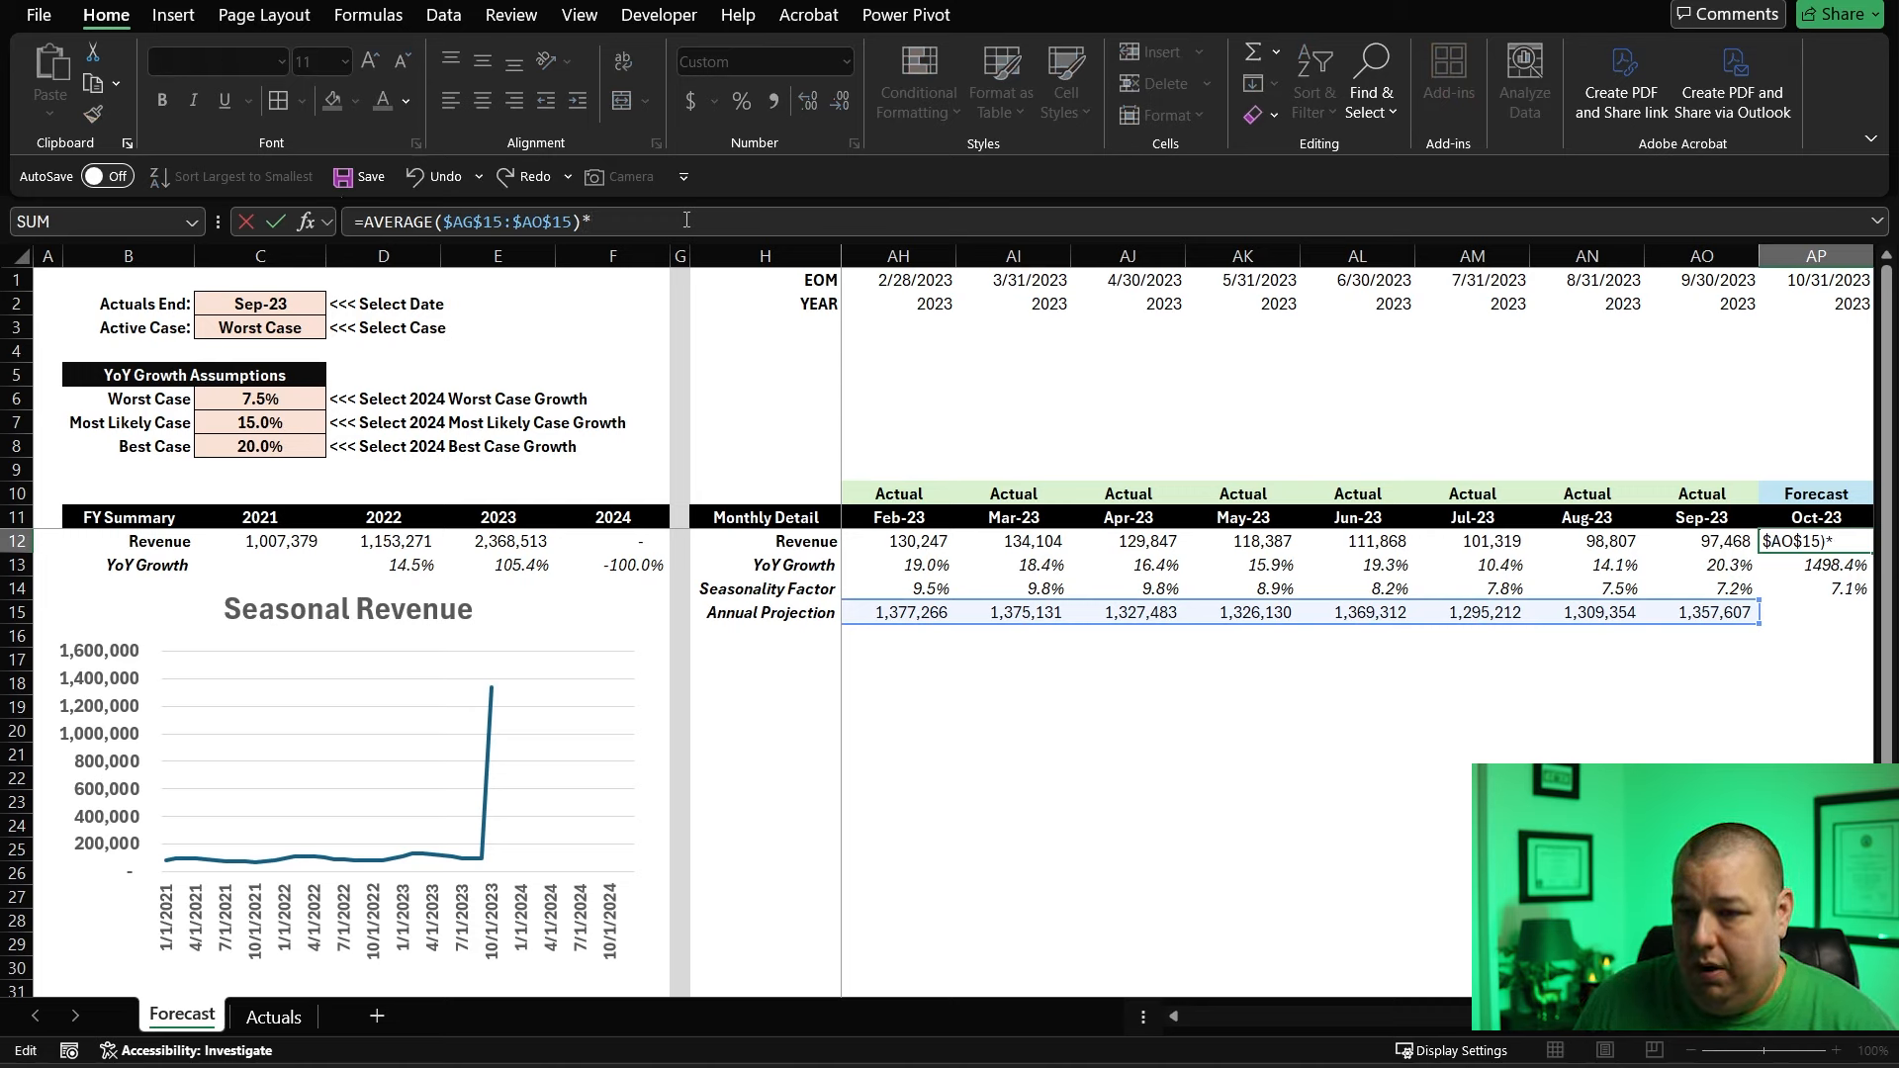
{"action": "left_click", "coordinate": [1853, 590]}
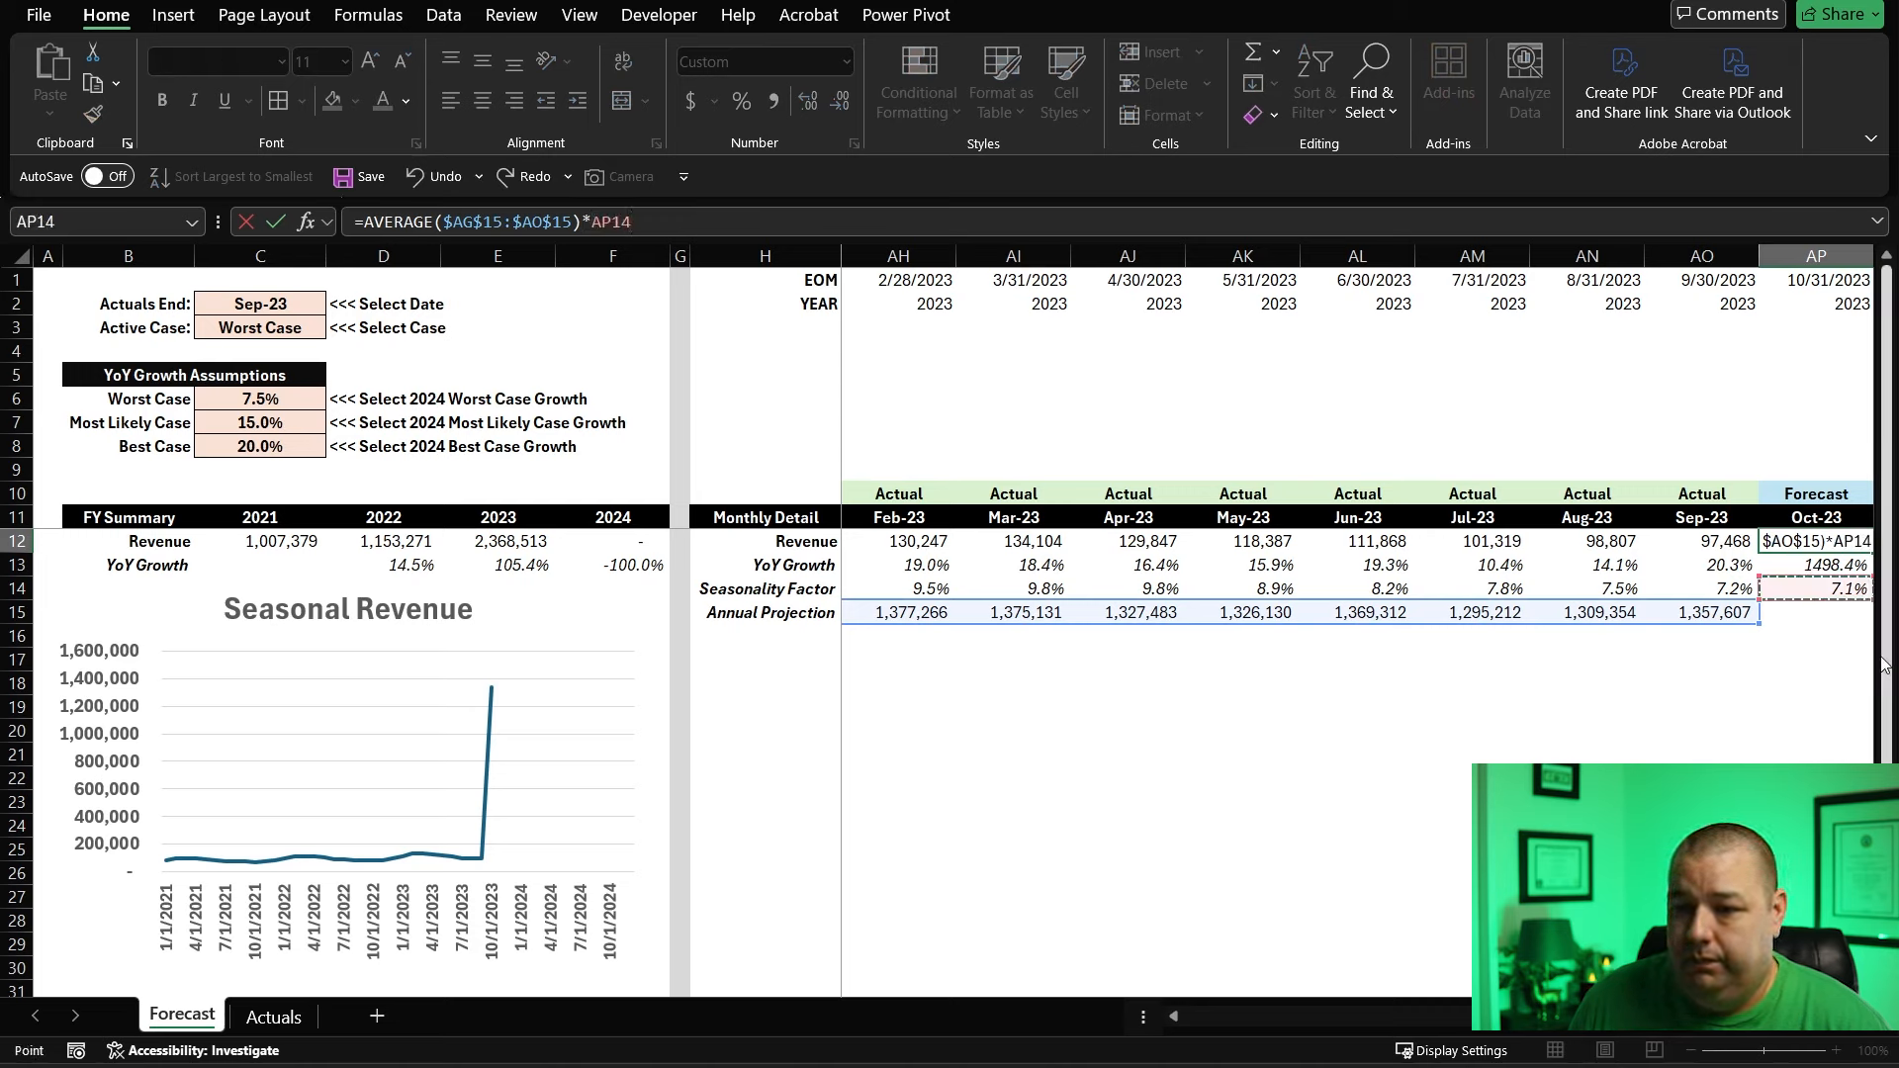
{"action": "key", "text": "ctrl+Return"}
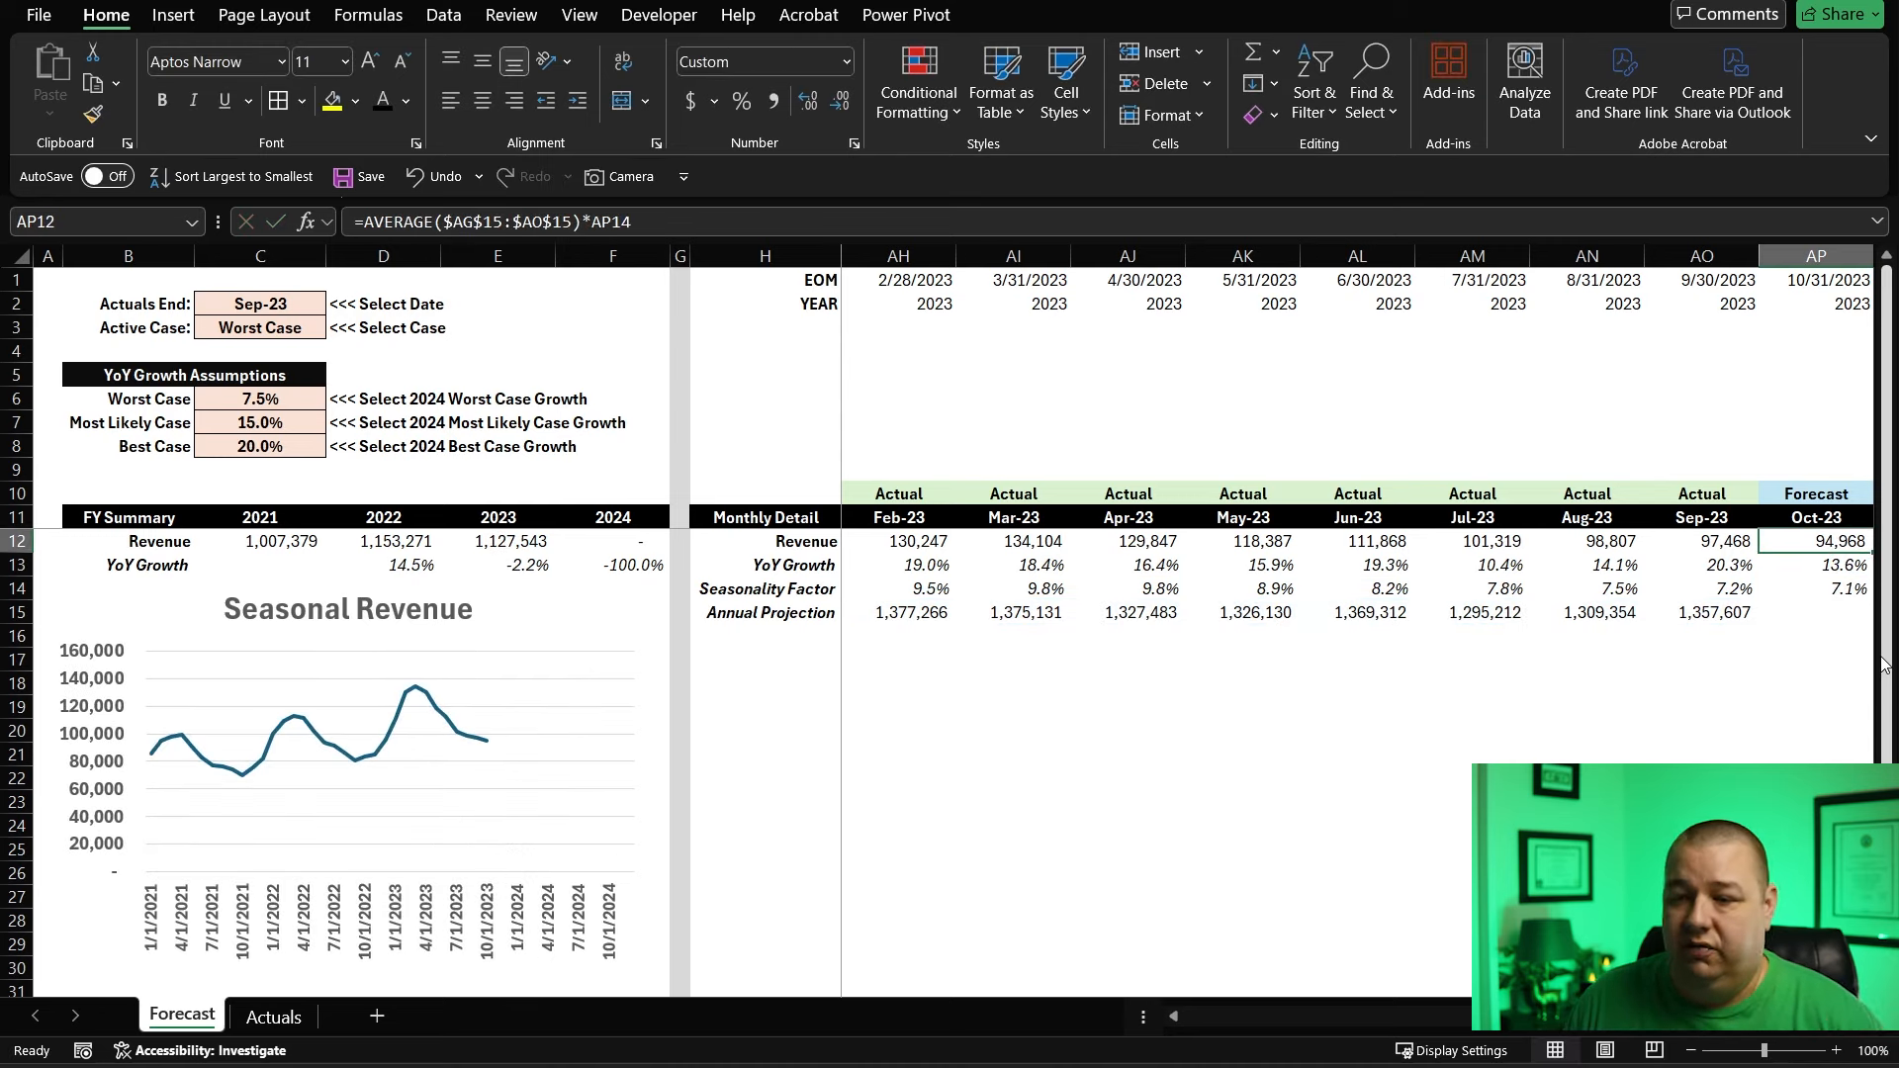
- Copy the Sep-23 Annual Projection formula into Oct-23 (AP15)
{"action": "scroll", "coordinate": [1883, 665], "scroll_direction": "right", "scroll_amount": 3}
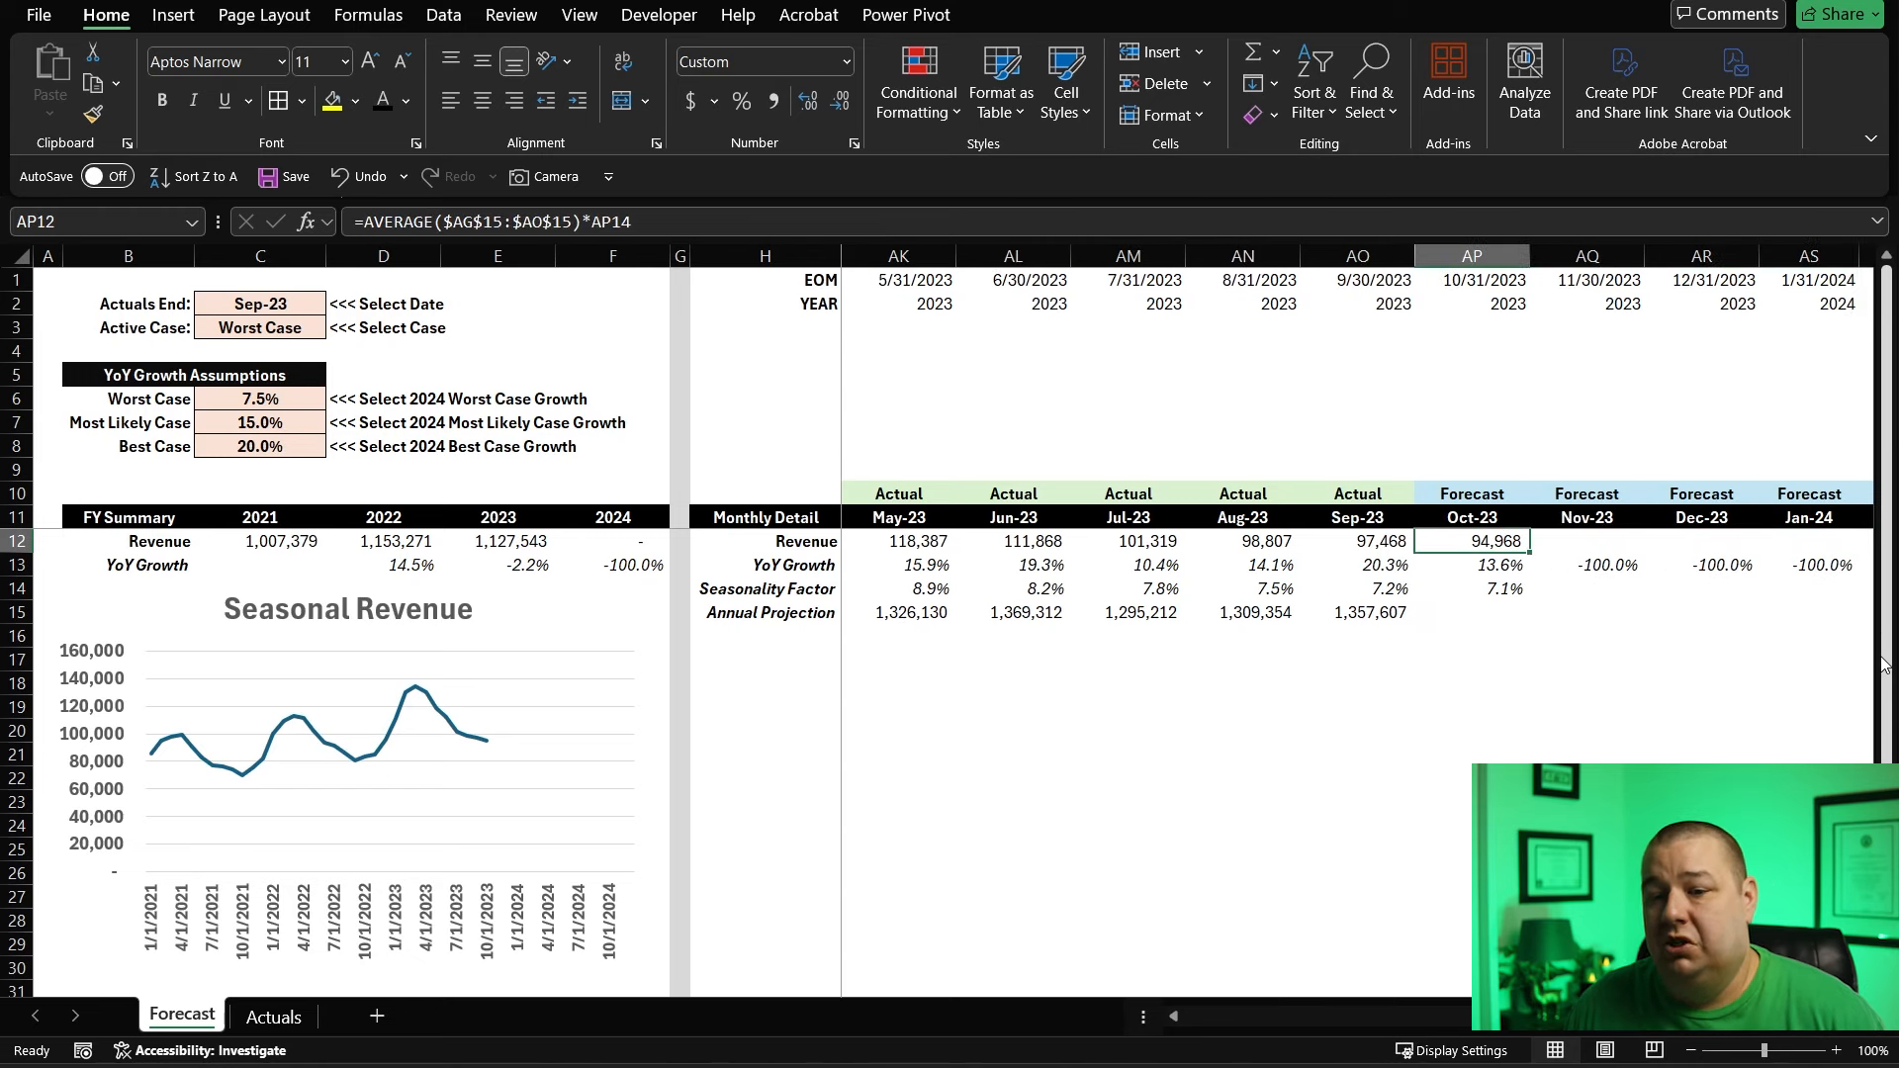
{"action": "key", "text": "Down"}
{"action": "key", "text": "Down"}
{"action": "key", "text": "Down"}
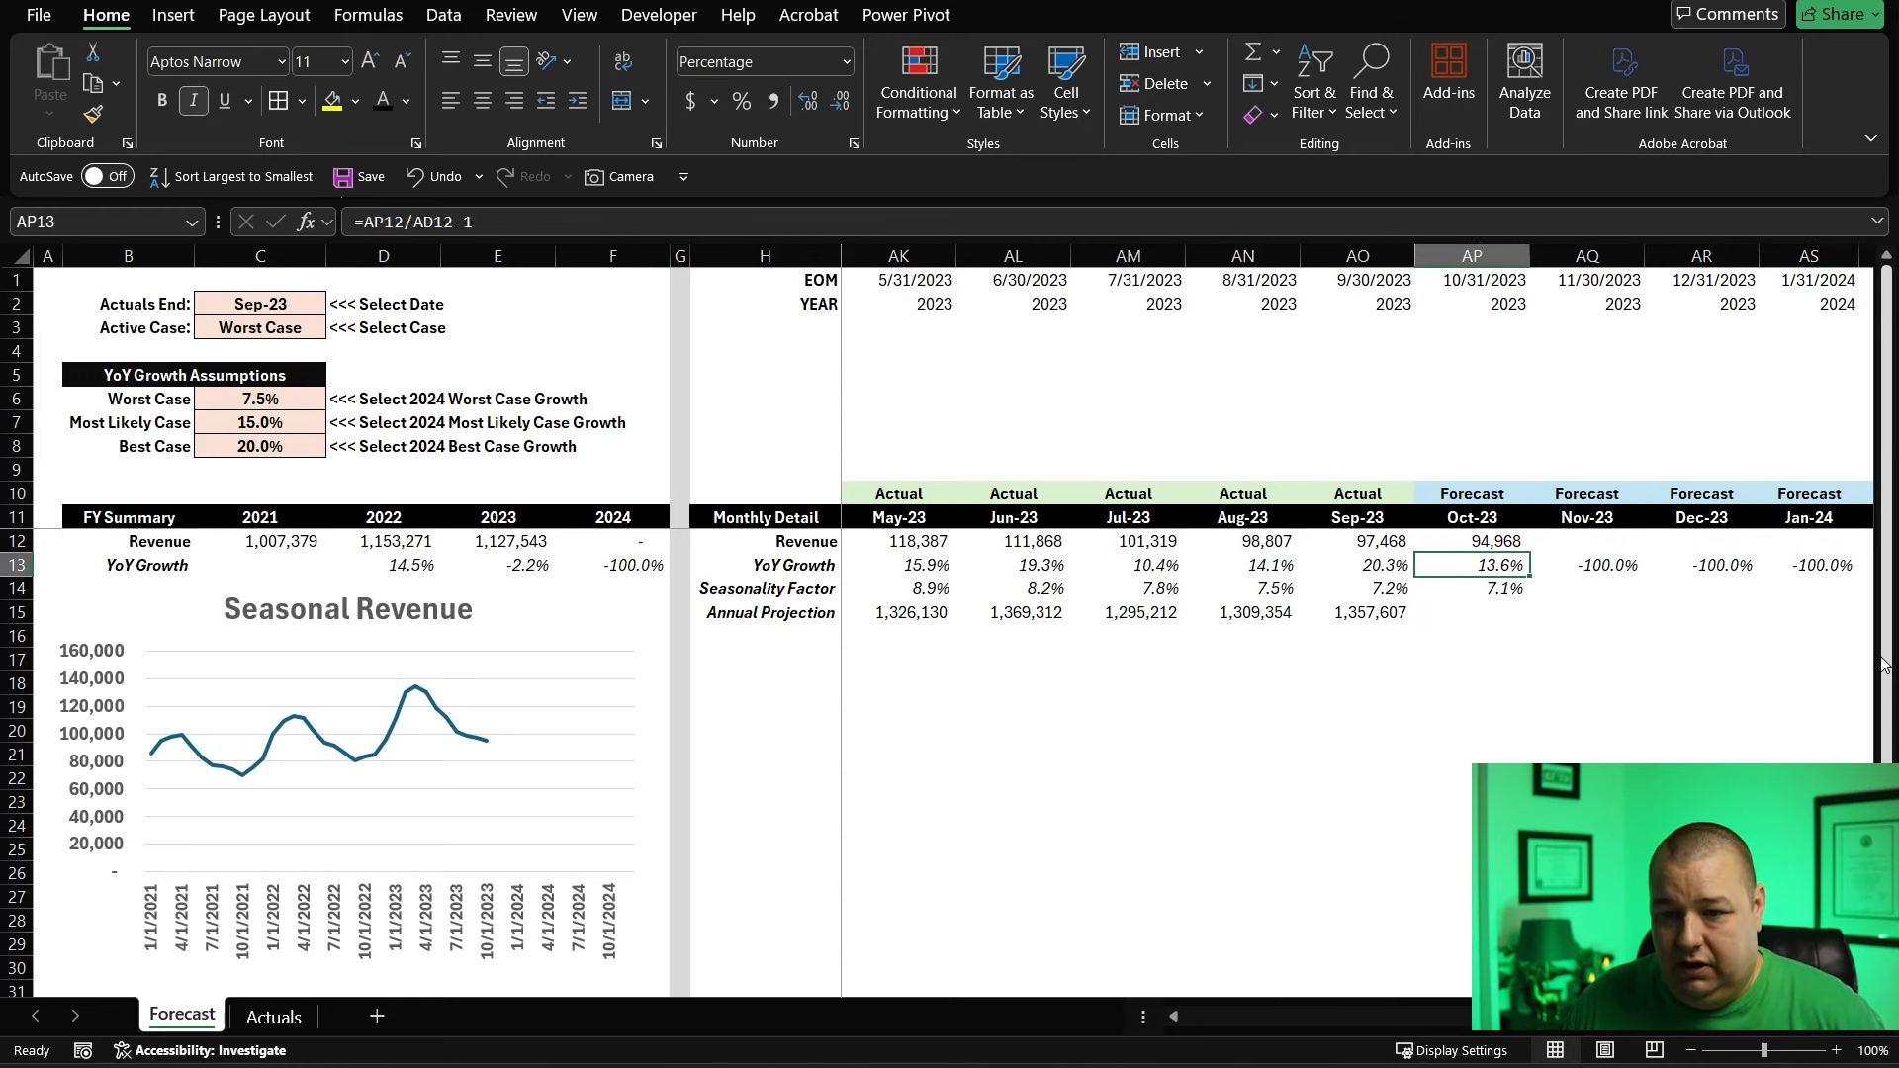
{"action": "key", "text": "Left"}
{"action": "key", "text": "ctrl+c"}
{"action": "key", "text": "Right"}
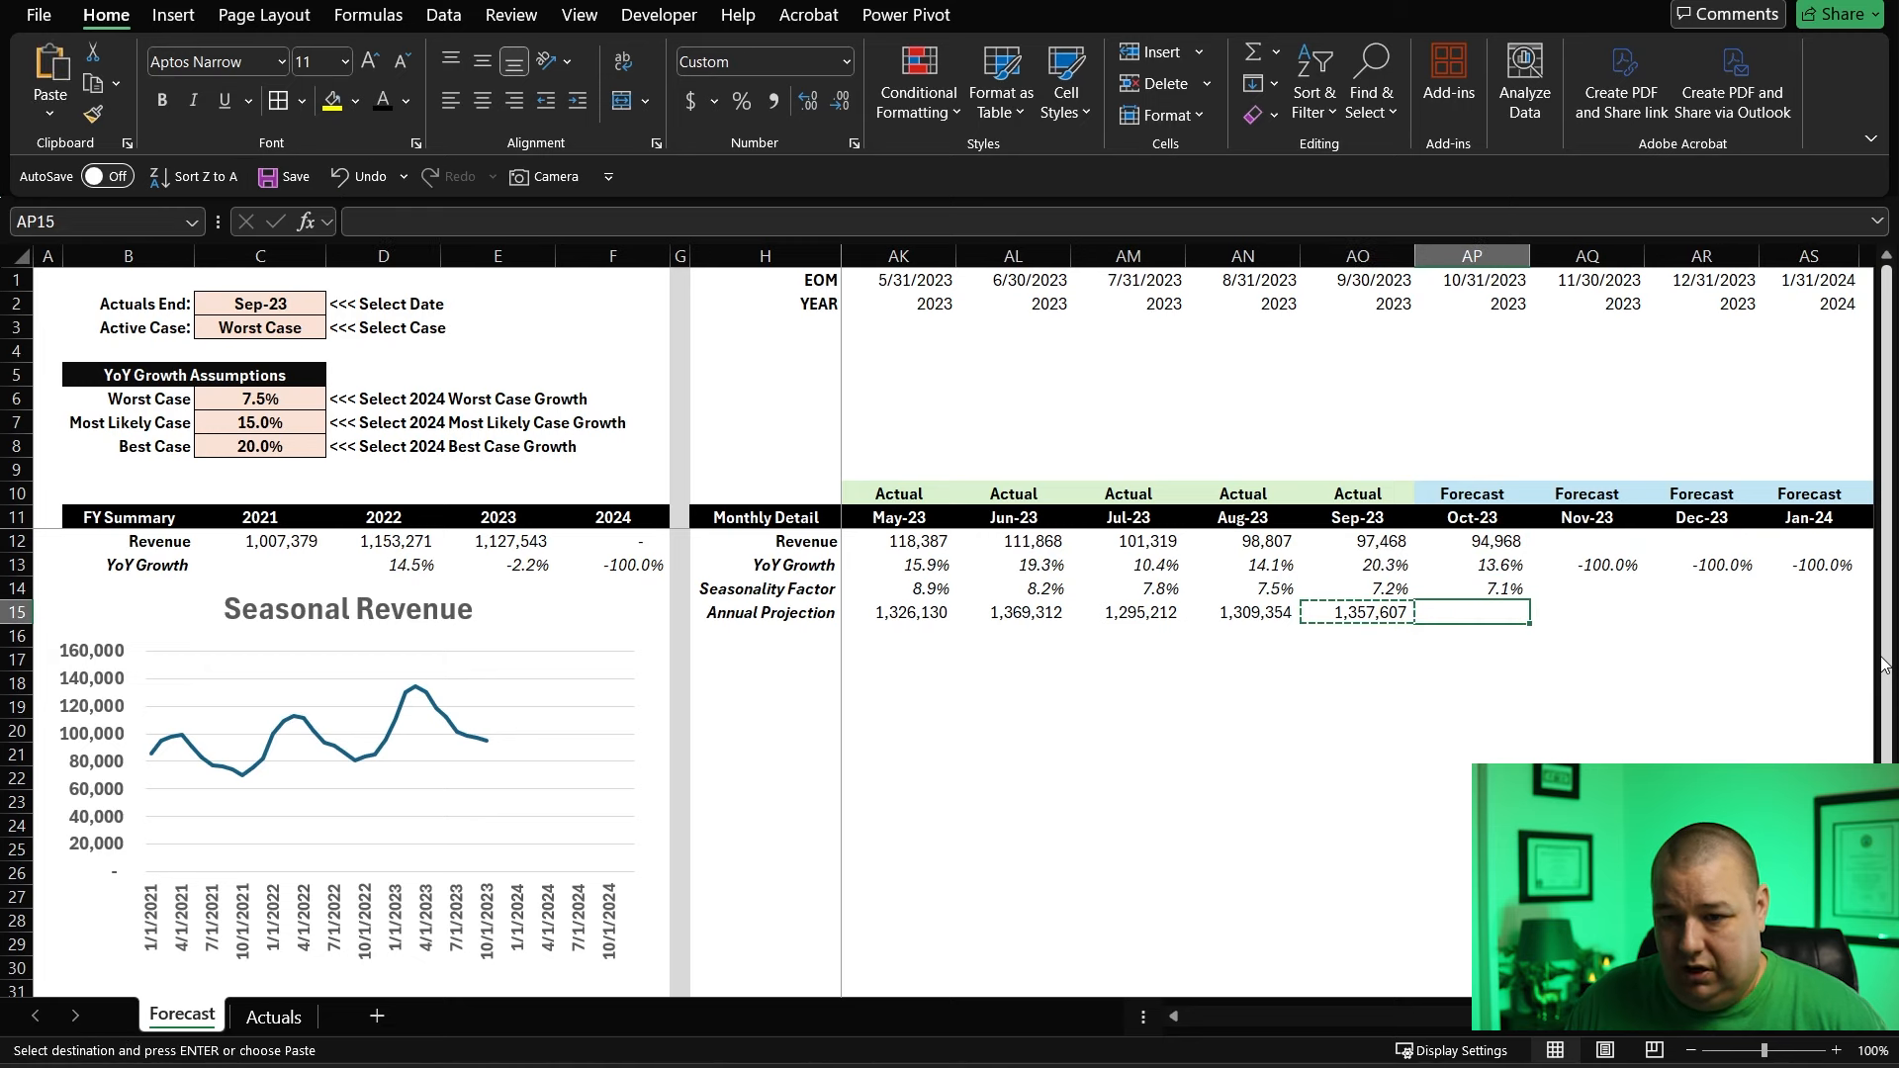
{"action": "key", "text": "ctrl+v"}
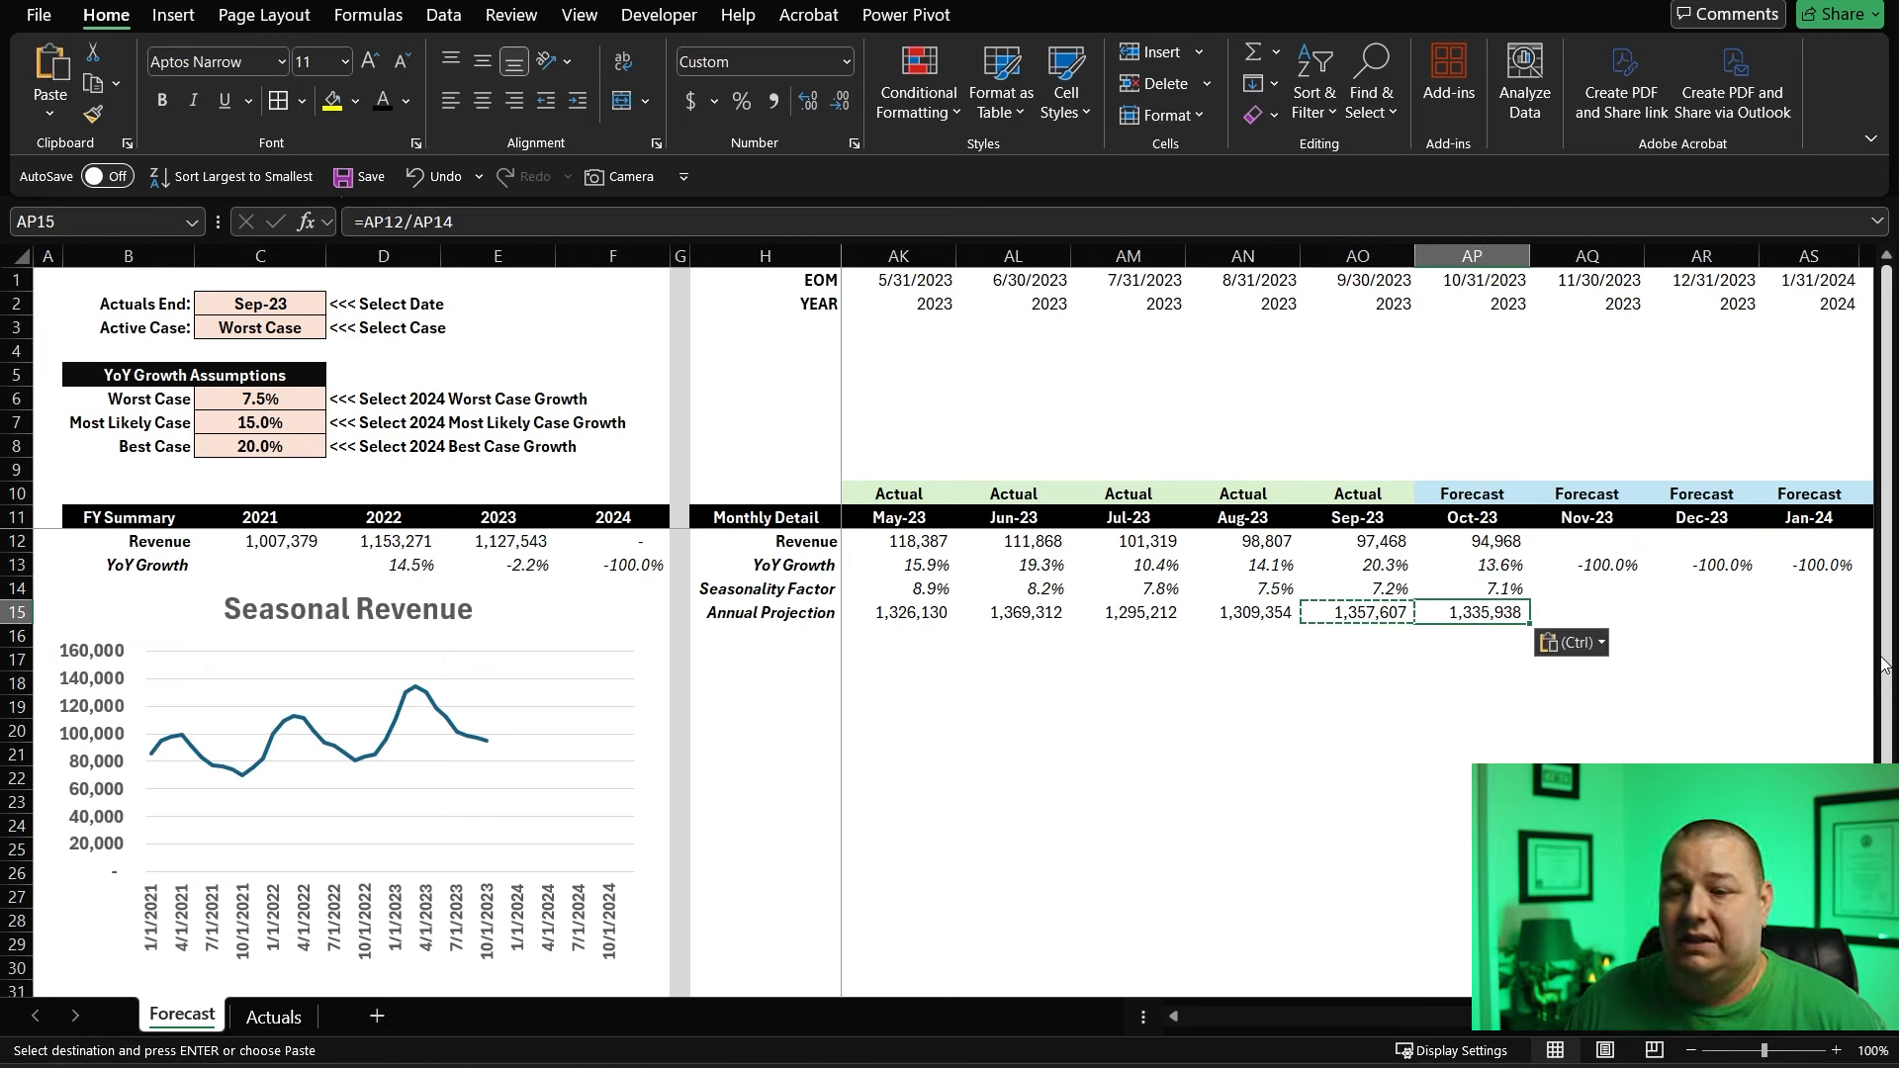
- Copy the Oct-23 Revenue forecast formula across Nov-23 and Dec-23
{"action": "key", "text": "Up"}
{"action": "key", "text": "Up"}
{"action": "key", "text": "Up"}
{"action": "key", "text": "ctrl+c"}
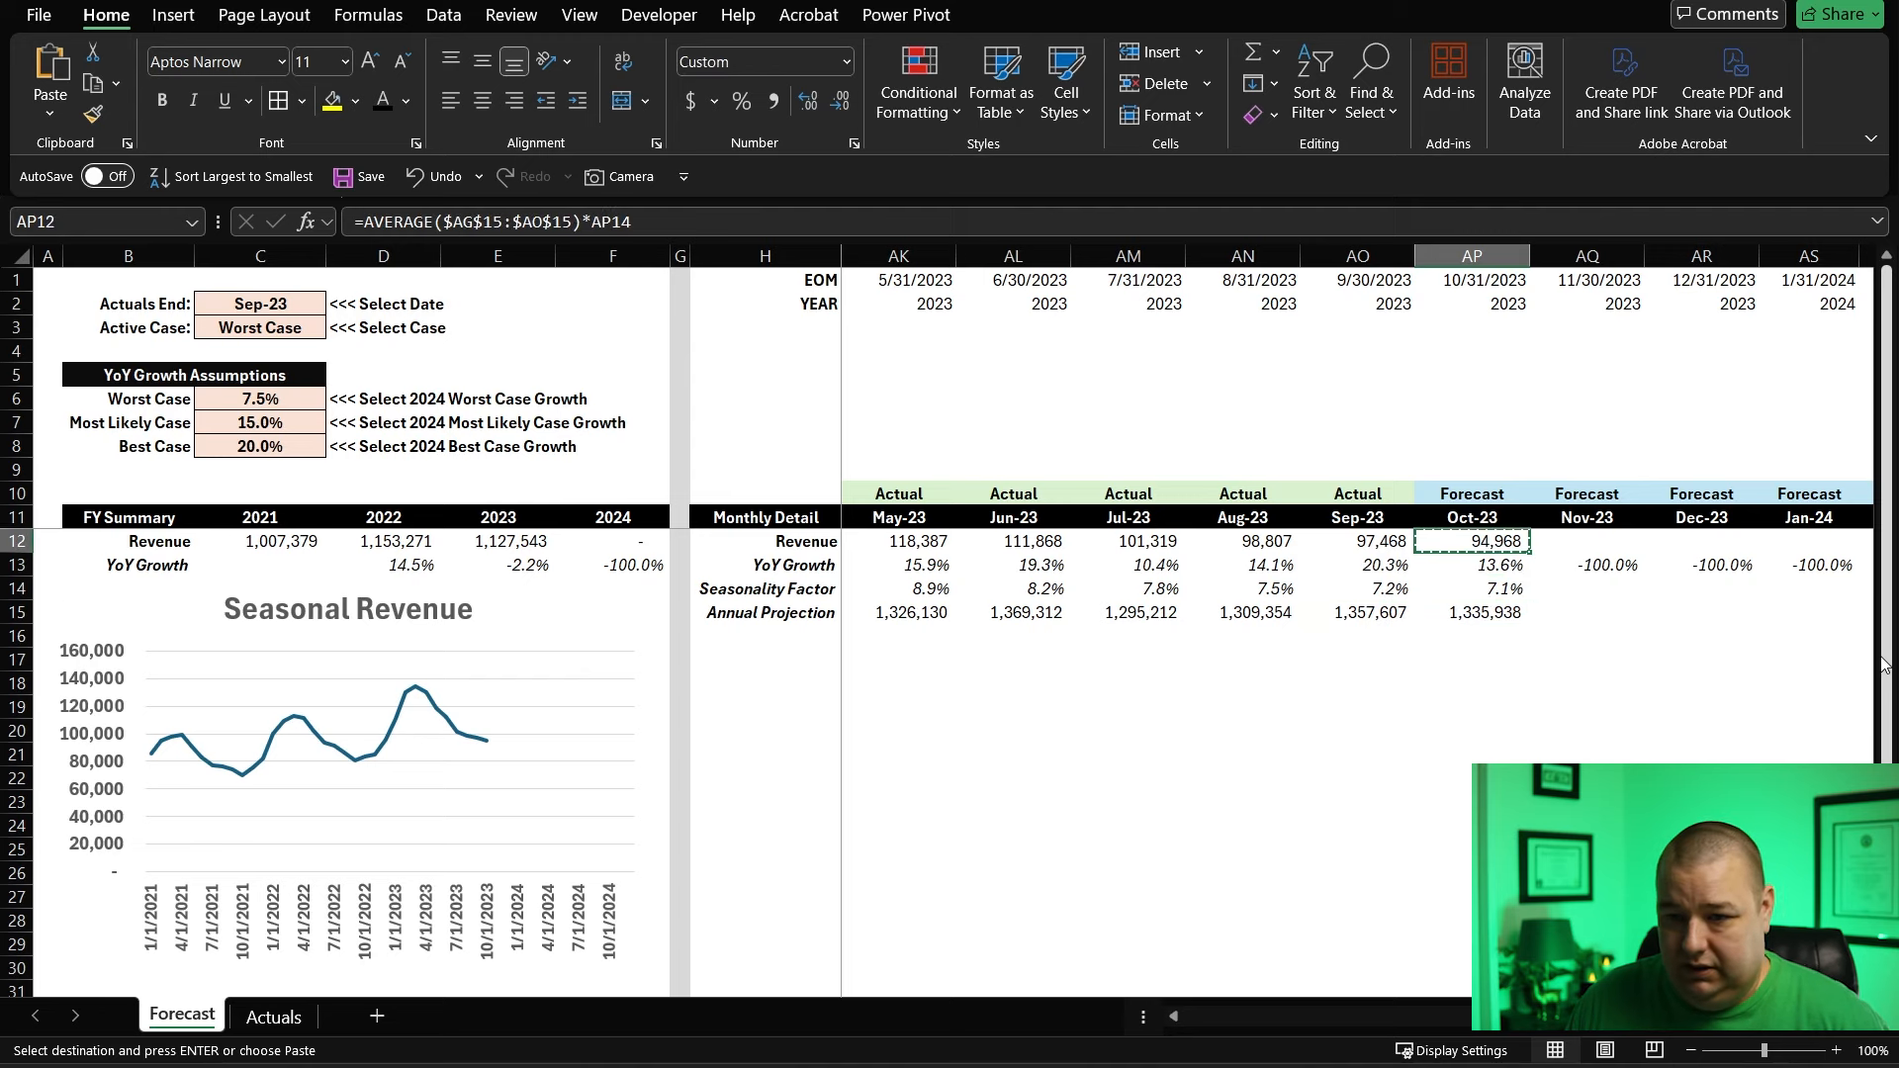
{"action": "key", "text": "shift+Right"}
{"action": "key", "text": "shift+Right"}
{"action": "key", "text": "ctrl+v"}
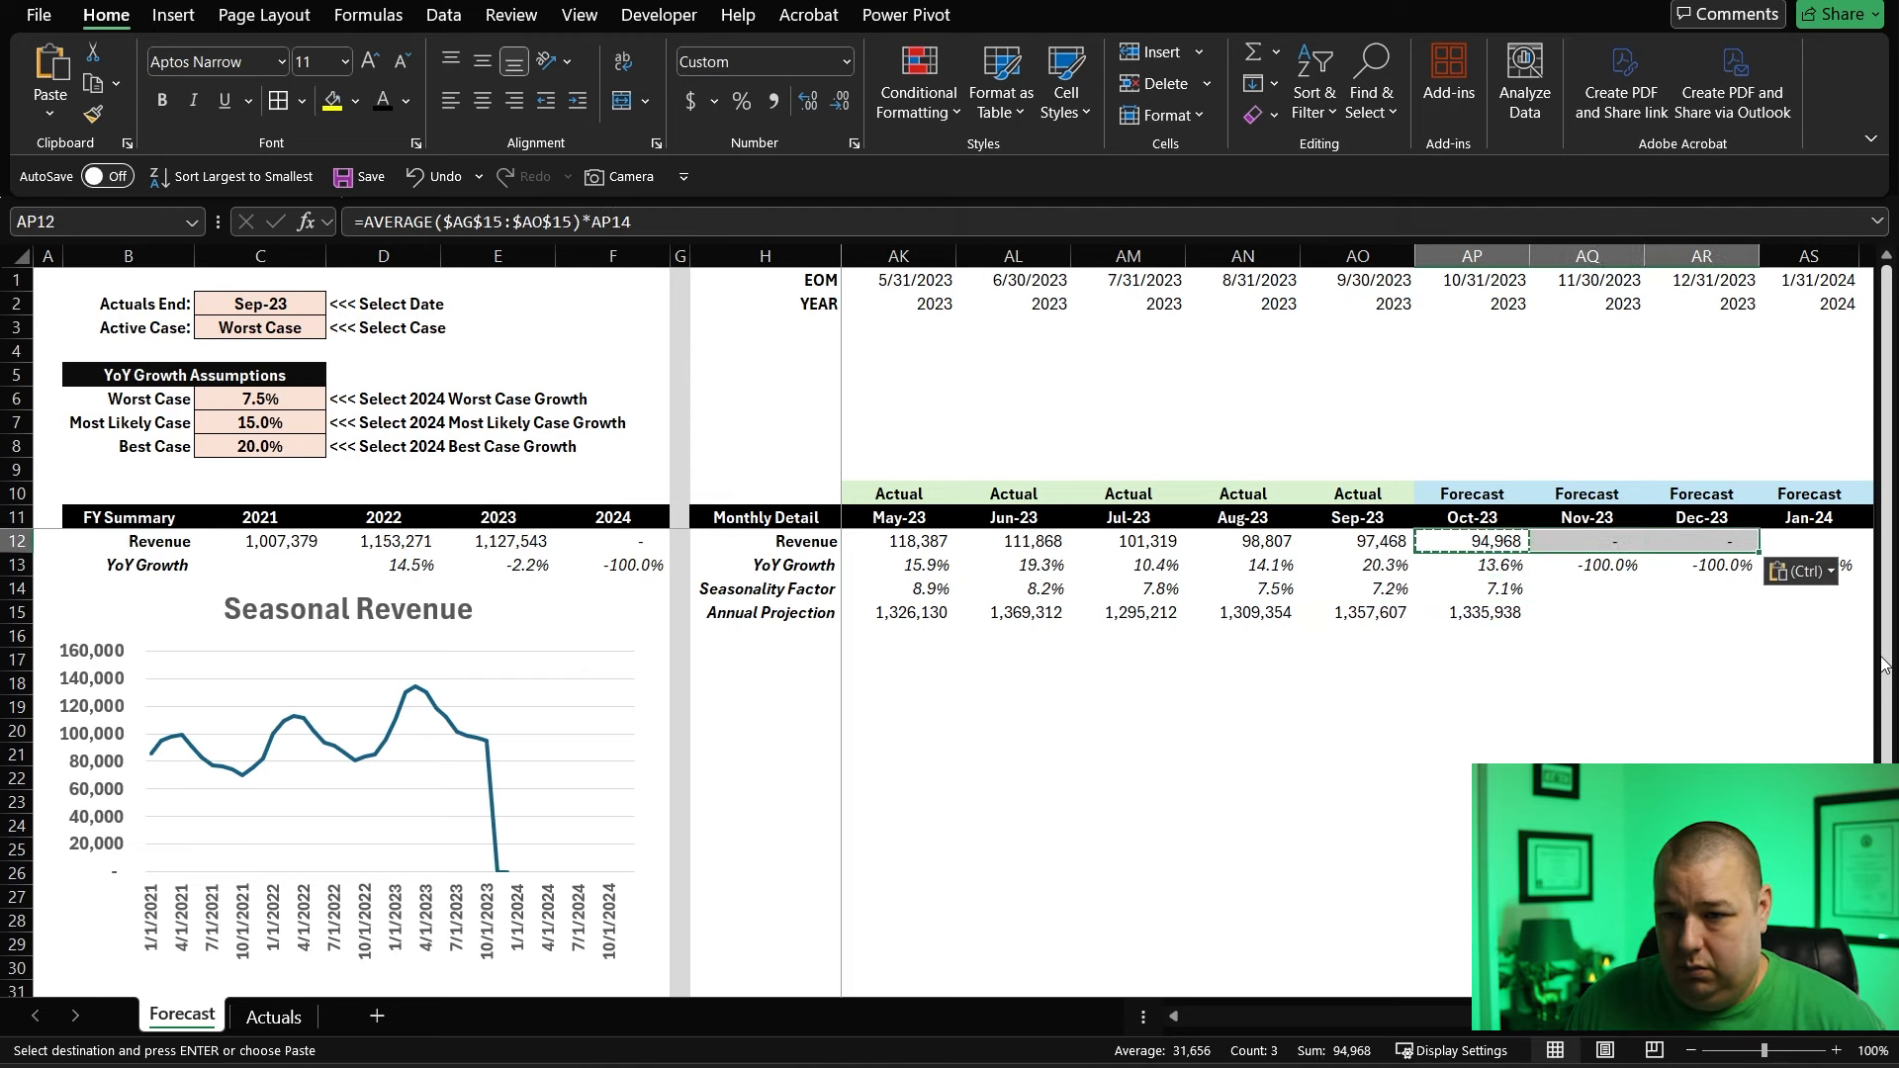
- Copy the Oct-23 Seasonality Factor and Annual Projection formulas across Nov-23 and Dec-23, and clear the copy selection
{"action": "key", "text": "Down"}
{"action": "key", "text": "Down"}
{"action": "key", "text": "Down"}
{"action": "key", "text": "Up"}
{"action": "key", "text": "shift+Down"}
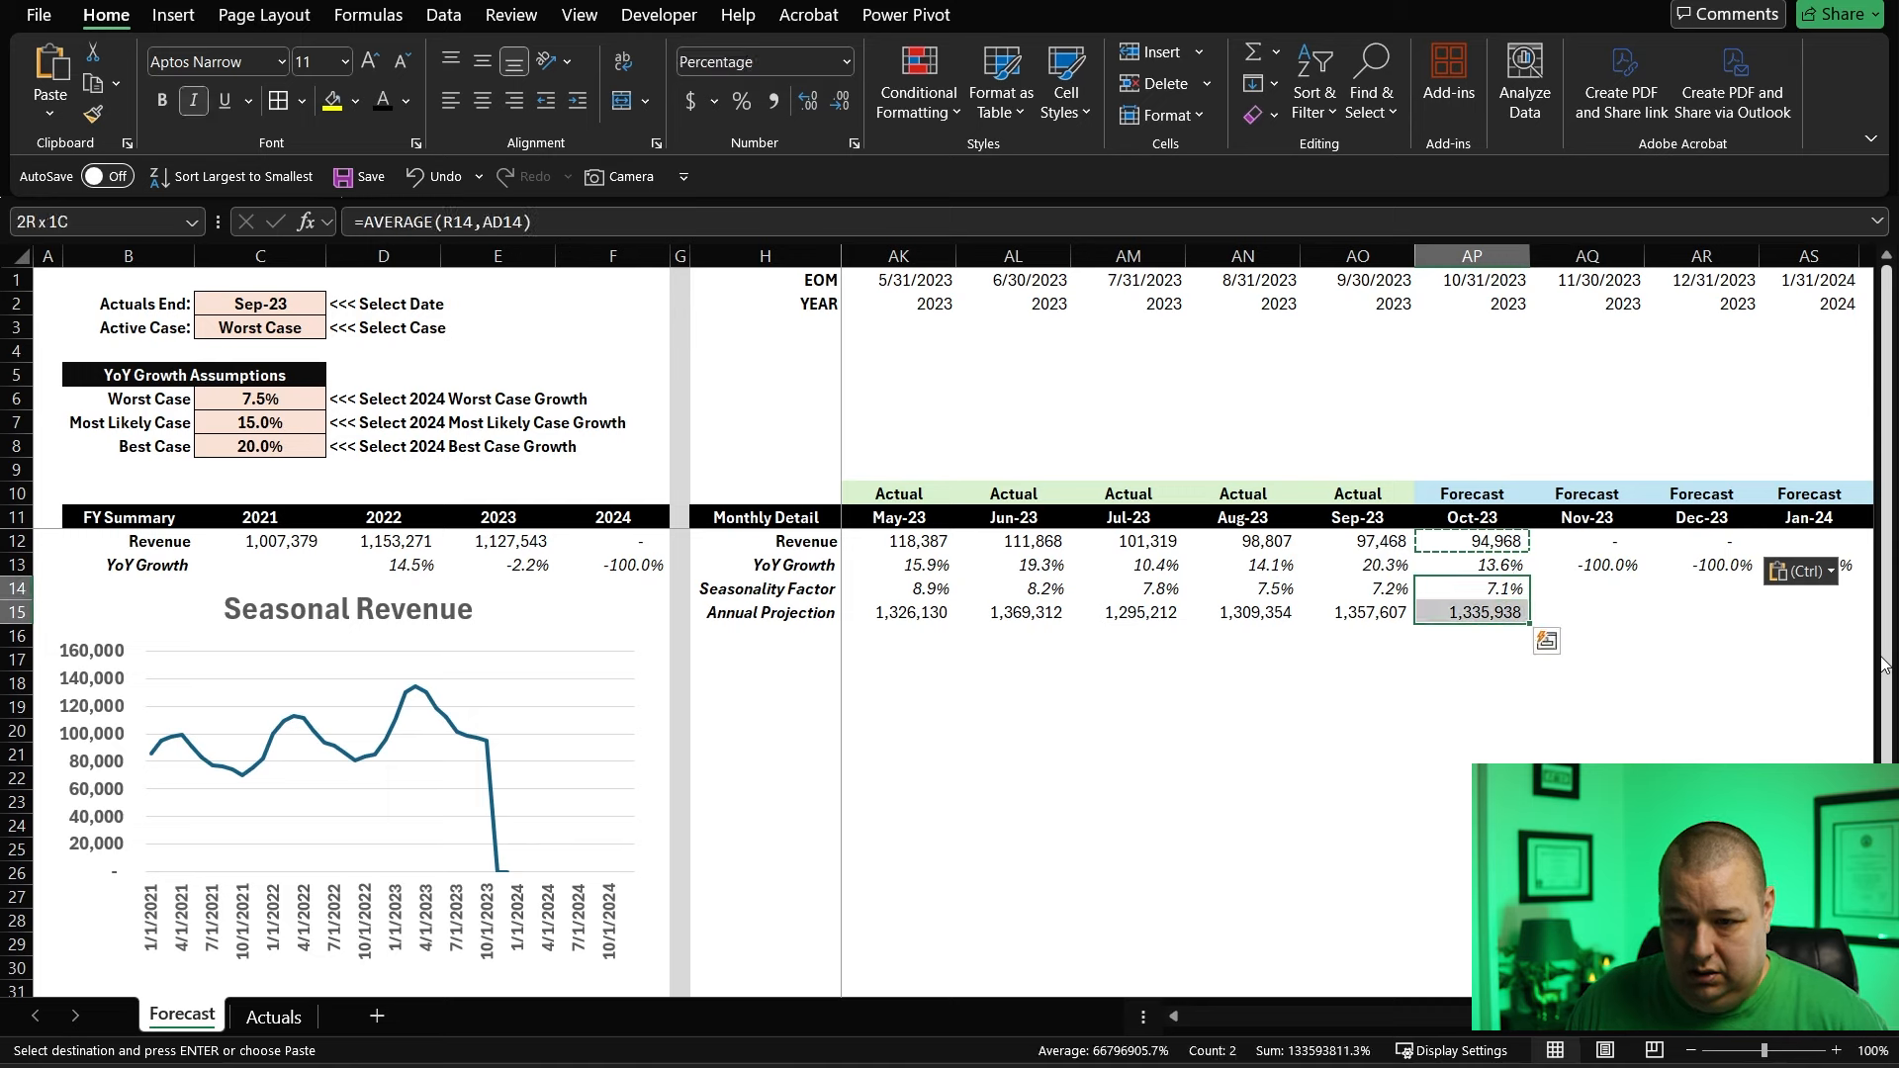
{"action": "key", "text": "ctrl+c"}
{"action": "key", "text": "shift+Right"}
{"action": "key", "text": "shift+Right"}
{"action": "key", "text": "ctrl+v"}
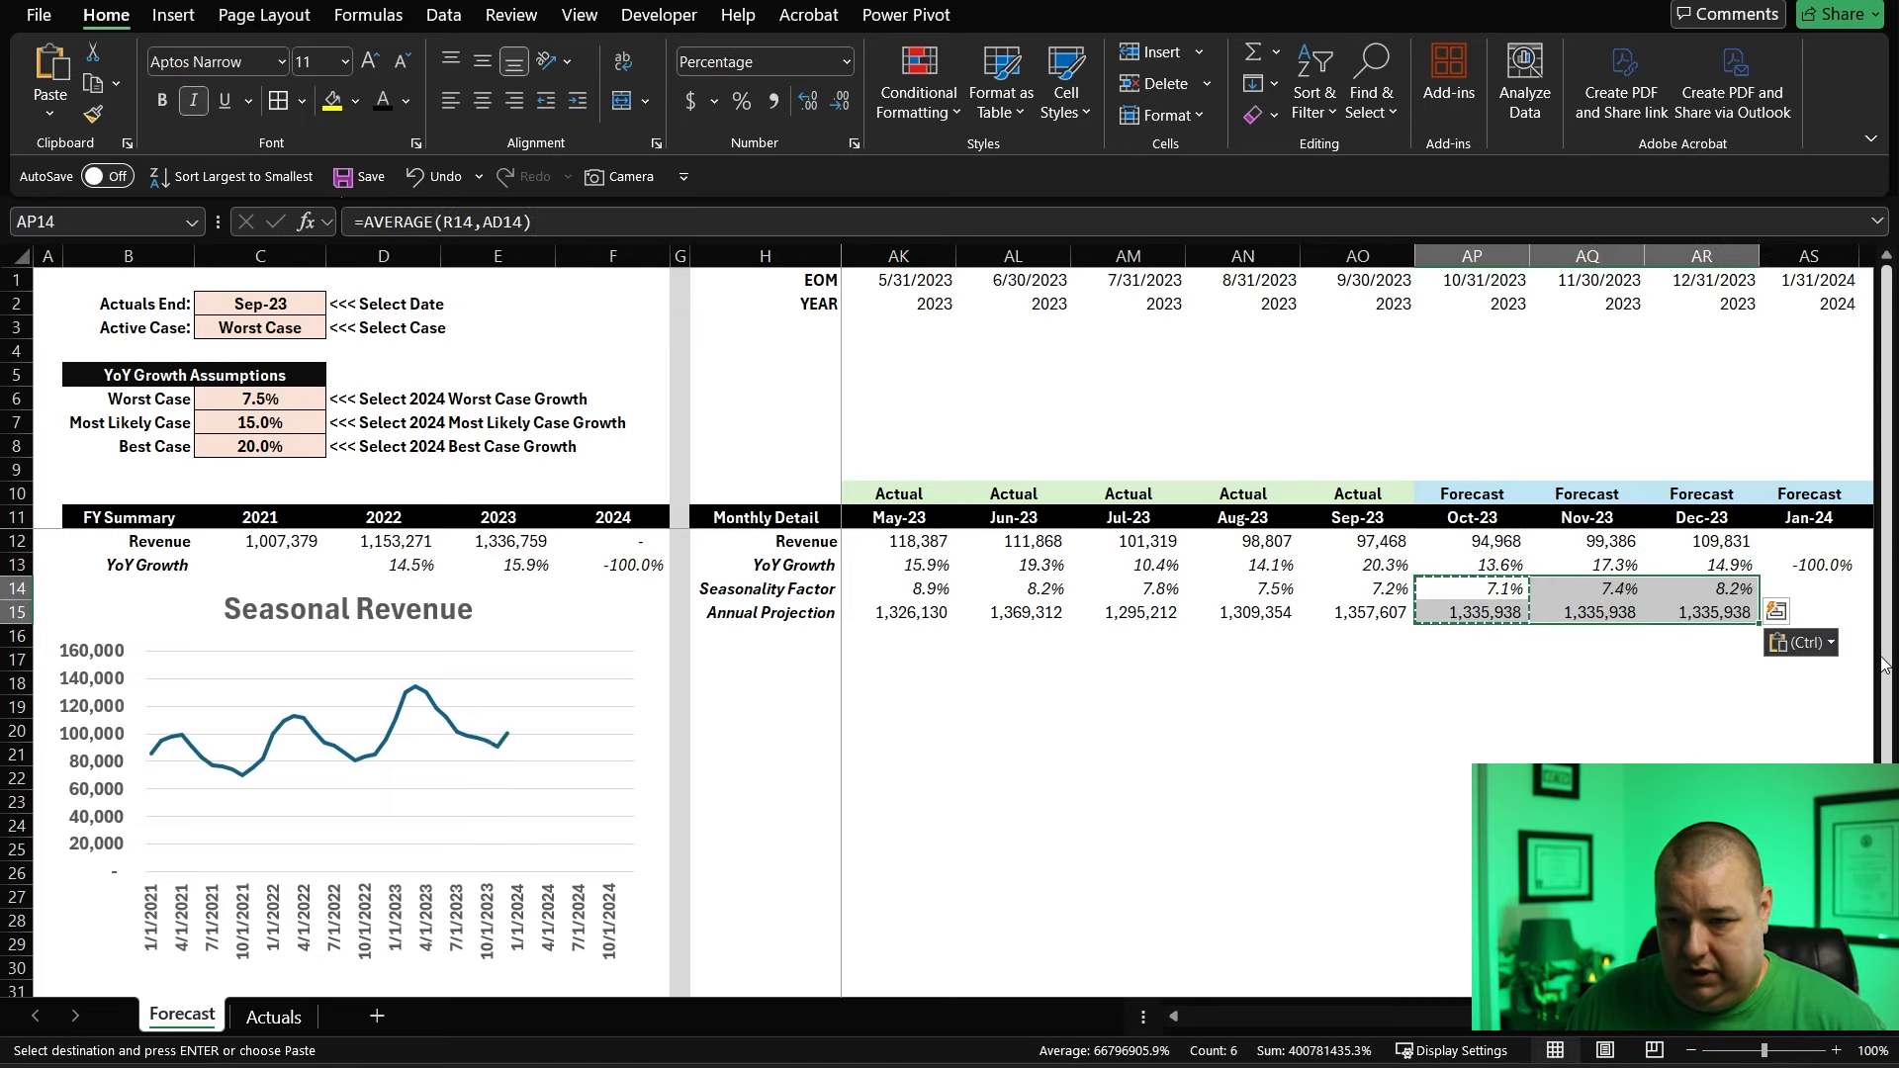
{"action": "key", "text": "Escape"}
{"action": "key", "text": "Right"}
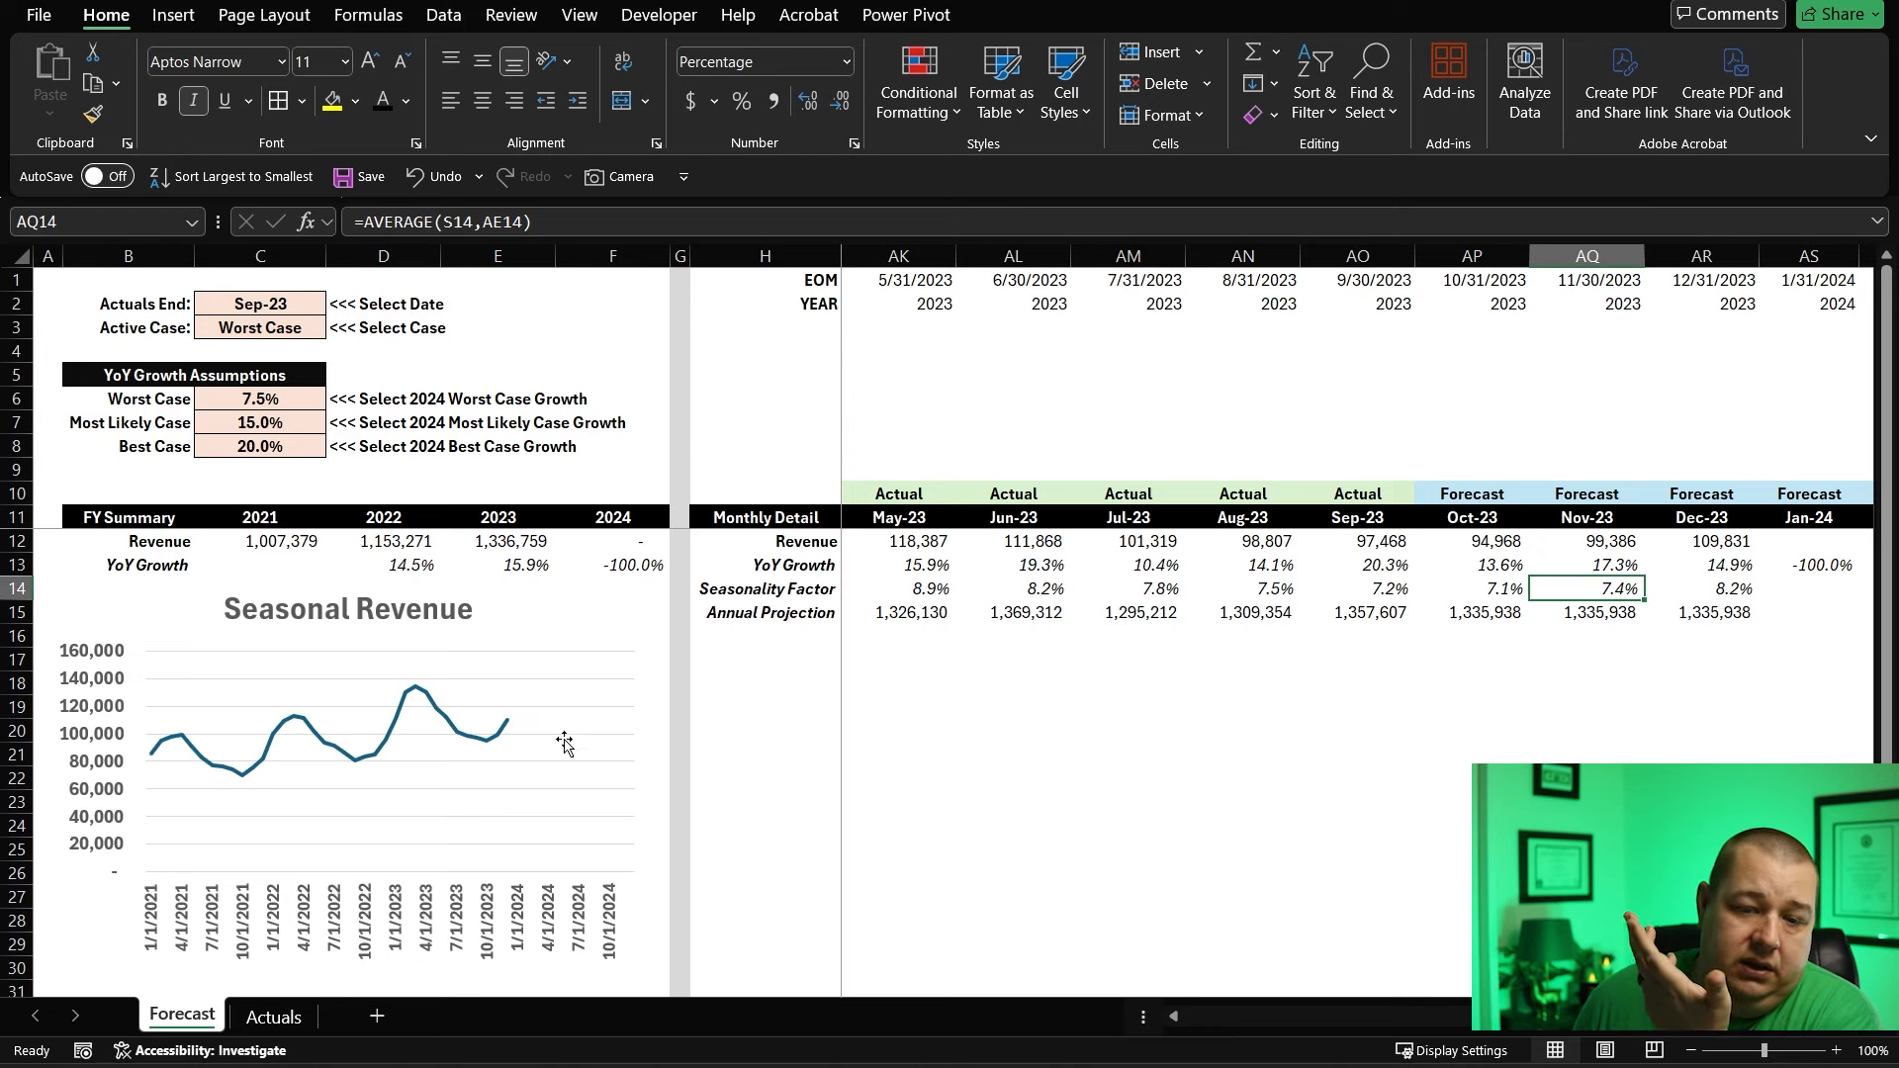
- Review the Oct-23 to Dec-23 annual projections and the FY Summary's 2023 Revenue and YoY Growth
{"action": "left_click", "coordinate": [1501, 613]}
{"action": "left_click_drag", "start_coordinate": [1500, 612], "coordinate": [1666, 605]}
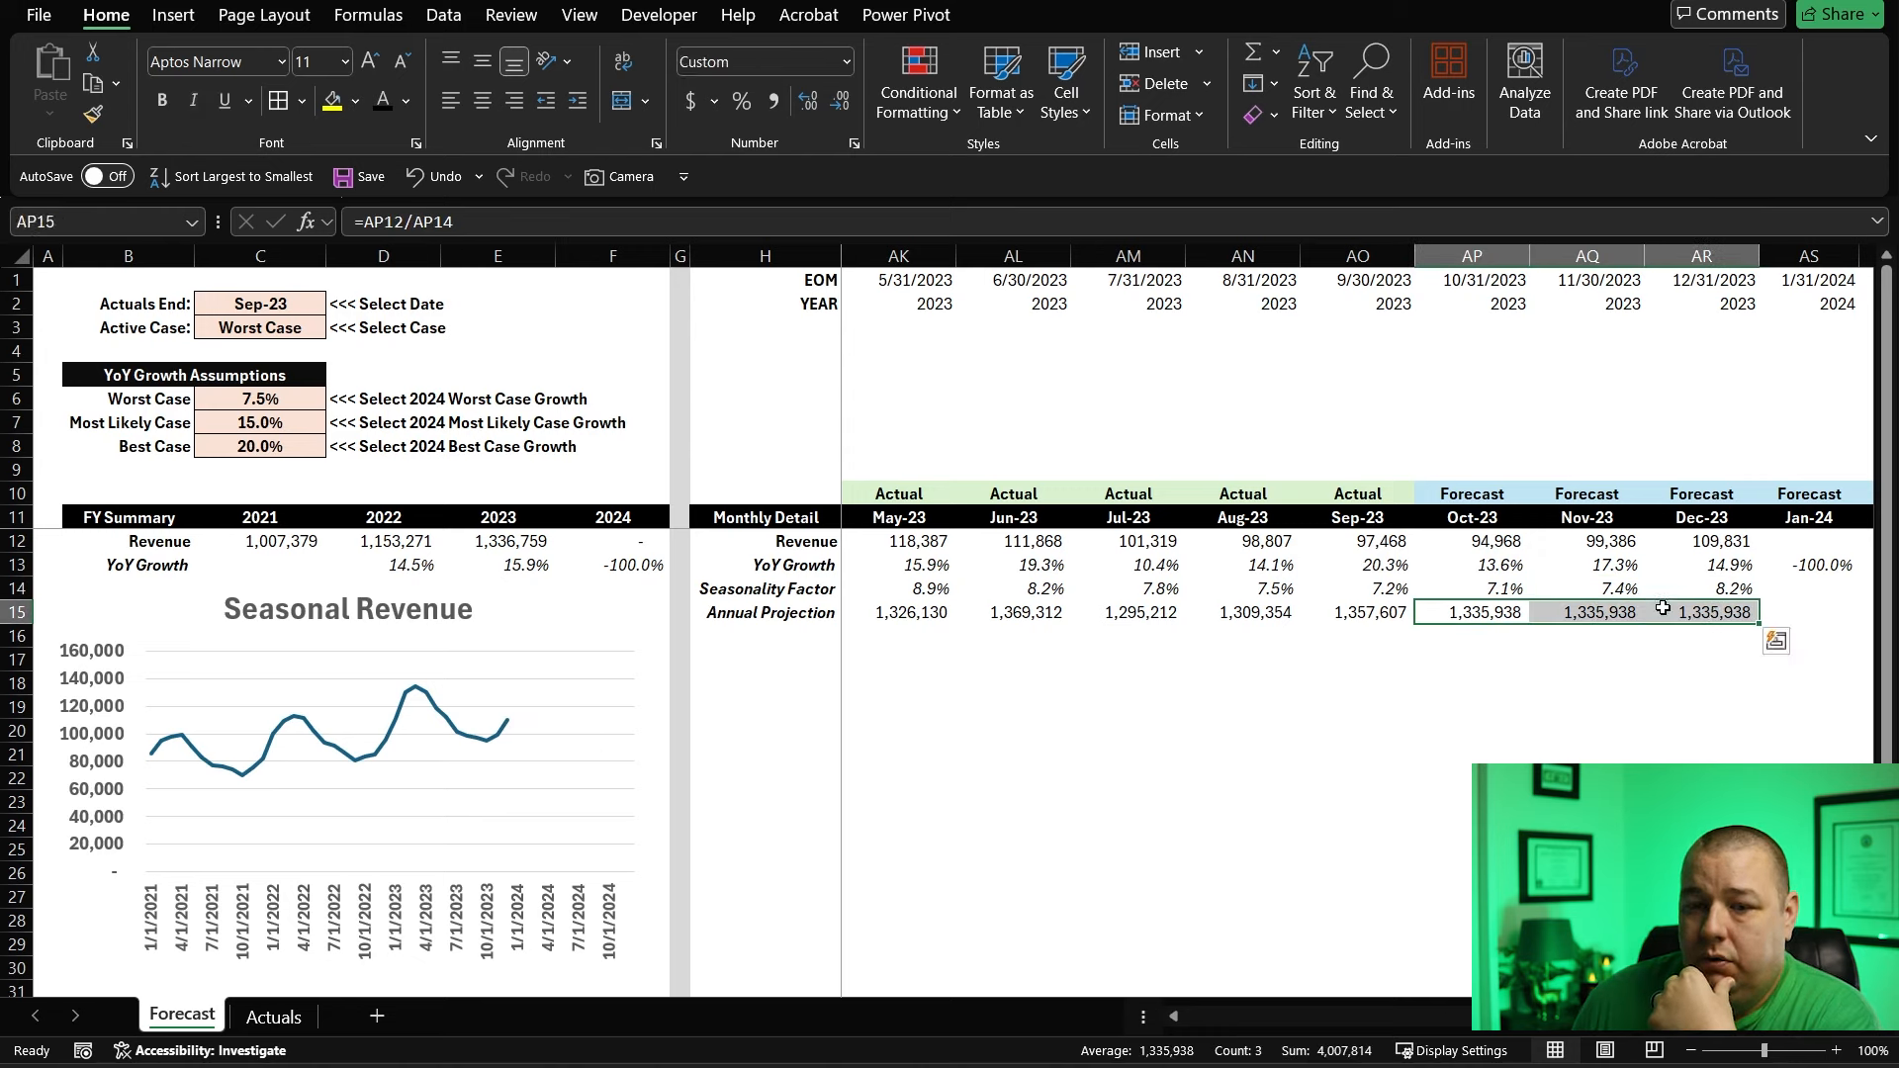
{"action": "left_click_drag", "start_coordinate": [1502, 614], "coordinate": [1672, 613]}
{"action": "left_click", "coordinate": [1670, 682]}
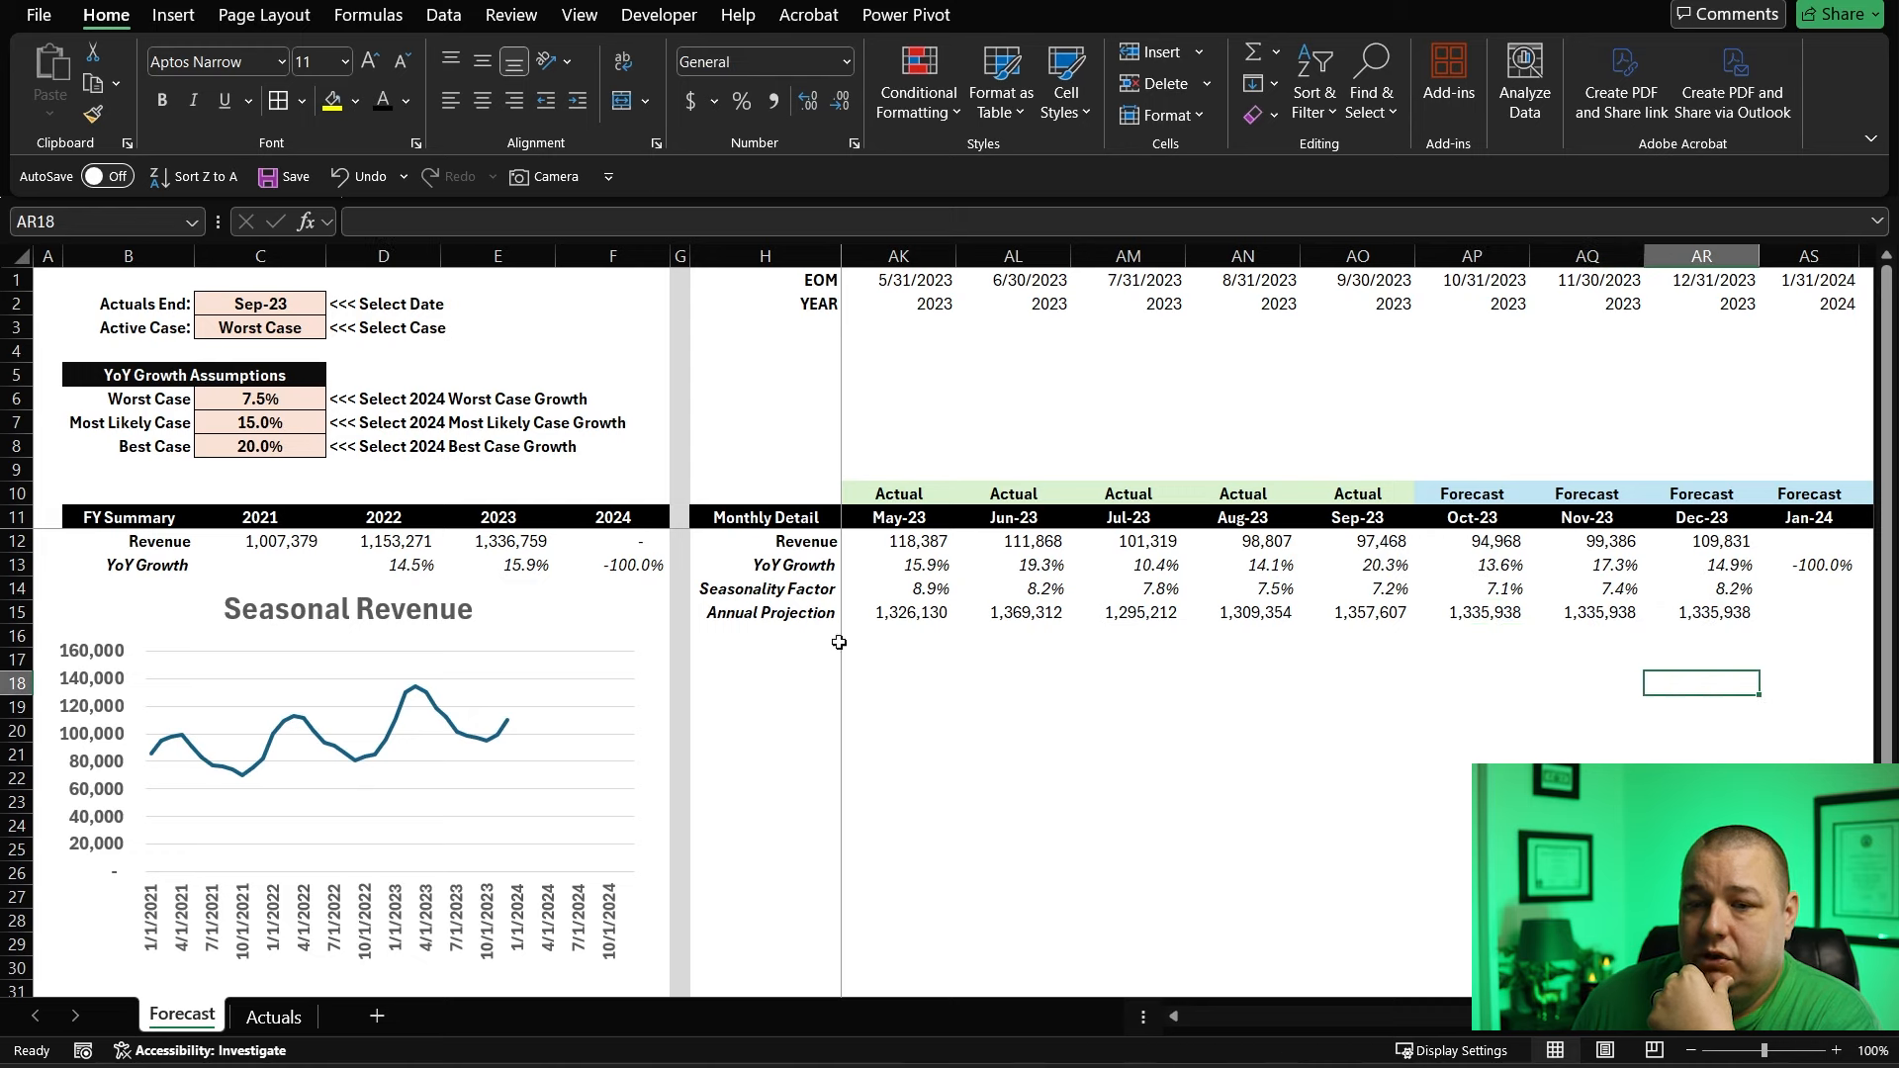
{"action": "left_click", "coordinate": [509, 545]}
{"action": "left_click", "coordinate": [515, 567]}
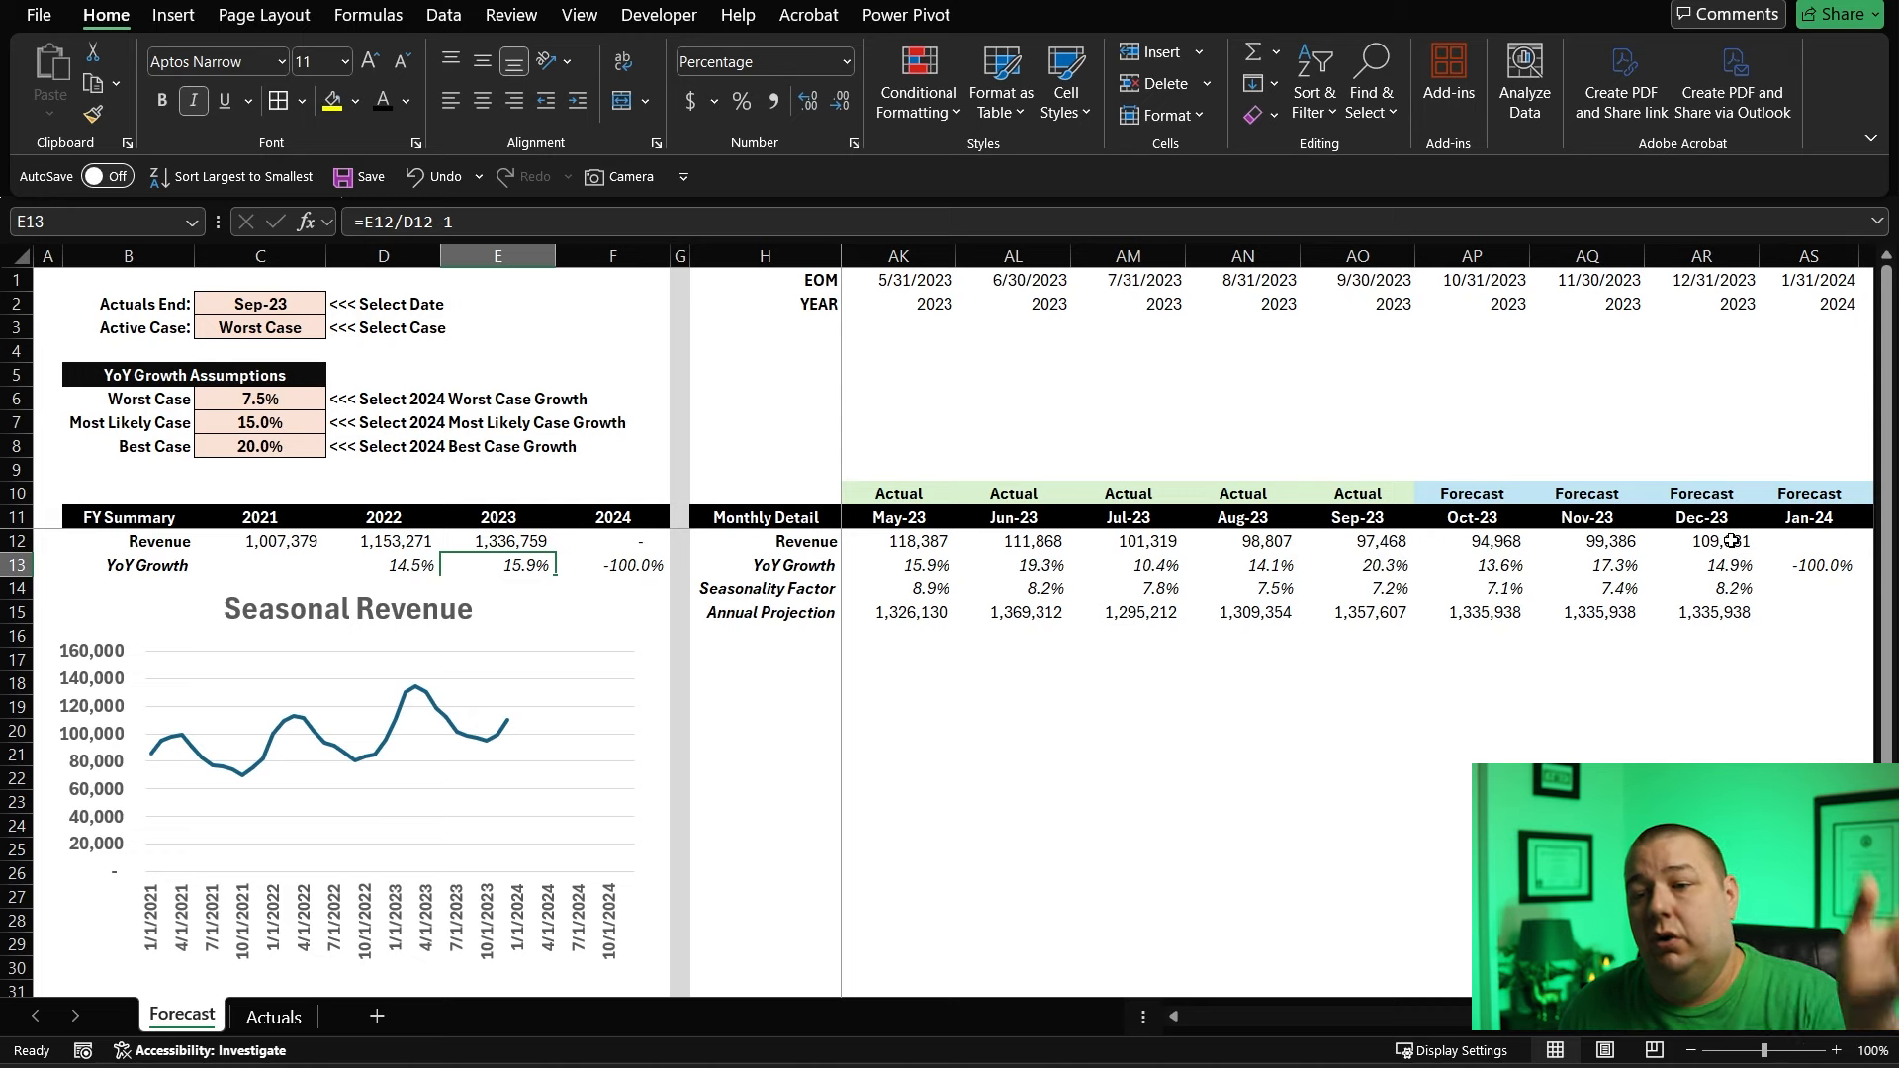
- Copy the Dec-23 Seasonality Factor formula into Jan-24 (AS14)
{"action": "left_click", "coordinate": [1802, 540]}
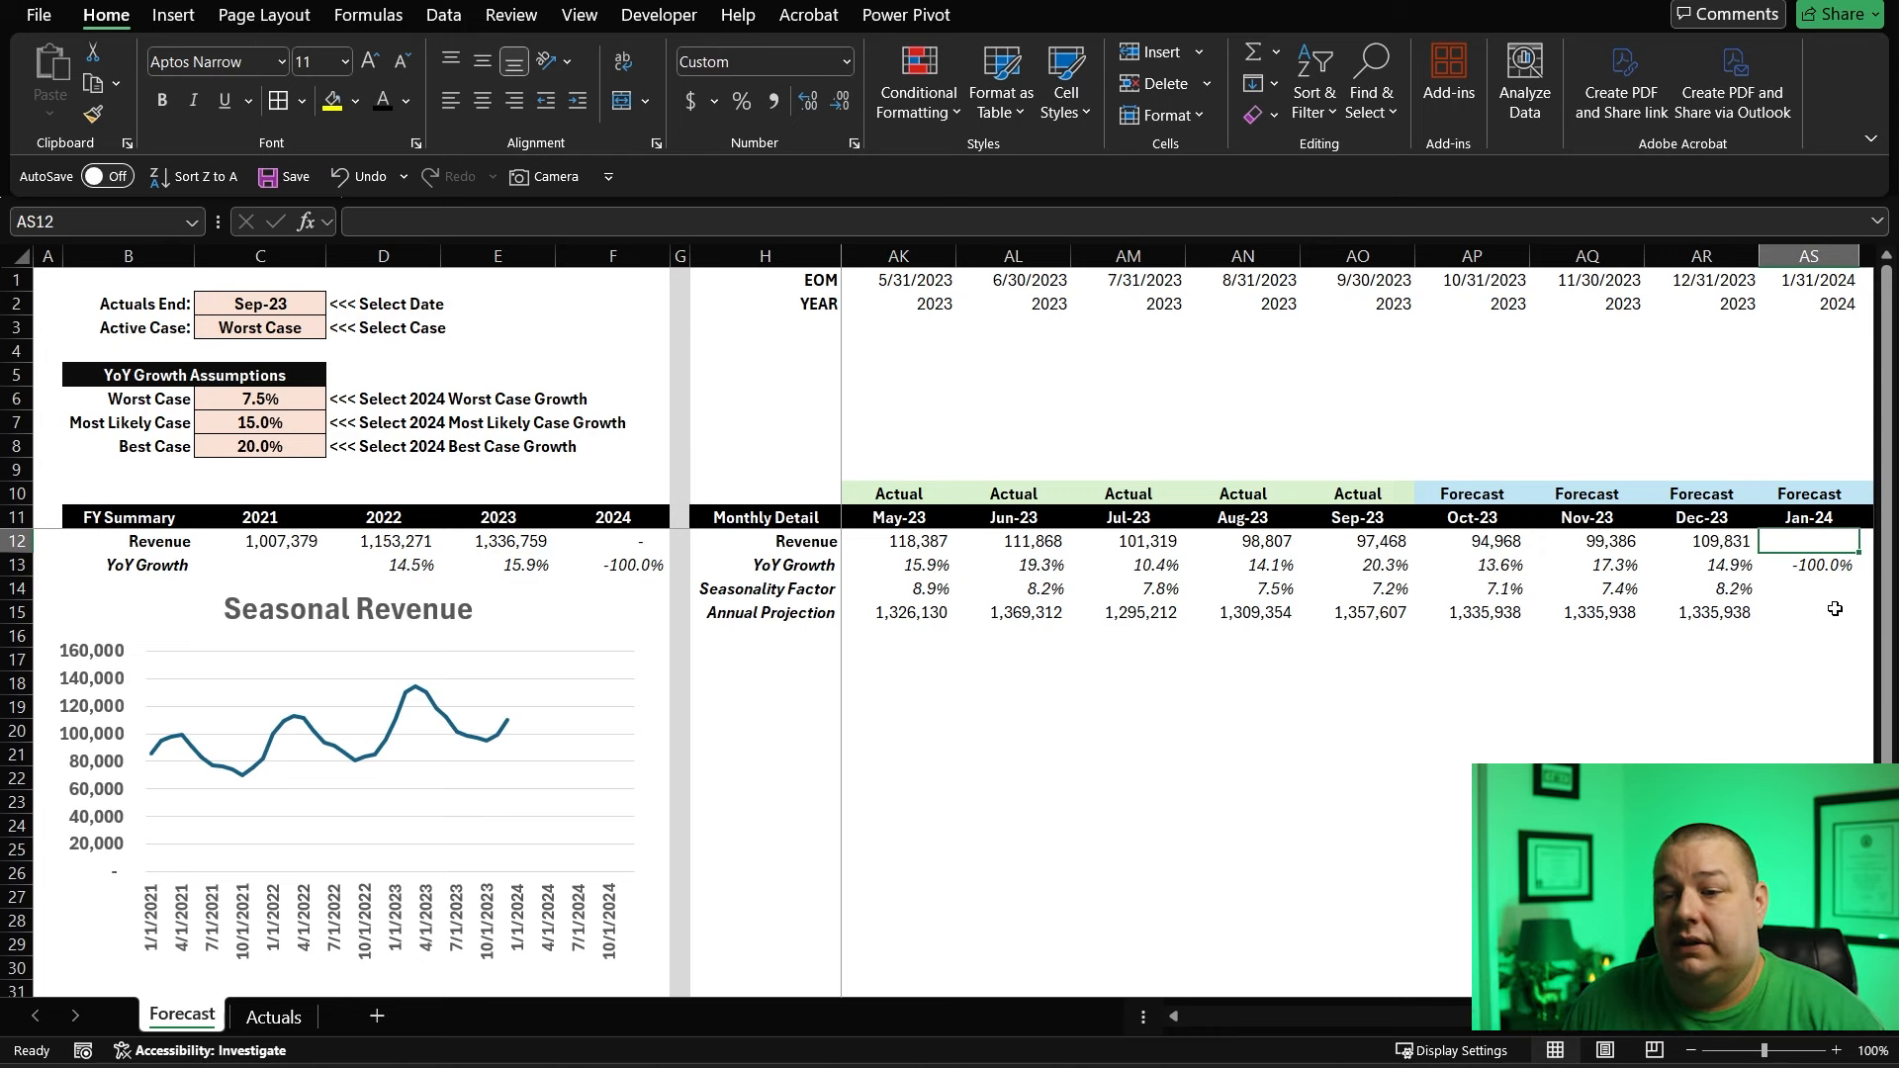
{"action": "key", "text": "Left"}
{"action": "key", "text": "Down"}
{"action": "key", "text": "Down"}
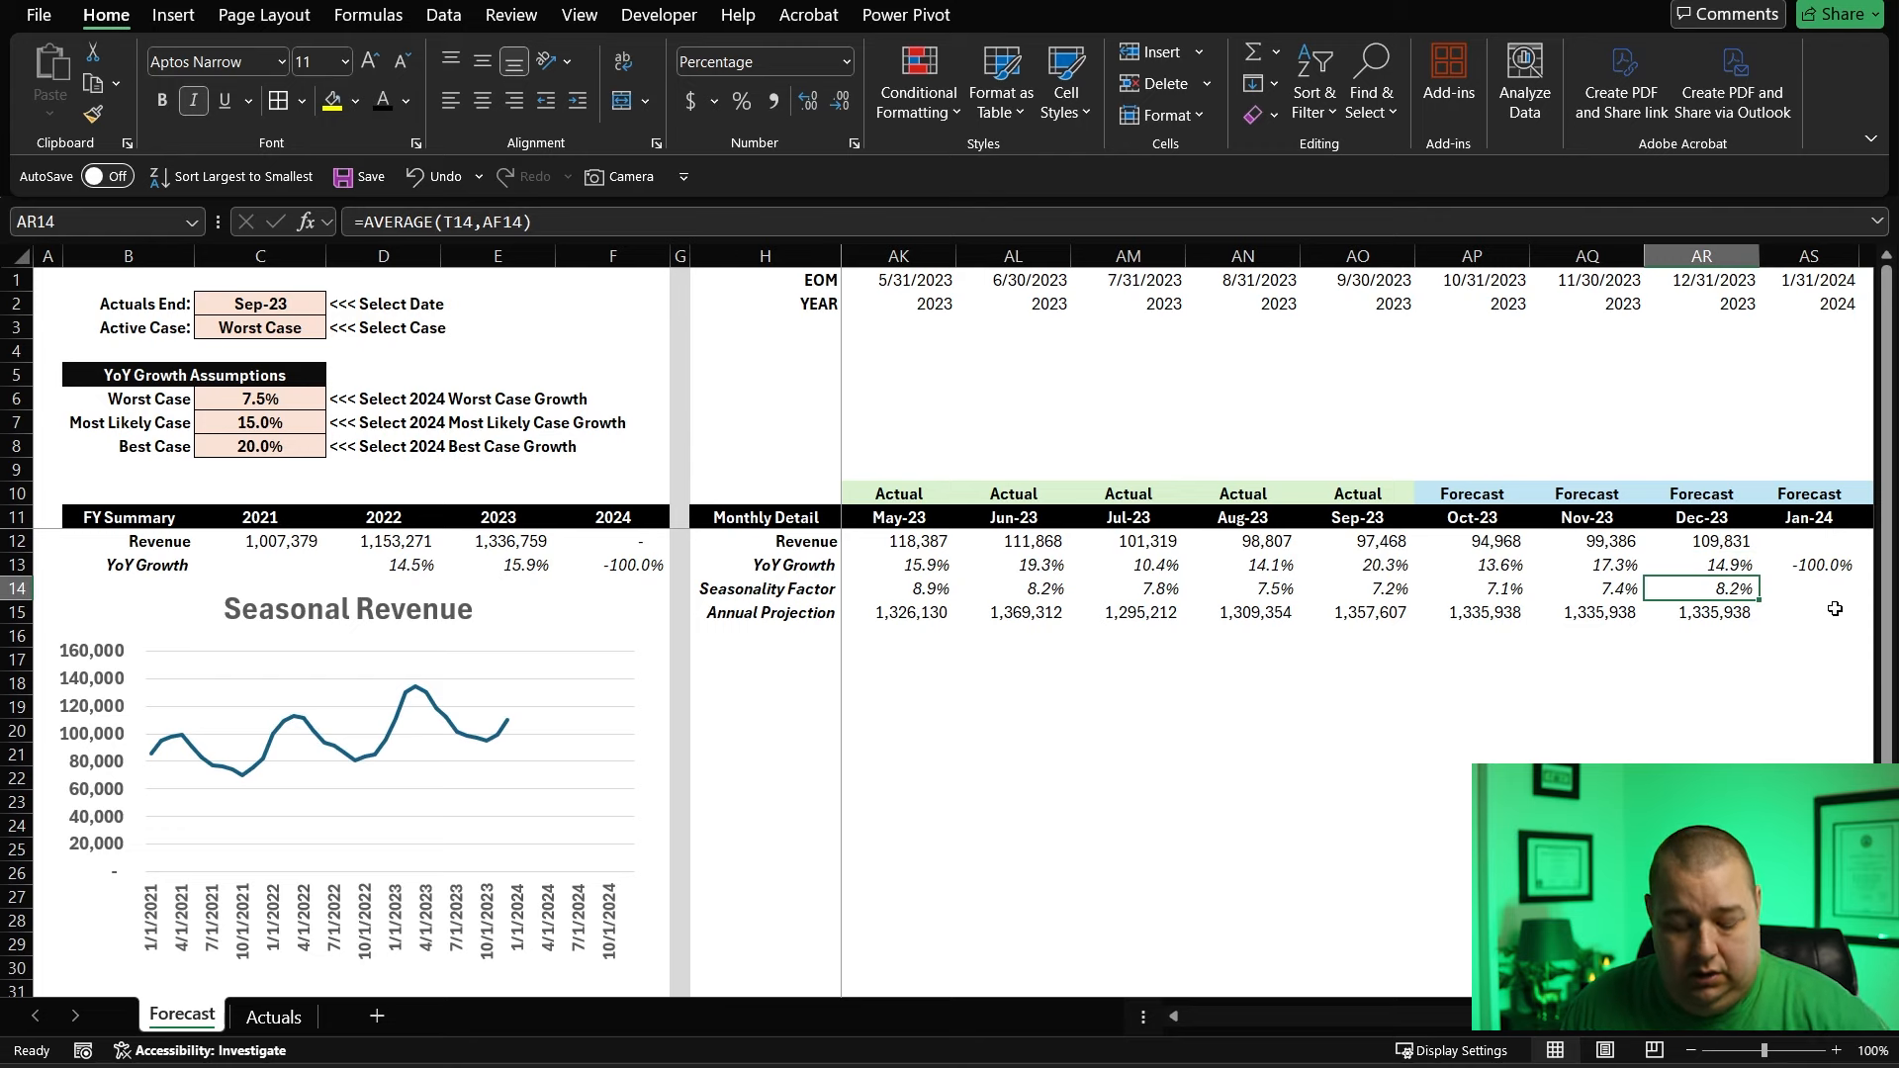
{"action": "key", "text": "ctrl+c"}
{"action": "key", "text": "Right"}
{"action": "key", "text": "ctrl+v"}
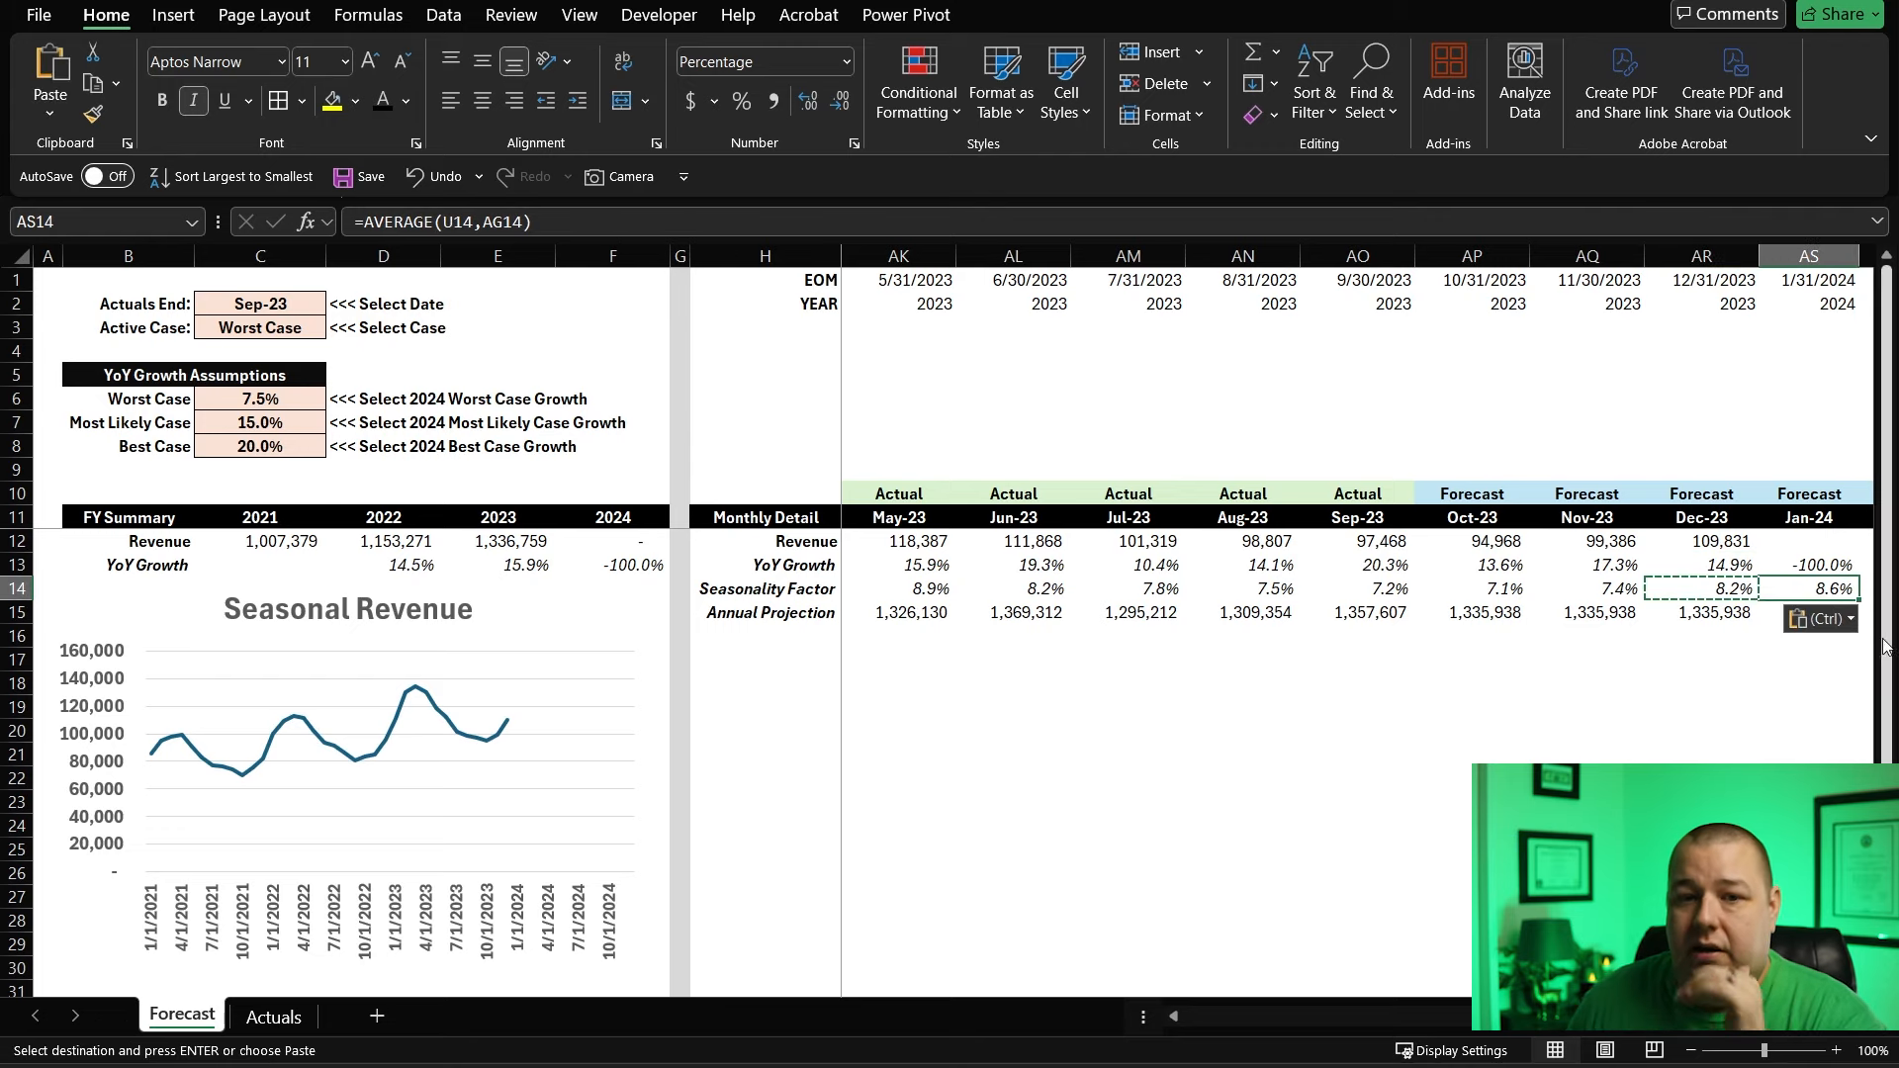
- Add the Jan-21 seasonality factor (I14) to the Jan-24 Seasonality Factor average, making it =AVERAGE(U14,AG14,I14)
{"action": "key", "text": "F2"}
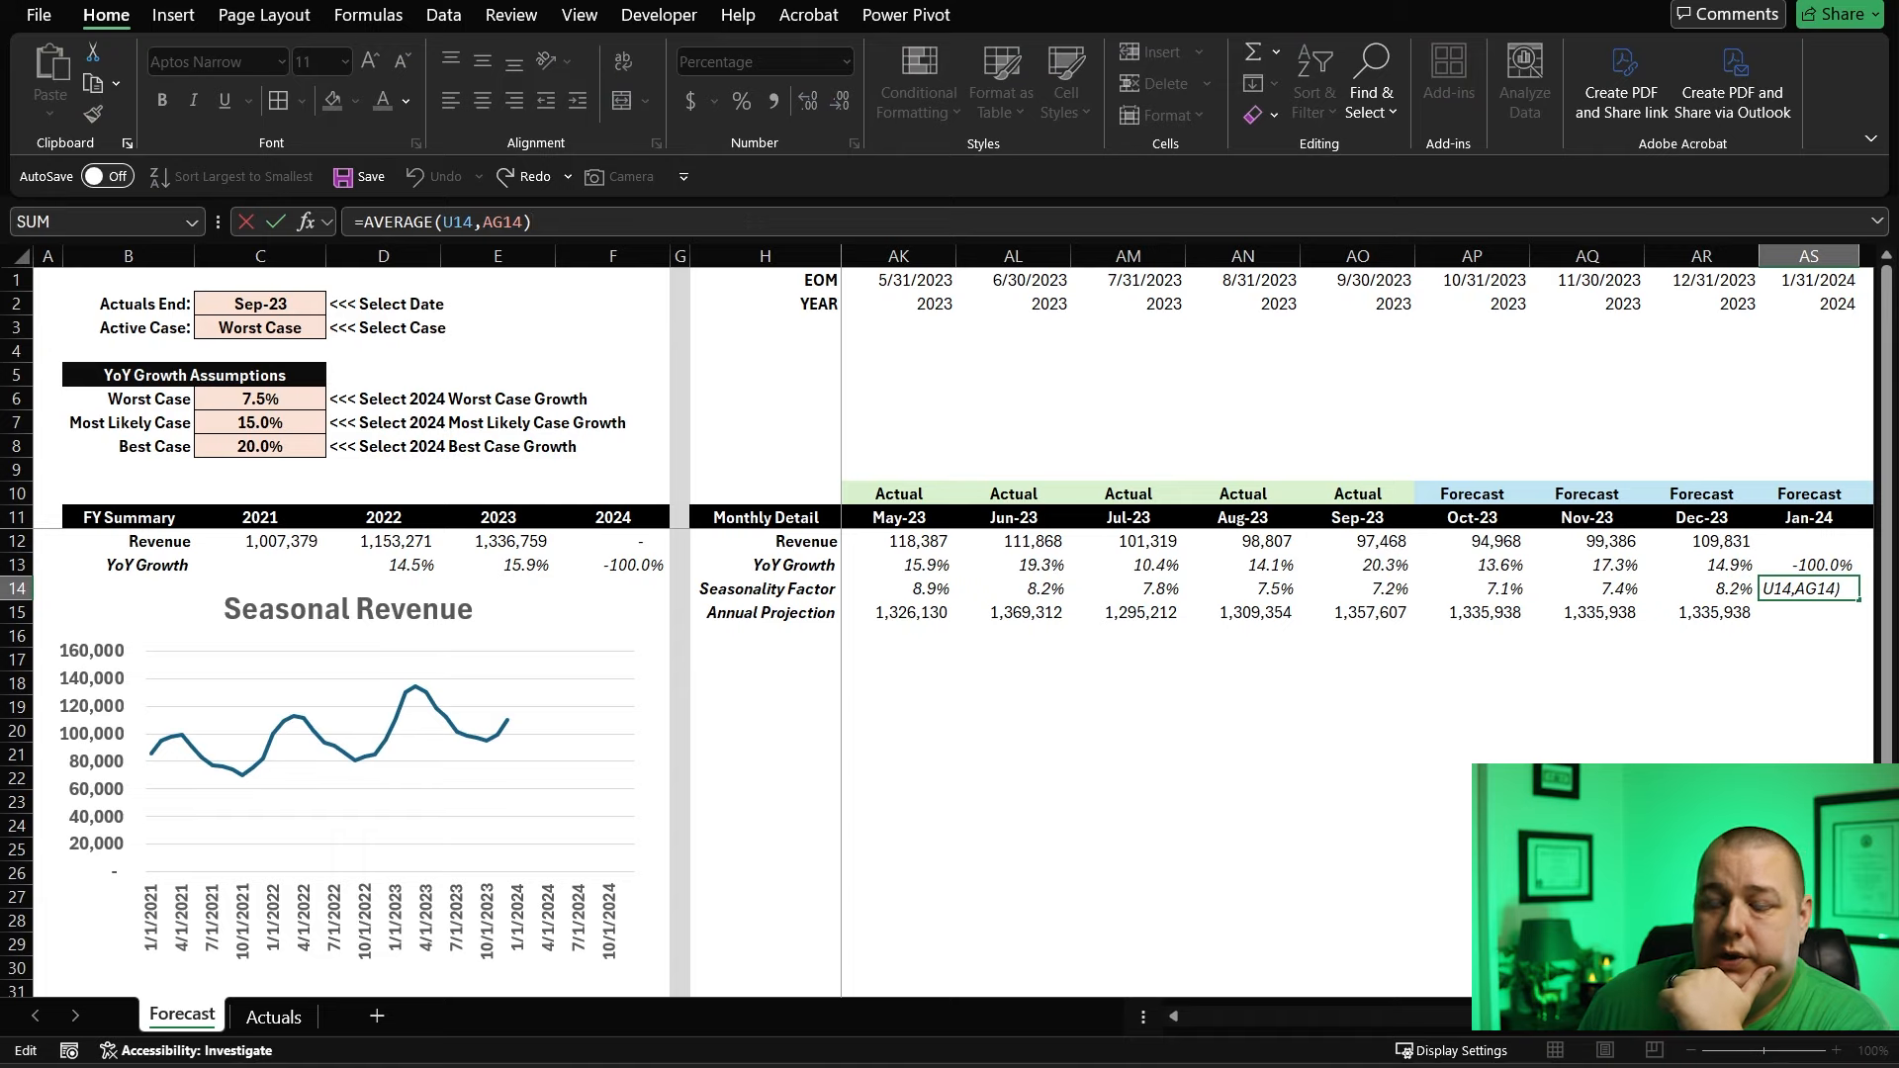
{"action": "scroll", "coordinate": [1400, 985], "scroll_direction": "left", "scroll_amount": 6}
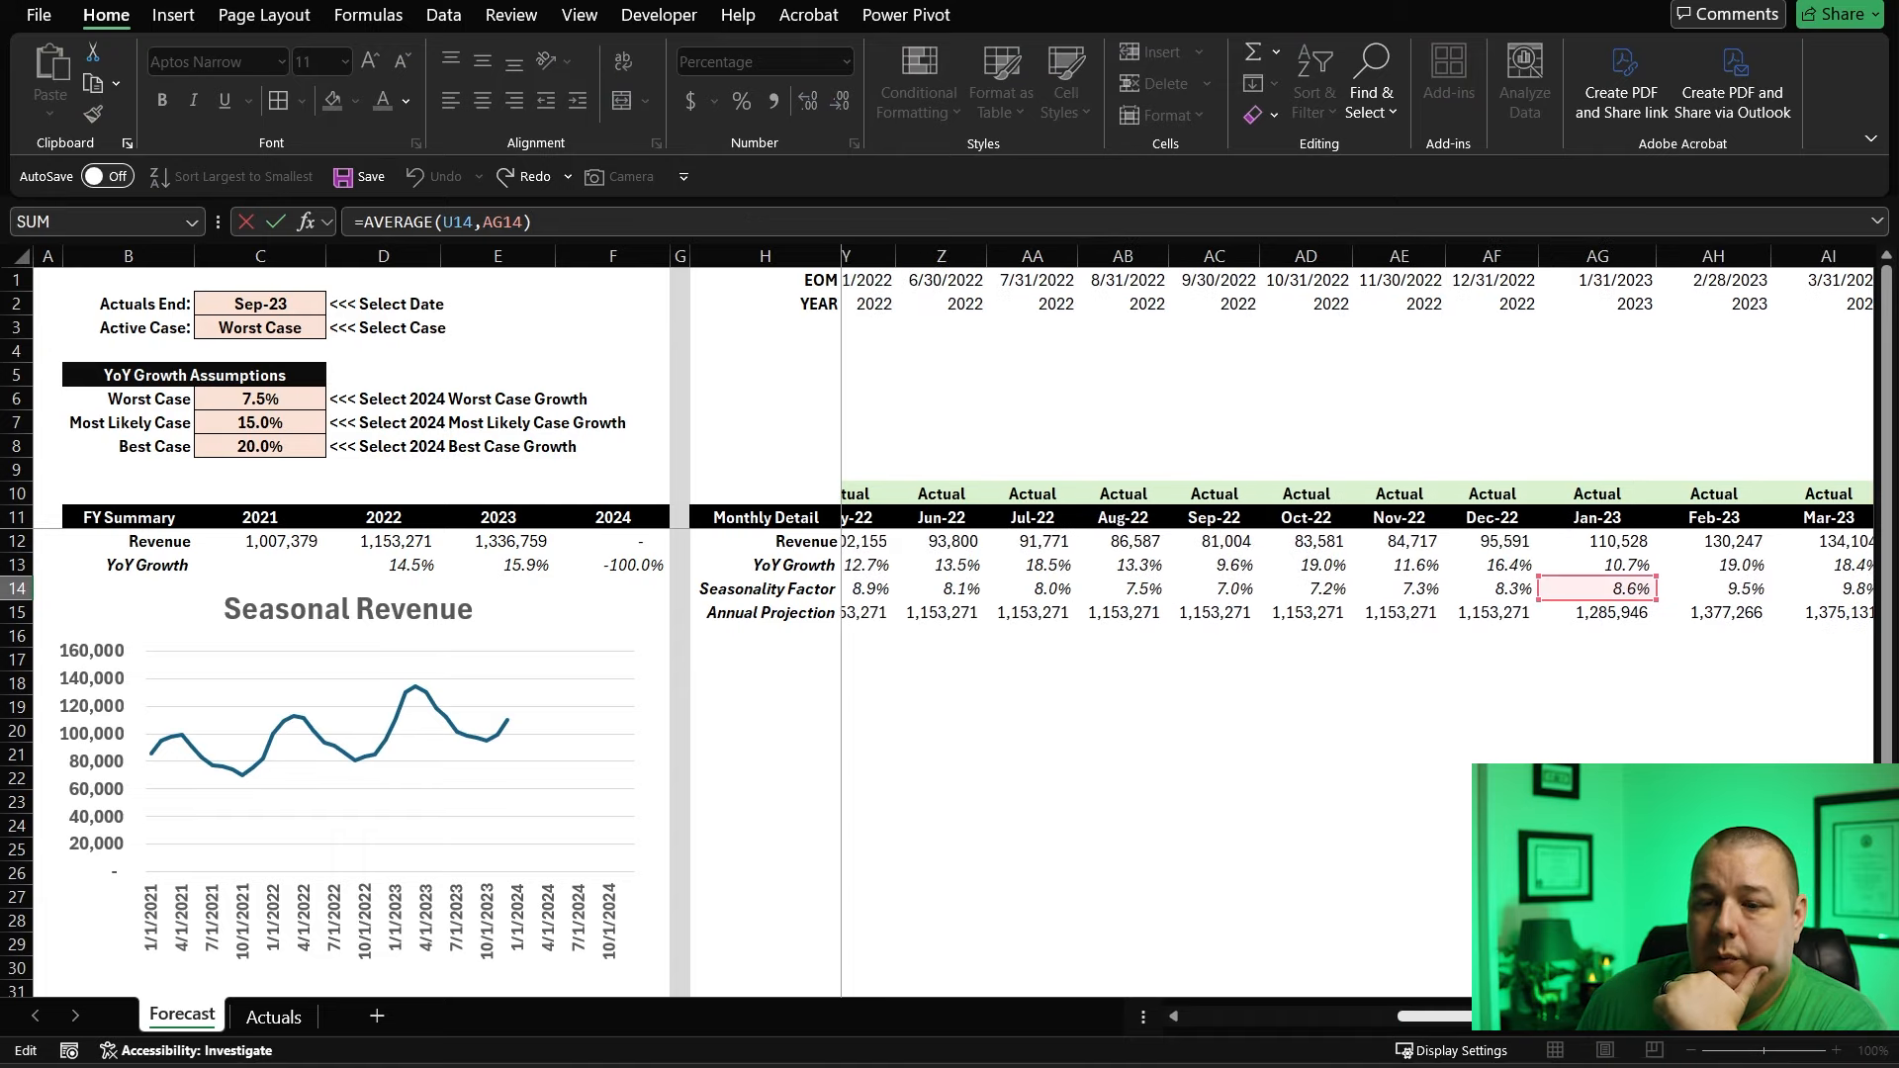
{"action": "scroll", "coordinate": [1400, 985], "scroll_direction": "left", "scroll_amount": 4}
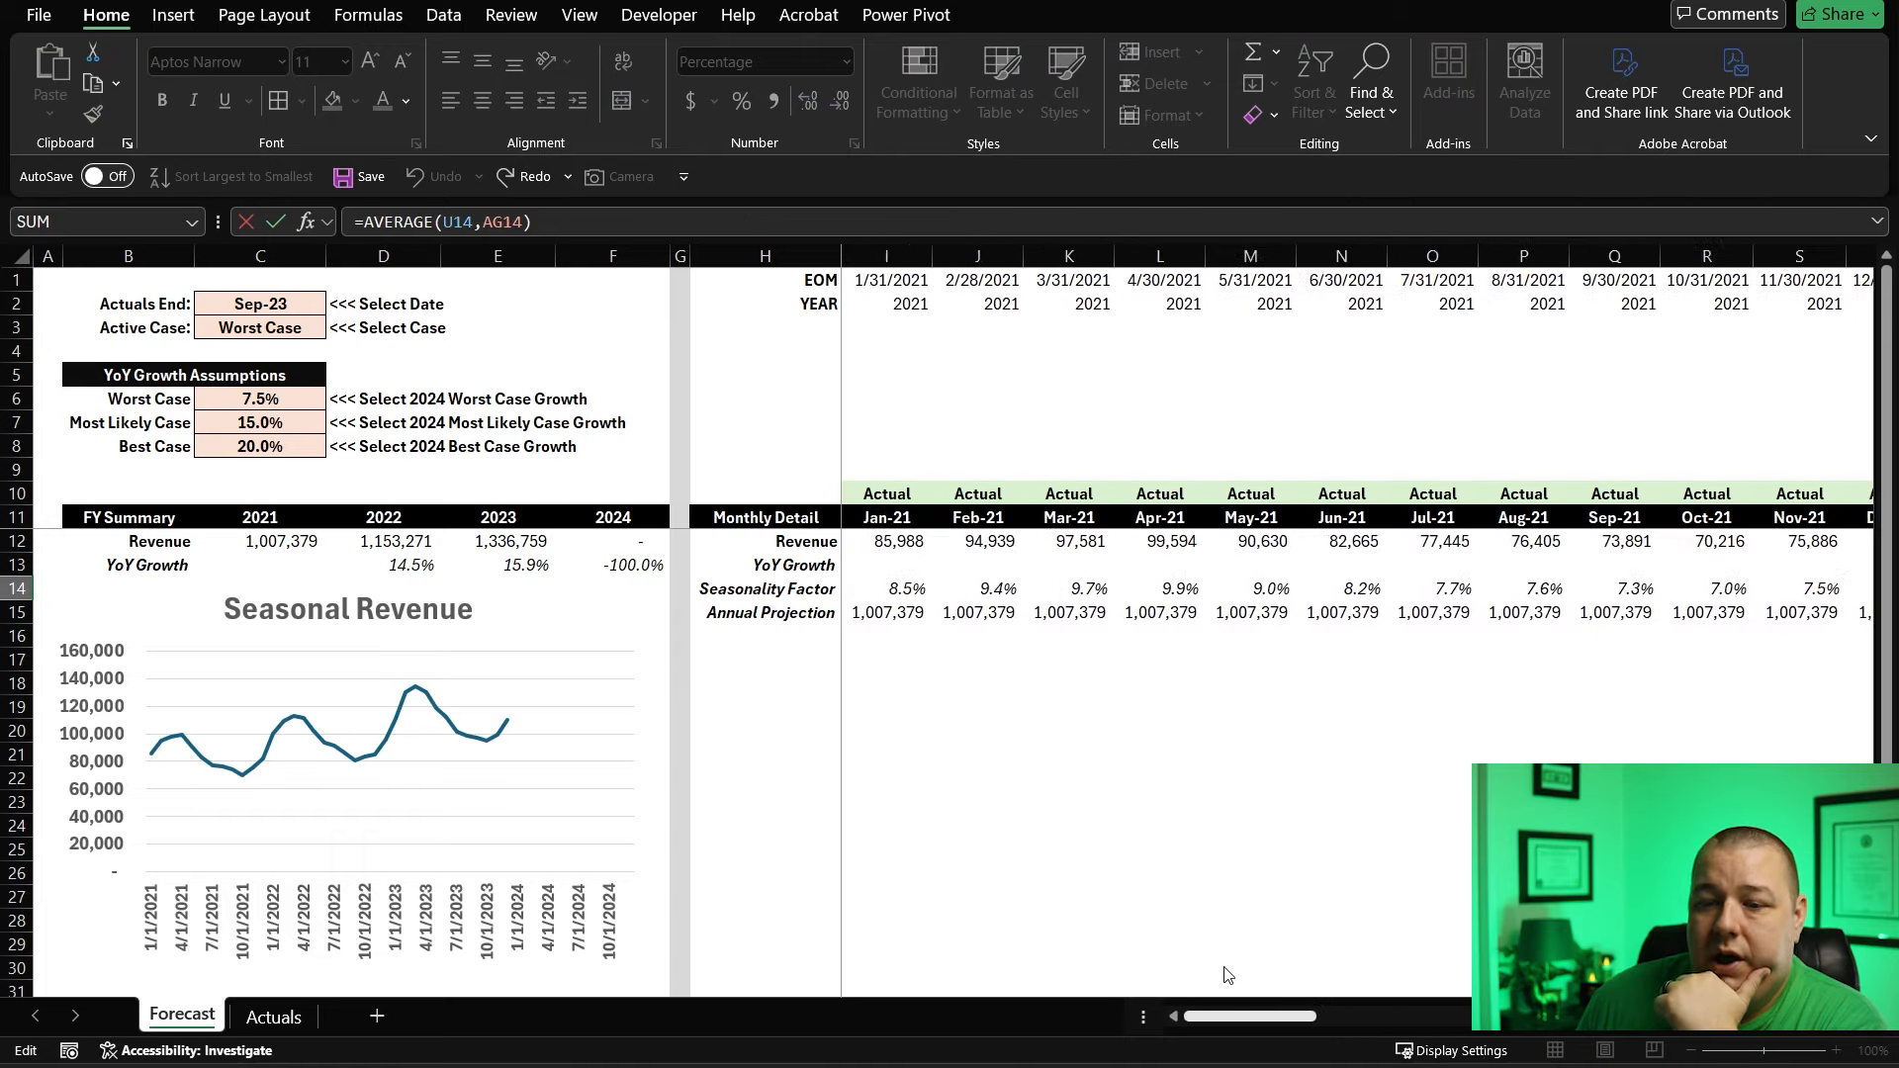
{"action": "left_click", "coordinate": [525, 223]}
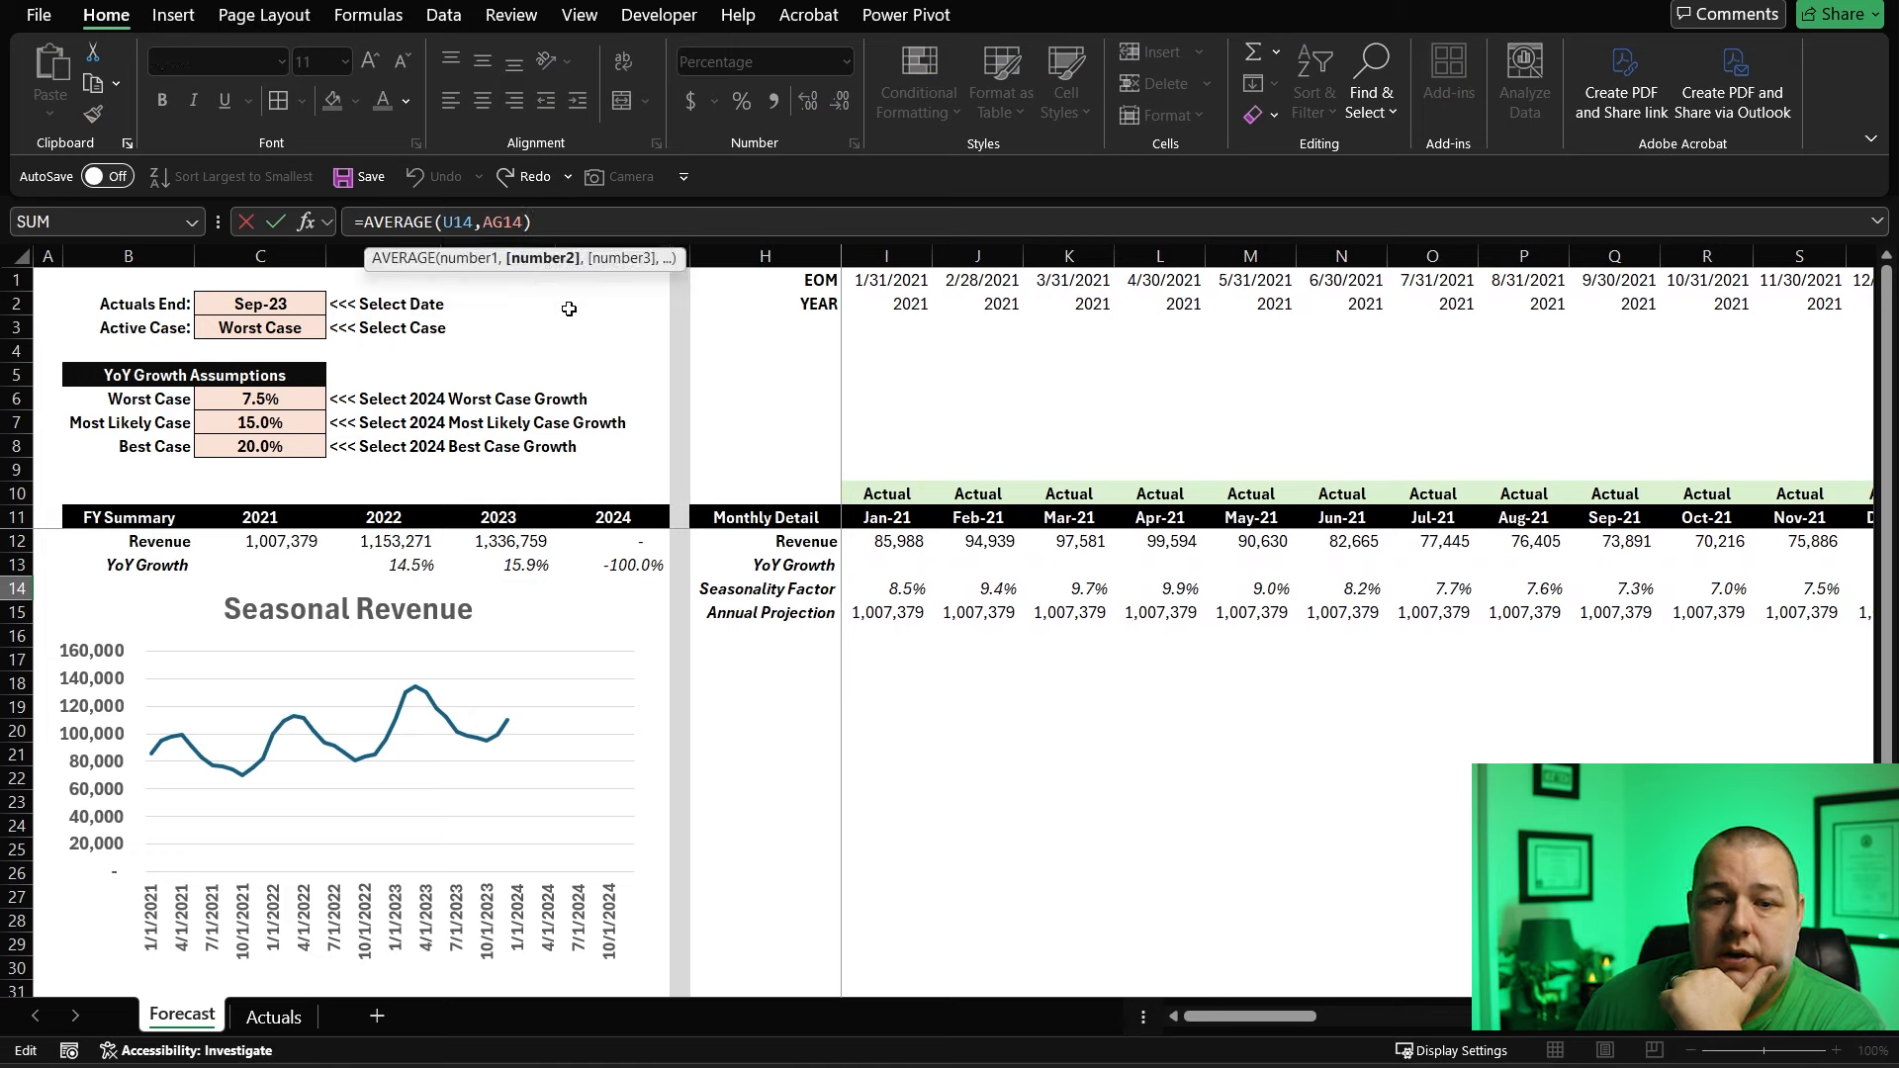
{"action": "type", "text": ","}
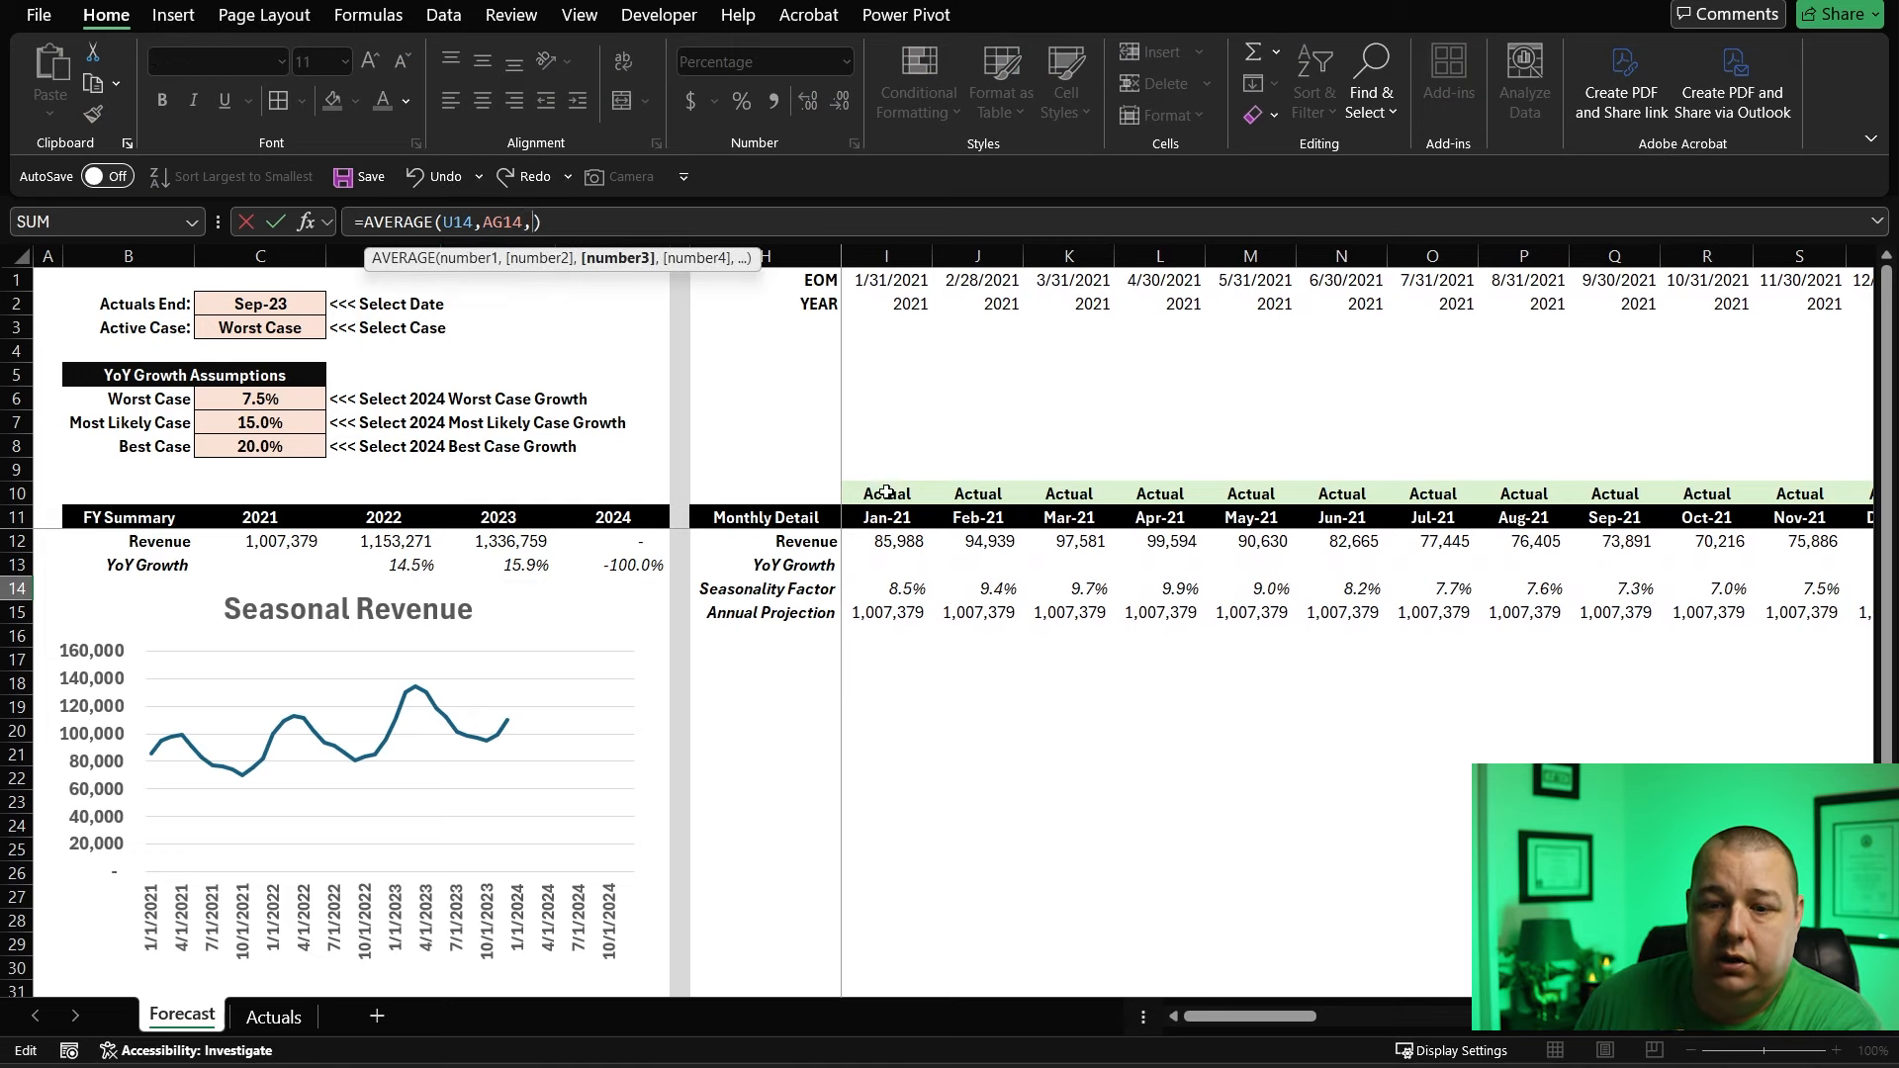
{"action": "left_click", "coordinate": [901, 590]}
{"action": "key", "text": "ctrl+Return"}
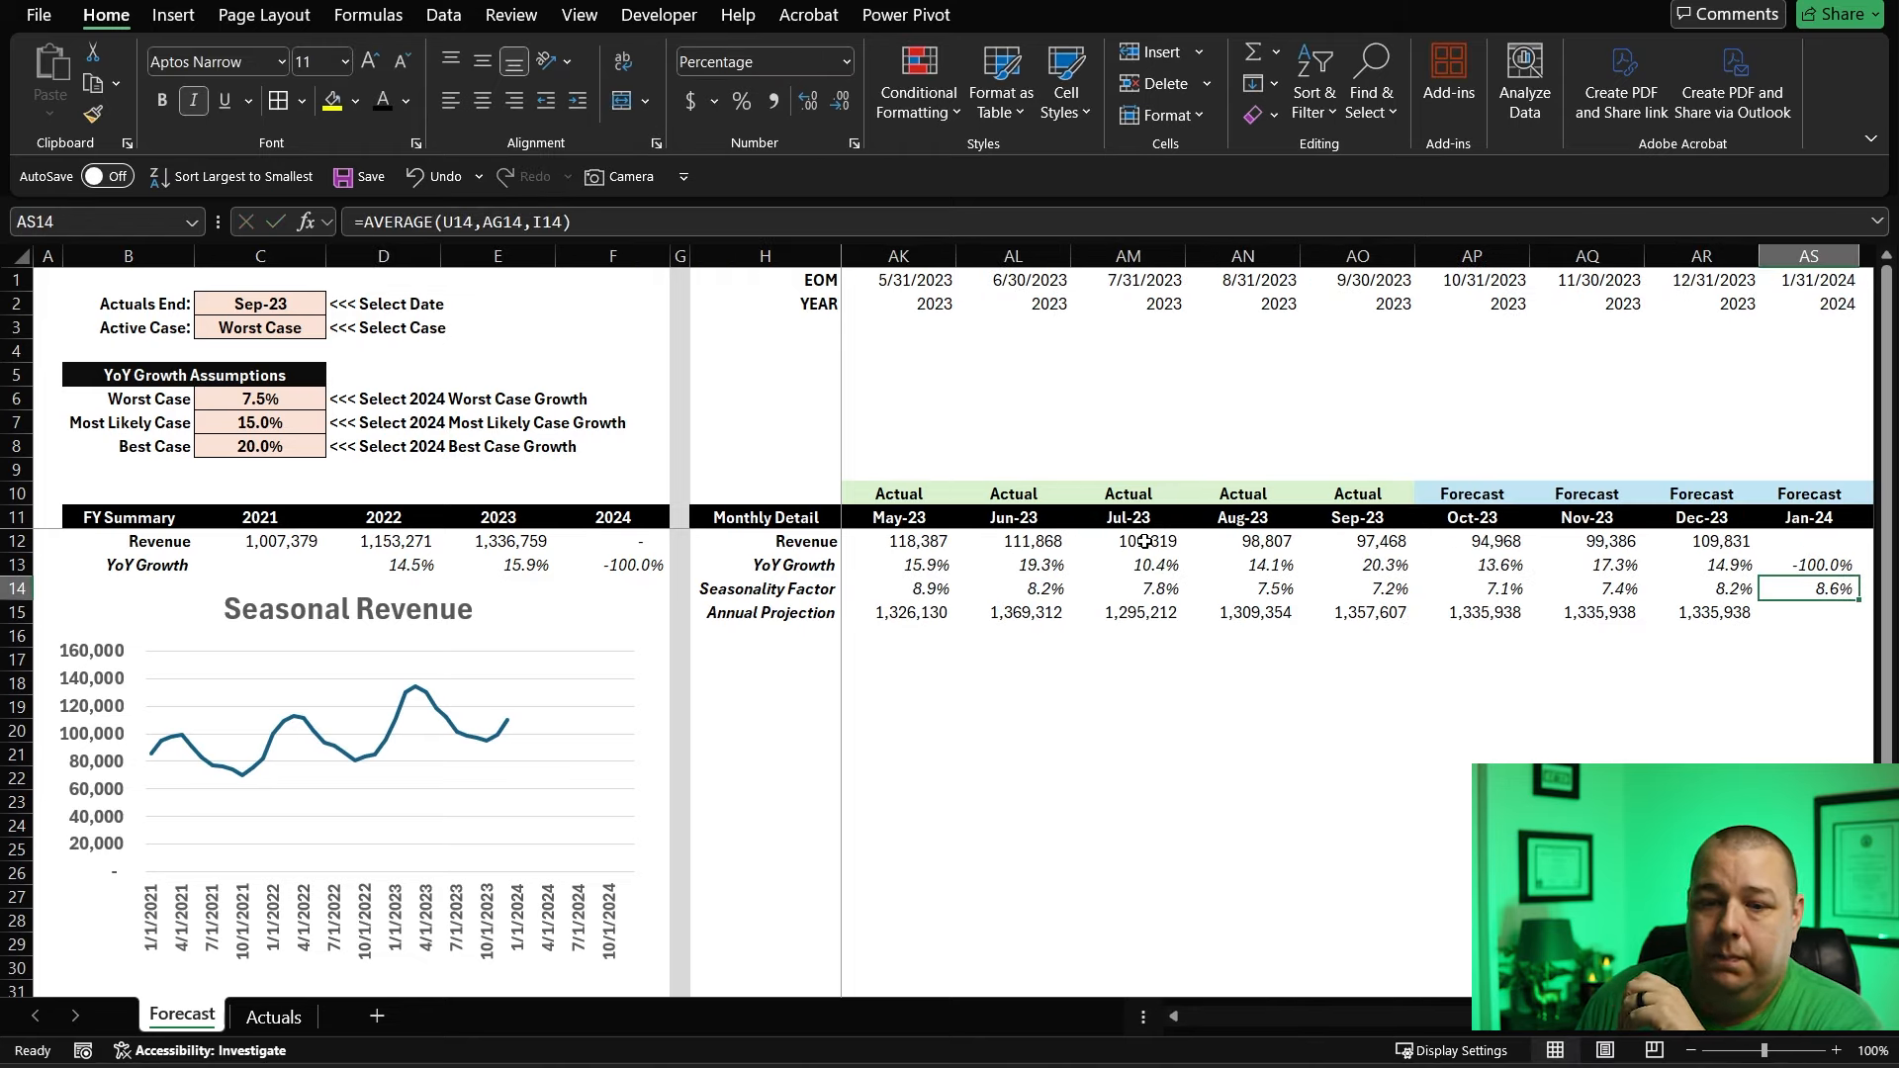
- Copy the Jan-24 Seasonality Factor formula across Feb-24 through Dec-24
{"action": "key", "text": "ctrl+c"}
{"action": "key", "text": "shift+Right"}
{"action": "key", "text": "shift+Right"}
{"action": "key", "text": "shift+Right"}
{"action": "key", "text": "shift+Right"}
{"action": "key", "text": "shift+Right"}
{"action": "key", "text": "shift+Right"}
{"action": "key", "text": "shift+Right"}
{"action": "key", "text": "shift+Right"}
{"action": "key", "text": "shift+Right"}
{"action": "key", "text": "shift+Right"}
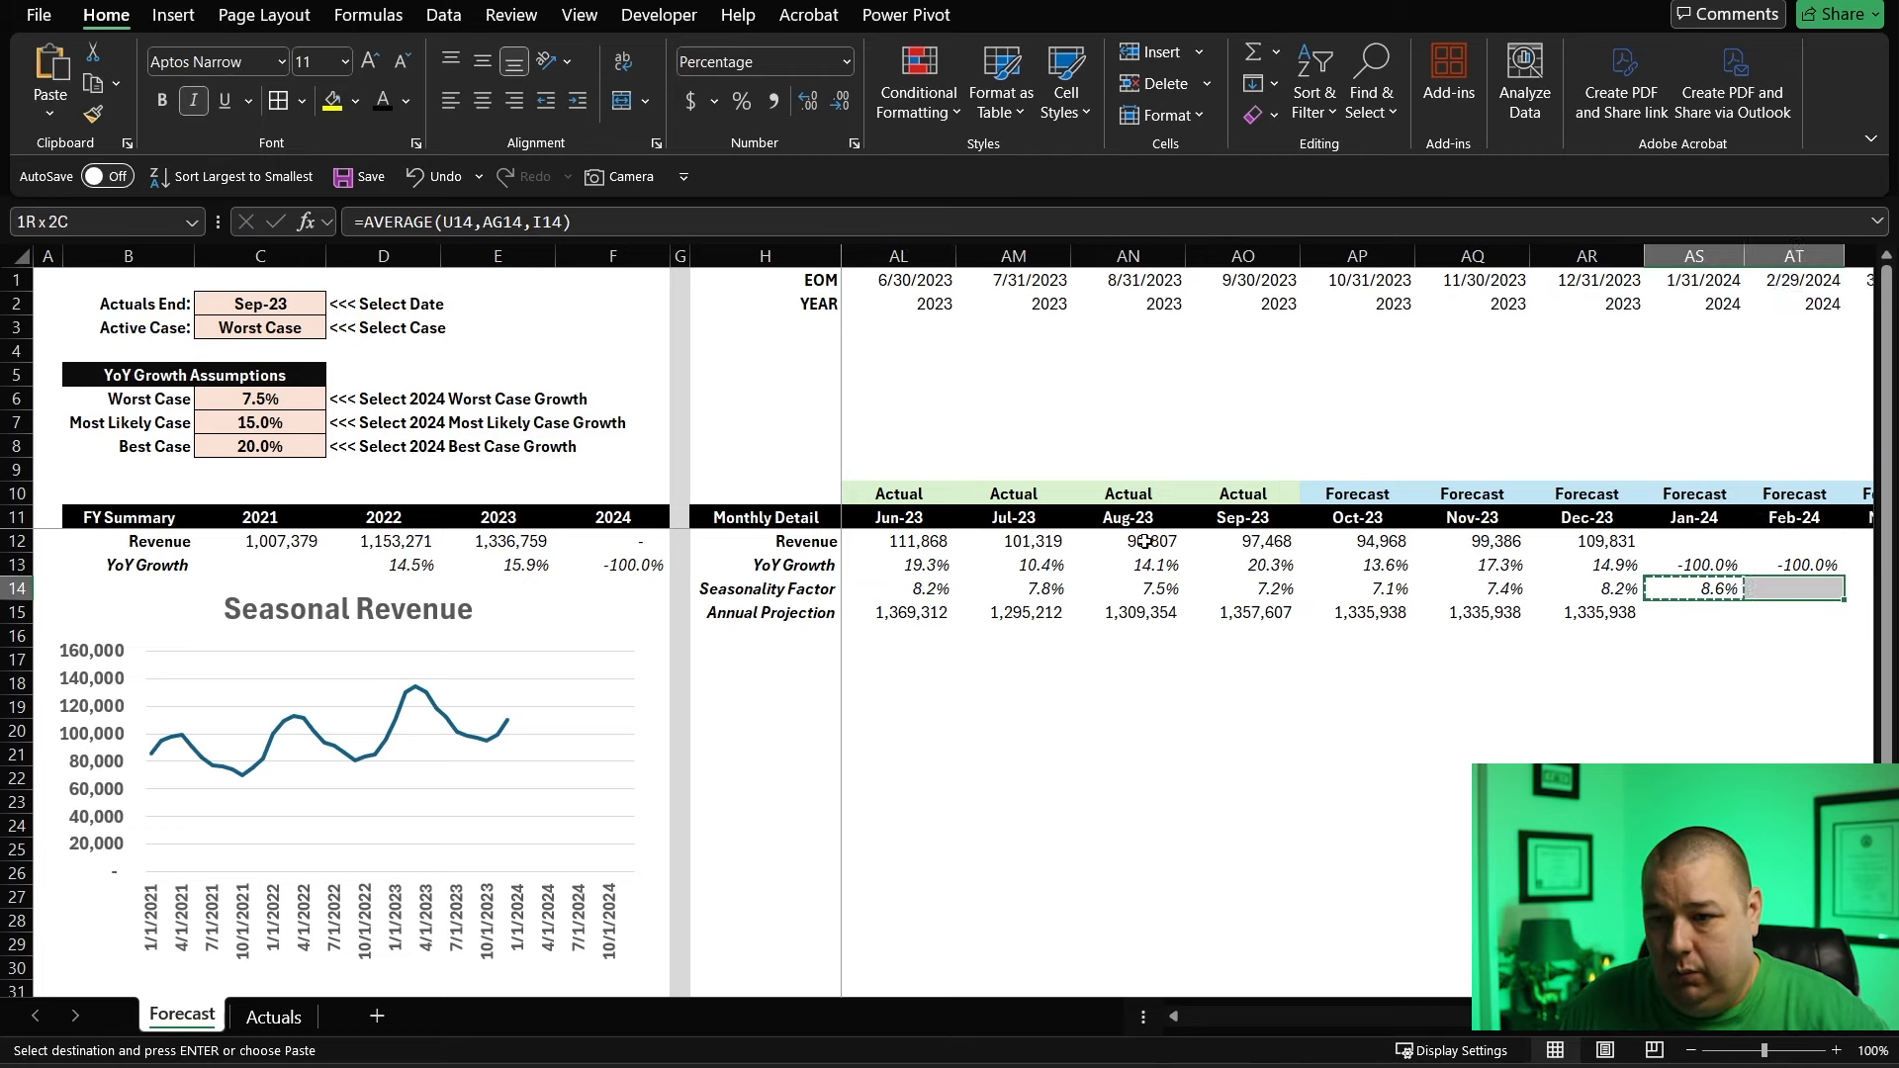
{"action": "key", "text": "shift+Right"}
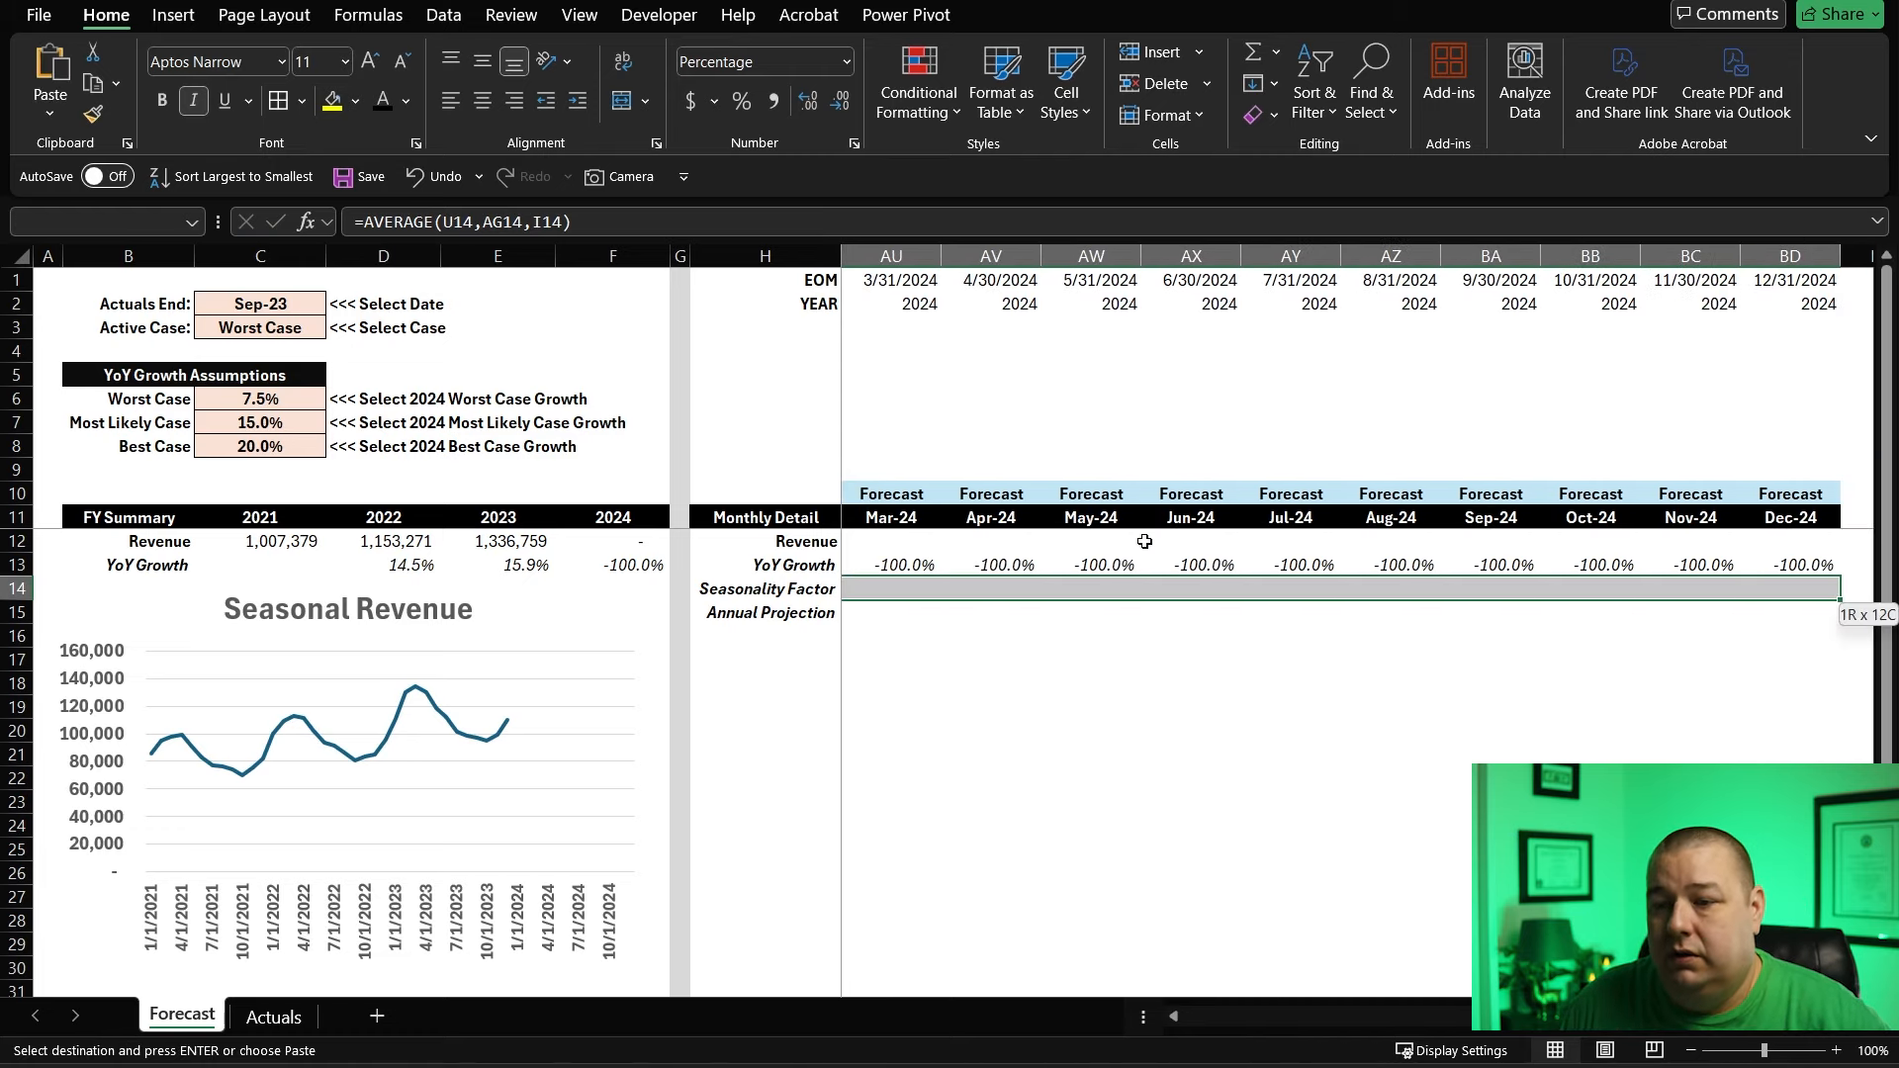
{"action": "key", "text": "ctrl+v"}
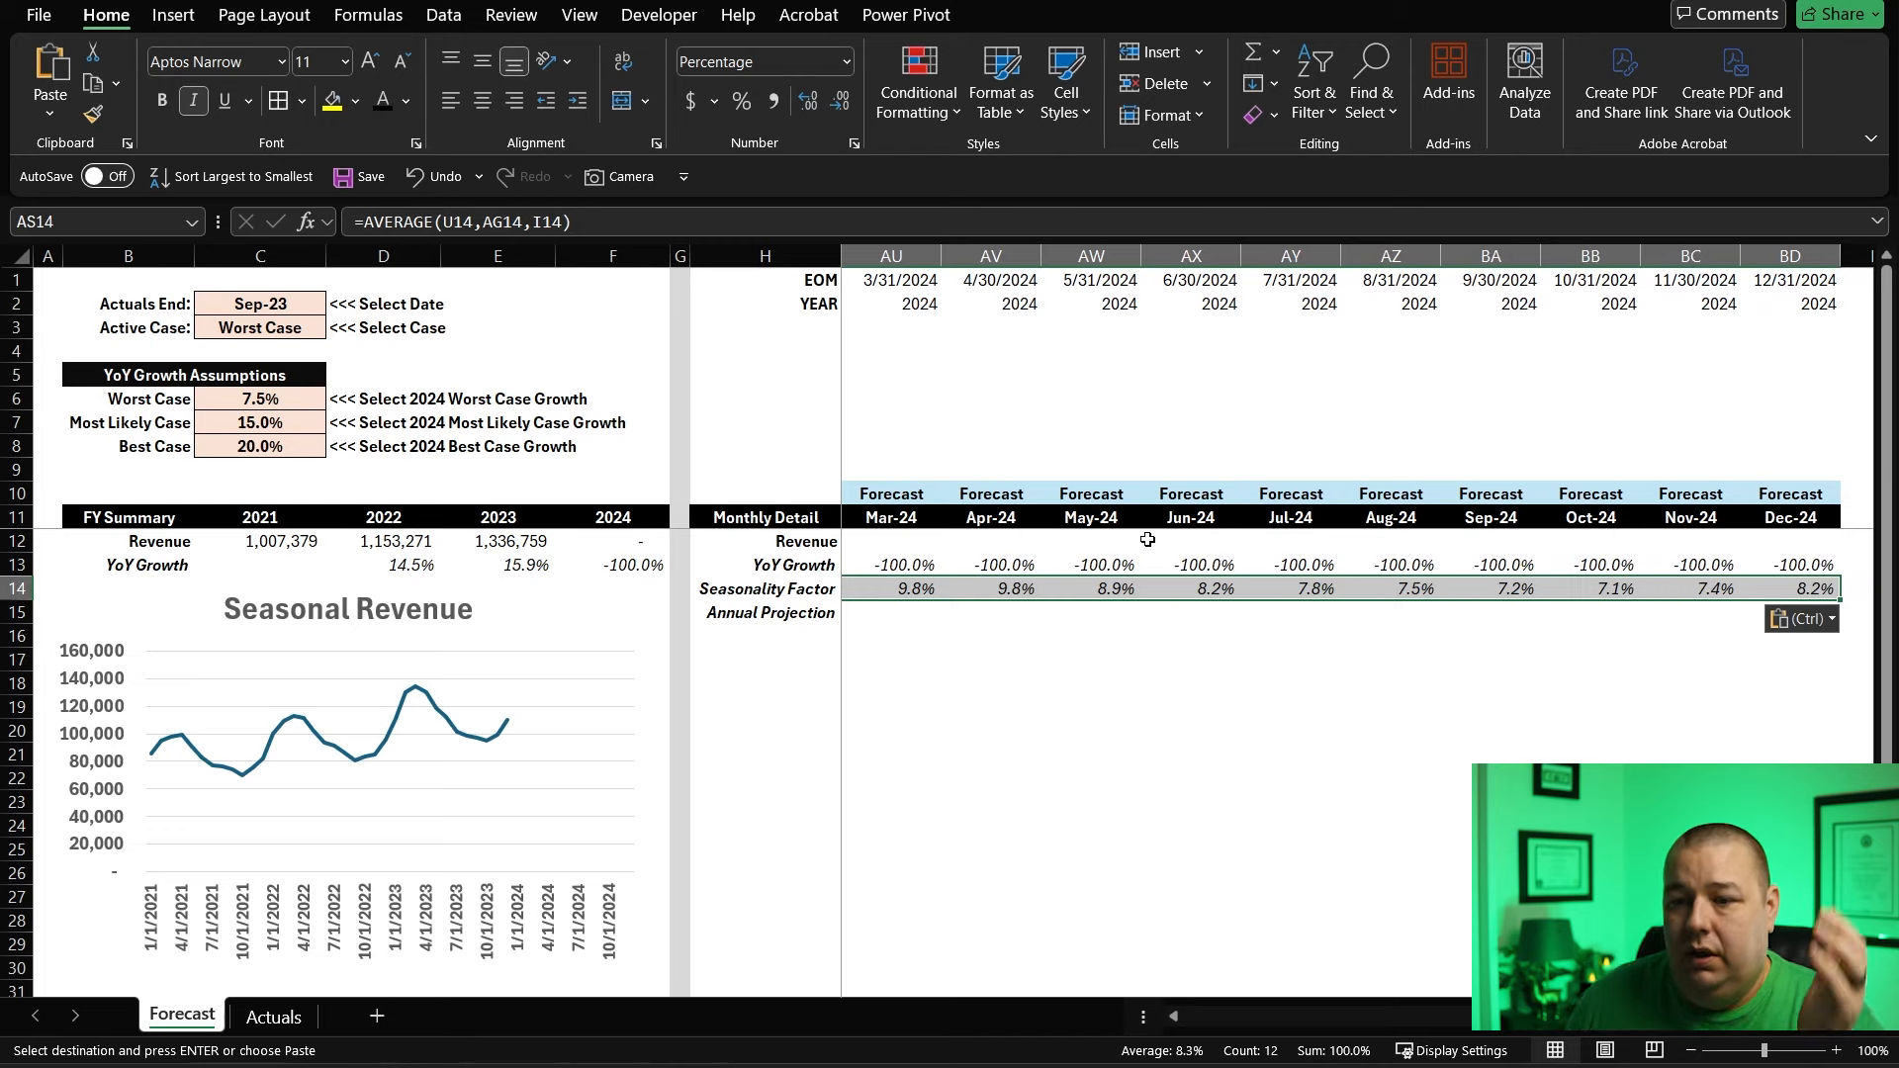
- Remove the forecast Oct-23 factor (AP14) from the Oct-24 Seasonality Factor average, leaving =AVERAGE(AD14,R14)
{"action": "left_click", "coordinate": [1592, 589]}
{"action": "key", "text": "F2"}
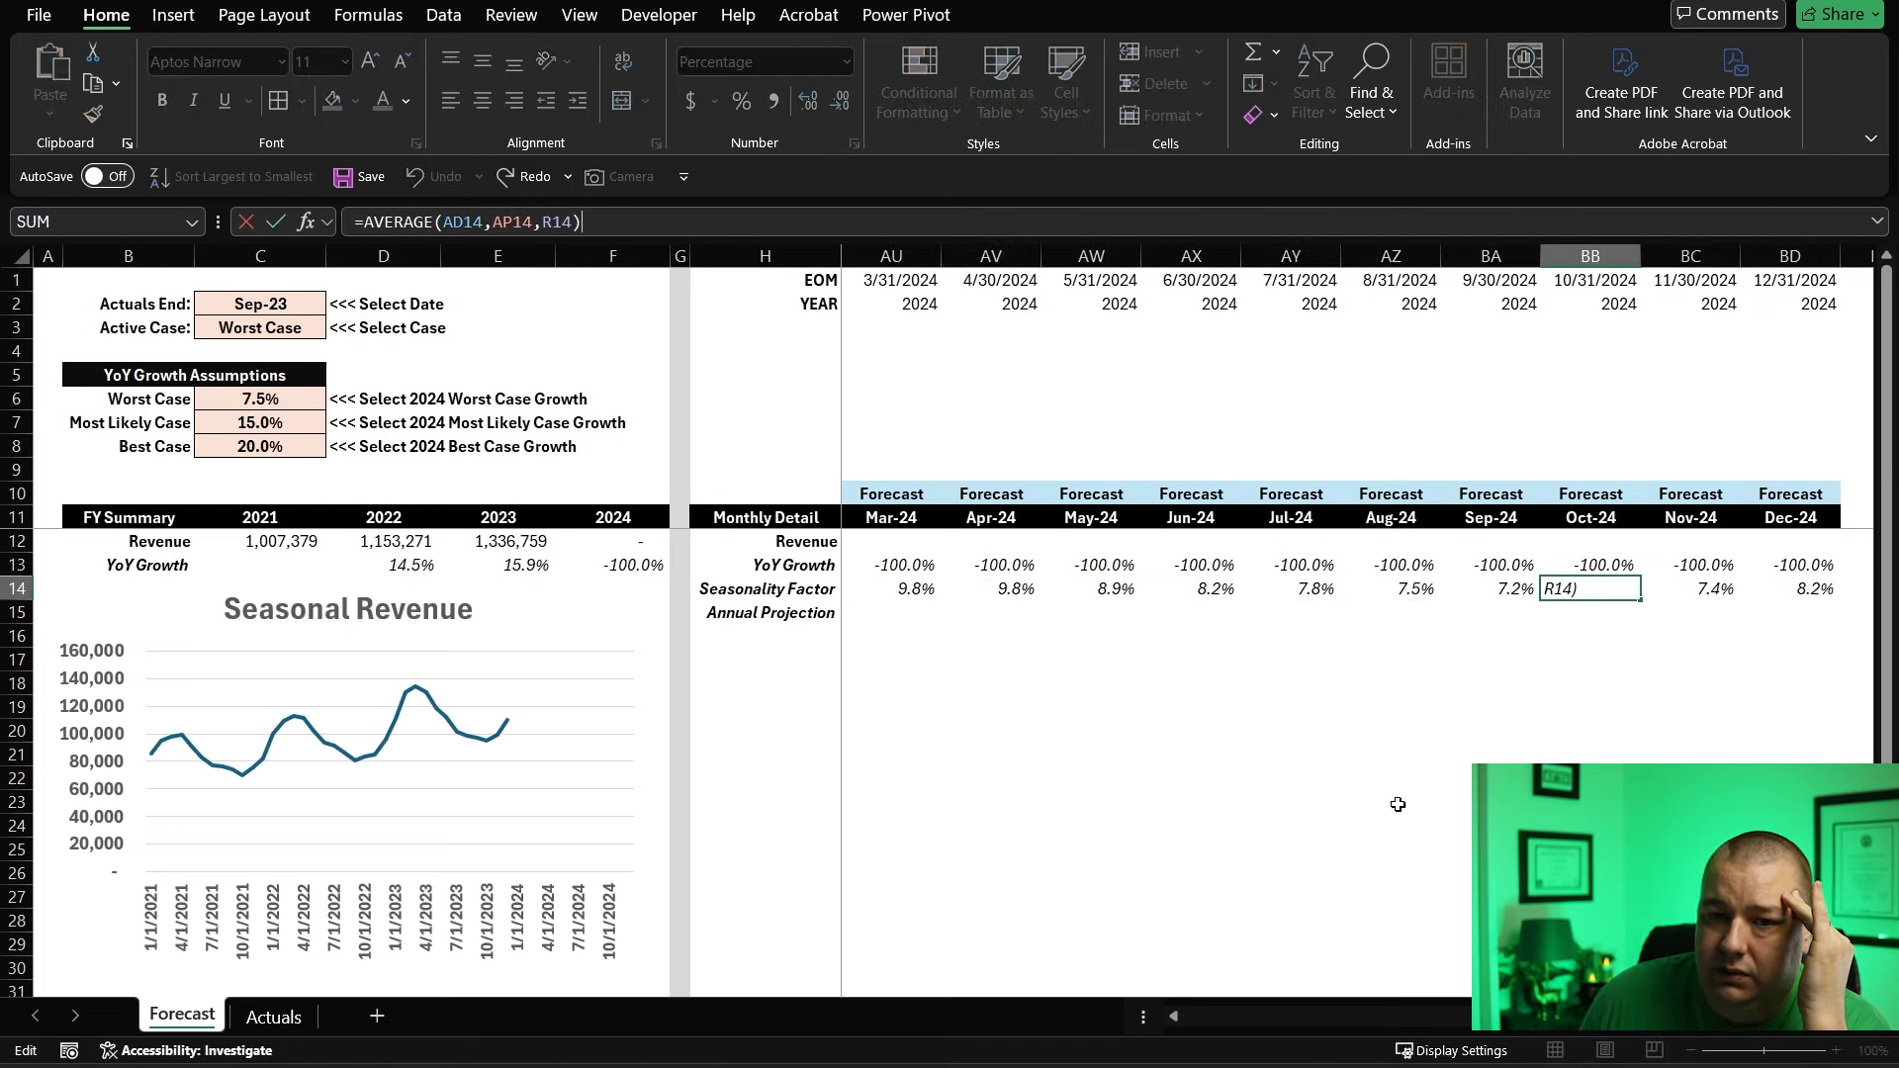
{"action": "scroll", "coordinate": [1355, 593], "scroll_direction": "left", "scroll_amount": 5}
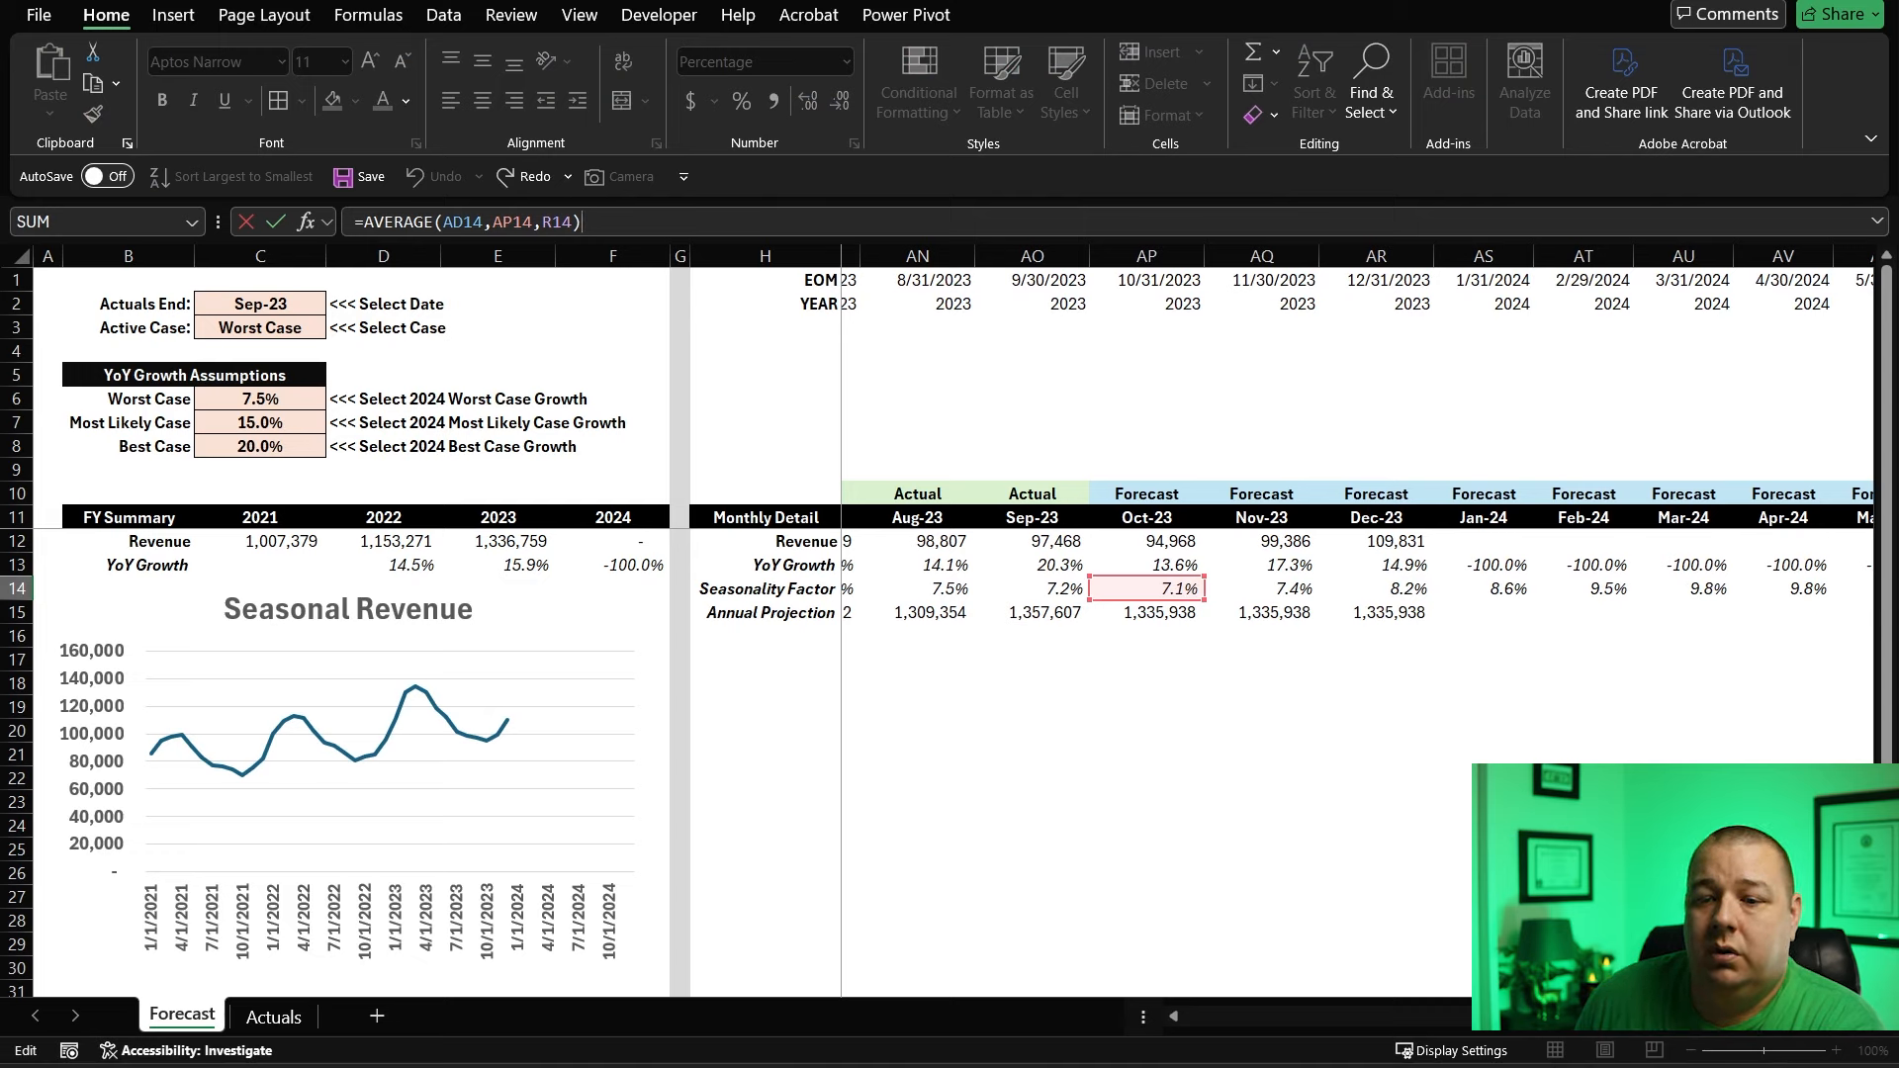
{"action": "scroll", "coordinate": [1357, 432], "scroll_direction": "left", "scroll_amount": 2}
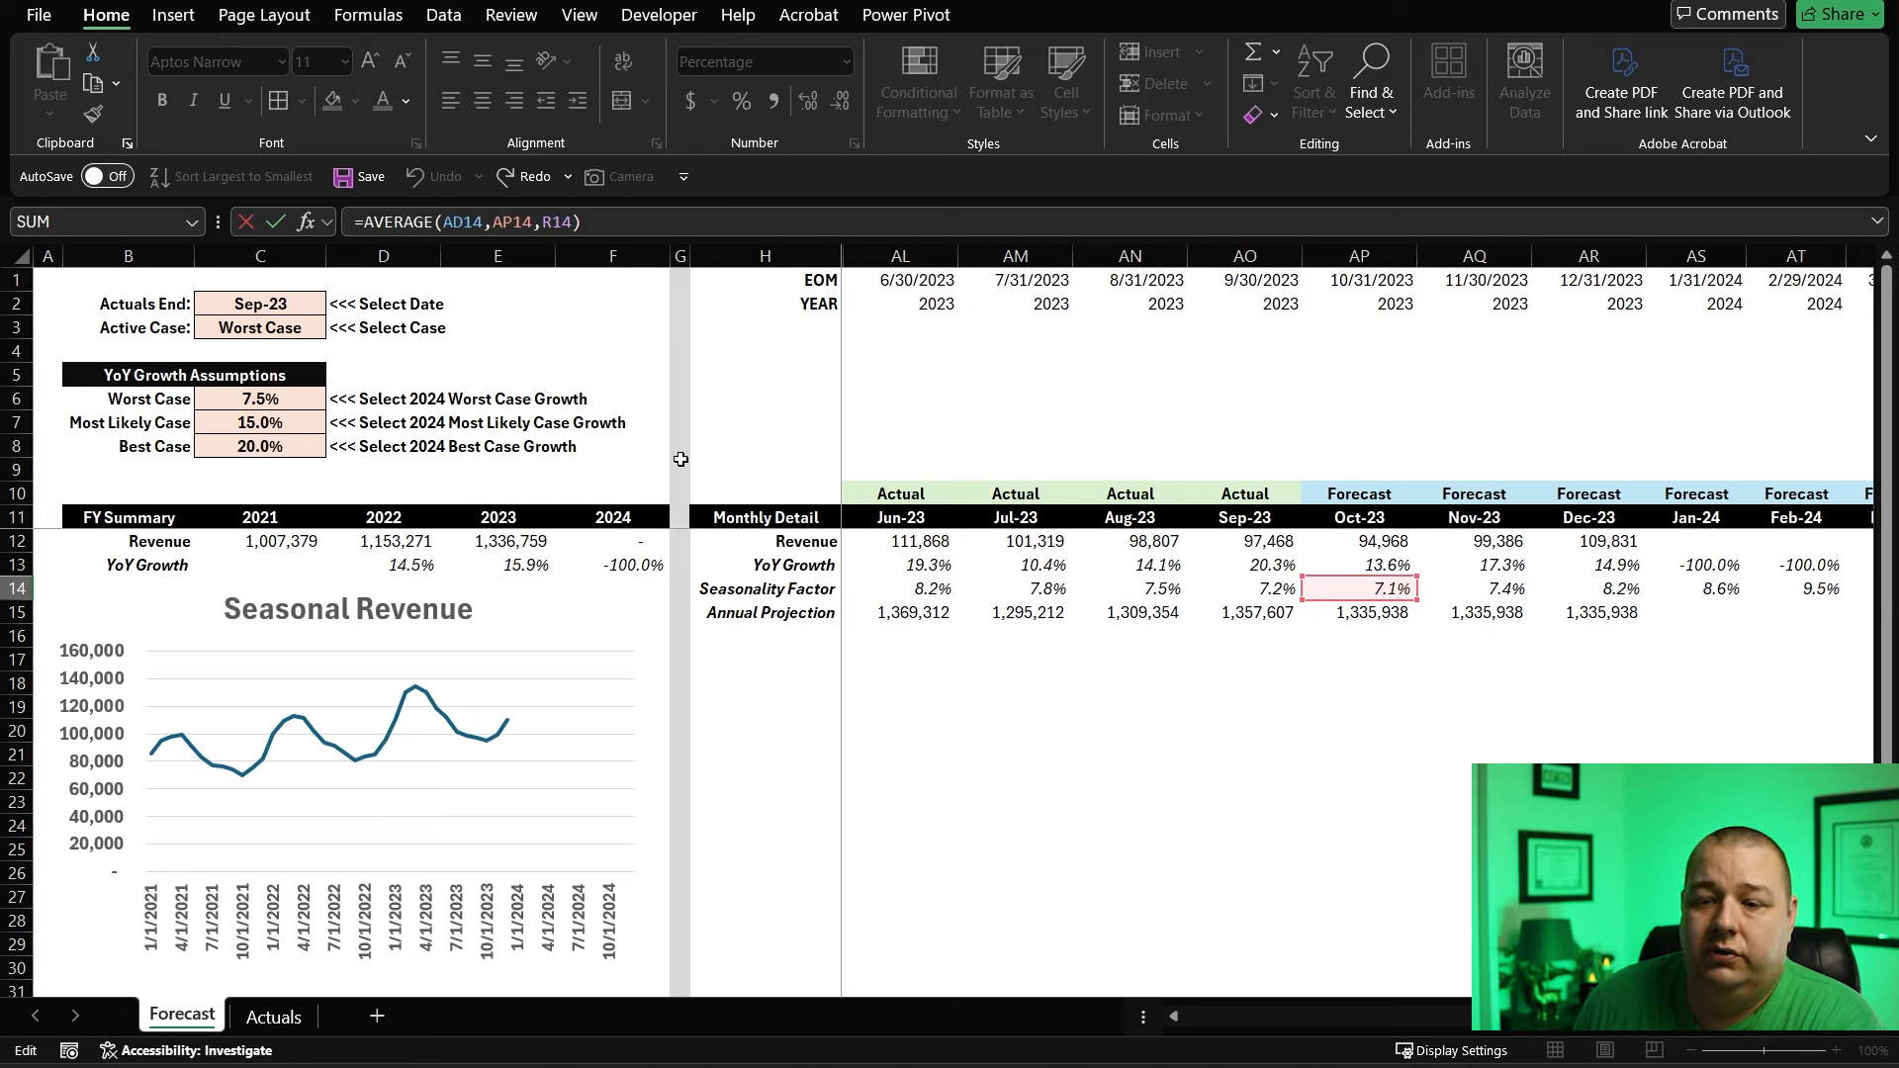
{"action": "left_click", "coordinate": [493, 221]}
{"action": "key", "text": "Delete"}
{"action": "key", "text": "Delete"}
{"action": "key", "text": "Delete"}
{"action": "key", "text": "Delete"}
{"action": "key", "text": "Delete"}
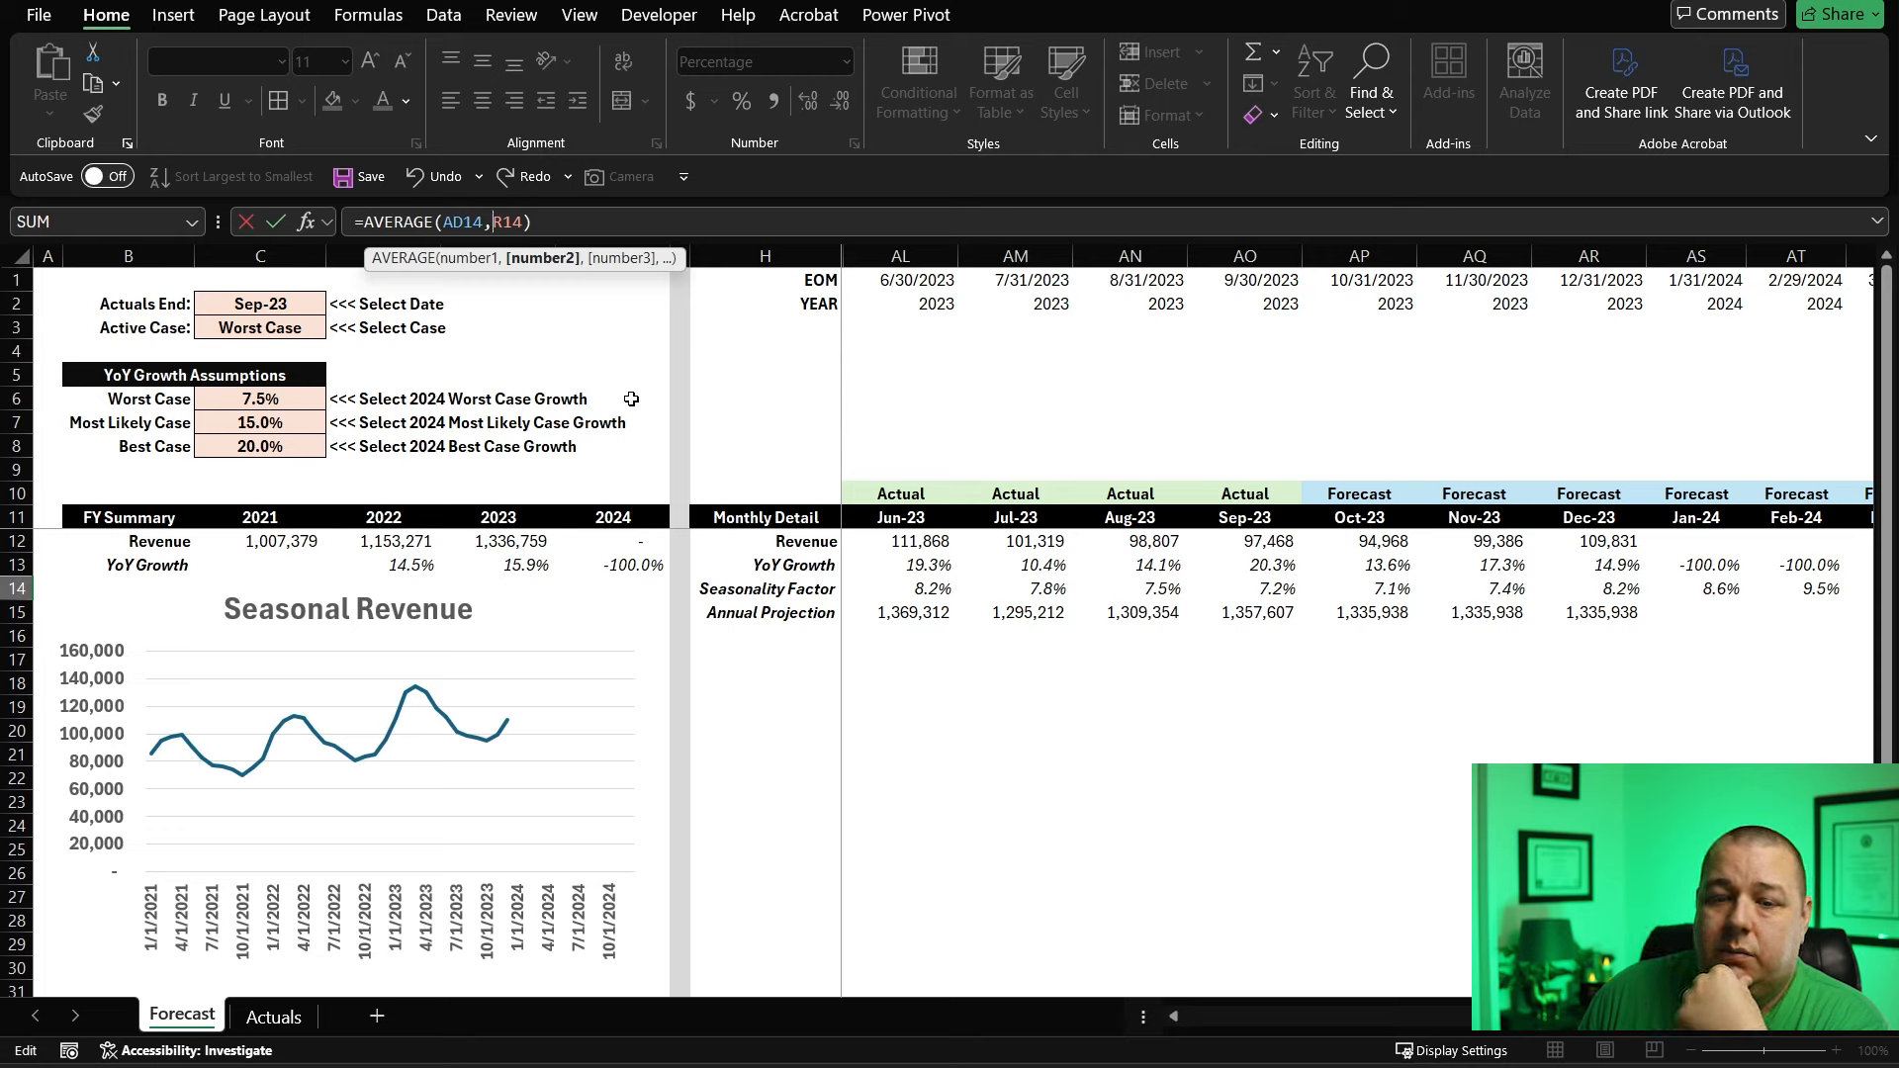
{"action": "key", "text": "ctrl+Return"}
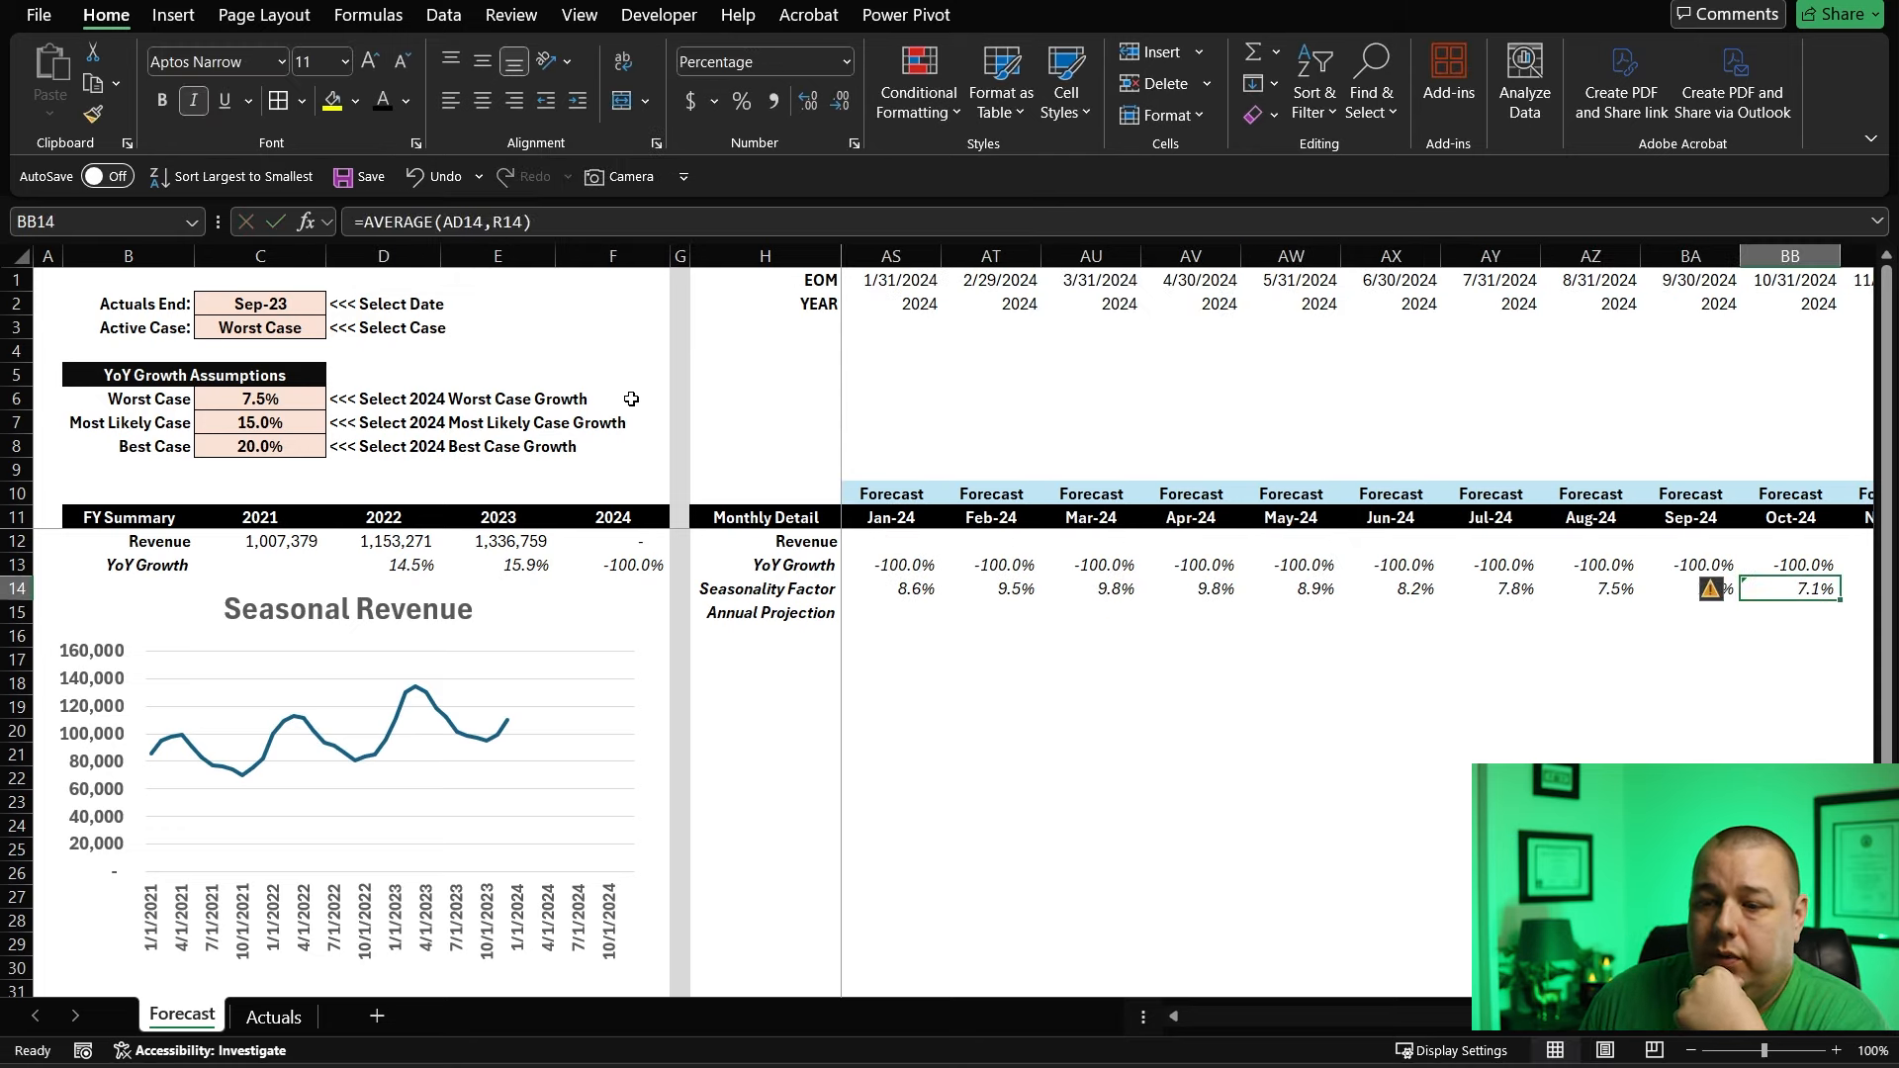
- Copy the Oct-24 Seasonality Factor formula to Nov-24 and Dec-24 and clear the copy selection
{"action": "key", "text": "ctrl+c"}
{"action": "key", "text": "shift+Right"}
{"action": "key", "text": "shift+Right"}
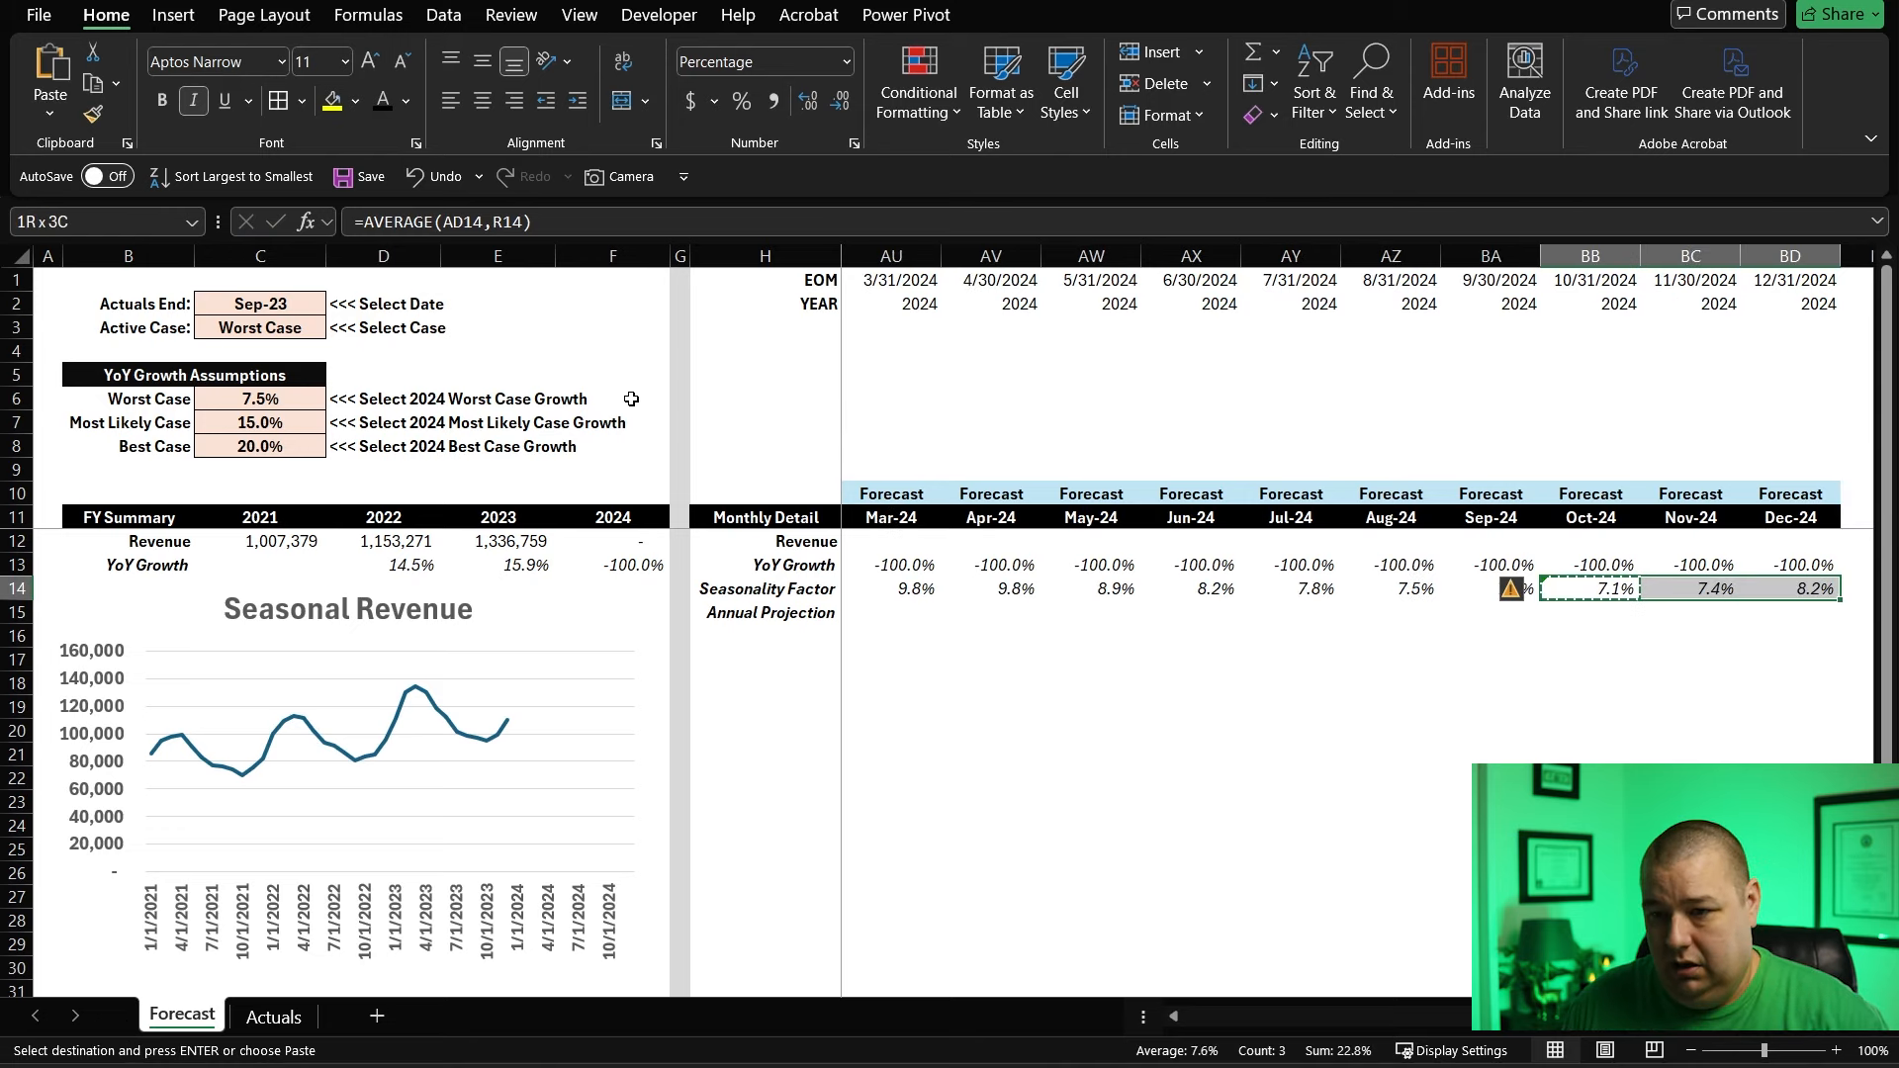
{"action": "key", "text": "ctrl+v"}
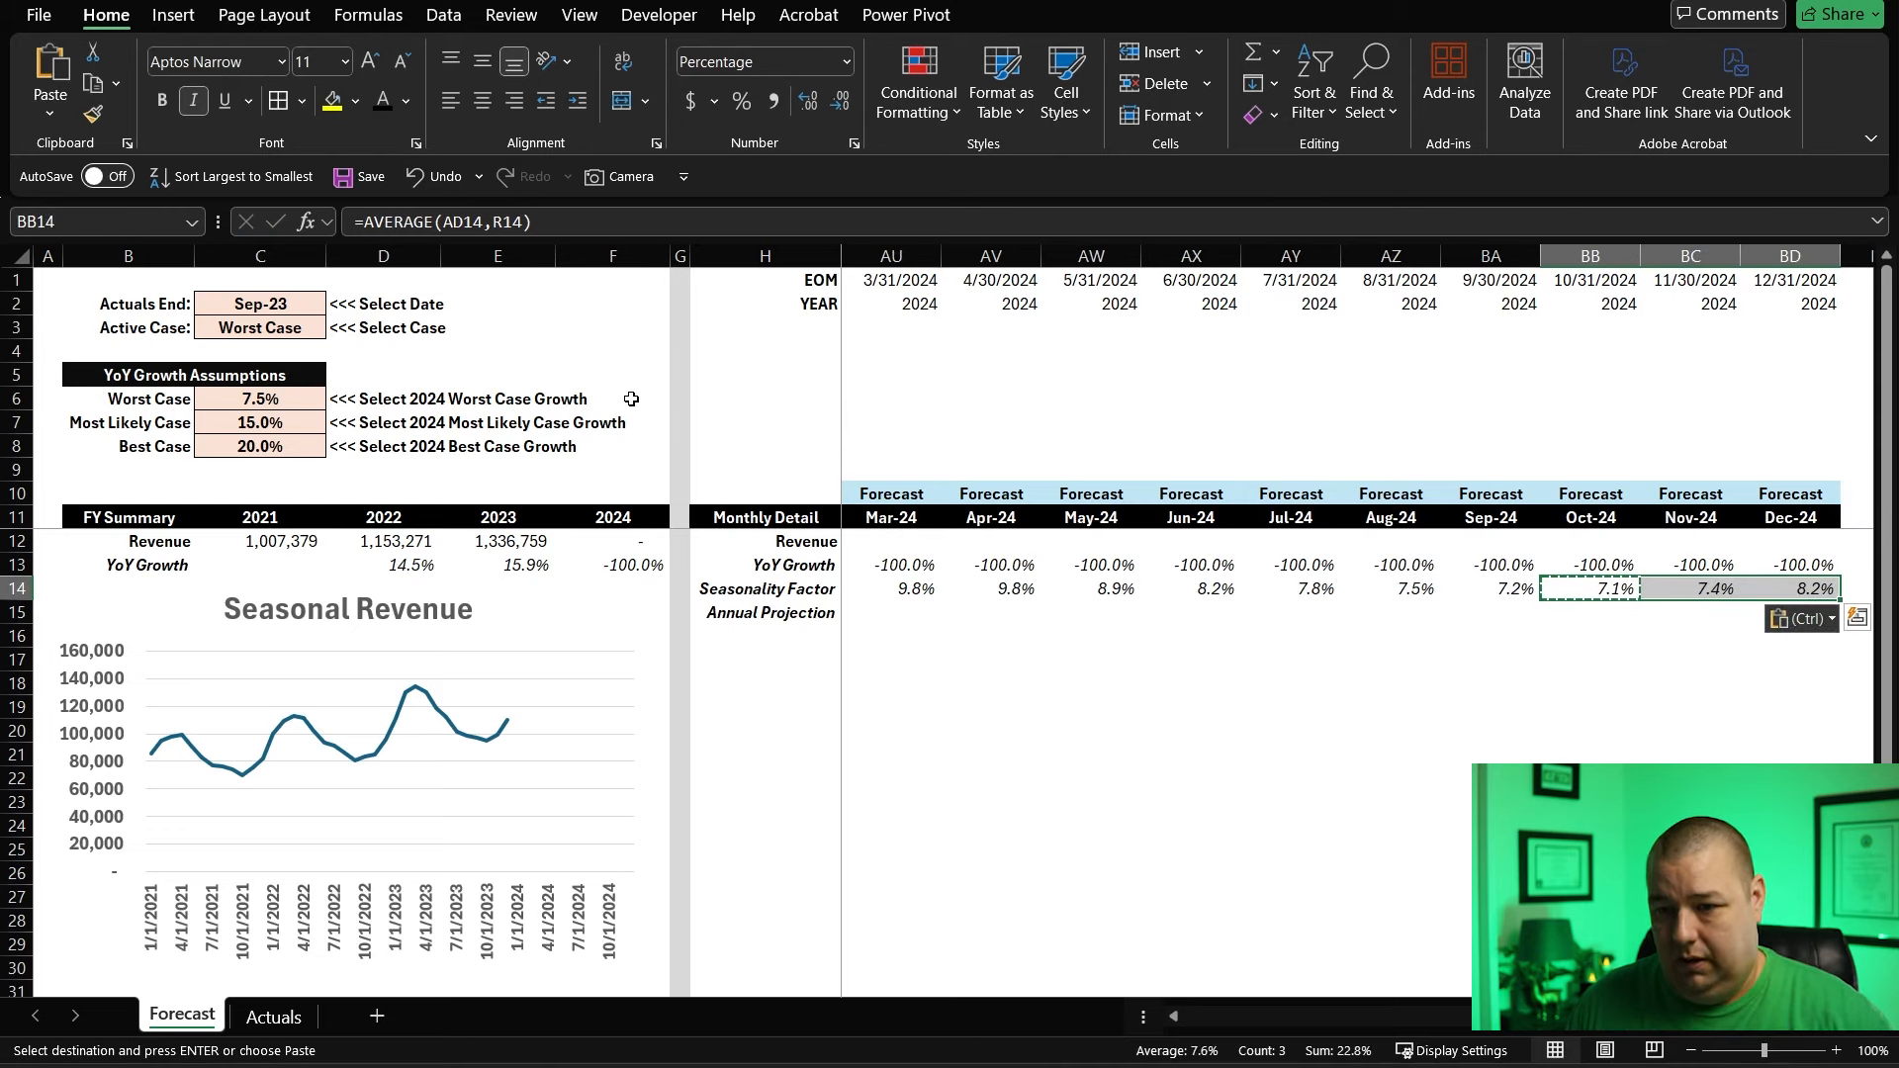
{"action": "key", "text": "Escape"}
{"action": "key", "text": "Left"}
{"action": "key", "text": "Right"}
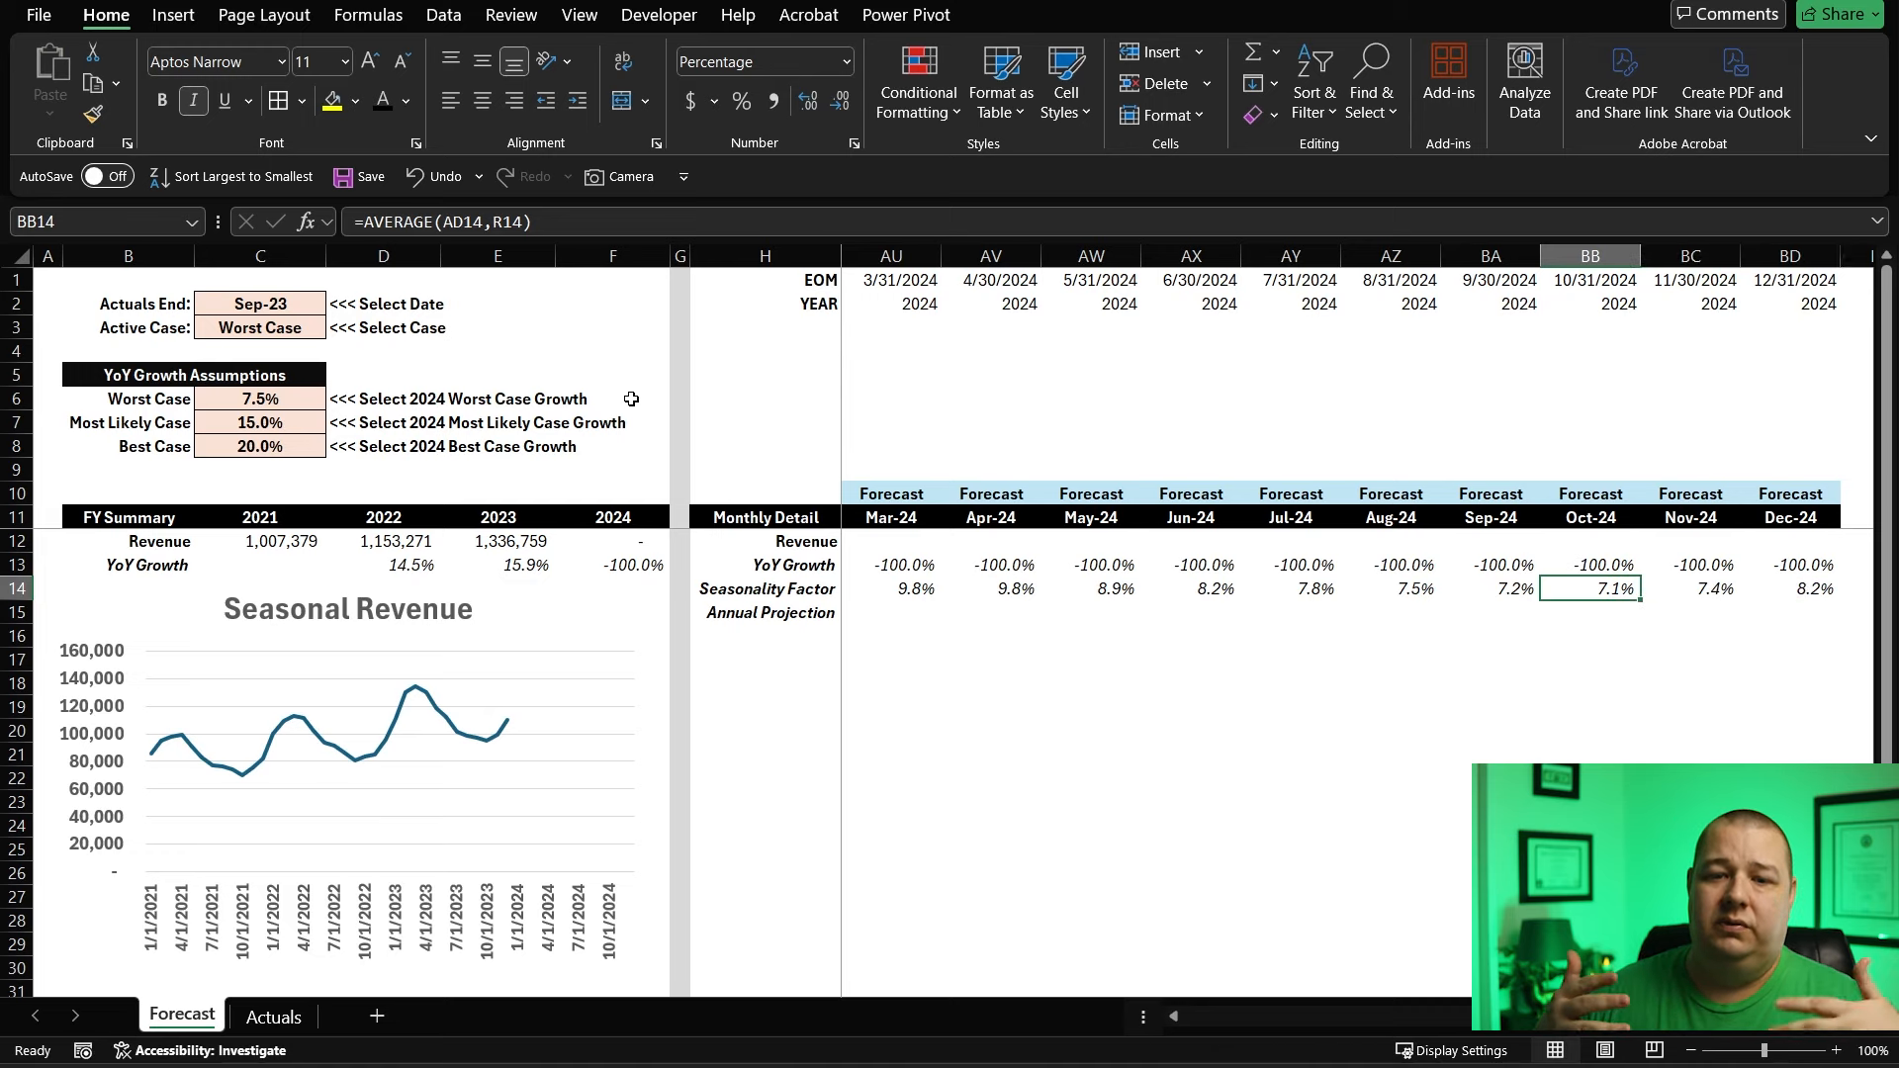
- Review the Seasonality Factor formulas from Sep-24 back through Dec-23 and Jan-24
{"action": "key", "text": "Left"}
{"action": "key", "text": "Left"}
{"action": "key", "text": "Left"}
{"action": "key", "text": "Left"}
{"action": "key", "text": "Left"}
{"action": "key", "text": "Left"}
{"action": "key", "text": "Left"}
{"action": "key", "text": "Left"}
{"action": "key", "text": "Left"}
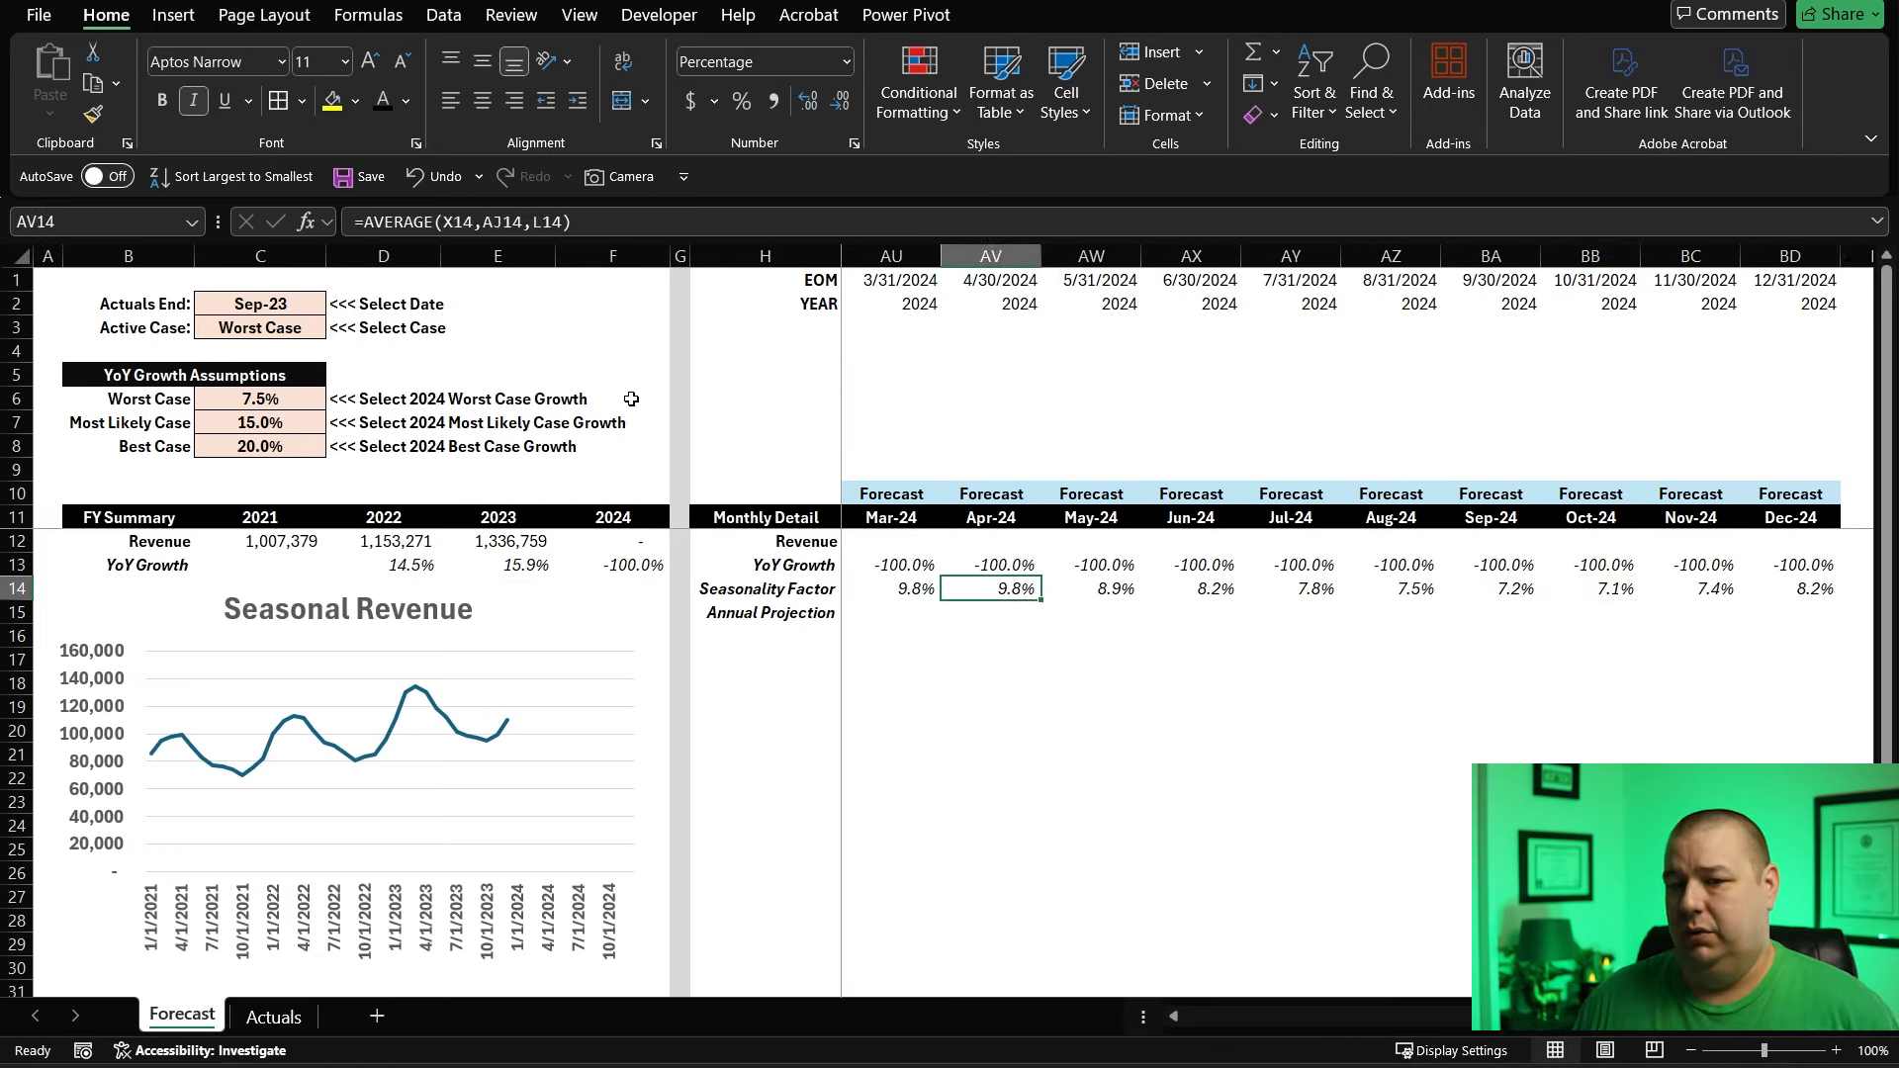
{"action": "key", "text": "Left"}
{"action": "key", "text": "Left"}
{"action": "key", "text": "Right"}
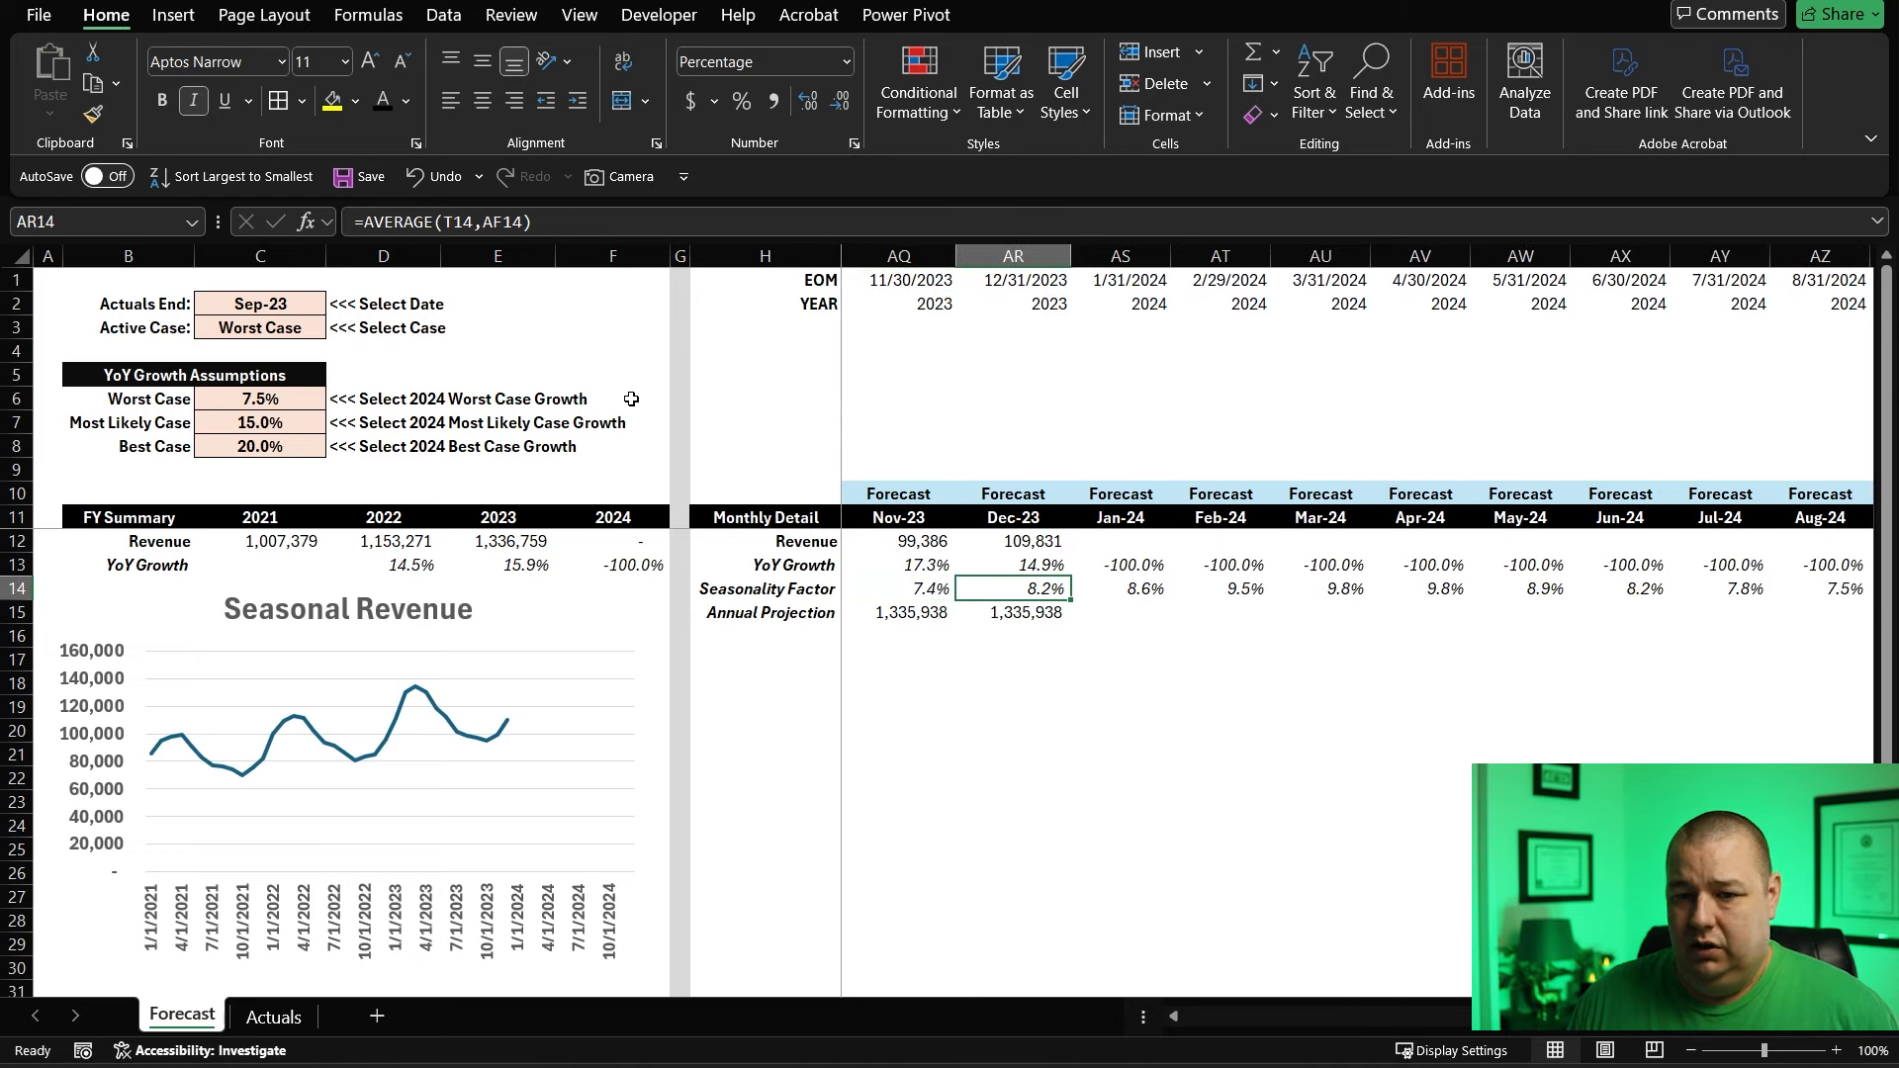
{"action": "key", "text": "Right"}
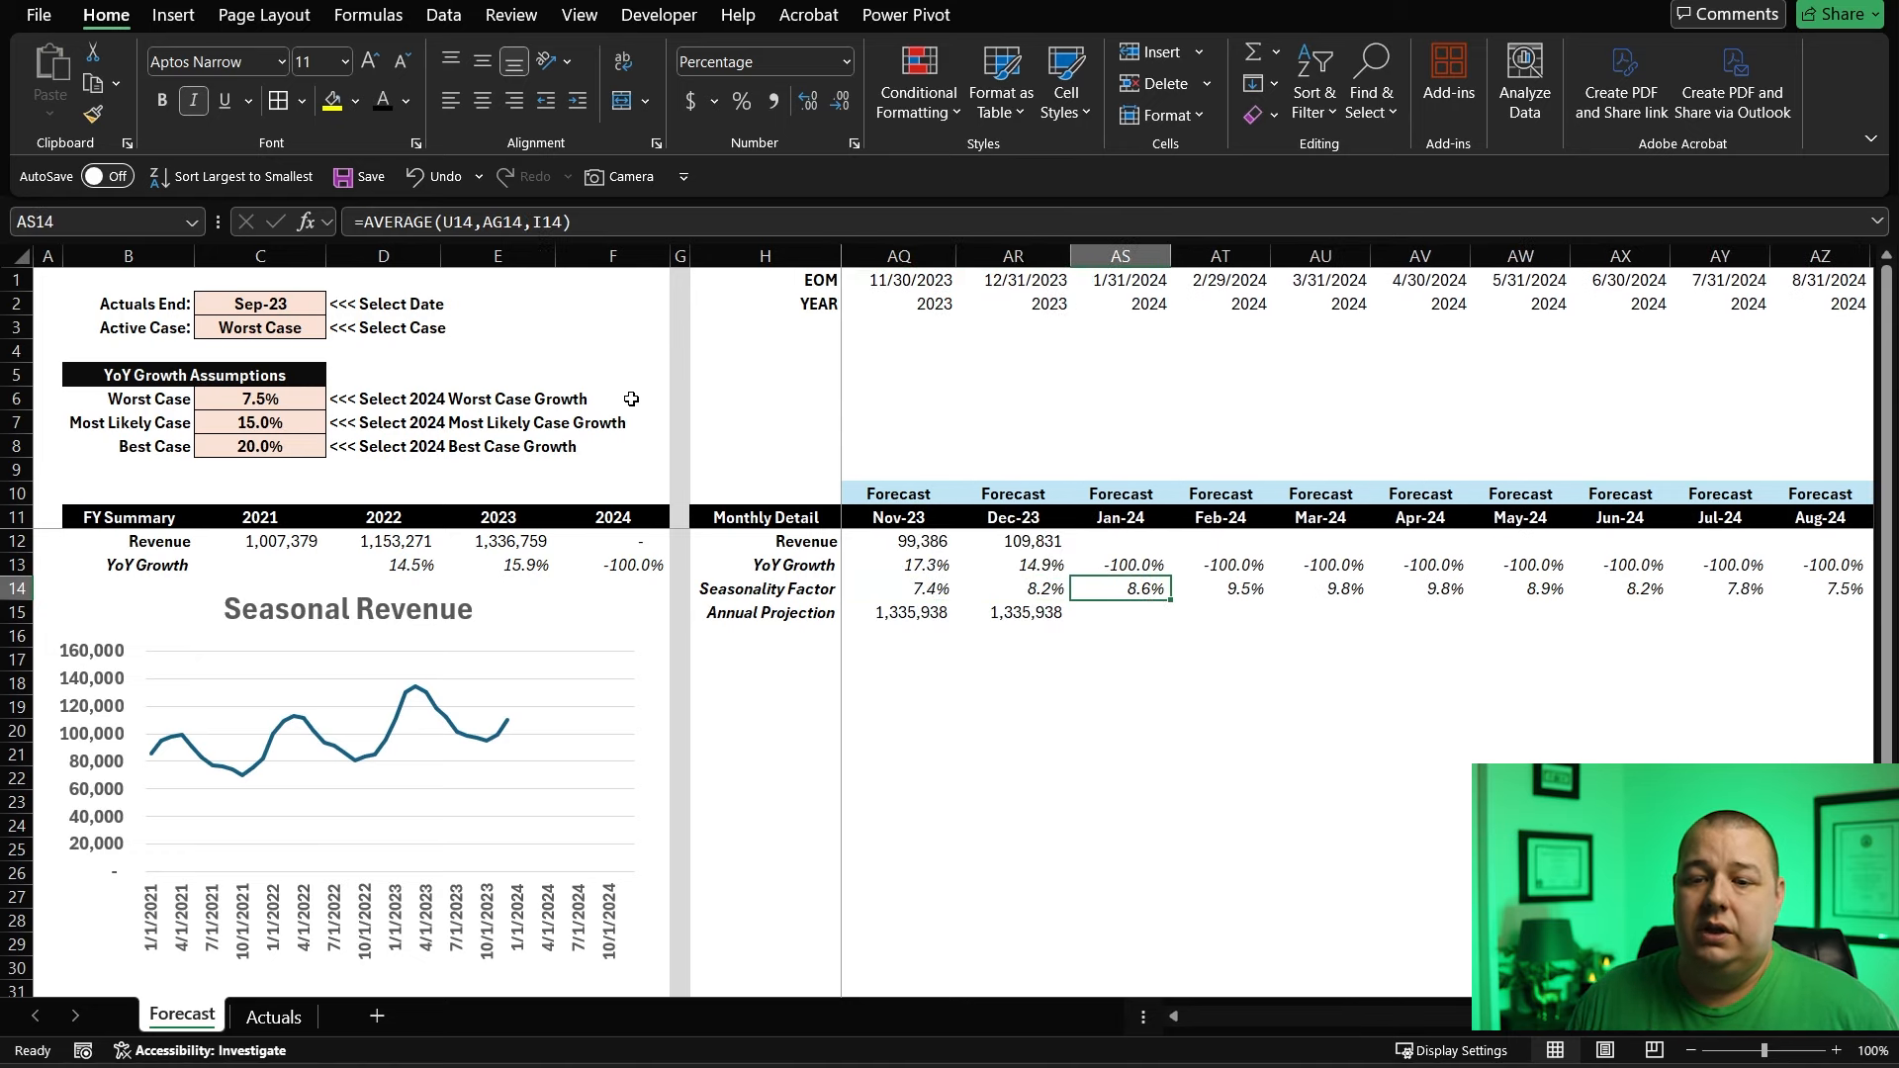
- Copy the Dec-23 Revenue forecast formula into Jan-24 (AS12)
{"action": "key", "text": "Up"}
{"action": "key", "text": "Up"}
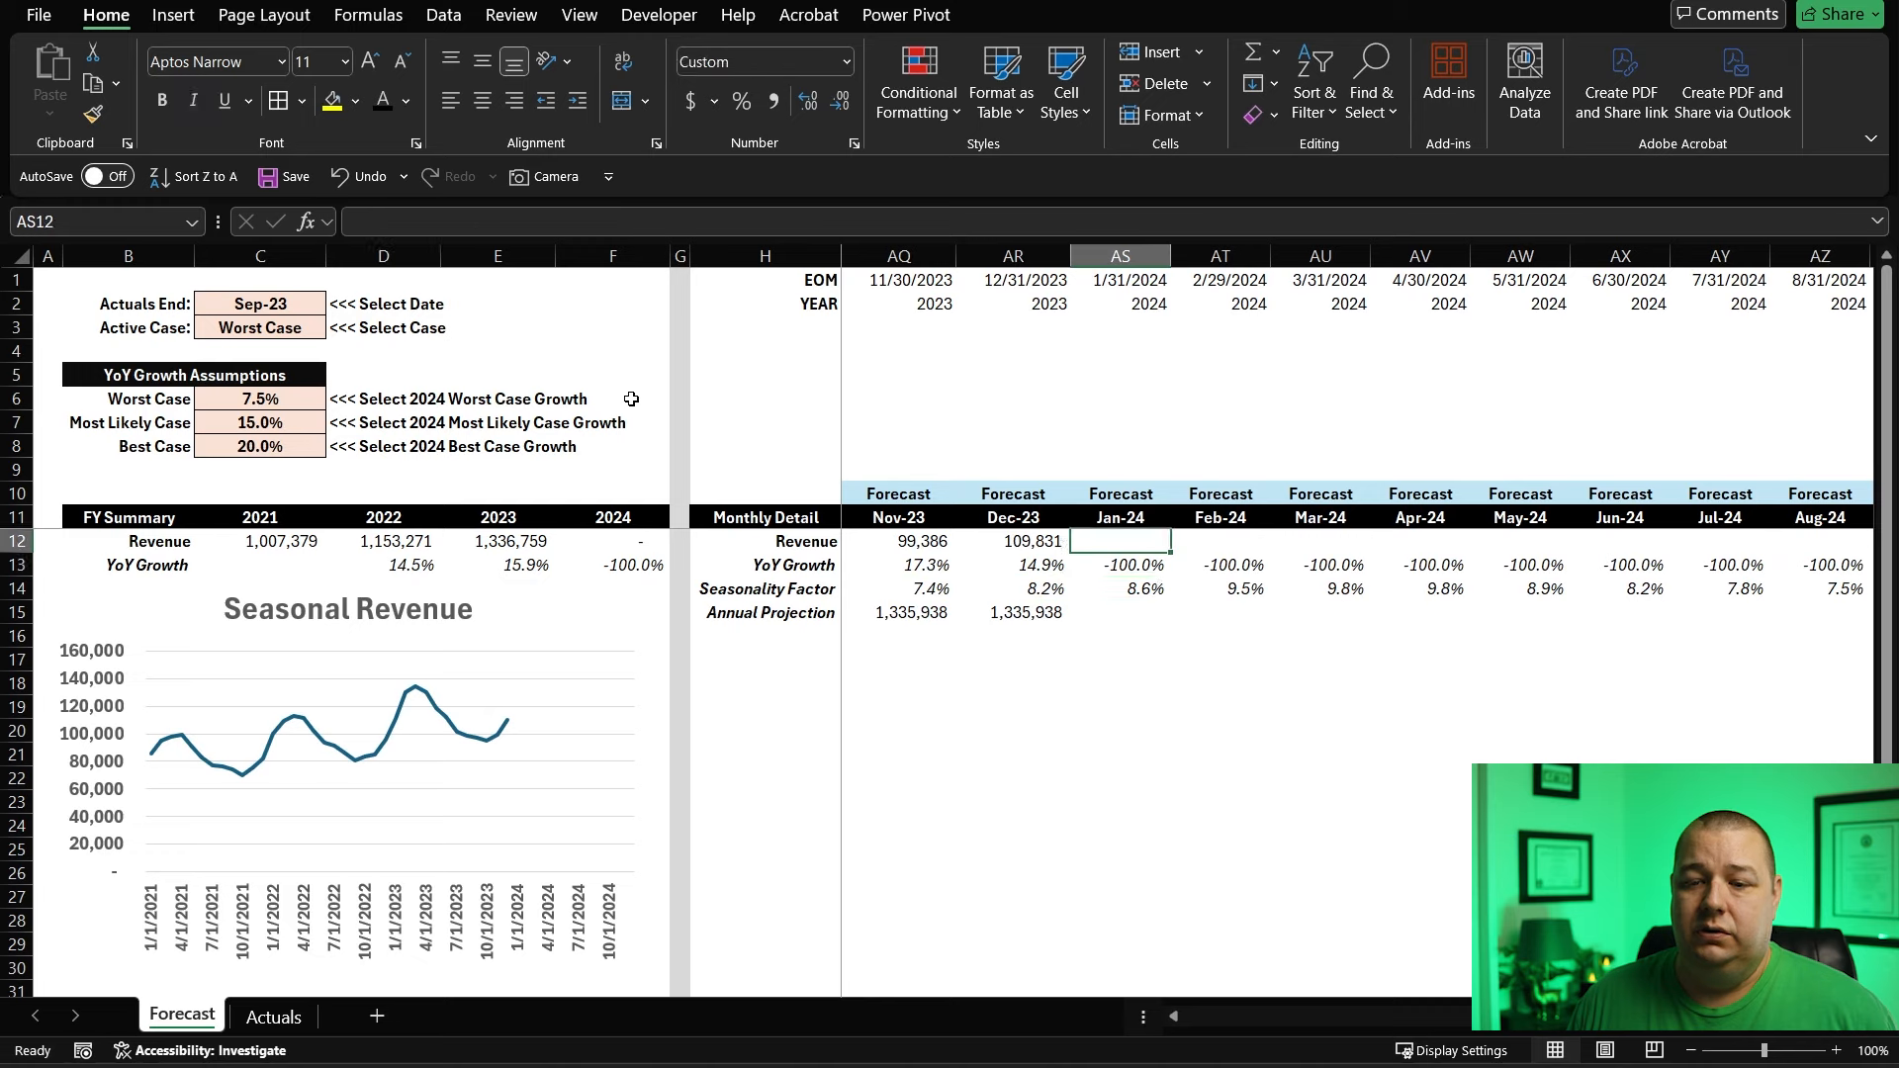
{"action": "key", "text": "Left"}
{"action": "key", "text": "Down"}
{"action": "key", "text": "Down"}
{"action": "key", "text": "Down"}
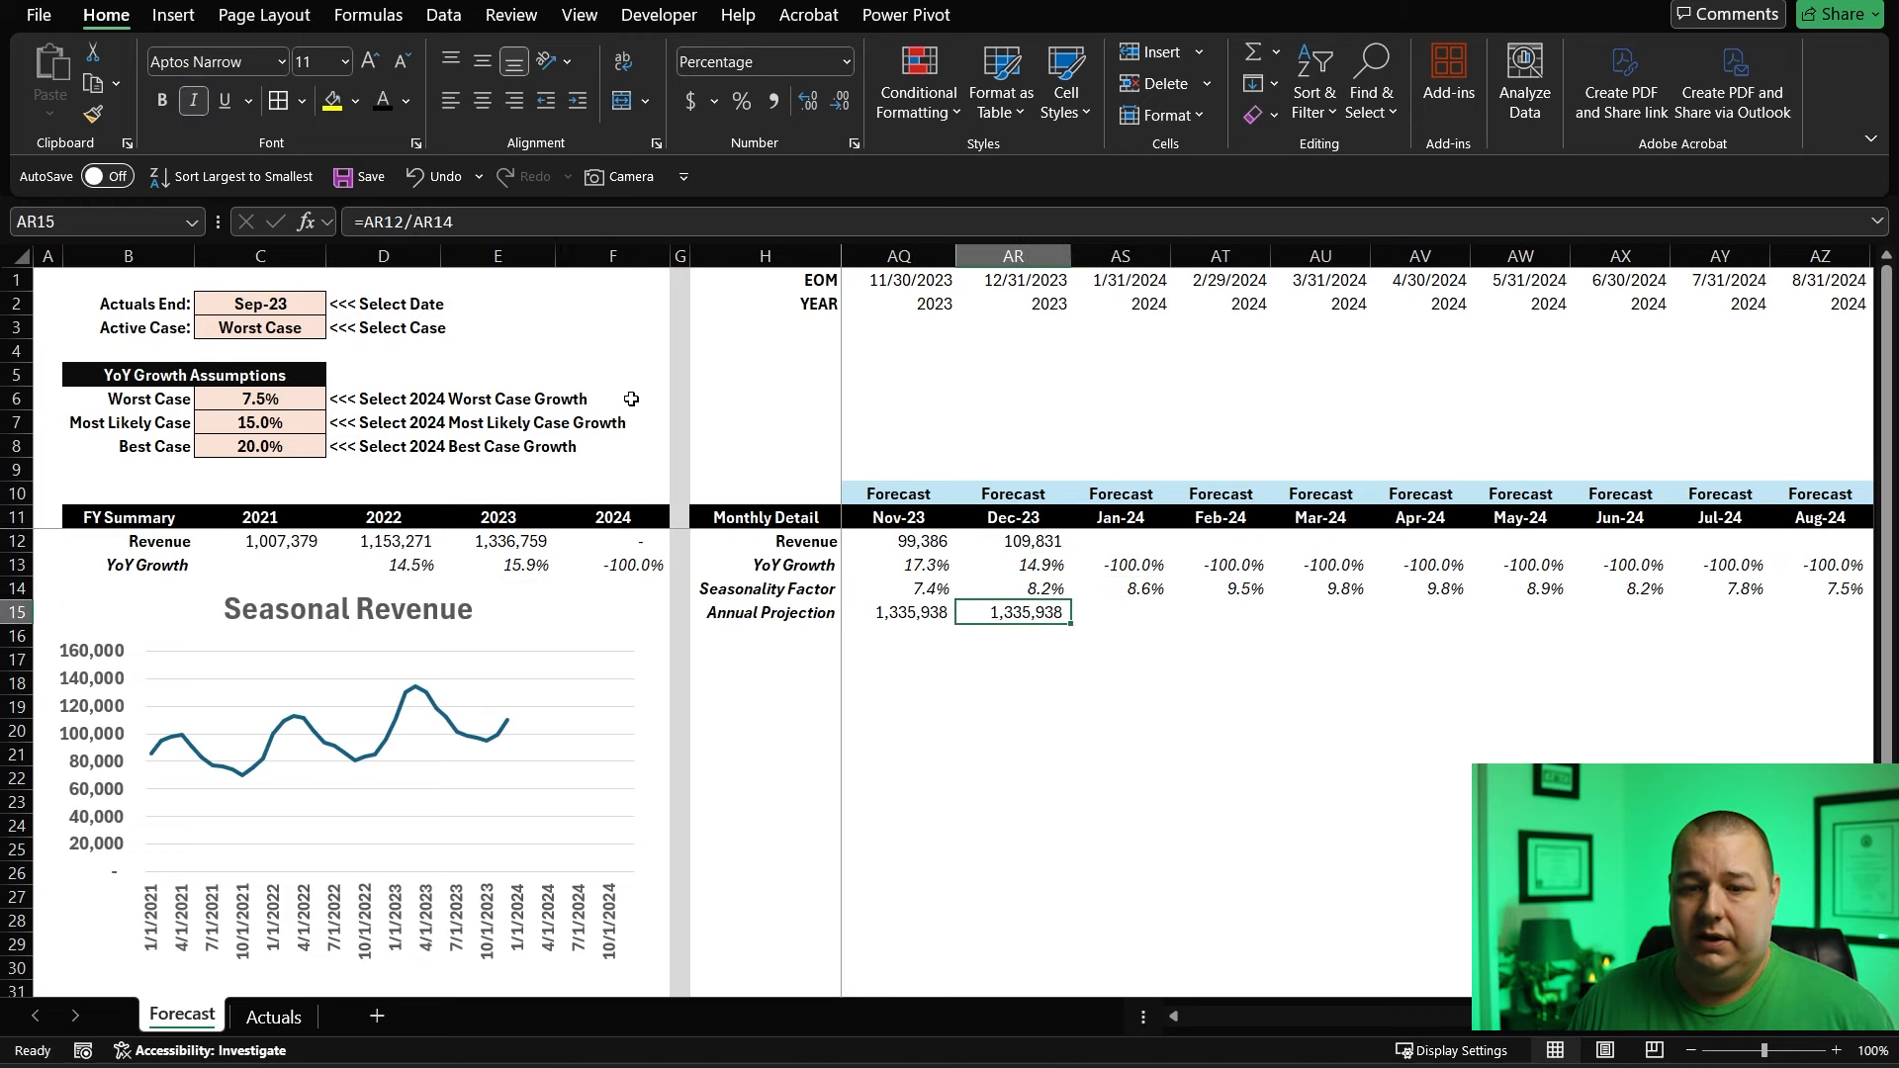
{"action": "key", "text": "Up"}
{"action": "key", "text": "Up"}
{"action": "key", "text": "Up"}
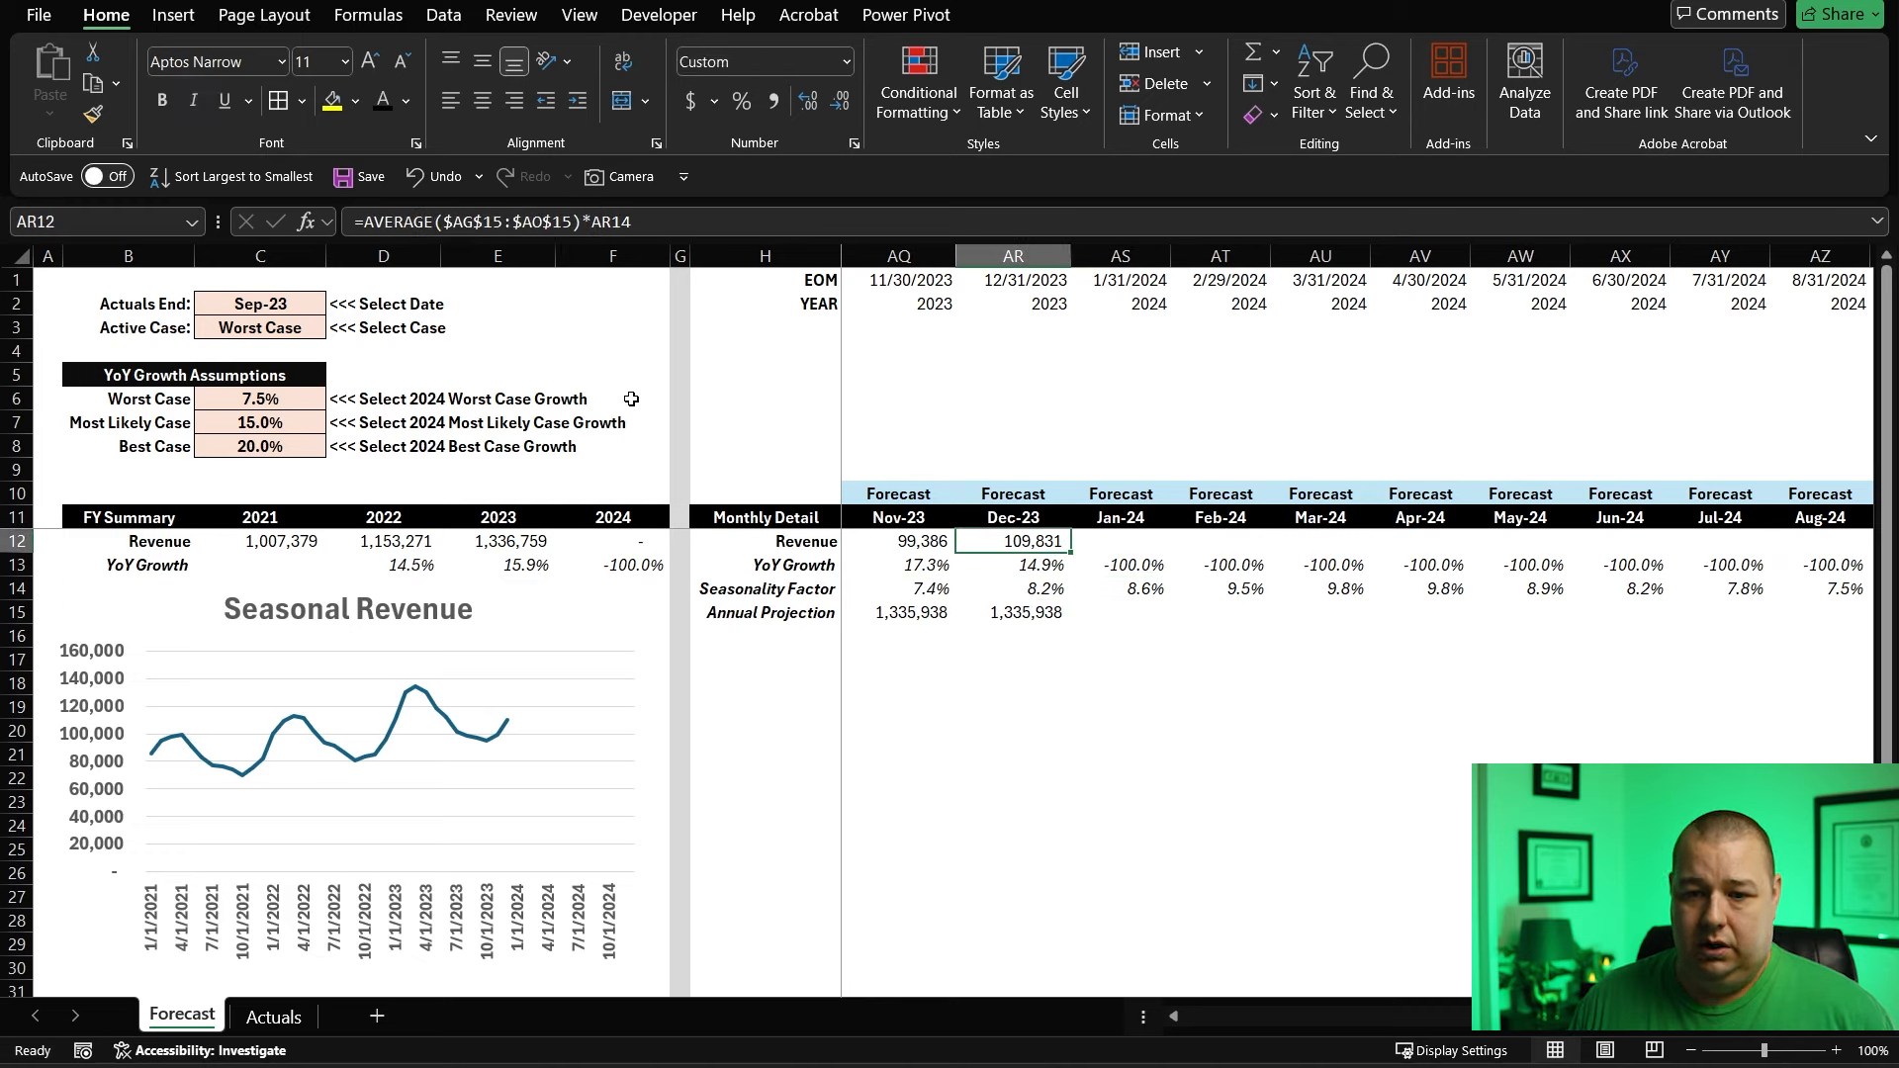
{"action": "key", "text": "ctrl+c"}
{"action": "key", "text": "Right"}
{"action": "key", "text": "ctrl+v"}
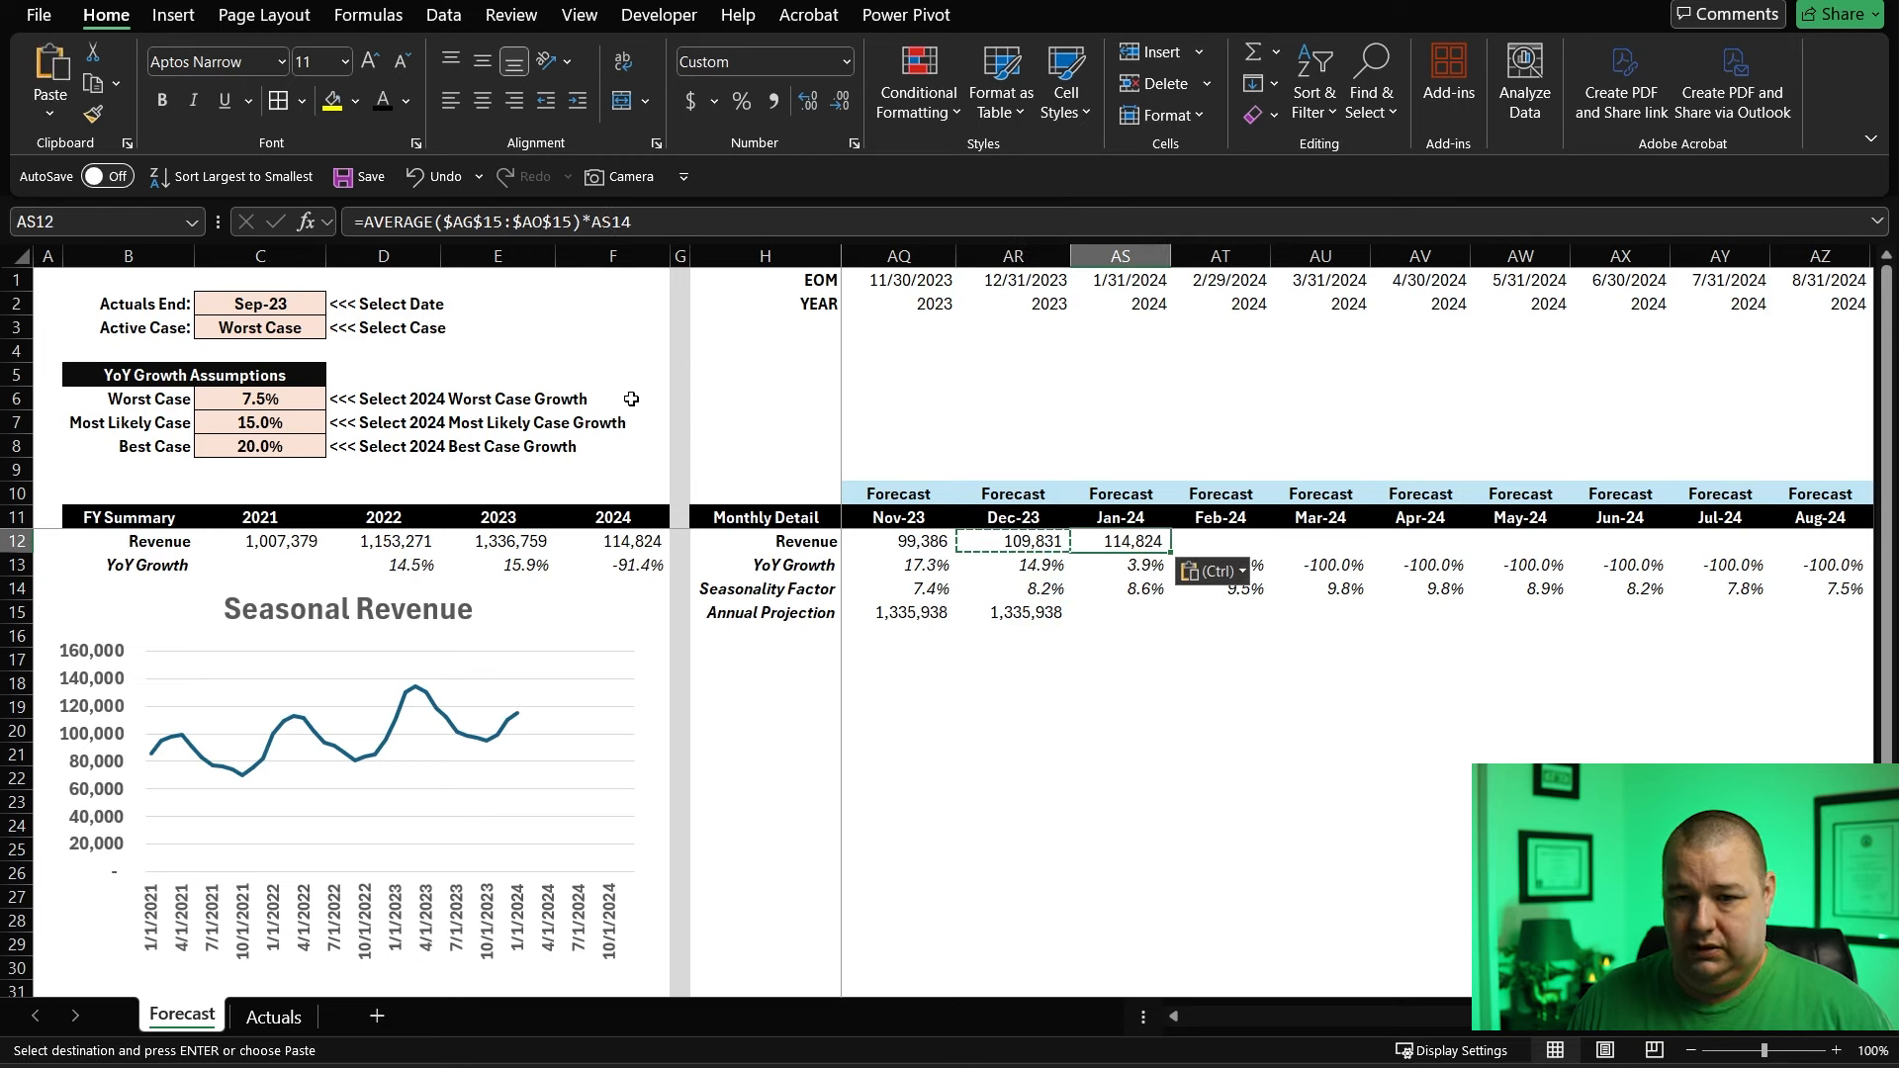
- Copy the Jan-24 Revenue formula across Feb-24 through Dec-24
{"action": "key", "text": "ctrl+c"}
{"action": "key", "text": "Down"}
{"action": "key", "text": "Up"}
{"action": "key", "text": "shift+Right"}
{"action": "key", "text": "shift+Right"}
{"action": "key", "text": "shift+Right"}
{"action": "key", "text": "shift+Right"}
{"action": "key", "text": "shift+Right"}
{"action": "key", "text": "shift+Right"}
{"action": "key", "text": "shift+Right"}
{"action": "key", "text": "shift+Right"}
{"action": "key", "text": "shift+Right"}
{"action": "key", "text": "shift+Right"}
{"action": "key", "text": "shift+Right"}
{"action": "key", "text": "shift+Right"}
{"action": "key", "text": "shift+Right"}
{"action": "key", "text": "shift+Right"}
{"action": "key", "text": "shift+Right"}
{"action": "key", "text": "shift+Right"}
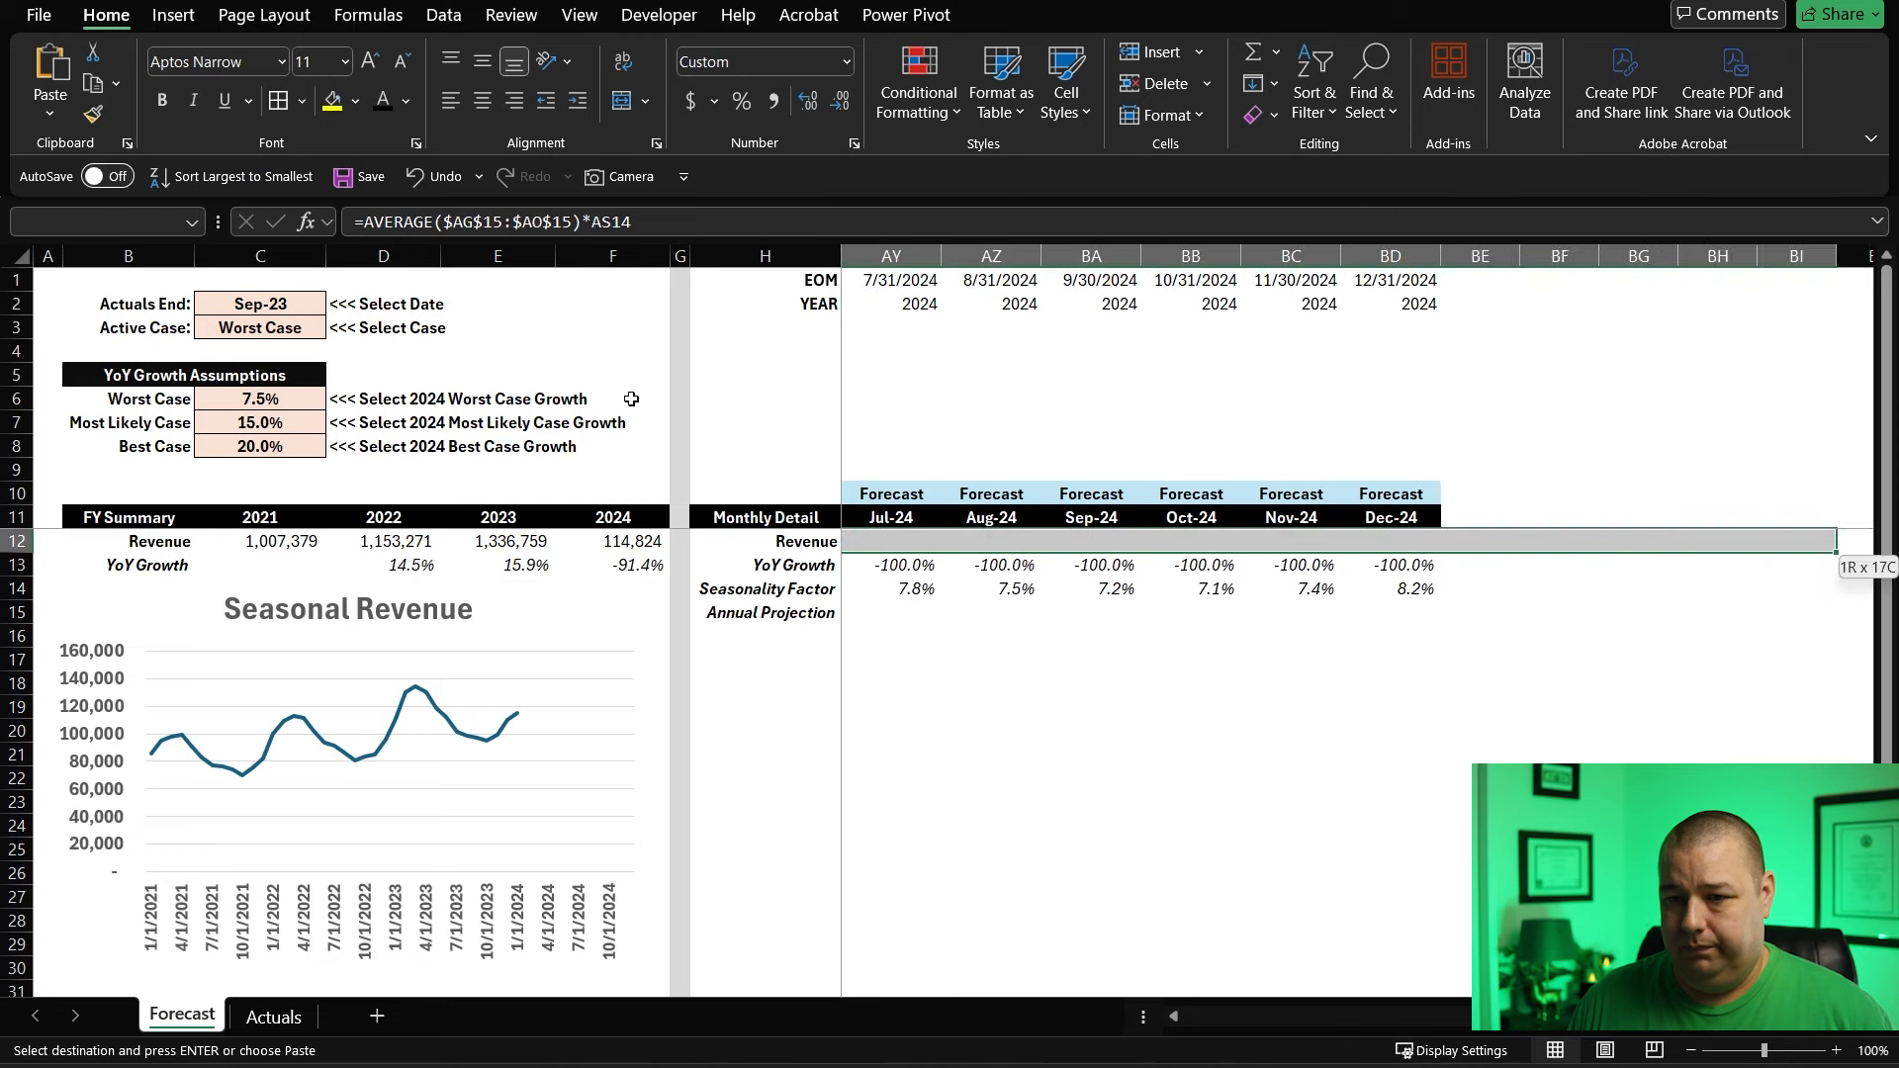
{"action": "key", "text": "shift+Left"}
{"action": "key", "text": "shift+Left"}
{"action": "key", "text": "shift+Left"}
{"action": "key", "text": "shift+Left"}
{"action": "key", "text": "shift+Left"}
{"action": "key", "text": "ctrl+v"}
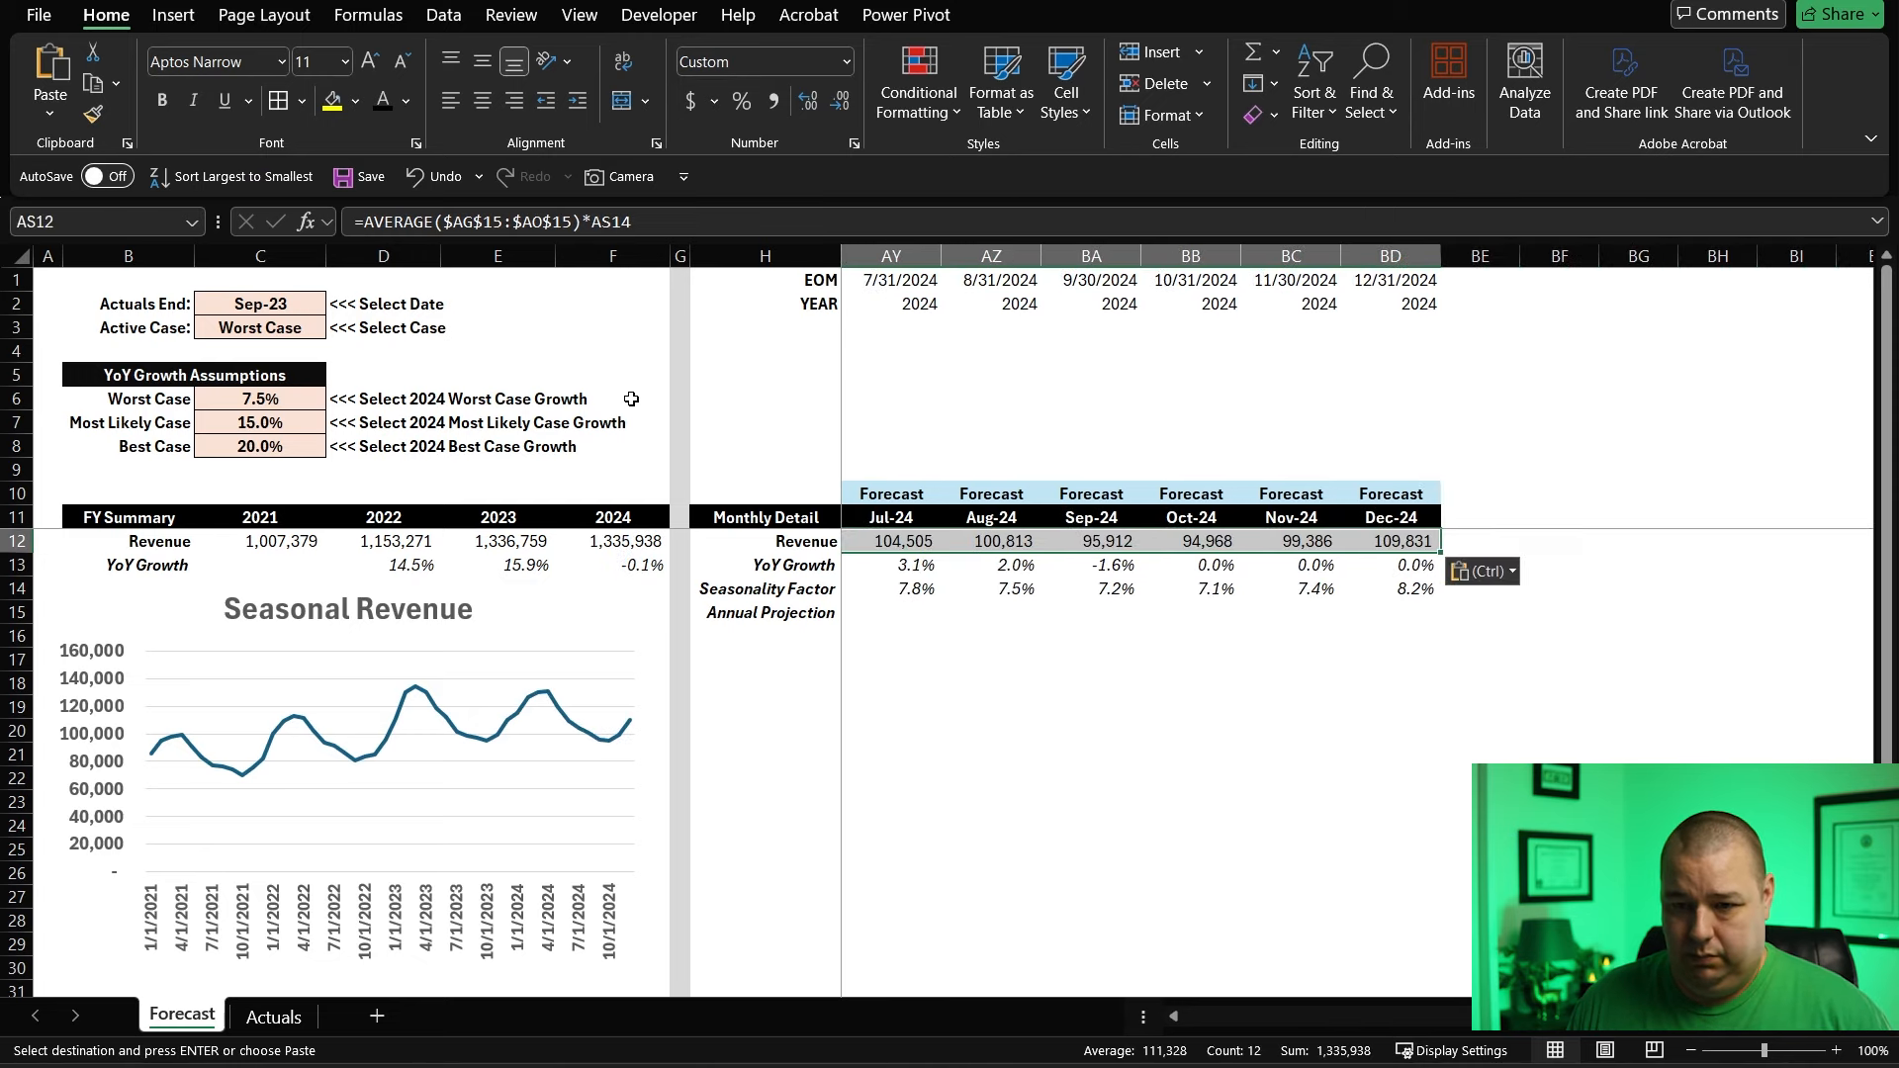
- Copy the Dec-23 Annual Projection formula across Jan-24 through Dec-24 and clear the copy selection
{"action": "key", "text": "Down"}
{"action": "key", "text": "Down"}
{"action": "key", "text": "Down"}
{"action": "key", "text": "Up"}
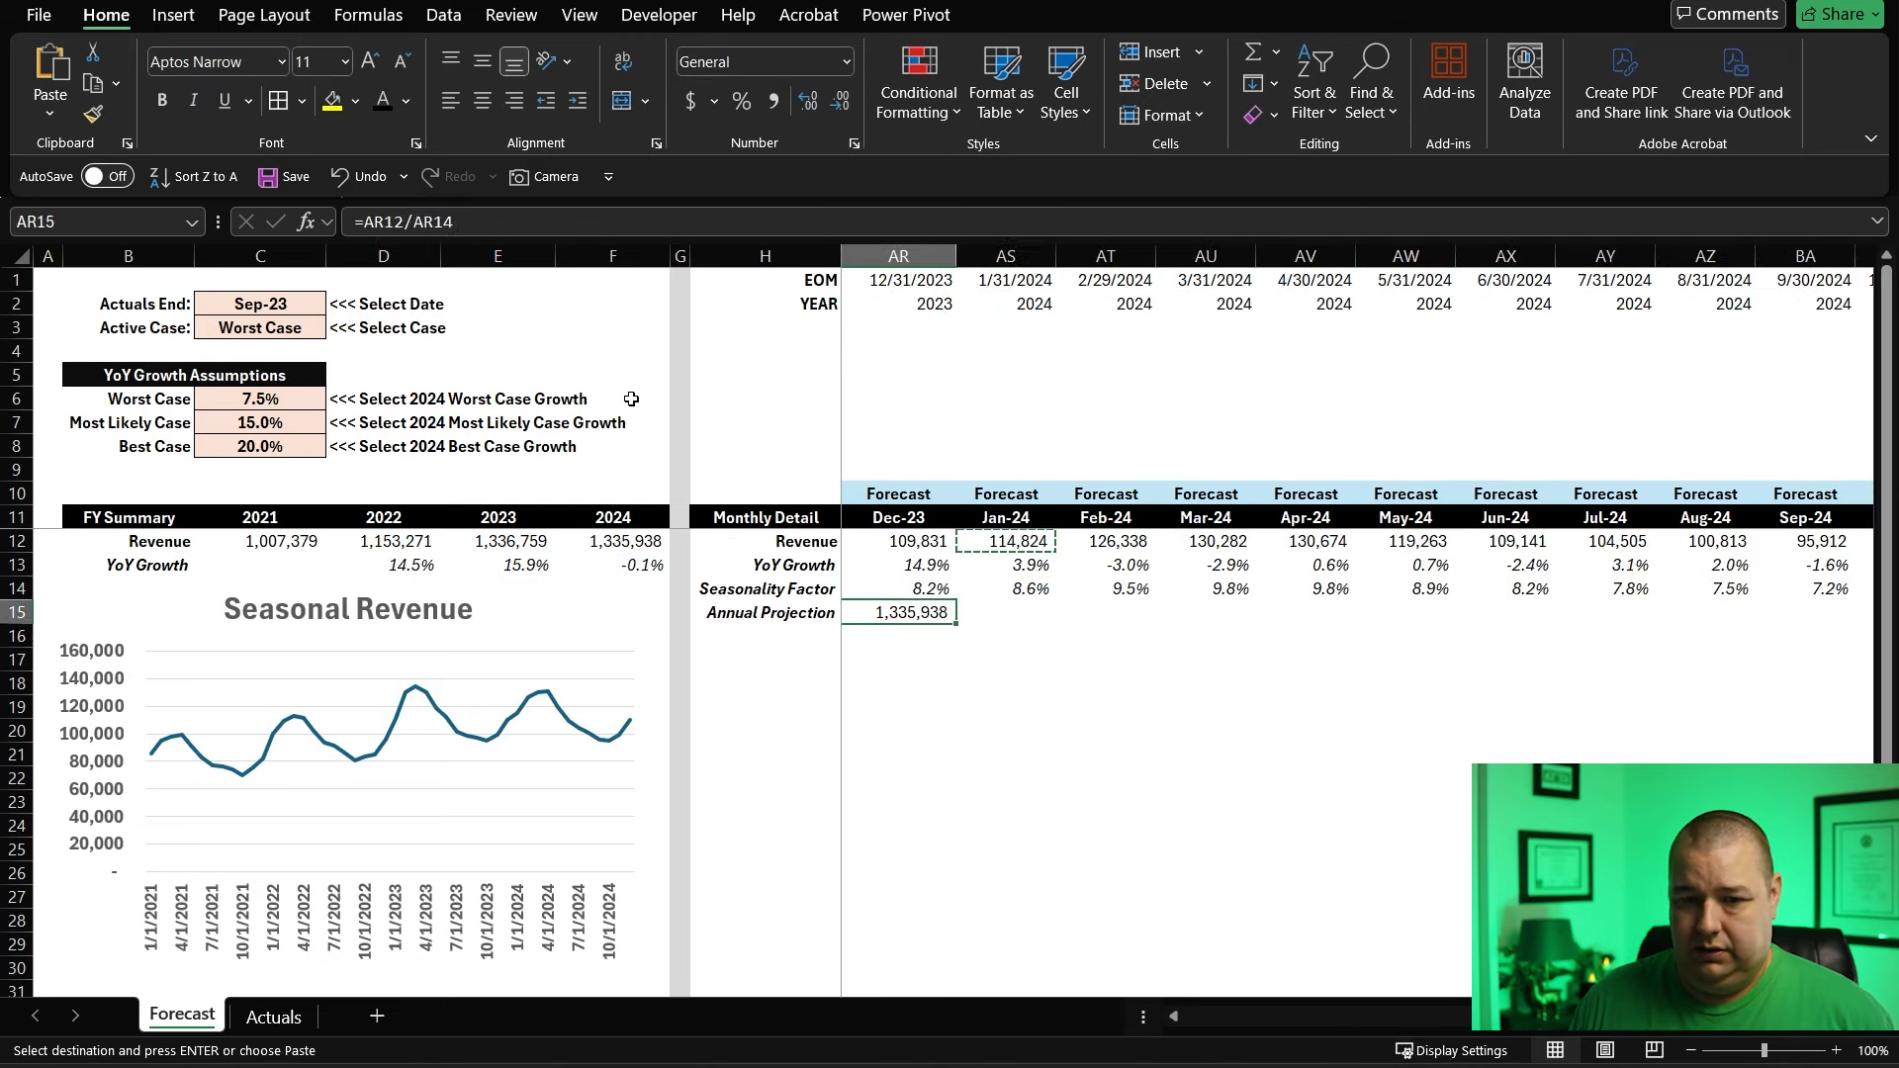
{"action": "key", "text": "Up"}
{"action": "key", "text": "Right"}
{"action": "key", "text": "ctrl+Right"}
{"action": "key", "text": "Down"}
{"action": "key", "text": "ctrl+shift+Left"}
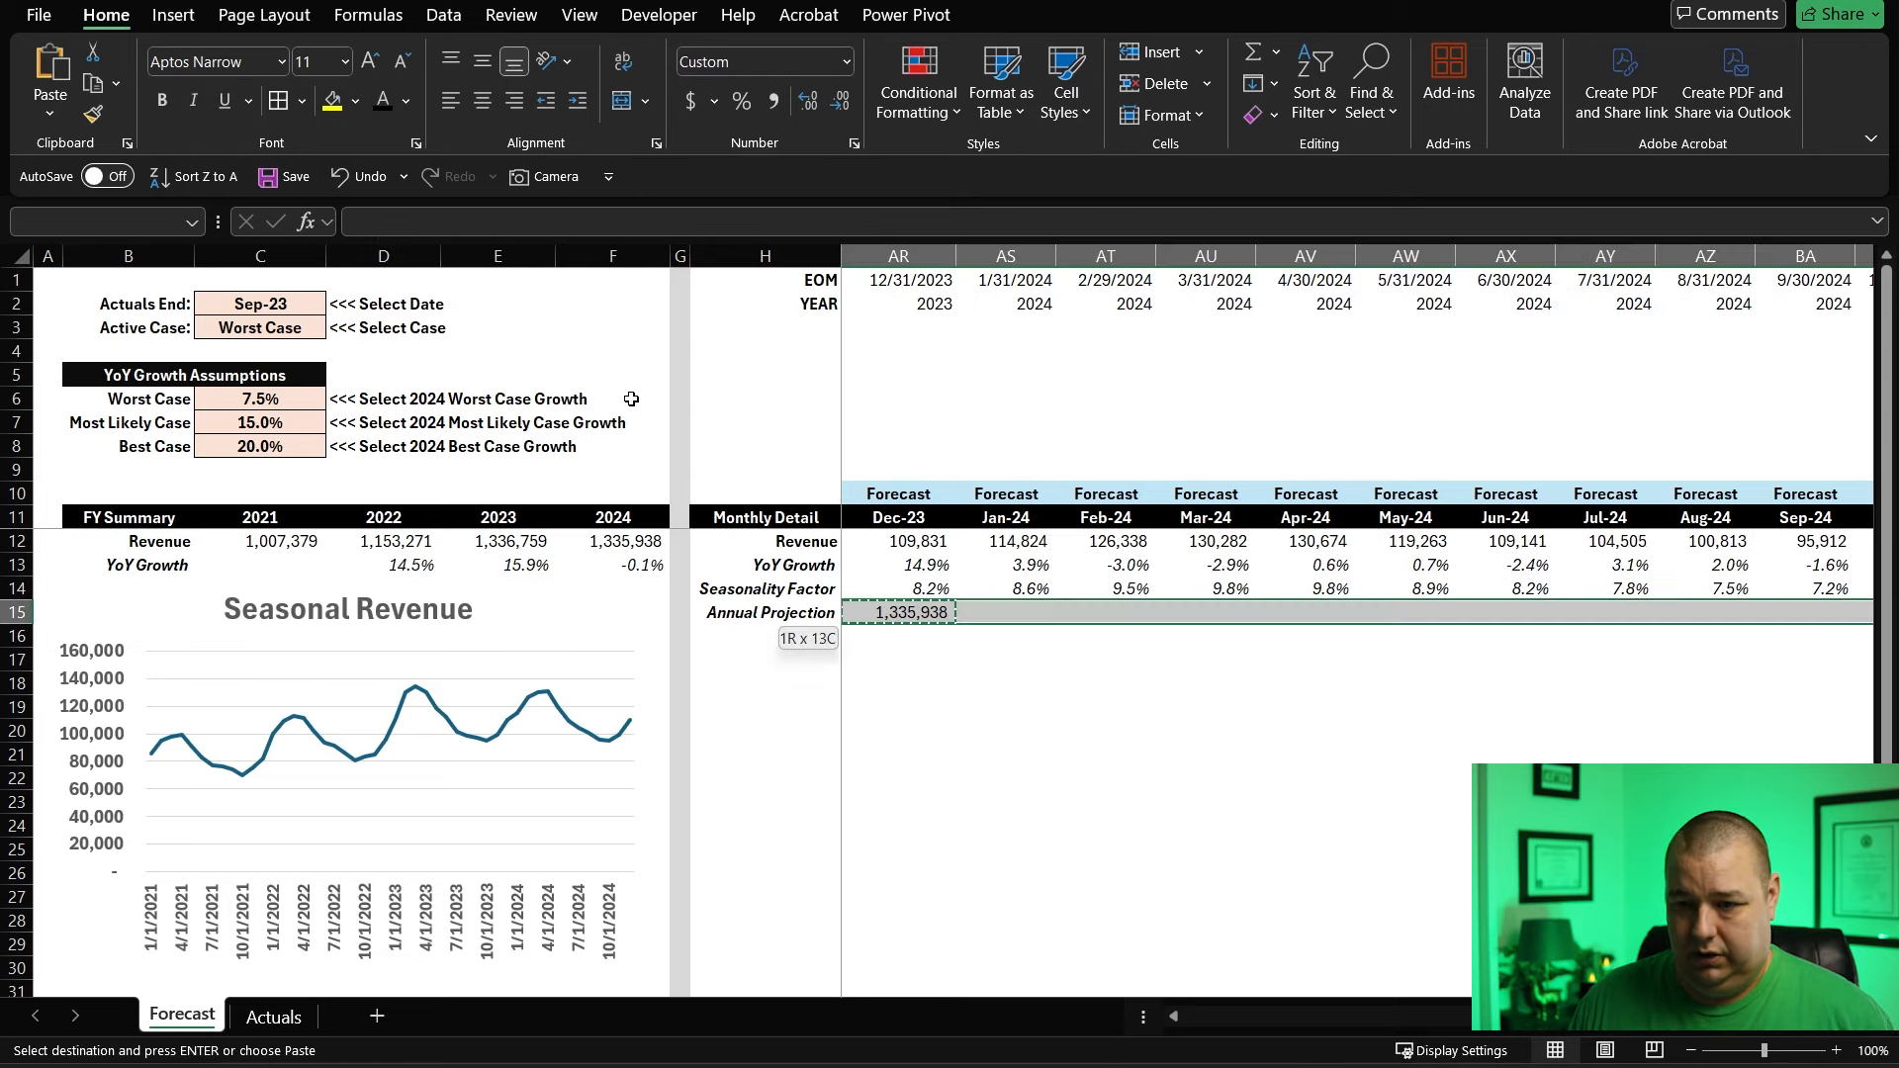
{"action": "key", "text": "ctrl+v"}
{"action": "key", "text": "Escape"}
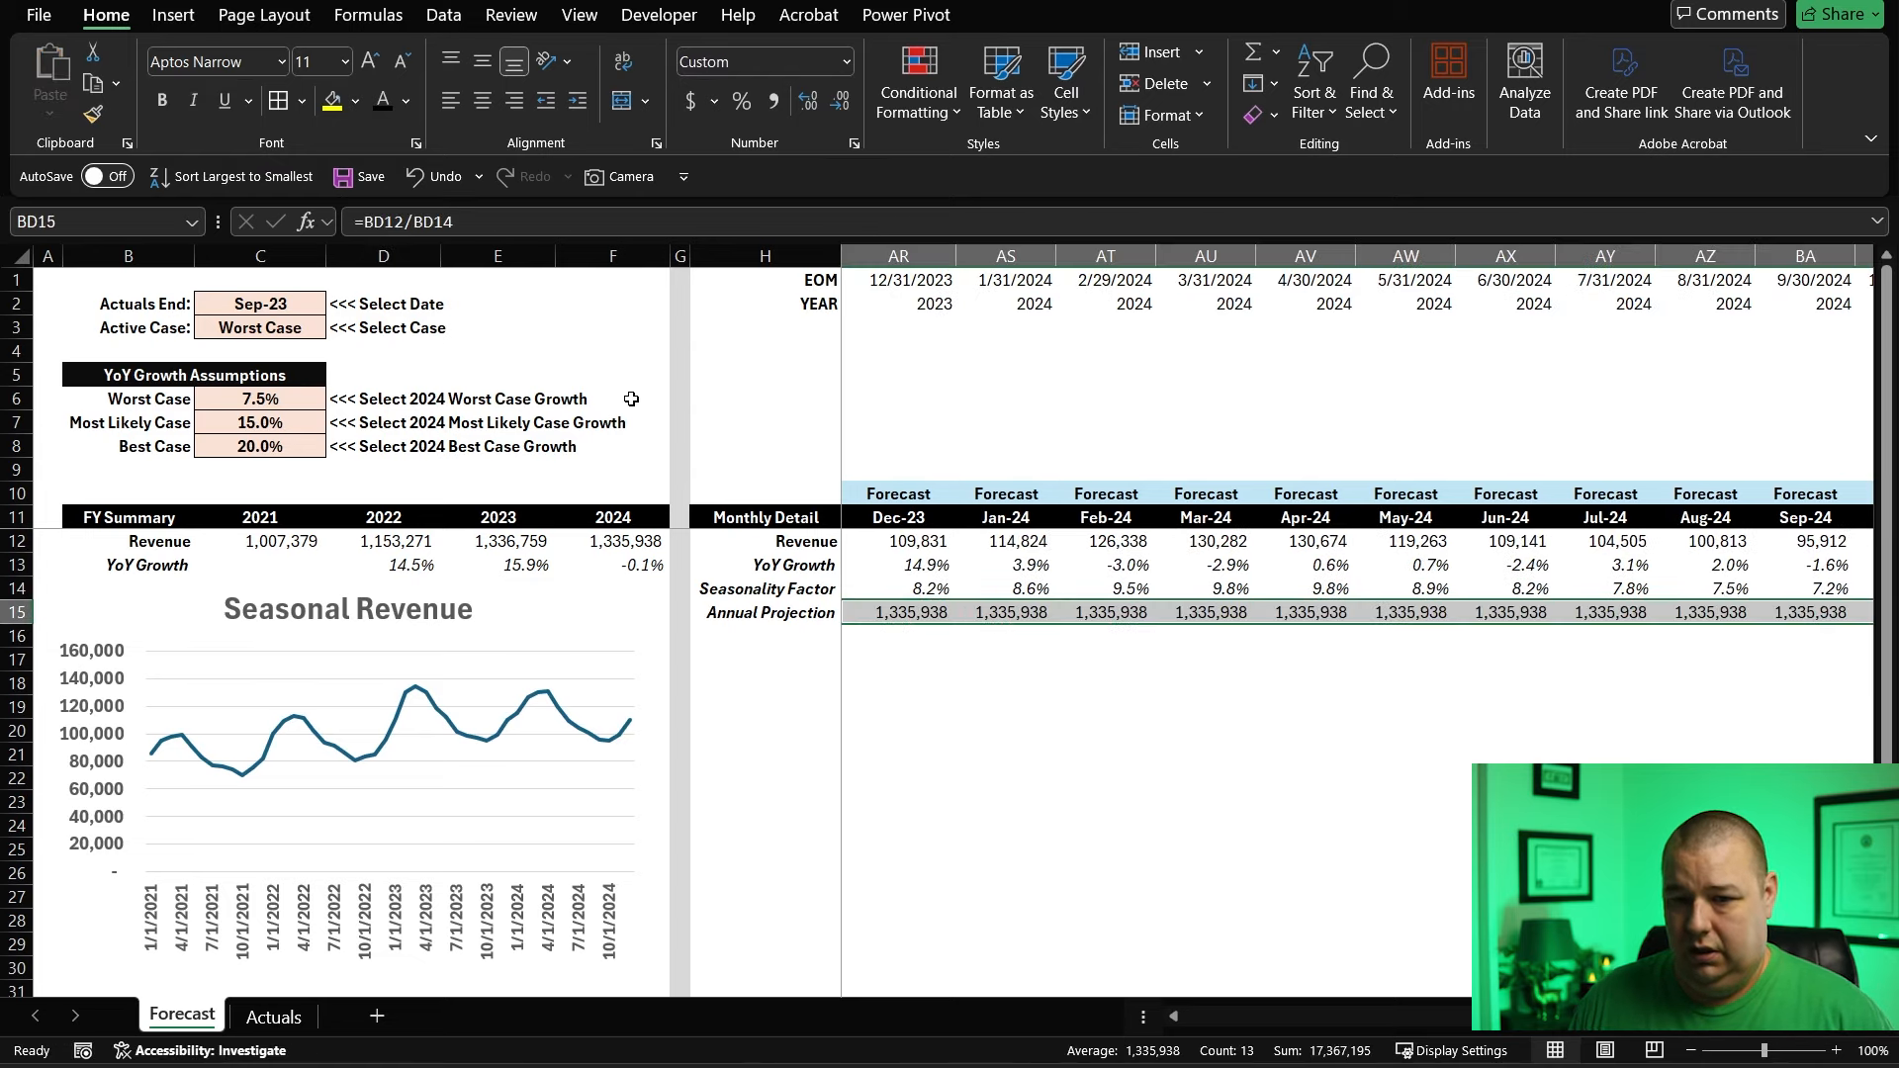
- Check the FY Summary's 2024 YoY Growth against the 2023 and 2024 Revenue
{"action": "key", "text": "Left"}
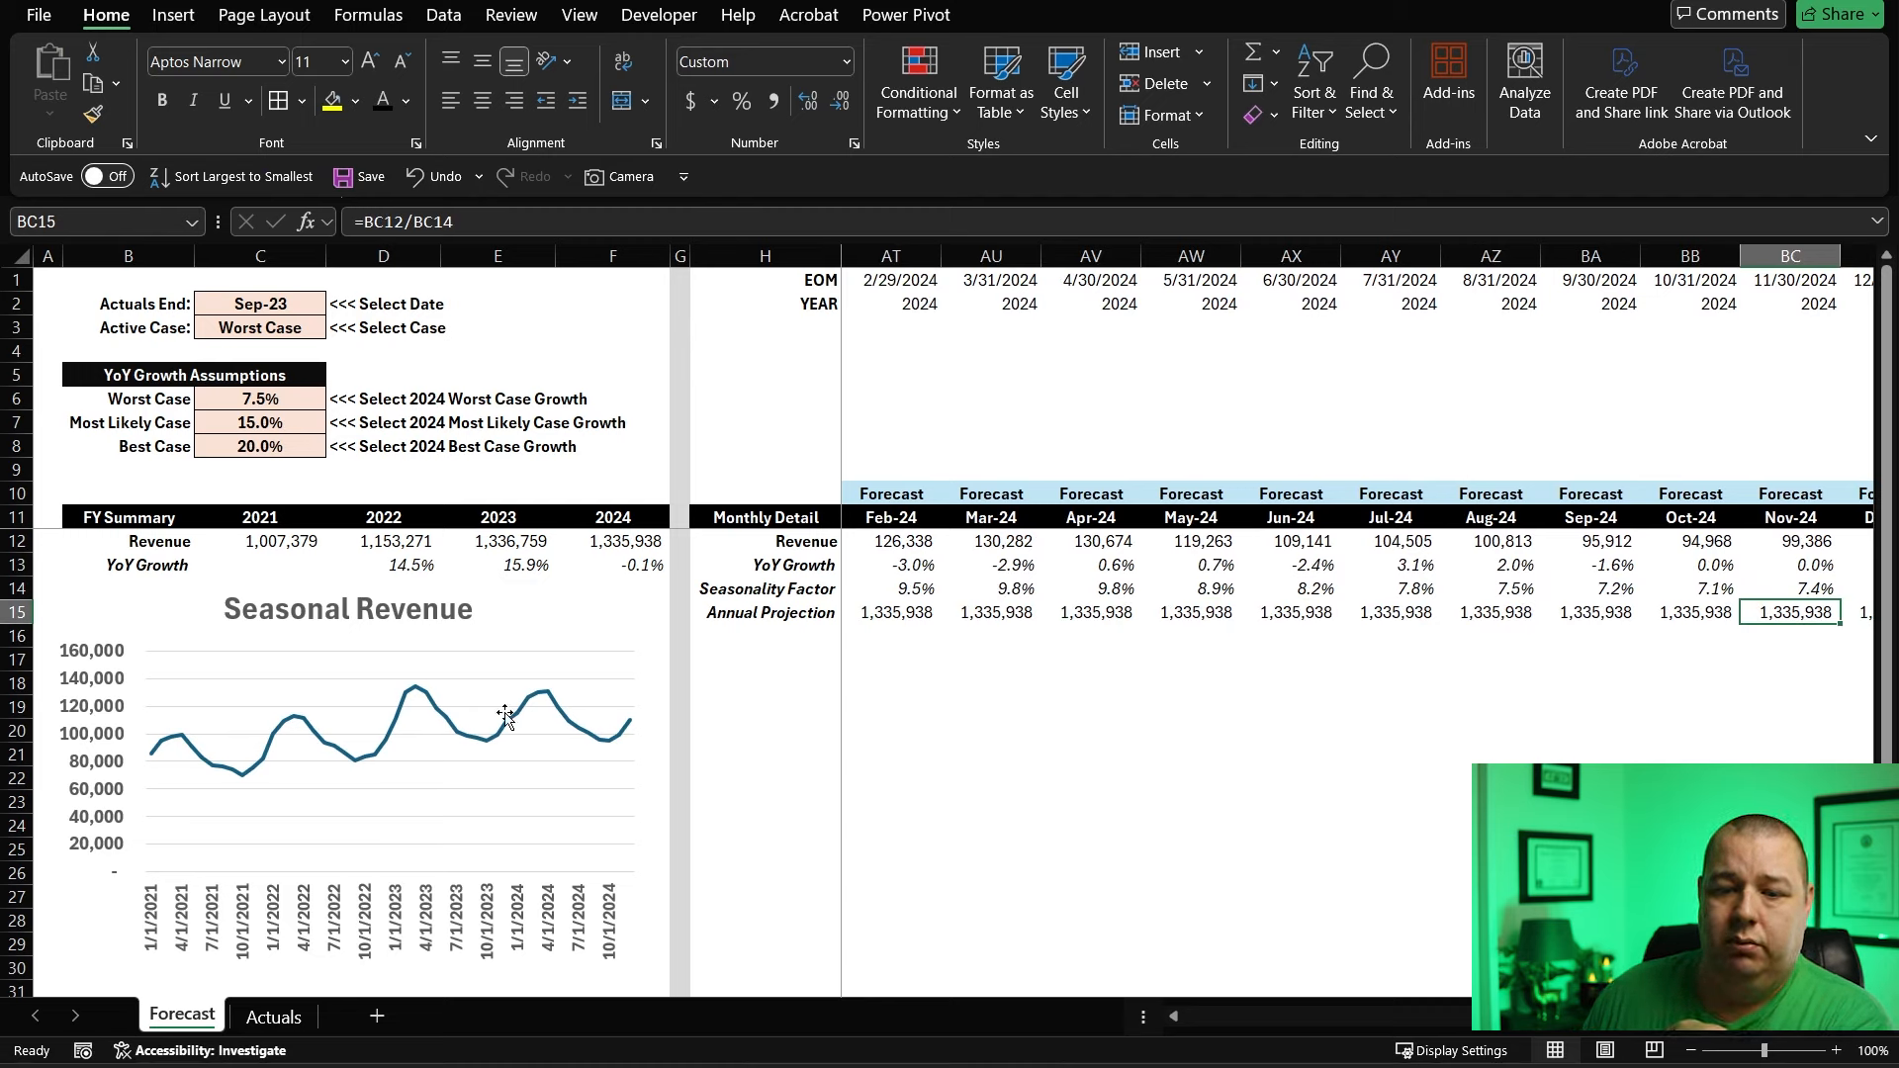
{"action": "left_click", "coordinate": [625, 568]}
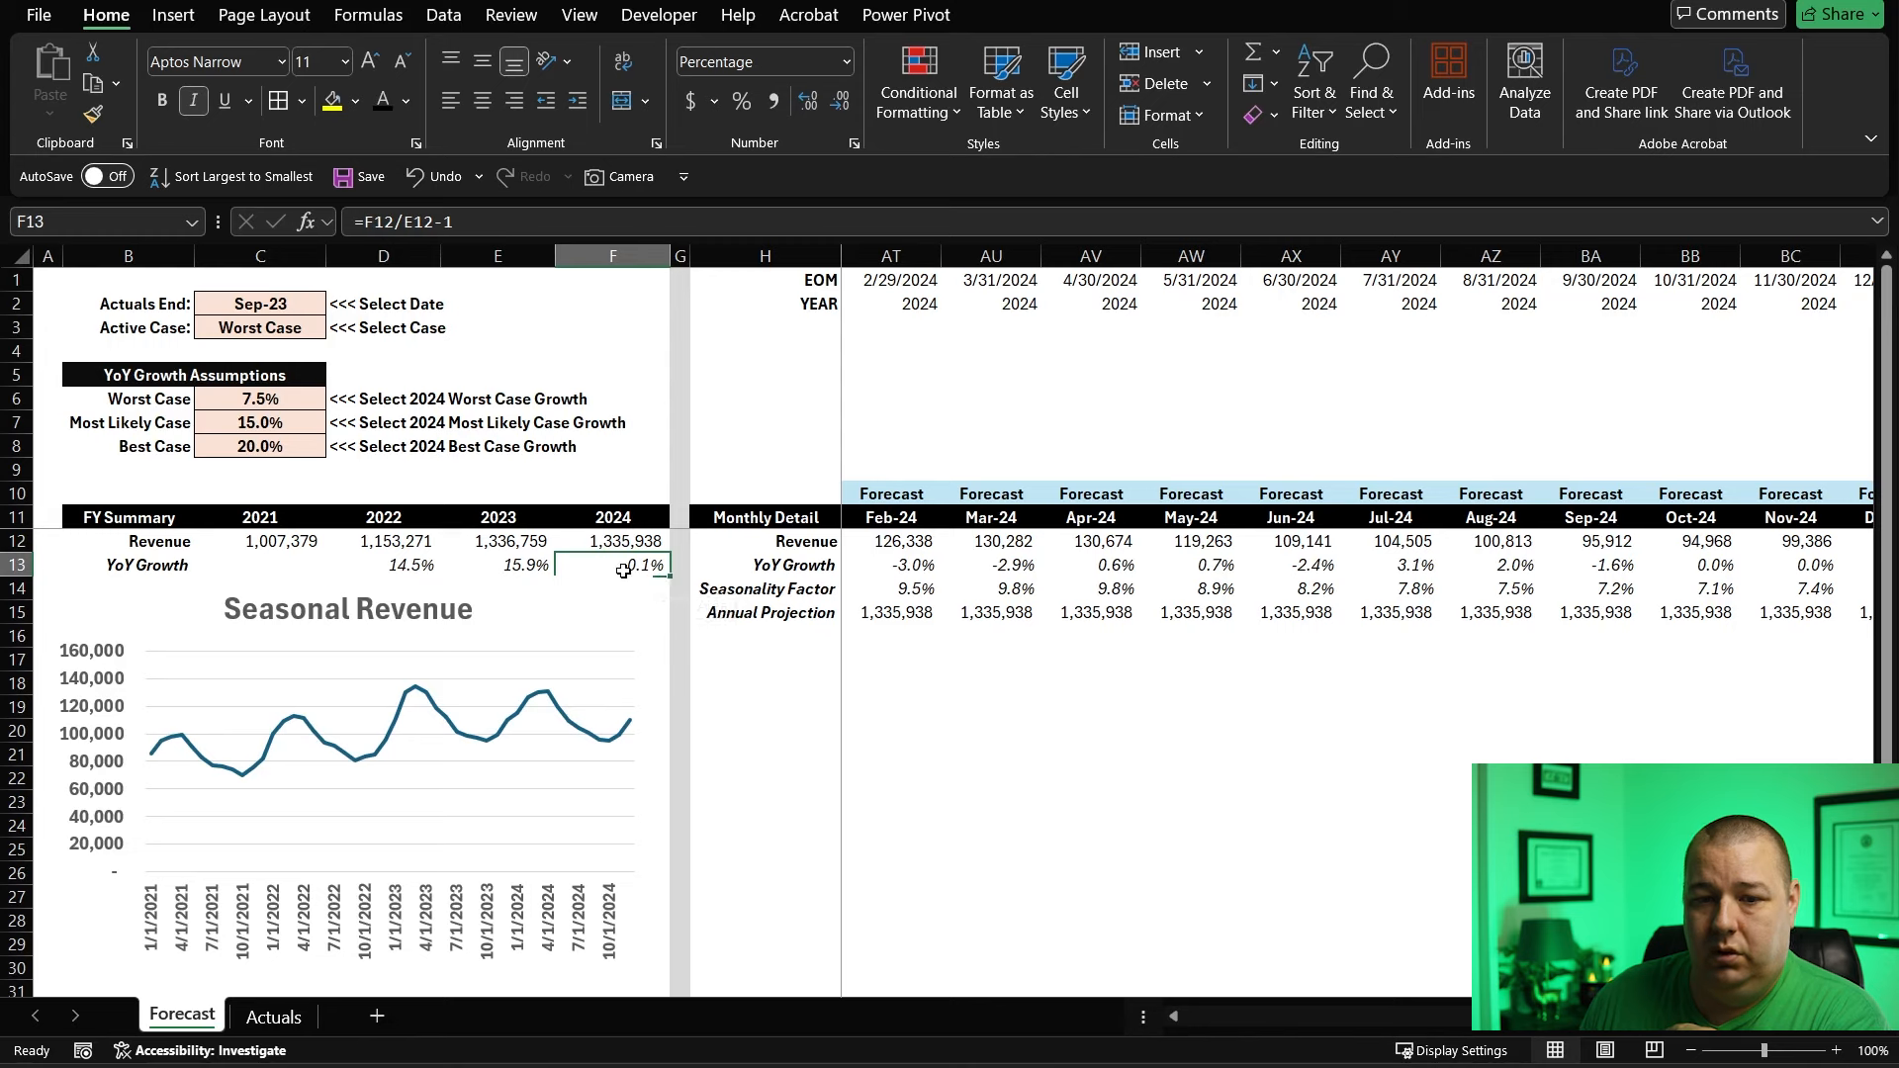
{"action": "left_click_drag", "start_coordinate": [525, 541], "coordinate": [593, 541]}
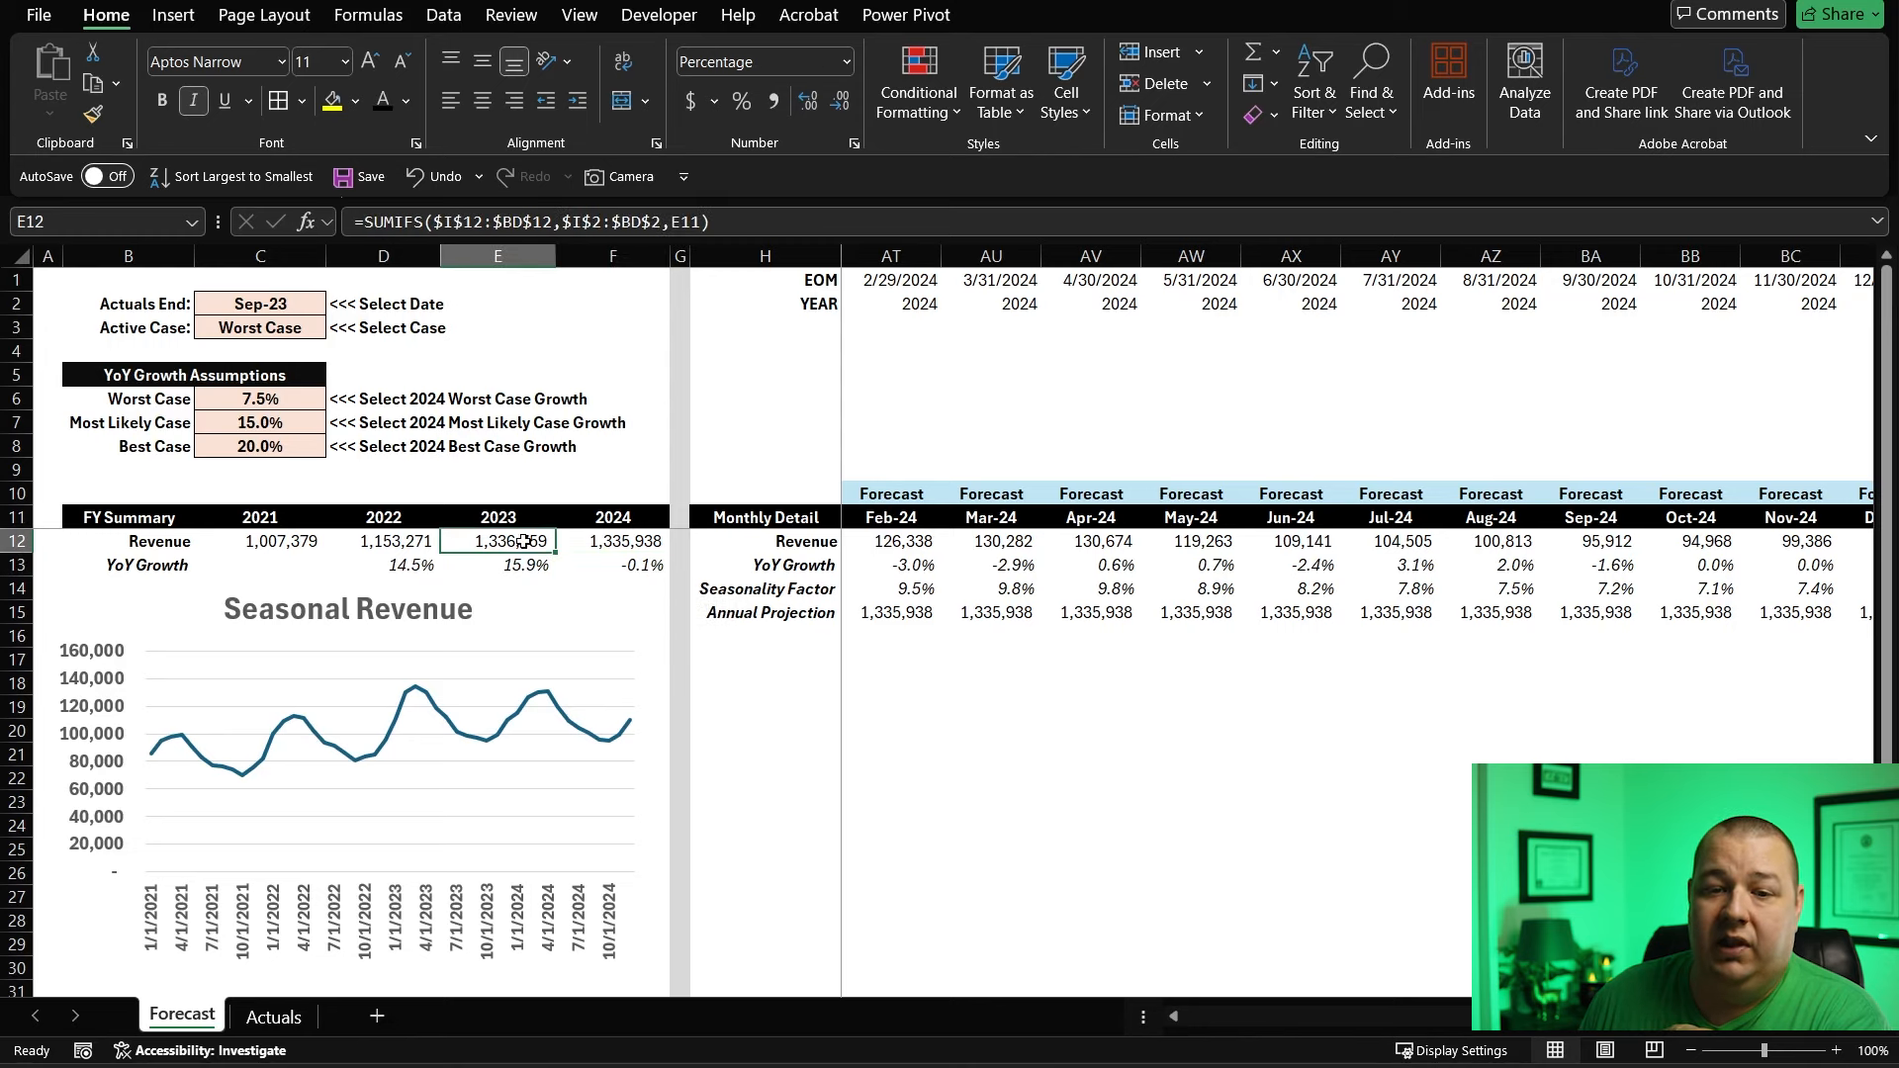
- Examine the monthly Revenue forecast formulas across 2024 and back into late 2023, ending at Jan-24
{"action": "left_click", "coordinate": [1252, 637]}
{"action": "left_click", "coordinate": [1282, 564]}
{"action": "left_click", "coordinate": [1412, 549]}
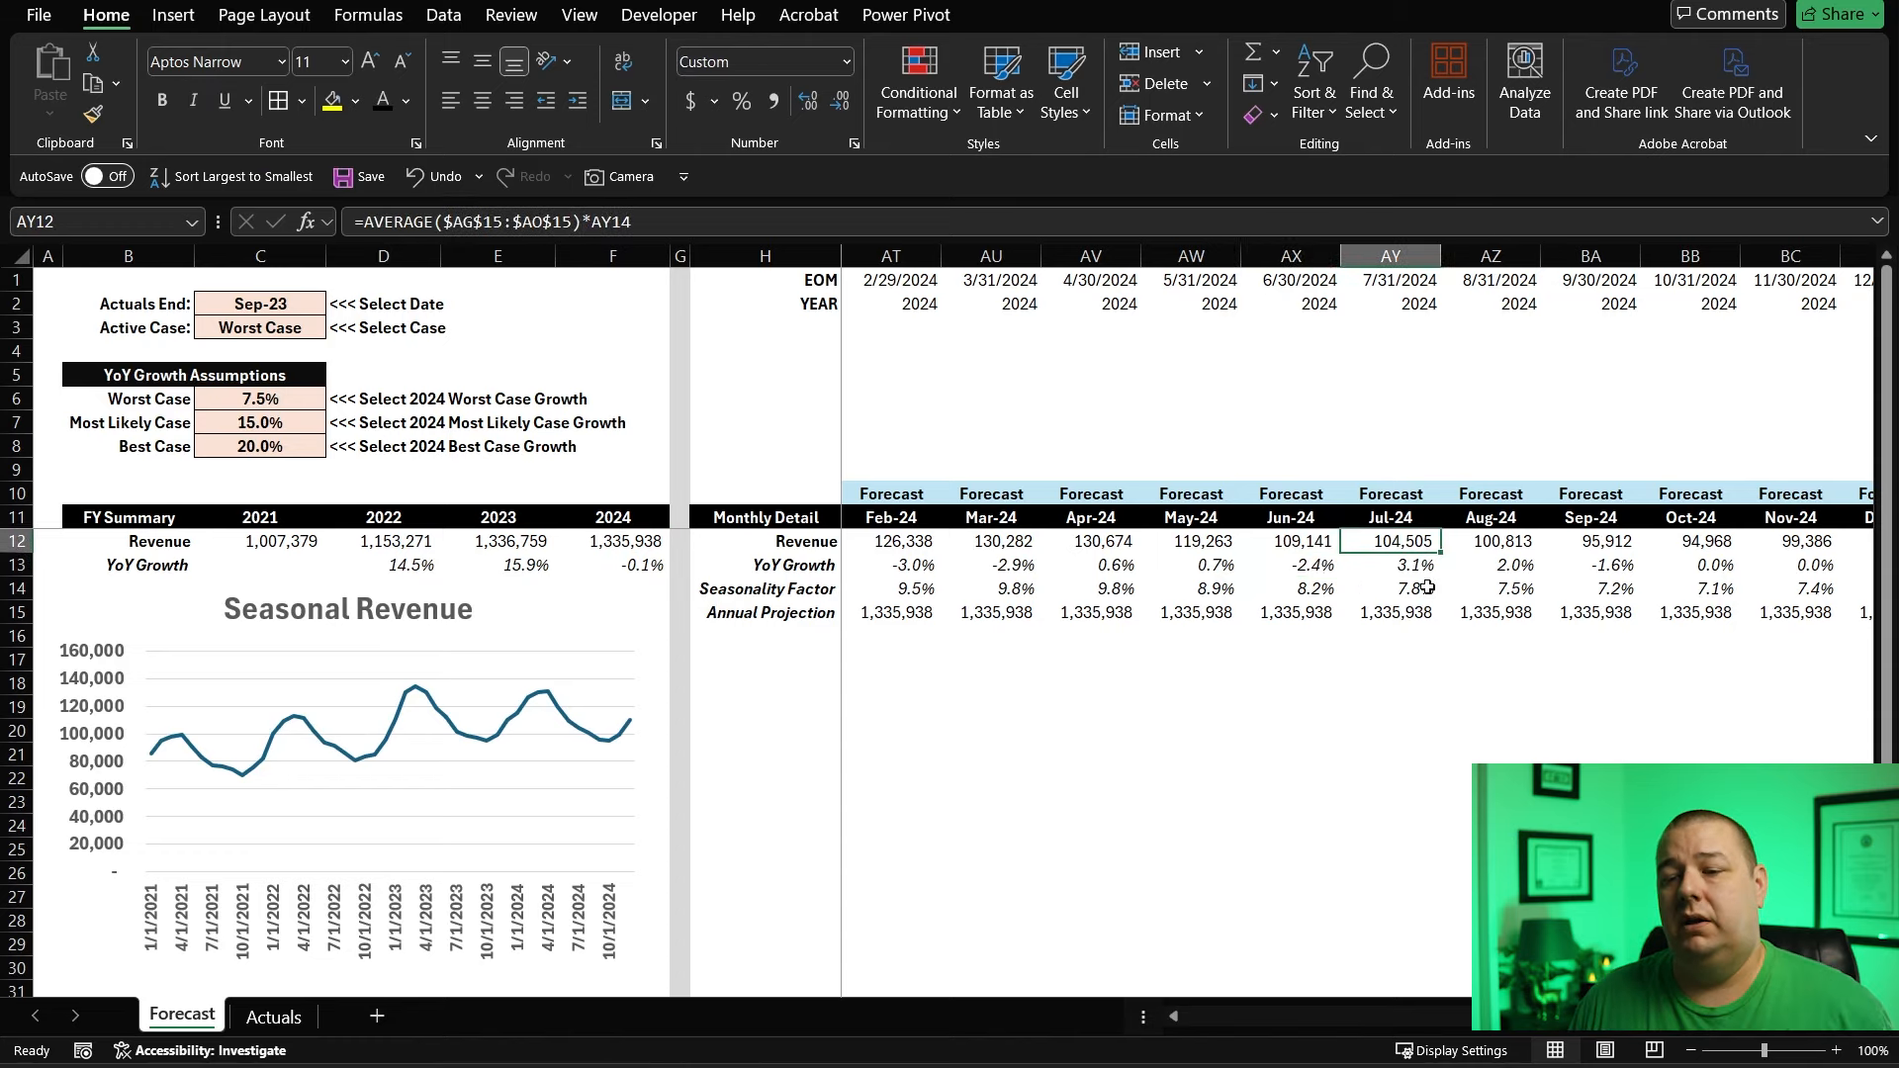
{"action": "key", "text": "Right"}
{"action": "key", "text": "Right"}
{"action": "key", "text": "Right"}
{"action": "key", "text": "Right"}
{"action": "key", "text": "Right"}
{"action": "key", "text": "Left"}
{"action": "key", "text": "Left"}
{"action": "key", "text": "Left"}
{"action": "key", "text": "Left"}
{"action": "key", "text": "Left"}
{"action": "key", "text": "Left"}
{"action": "key", "text": "Left"}
{"action": "key", "text": "Left"}
{"action": "key", "text": "Left"}
{"action": "key", "text": "Left"}
{"action": "key", "text": "Left"}
{"action": "key", "text": "Left"}
{"action": "key", "text": "Left"}
{"action": "key", "text": "Left"}
{"action": "key", "text": "Left"}
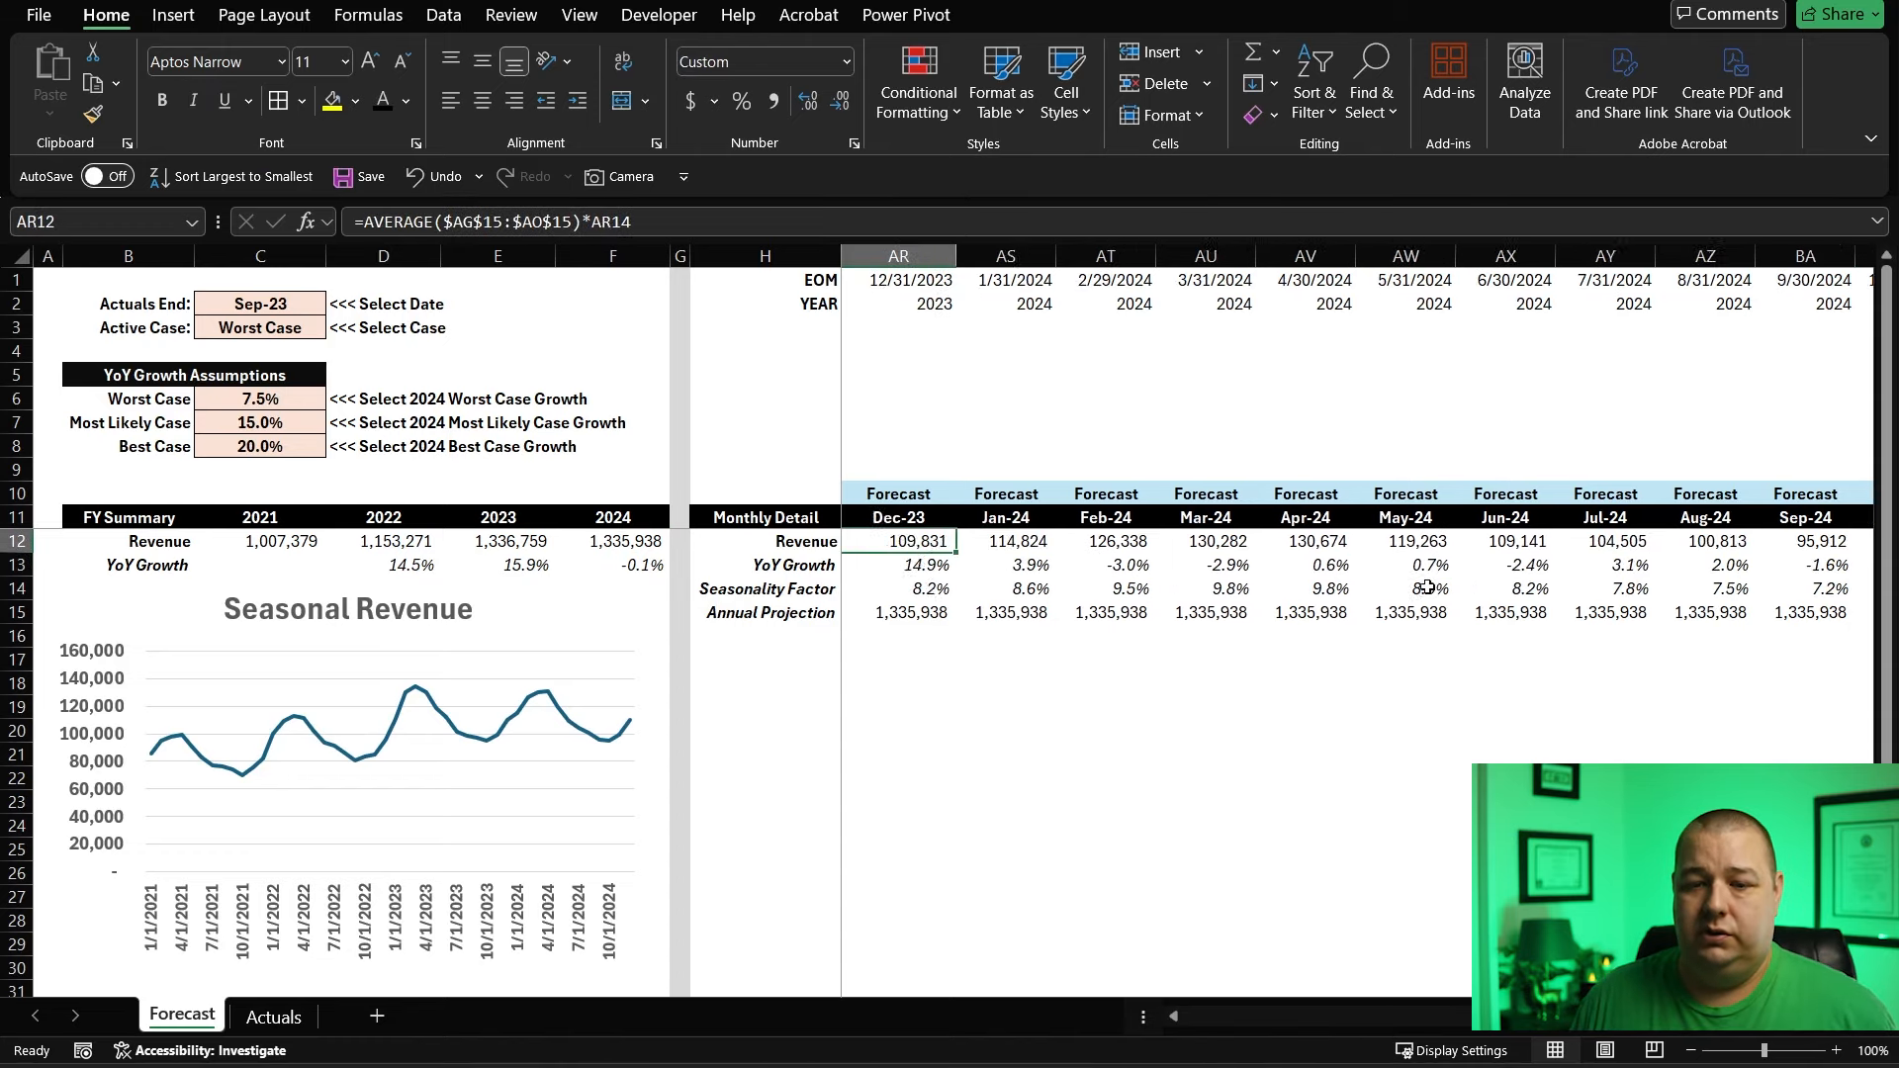
{"action": "key", "text": "Right"}
{"action": "key", "text": "Right"}
{"action": "key", "text": "Right"}
{"action": "key", "text": "Right"}
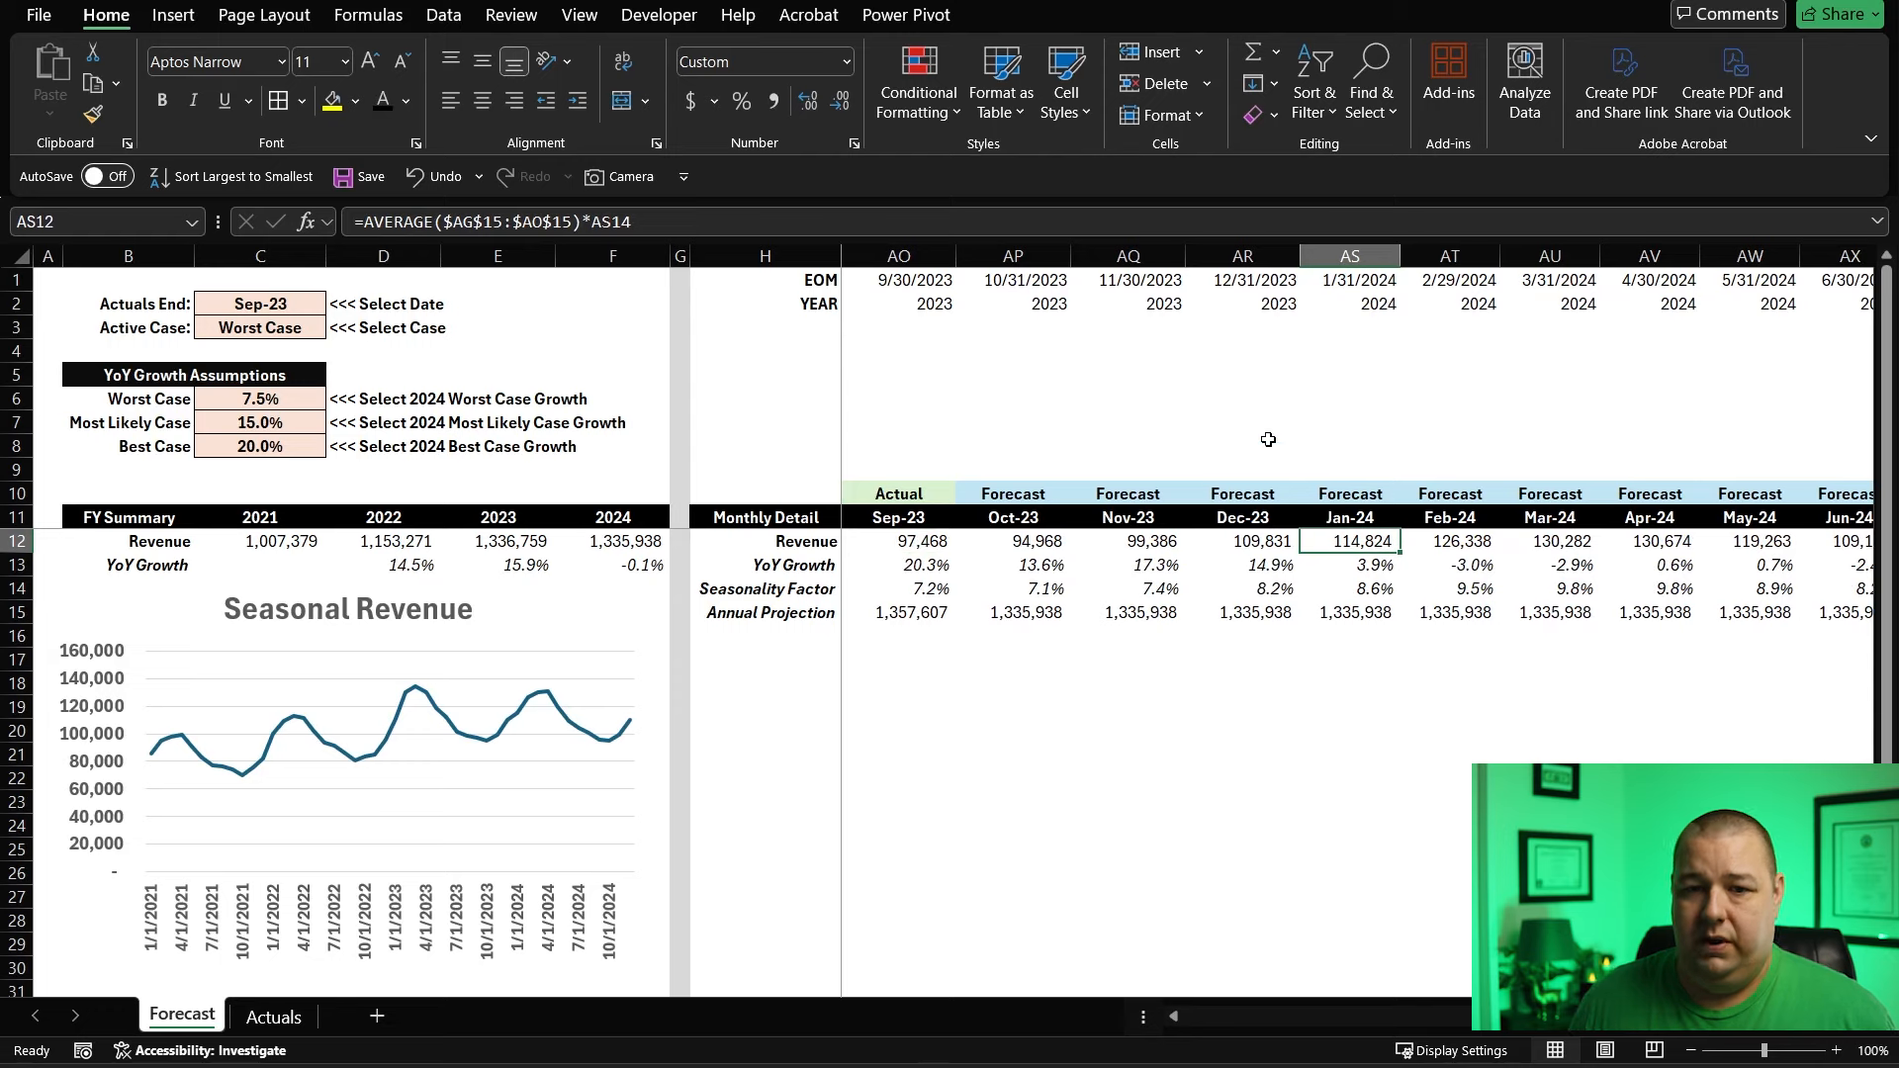
- Extend the Jan-24 Revenue formula's average to $AG$15:$AR$15 and begin a 1+XLOOKUP growth multiplier that looks up Active Case $C$3
{"action": "left_click", "coordinate": [914, 221]}
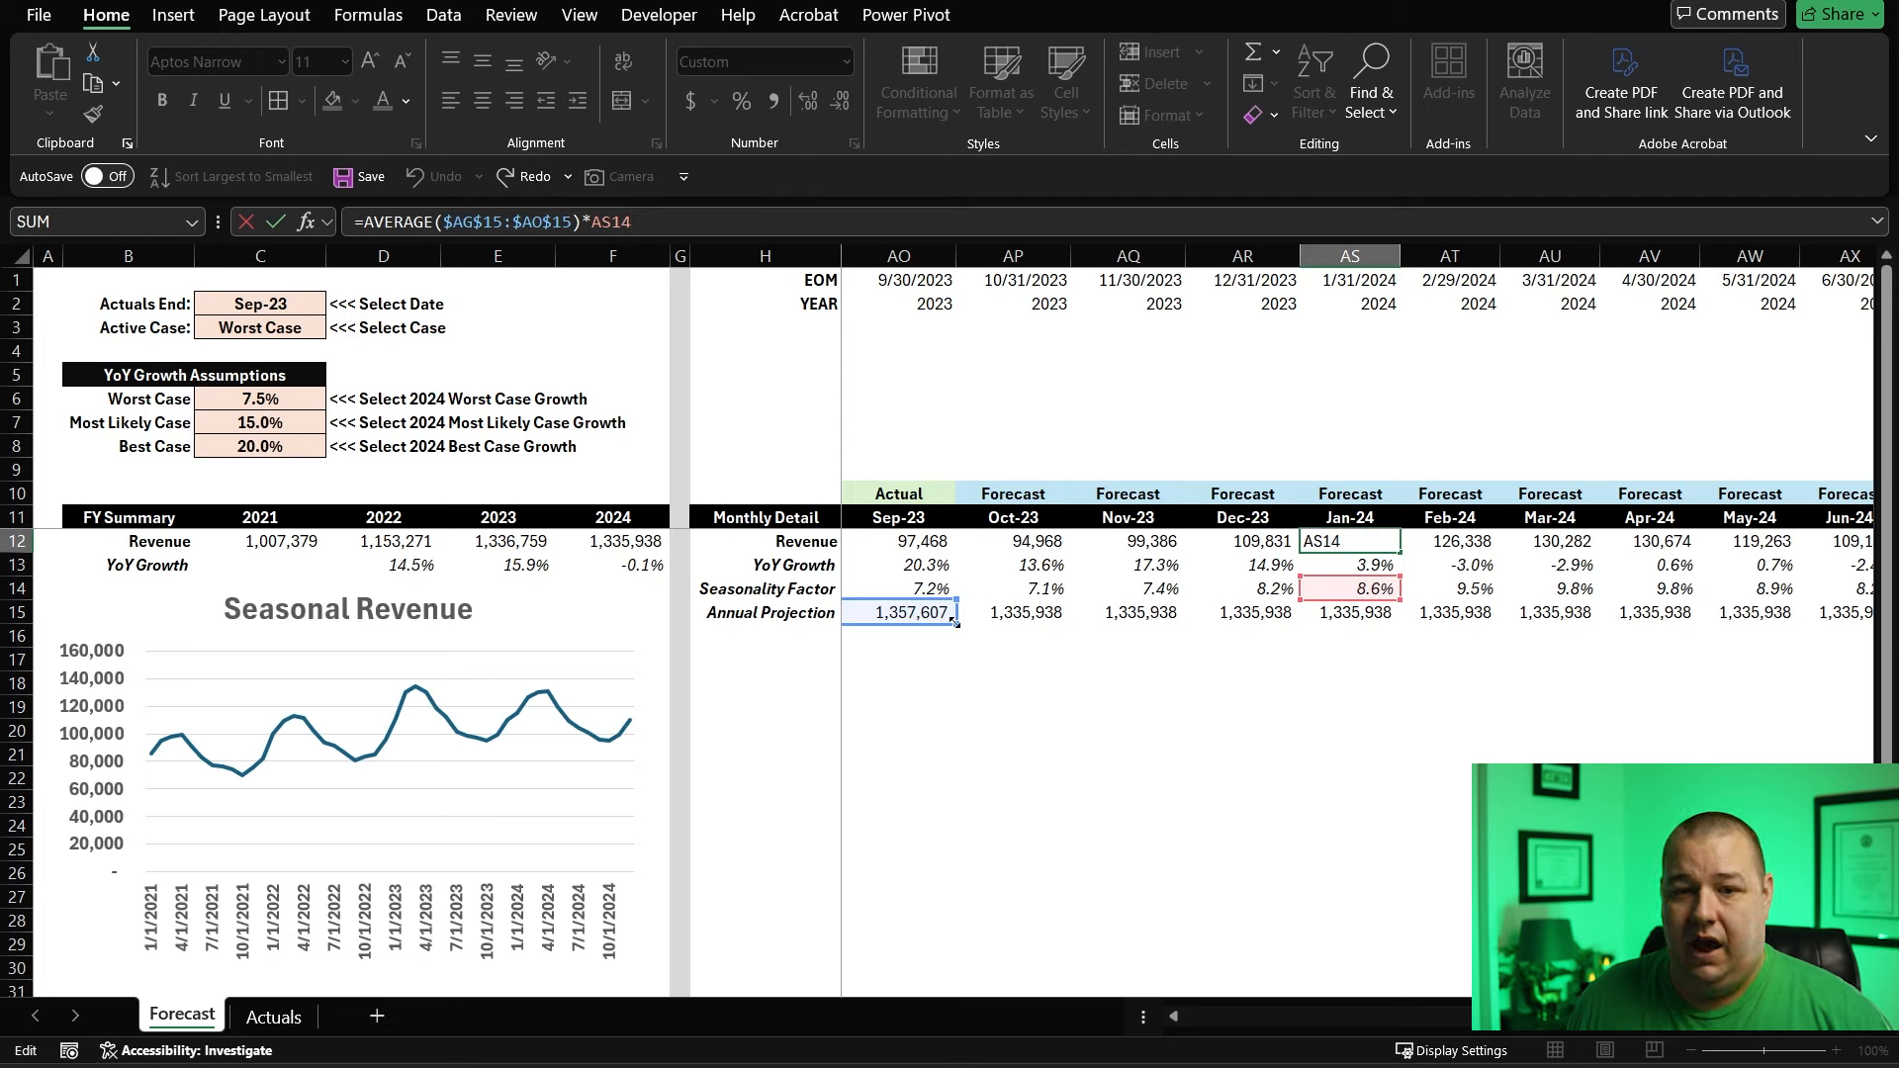
{"action": "left_click_drag", "start_coordinate": [955, 623], "coordinate": [1276, 614]}
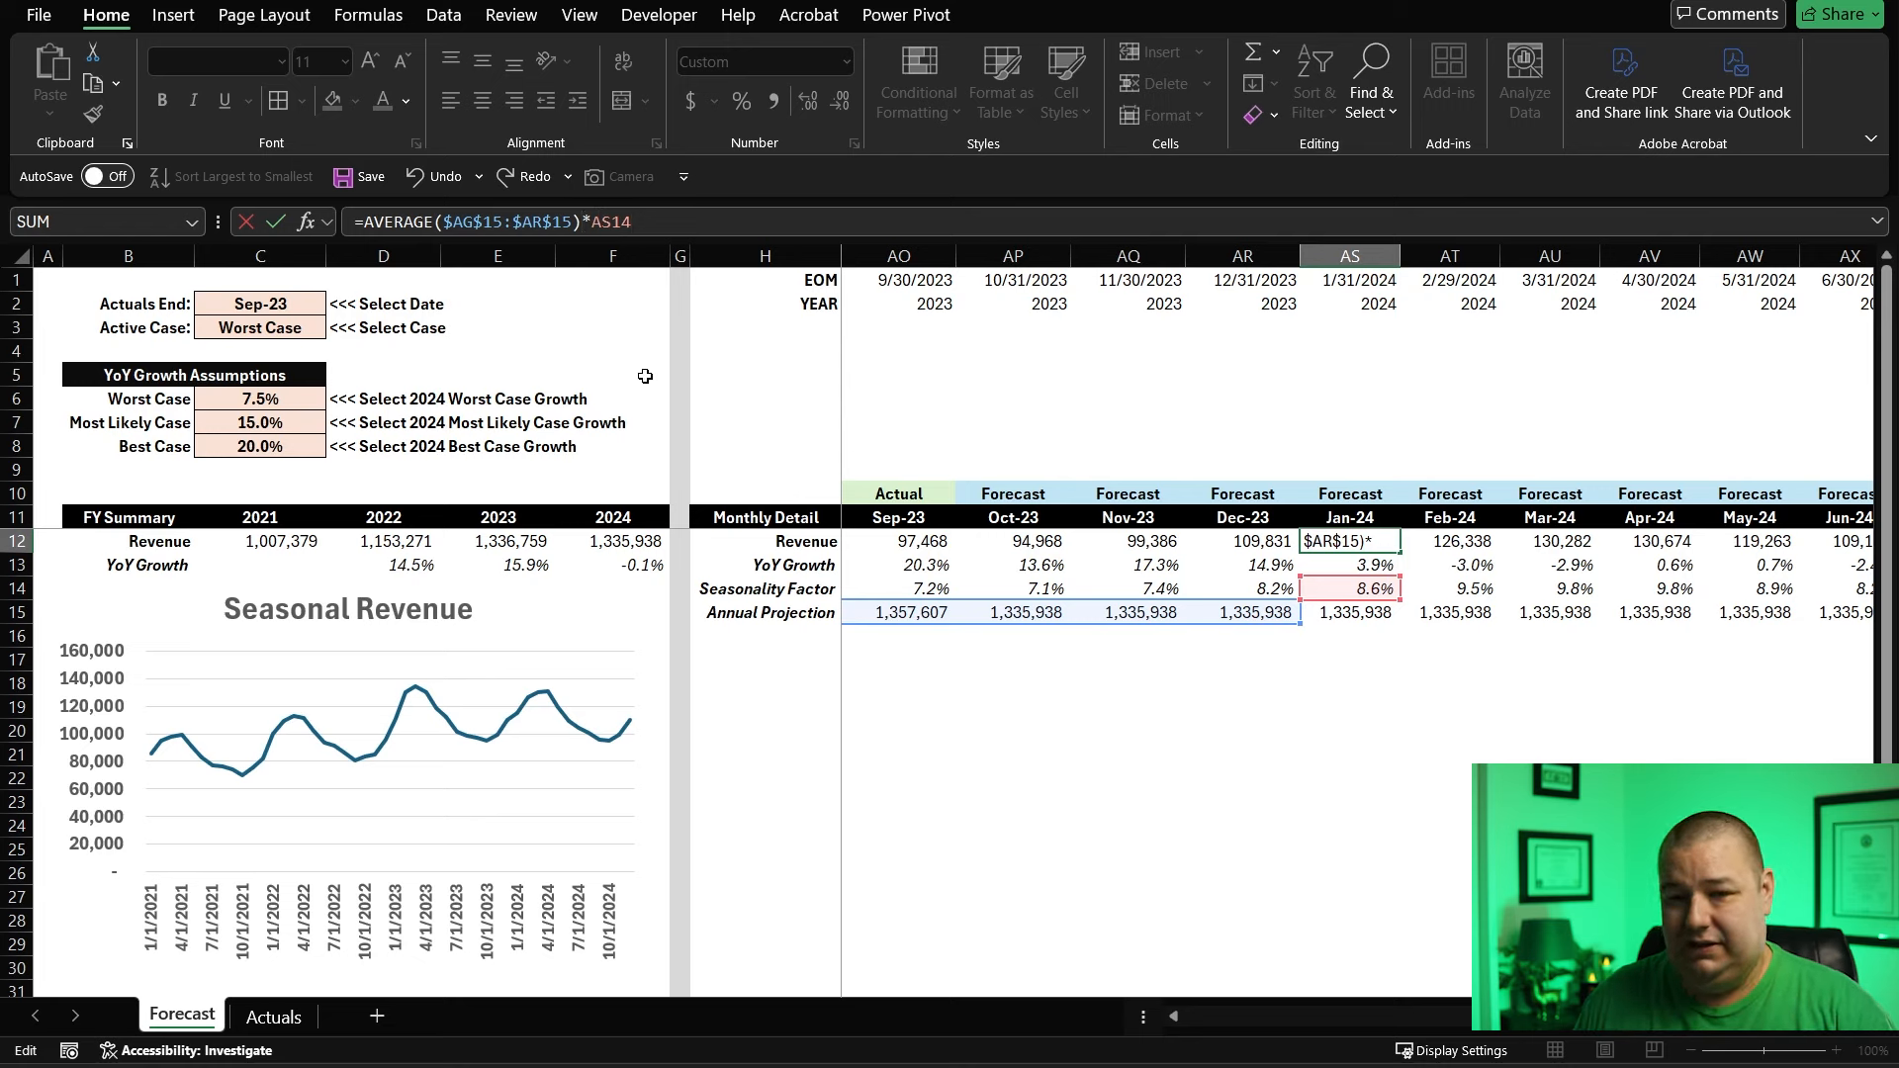
{"action": "type", "text": "*(*"}
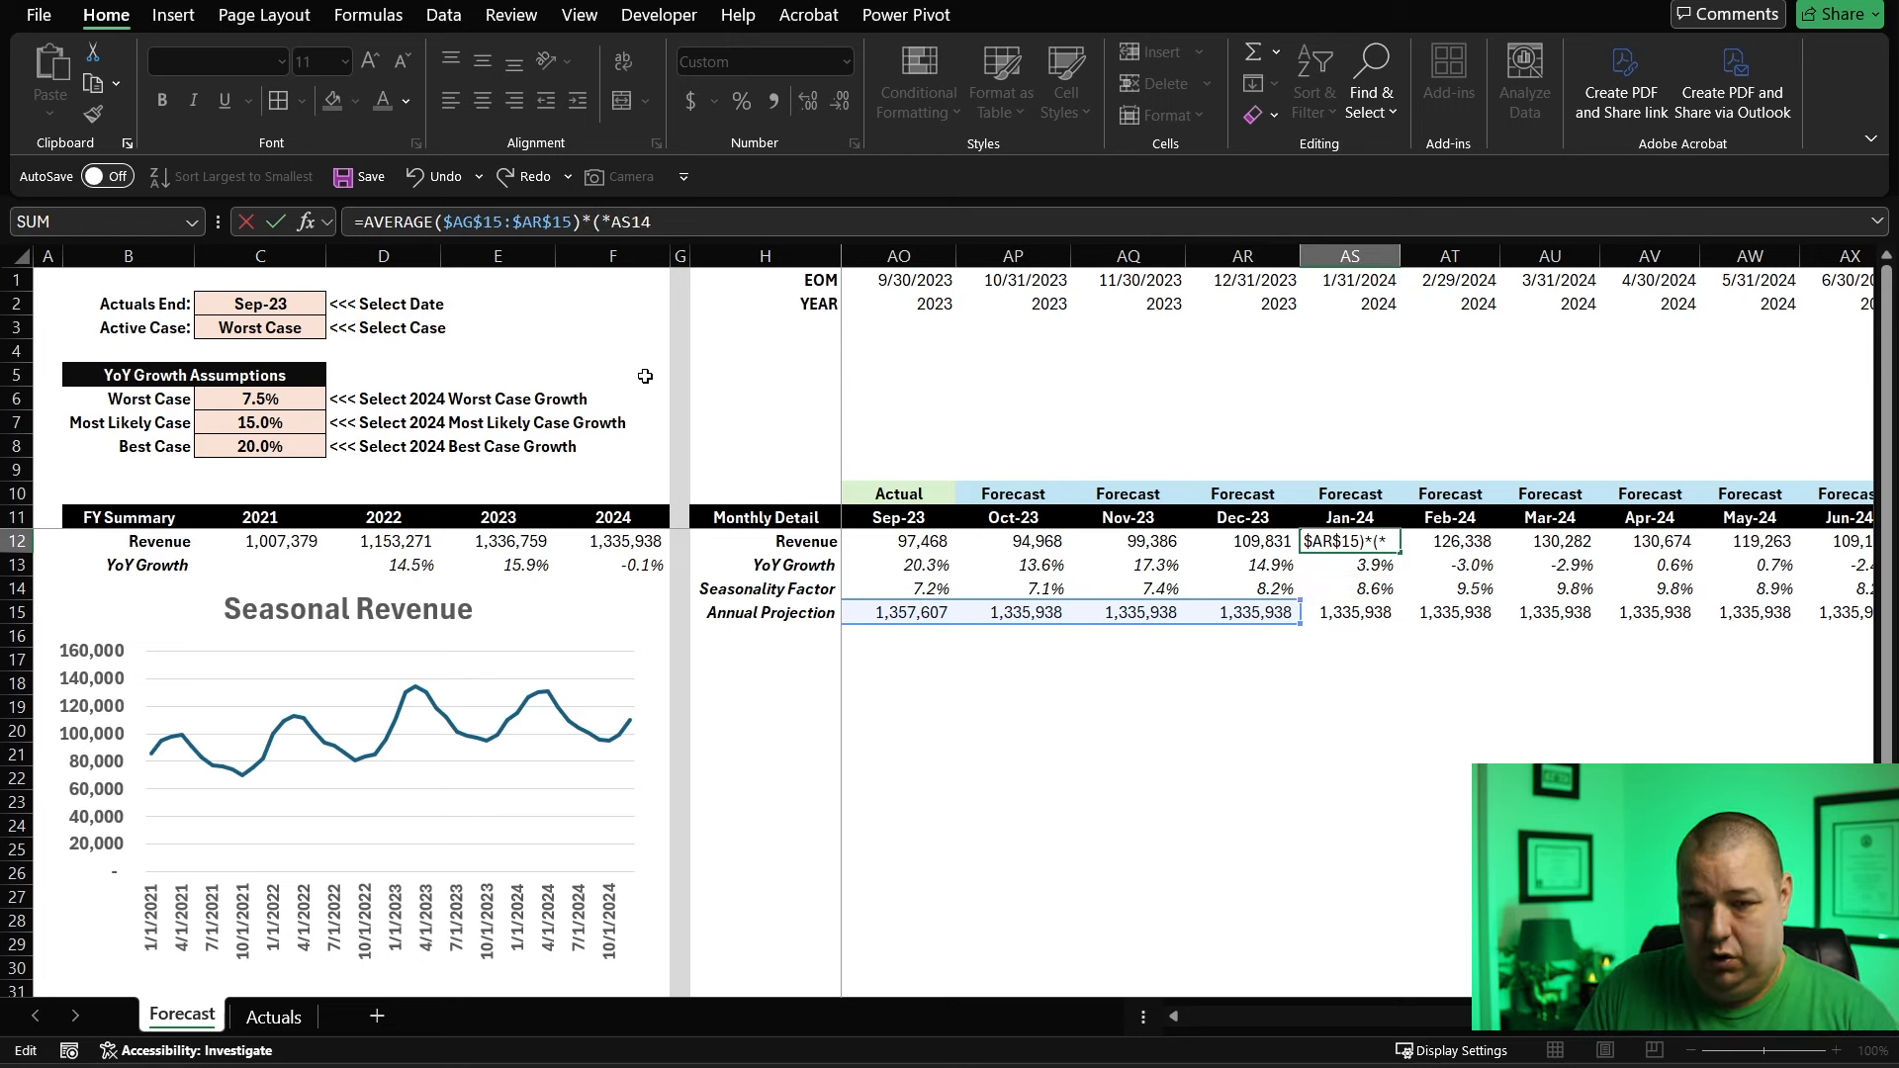
{"action": "type", "text": "1+"}
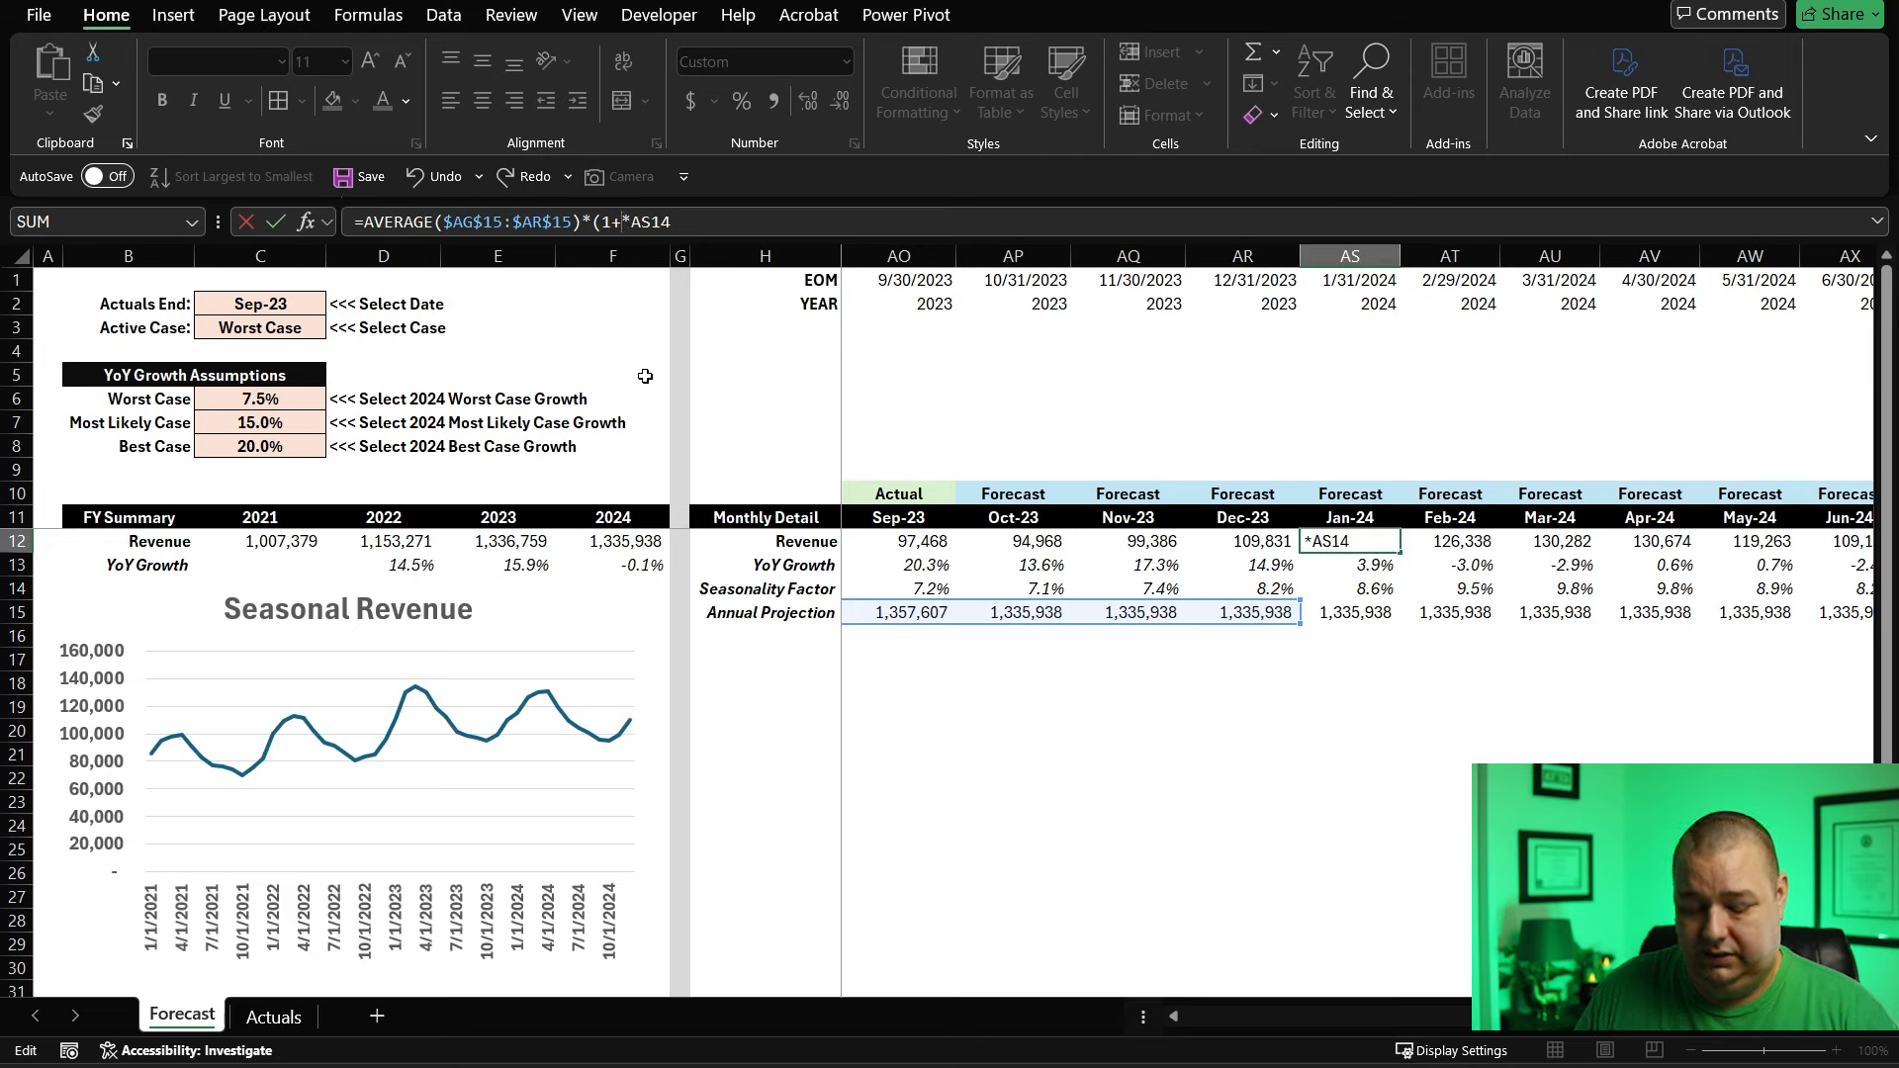
{"action": "type", "text": "XLOOKUP("}
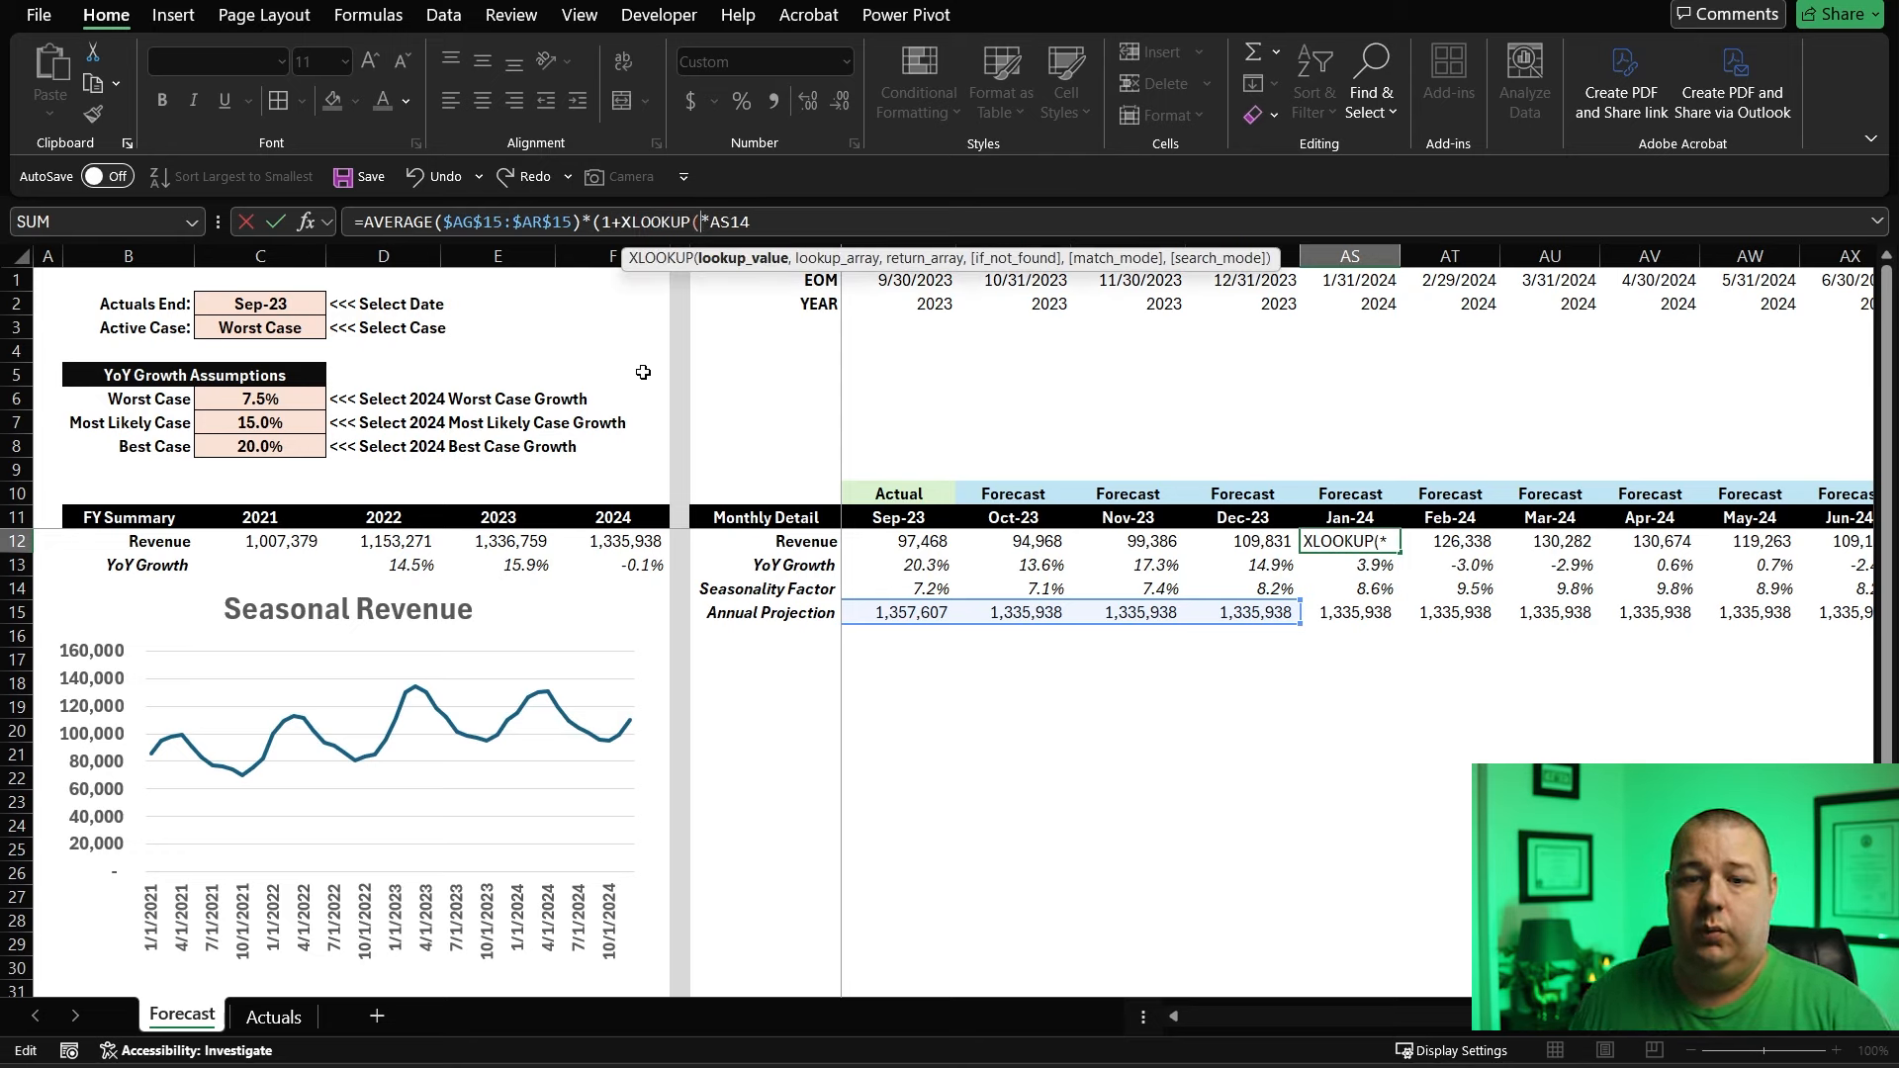
{"action": "left_click", "coordinate": [219, 333]}
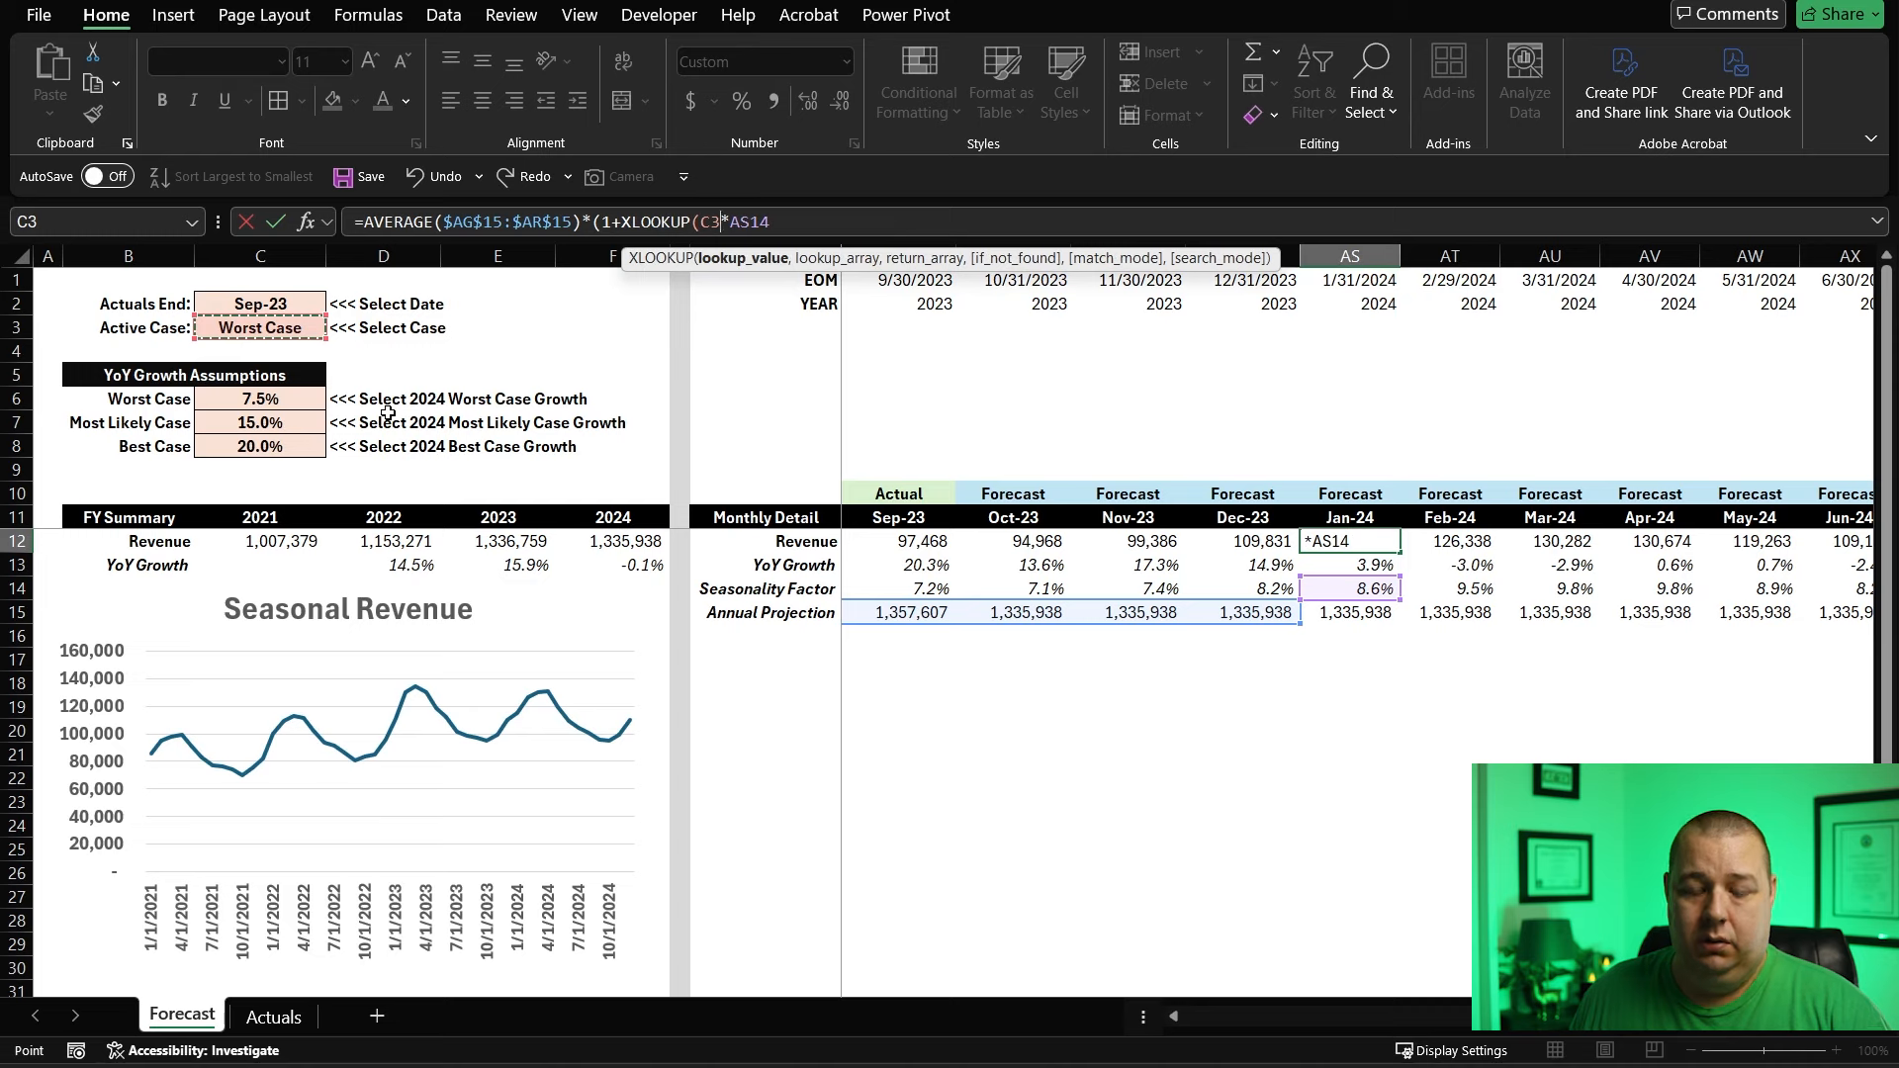
{"action": "key", "text": "F4"}
{"action": "type", "text": ","}
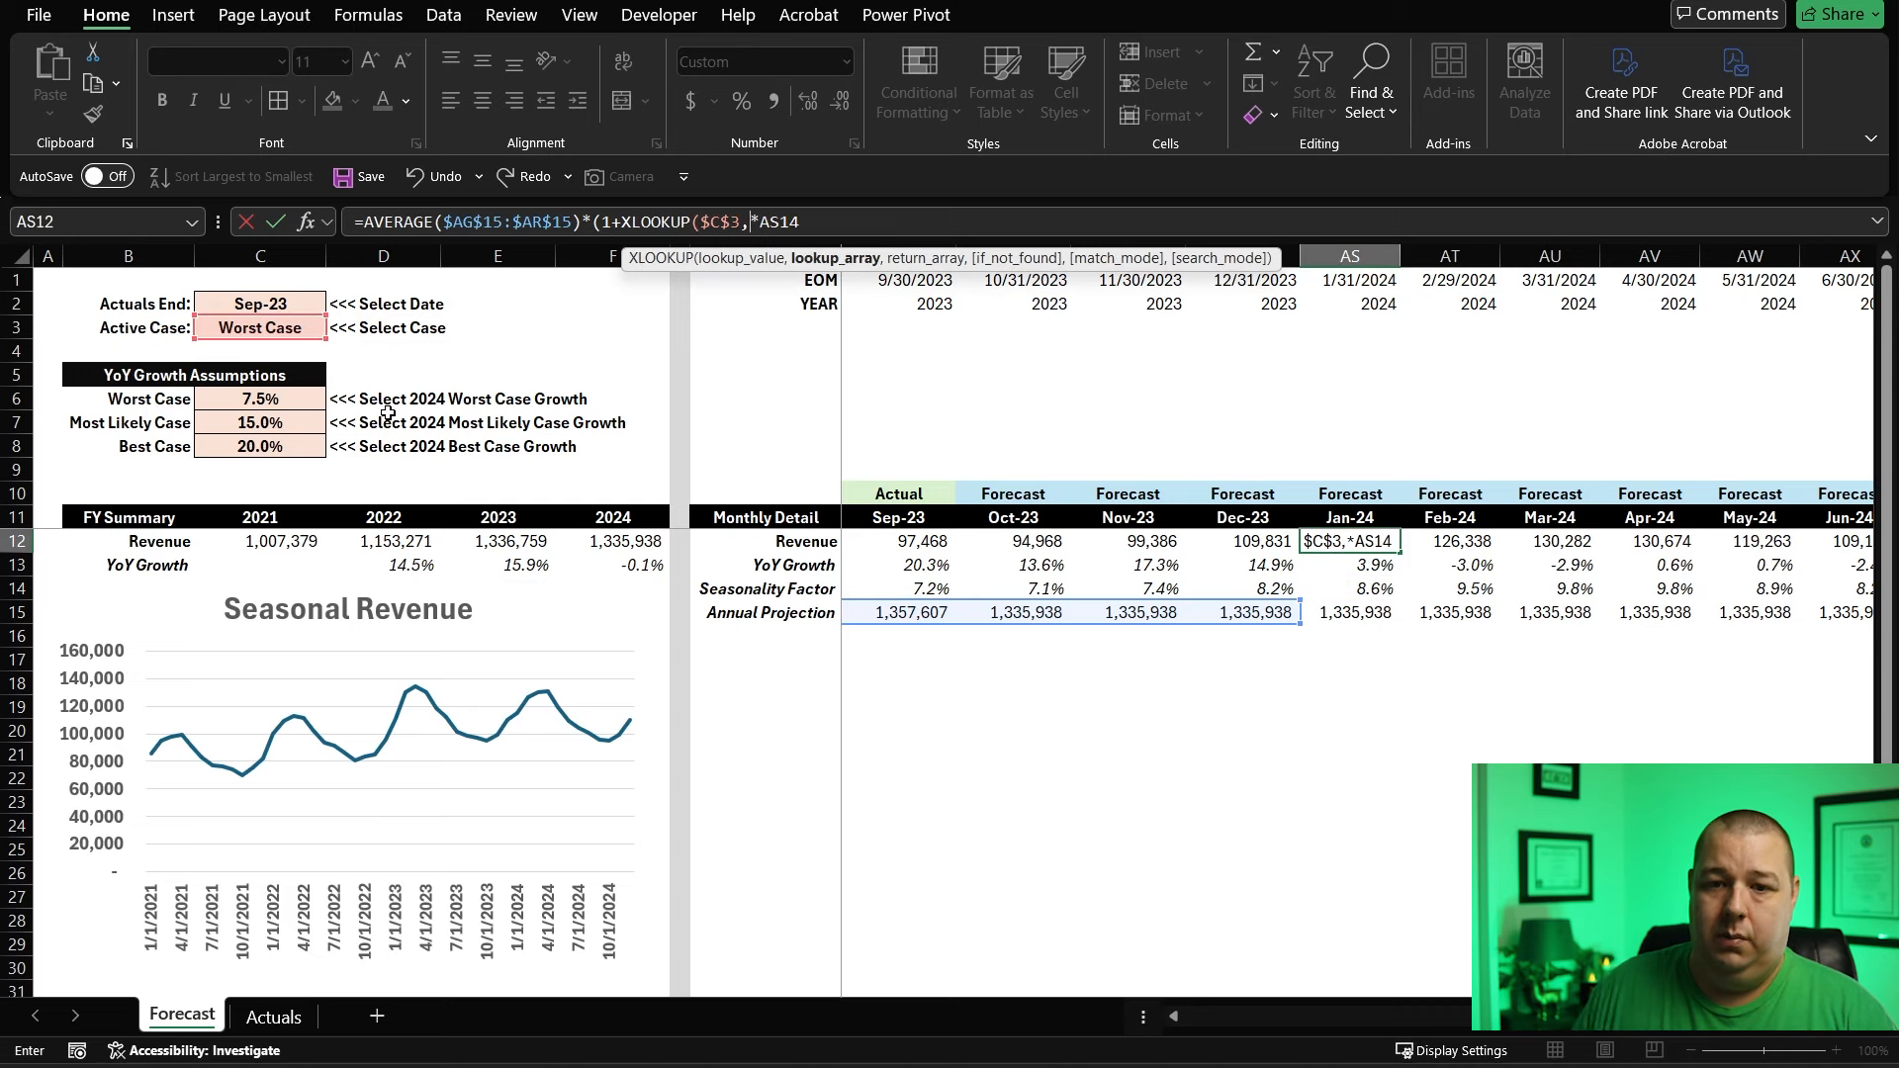
- Complete the Jan-24 Revenue growth lookup with case names $B$6:$B$8 and growth rates $C$6:$C$8, keeping the multiplication by AS14
{"action": "left_click_drag", "start_coordinate": [168, 394], "coordinate": [168, 445]}
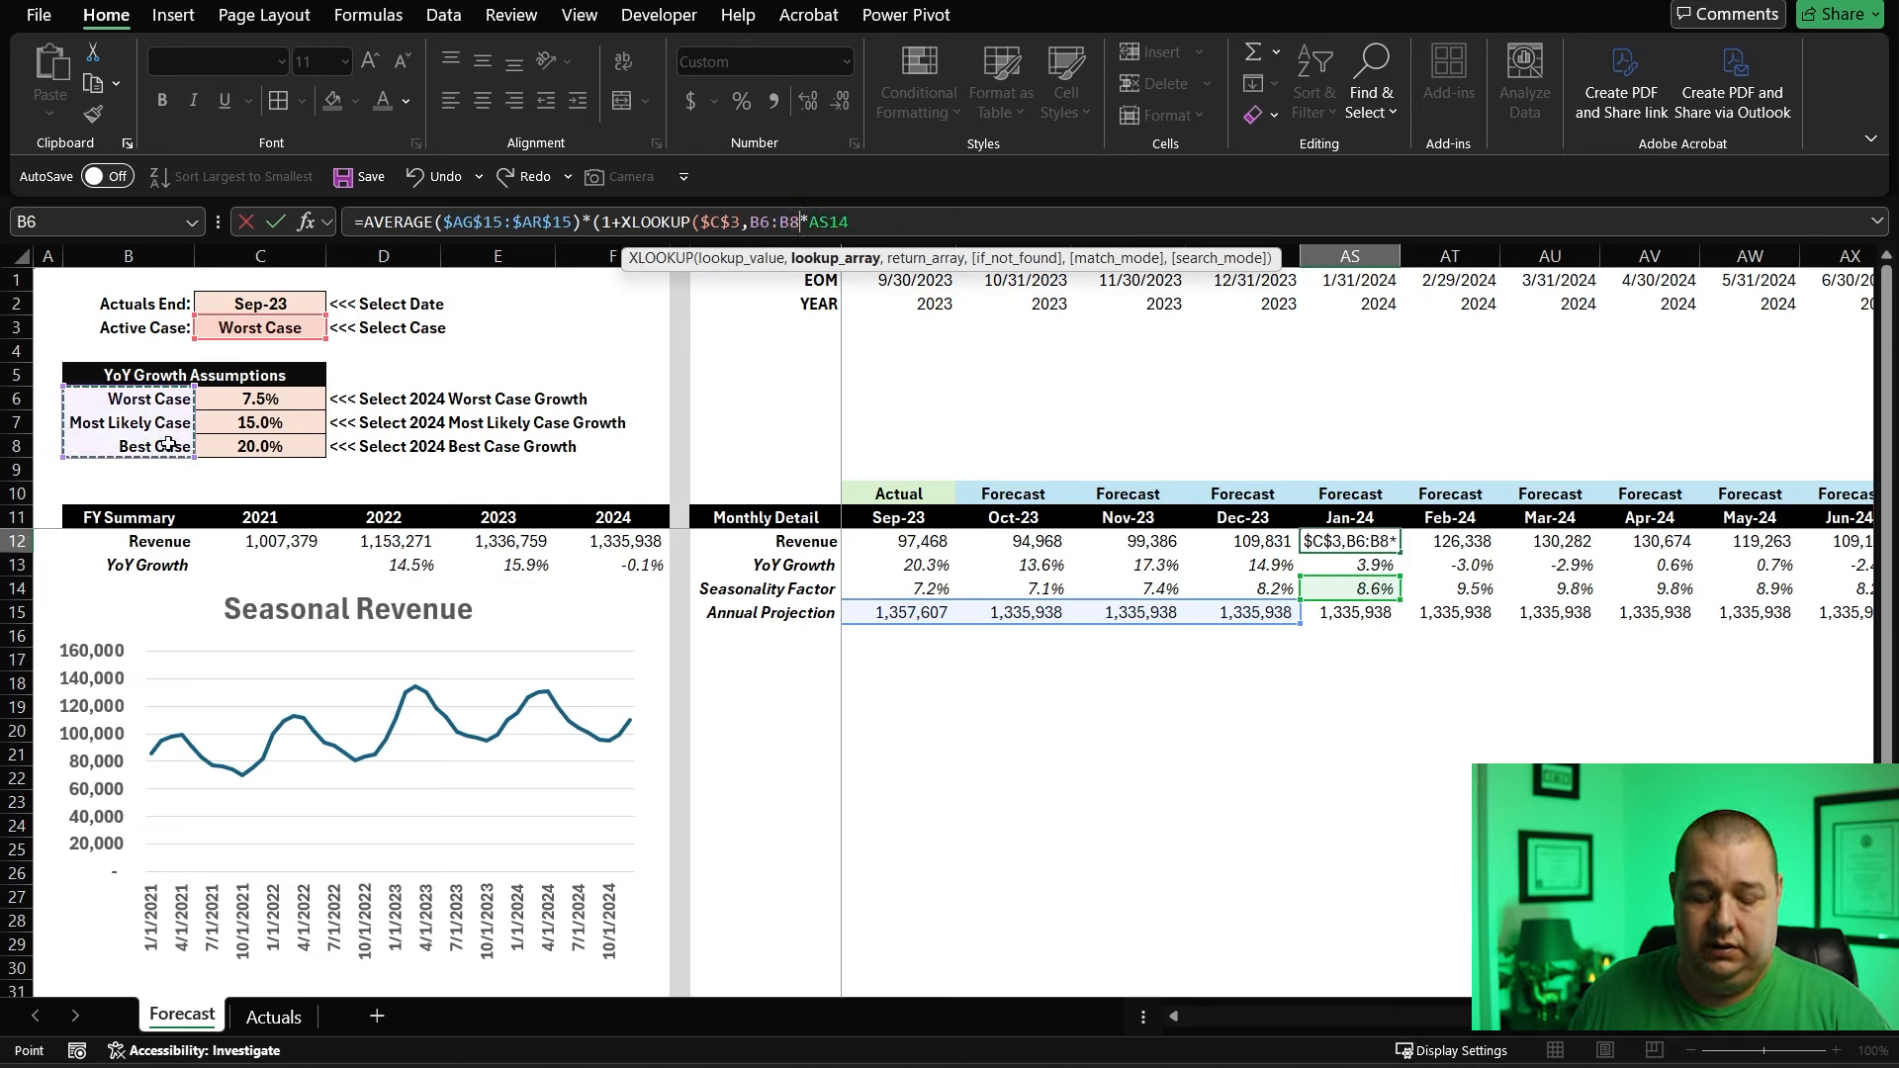
{"action": "key", "text": "F4"}
{"action": "type", "text": ","}
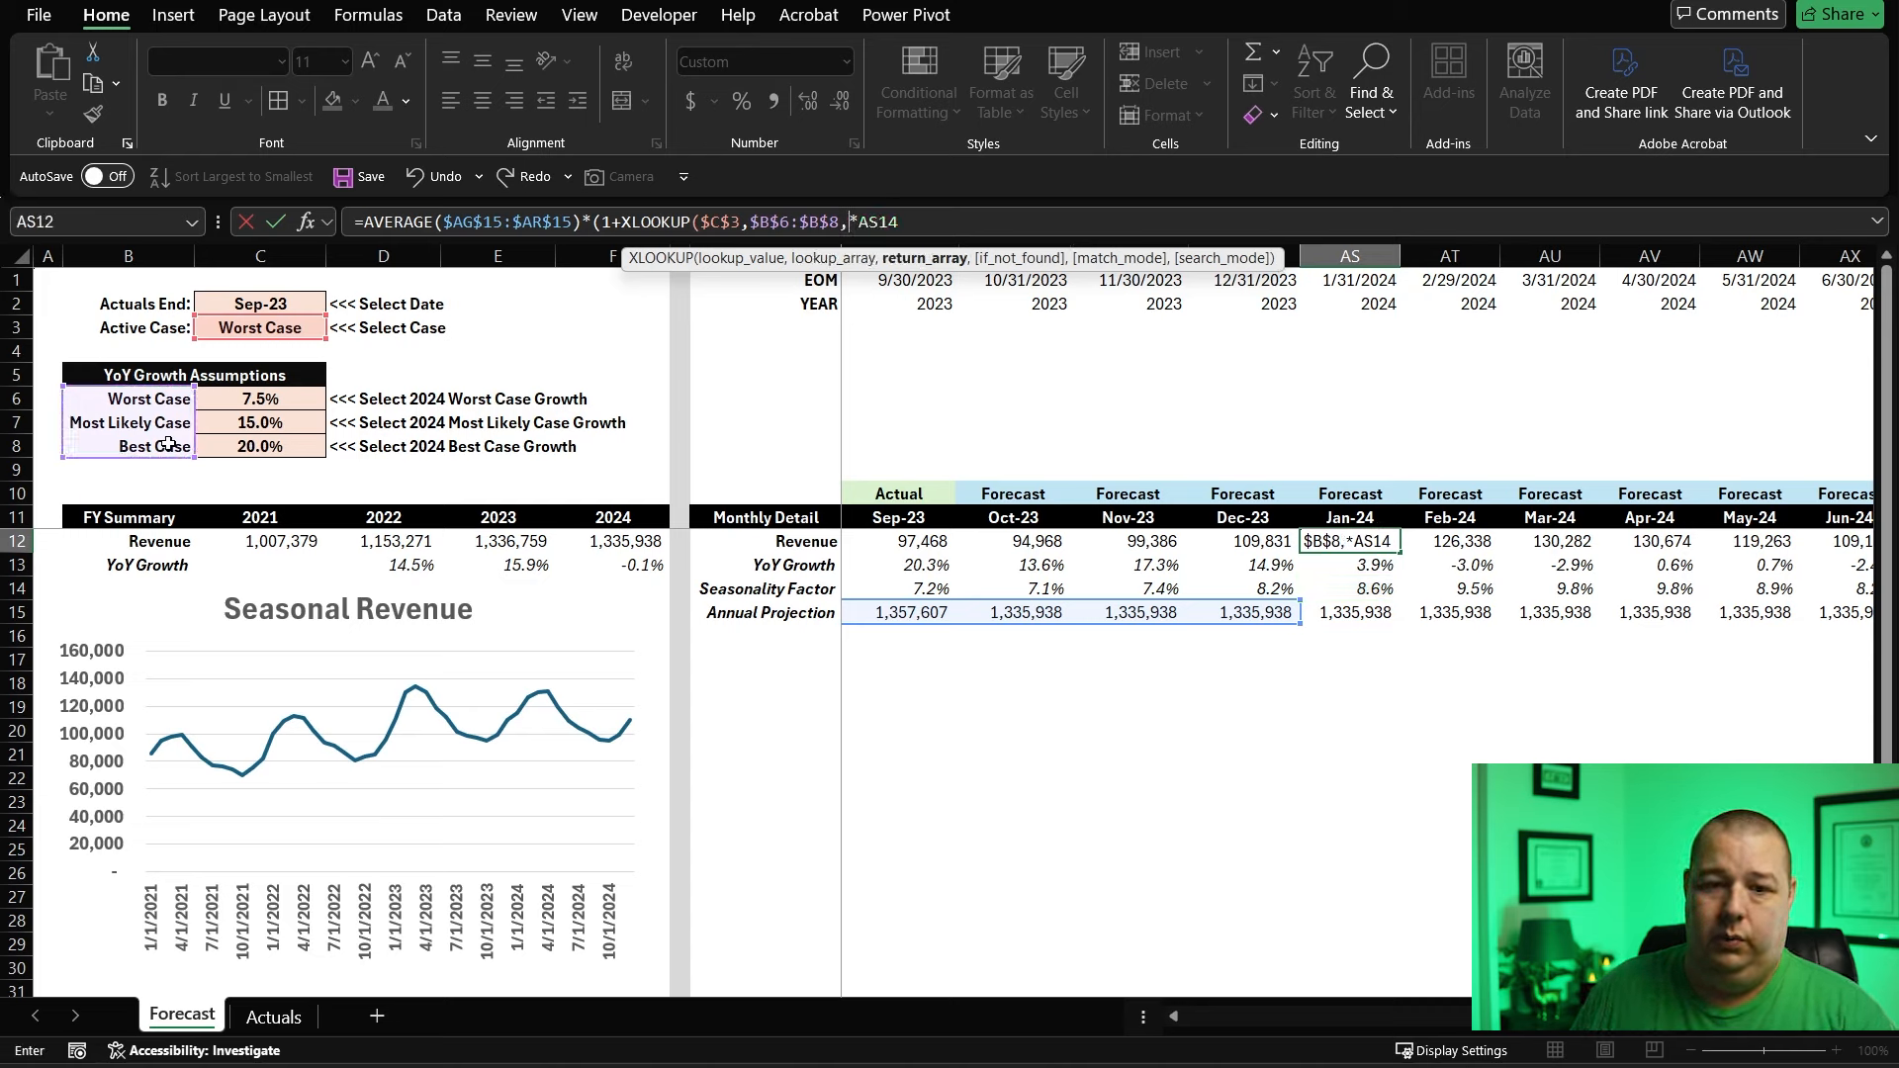
{"action": "left_click_drag", "start_coordinate": [280, 399], "coordinate": [280, 453]}
{"action": "key", "text": "F4"}
{"action": "type", "text": ")"}
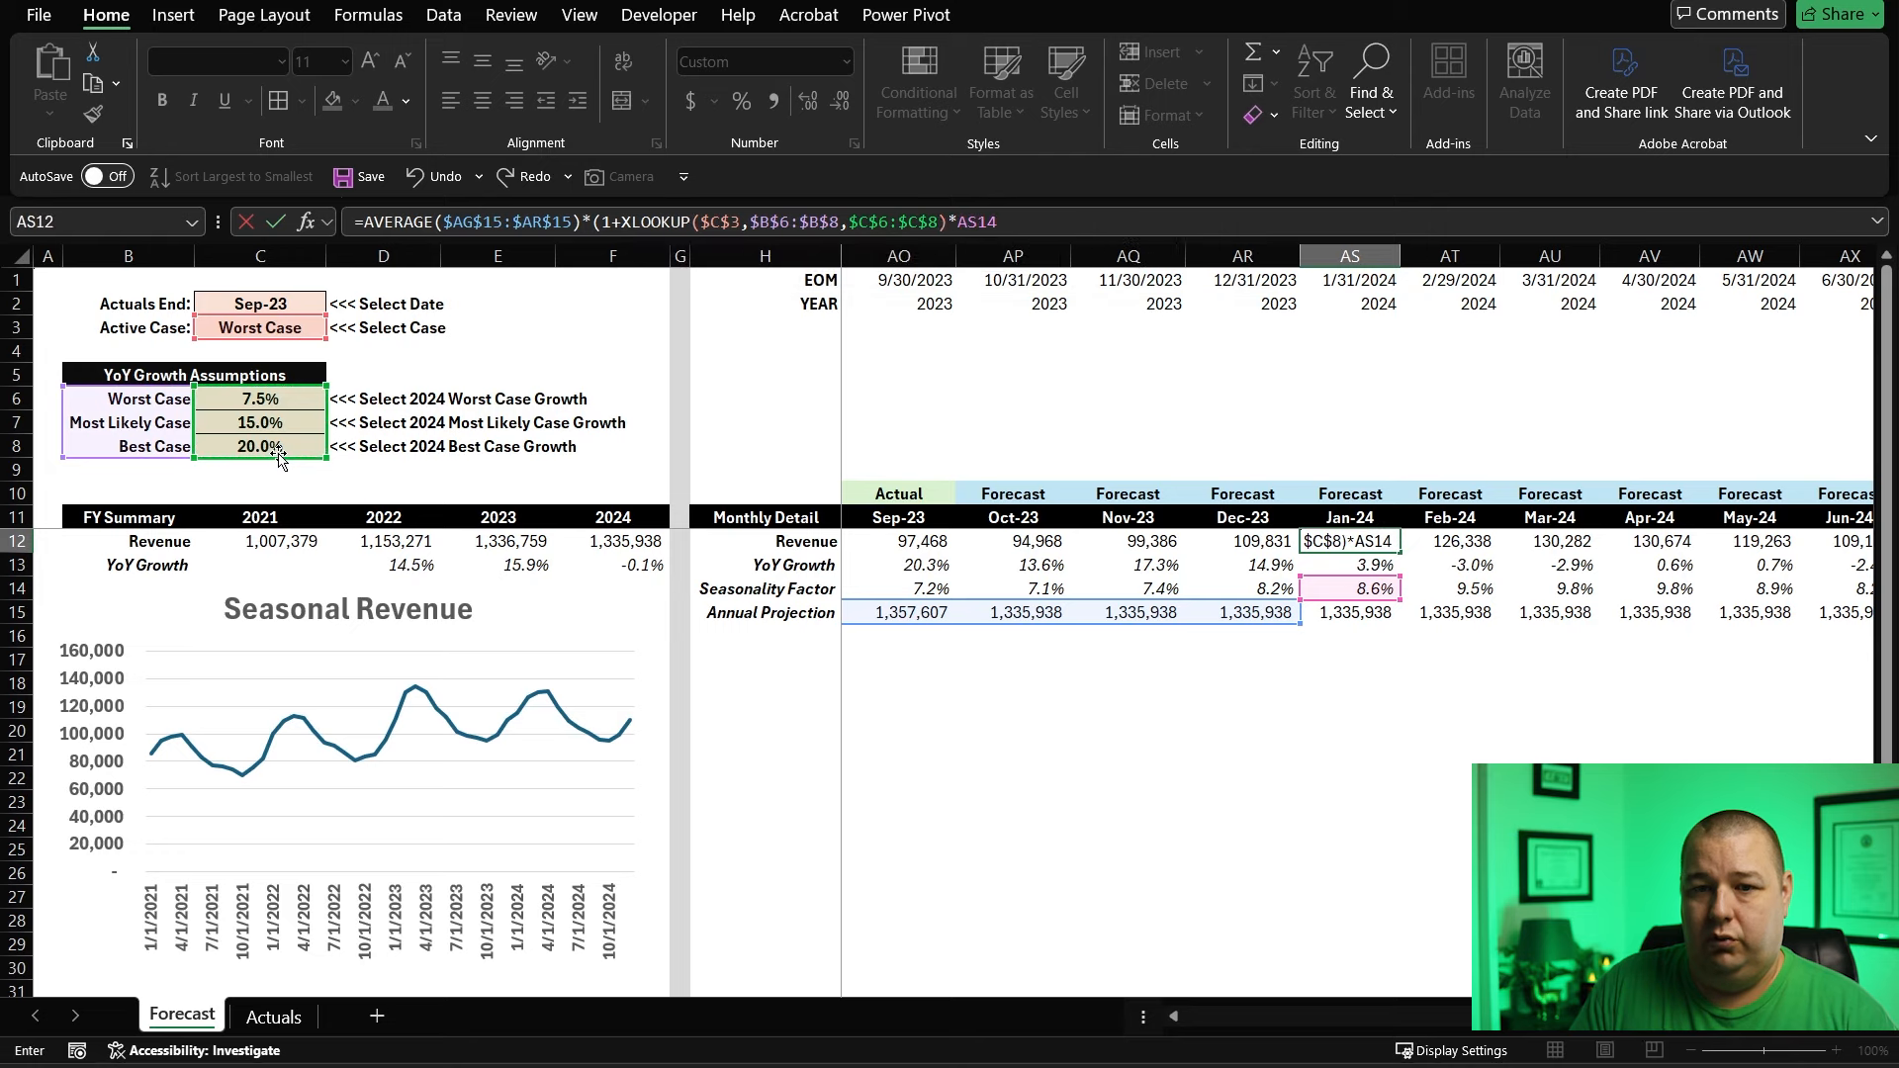
{"action": "type", "text": "*"}
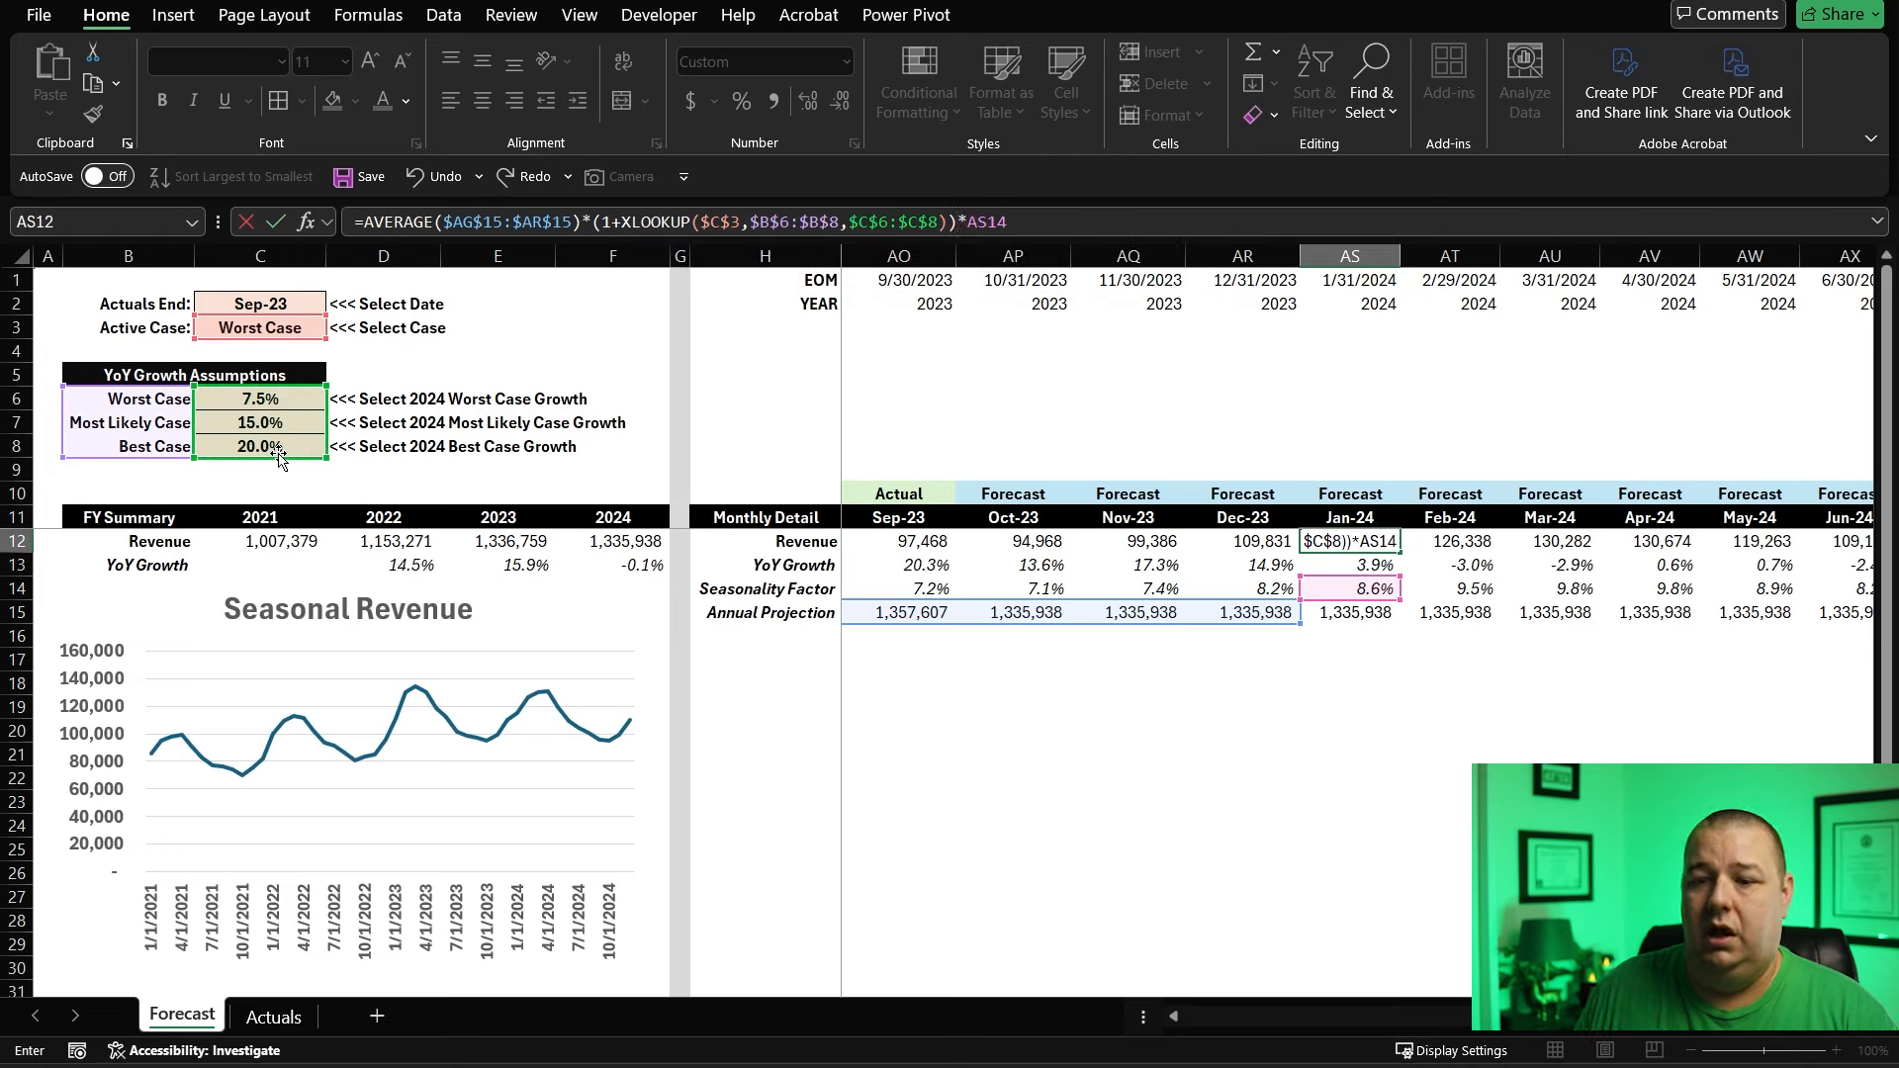
{"action": "key", "text": "ctrl+Return"}
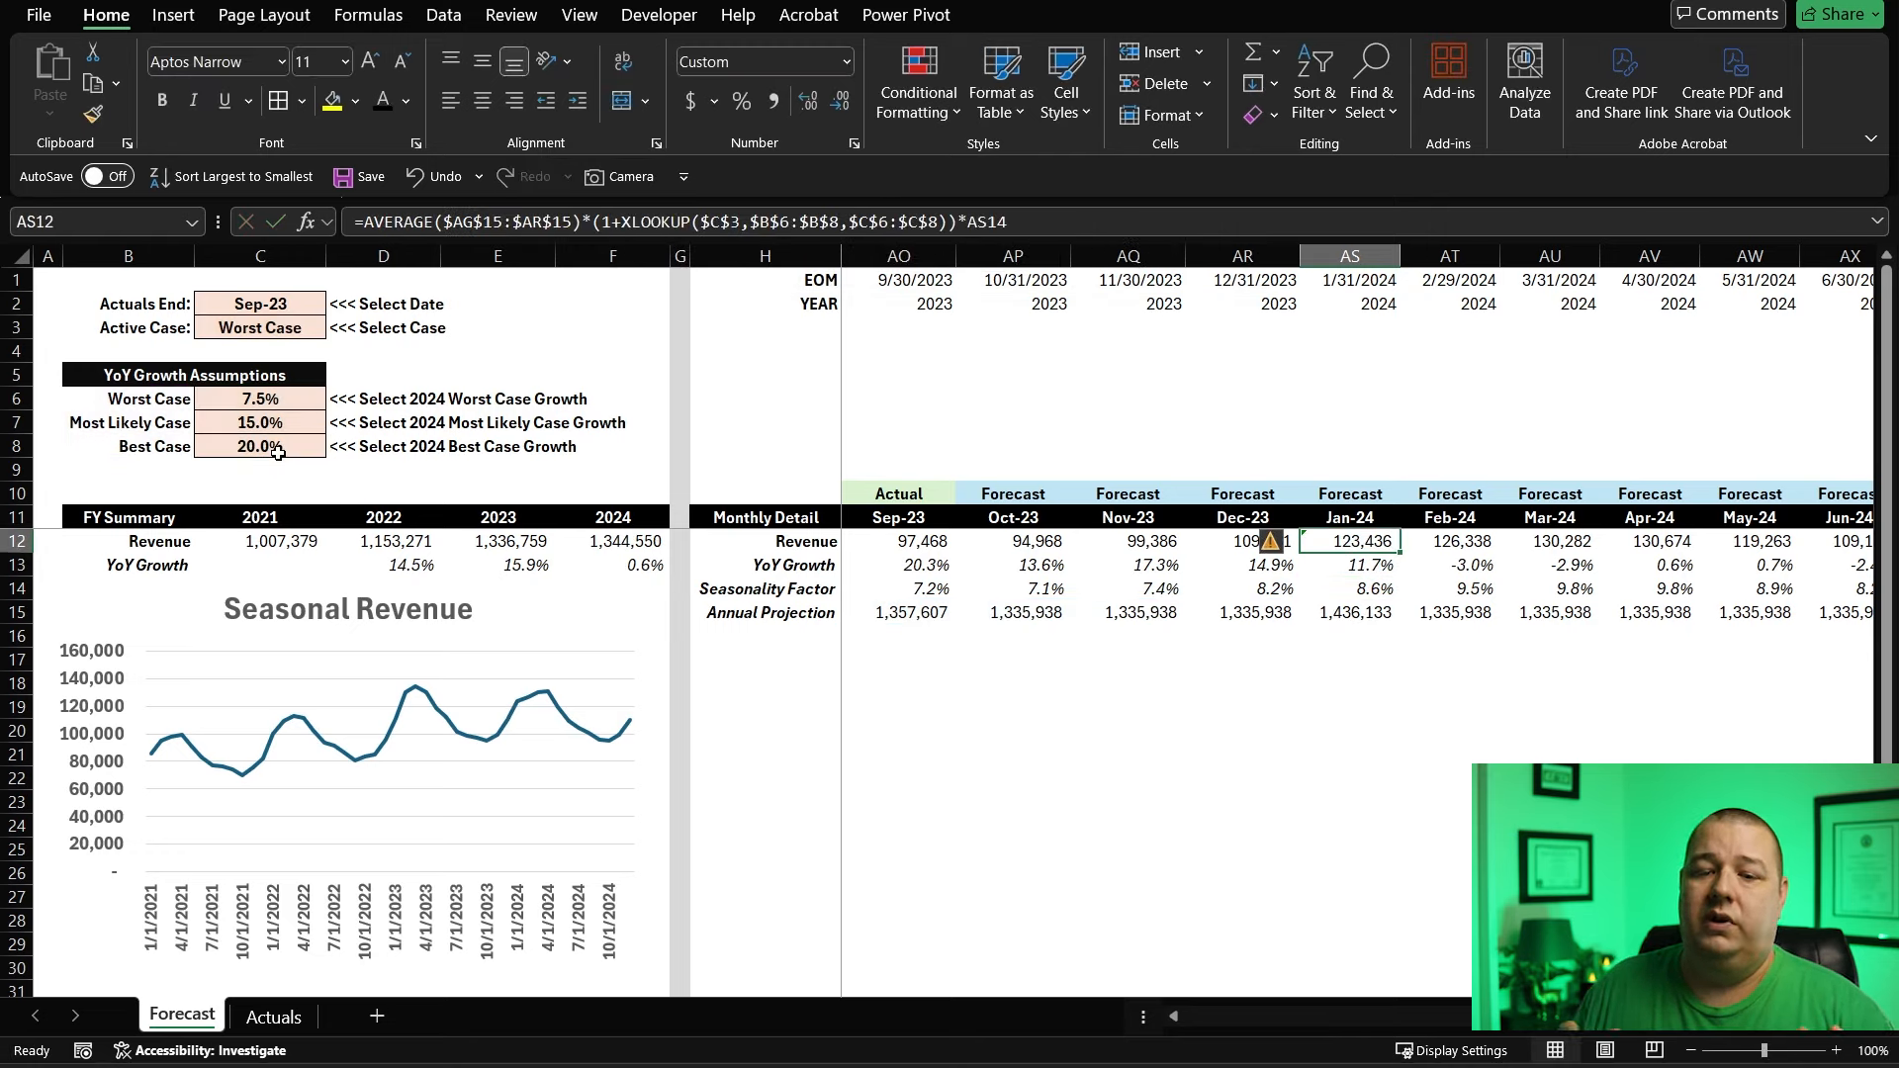
- Copy the Jan-24 Revenue formula across Feb-24 through Dec-24 and check the FY Summary's 2024 YoY Growth
{"action": "key", "text": "ctrl+c"}
{"action": "key", "text": "ctrl+shift+Right"}
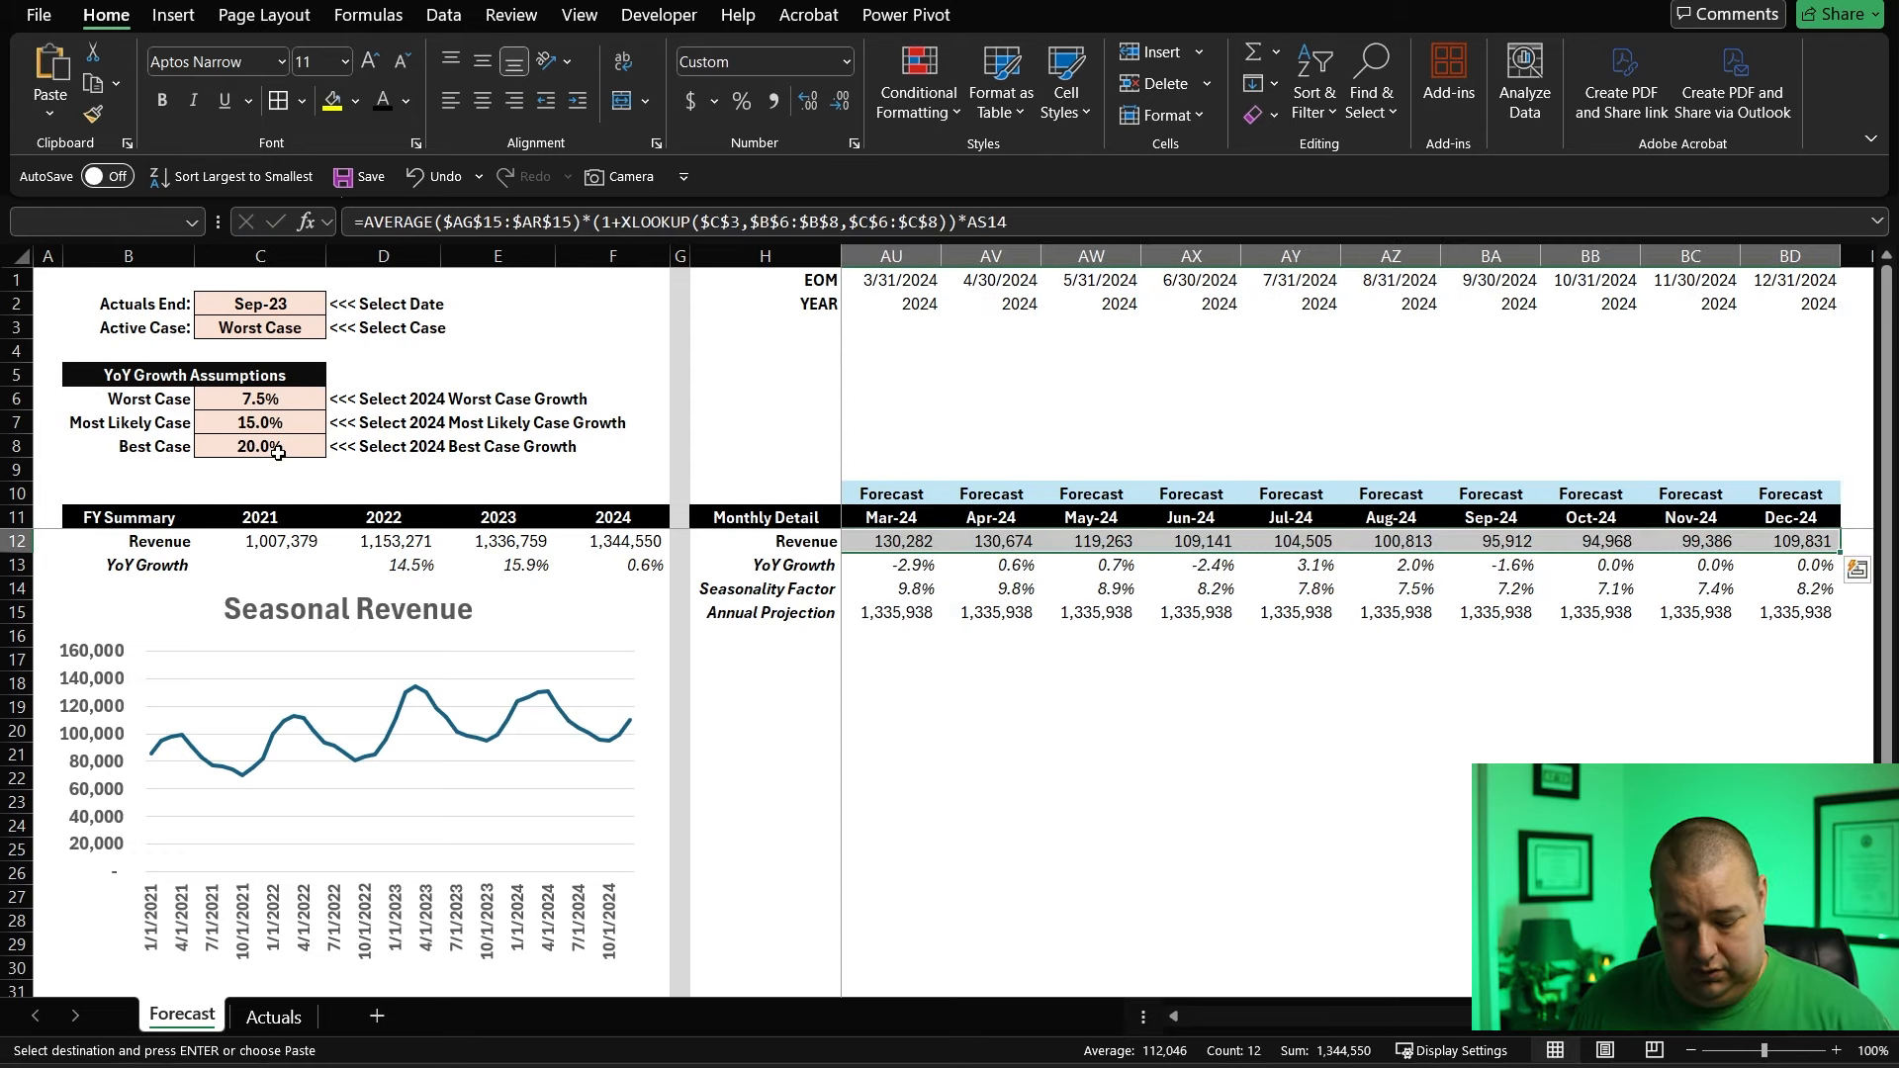
{"action": "key", "text": "ctrl+v"}
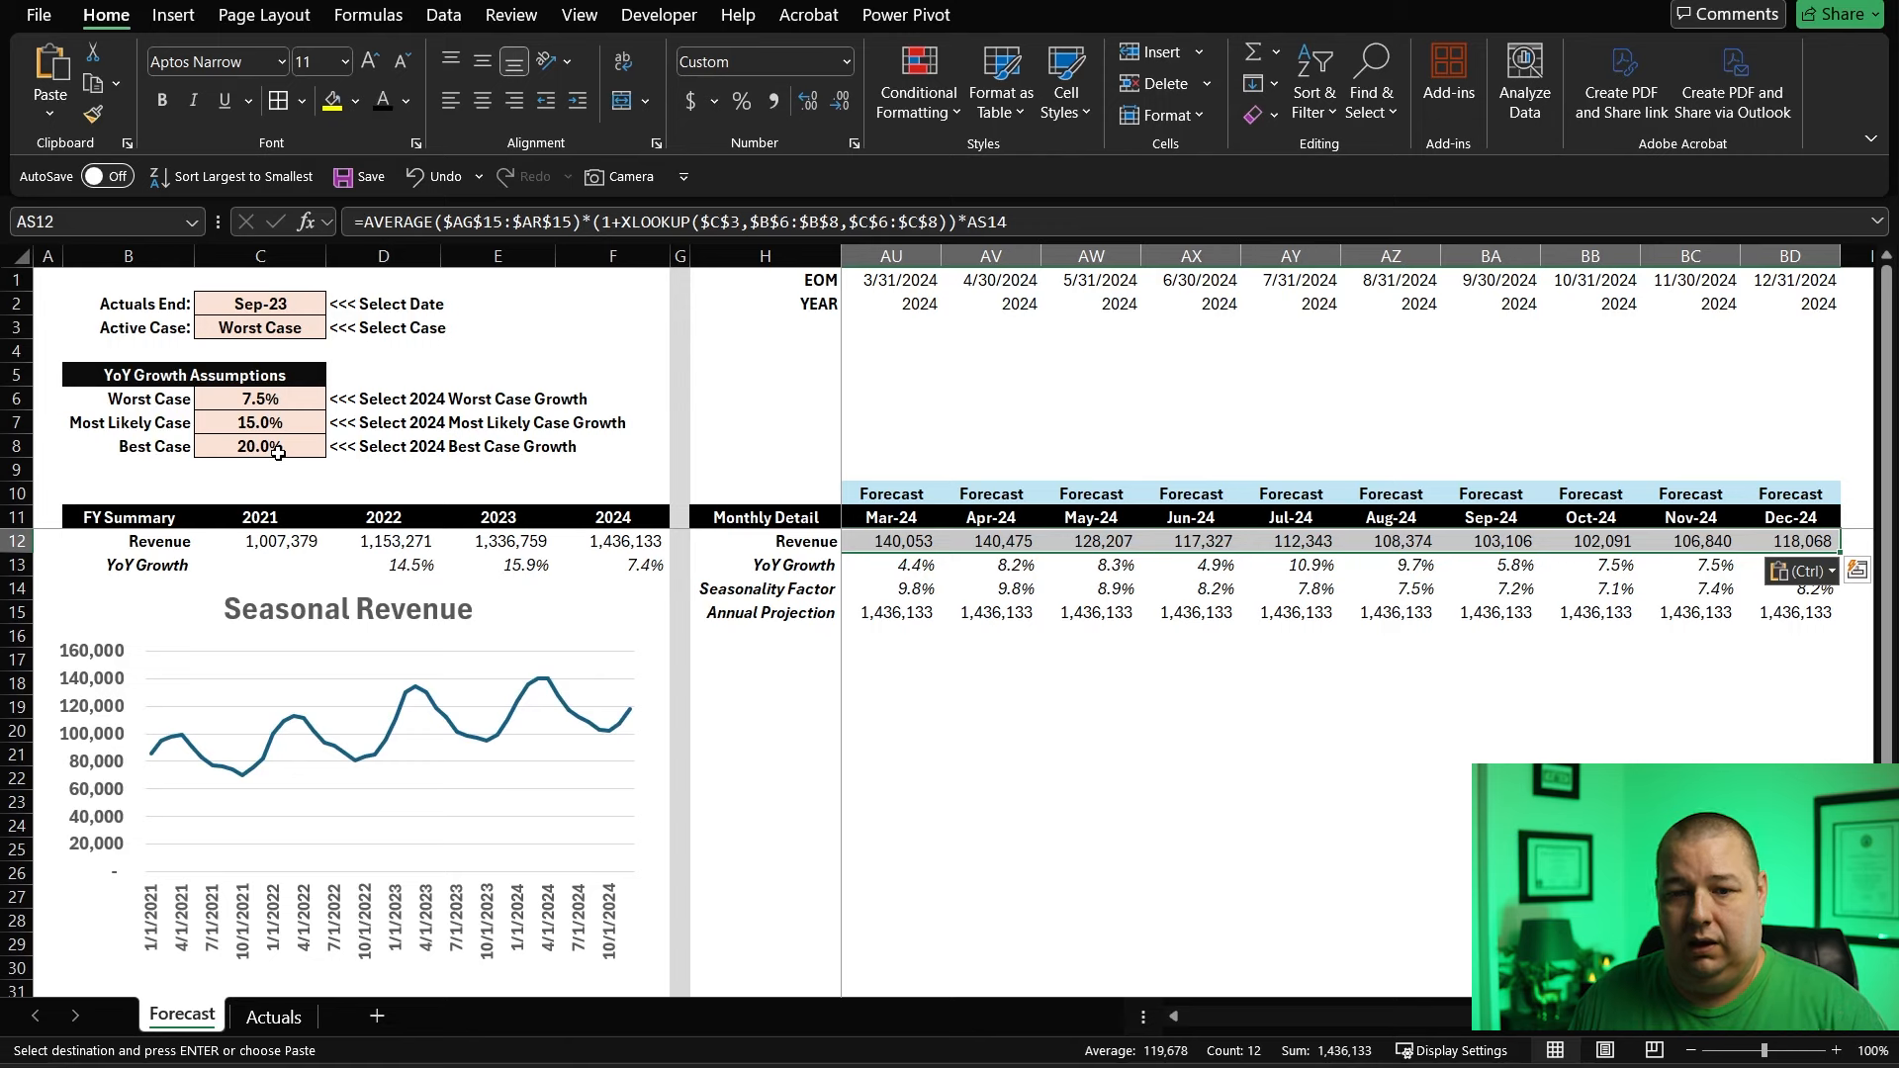
{"action": "left_click", "coordinate": [655, 572]}
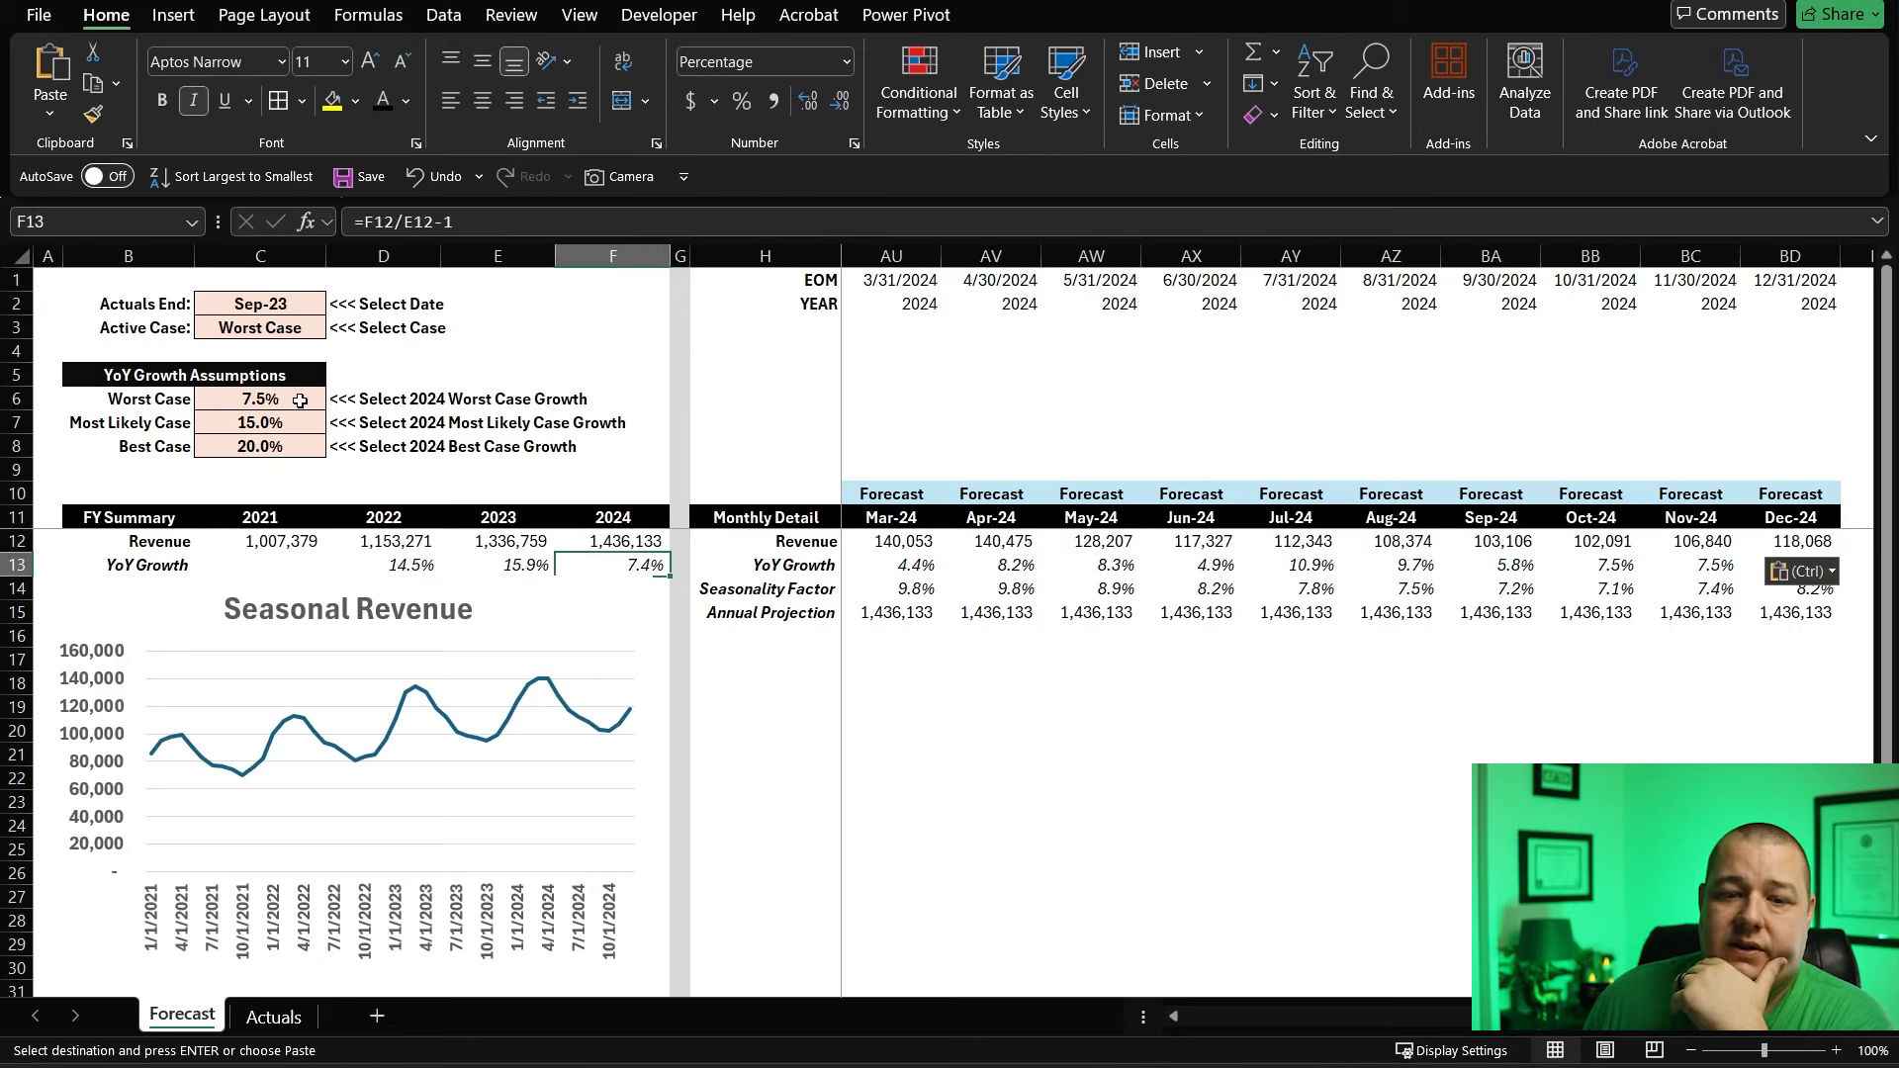
{"action": "left_click", "coordinate": [1192, 750]}
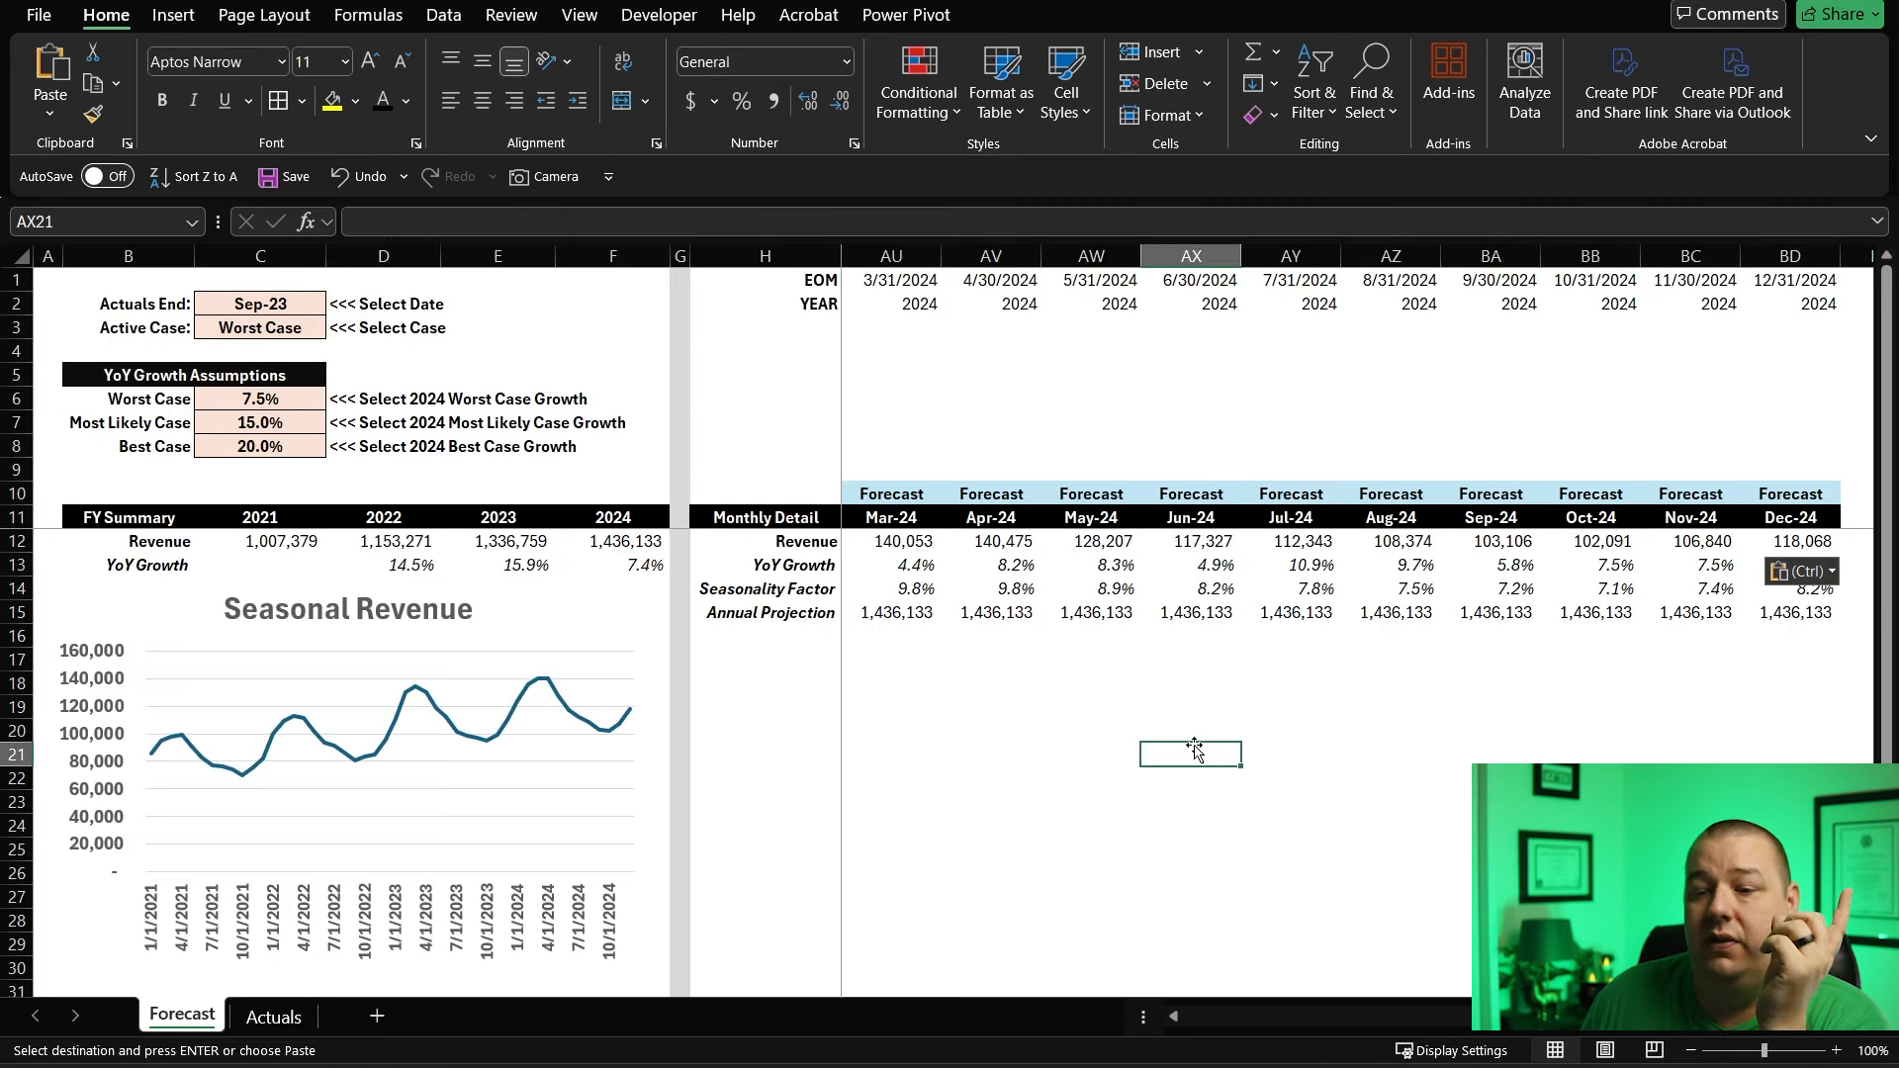
{"action": "key", "text": "Escape"}
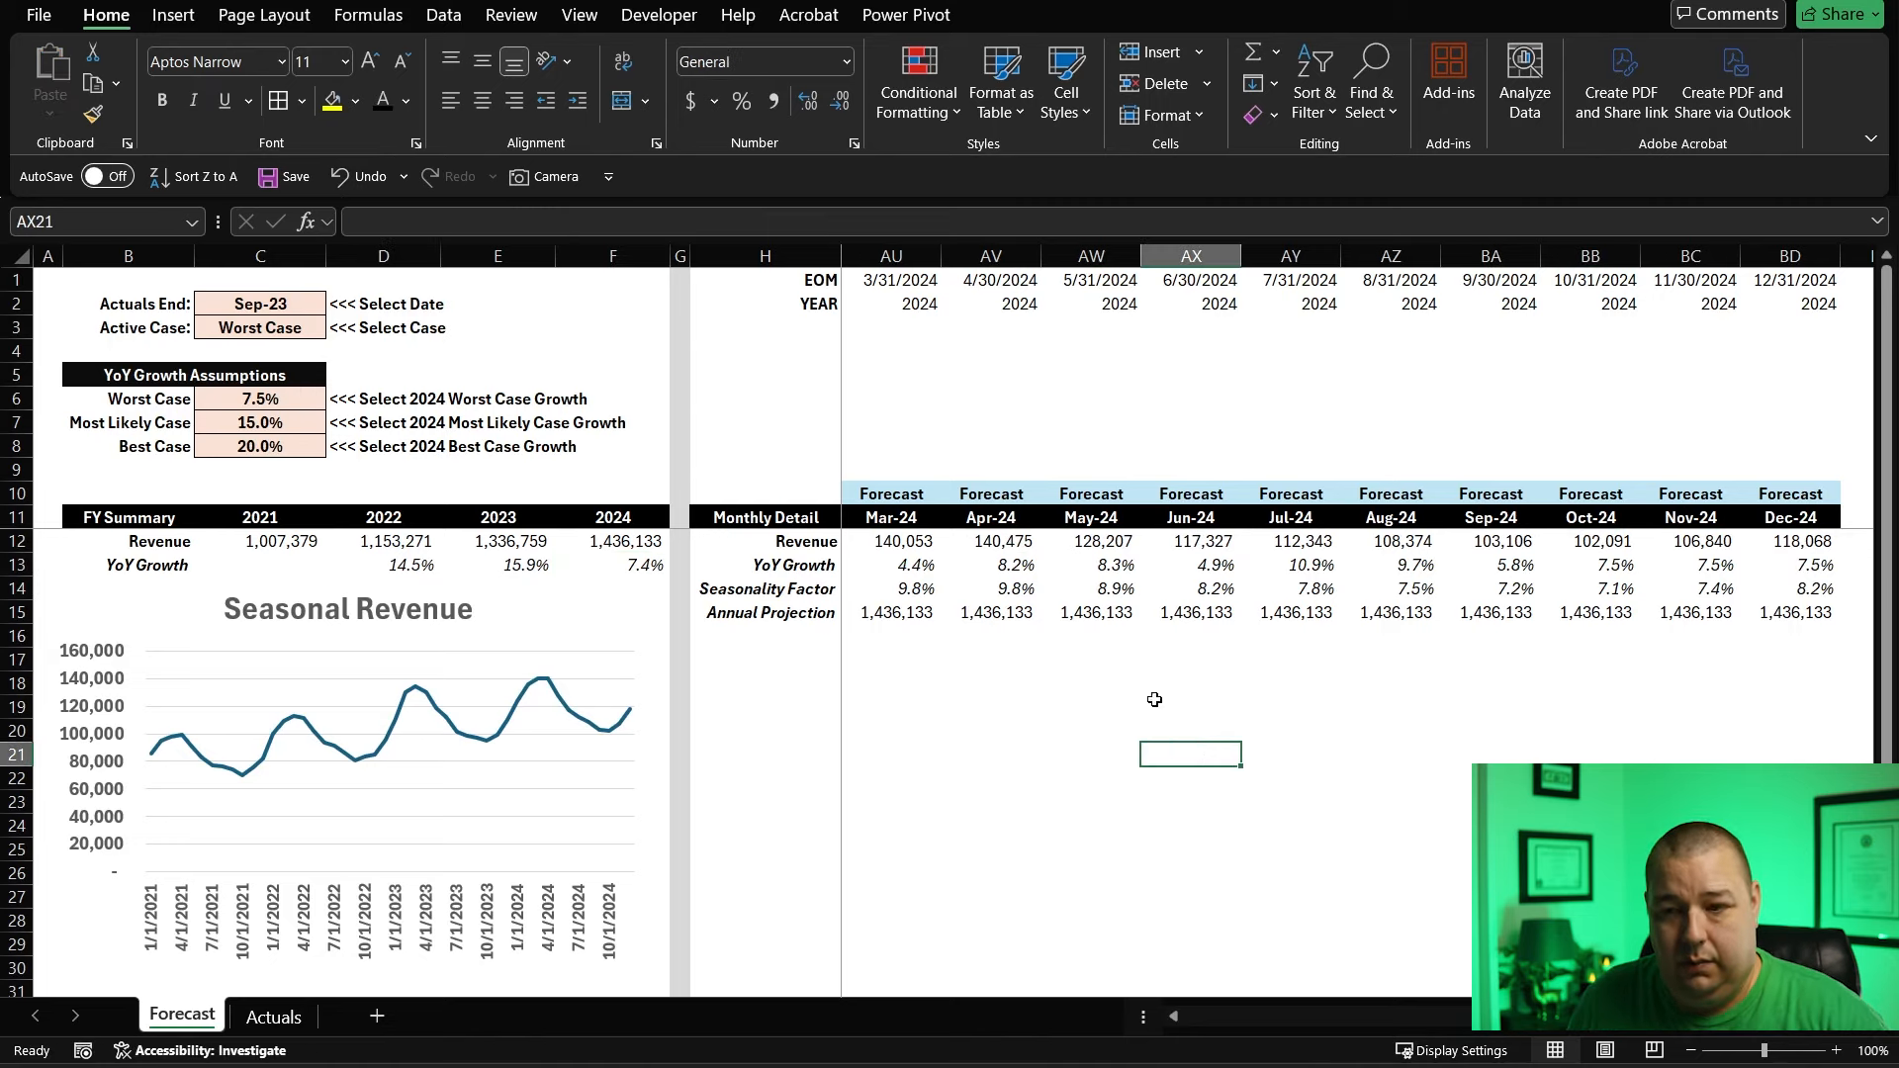
- Switch the Active Case to Best Case
{"action": "left_click", "coordinate": [297, 330]}
{"action": "left_click", "coordinate": [338, 329]}
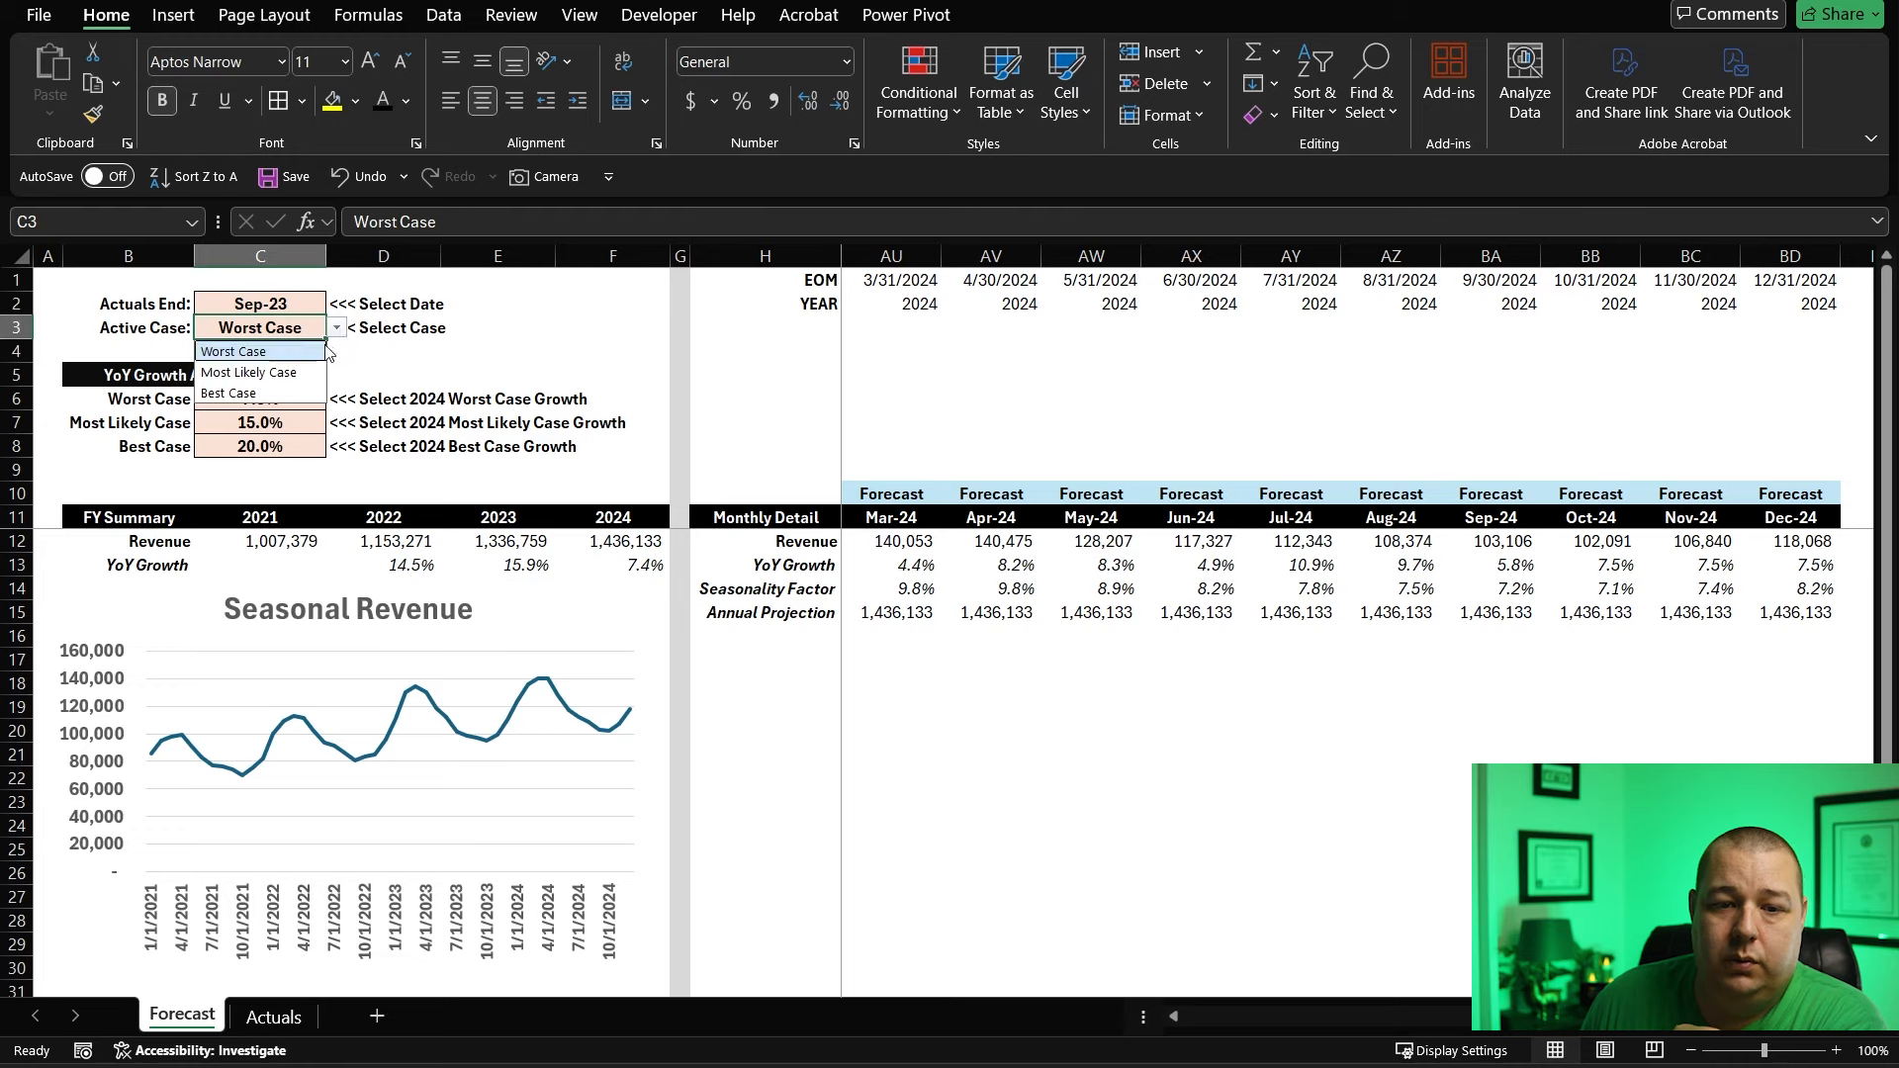
{"action": "left_click", "coordinate": [265, 394]}
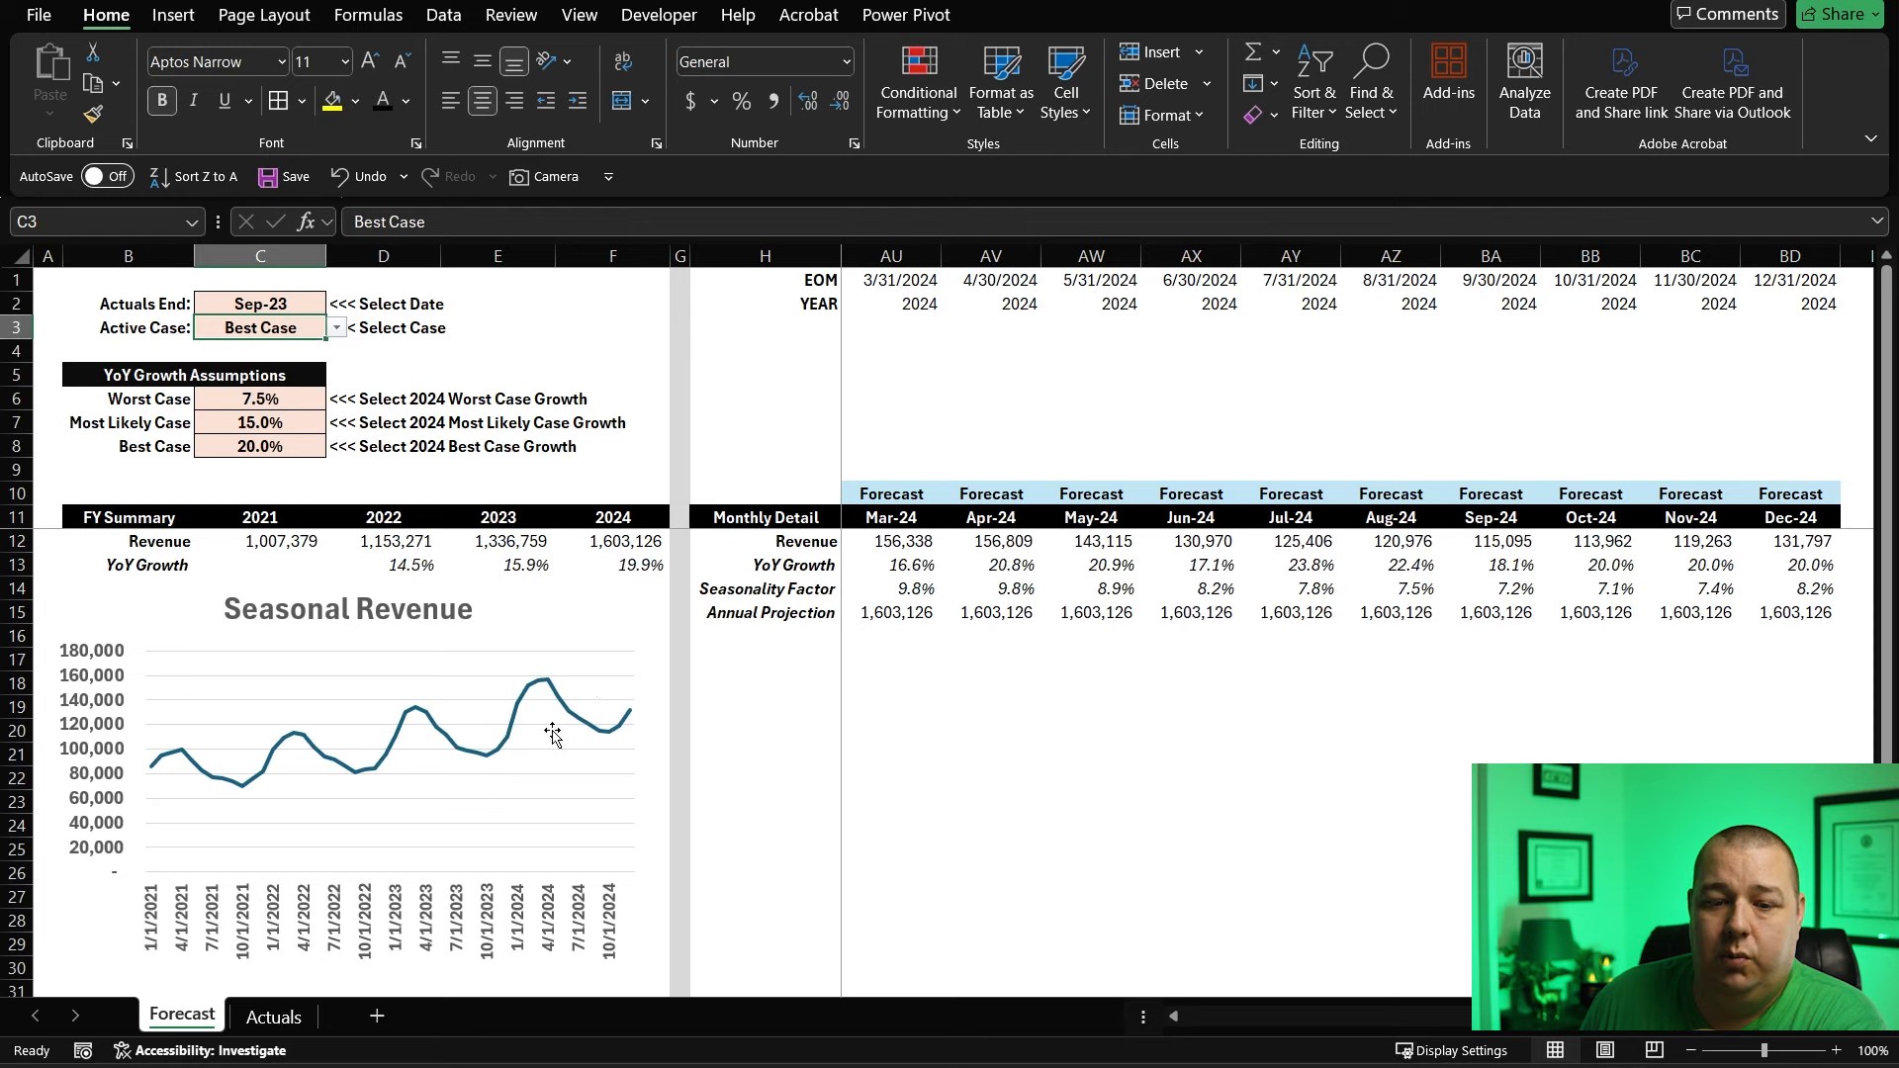
- Set the Active Case to Most Likely Case
{"action": "left_click", "coordinate": [336, 328]}
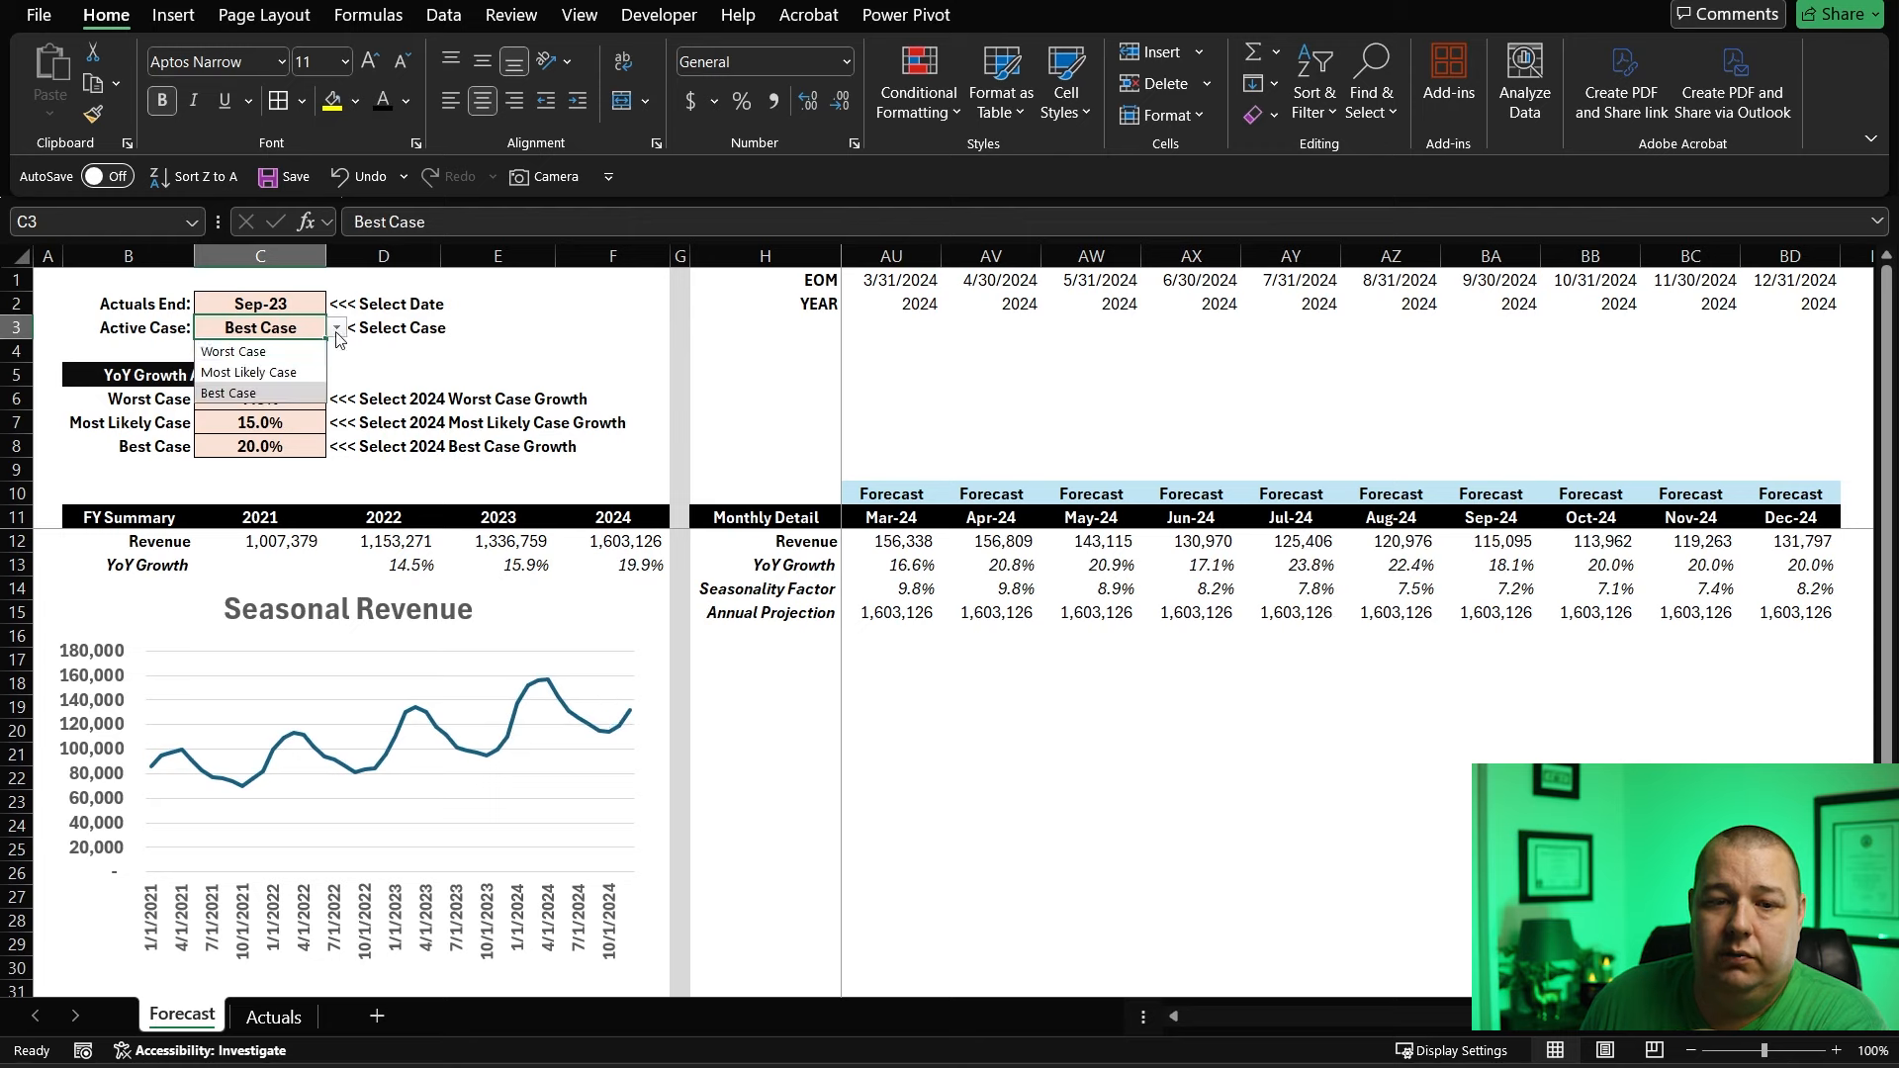
{"action": "left_click", "coordinate": [247, 372]}
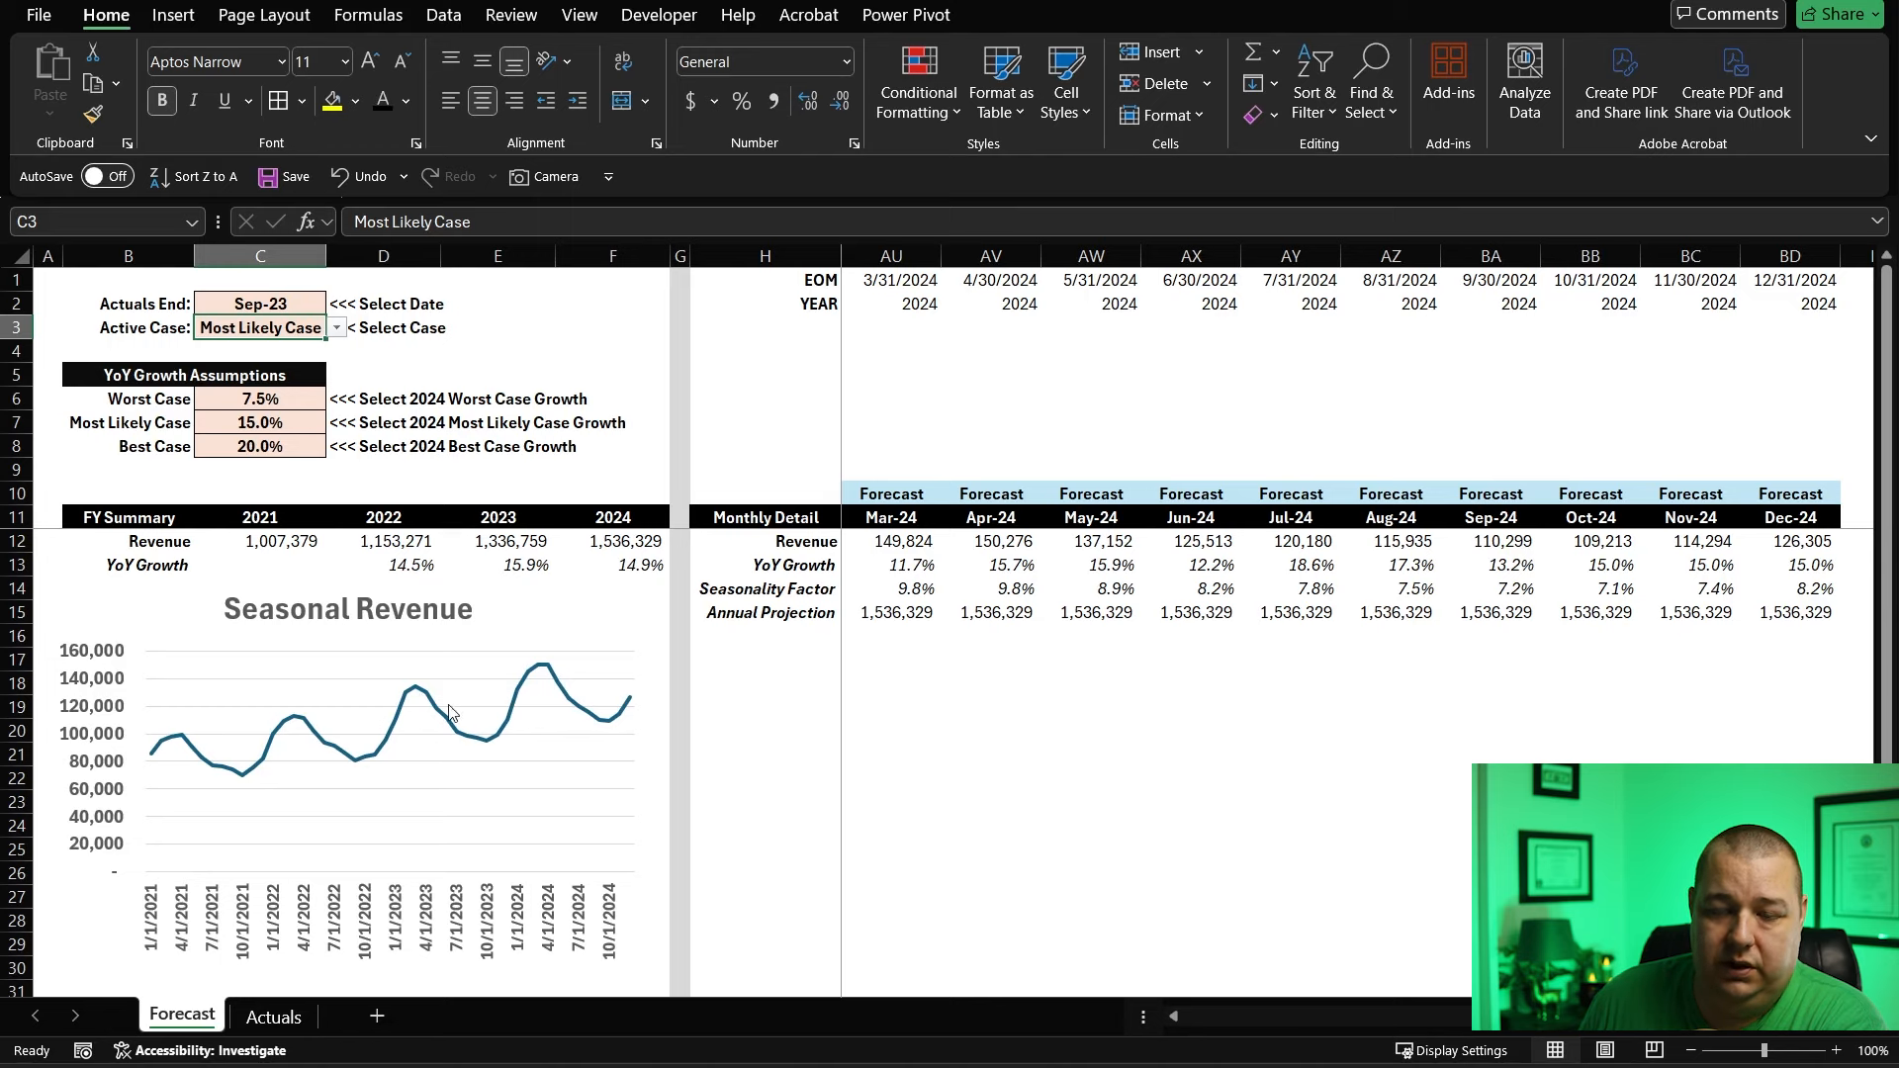
{"action": "left_click", "coordinate": [1363, 595]}
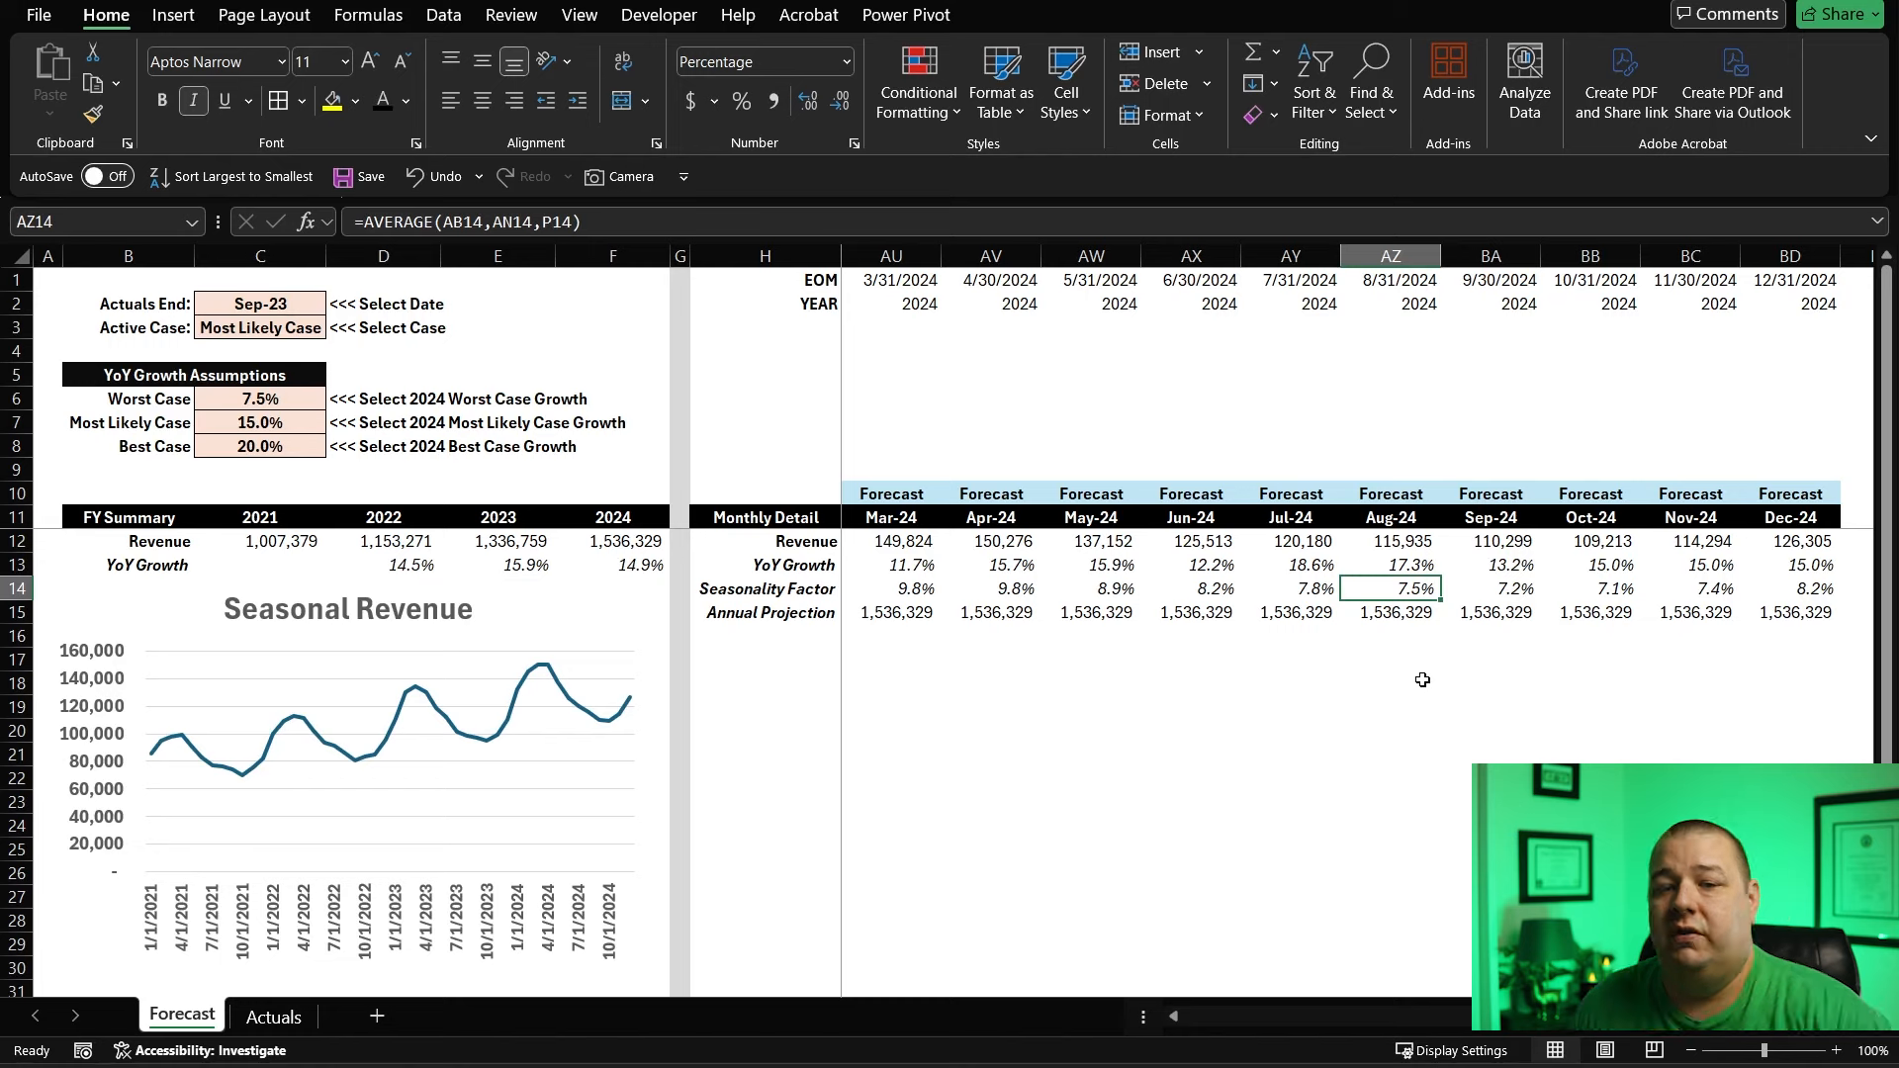
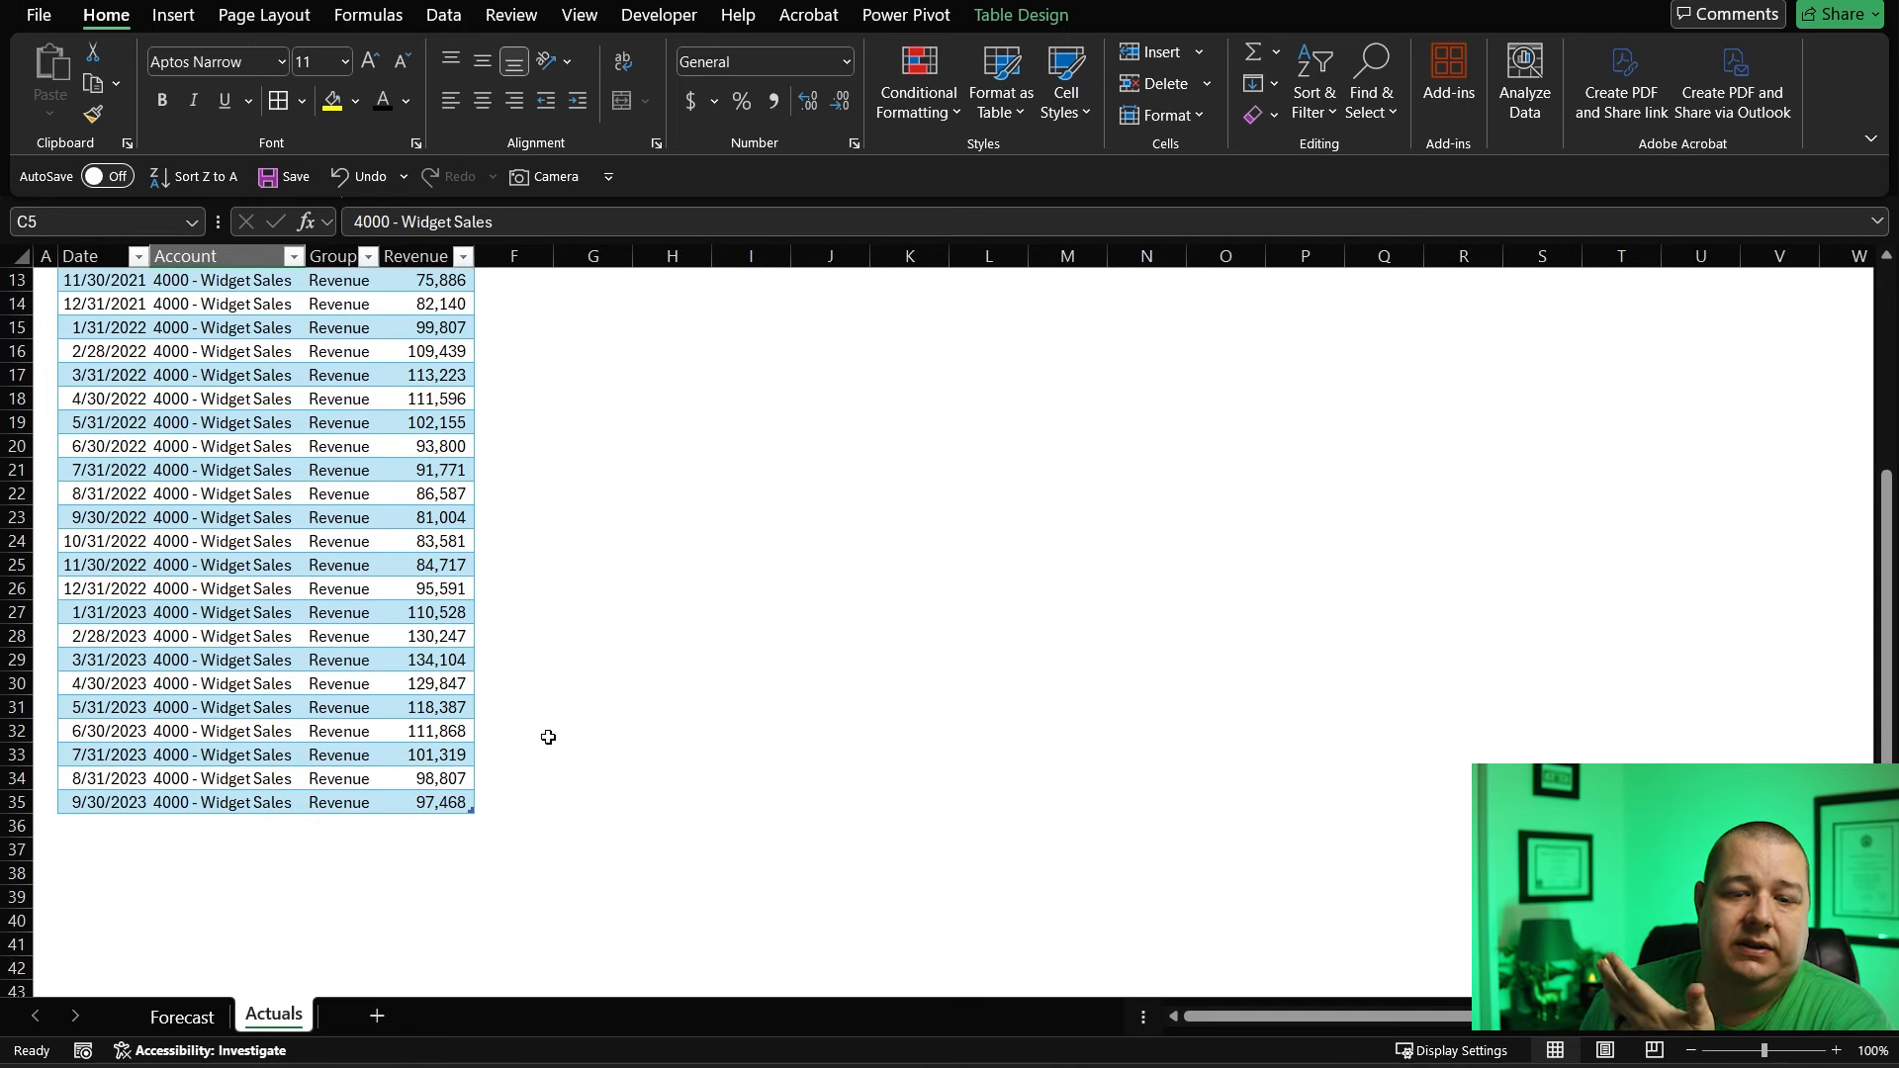
- Set the 6/30/2023 Revenue in the Actuals table to 215,000
{"action": "left_click", "coordinate": [451, 730]}
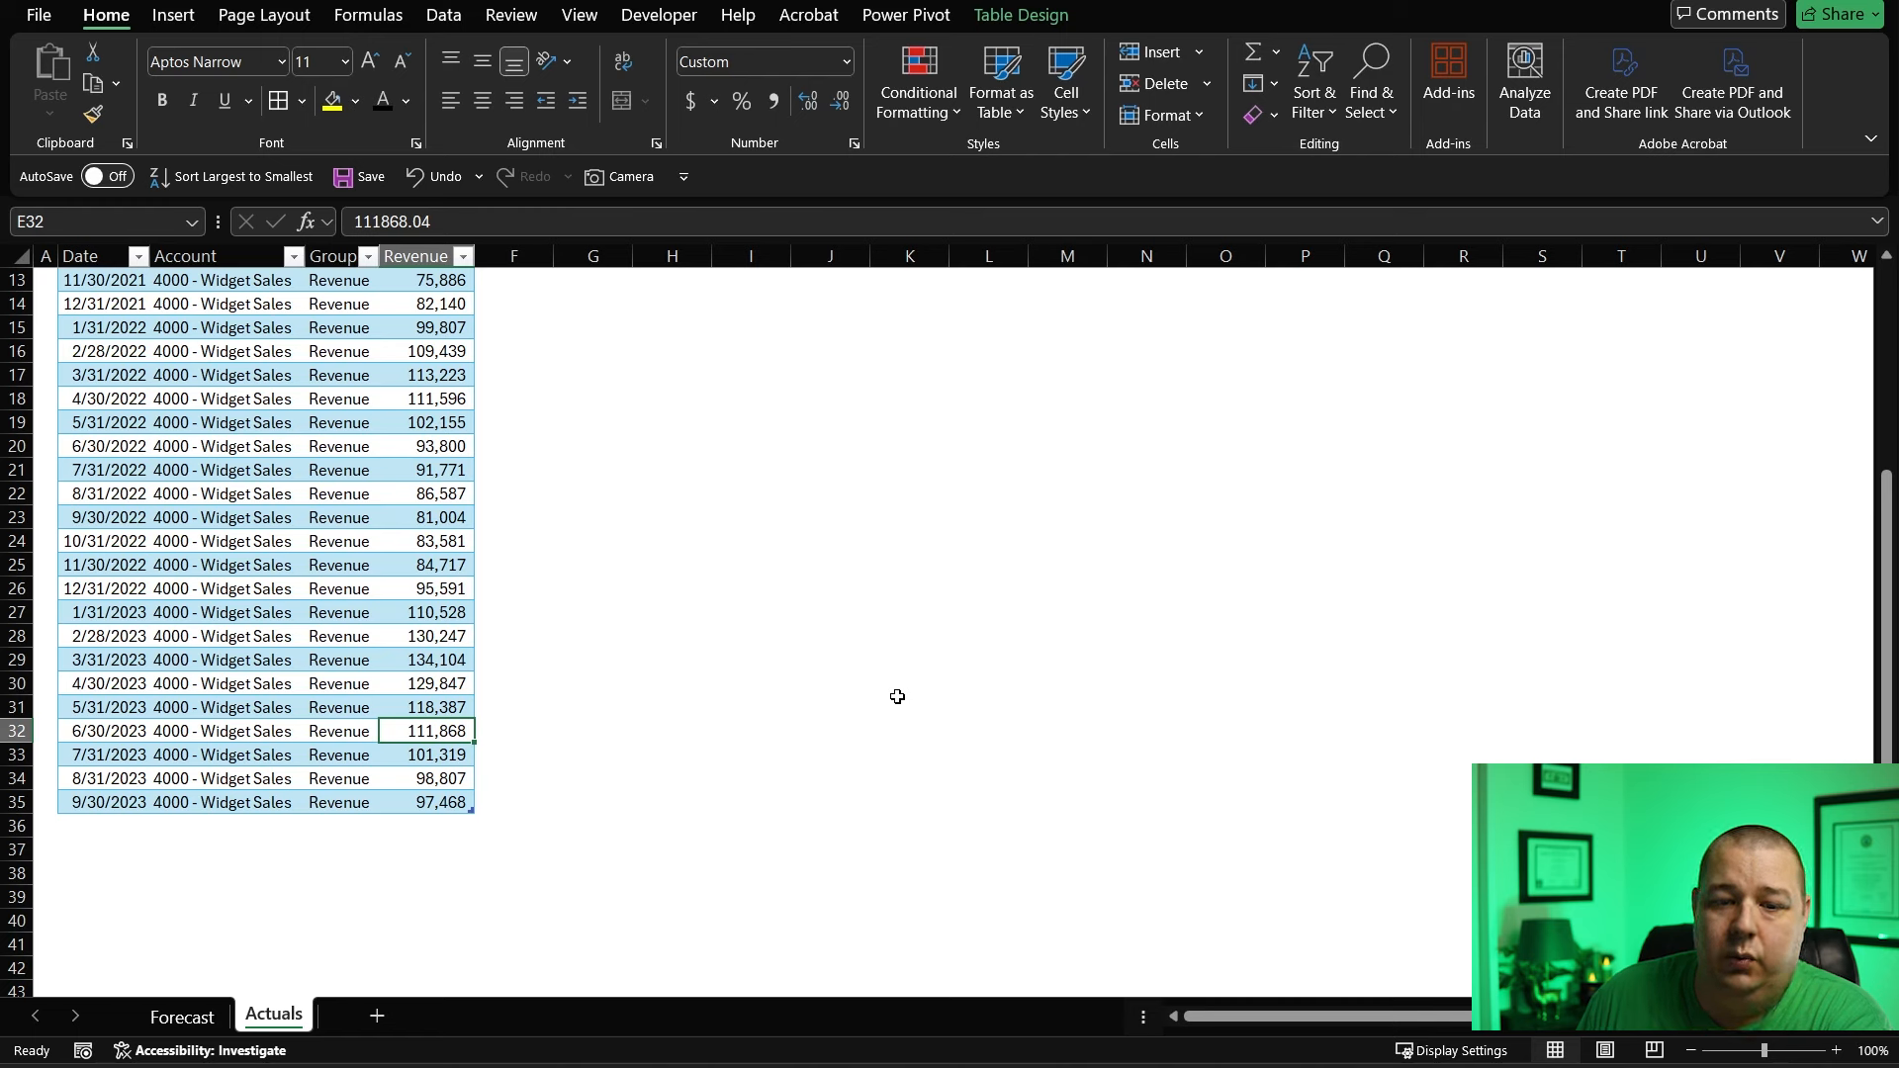
{"action": "type", "text": "215,000"}
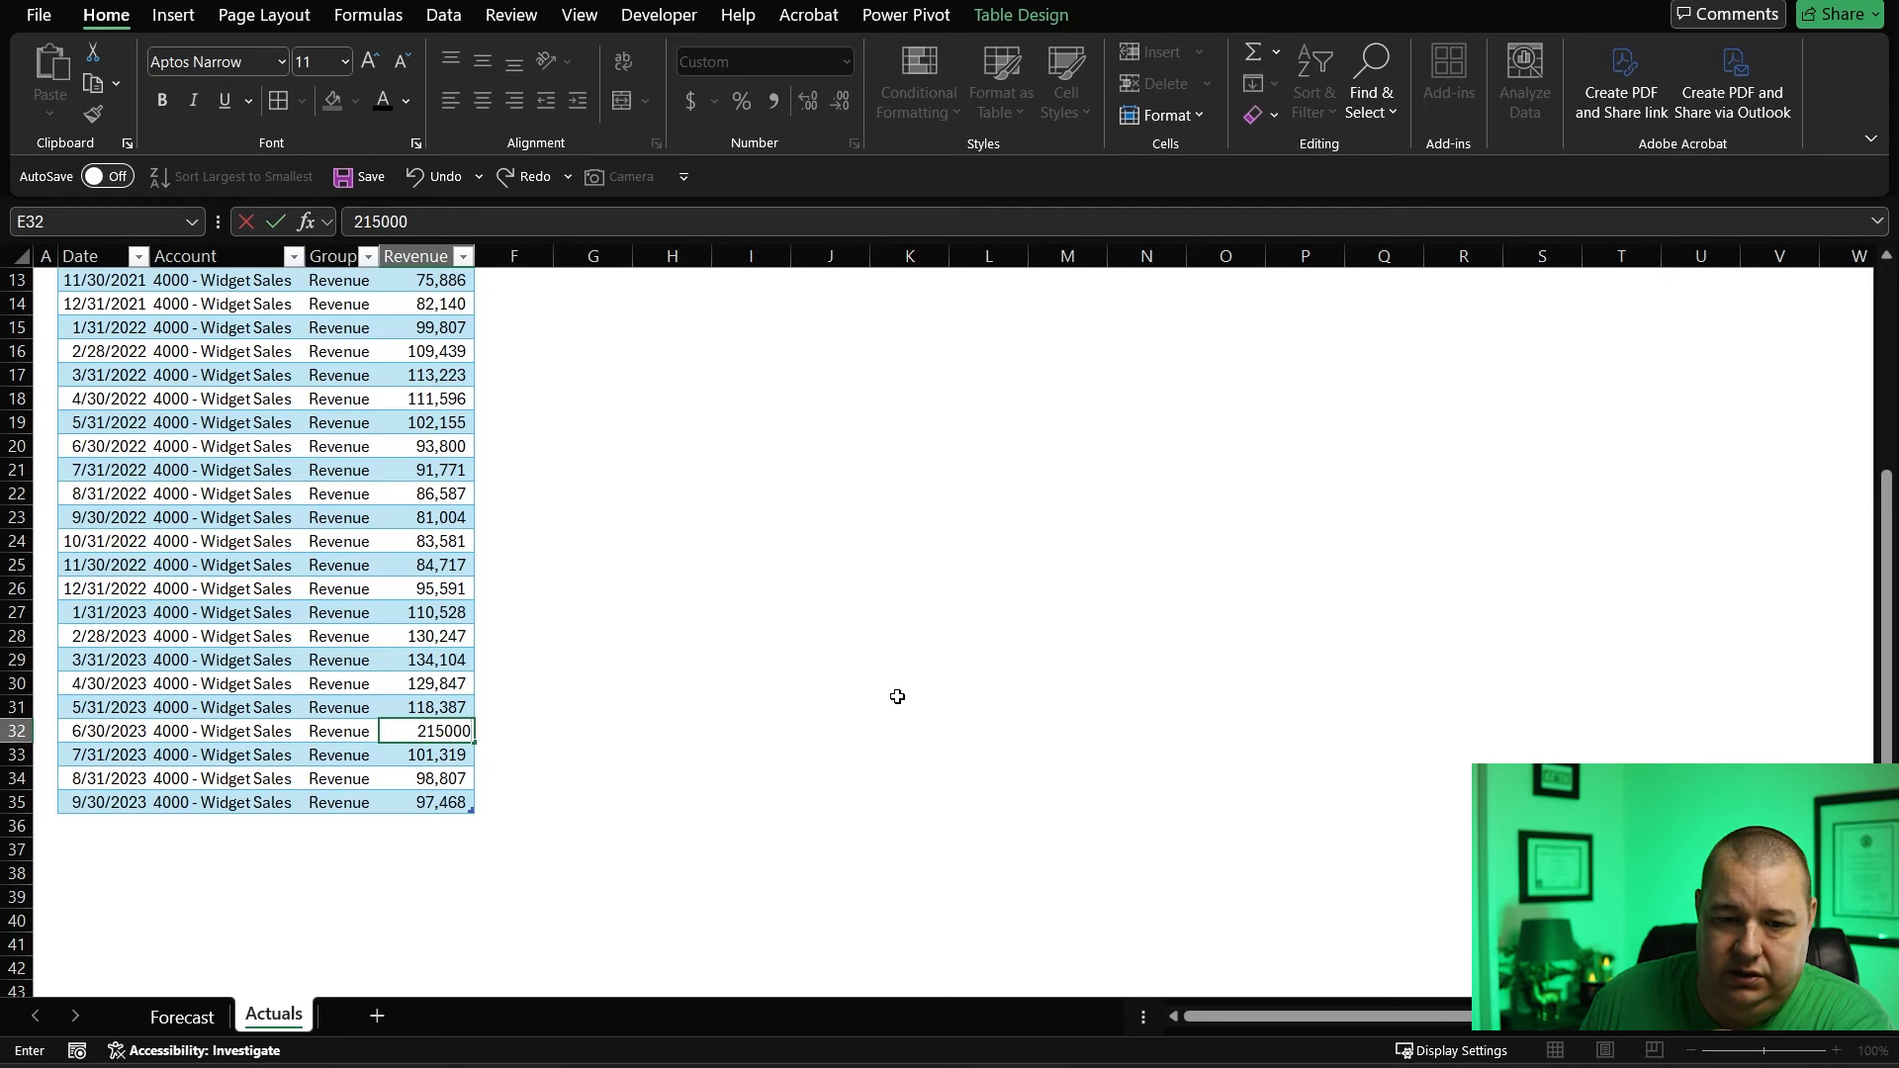
{"action": "key", "text": "Return"}
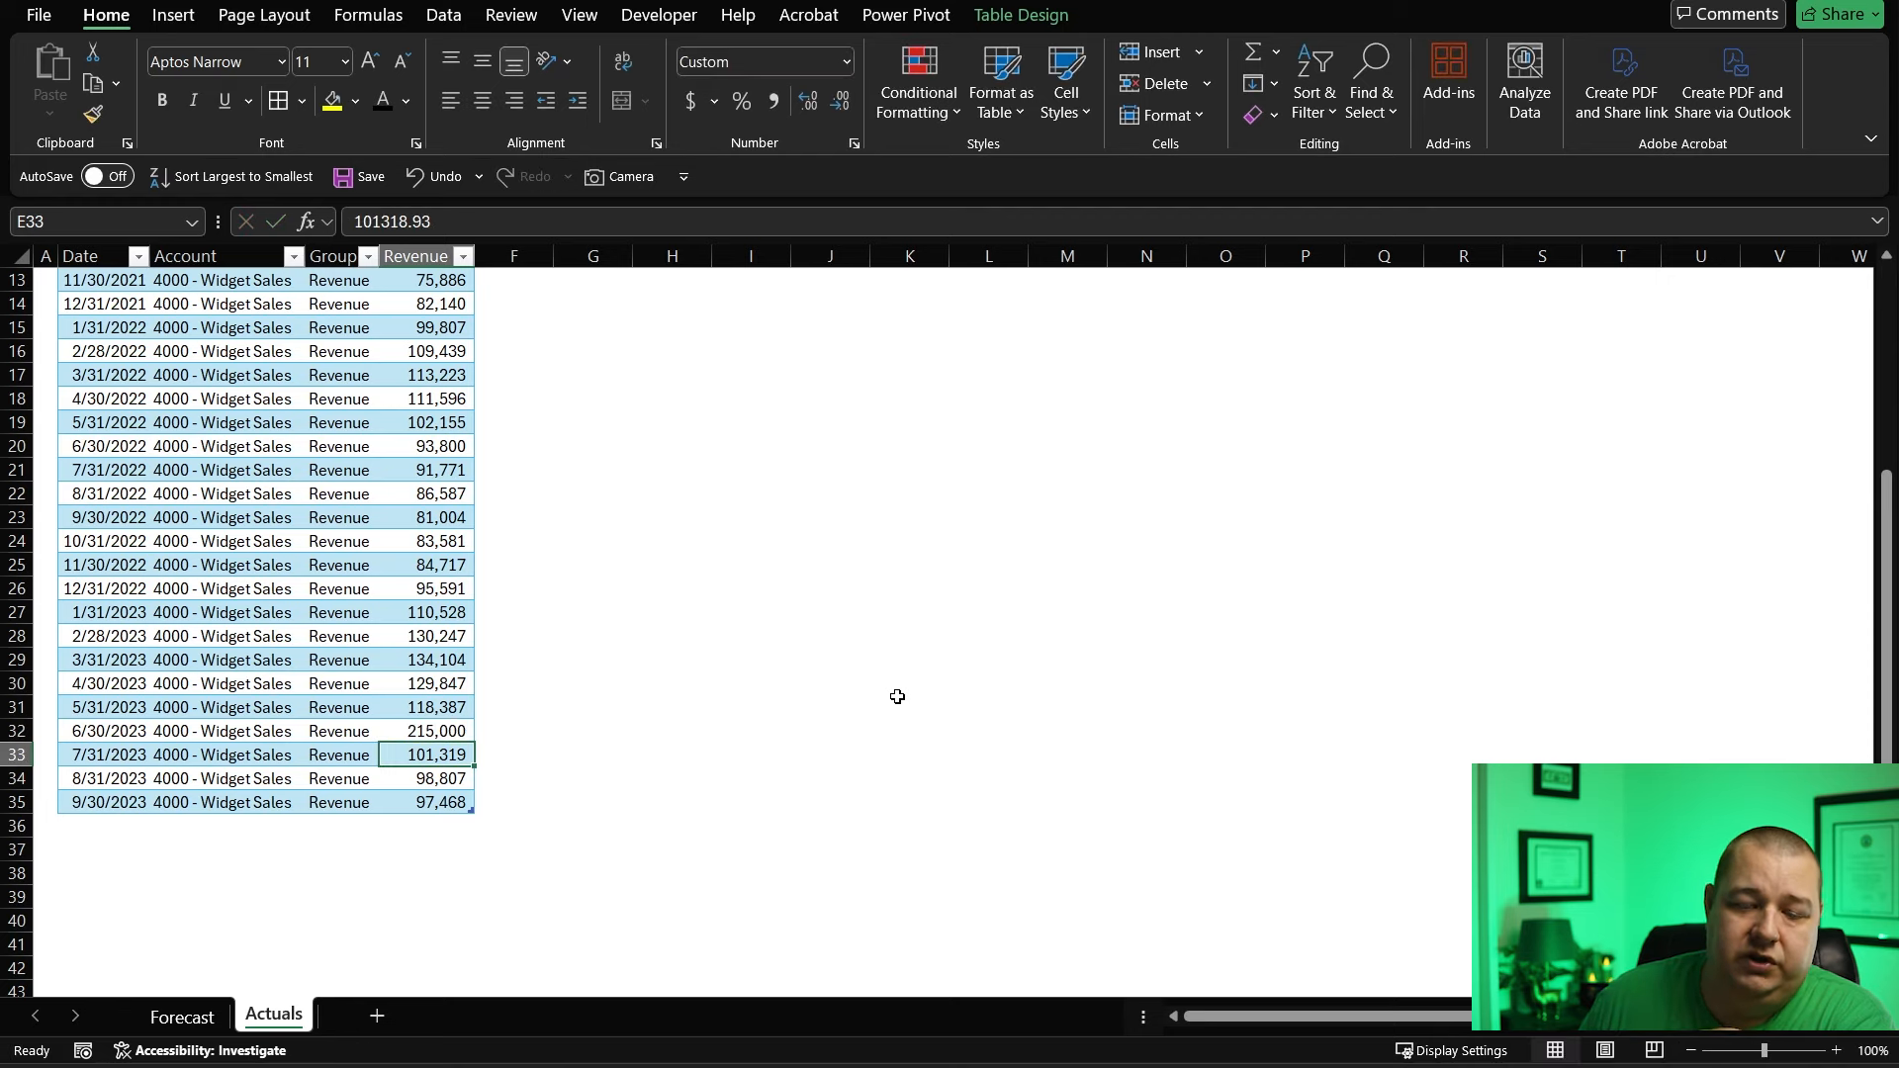
- Return to the Forecast sheet and examine the Seasonal Revenue chart and the monthly YoY Growth from 2021 through late 2023
{"action": "left_click", "coordinate": [164, 1019]}
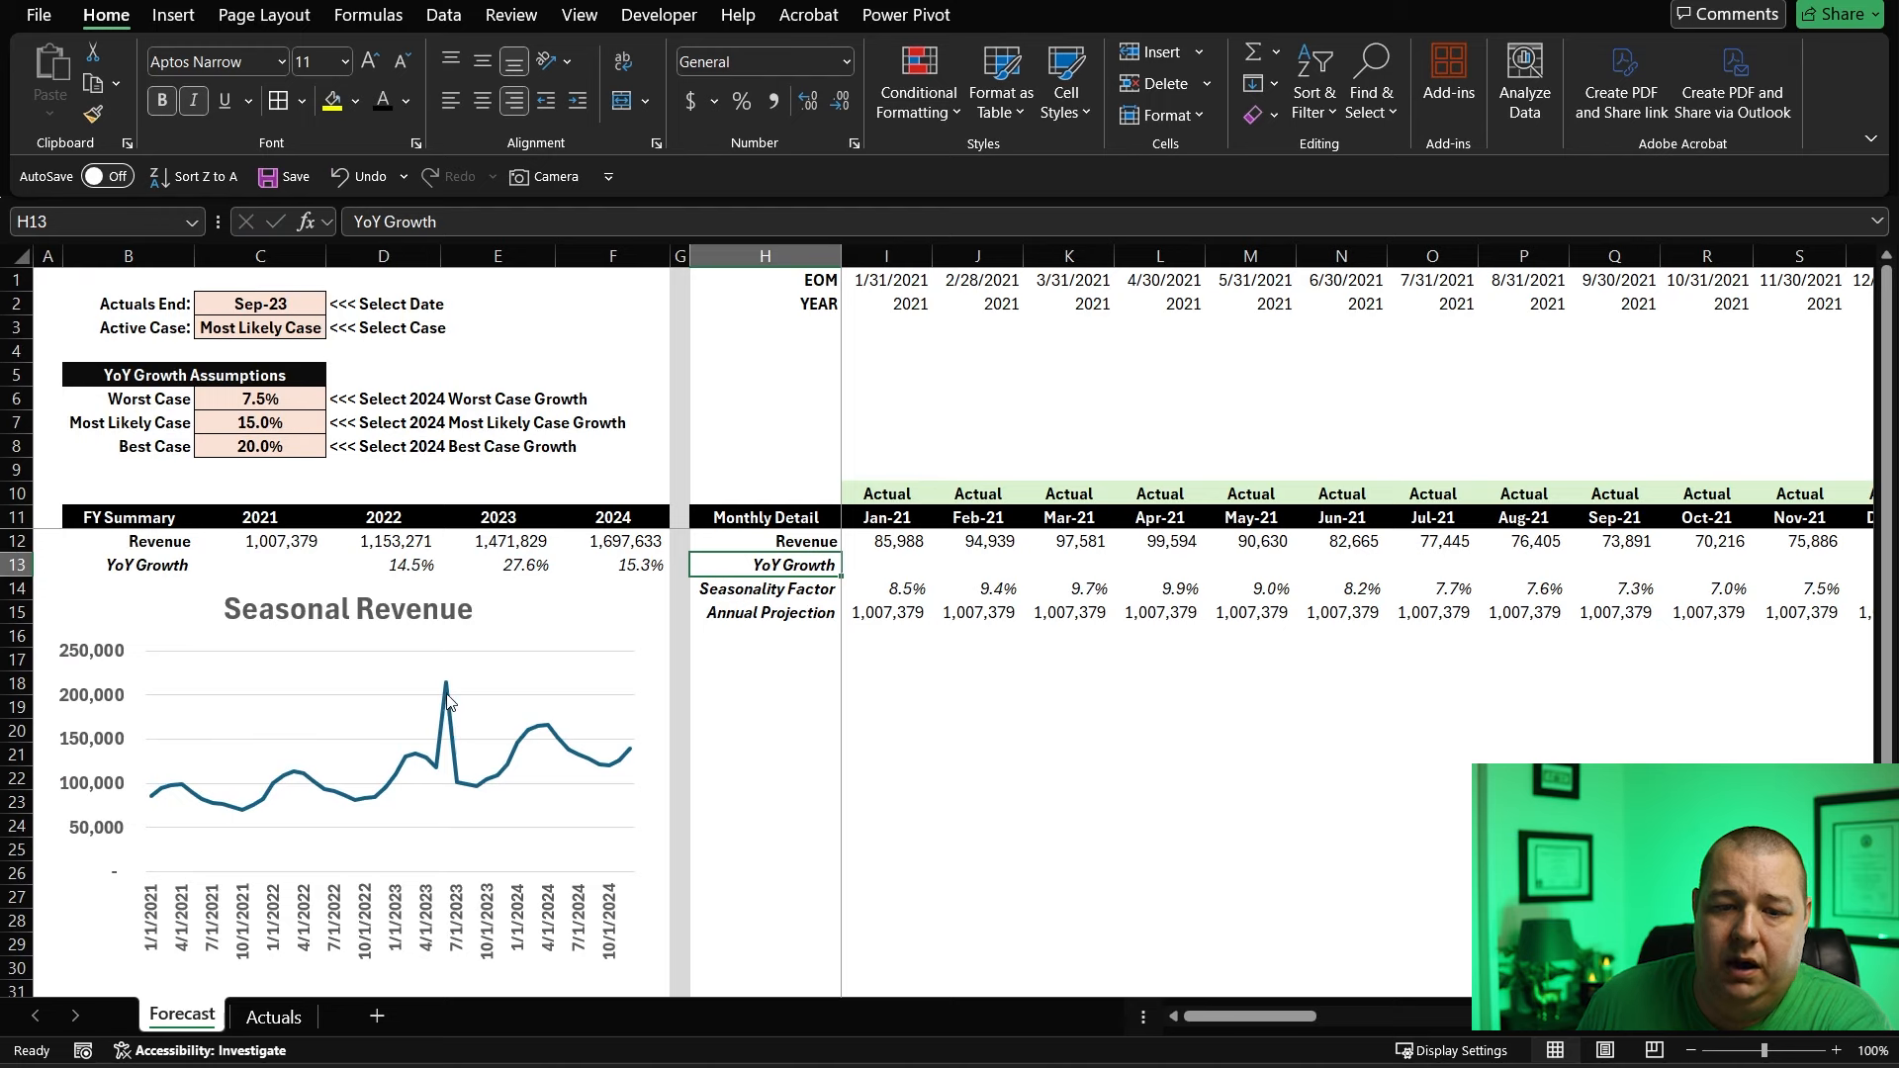
{"action": "mouse_move", "coordinate": [567, 753]}
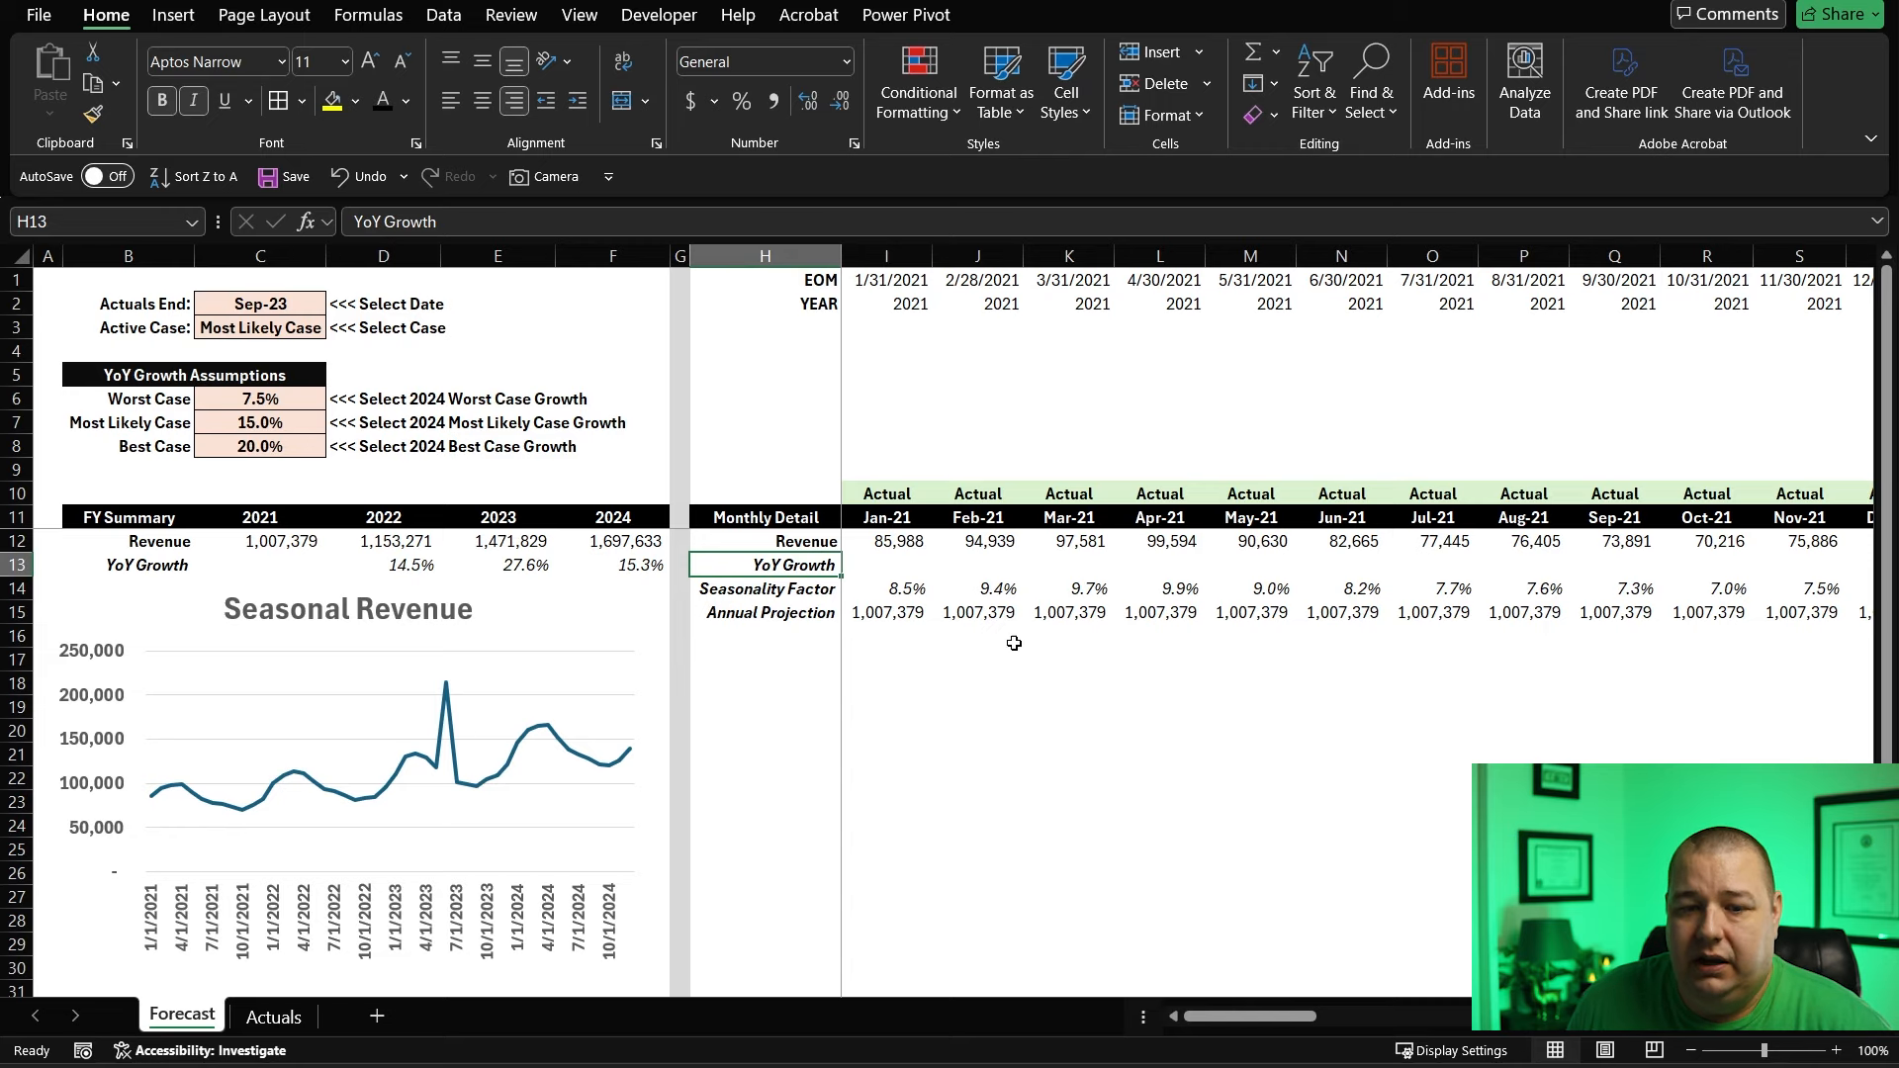
{"action": "left_click", "coordinate": [1474, 567]}
{"action": "key", "text": "Right"}
{"action": "key", "text": "Right"}
{"action": "key", "text": "Right"}
{"action": "key", "text": "Right"}
{"action": "key", "text": "Right"}
{"action": "key", "text": "Right"}
{"action": "key", "text": "Right"}
{"action": "key", "text": "Right"}
{"action": "key", "text": "Right"}
{"action": "key", "text": "Right"}
{"action": "key", "text": "Right"}
{"action": "key", "text": "Right"}
{"action": "key", "text": "Right"}
{"action": "key", "text": "Right"}
{"action": "key", "text": "Right"}
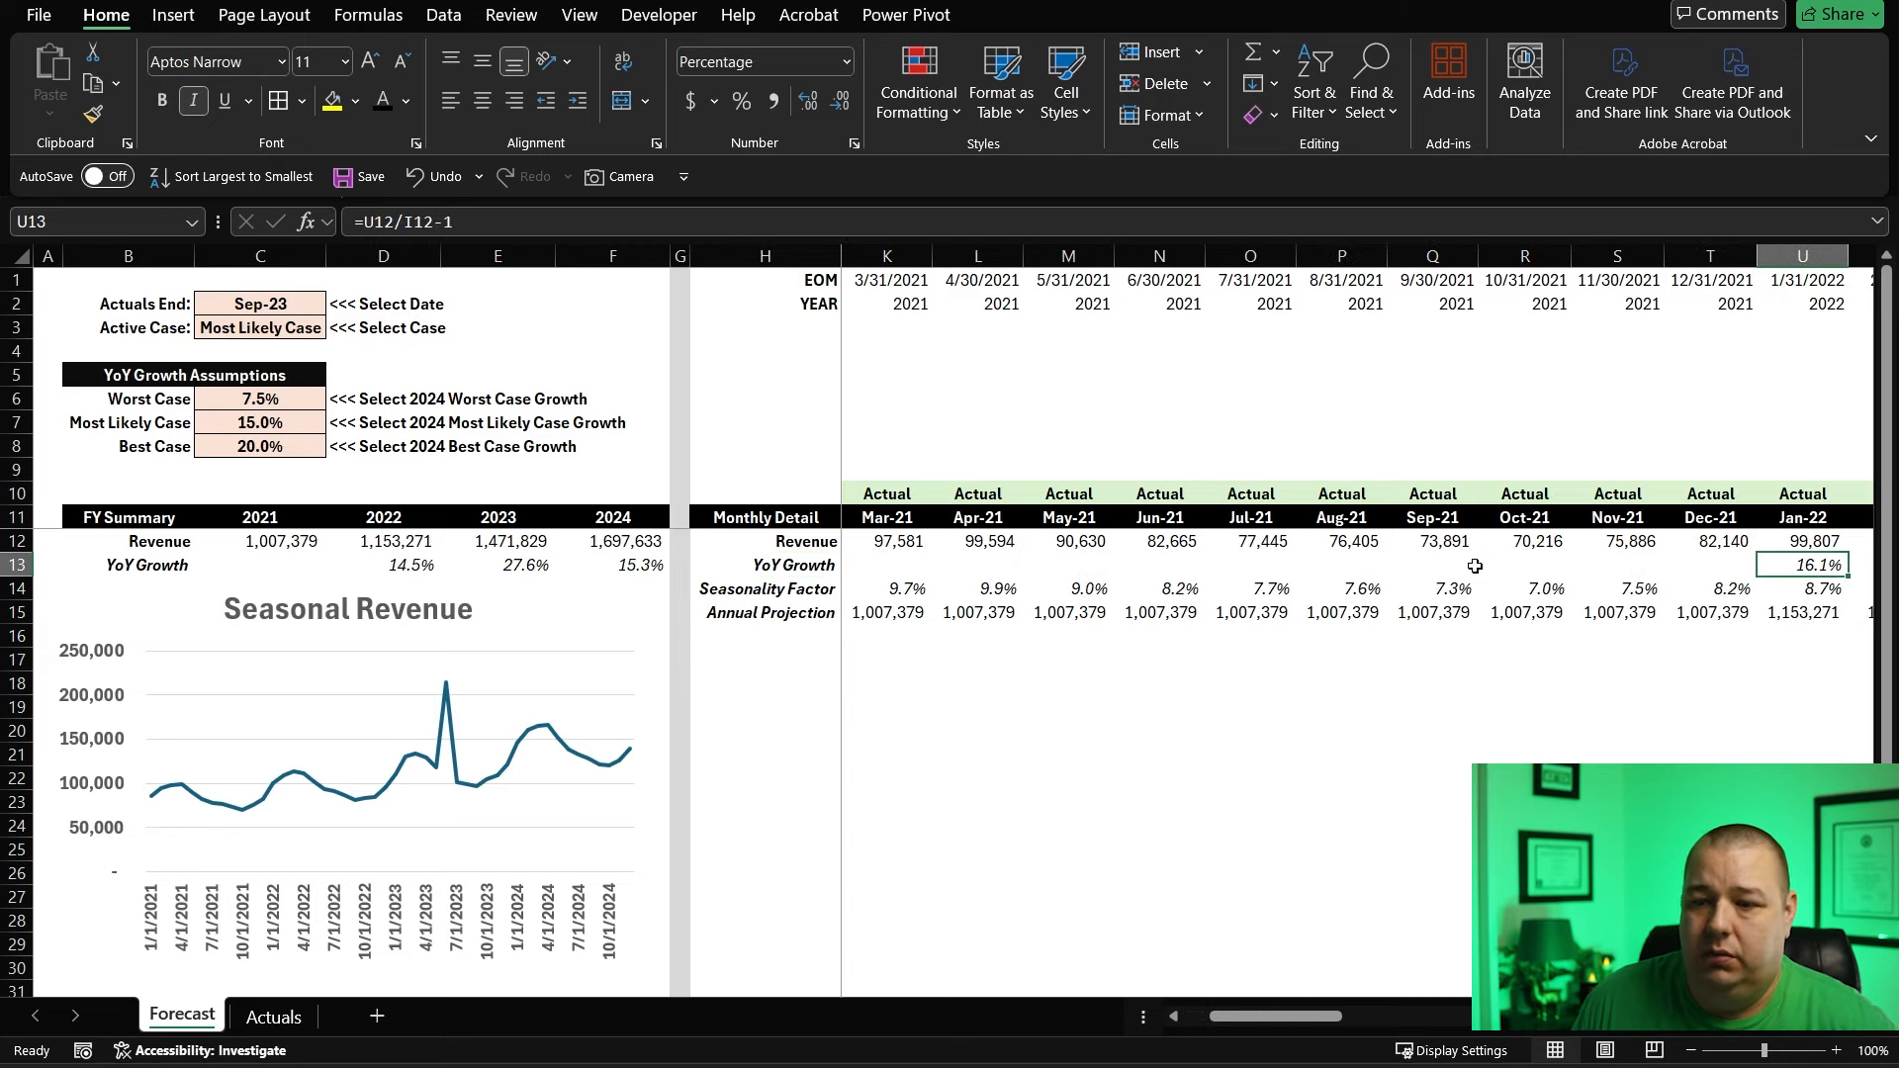
{"action": "key", "text": "Right"}
{"action": "key", "text": "Right"}
{"action": "key", "text": "Right"}
{"action": "key", "text": "Right"}
{"action": "key", "text": "Right"}
{"action": "key", "text": "Right"}
{"action": "key", "text": "Right"}
{"action": "key", "text": "Right"}
{"action": "key", "text": "Right"}
{"action": "key", "text": "Right"}
{"action": "key", "text": "Right"}
{"action": "key", "text": "Right"}
{"action": "key", "text": "Right"}
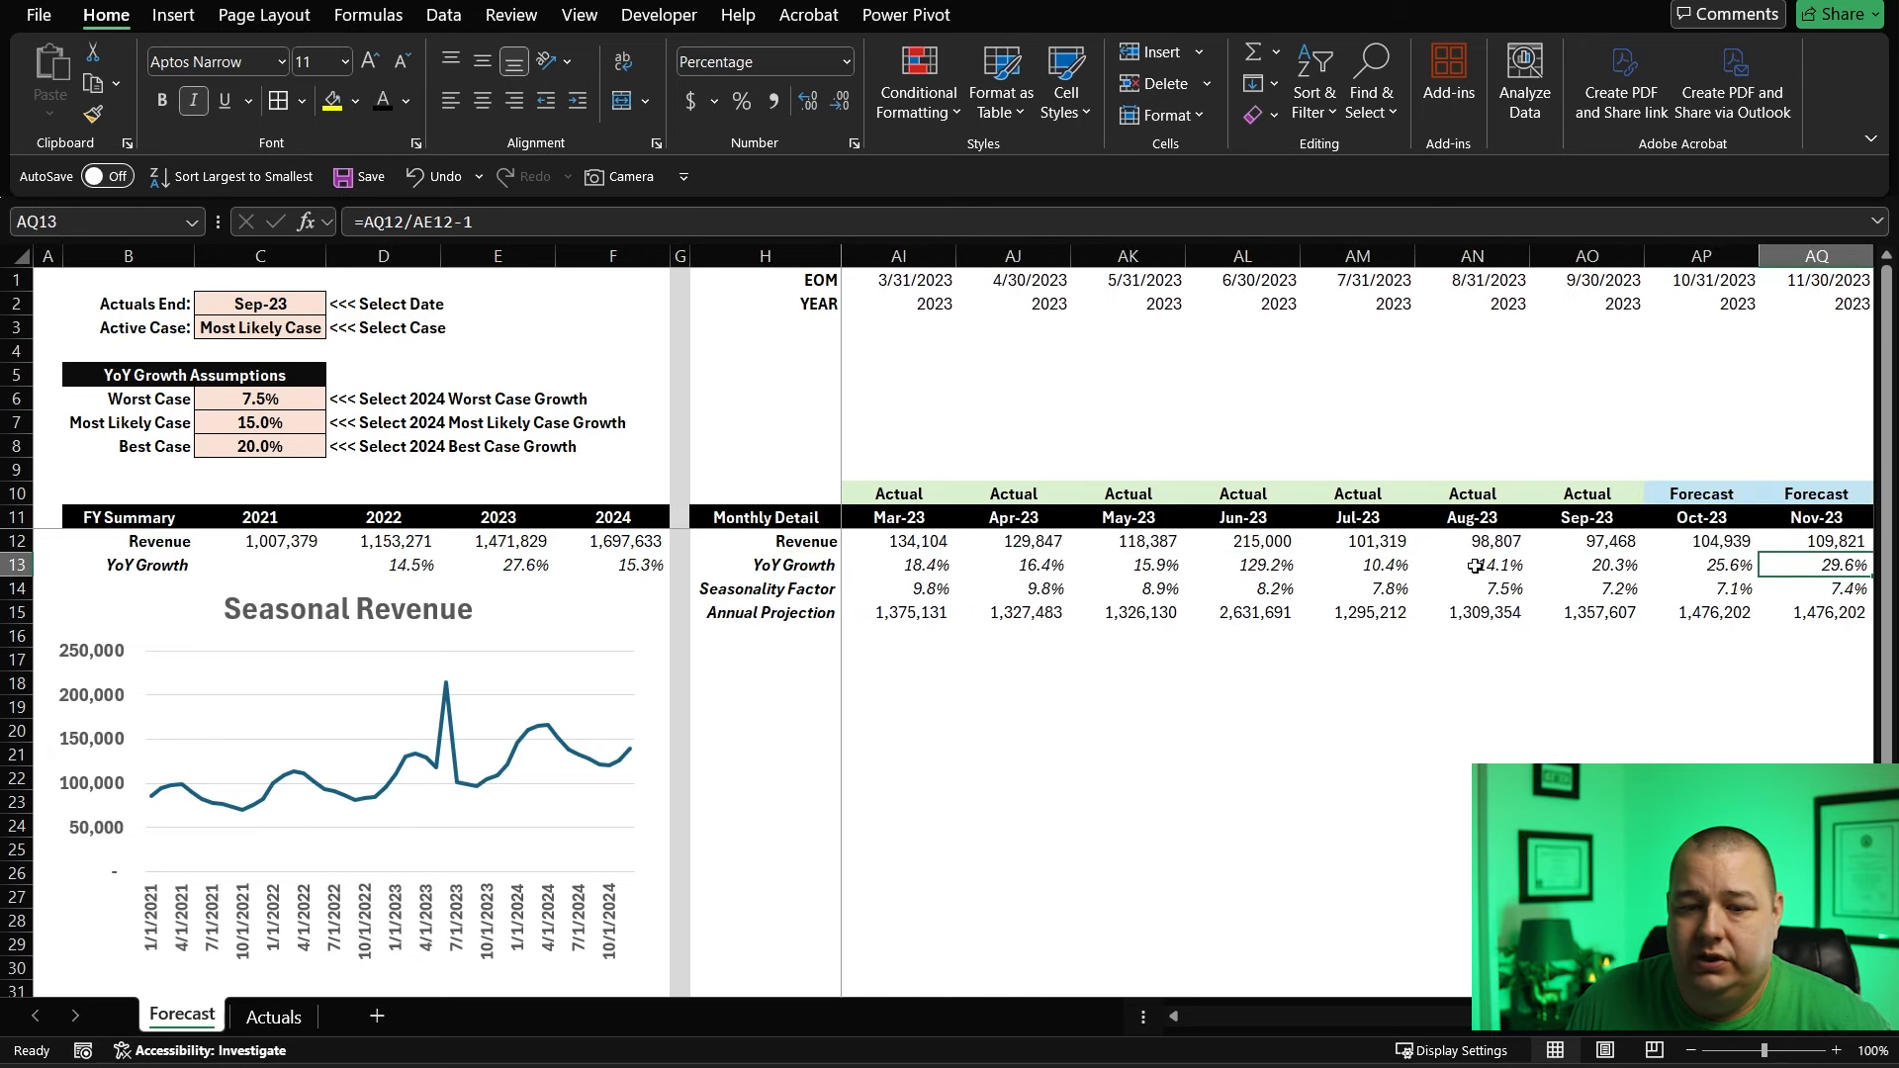
{"action": "key", "text": "Right"}
{"action": "key", "text": "Left"}
{"action": "key", "text": "Left"}
{"action": "key", "text": "Left"}
{"action": "key", "text": "Left"}
{"action": "key", "text": "Left"}
{"action": "key", "text": "Left"}
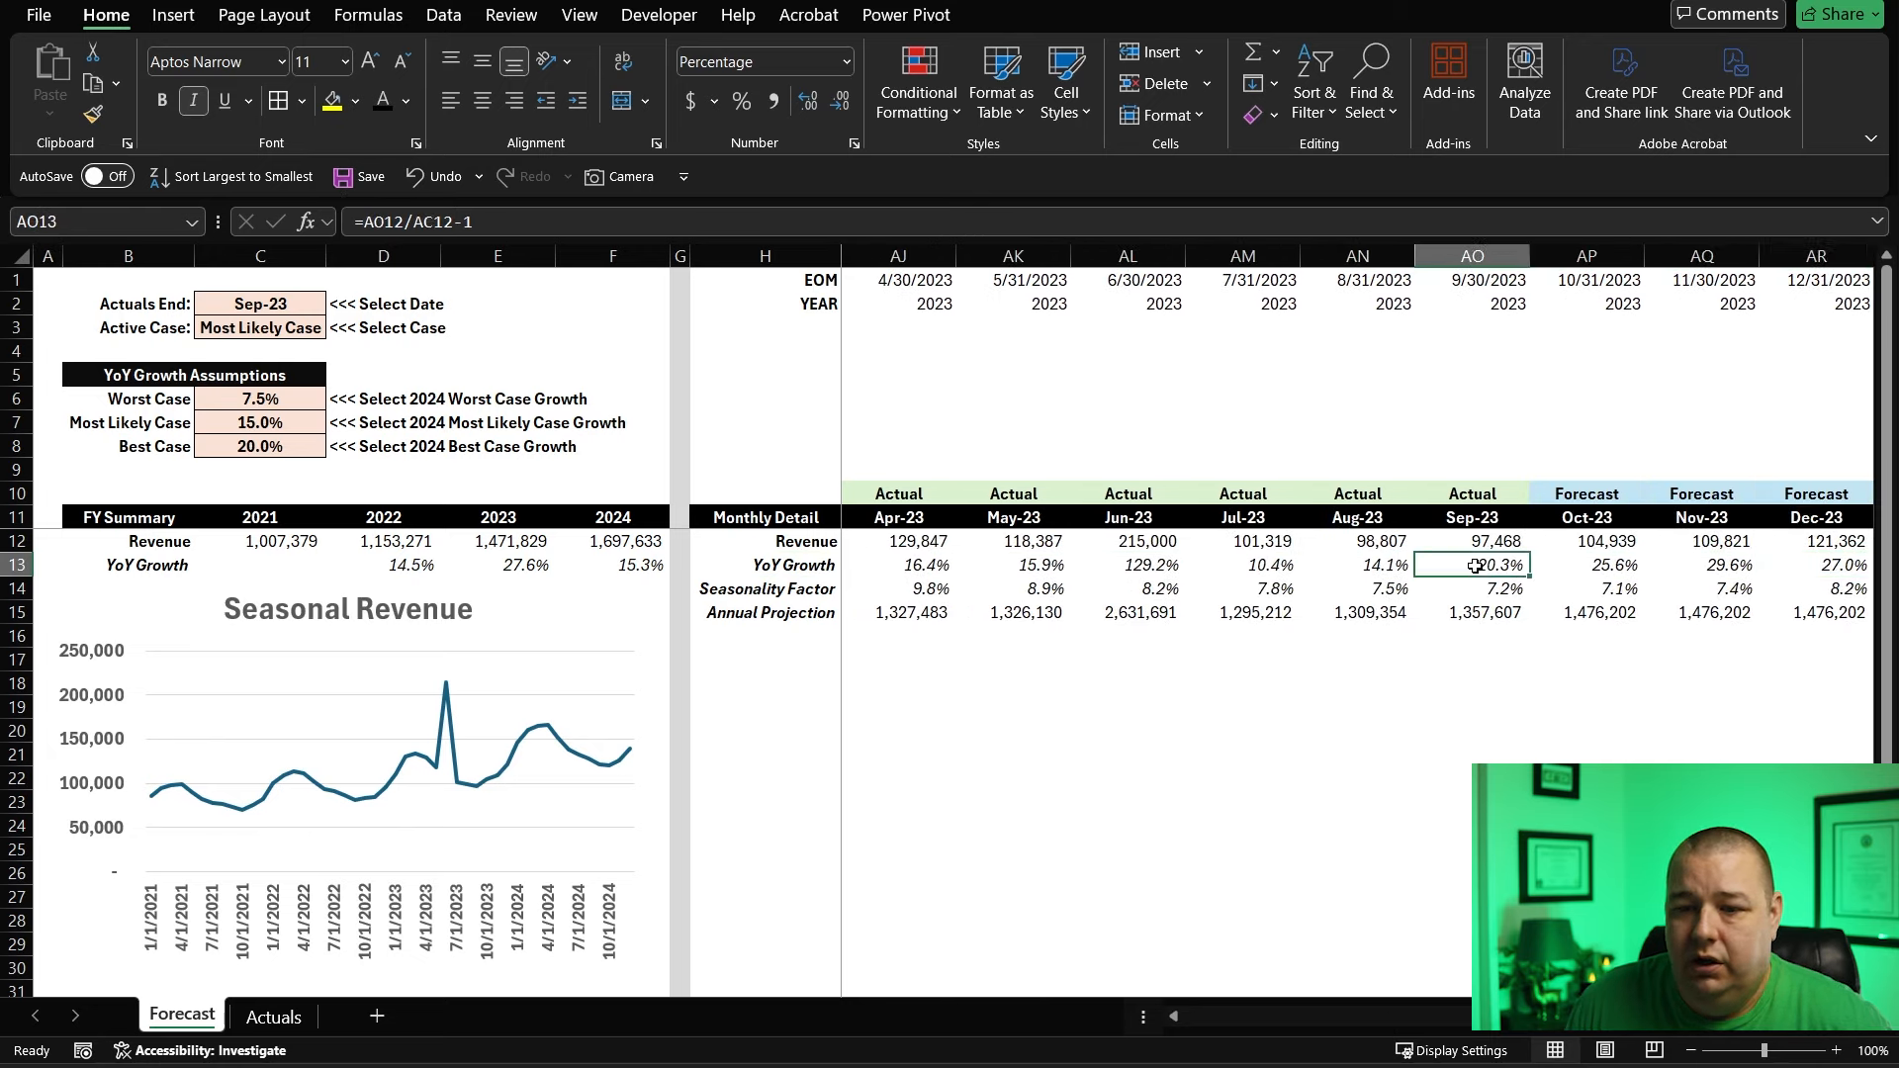
- Check the Jun-23 Annual Projection, the Oct-23 Revenue formula and the FY Summary's 2024 YoY Growth for the outlier's effect
{"action": "key", "text": "Down"}
{"action": "key", "text": "Down"}
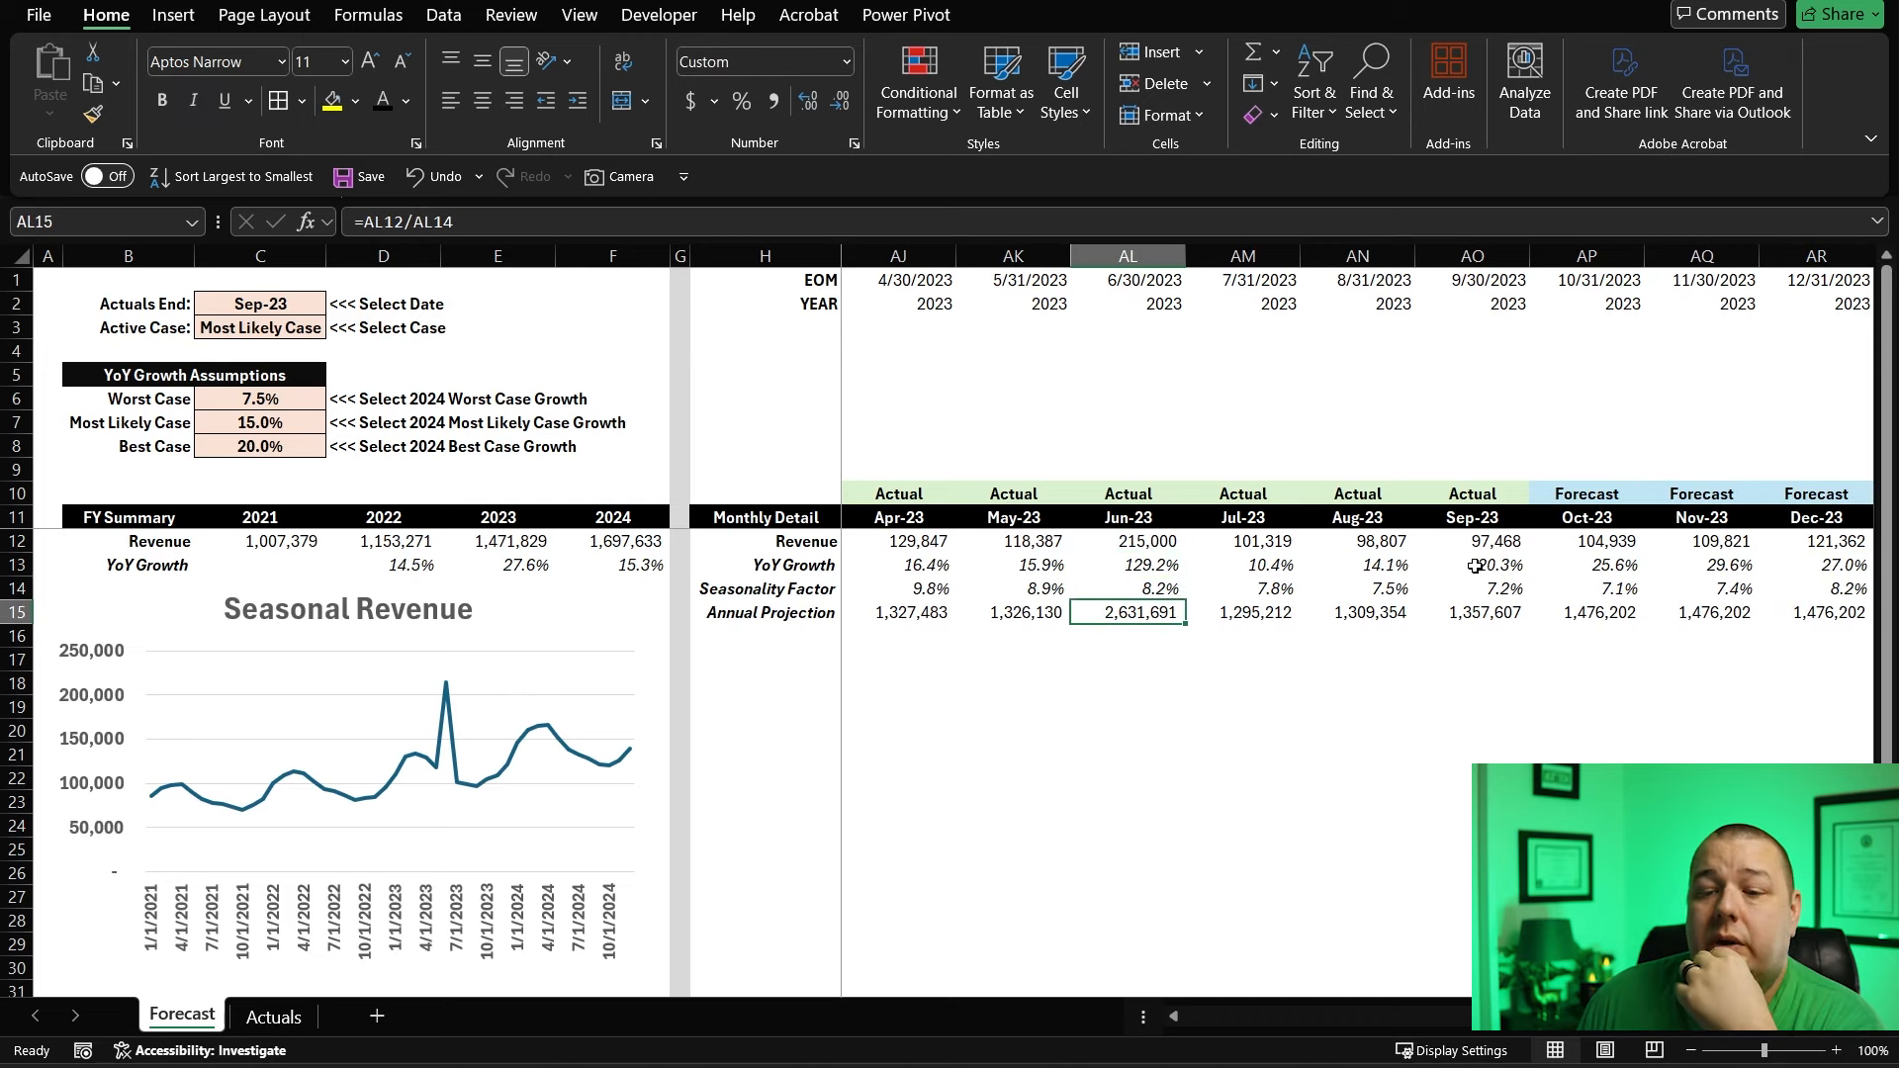
{"action": "left_click", "coordinate": [1569, 550]}
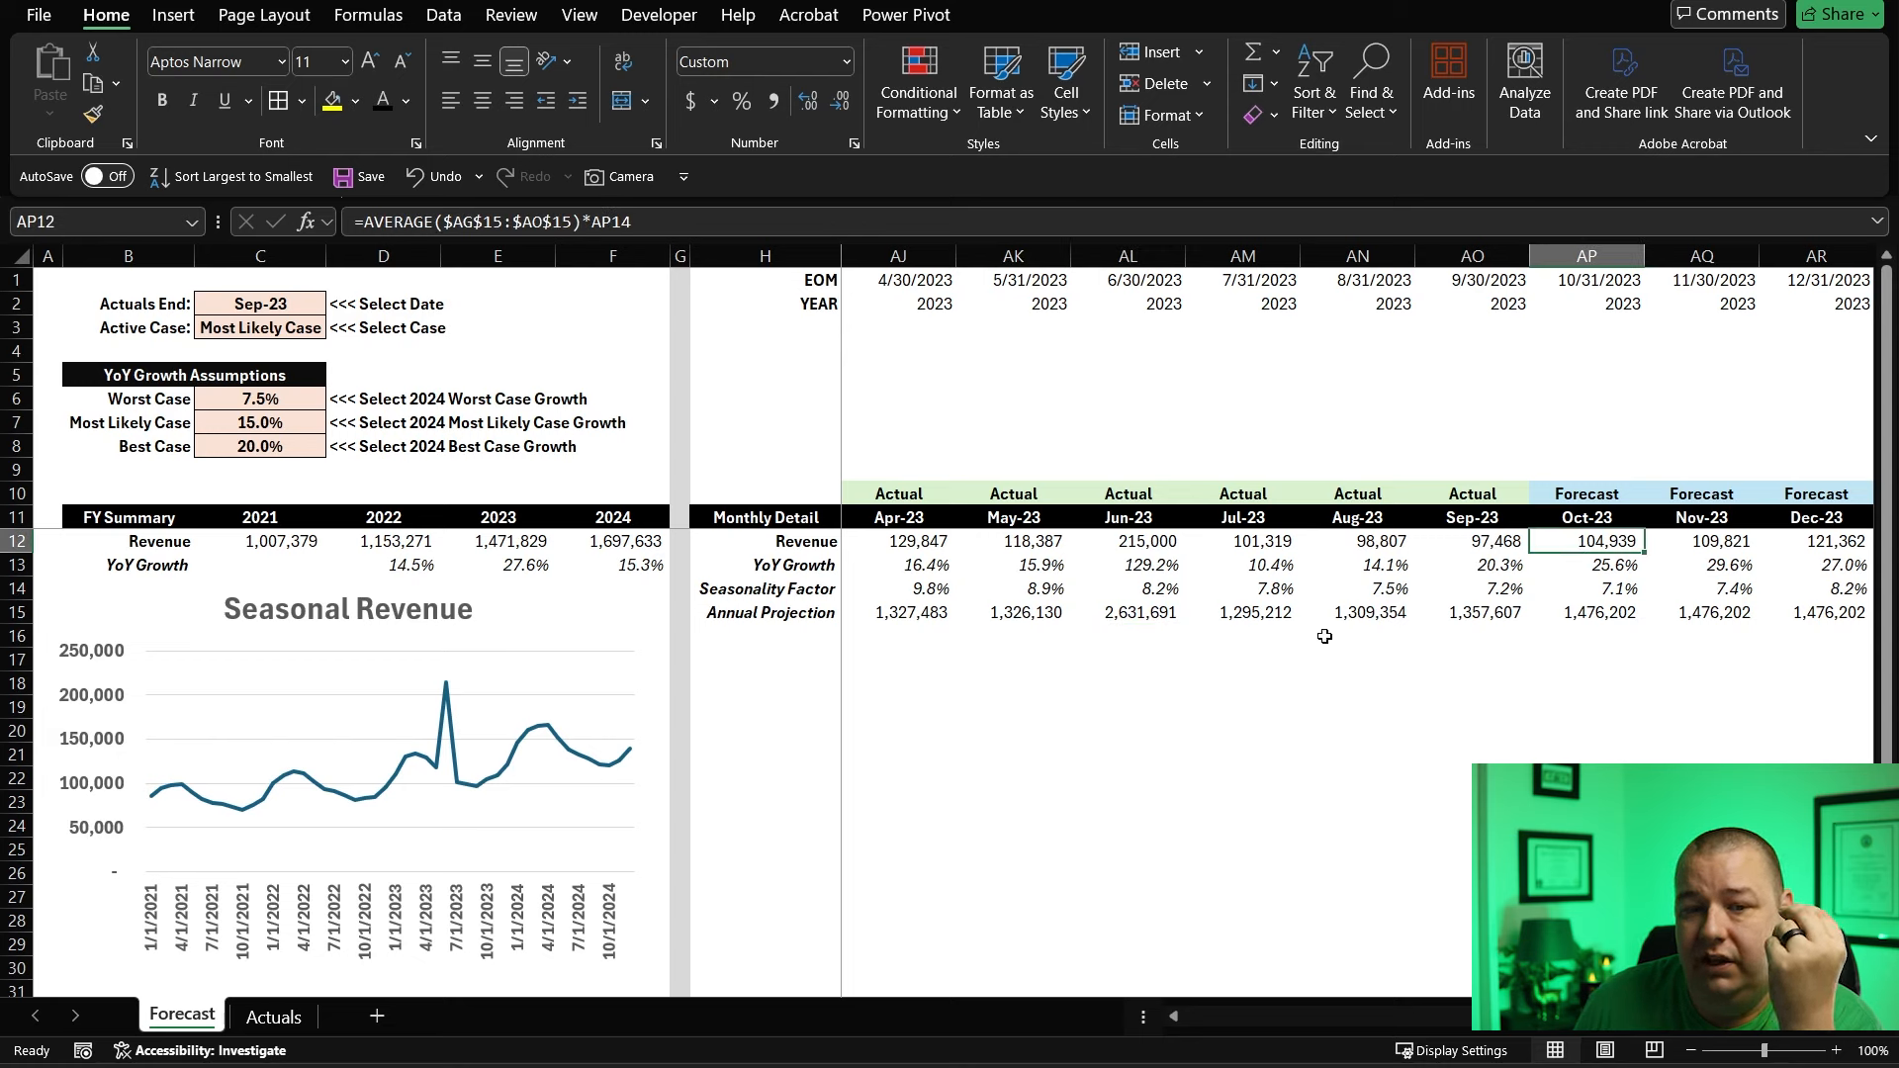
{"action": "left_click", "coordinate": [627, 563]}
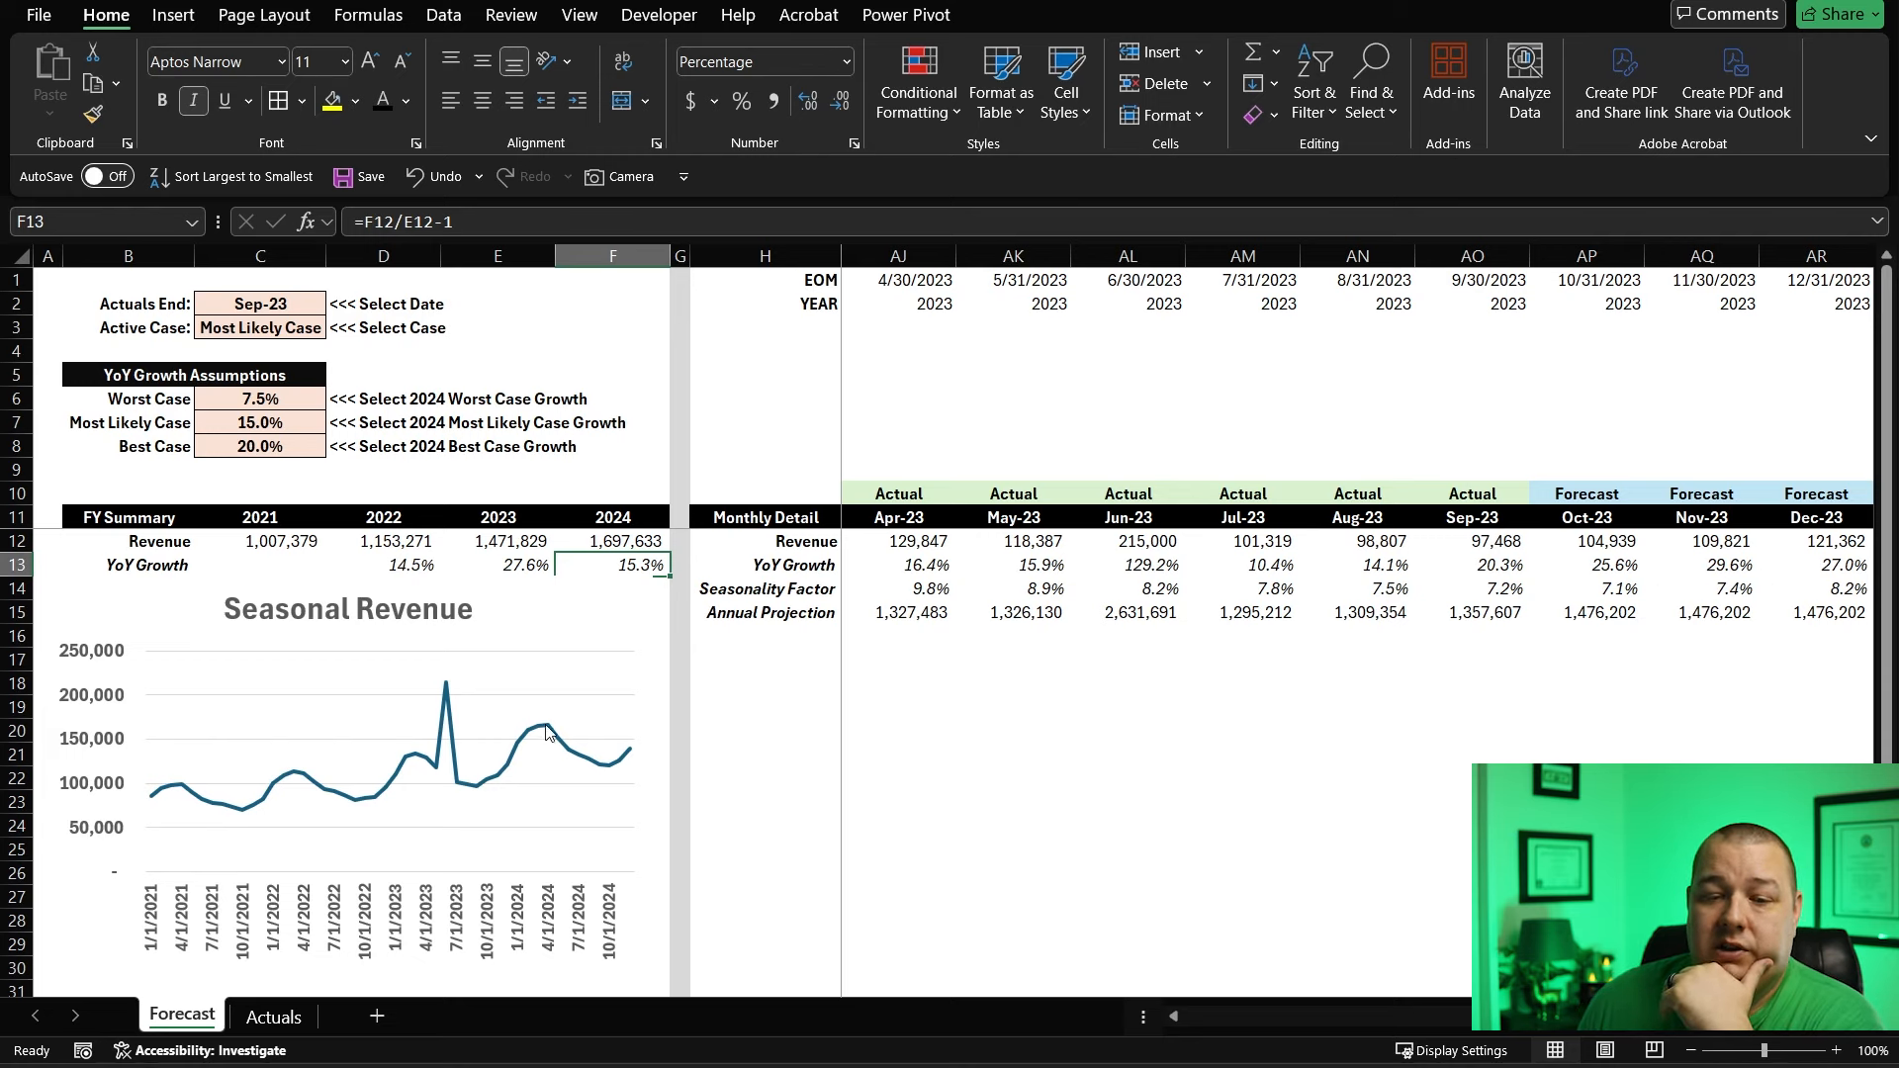
{"action": "mouse_move", "coordinate": [476, 789]}
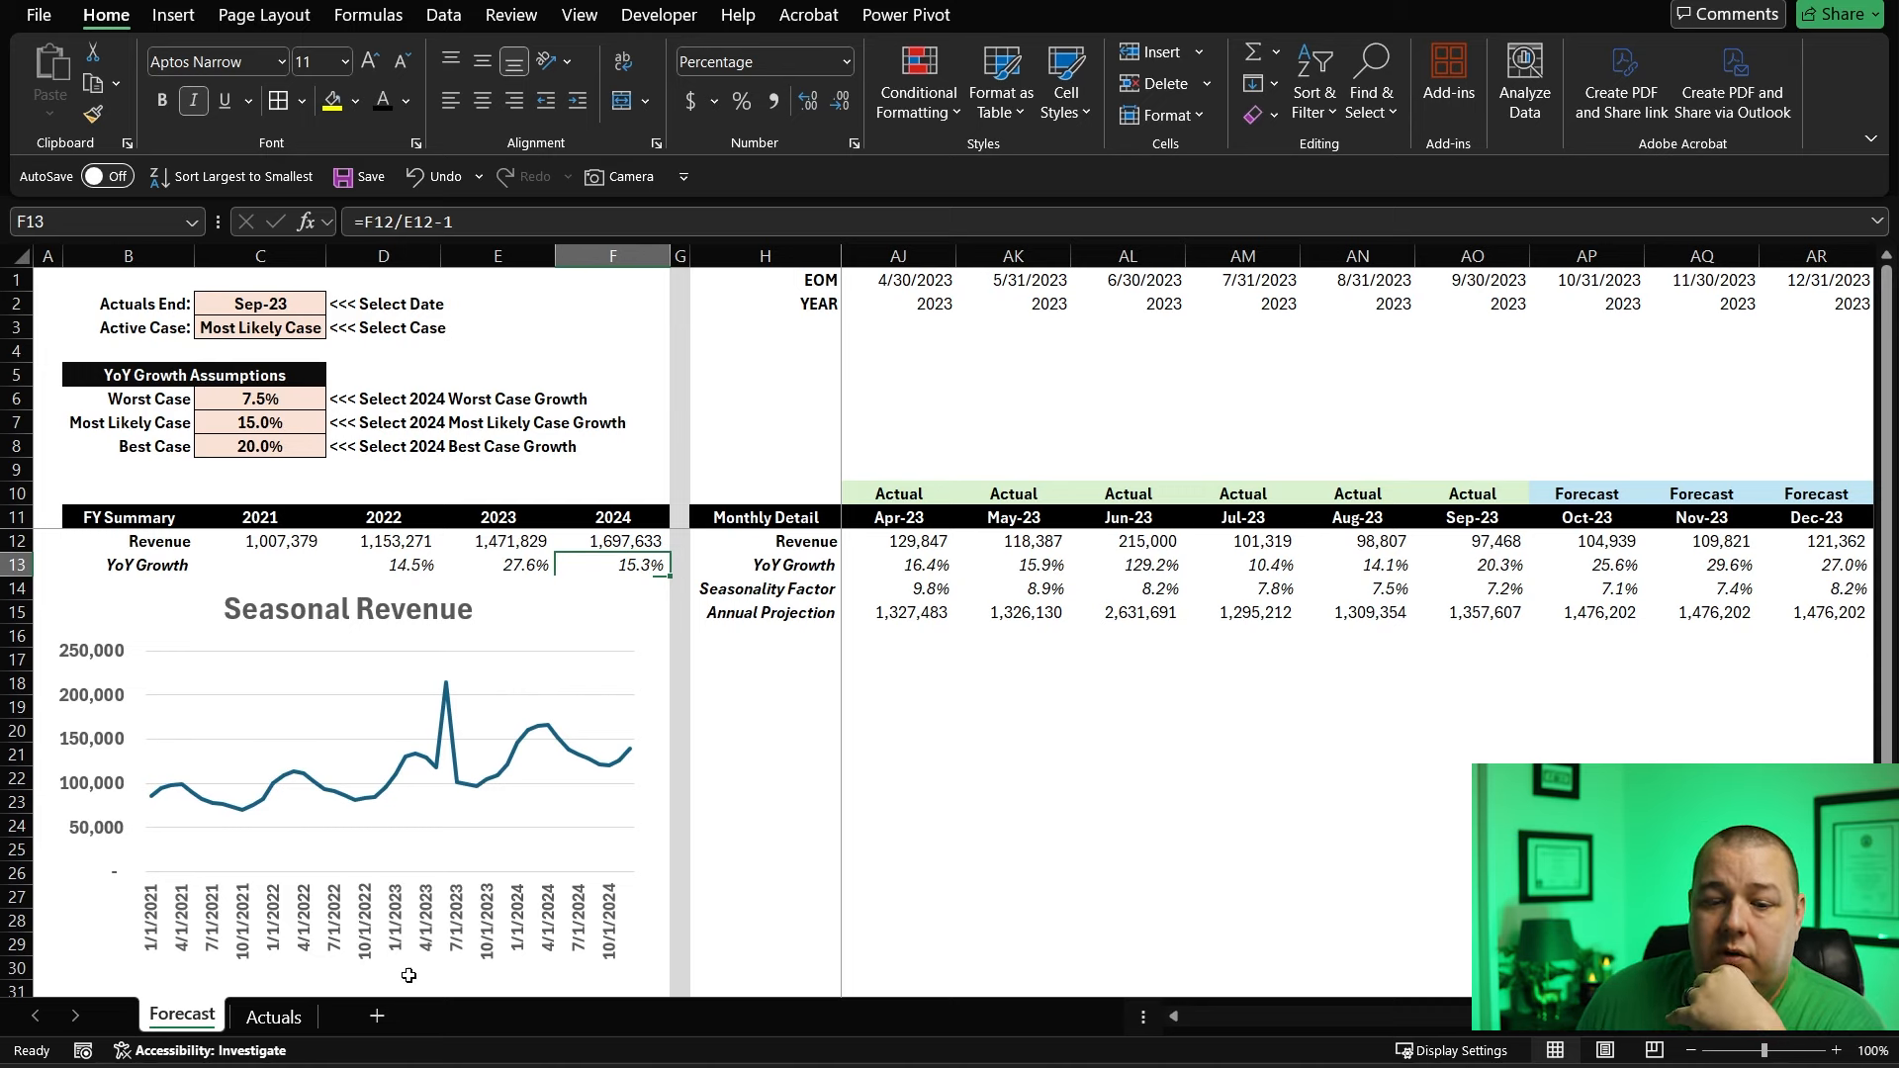
- Check the 6/30/2023 Revenue in the Actuals table and the Jun-23 Revenue formula on the Forecast sheet
{"action": "left_click", "coordinate": [271, 1019]}
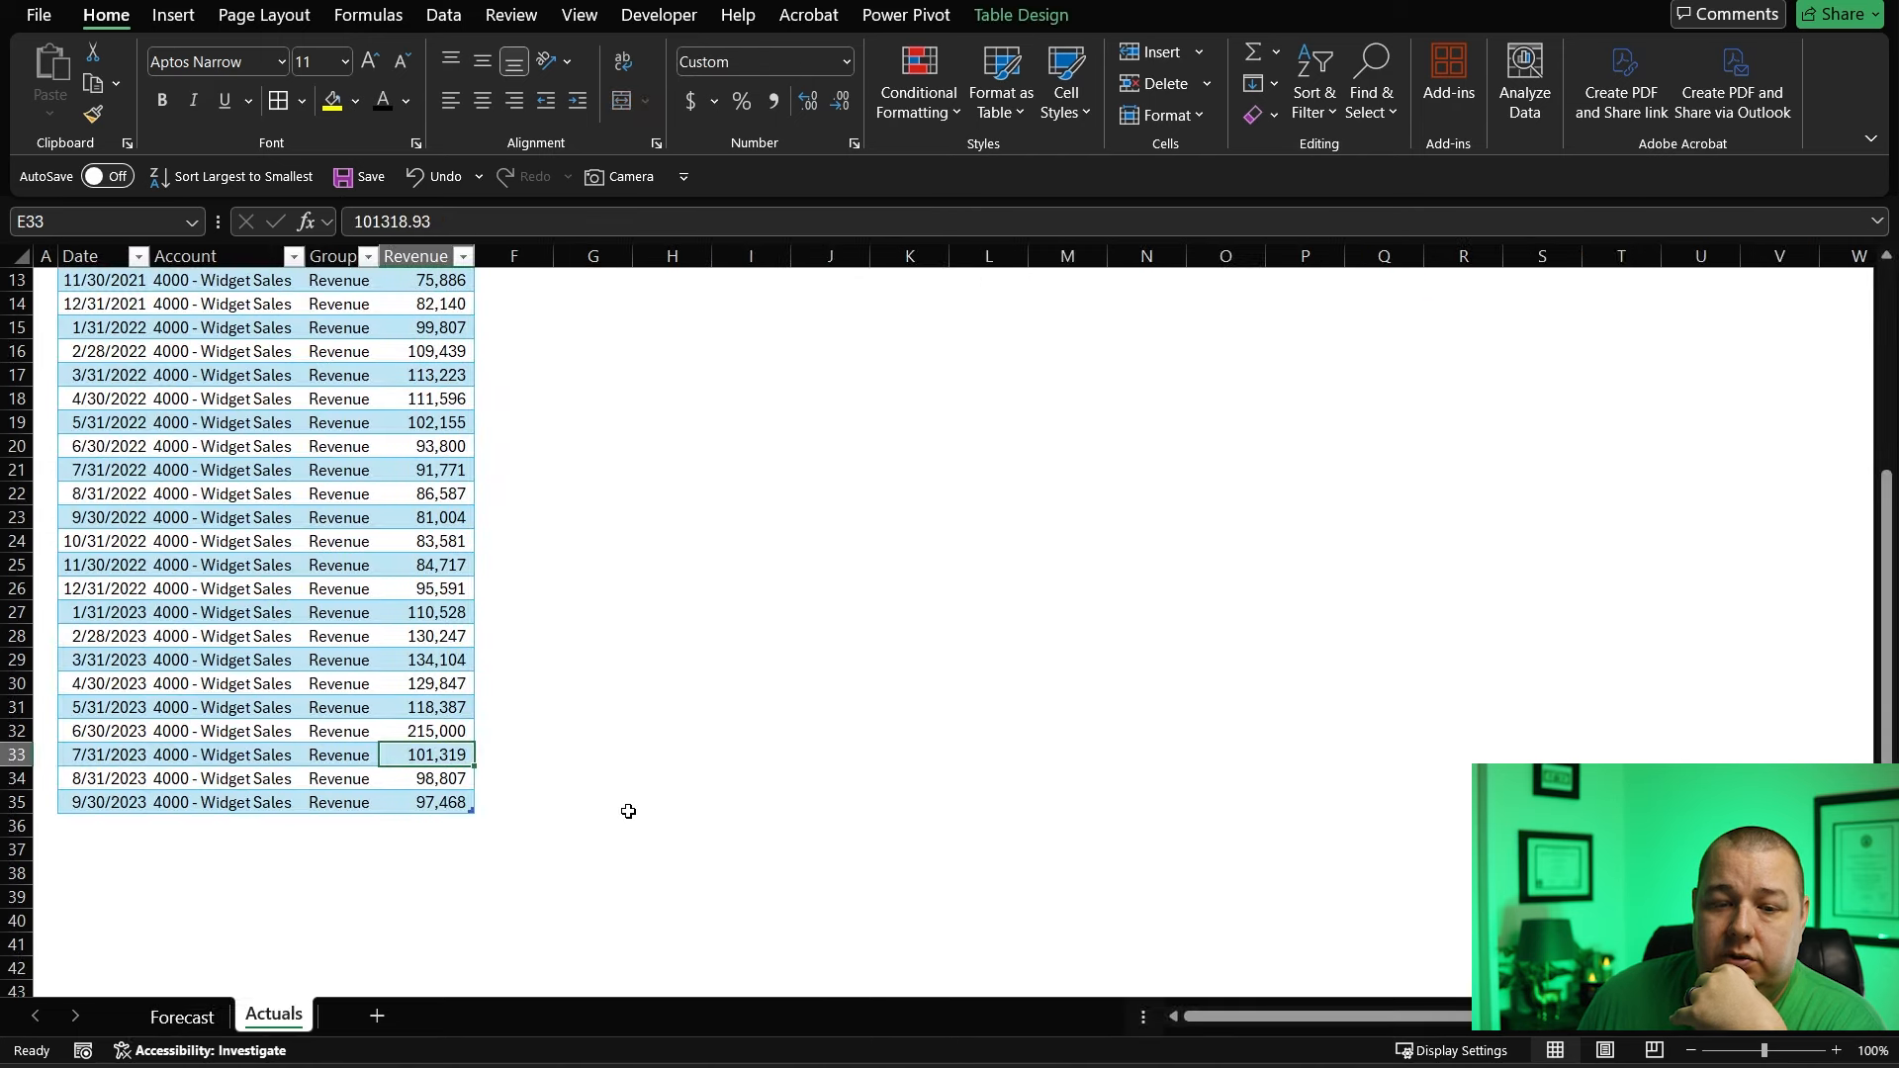
{"action": "left_click", "coordinate": [184, 1022]}
{"action": "left_click", "coordinate": [1128, 539]}
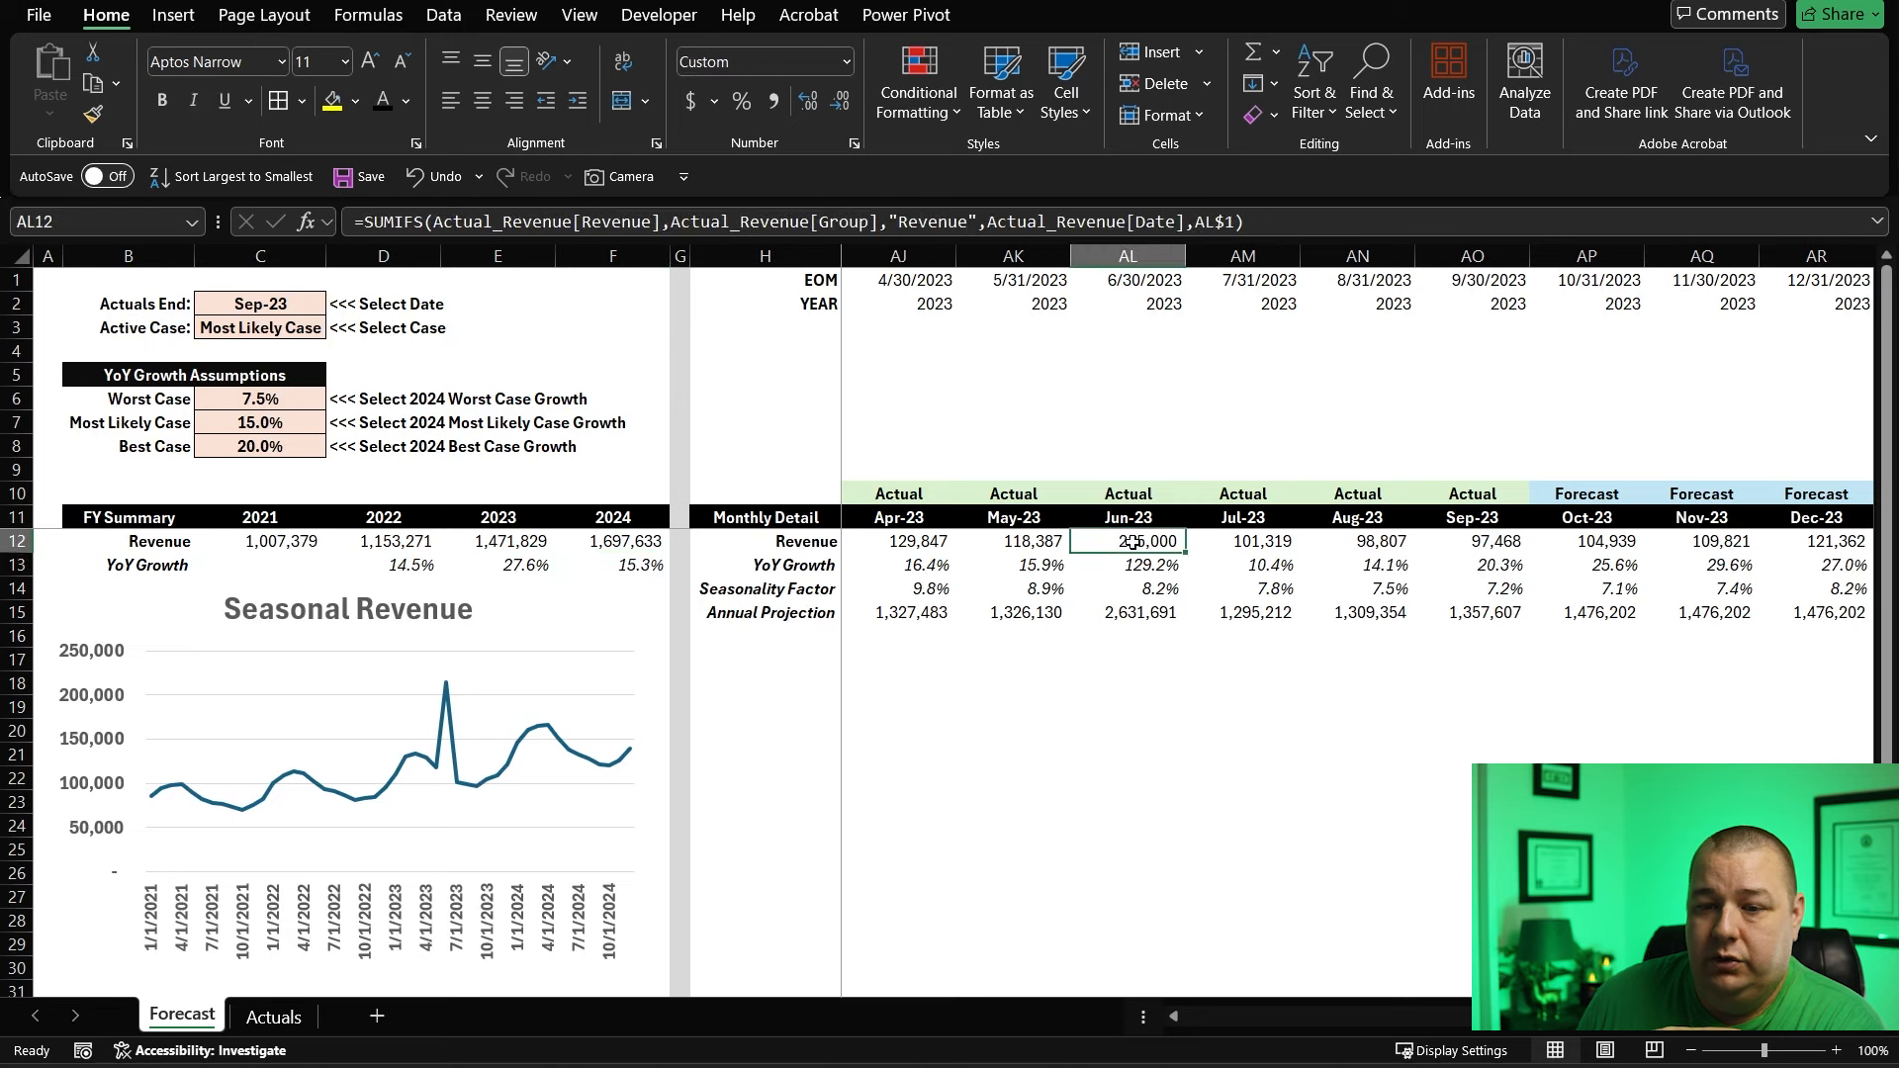
{"action": "left_click", "coordinate": [1153, 633]}
- Replace the Jun-23 Annual Projection with the average of the other 2023 actual months, =AVERAGE(AM15:AO15,AG15:AK15)
{"action": "left_click", "coordinate": [1147, 614]}
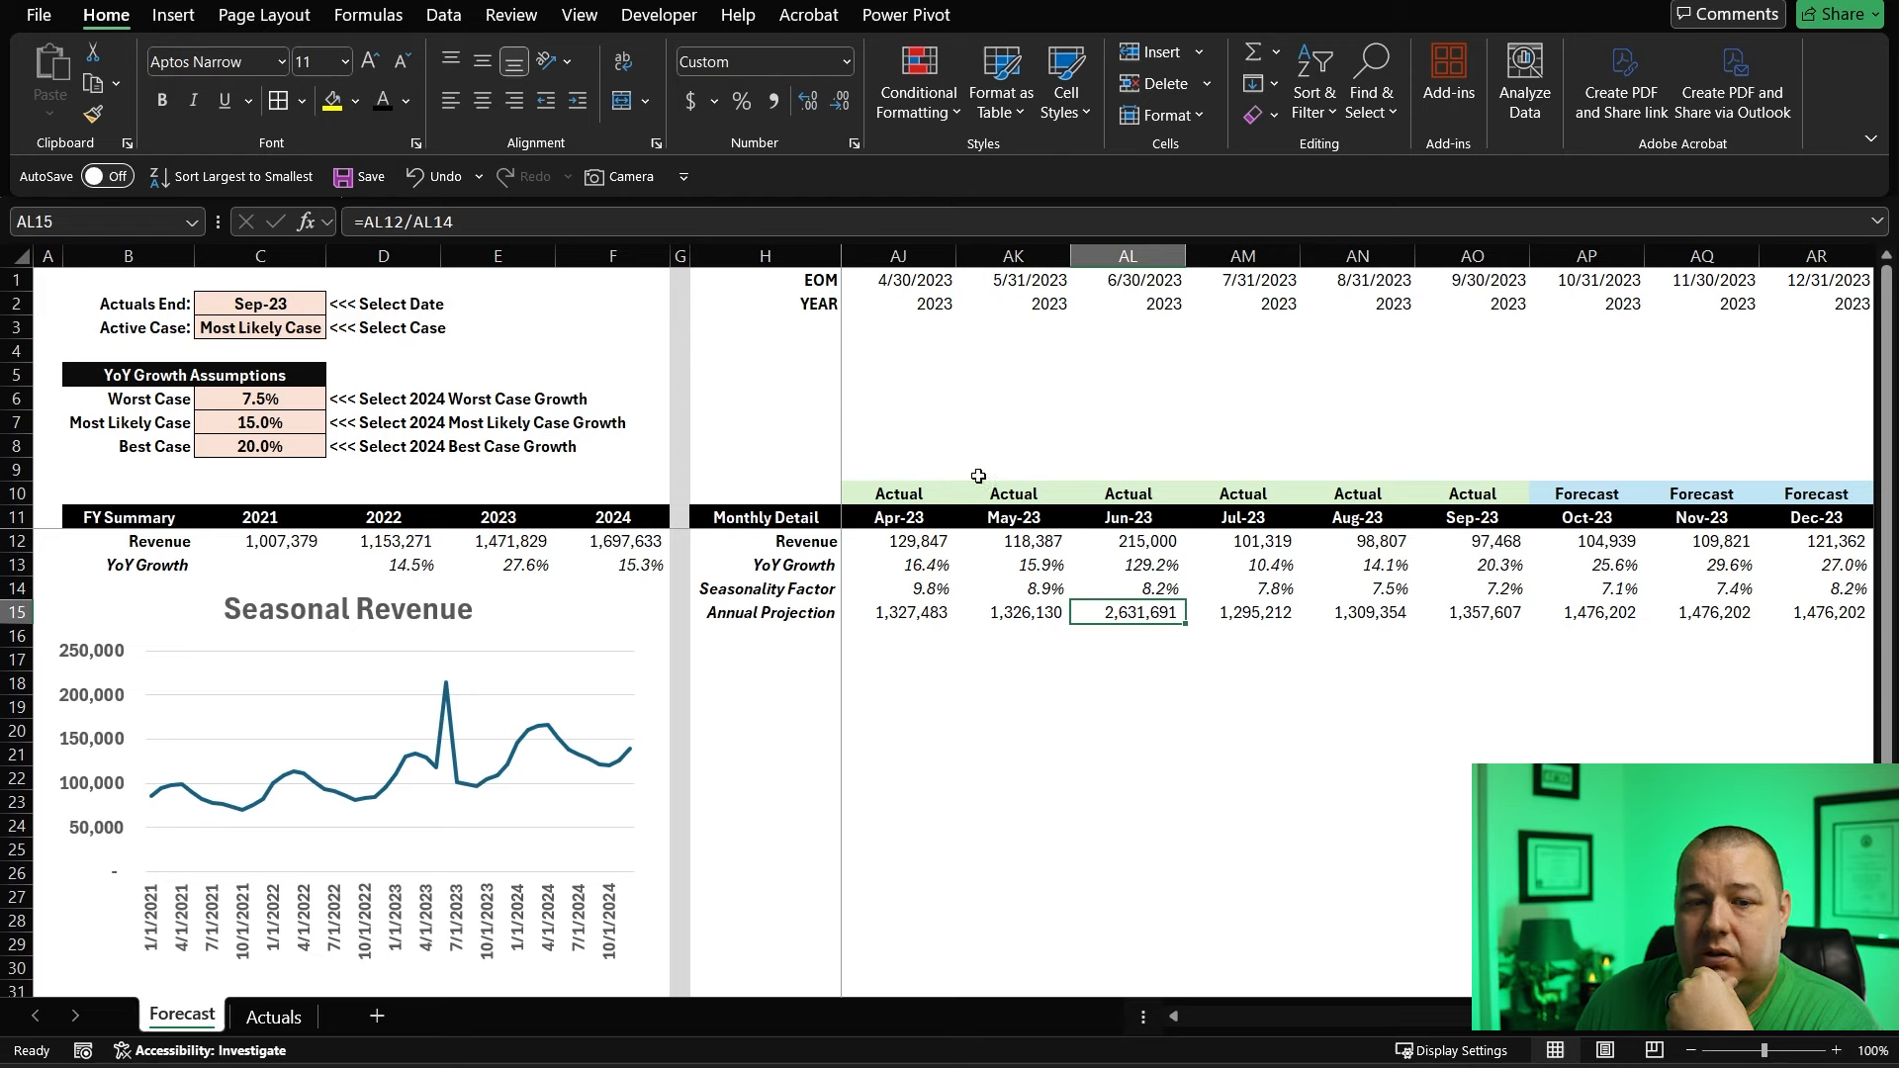
{"action": "type", "text": "=aver"}
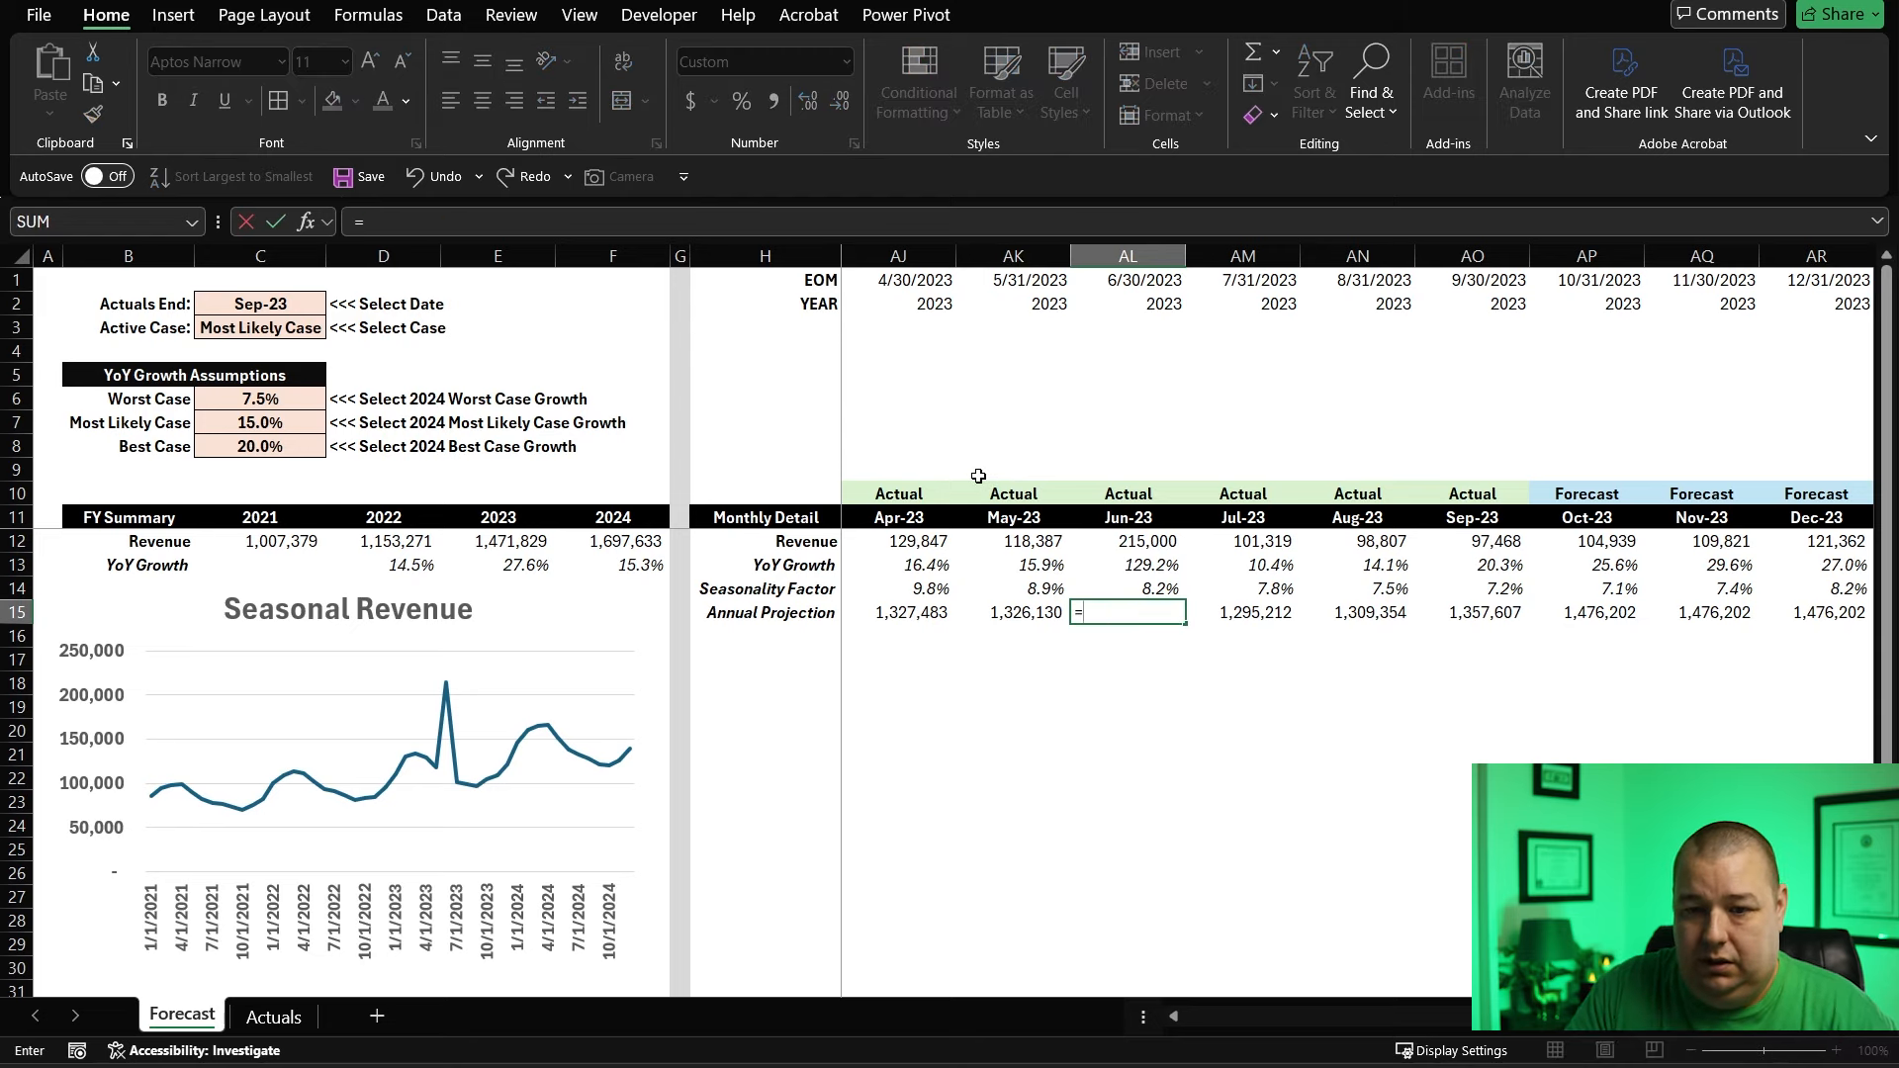
{"action": "key", "text": "Tab"}
{"action": "key", "text": "Right"}
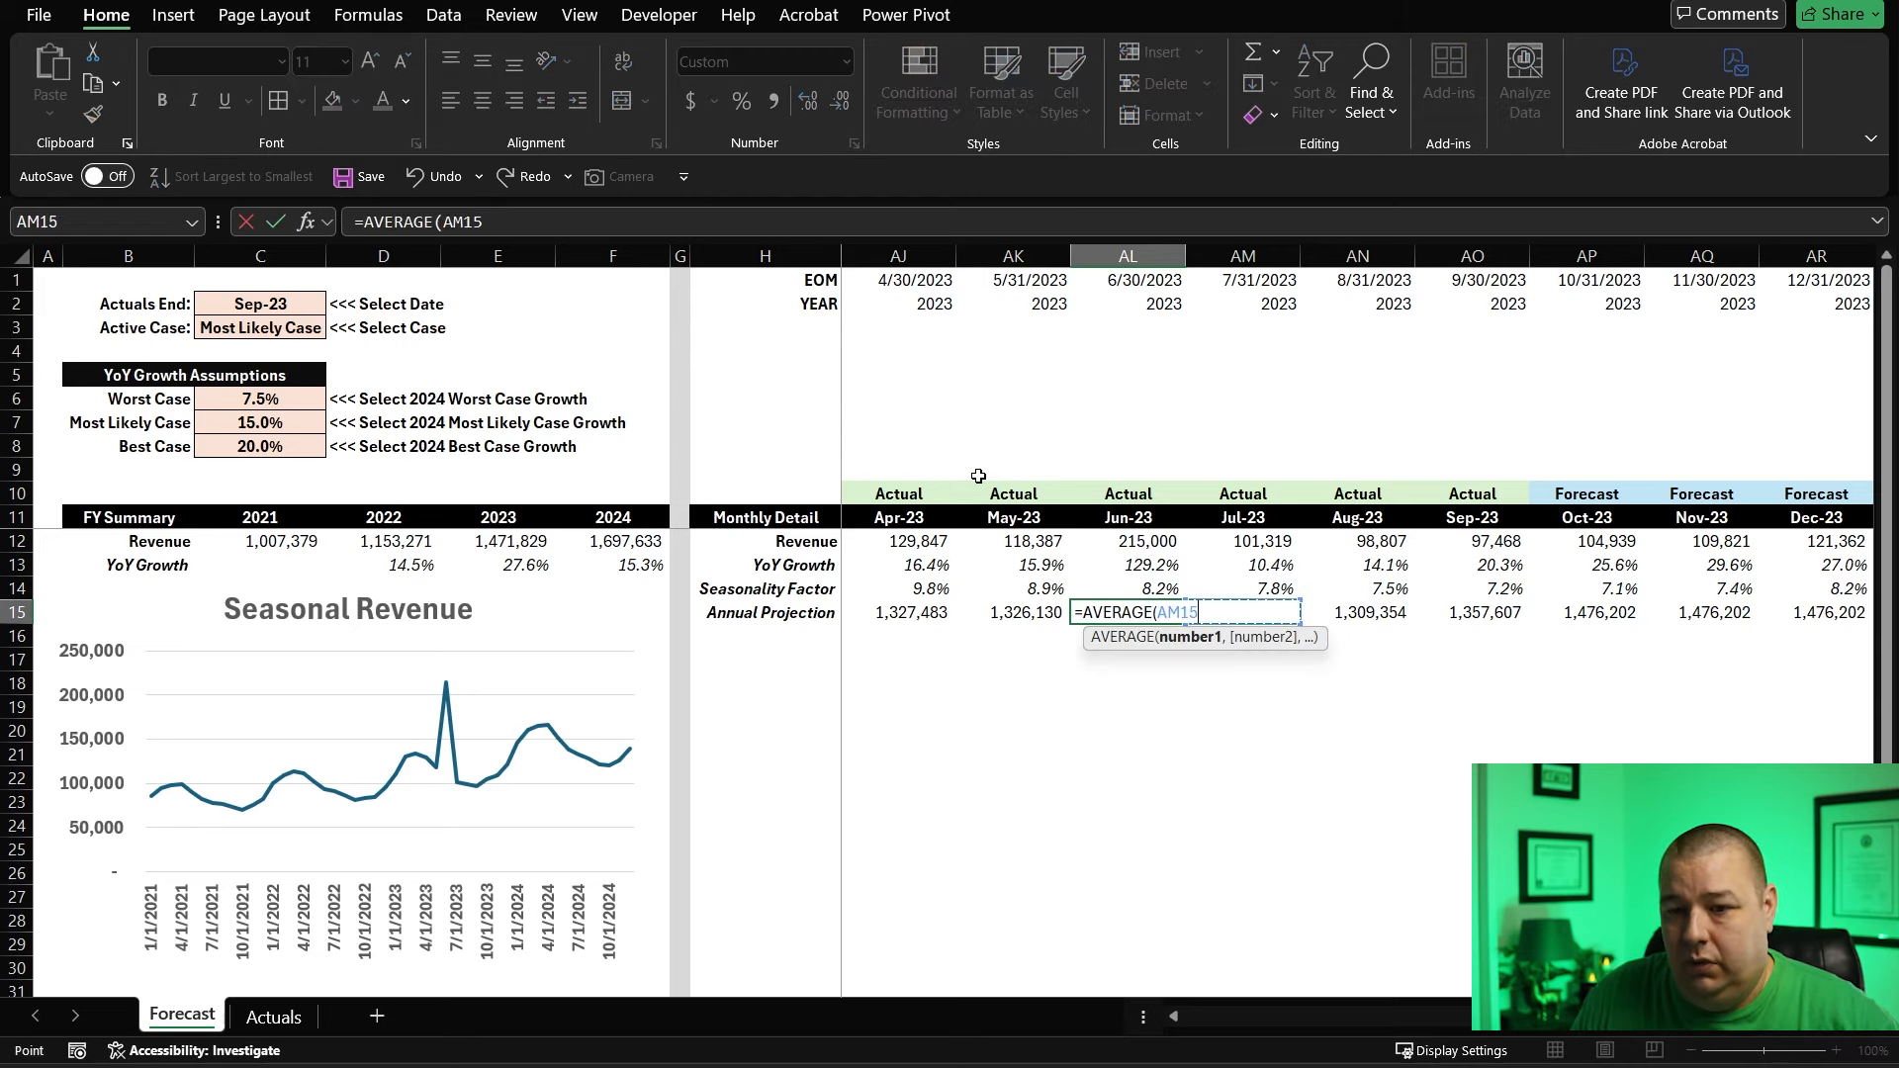
{"action": "key", "text": "shift+Right"}
{"action": "key", "text": "shift+Right"}
{"action": "type", "text": ","}
{"action": "key", "text": "Left"}
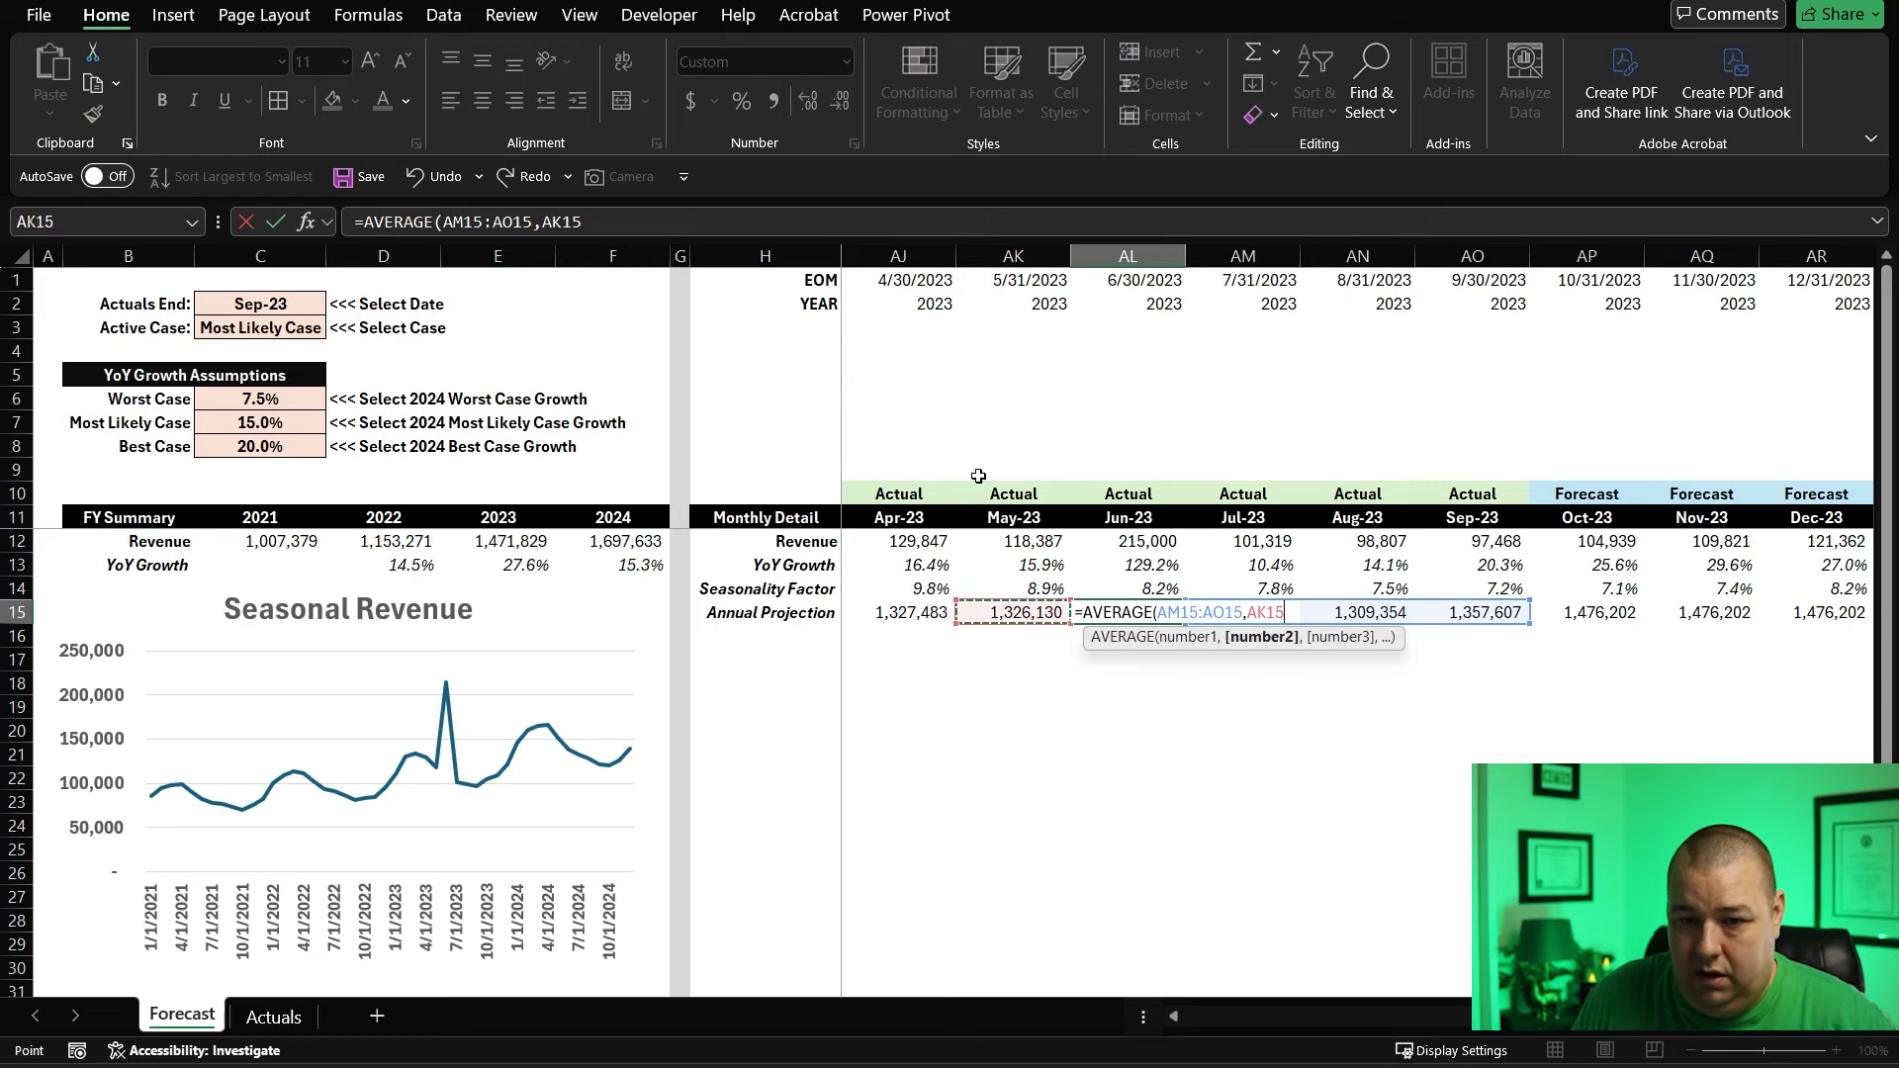
{"action": "key", "text": "shift+Left"}
{"action": "key", "text": "shift+Left"}
{"action": "key", "text": "shift+Left"}
{"action": "key", "text": "shift+Left"}
{"action": "type", "text": ")"}
{"action": "key", "text": "ctrl+Return"}
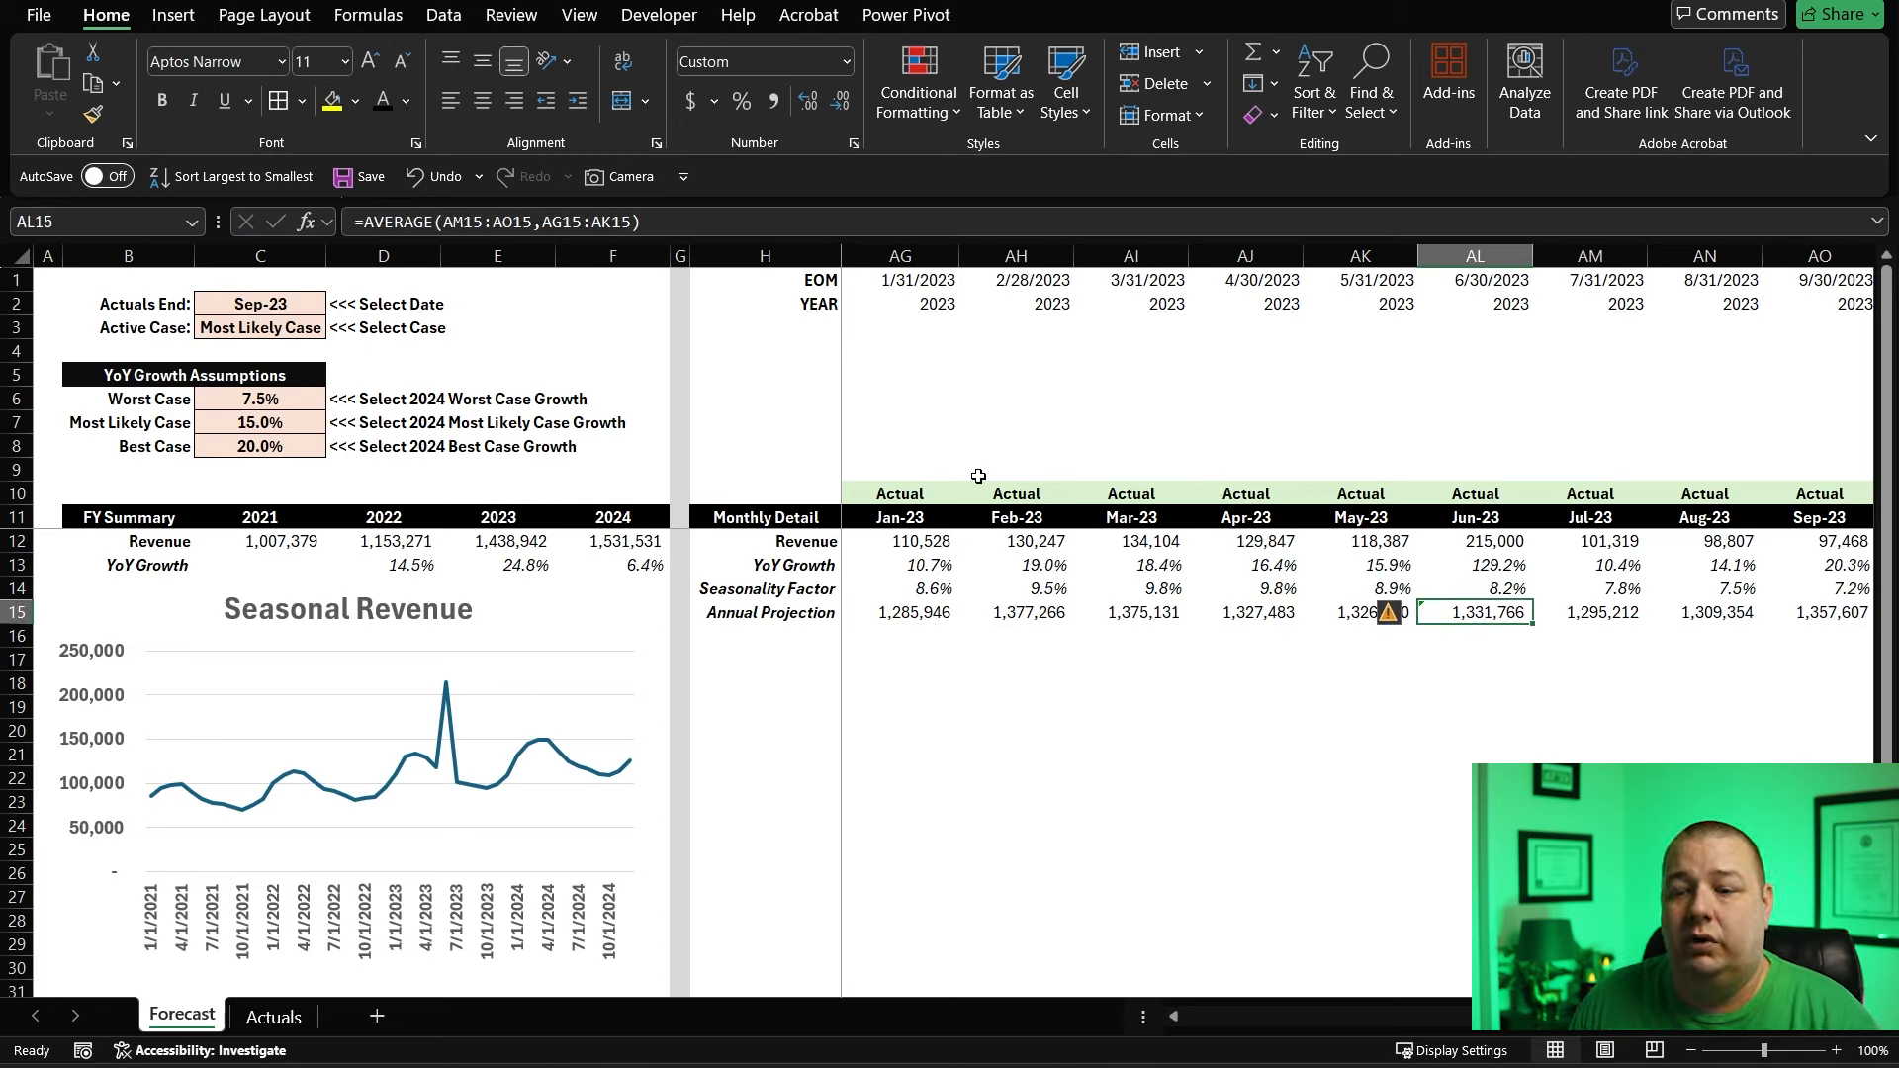
- Check which cells the Oct-23 Revenue formula references and inspect the 2024 YoY Growth in the FY Summary
{"action": "key", "text": "Right"}
{"action": "key", "text": "Right"}
{"action": "key", "text": "Right"}
{"action": "key", "text": "Right"}
{"action": "key", "text": "Up"}
{"action": "key", "text": "Up"}
{"action": "key", "text": "Up"}
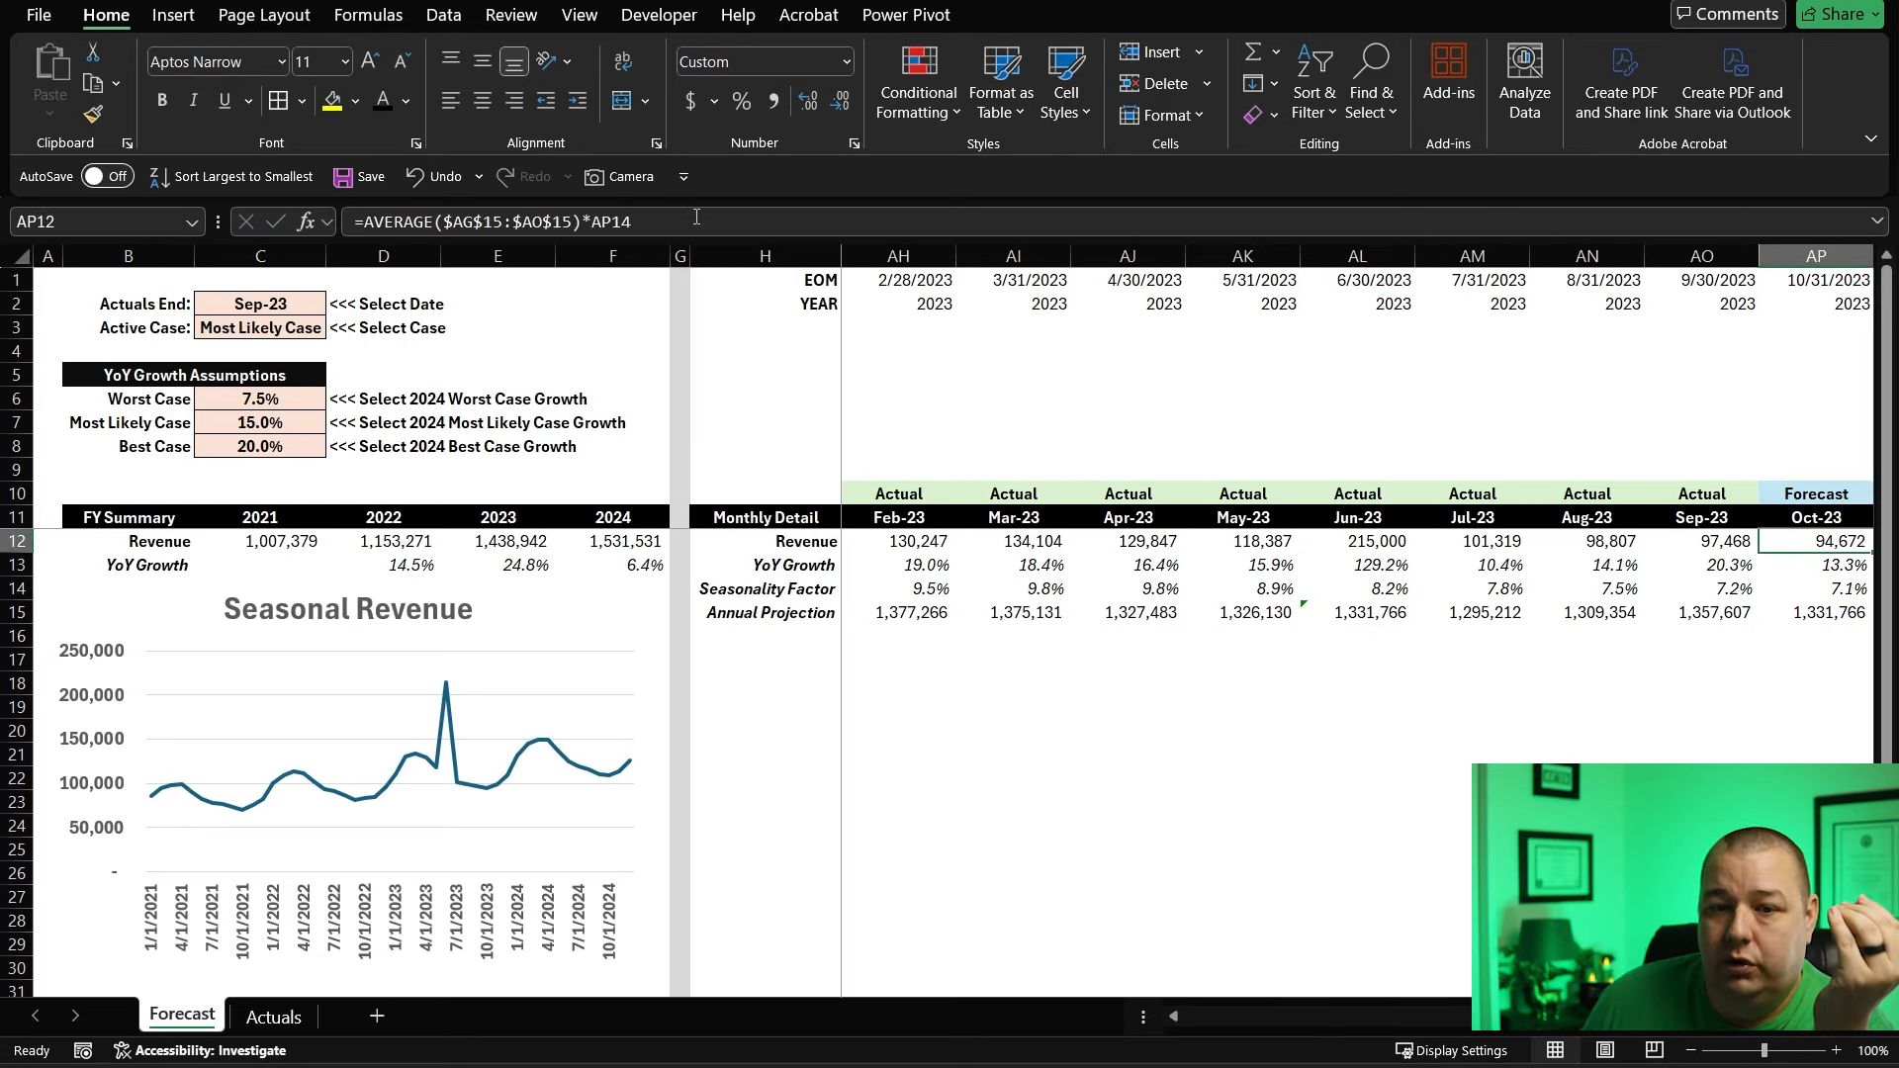
{"action": "left_click", "coordinate": [696, 216]}
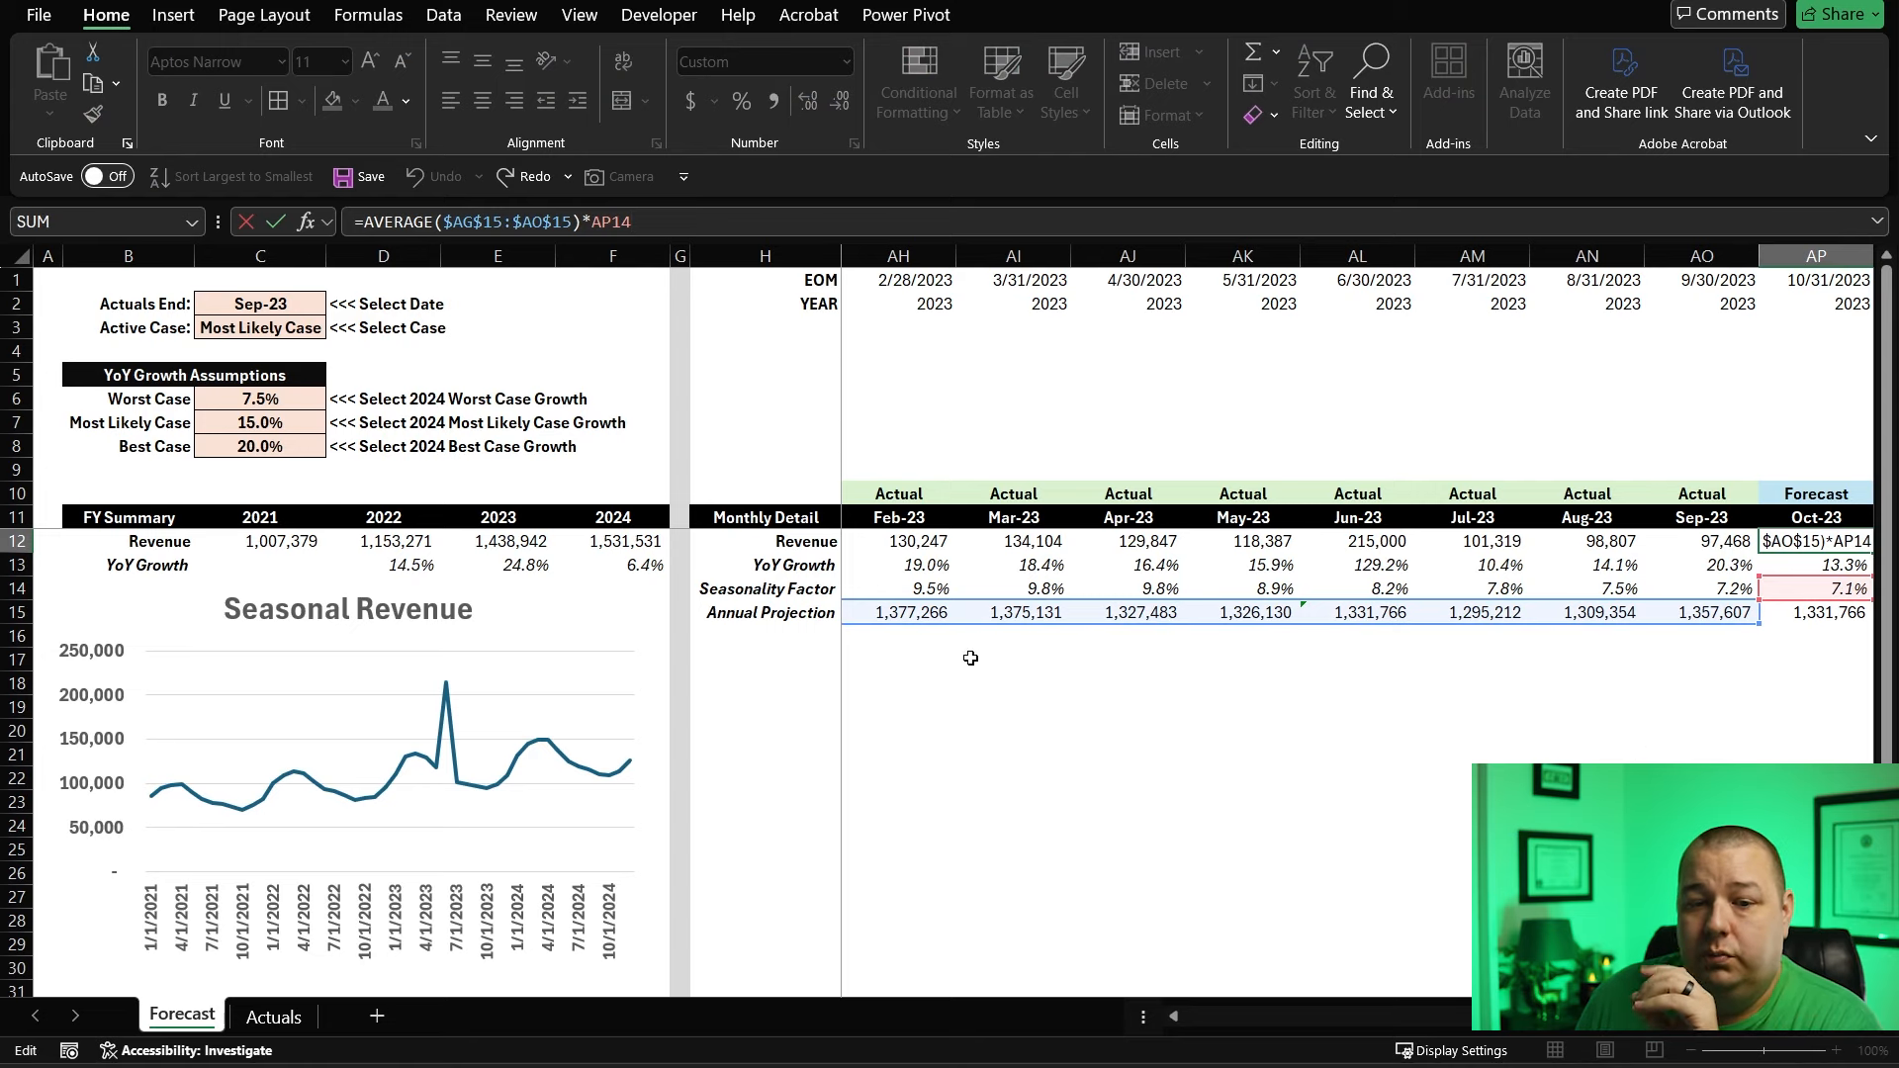
{"action": "left_click", "coordinate": [621, 568]}
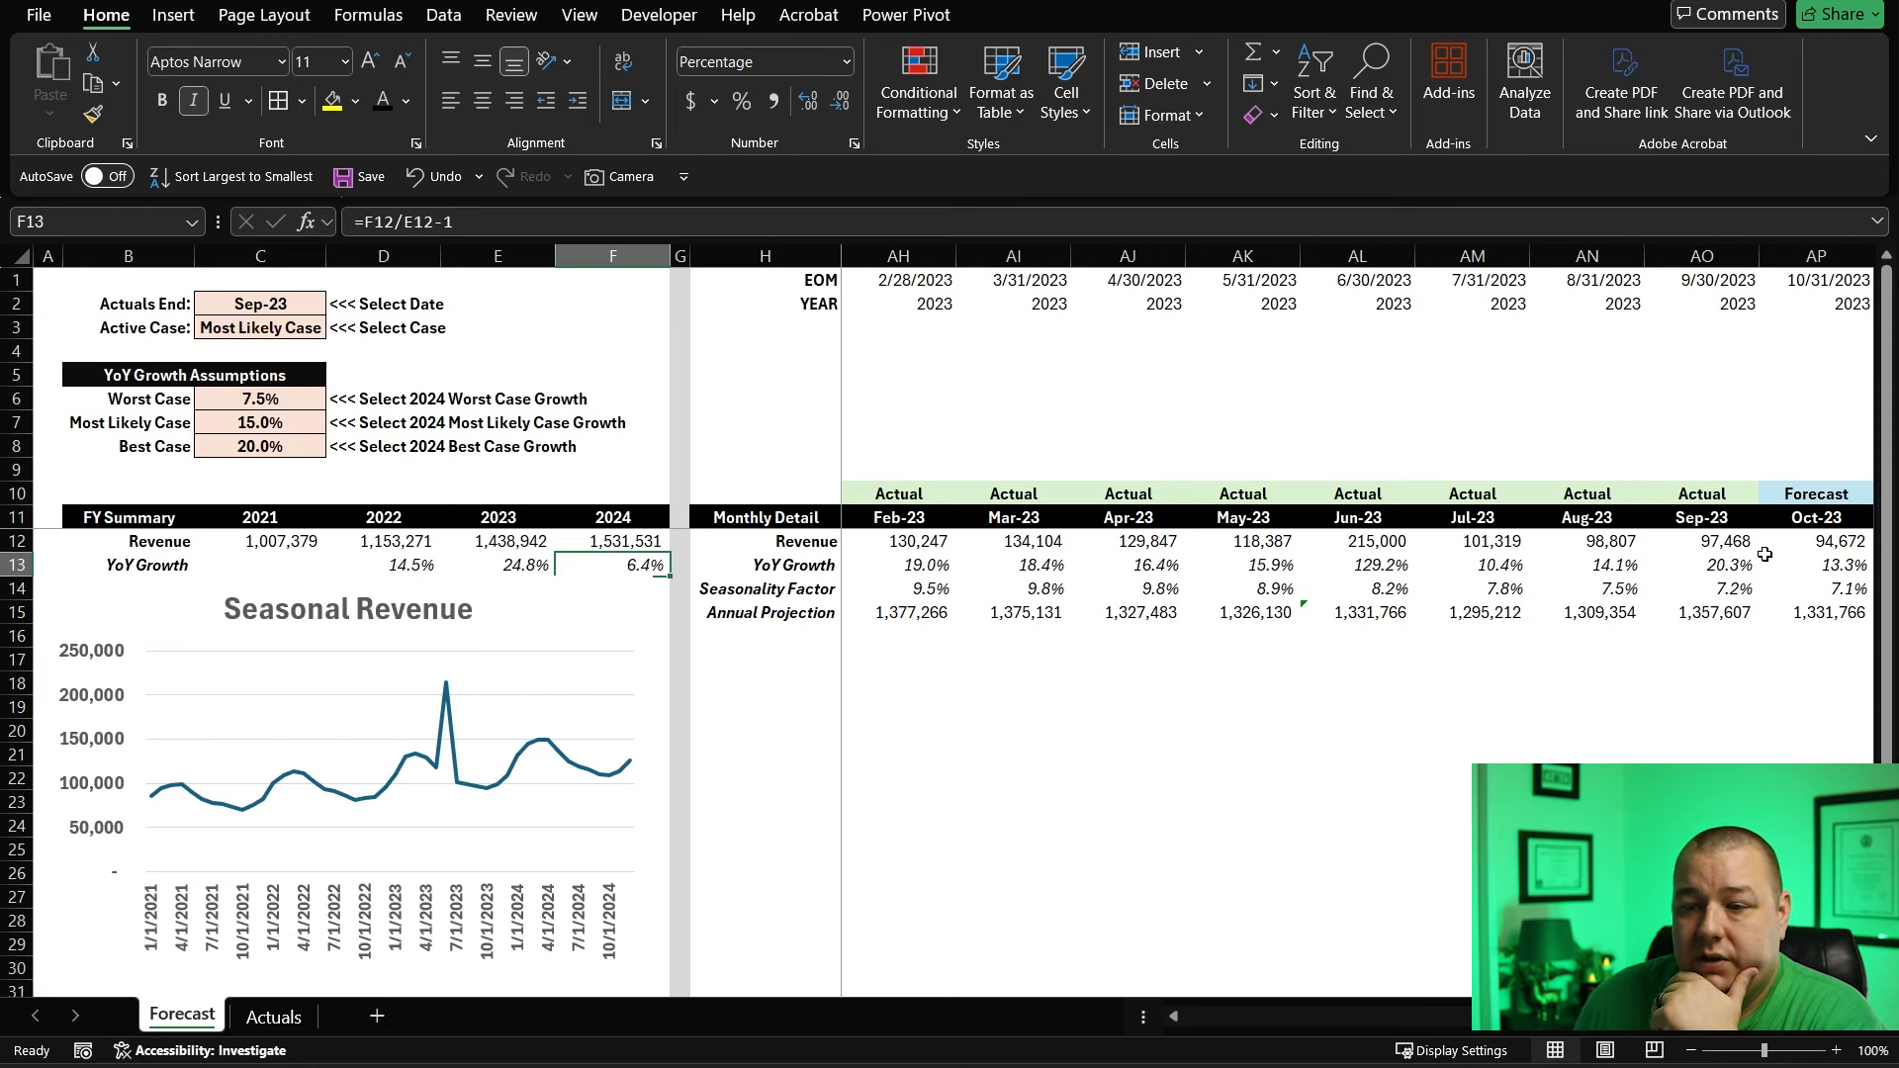
- Compare the May-23 and Jun-23 Annual Projection formulas and highlight the Jun-23 cell in yellow
{"action": "left_click", "coordinate": [1348, 612]}
{"action": "left_click", "coordinate": [1354, 679]}
{"action": "left_click", "coordinate": [1330, 610]}
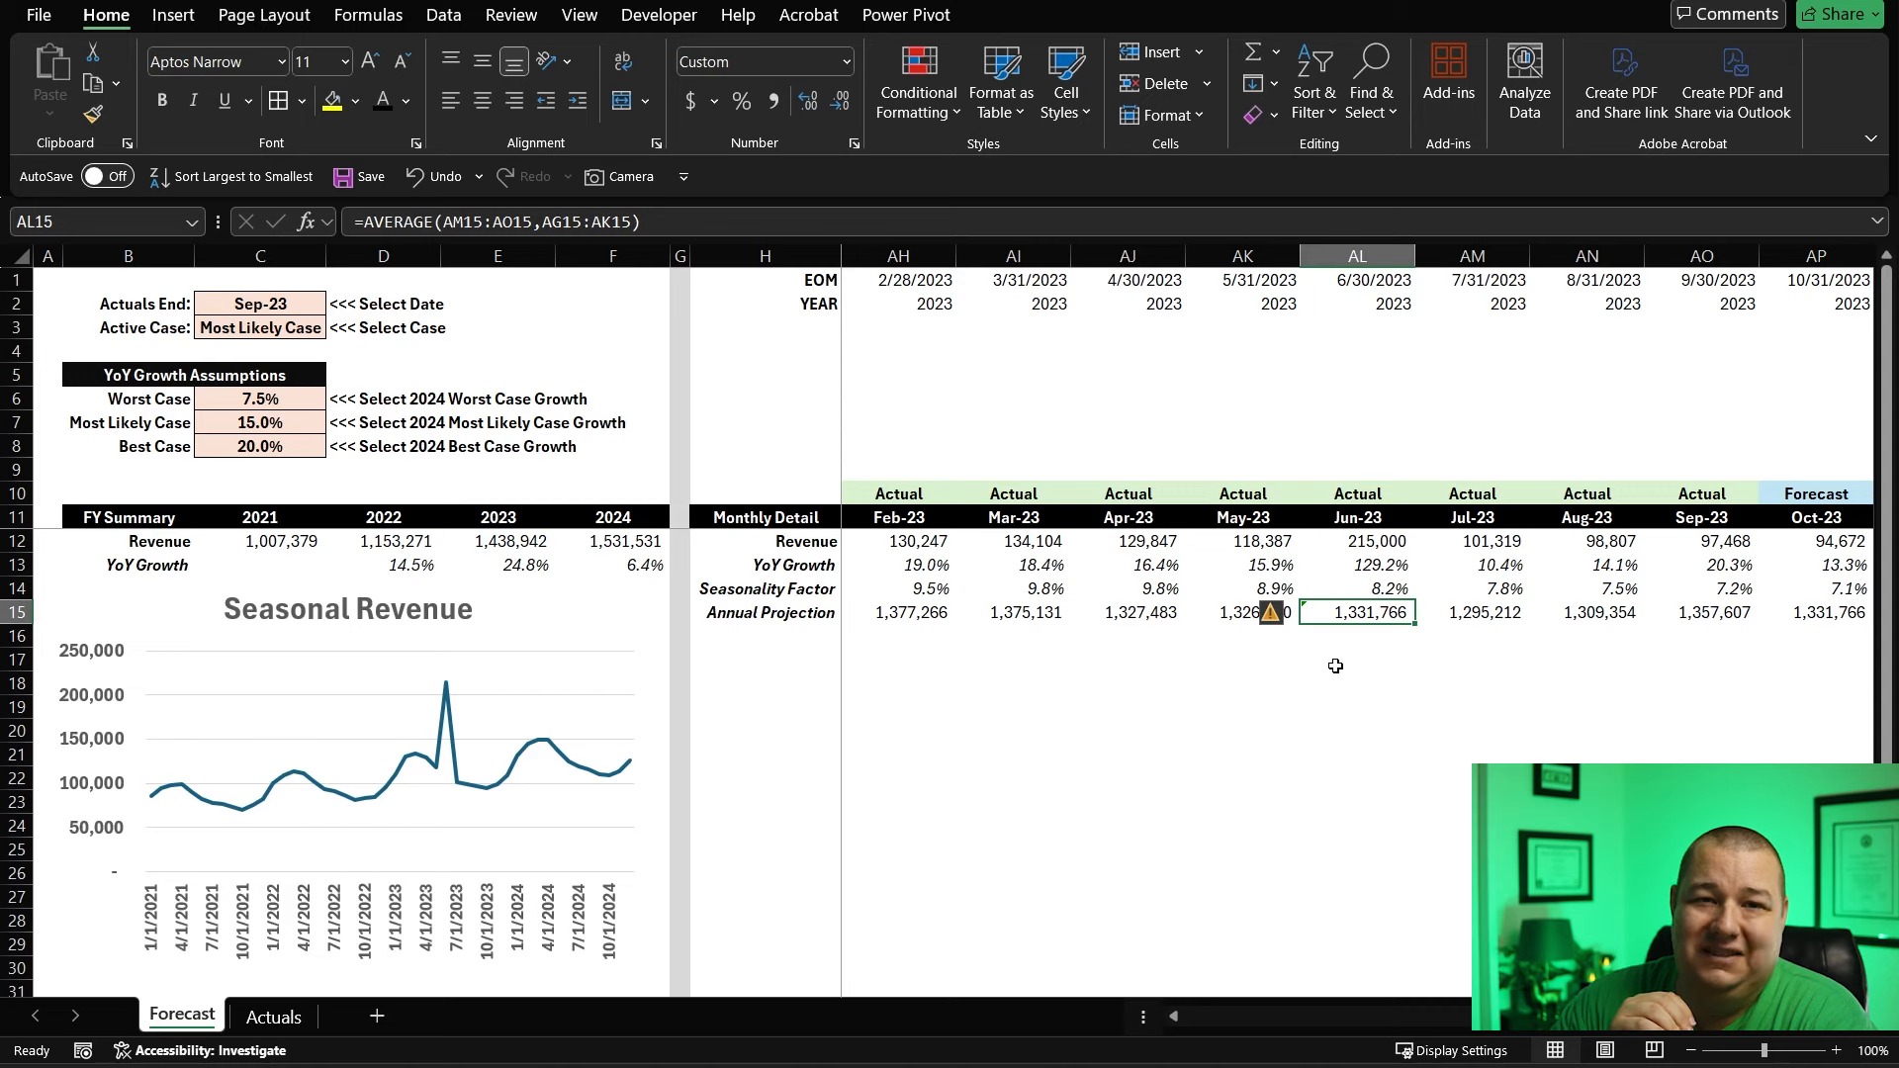
{"action": "key", "text": "Left"}
{"action": "key", "text": "Right"}
{"action": "key", "text": "Left"}
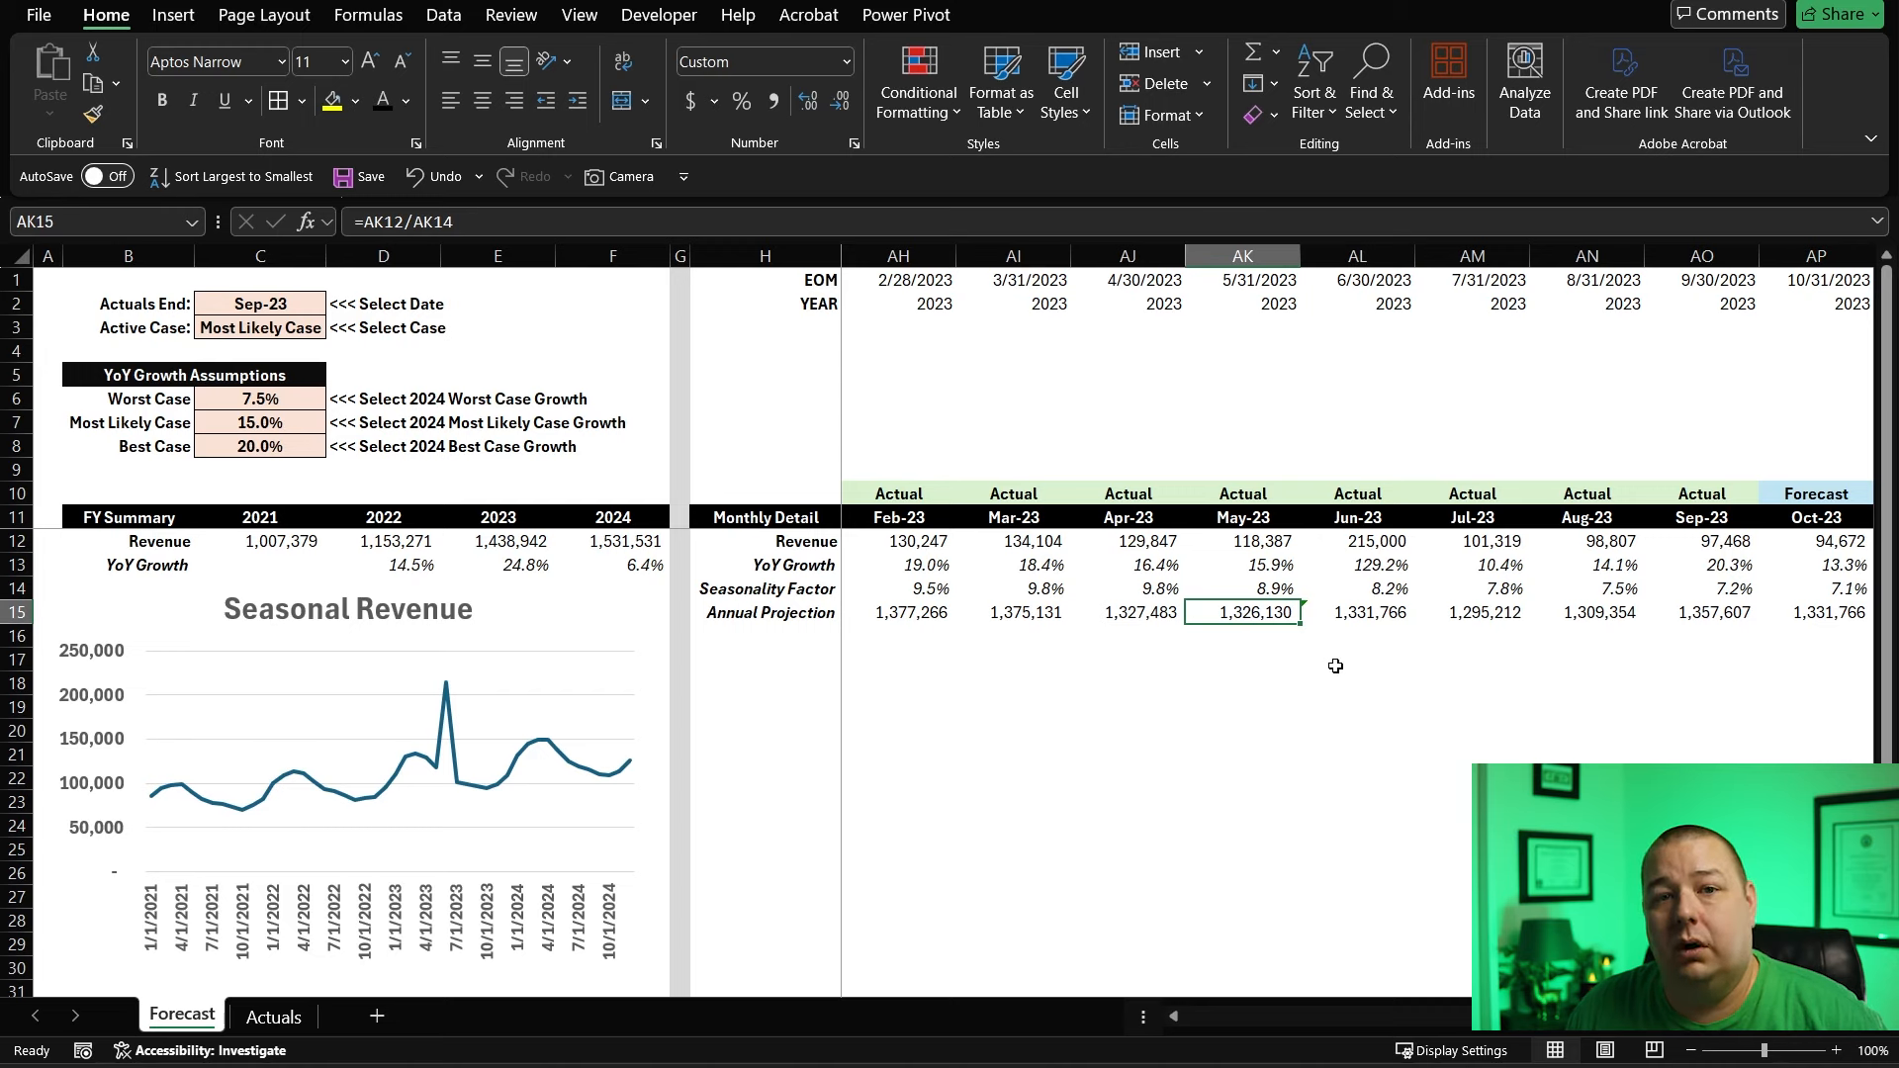
{"action": "key", "text": "Right"}
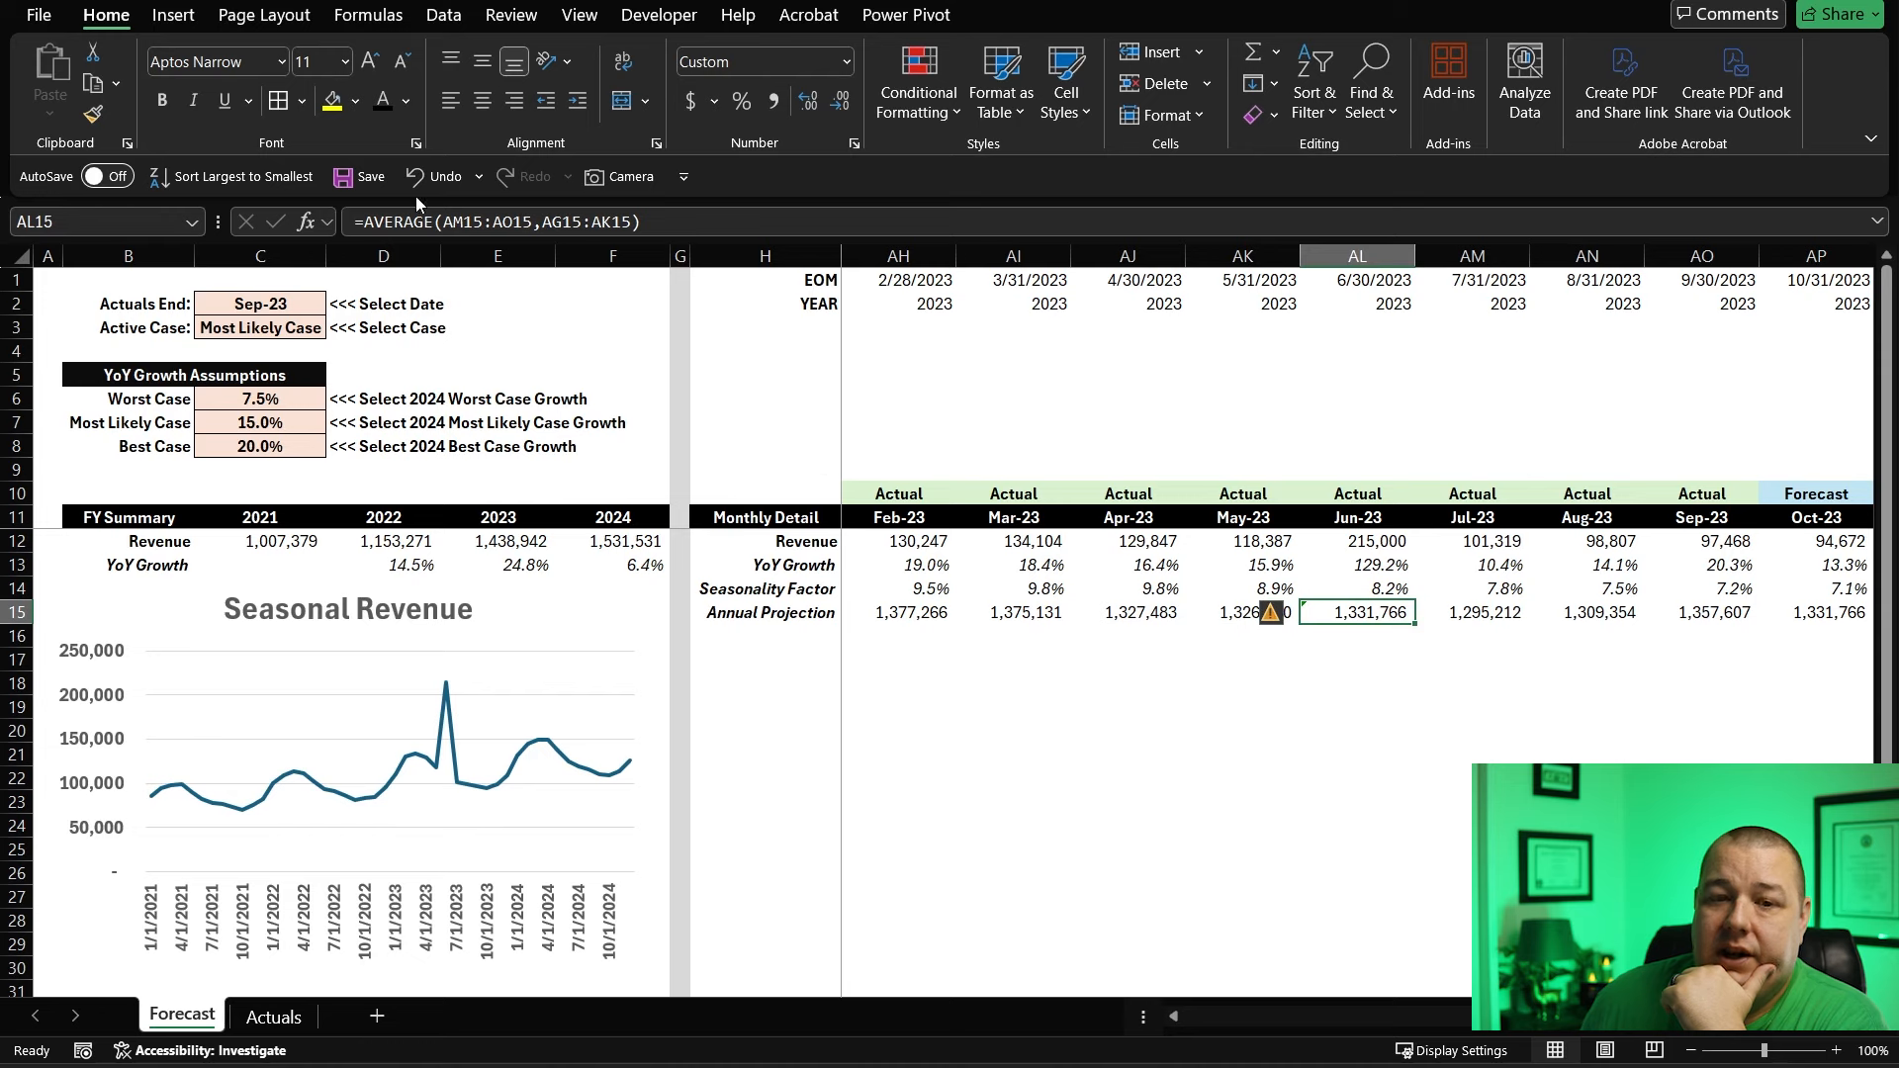
{"action": "left_click", "coordinate": [336, 103]}
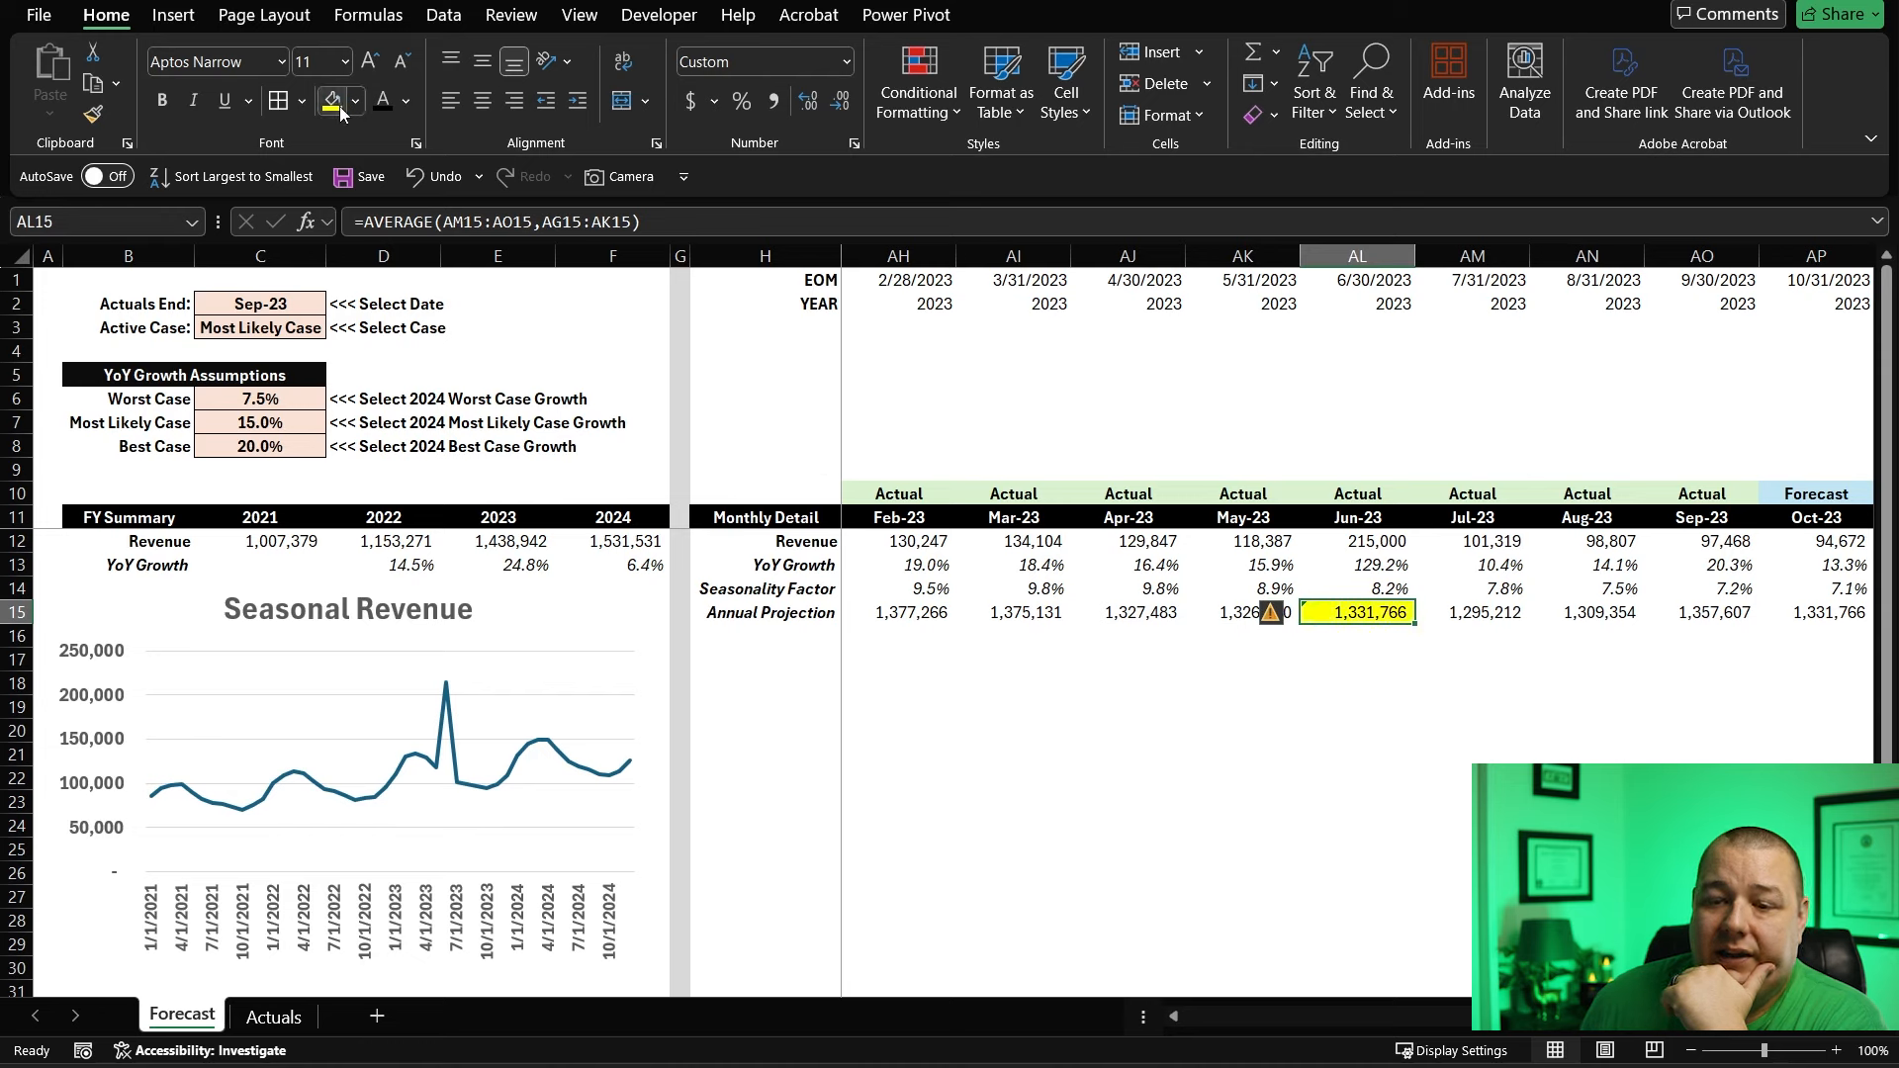
- Add a note to the Jun-23 Annual Projection cell reading "Smoothed anomoly from PY"
{"action": "right_click", "coordinate": [1369, 616]}
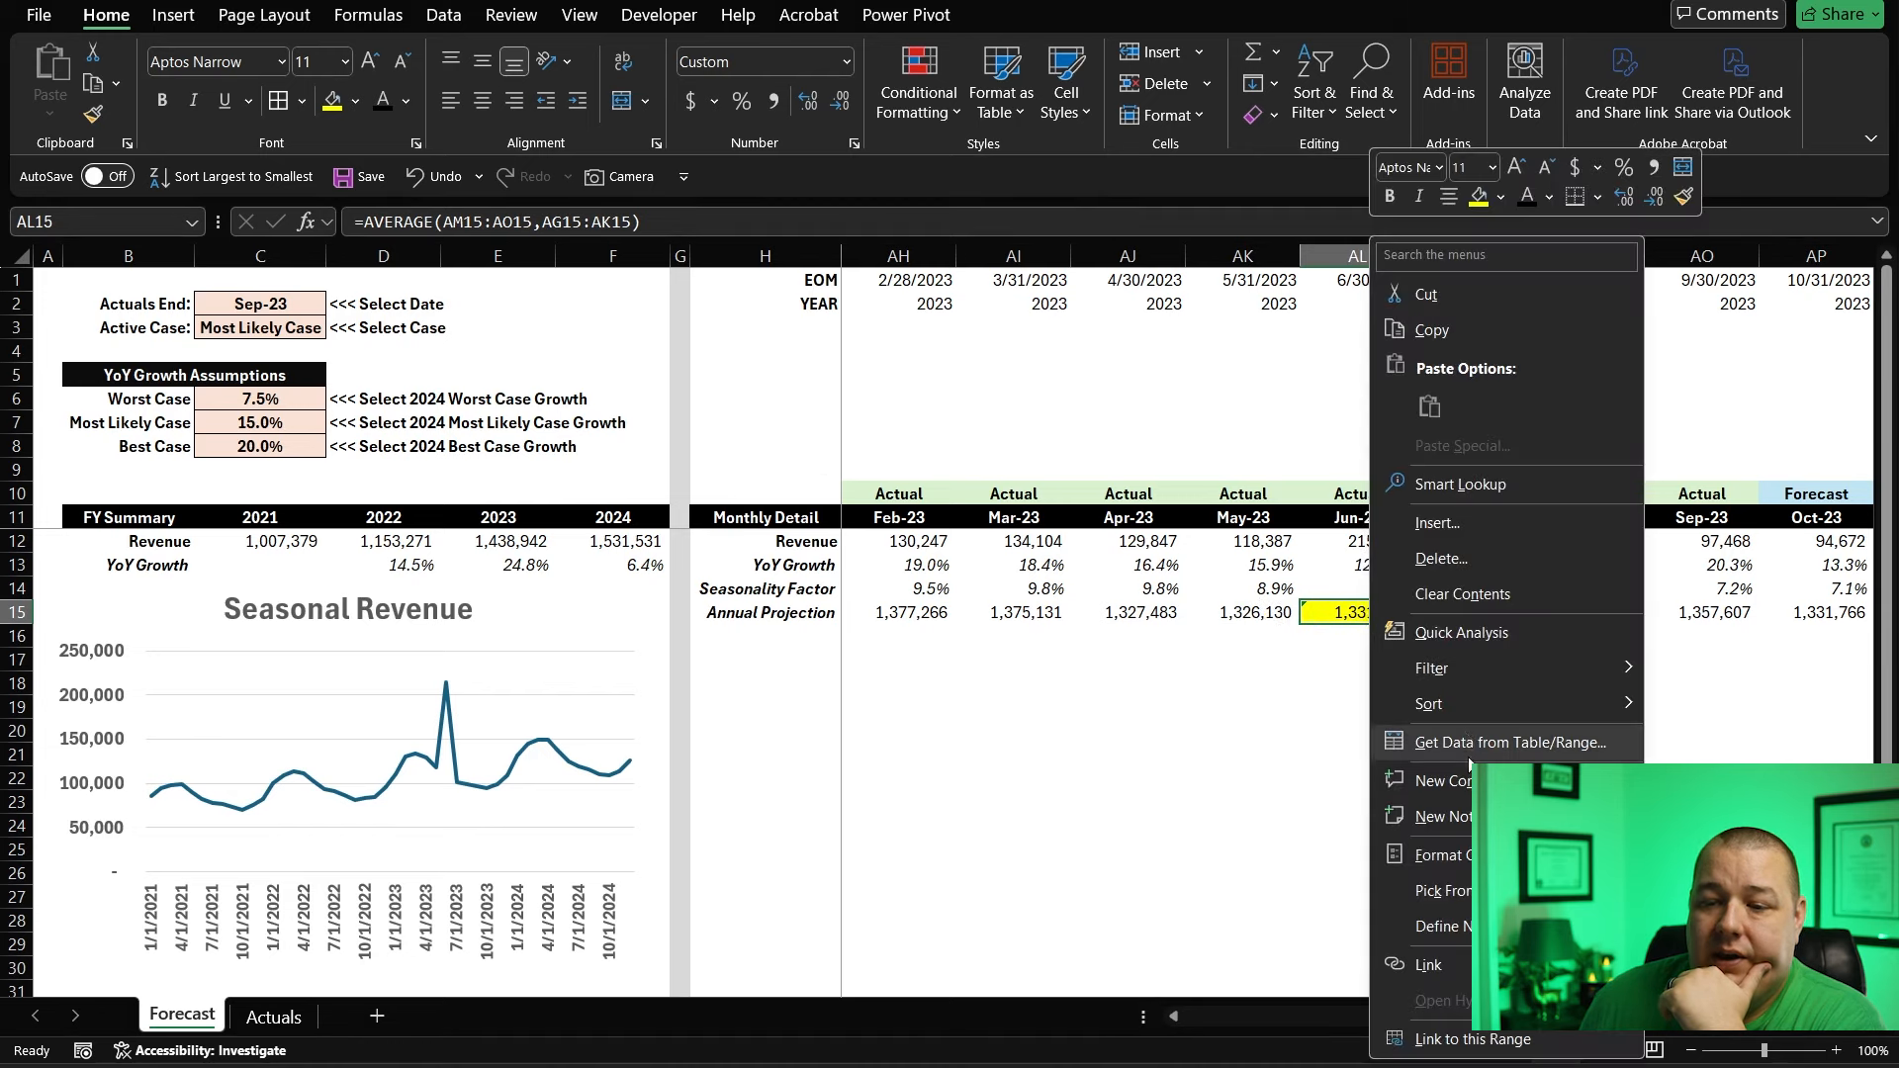
{"action": "left_click", "coordinate": [1469, 817]}
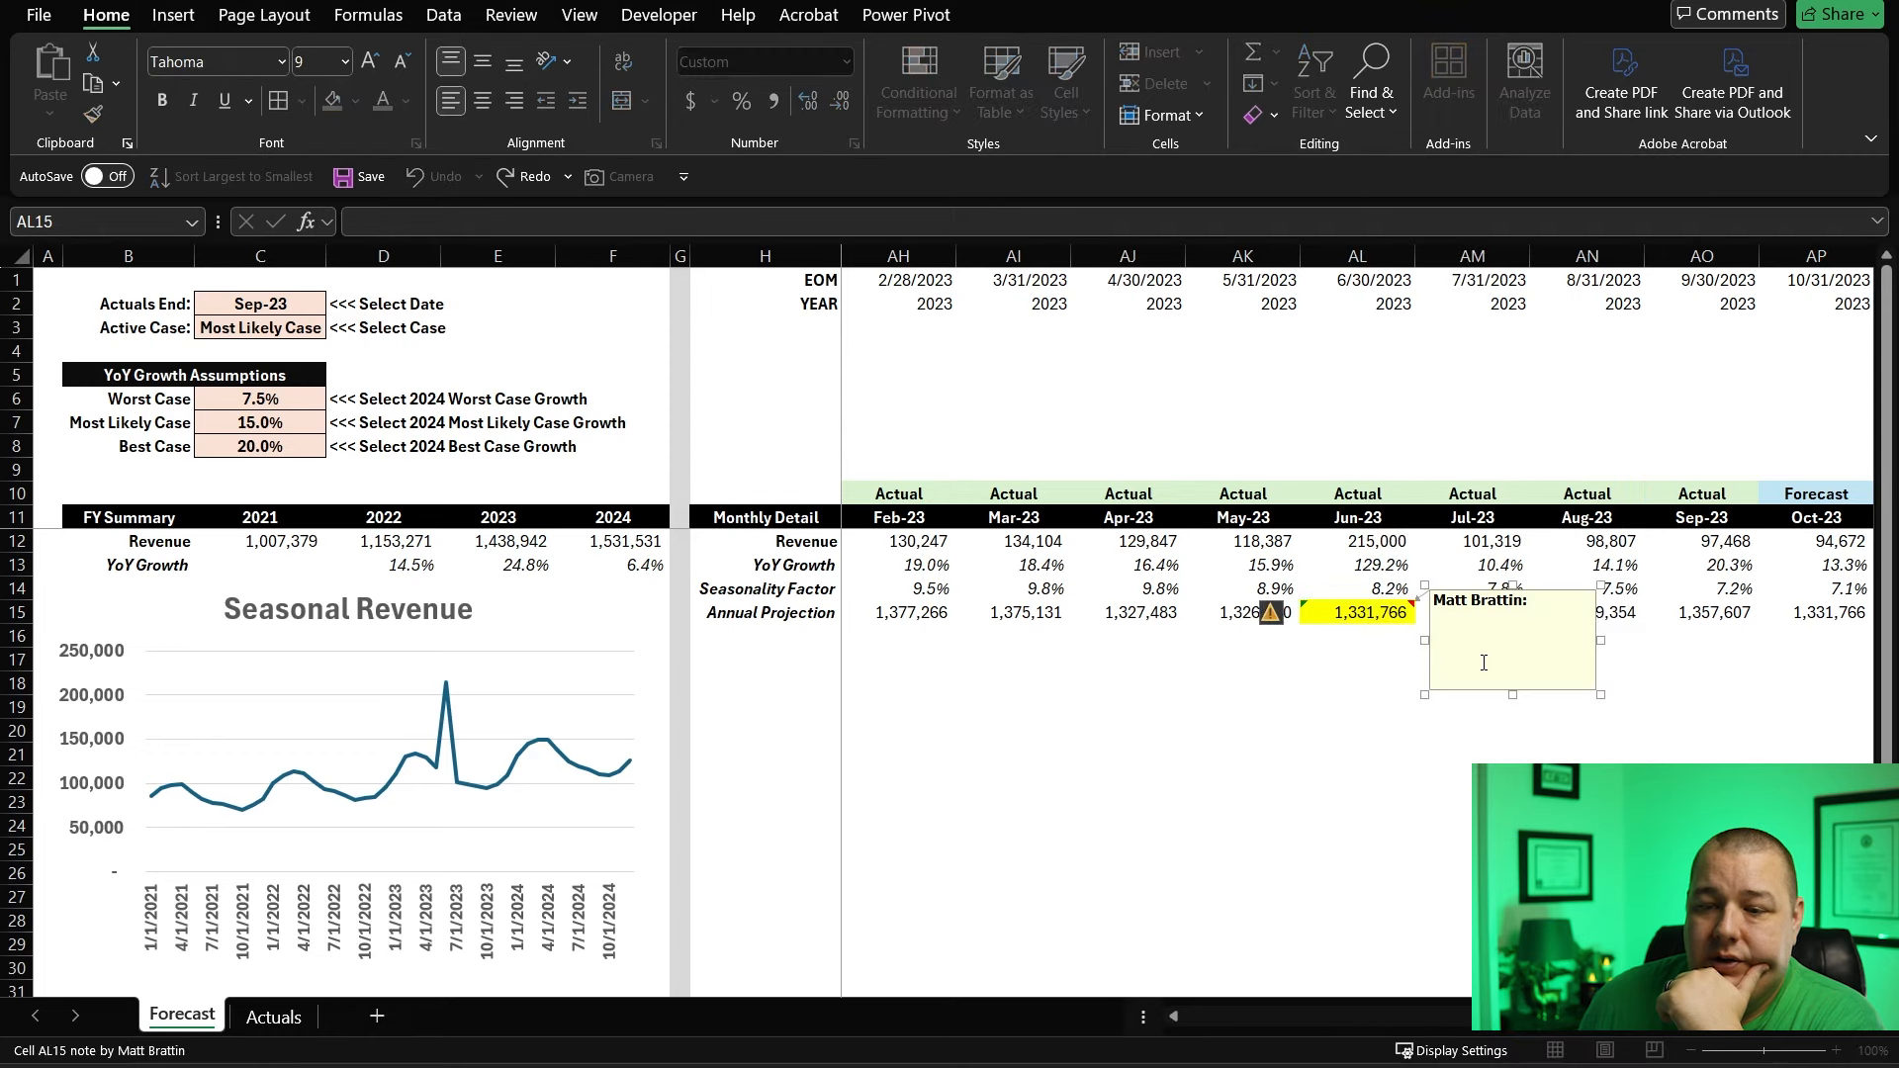
{"action": "type", "text": "Man"}
{"action": "key", "text": "BackSpace"}
{"action": "key", "text": "BackSpace"}
{"action": "key", "text": "BackSpace"}
{"action": "type", "text": "Smoothed"}
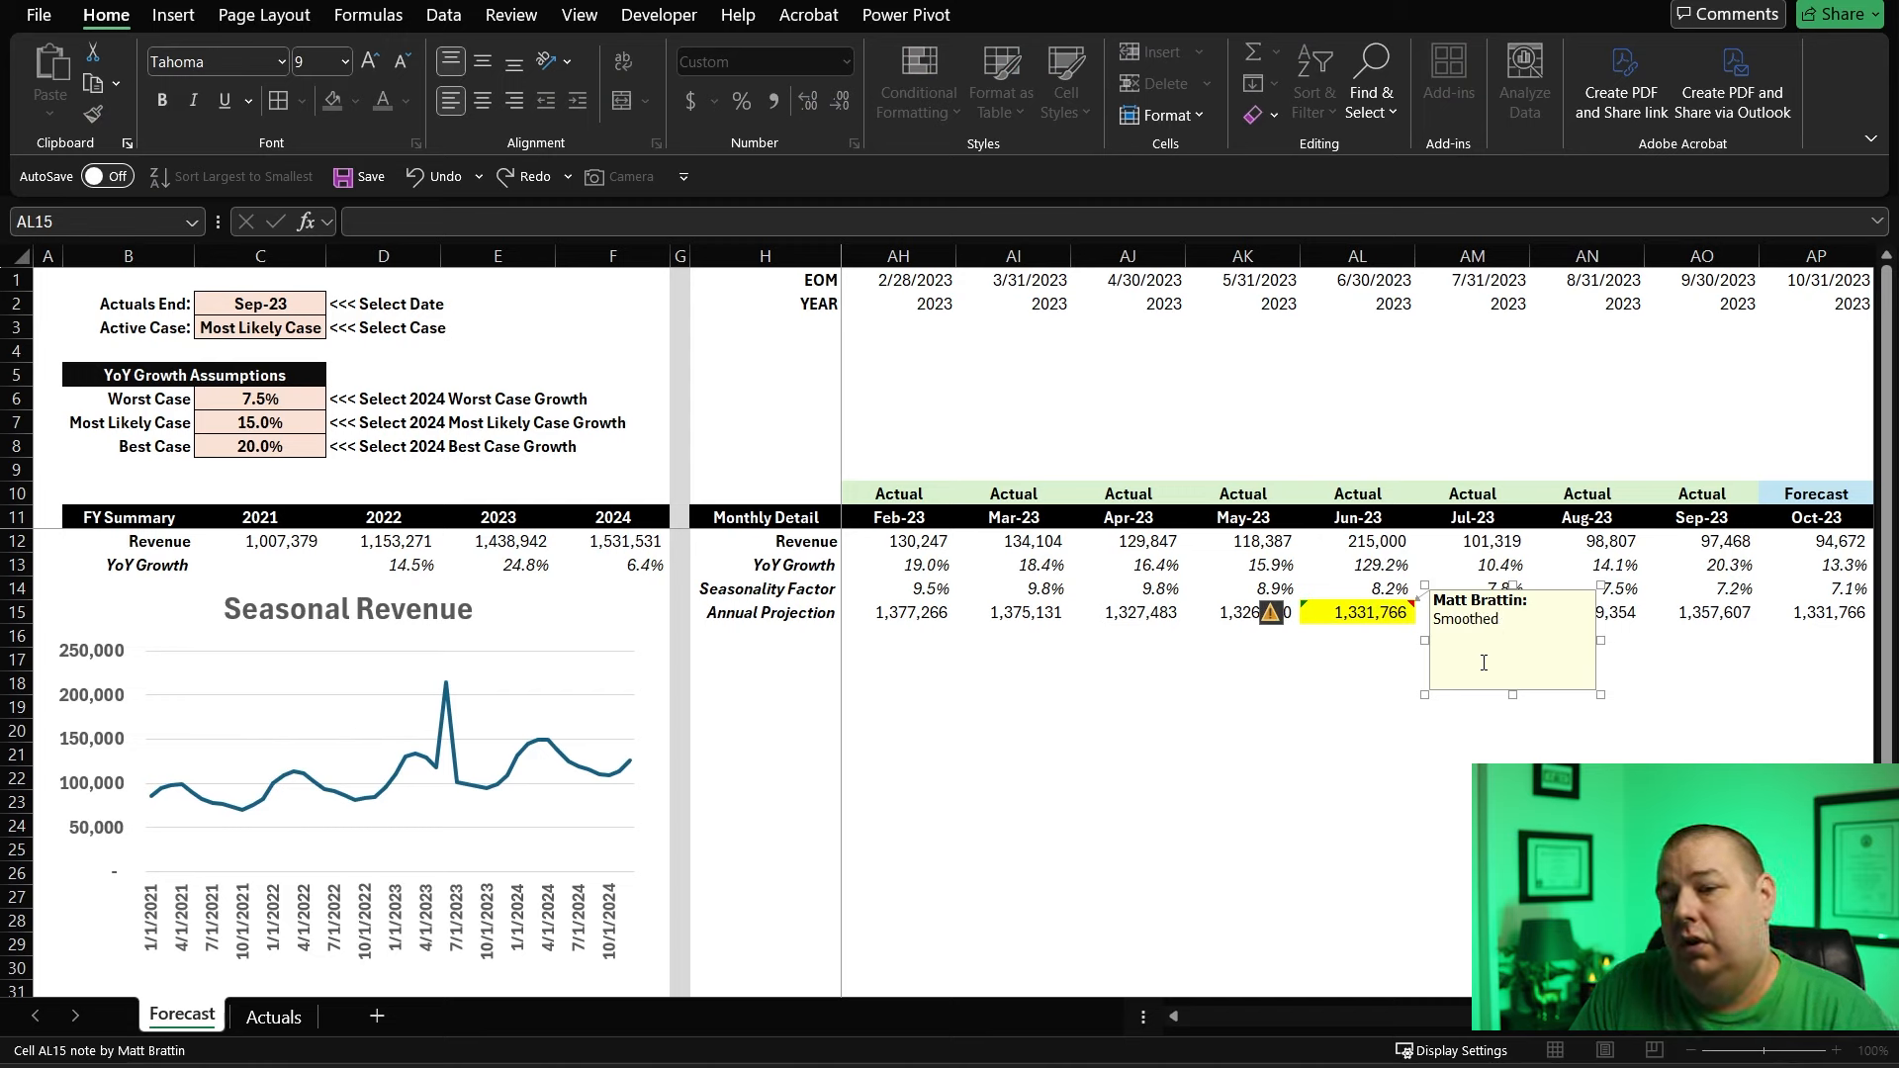
{"action": "type", "text": " anomoly fro"}
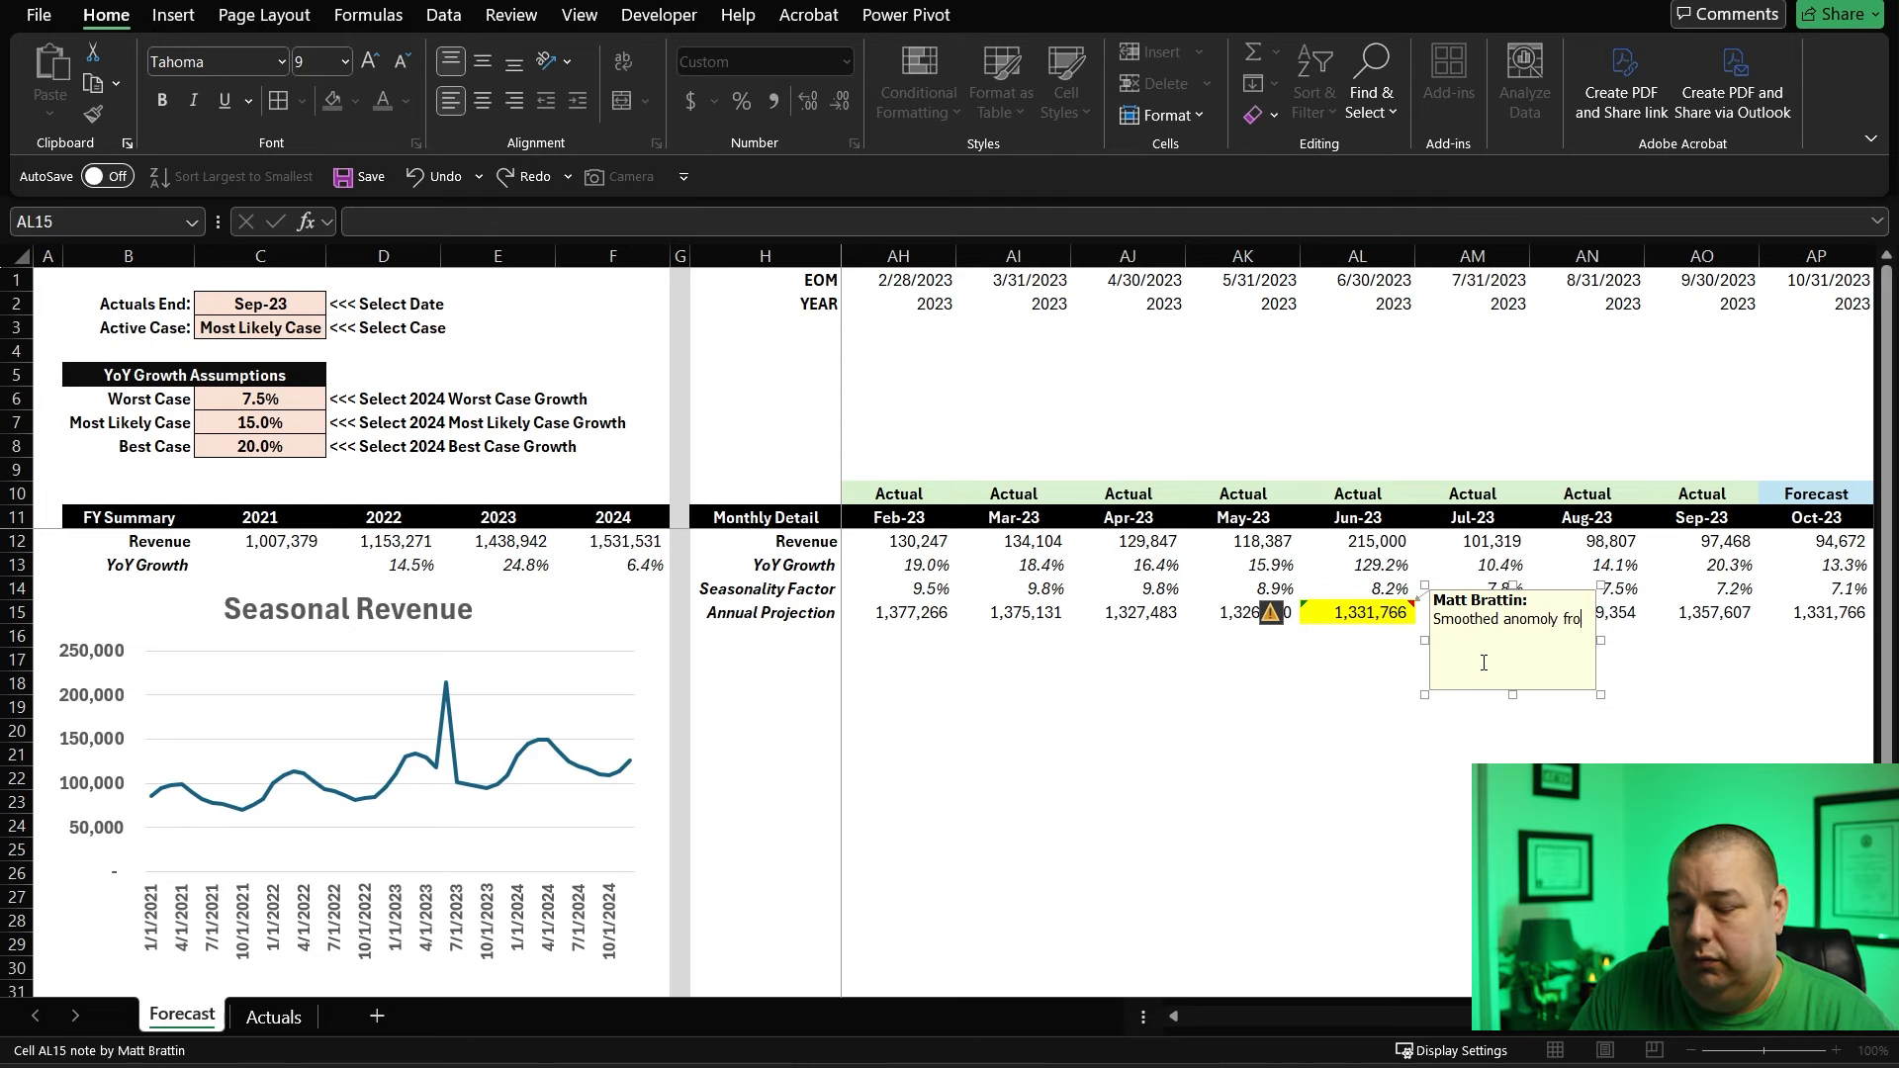
{"action": "type", "text": "m PY"}
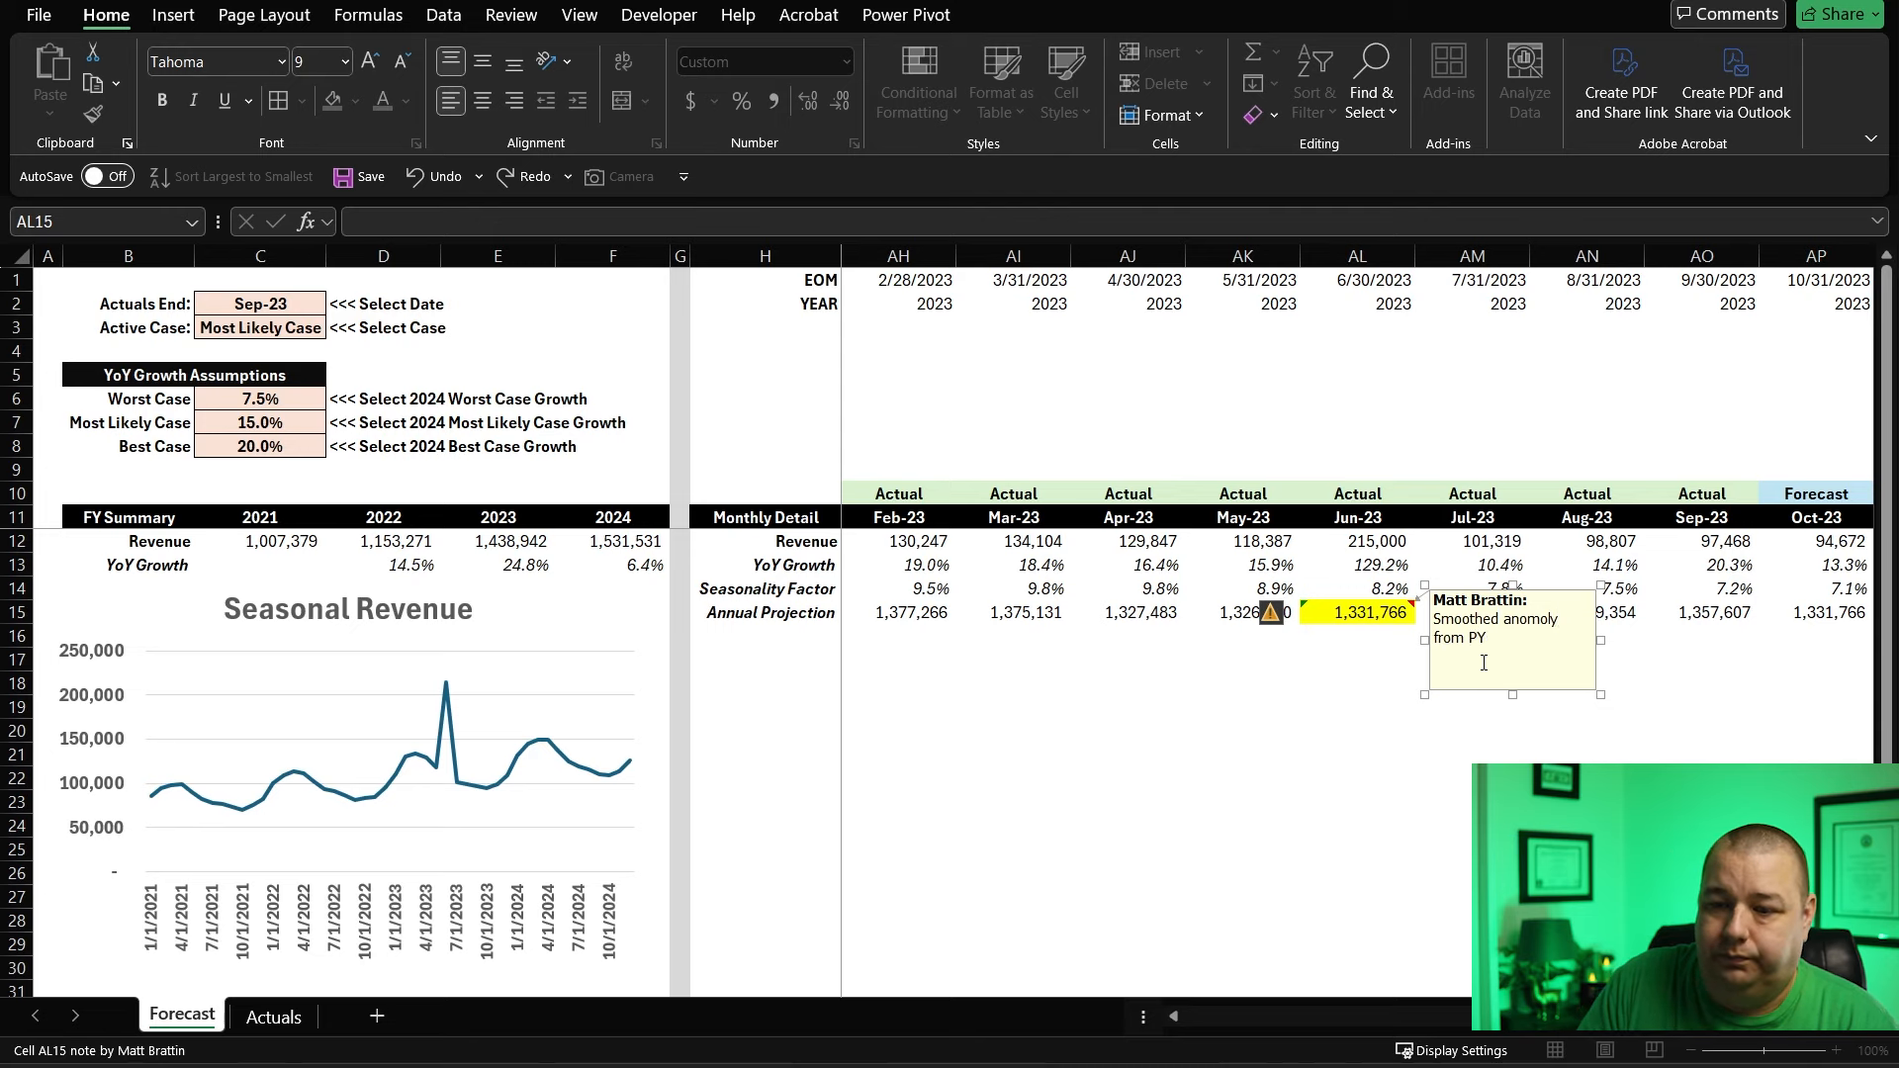
{"action": "left_click", "coordinate": [1452, 778]}
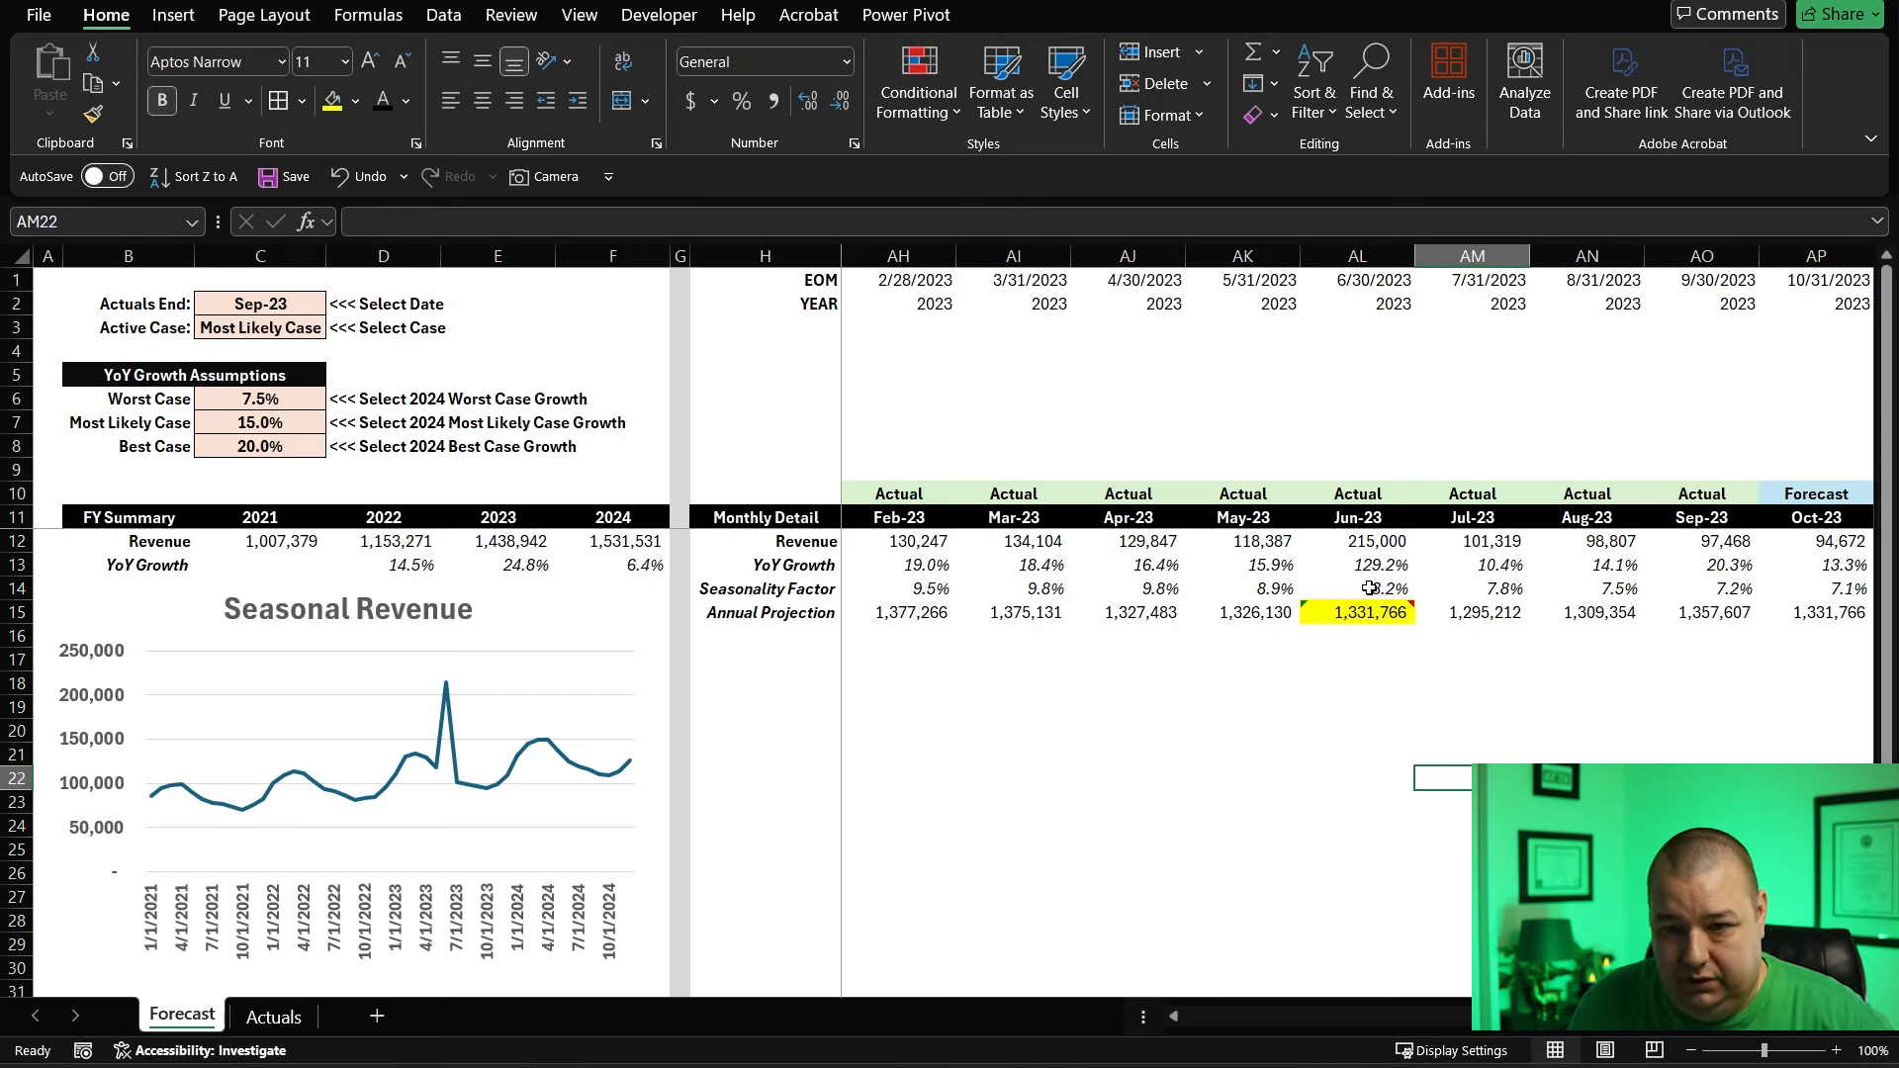
- Make the Jun-23 Annual Projection value bold and view the note attached to it
{"action": "left_click", "coordinate": [1375, 613]}
{"action": "key", "text": "ctrl+b"}
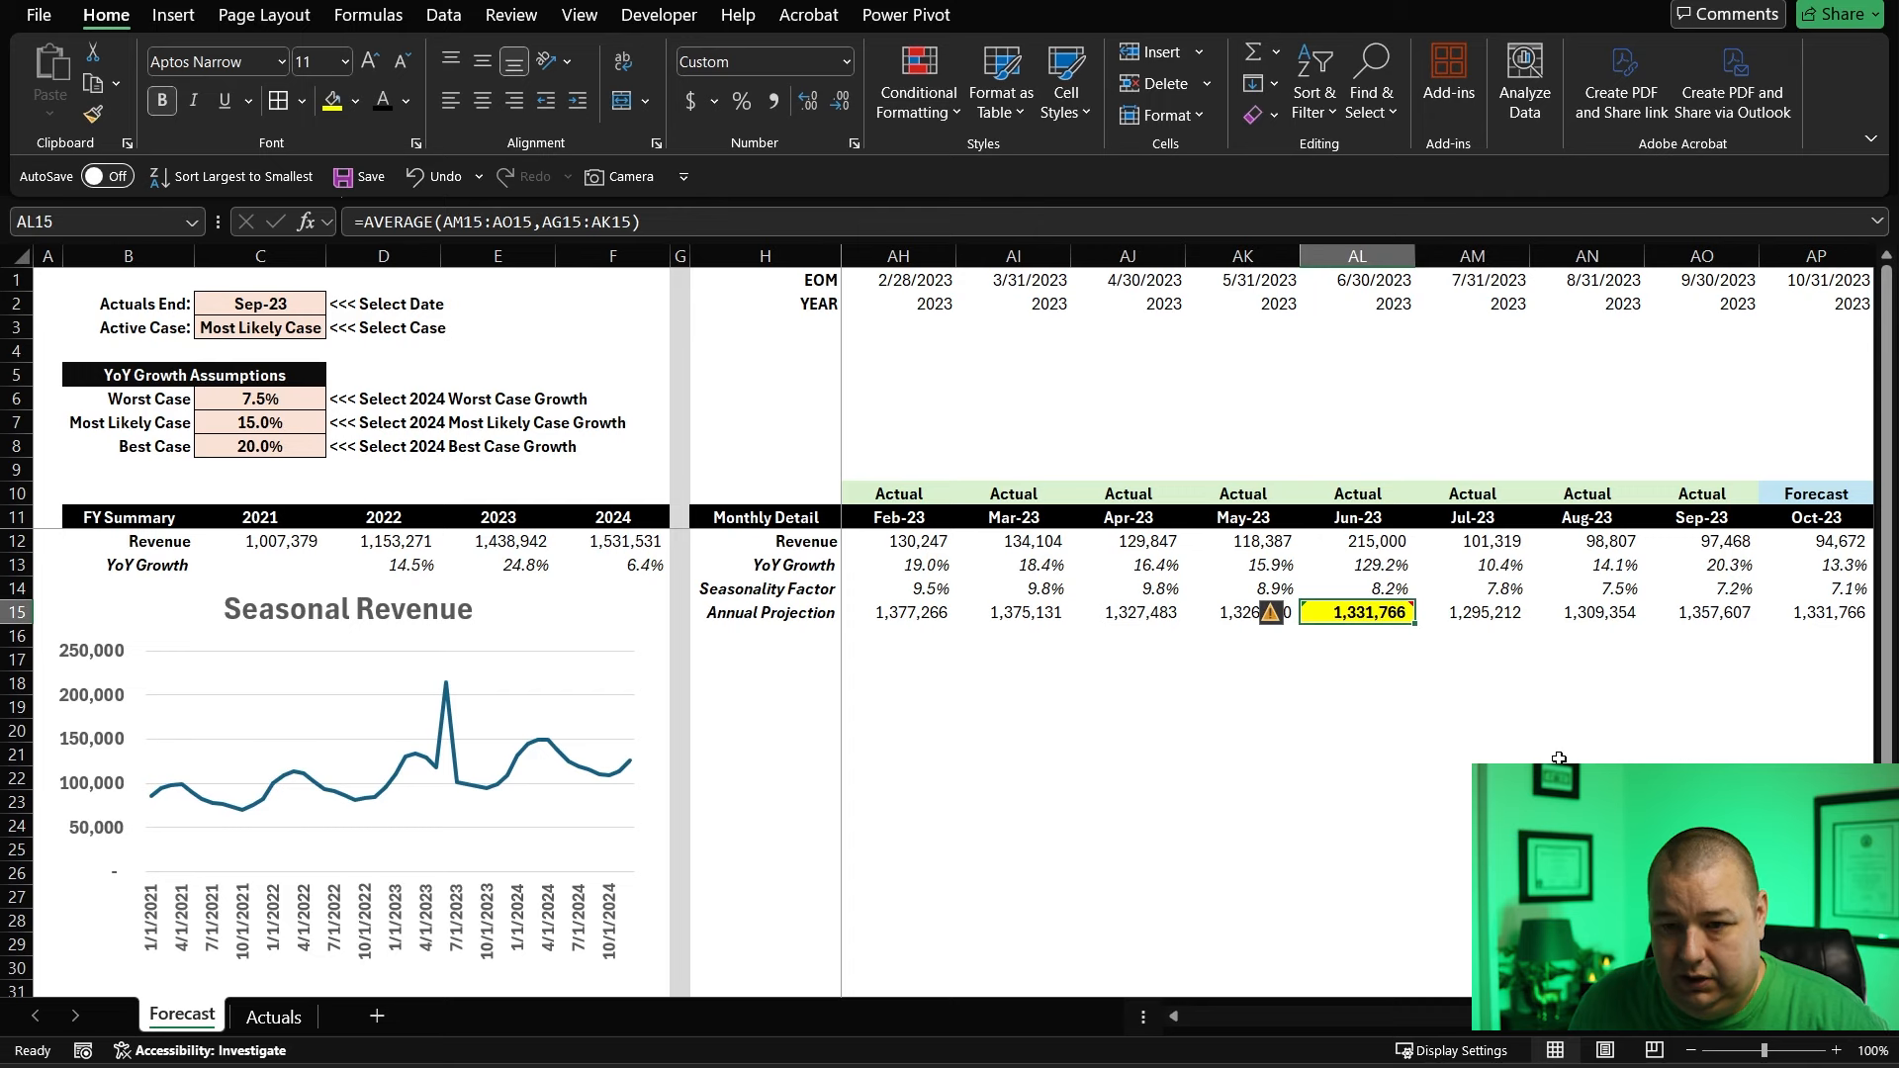
{"action": "left_click", "coordinate": [1389, 690]}
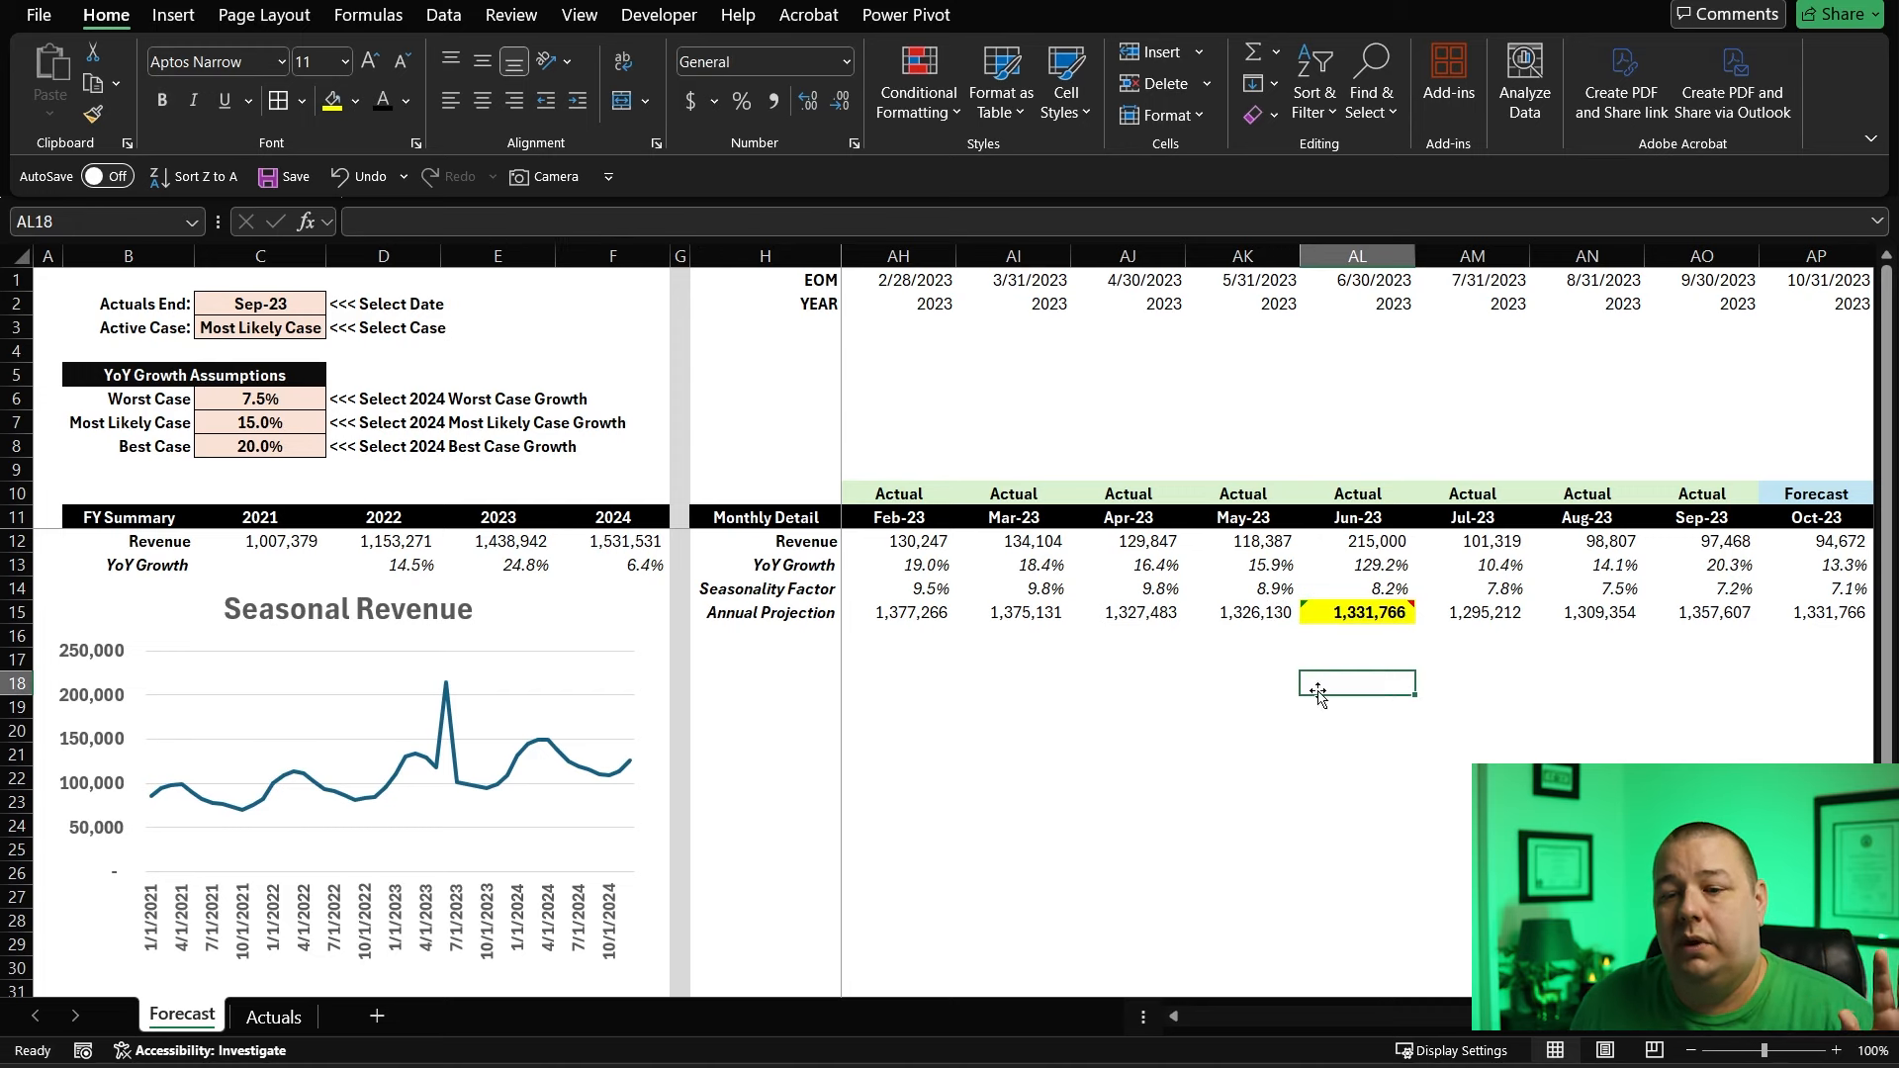
{"action": "mouse_move", "coordinate": [1363, 623]}
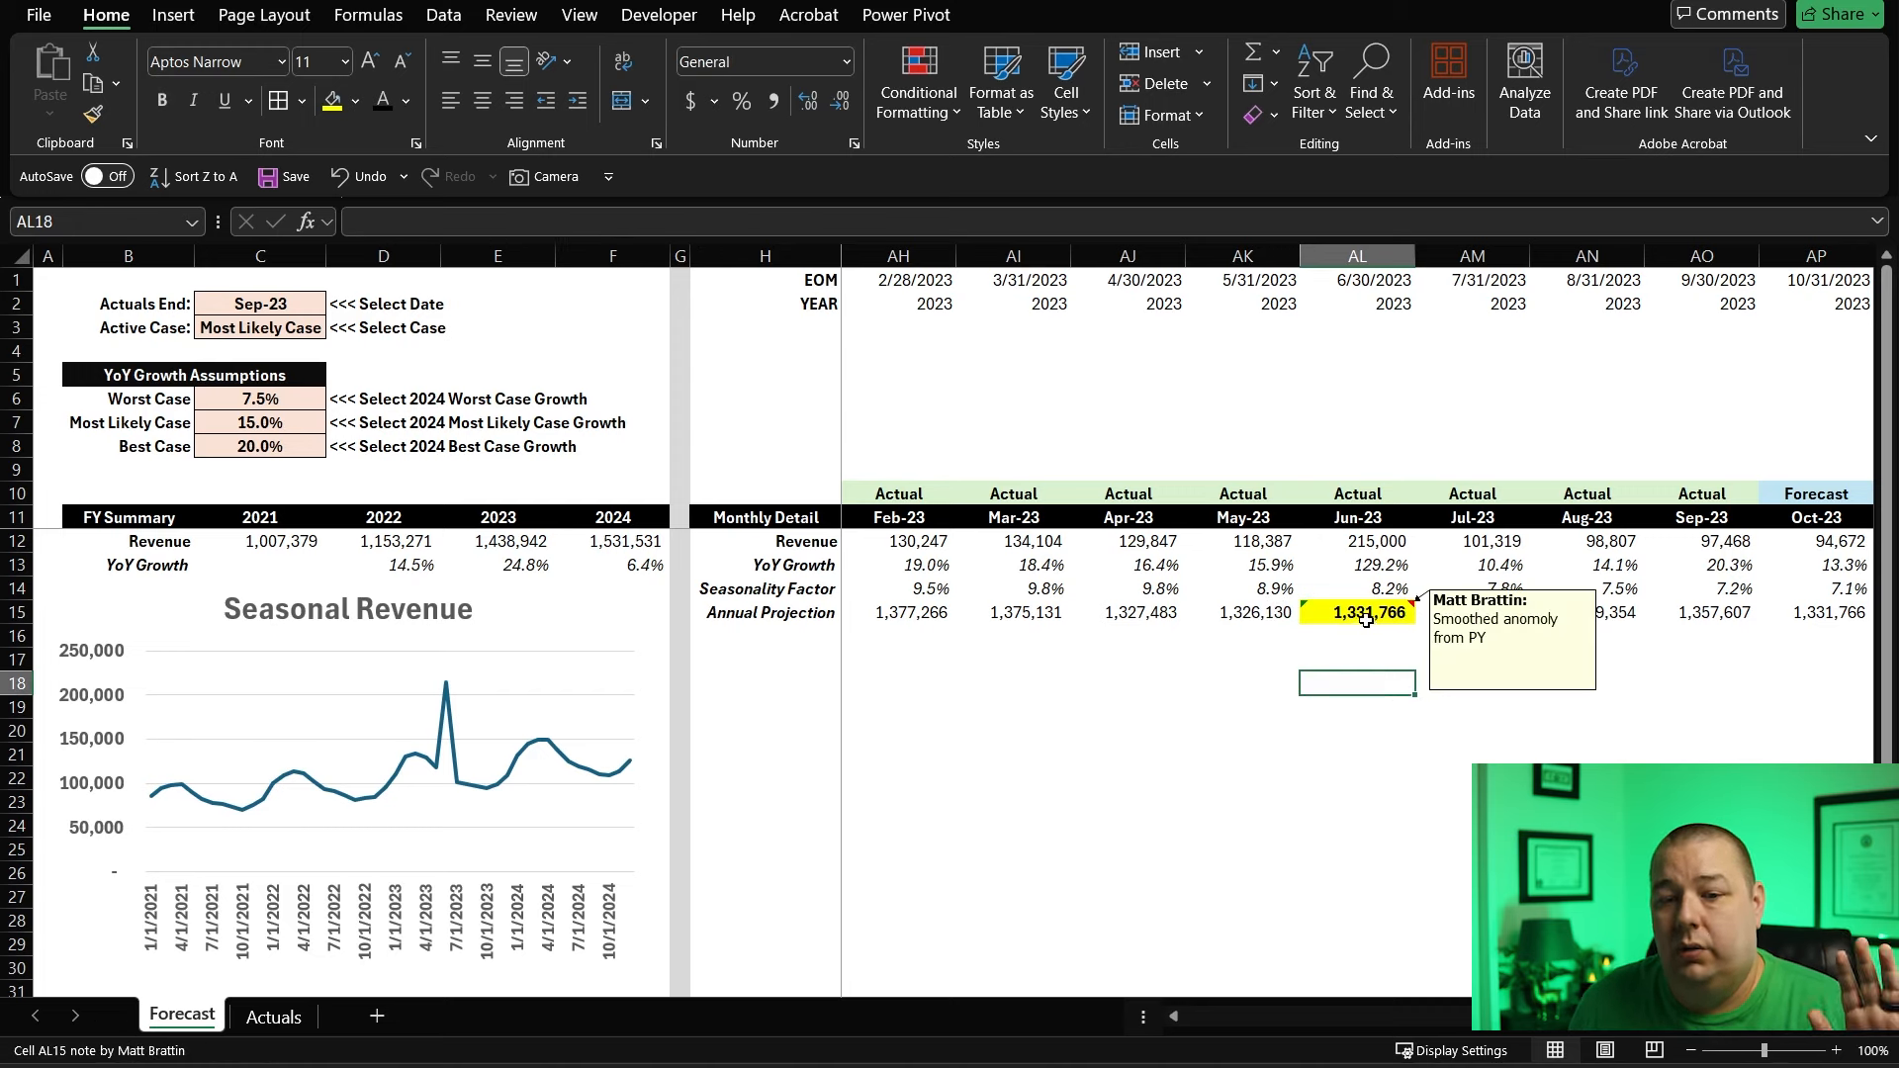